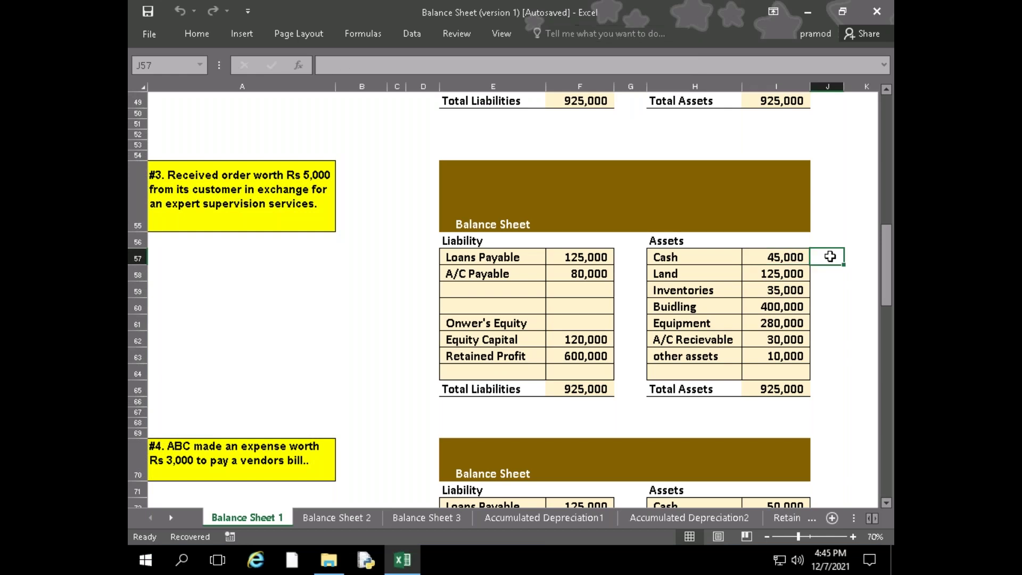
Add a 5000 note beside Cash in sheet #3 and raise Cash to 50,000
{"action": "type", "text": "5"}
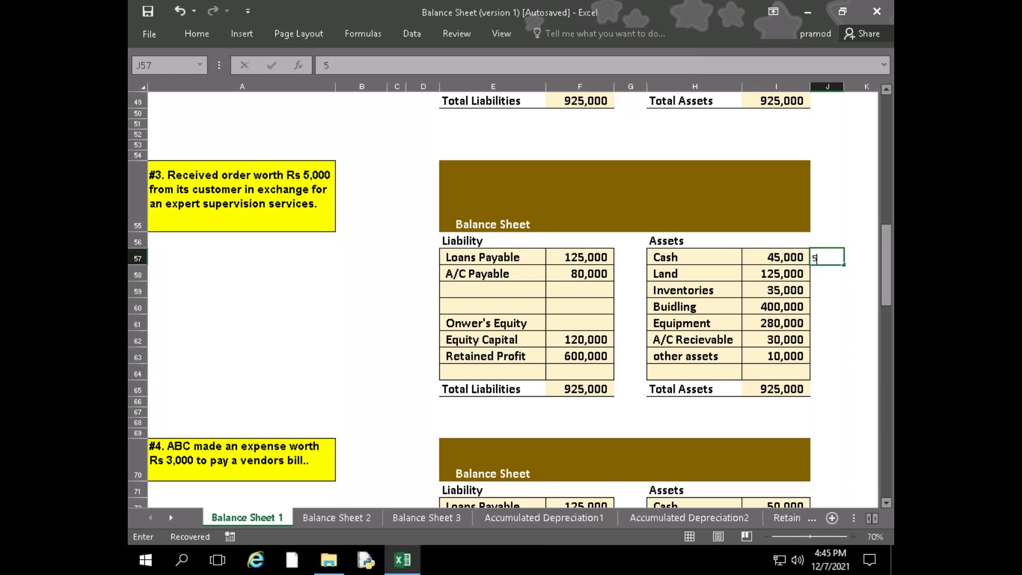
{"action": "type", "text": "000"}
{"action": "left_click", "coordinate": [776, 257]}
{"action": "type", "text": "50000"}
{"action": "key", "text": "Return"}
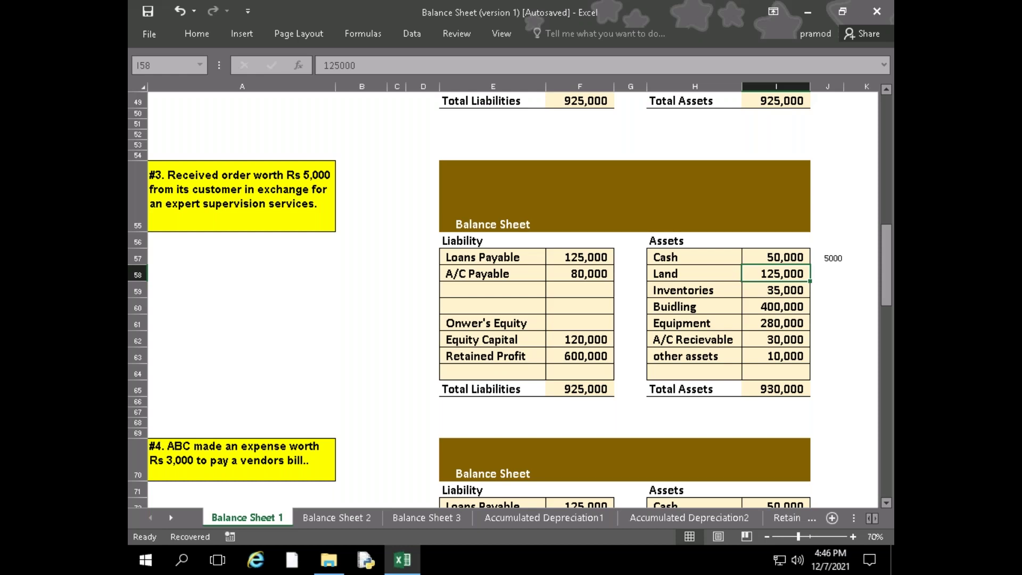
Enter a -5000 note beside A/C Recievable
{"action": "key", "text": "Right"}
{"action": "key", "text": "Up"}
{"action": "key", "text": "Down"}
{"action": "key", "text": "Down"}
{"action": "key", "text": "Down"}
{"action": "key", "text": "Down"}
{"action": "key", "text": "Down"}
{"action": "type", "text": "-5000"}
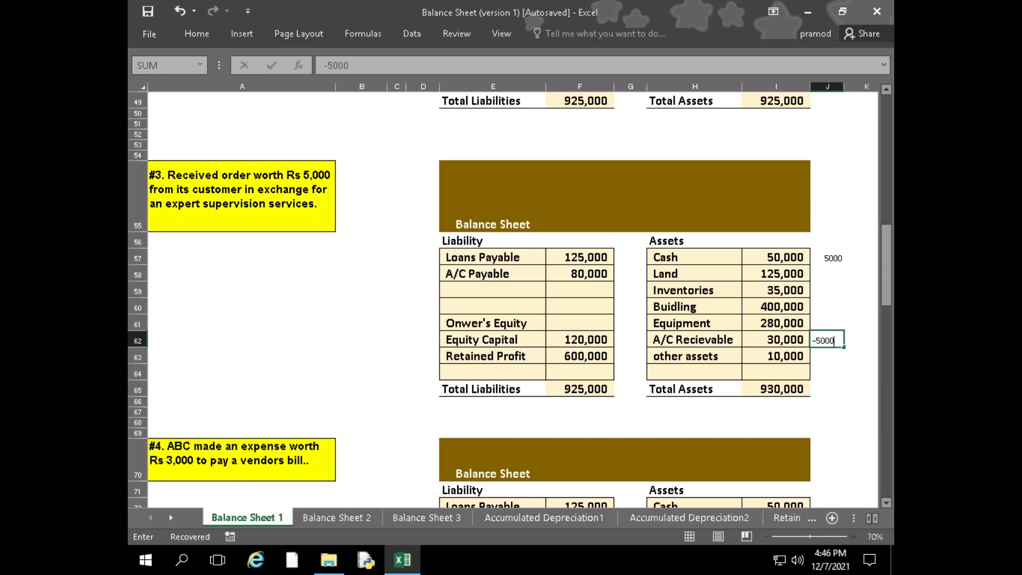
{"action": "key", "text": "Return"}
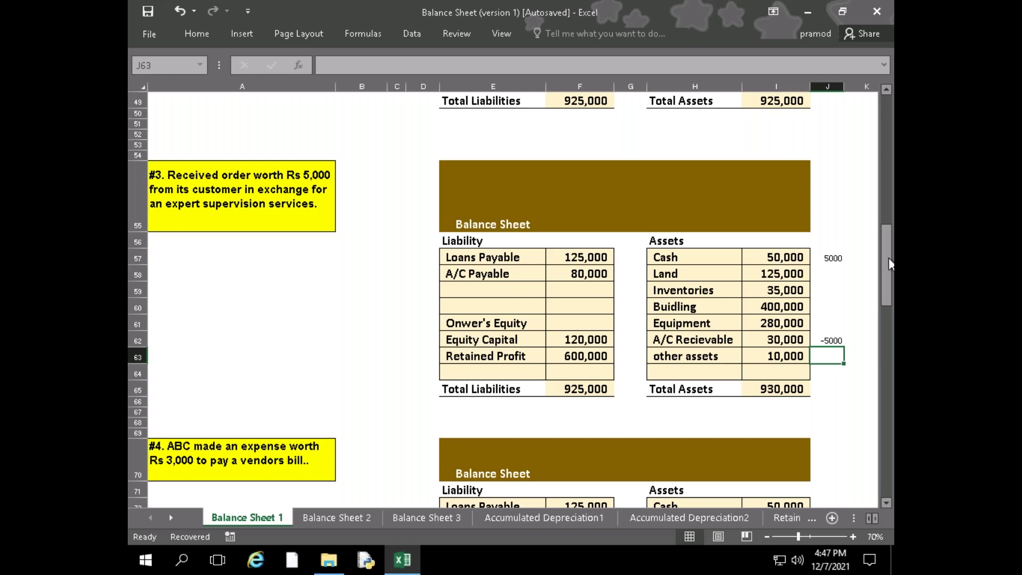
{"action": "left_click", "coordinate": [560, 17]}
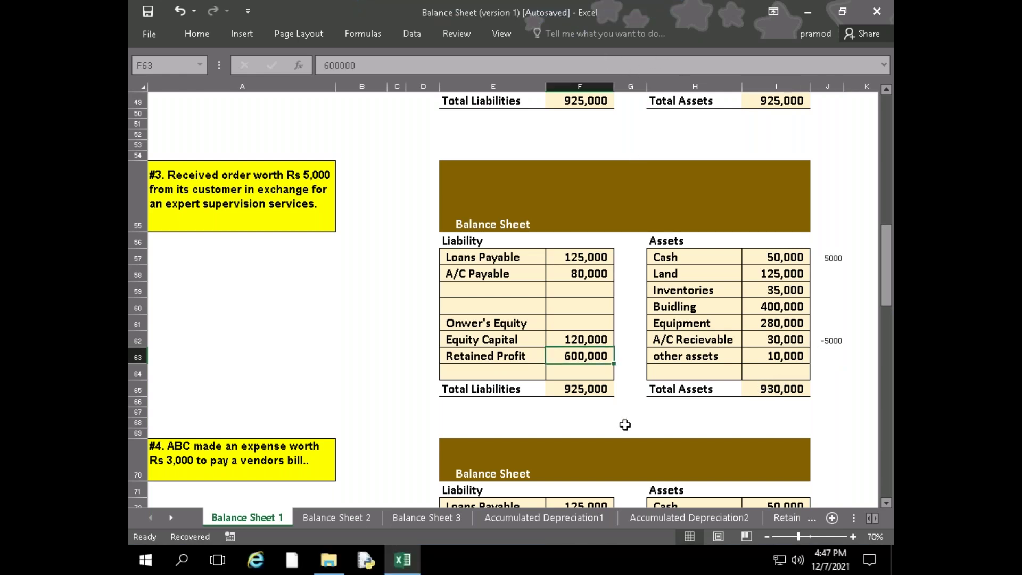
Delete the -5000 note beside A/C Recievable
{"action": "key", "text": "Right"}
{"action": "key", "text": "Right"}
{"action": "key", "text": "Right"}
{"action": "key", "text": "Right"}
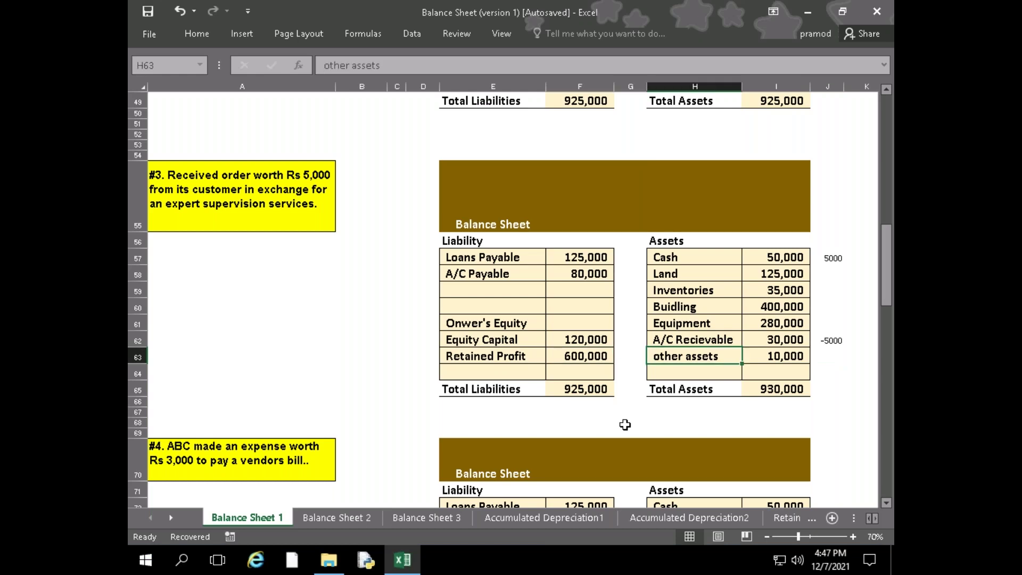
{"action": "key", "text": "Up"}
{"action": "key", "text": "Delete"}
Note 5000 beside Retained Profit and raise Retained Profit to 605,000
{"action": "key", "text": "Left"}
{"action": "key", "text": "Left"}
{"action": "key", "text": "Left"}
{"action": "key", "text": "Left"}
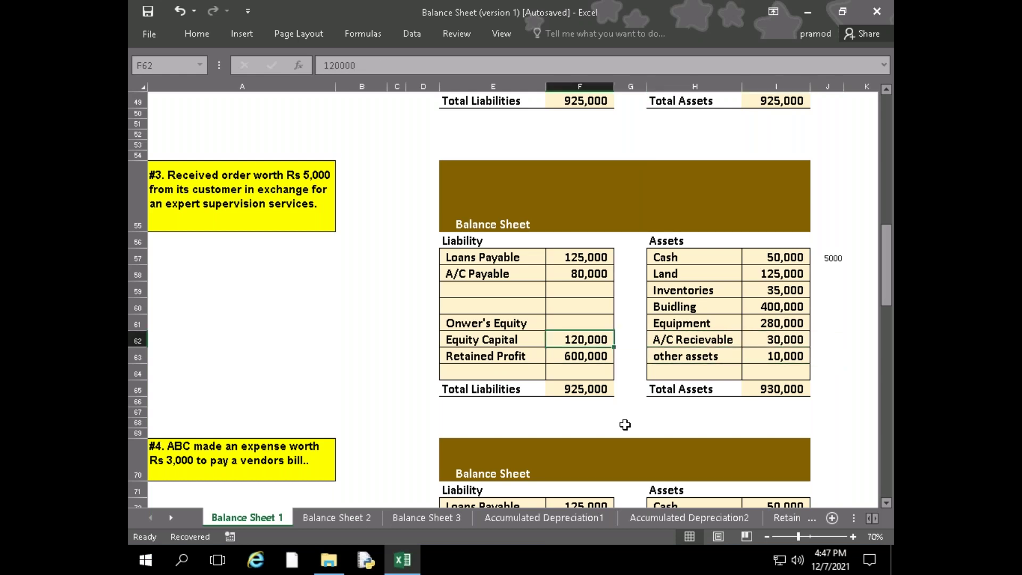
{"action": "key", "text": "Down"}
{"action": "key", "text": "Left"}
{"action": "key", "text": "Left"}
{"action": "key", "text": "Left"}
{"action": "key", "text": "Right"}
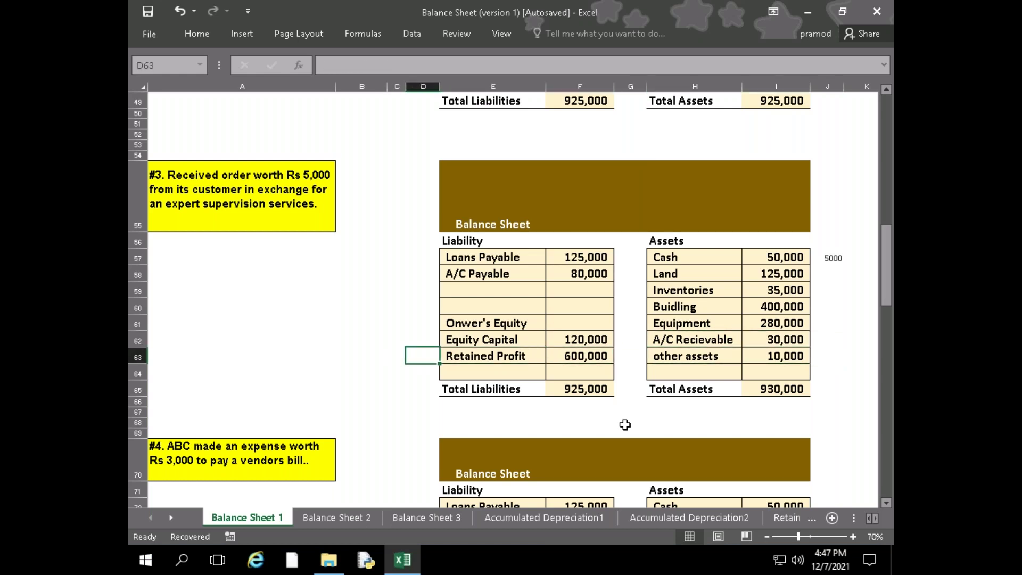
{"action": "type", "text": "5000"}
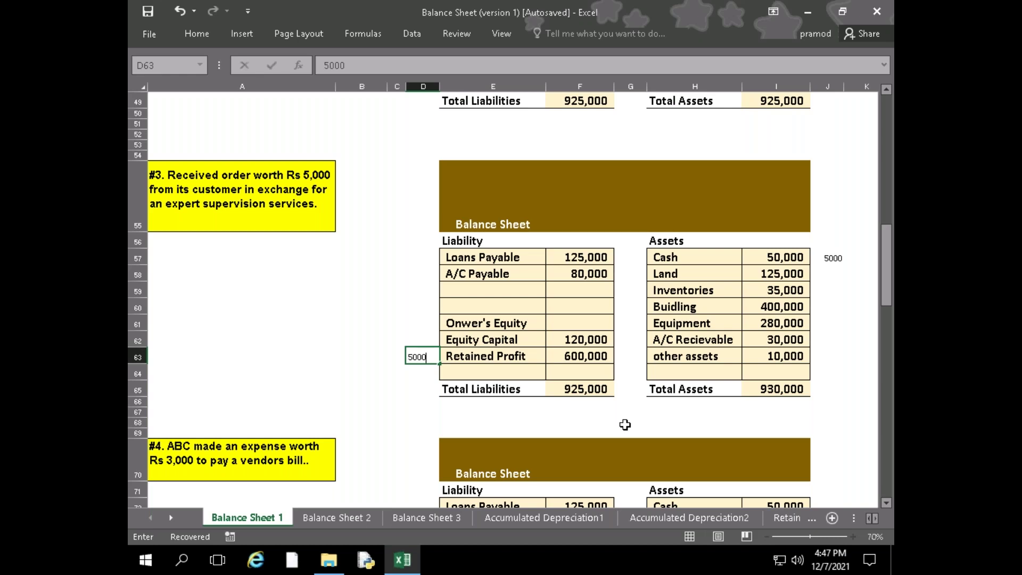
{"action": "key", "text": "Right"}
{"action": "type", "text": "605000"}
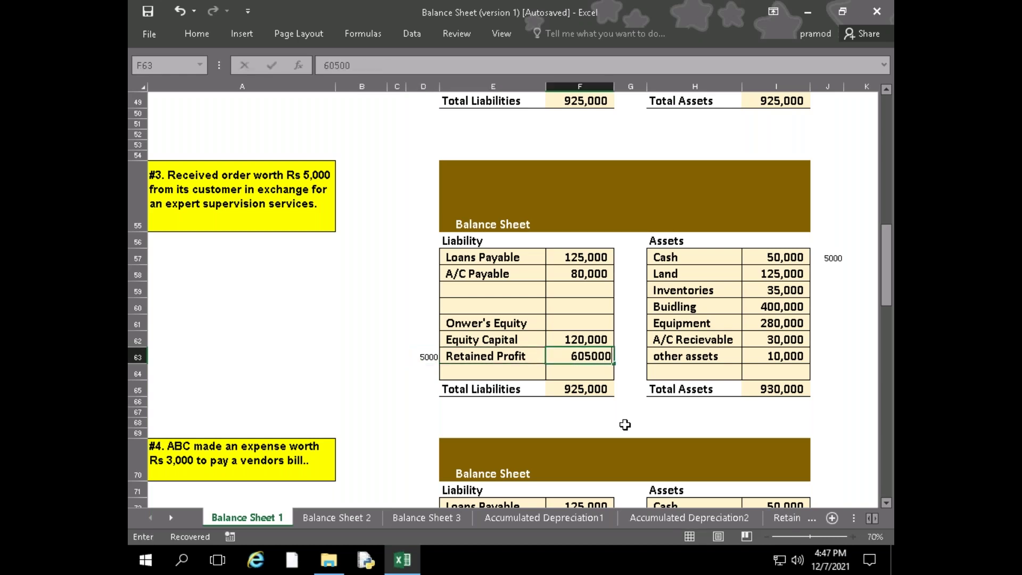
{"action": "key", "text": "Return"}
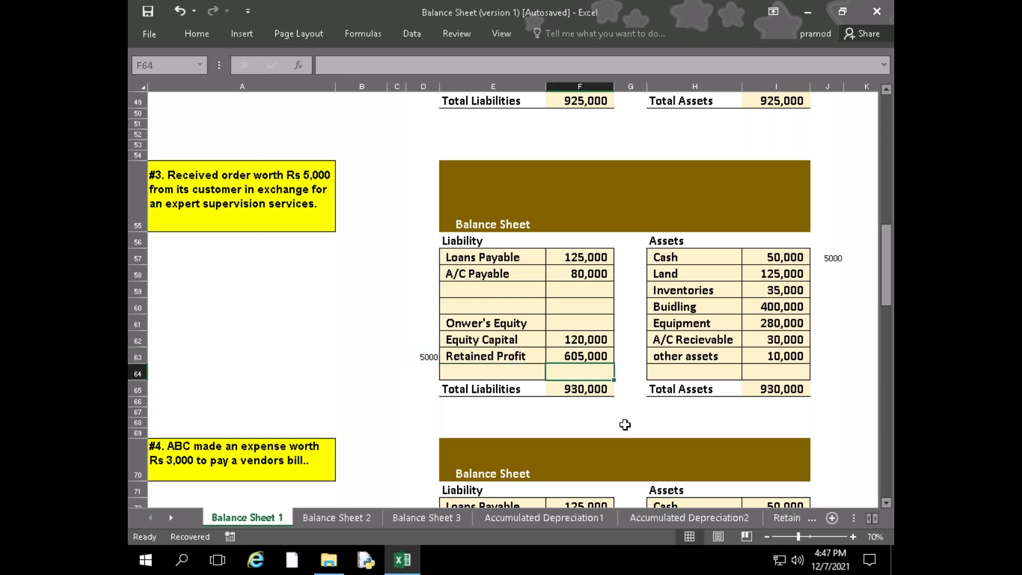
{"action": "scroll", "coordinate": [520, 394], "scroll_direction": "down", "scroll_amount": 4}
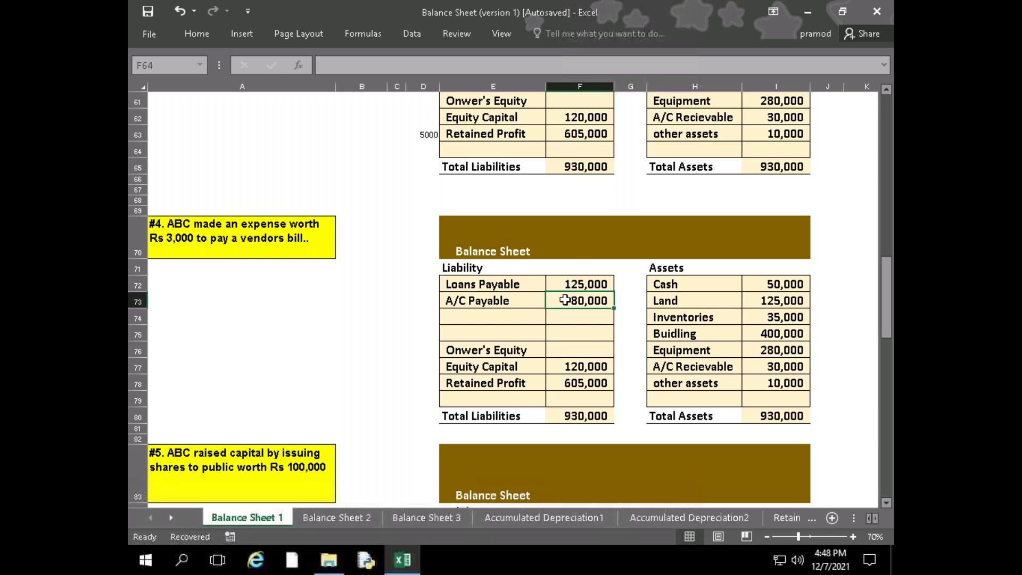
In sheet #4, note -3000 beside A/C Payable and set it to 77,000
{"action": "left_click", "coordinate": [567, 300]}
{"action": "left_click", "coordinate": [411, 302]}
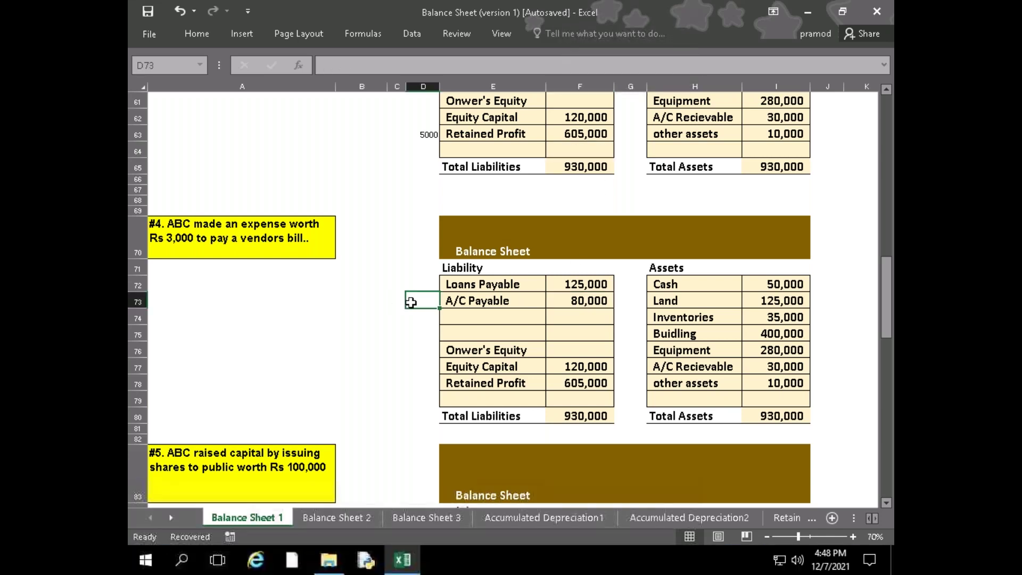
{"action": "type", "text": "-3000"}
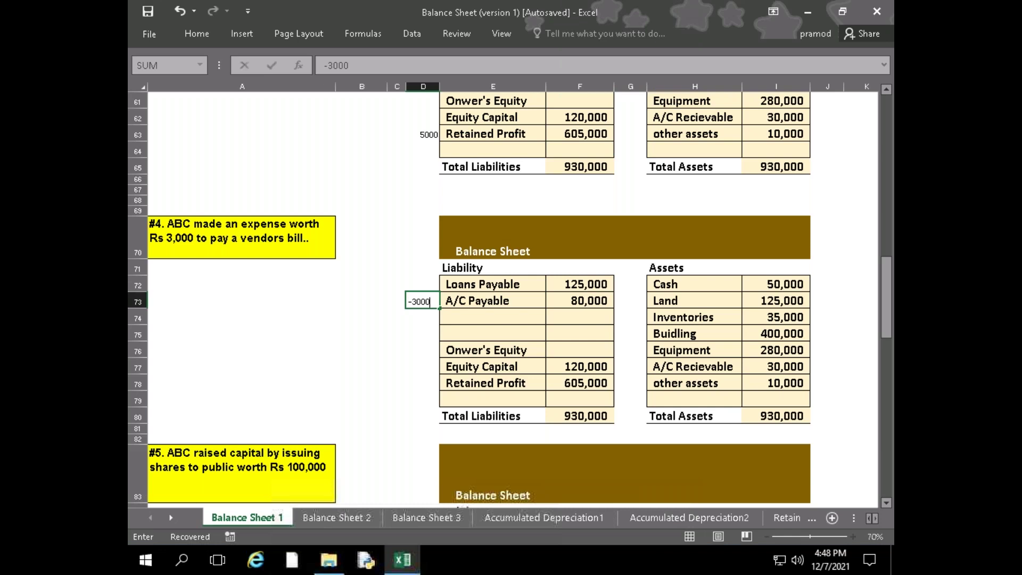
{"action": "key", "text": "Tab"}
{"action": "key", "text": "Tab"}
{"action": "type", "text": "77000"}
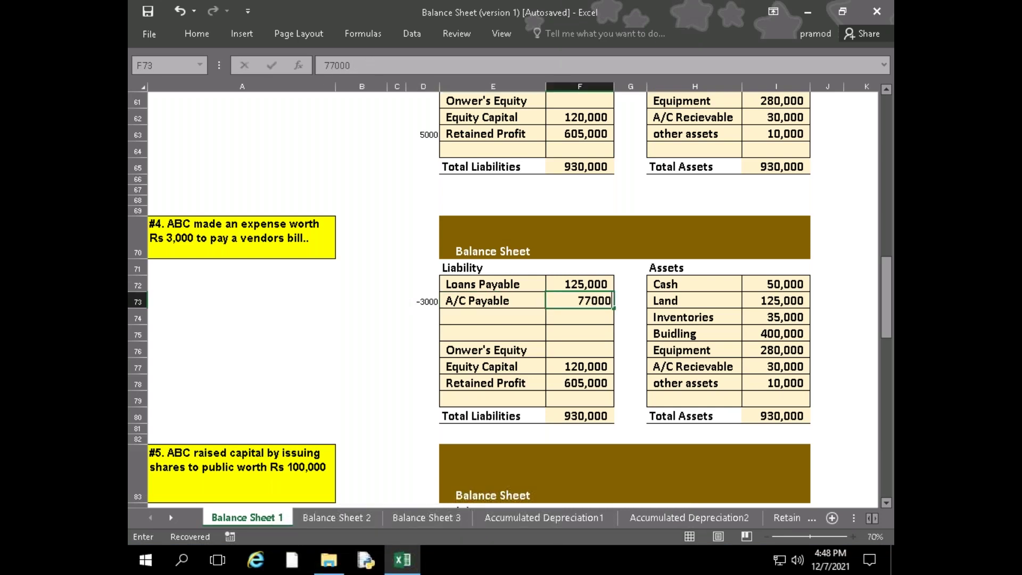
{"action": "key", "text": "Return"}
Note -3000 beside Cash and lower Cash to 47,000
{"action": "key", "text": "Right"}
{"action": "key", "text": "Right"}
{"action": "key", "text": "Right"}
{"action": "key", "text": "Up"}
{"action": "key", "text": "Up"}
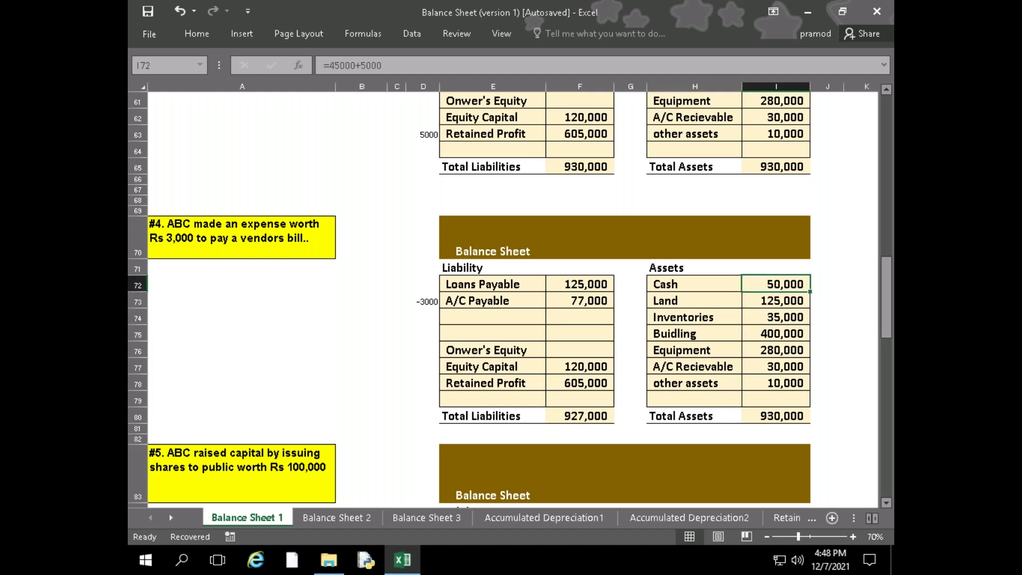
{"action": "left_click", "coordinate": [827, 283]}
{"action": "type", "text": "-5"}
{"action": "key", "text": "BackSpace"}
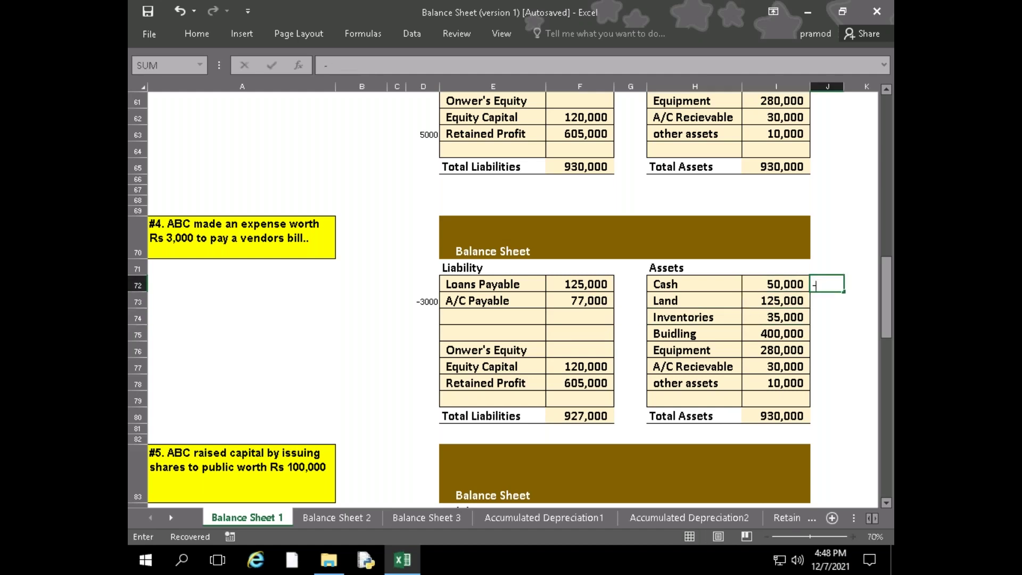
{"action": "type", "text": "3000"}
{"action": "key", "text": "Left"}
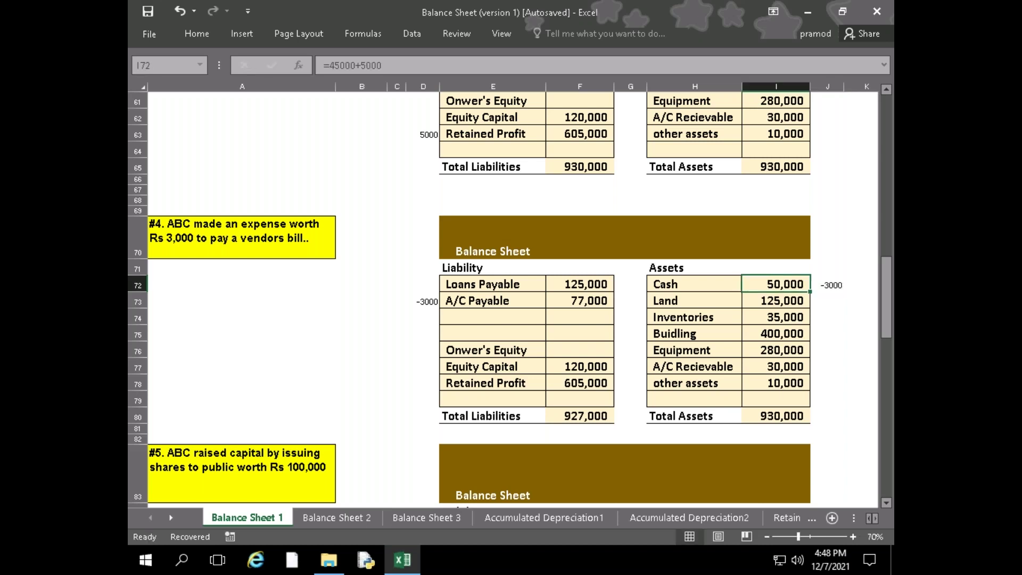
{"action": "type", "text": "47000"}
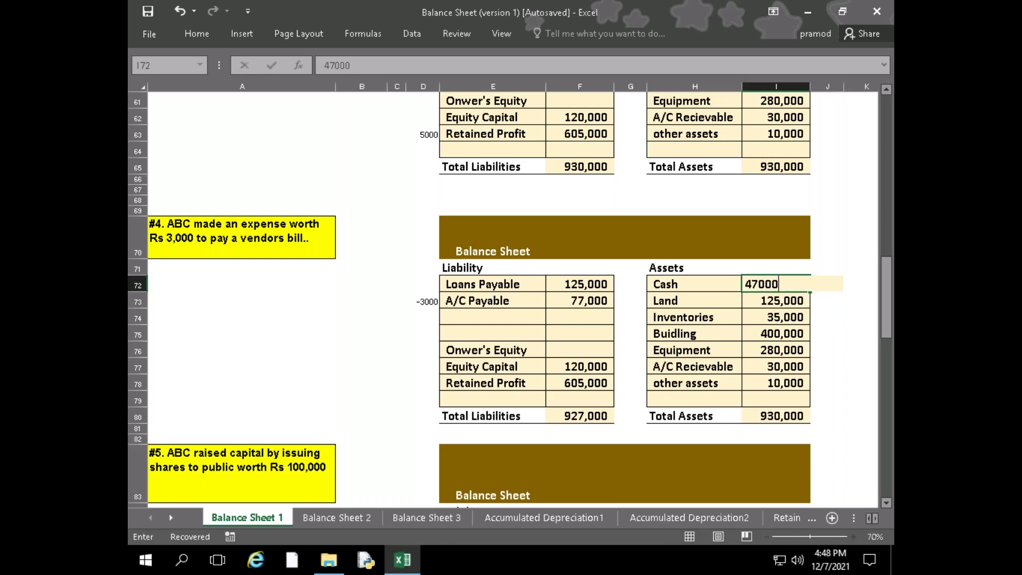
{"action": "key", "text": "Return"}
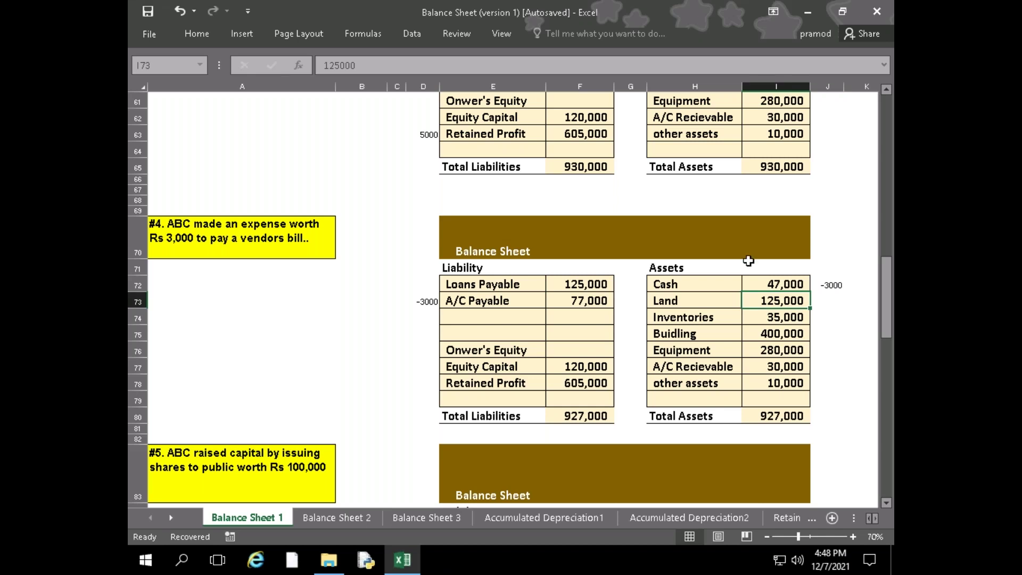
{"action": "scroll", "coordinate": [311, 322], "scroll_direction": "down", "scroll_amount": 5}
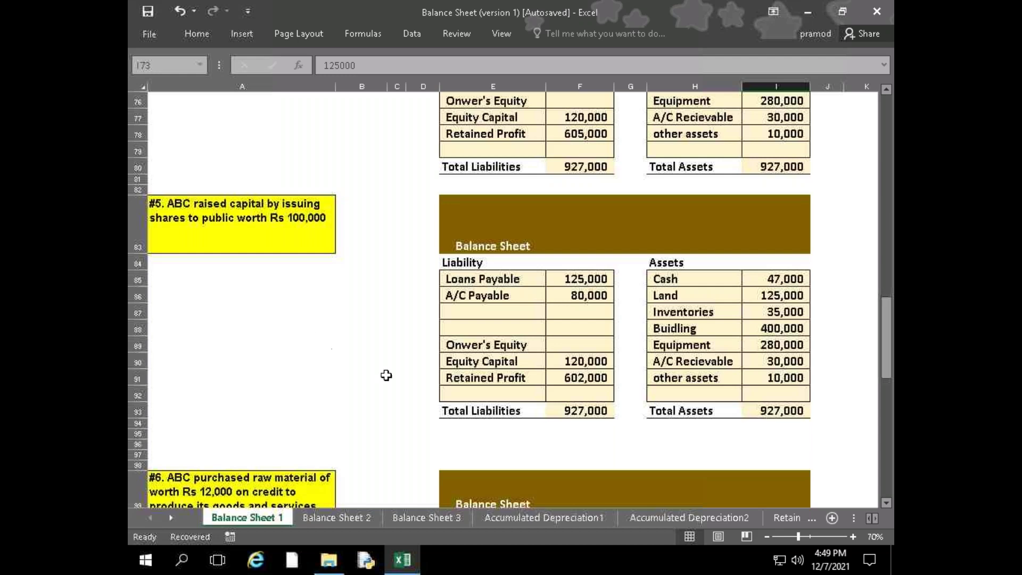
In sheet #5, enter a 100000 note beside Equity Capital
{"action": "left_click", "coordinate": [580, 362]}
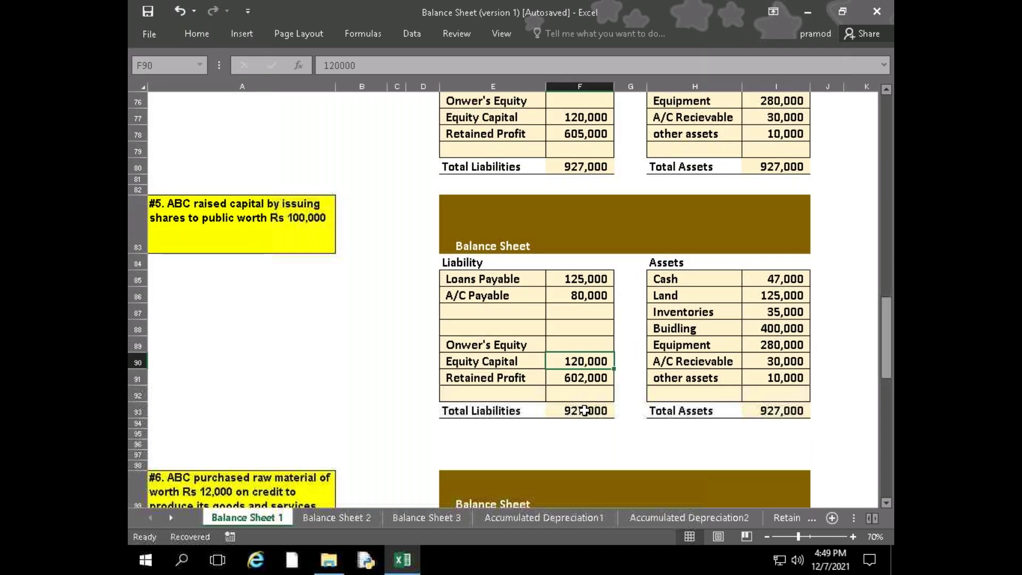
{"action": "key", "text": "Left"}
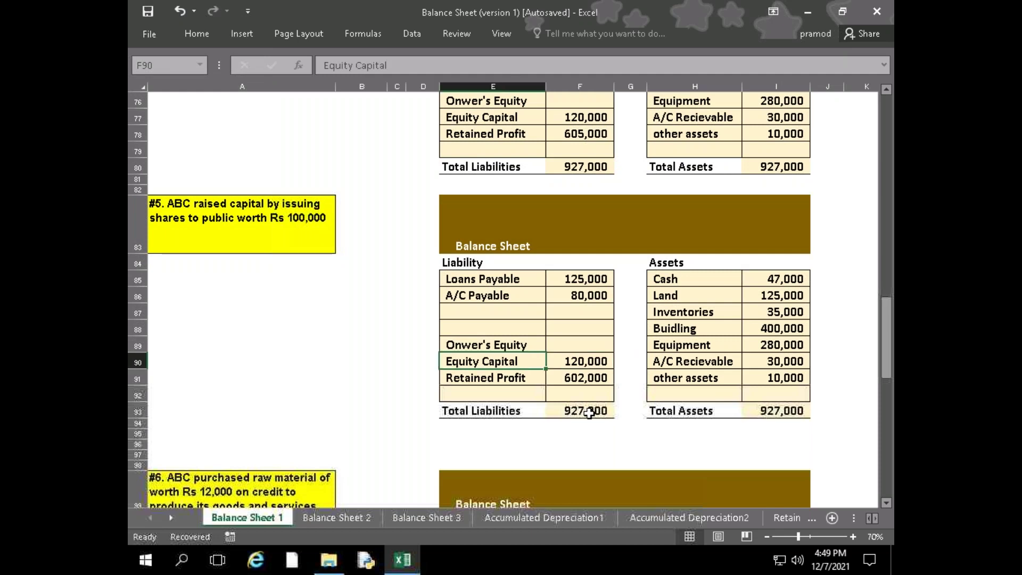
{"action": "key", "text": "Left"}
{"action": "key", "text": "Left"}
{"action": "key", "text": "Right"}
{"action": "type", "text": "100000"}
{"action": "key", "text": "Return"}
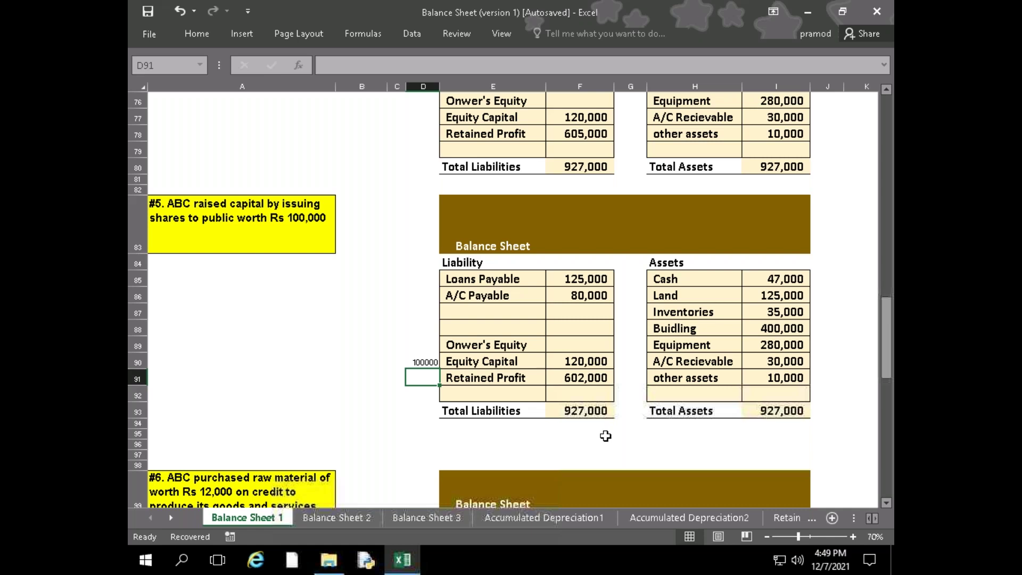
Note 100000 beside Cash and raise Cash to 147,000
{"action": "key", "text": "Right"}
{"action": "key", "text": "Right"}
{"action": "key", "text": "Right"}
{"action": "key", "text": "Right"}
{"action": "key", "text": "Right"}
{"action": "key", "text": "Right"}
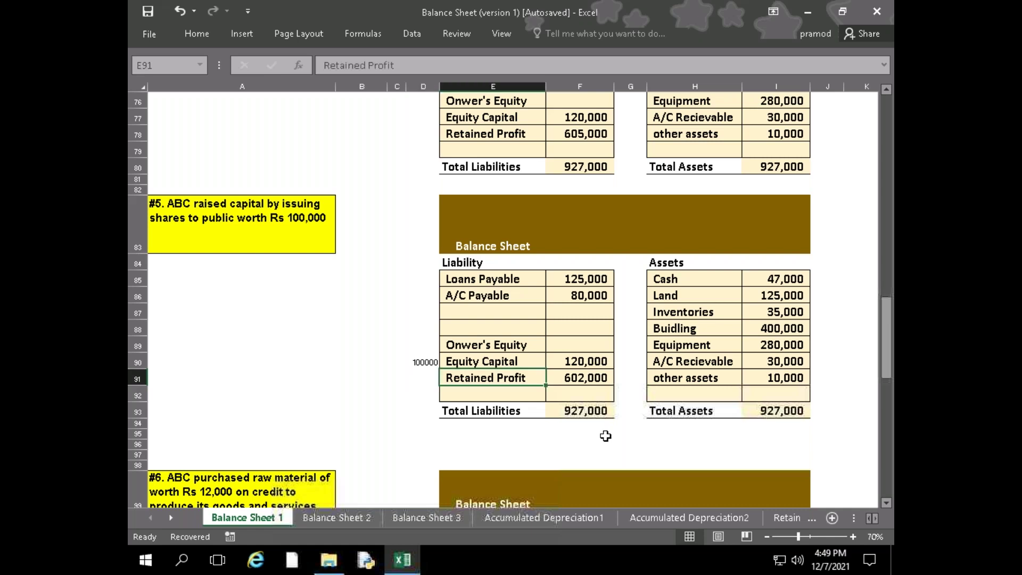
{"action": "key", "text": "Up"}
{"action": "key", "text": "Up"}
{"action": "key", "text": "Up"}
{"action": "key", "text": "Up"}
{"action": "key", "text": "Up"}
{"action": "key", "text": "Up"}
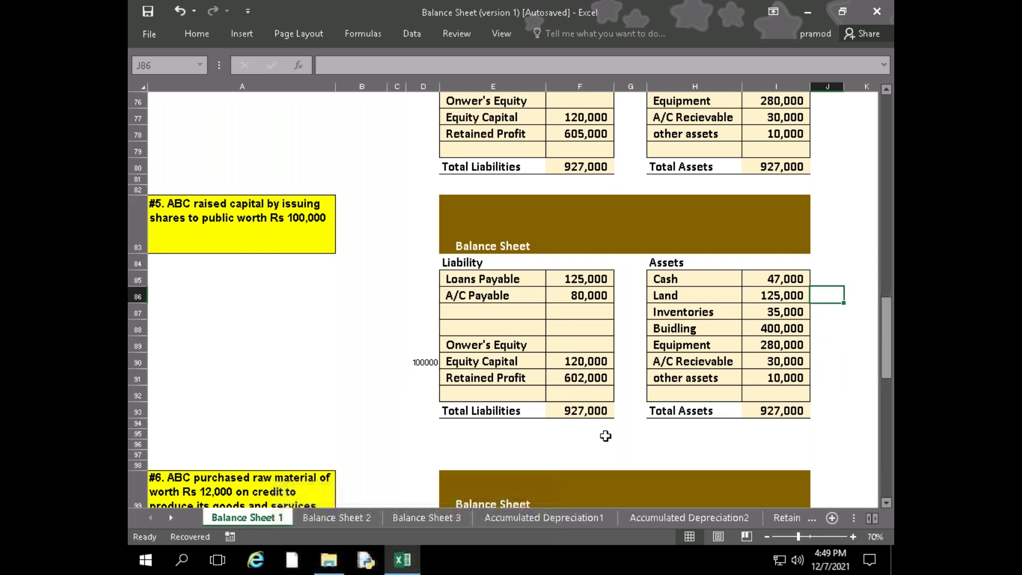
{"action": "type", "text": "100000"}
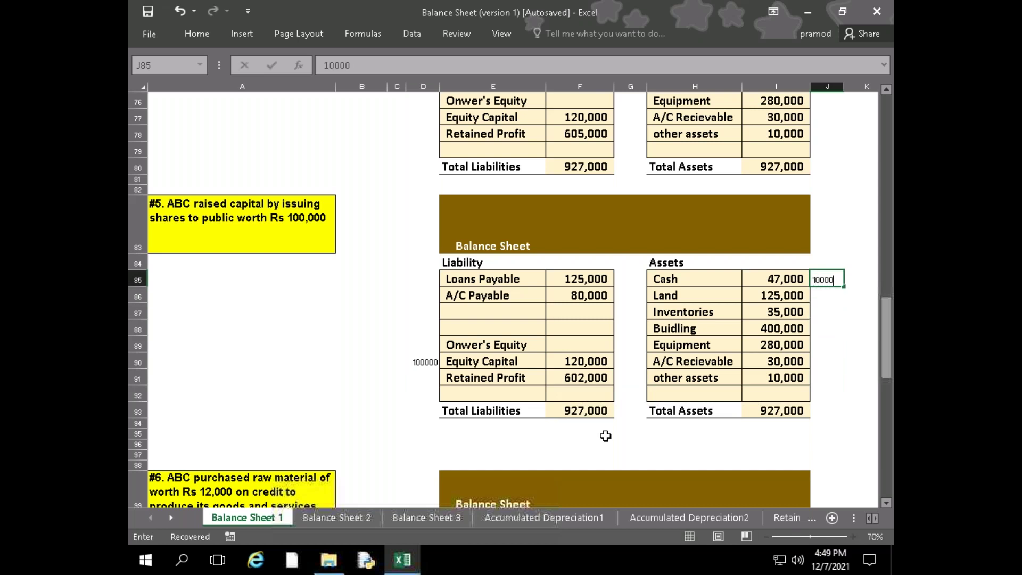
{"action": "key", "text": "Left"}
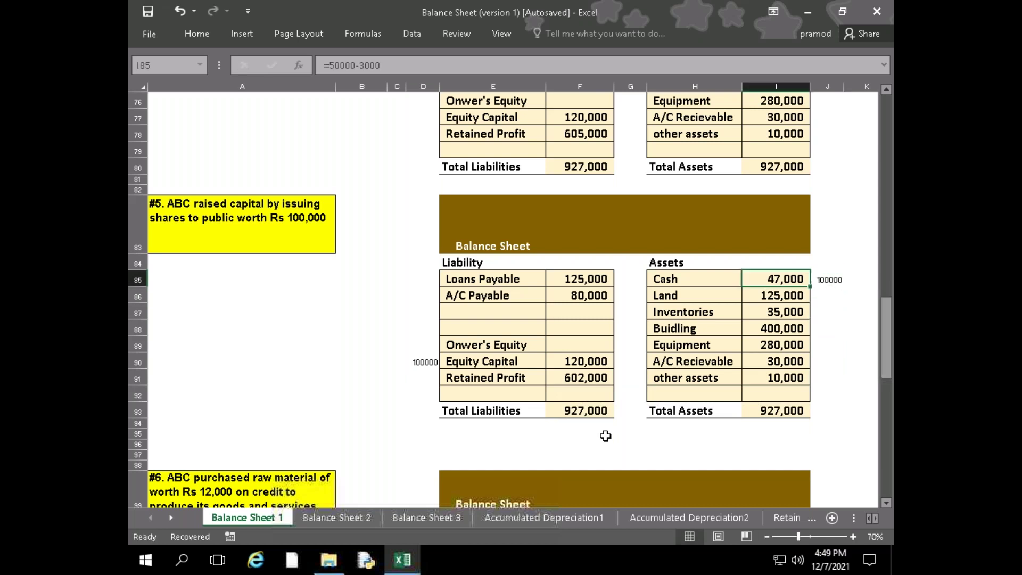
{"action": "type", "text": "1"}
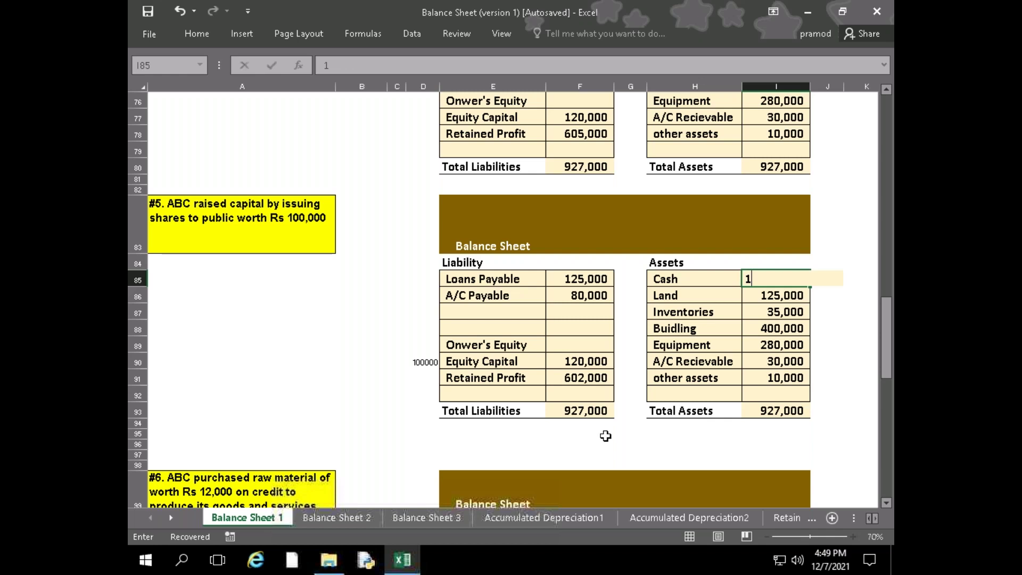
{"action": "type", "text": "47000"}
{"action": "key", "text": "Return"}
Set Equity Capital to 220,000
{"action": "left_click", "coordinate": [584, 356]}
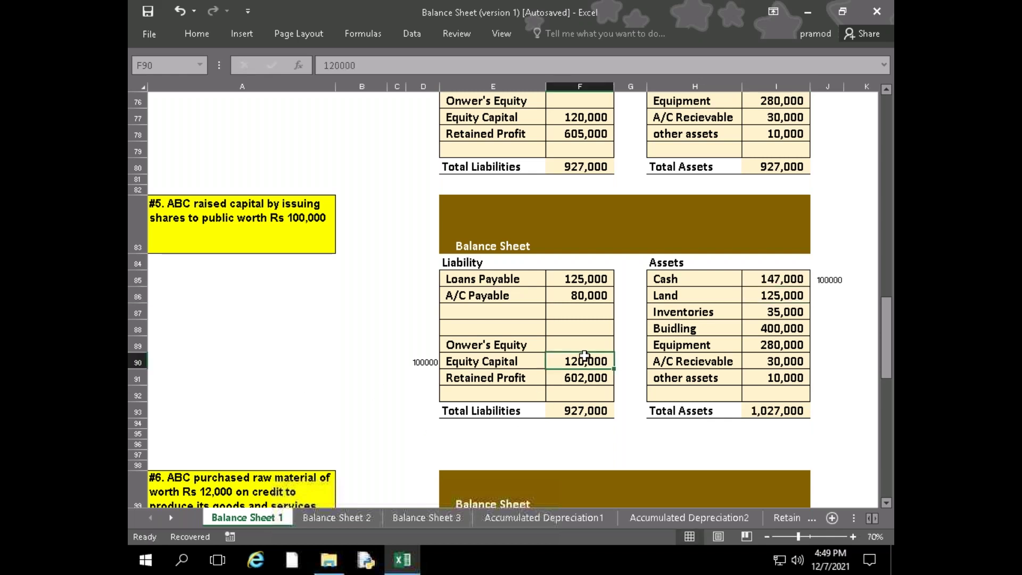
{"action": "type", "text": "220000"}
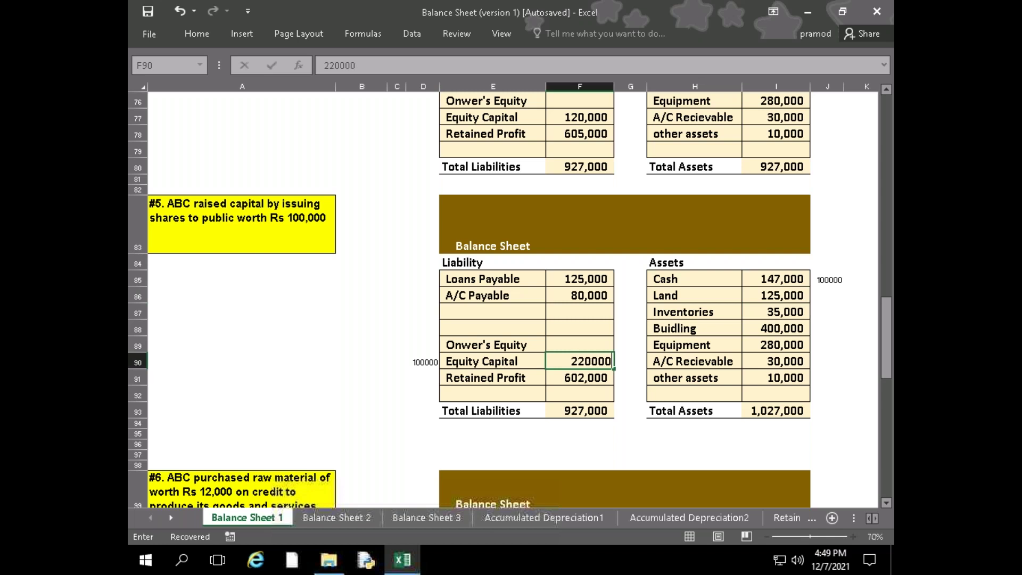
{"action": "key", "text": "Return"}
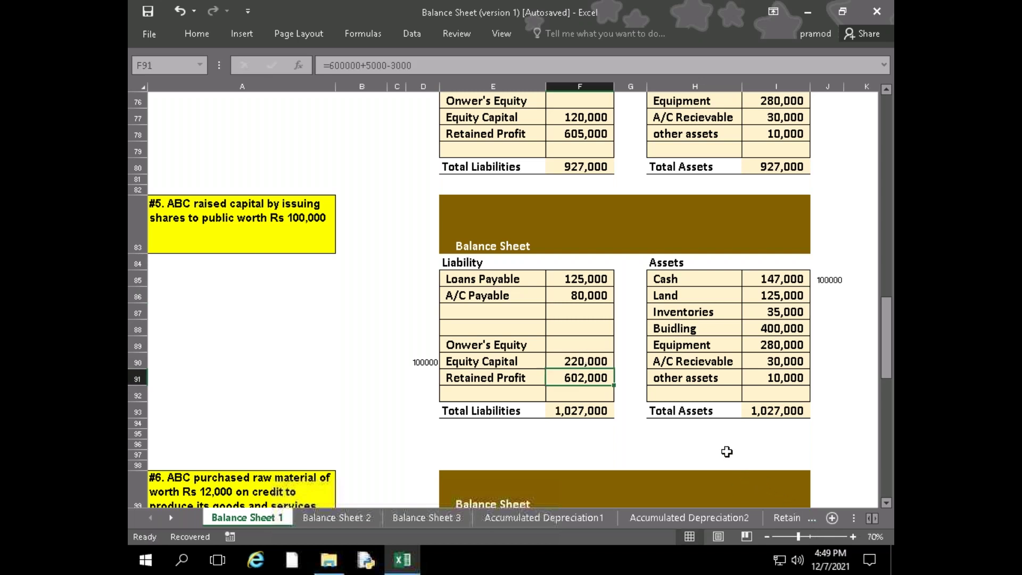
{"action": "scroll", "coordinate": [723, 452], "scroll_direction": "up", "scroll_amount": 1}
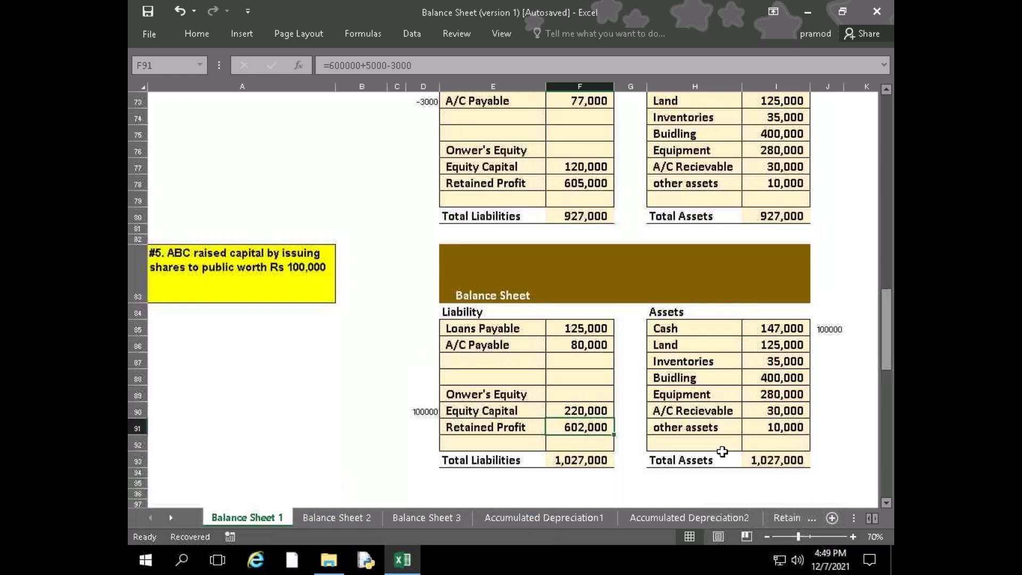
Scroll down to the #6 transaction block and select cell D102 beside A/C Payable
{"action": "scroll", "coordinate": [722, 451], "scroll_direction": "up", "scroll_amount": 1}
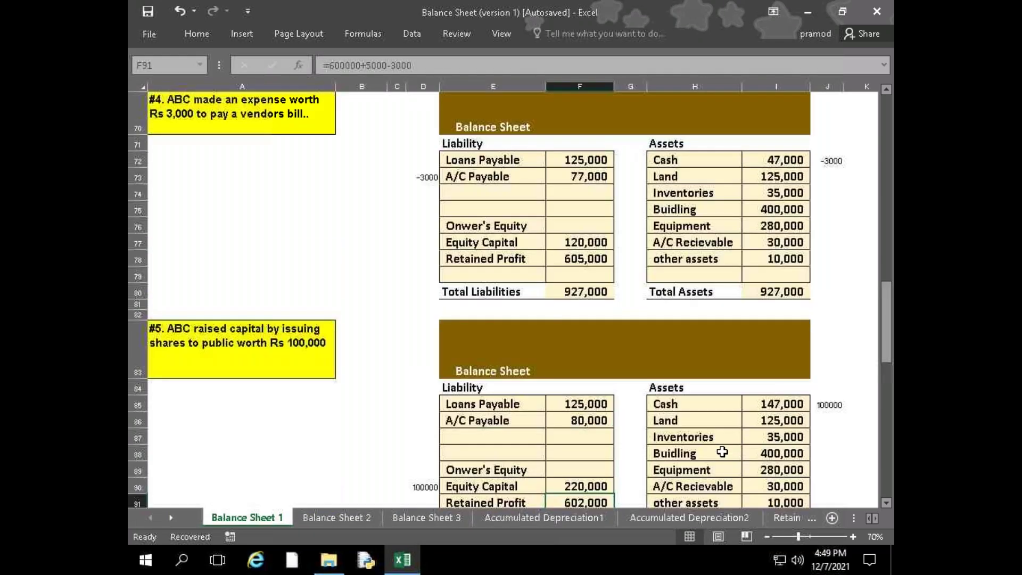
{"action": "scroll", "coordinate": [722, 452], "scroll_direction": "down", "scroll_amount": 6}
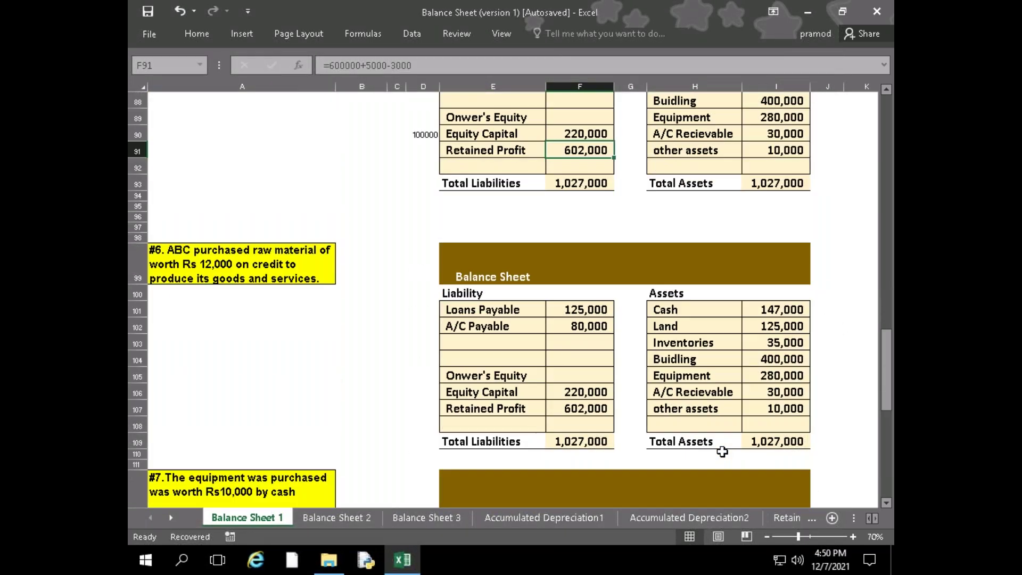
{"action": "scroll", "coordinate": [722, 451], "scroll_direction": "down", "scroll_amount": 2}
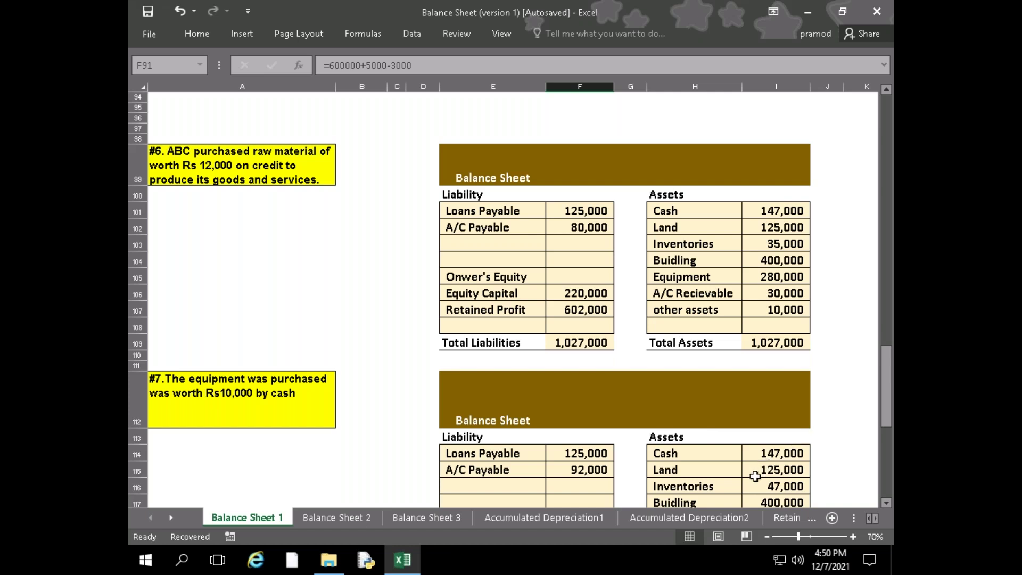
{"action": "left_click", "coordinate": [410, 229]}
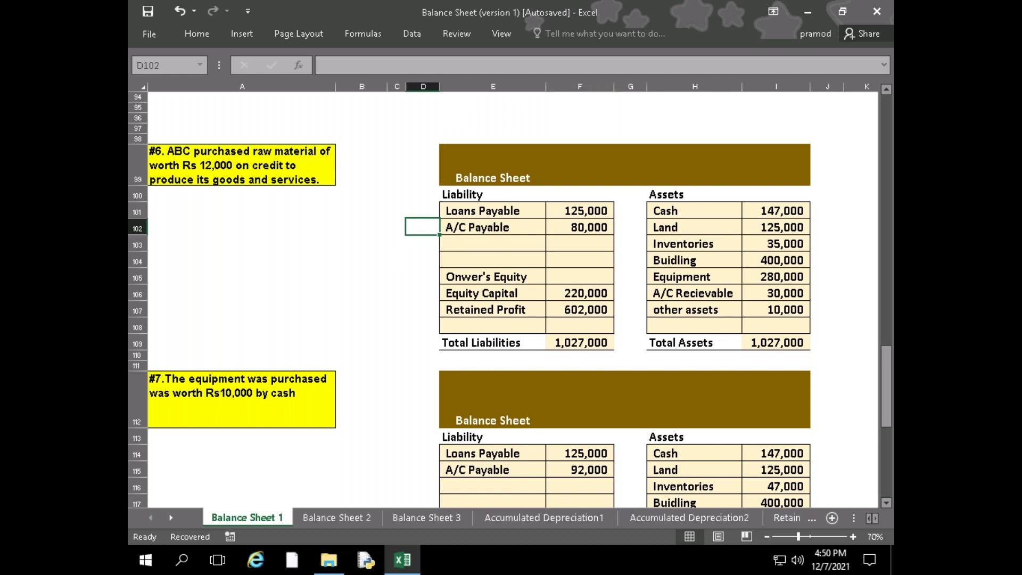
Note 12000 beside A/C Payable and raise it to 92,000
{"action": "type", "text": "12000"}
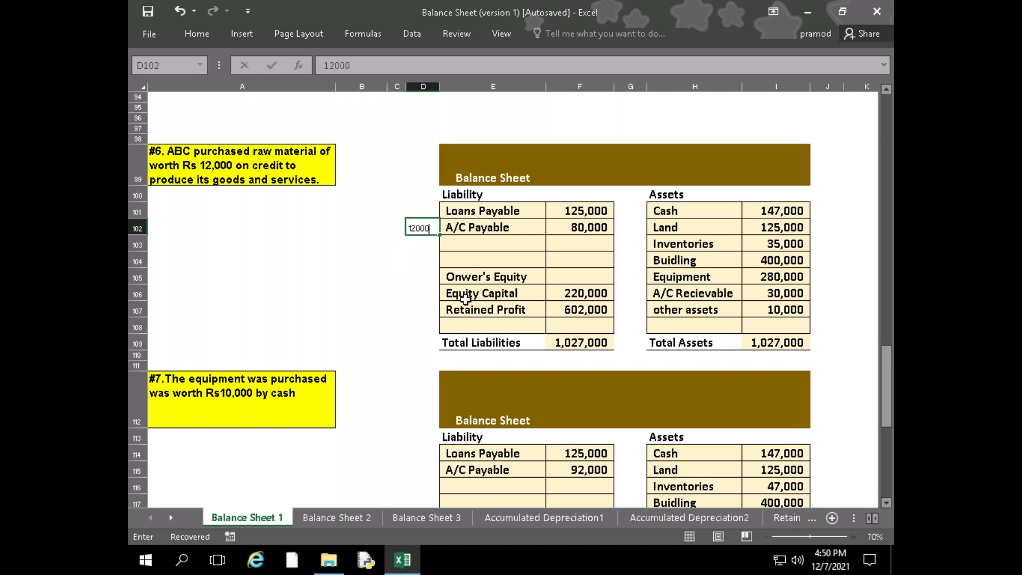
{"action": "key", "text": "Return"}
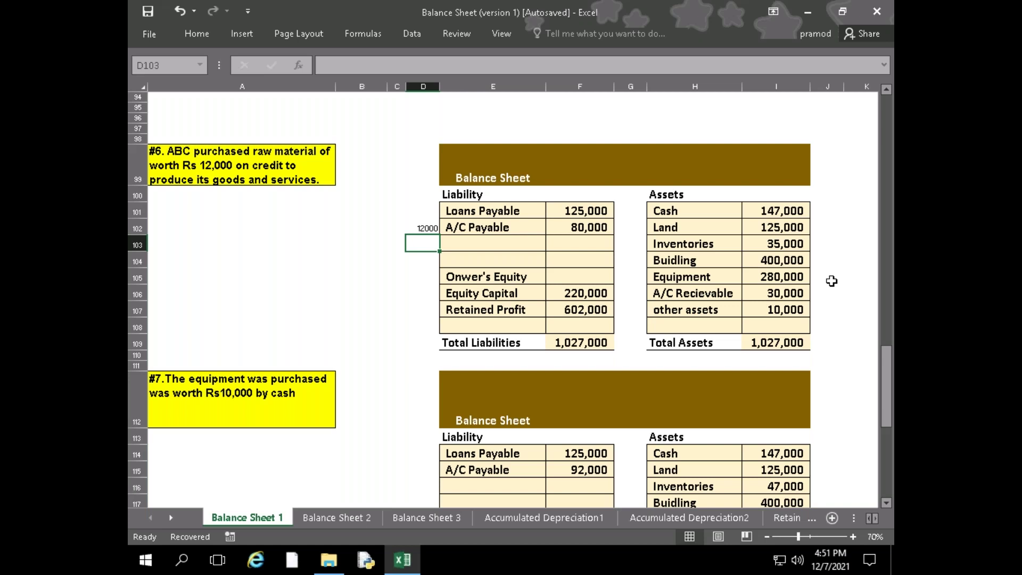
{"action": "key", "text": "Right"}
{"action": "key", "text": "Right"}
{"action": "key", "text": "Up"}
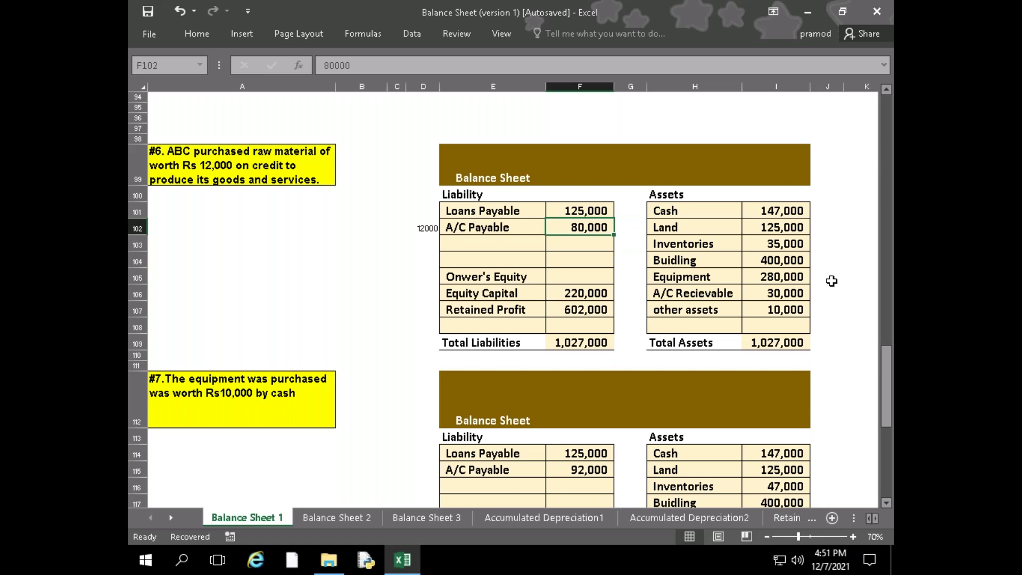
{"action": "key", "text": "F2"}
{"action": "key", "text": "BackSpace"}
{"action": "key", "text": "BackSpace"}
{"action": "key", "text": "BackSpace"}
{"action": "key", "text": "BackSpace"}
{"action": "key", "text": "BackSpace"}
{"action": "type", "text": "92000"}
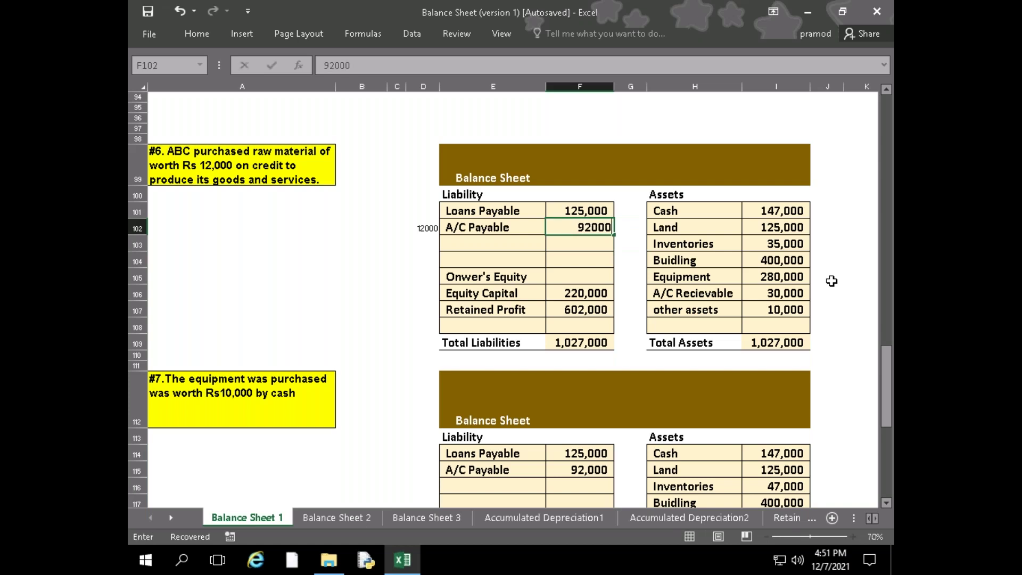
{"action": "key", "text": "Right"}
{"action": "key", "text": "Right"}
{"action": "key", "text": "Right"}
{"action": "key", "text": "Right"}
Note 12000 beside Inventories and raise Inventories to 47,000
{"action": "key", "text": "Down"}
{"action": "key", "text": "Left"}
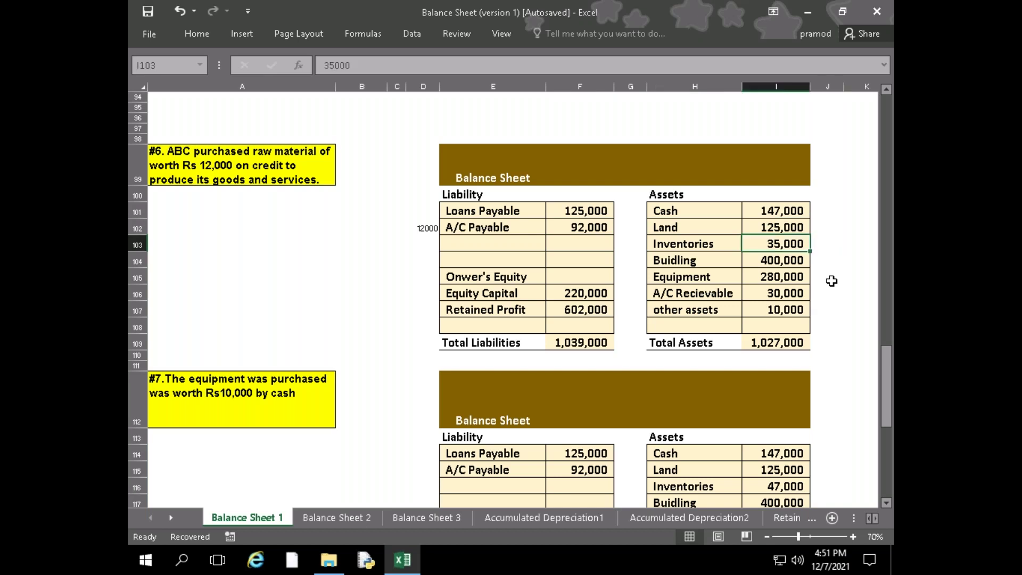
{"action": "key", "text": "Right"}
{"action": "type", "text": "12000"}
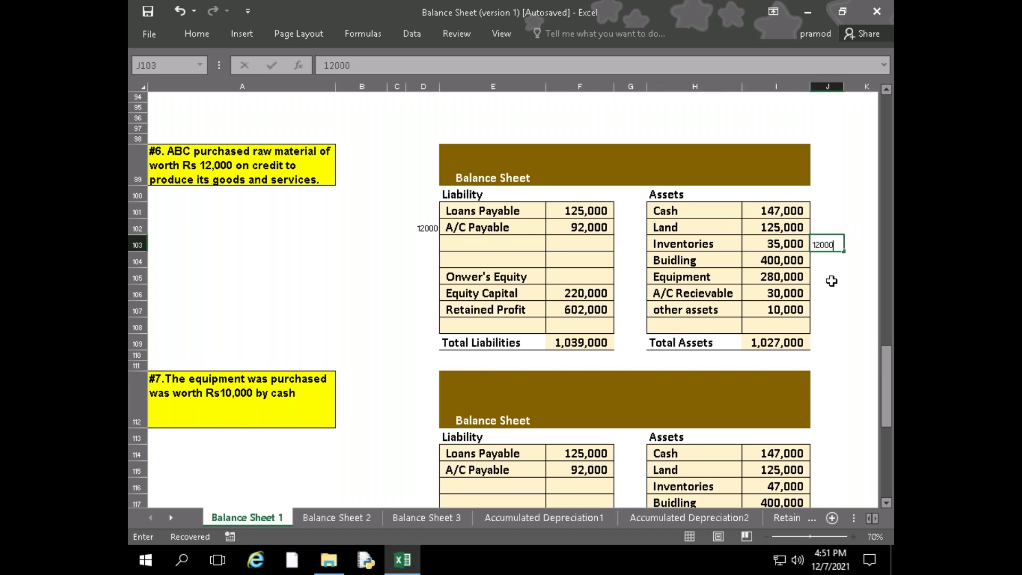
{"action": "key", "text": "Left"}
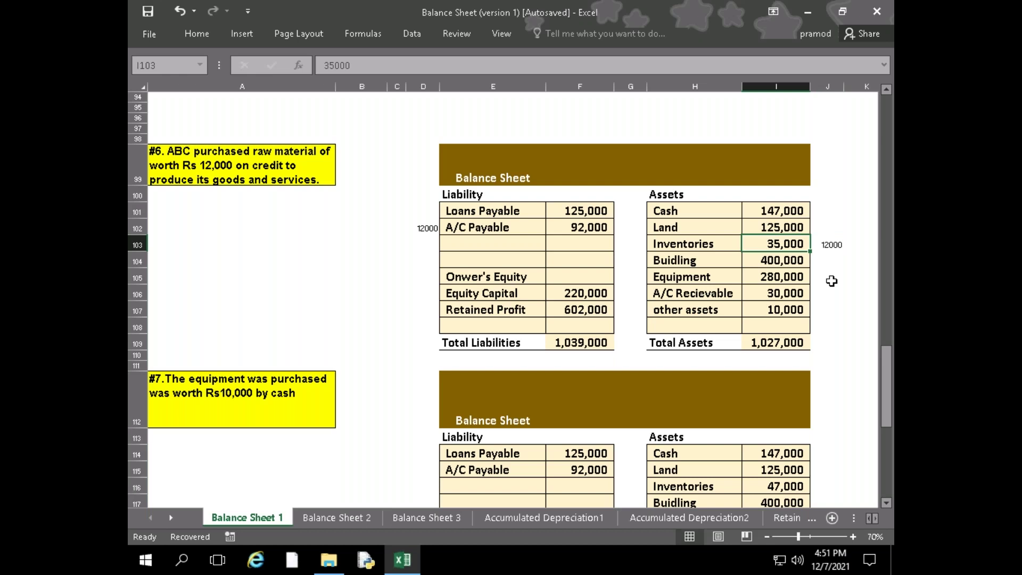
{"action": "type", "text": "47000"}
{"action": "key", "text": "Return"}
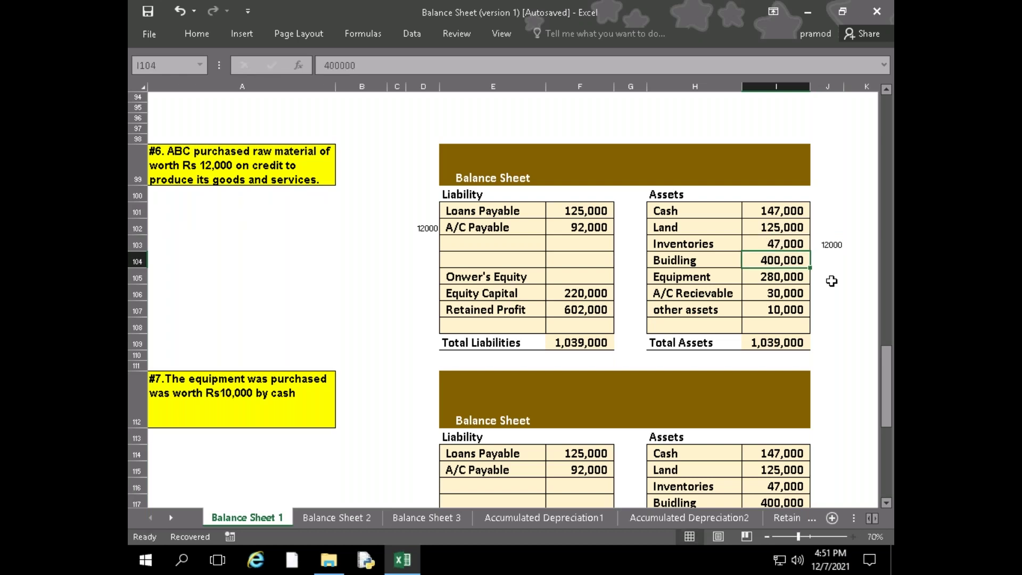
{"action": "key", "text": "Down"}
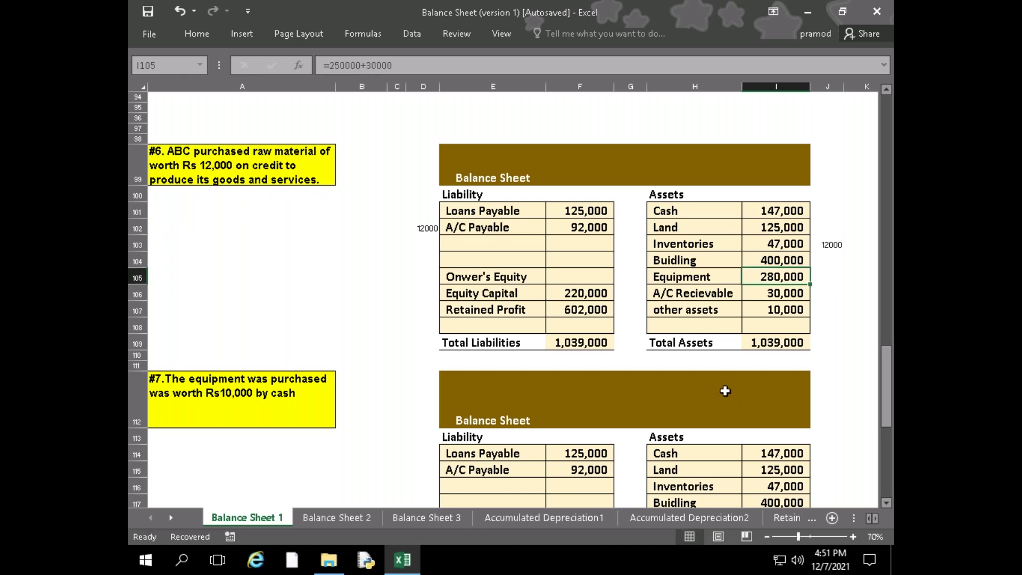
{"action": "scroll", "coordinate": [732, 401], "scroll_direction": "down", "scroll_amount": 4}
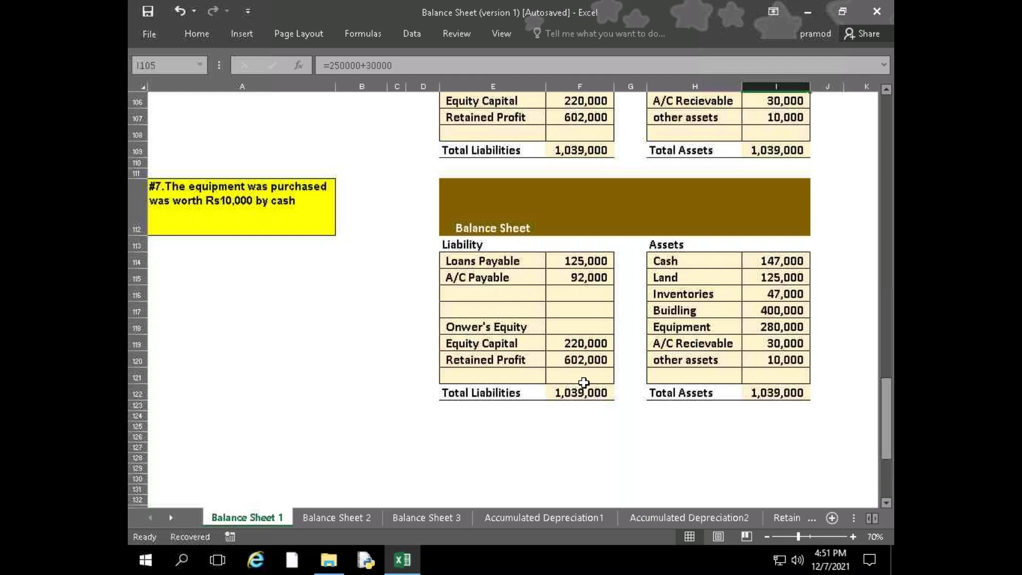
{"action": "left_click", "coordinate": [837, 259]}
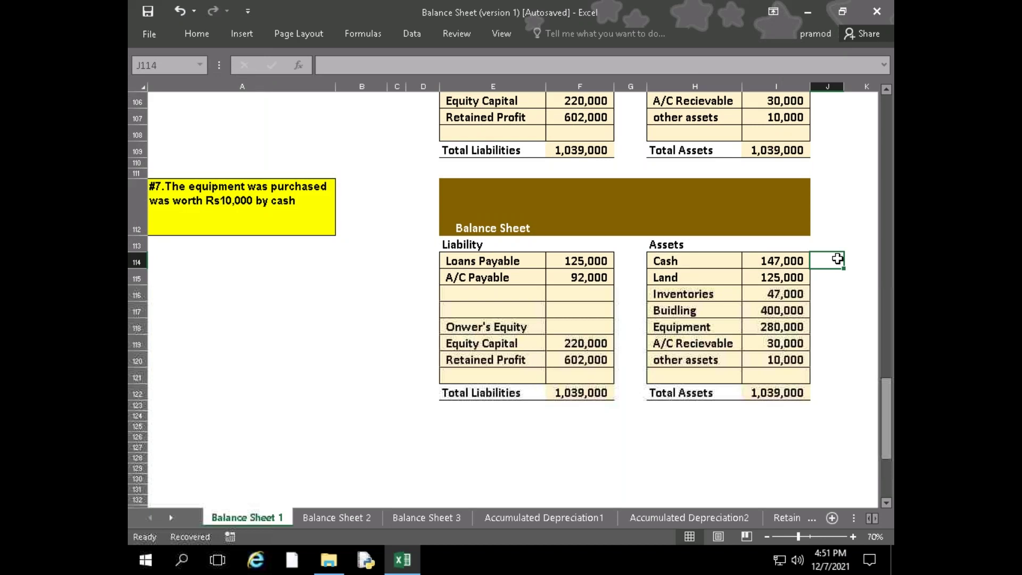
In sheet #7, note -10000 beside Cash and +10000 beside Equipment
{"action": "type", "text": "-10000"}
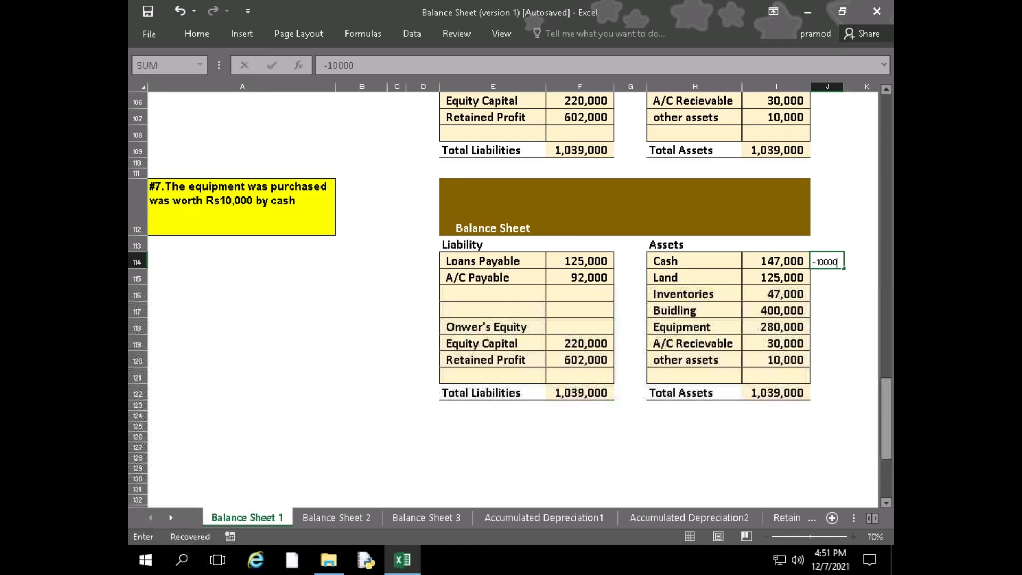
{"action": "key", "text": "Return"}
{"action": "key", "text": "Return"}
{"action": "key", "text": "Down"}
{"action": "key", "text": "Down"}
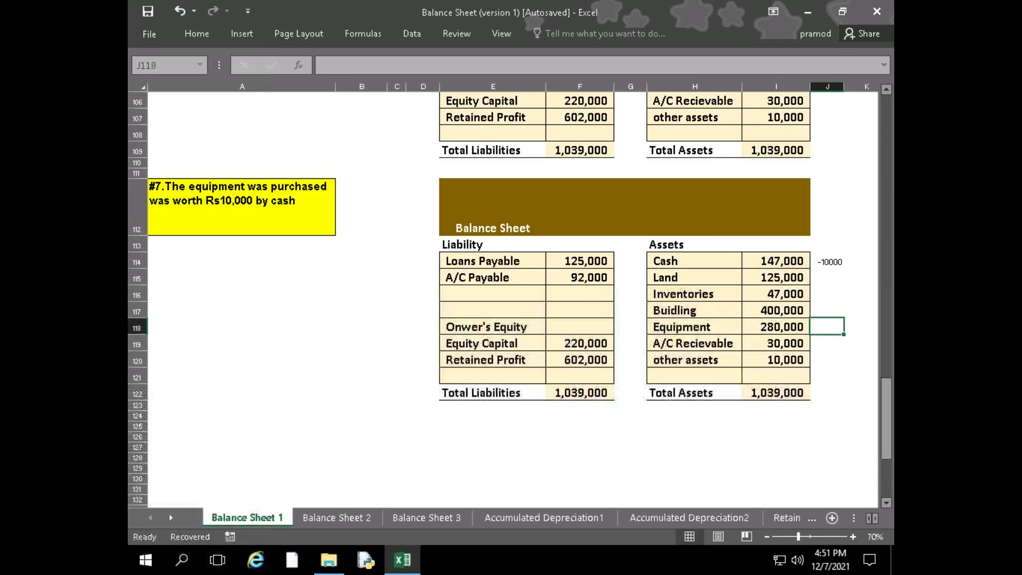
{"action": "type", "text": "+10000"}
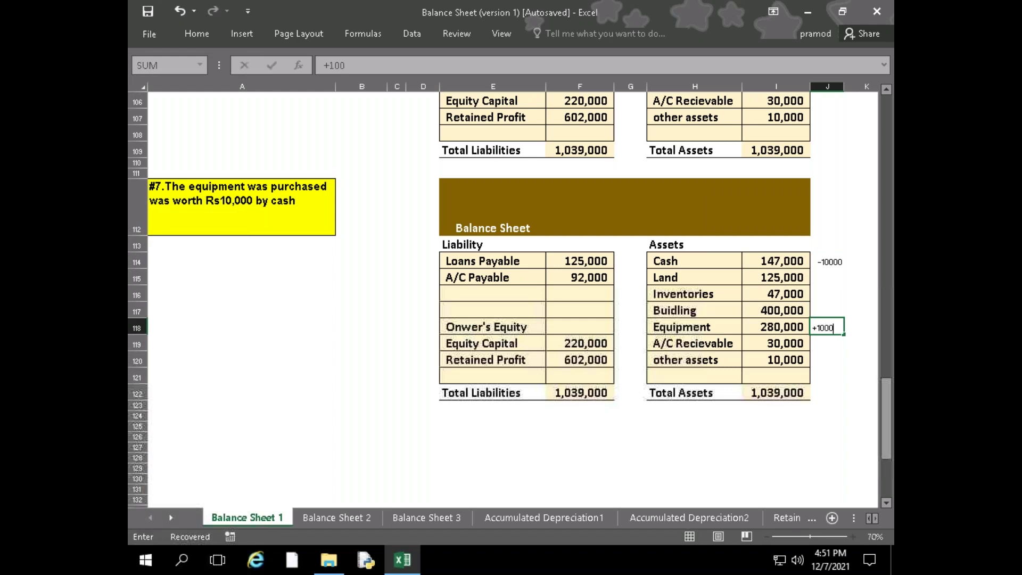
Lower Cash to 137,000
{"action": "key", "text": "Up"}
{"action": "key", "text": "Left"}
{"action": "key", "text": "Left"}
{"action": "key", "text": "Up"}
{"action": "key", "text": "Up"}
{"action": "key", "text": "Right"}
{"action": "key", "text": "Up"}
{"action": "key", "text": "Up"}
{"action": "type", "text": "137000"}
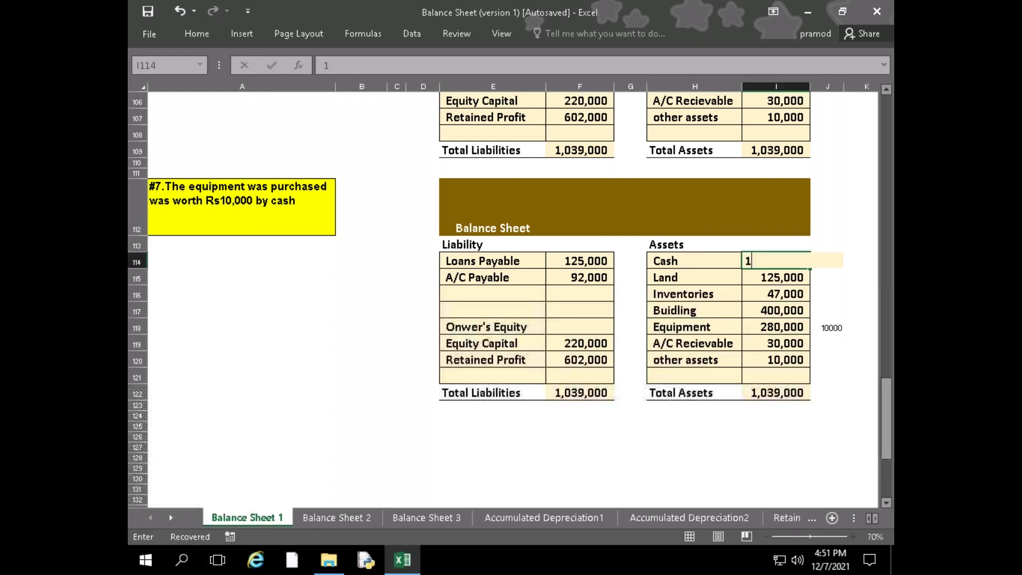
{"action": "key", "text": "Return"}
Set Equipment to 290,000, correcting the mistyped entry
{"action": "key", "text": "Down"}
{"action": "key", "text": "Down"}
{"action": "key", "text": "Down"}
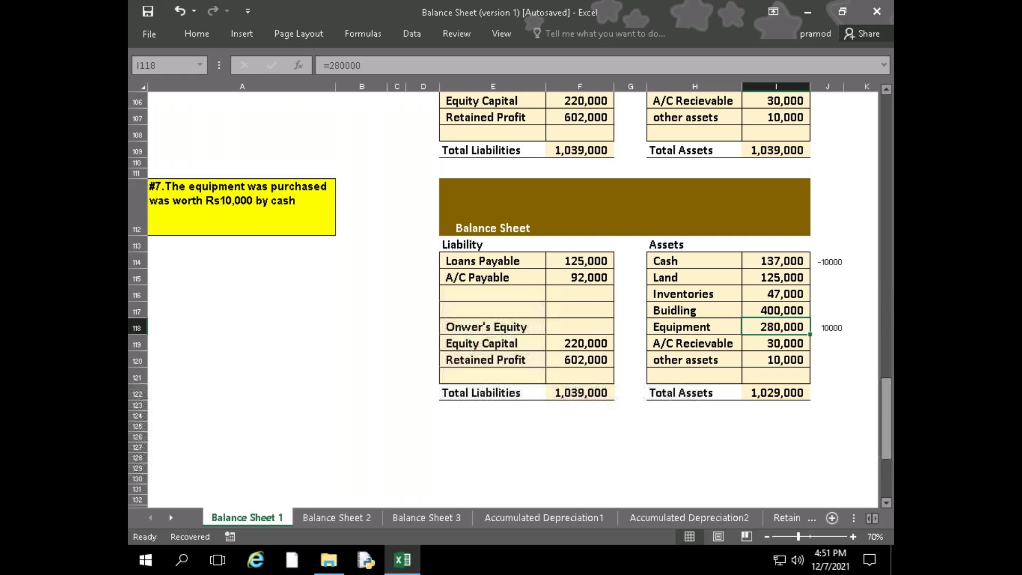
{"action": "type", "text": "290000"}
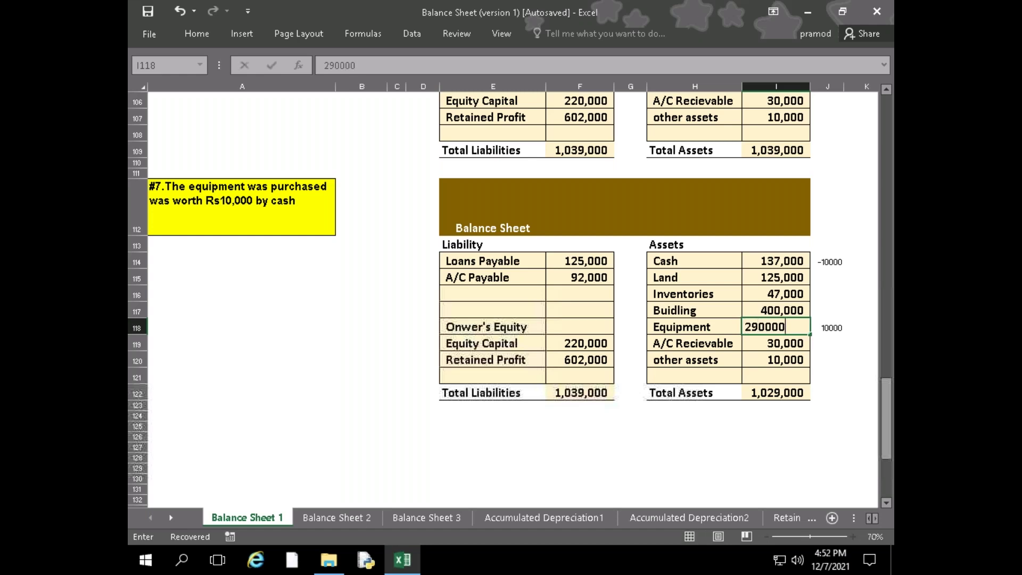
{"action": "key", "text": "BackSpace"}
{"action": "key", "text": "Return"}
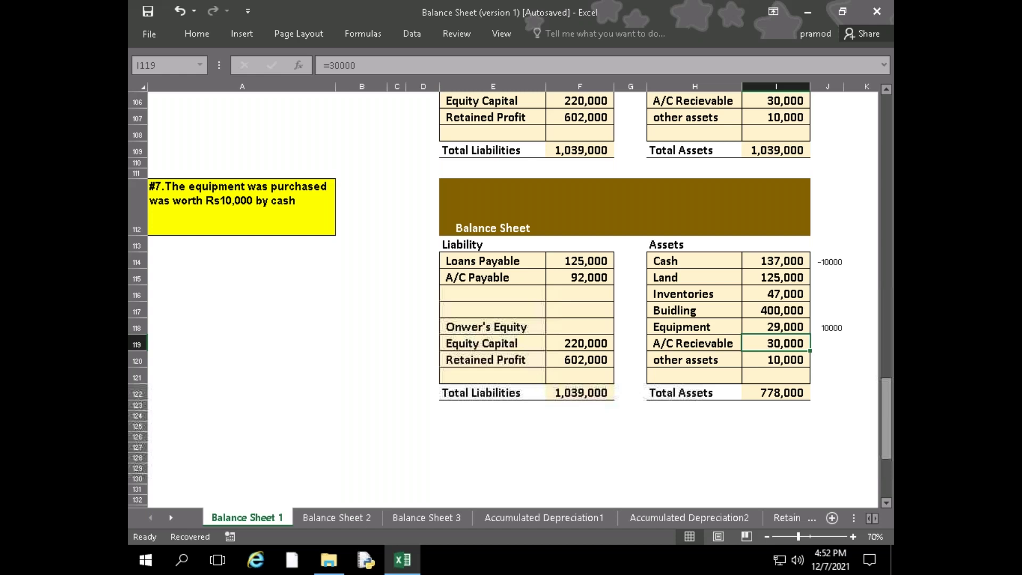
{"action": "left_click", "coordinate": [776, 327]}
{"action": "type", "text": "22"}
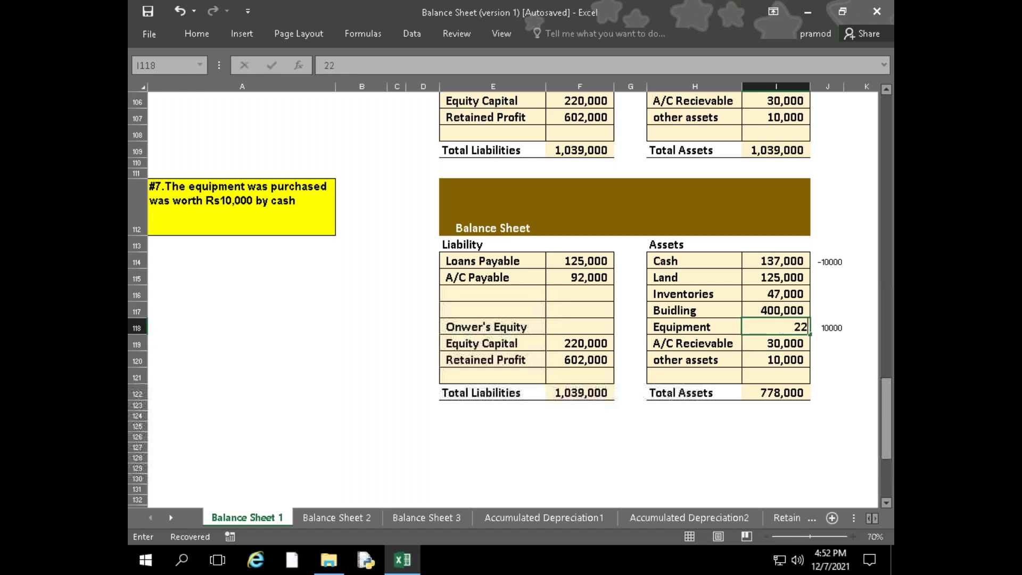
{"action": "key", "text": "BackSpace"}
{"action": "type", "text": "90000"}
{"action": "key", "text": "Return"}
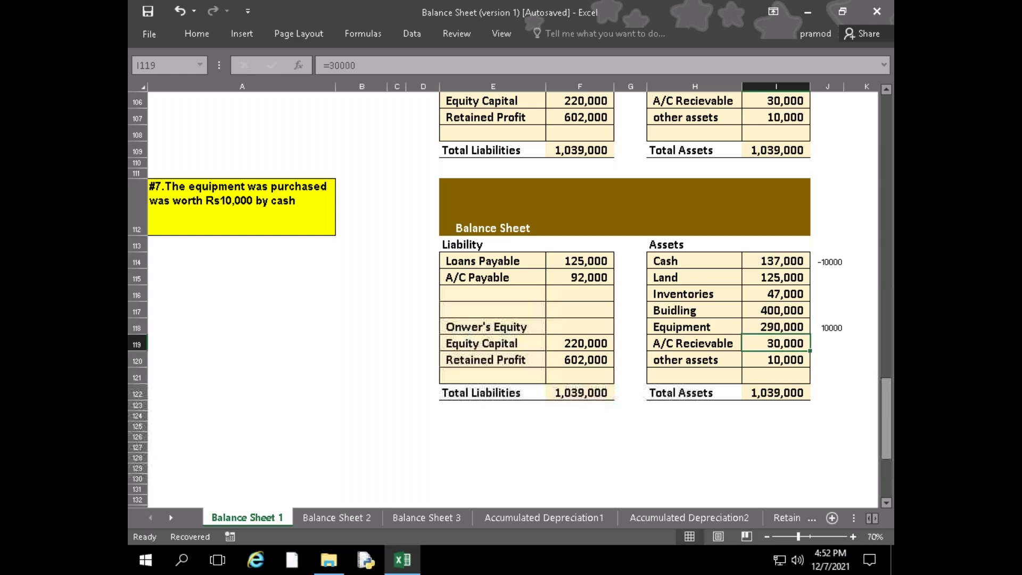
Scroll past the #7 sheet and switch to the Balance Sheet 2 worksheet
{"action": "scroll", "coordinate": [745, 406], "scroll_direction": "down", "scroll_amount": 6}
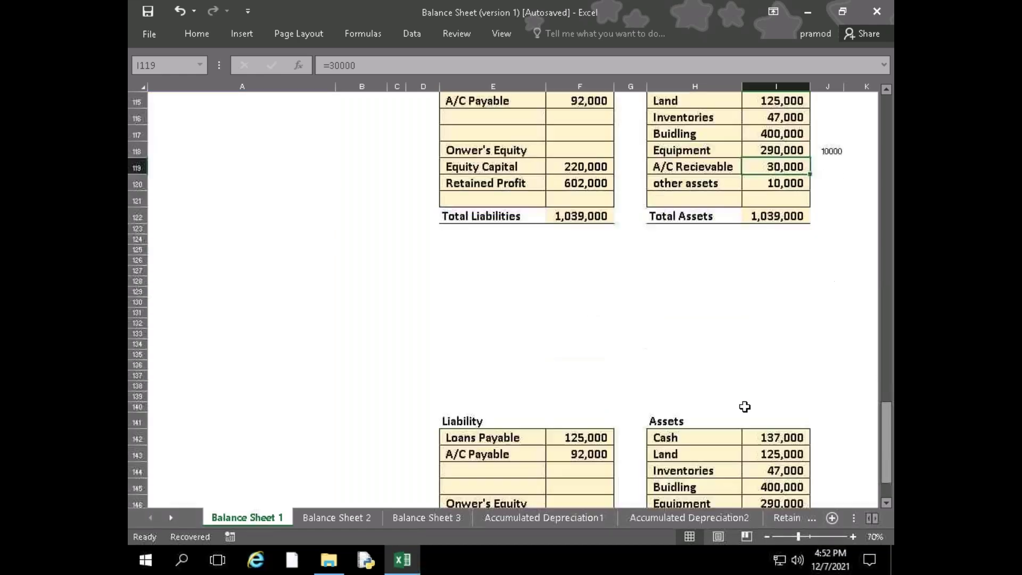
{"action": "scroll", "coordinate": [745, 406], "scroll_direction": "down", "scroll_amount": 2}
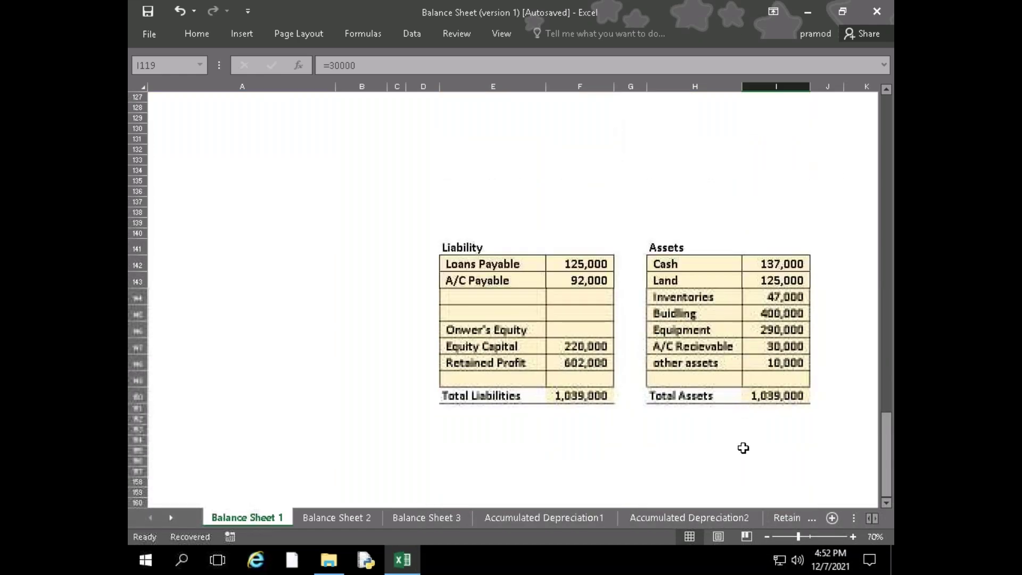
{"action": "scroll", "coordinate": [743, 448], "scroll_direction": "up", "scroll_amount": 5}
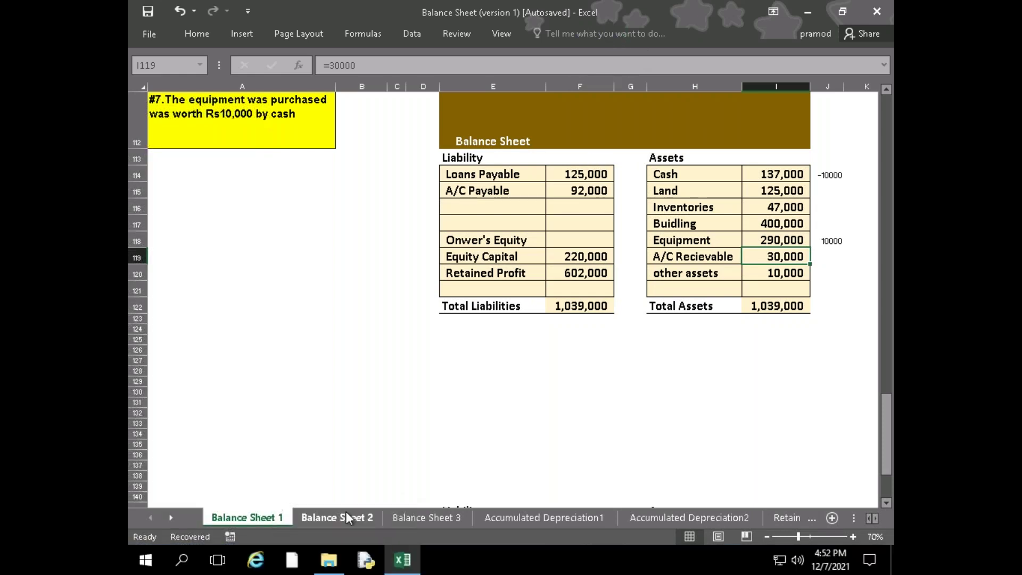
{"action": "left_click", "coordinate": [349, 518]}
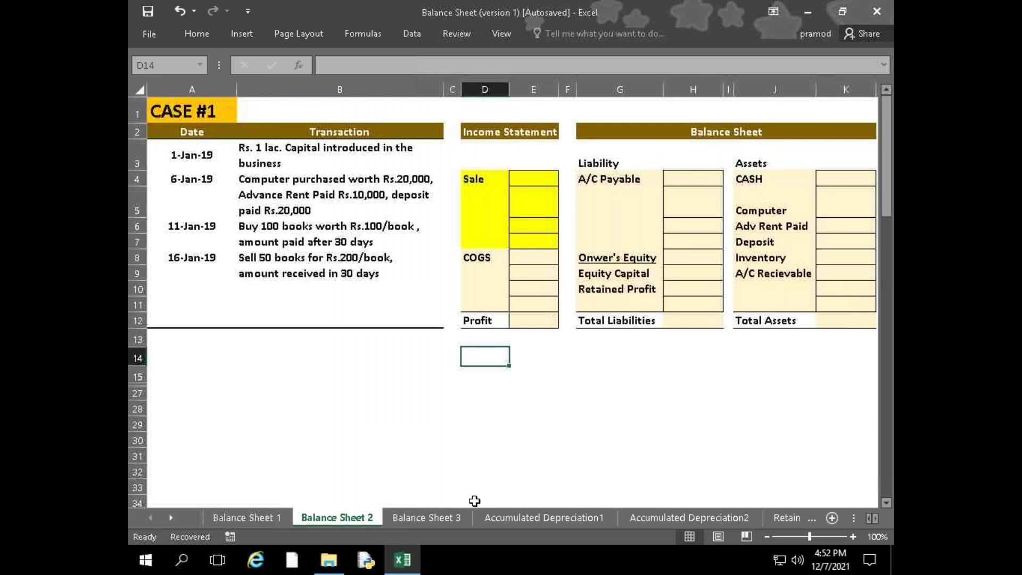
{"action": "left_click_drag", "start_coordinate": [772, 394], "coordinate": [666, 413]}
{"action": "left_click", "coordinate": [511, 457]}
{"action": "left_click_drag", "start_coordinate": [287, 436], "coordinate": [487, 417]}
{"action": "left_click", "coordinate": [837, 380]}
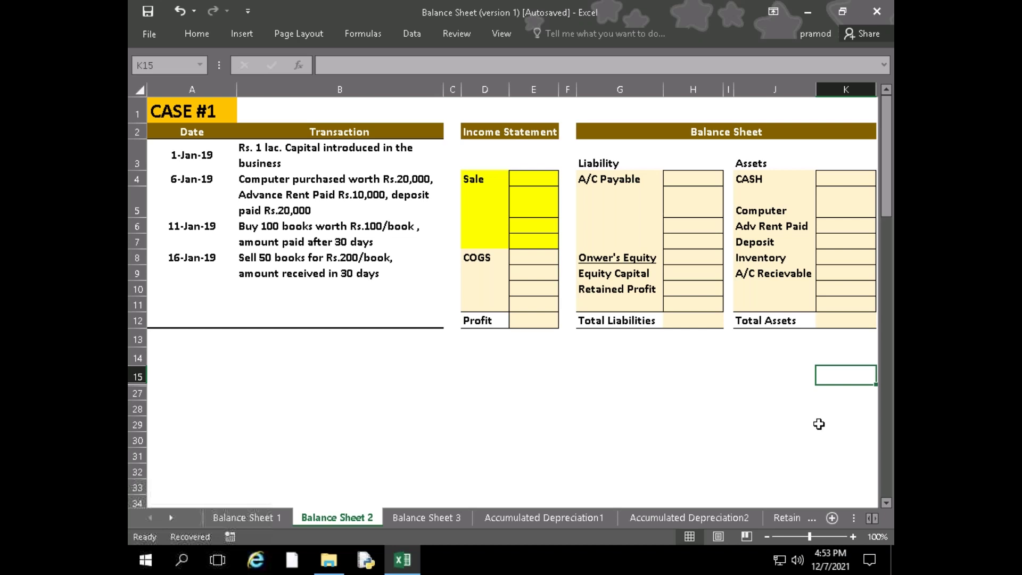
{"action": "mouse_move", "coordinate": [496, 2]}
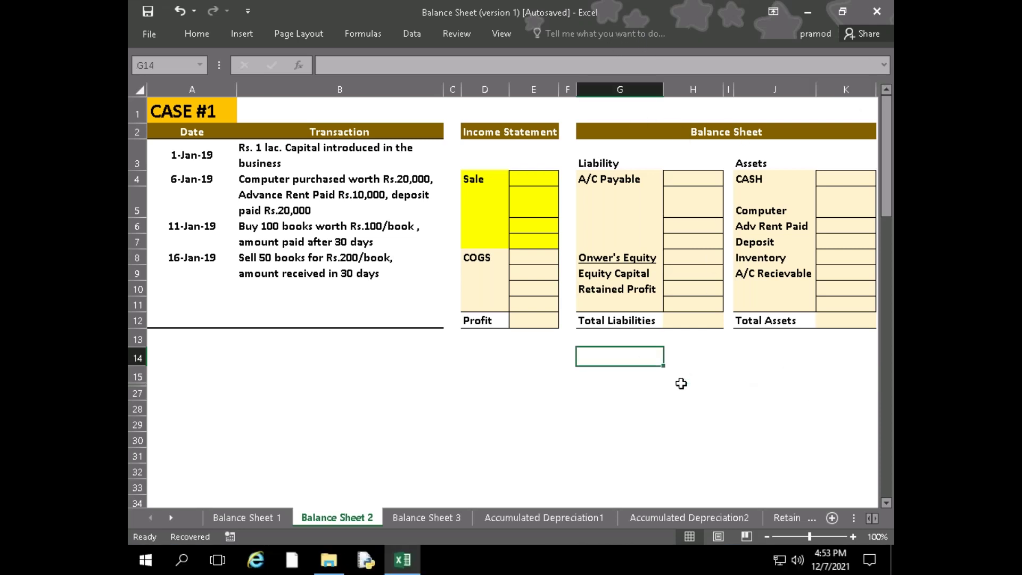
{"action": "left_click_drag", "start_coordinate": [693, 471], "coordinate": [863, 472]}
{"action": "left_click_drag", "start_coordinate": [863, 417], "coordinate": [606, 363]}
{"action": "left_click", "coordinate": [606, 363]}
{"action": "left_click", "coordinate": [258, 388]}
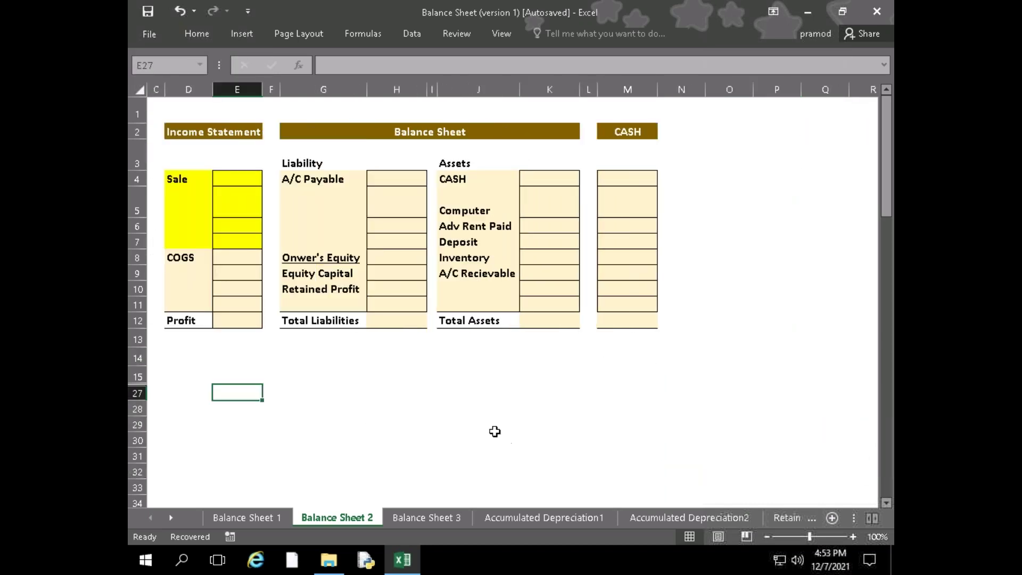
{"action": "left_click_drag", "start_coordinate": [205, 421], "coordinate": [136, 417]}
{"action": "left_click", "coordinate": [688, 386]}
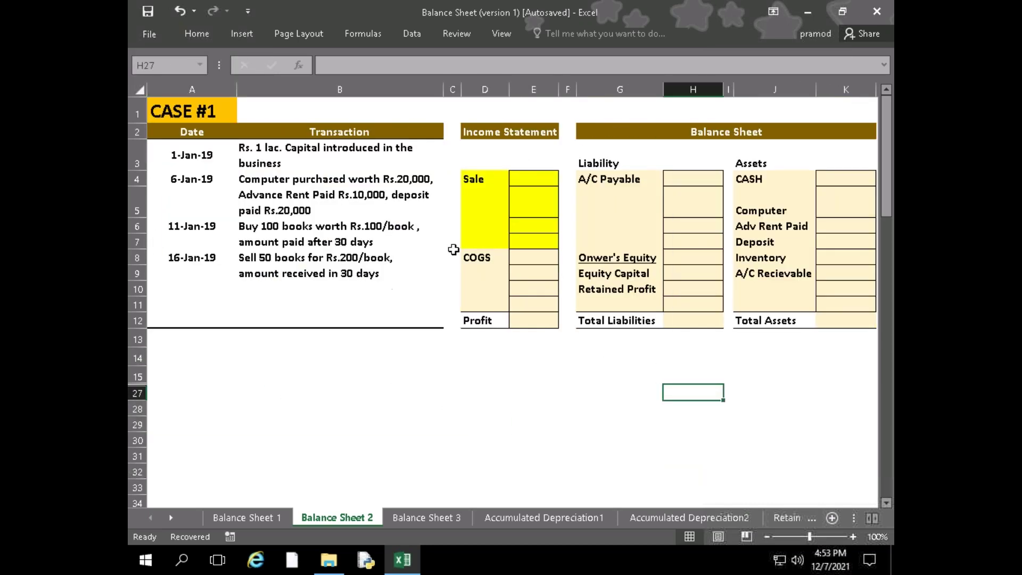
{"action": "left_click_drag", "start_coordinate": [760, 428], "coordinate": [884, 437]}
{"action": "left_click_drag", "start_coordinate": [618, 175], "coordinate": [628, 312]}
{"action": "left_click", "coordinate": [629, 322]}
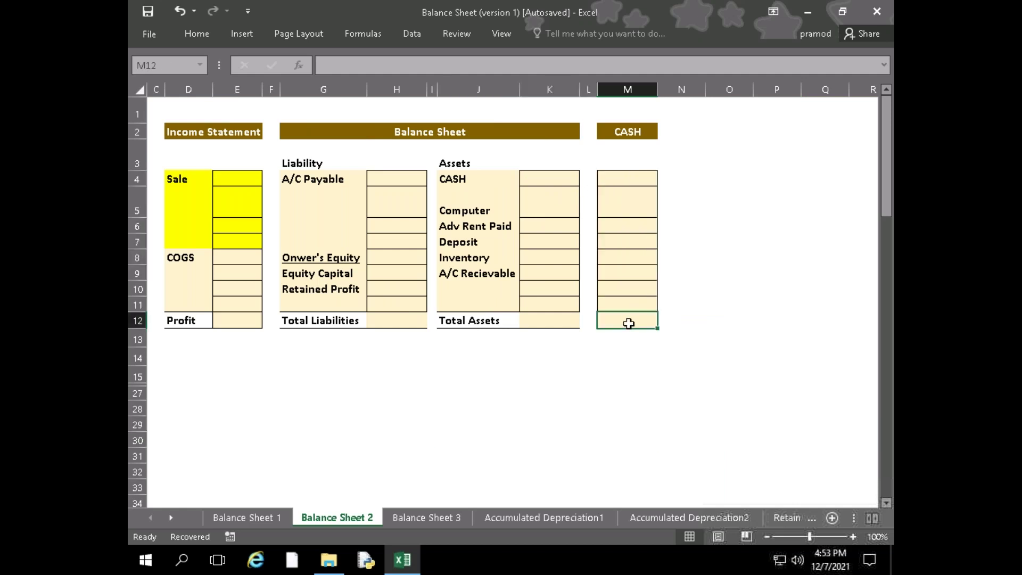
{"action": "left_click", "coordinate": [539, 176]}
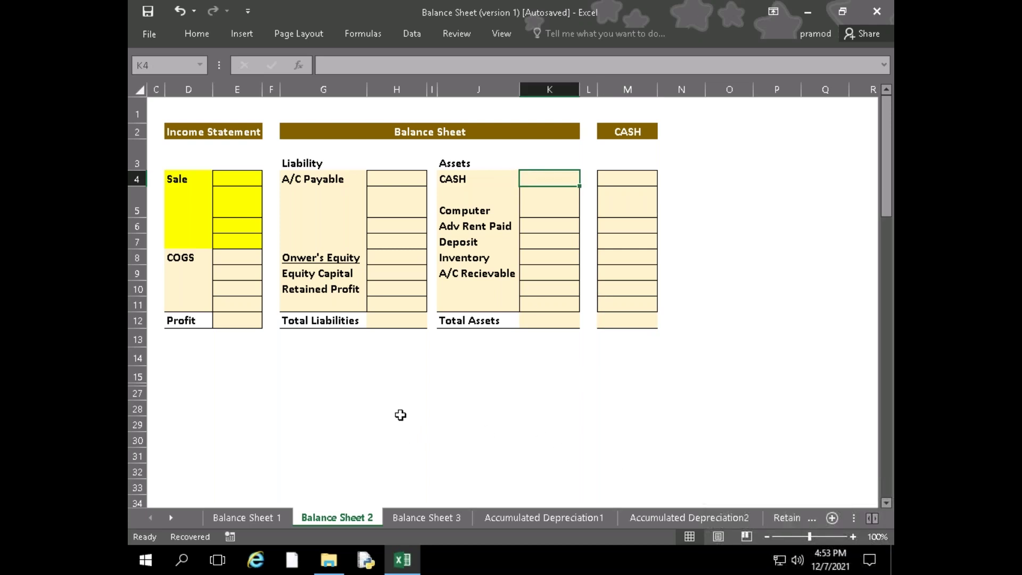
{"action": "left_click_drag", "start_coordinate": [350, 408], "coordinate": [137, 397]}
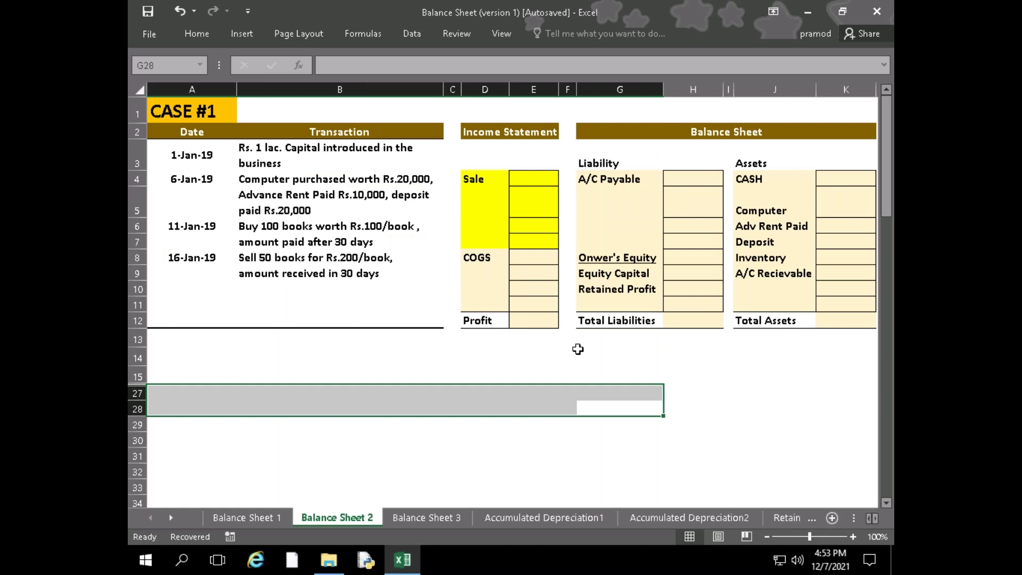
{"action": "left_click", "coordinate": [633, 454]}
{"action": "left_click_drag", "start_coordinate": [814, 452], "coordinate": [879, 450]}
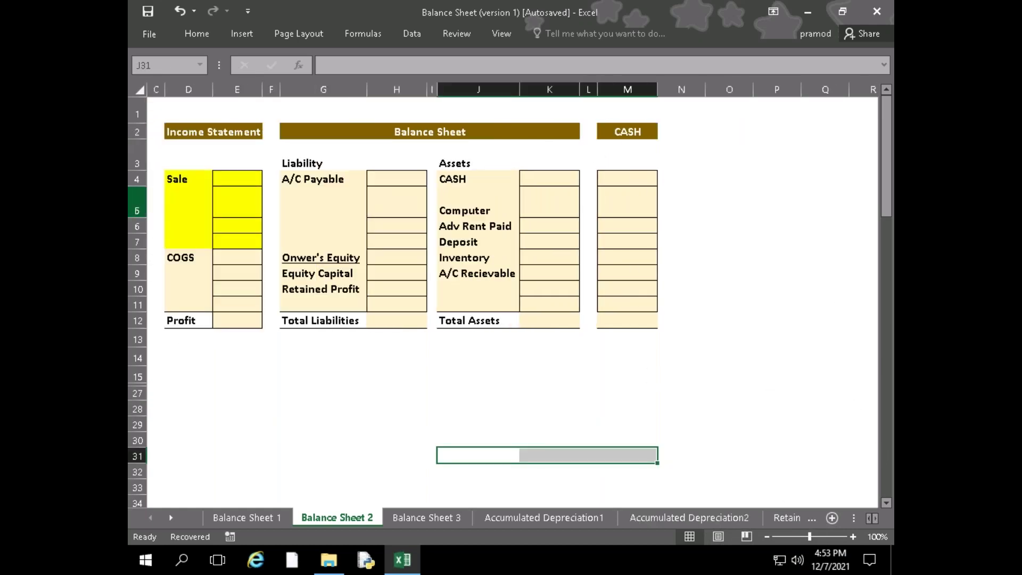
{"action": "left_click", "coordinate": [132, 423]}
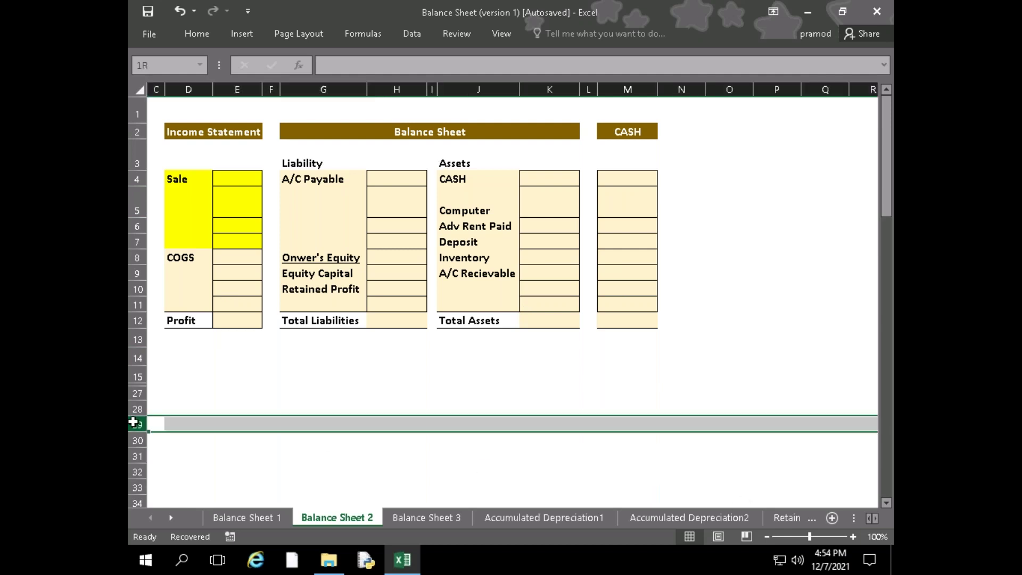
{"action": "left_click_drag", "start_coordinate": [245, 377], "coordinate": [133, 384]}
{"action": "left_click", "coordinate": [739, 395]}
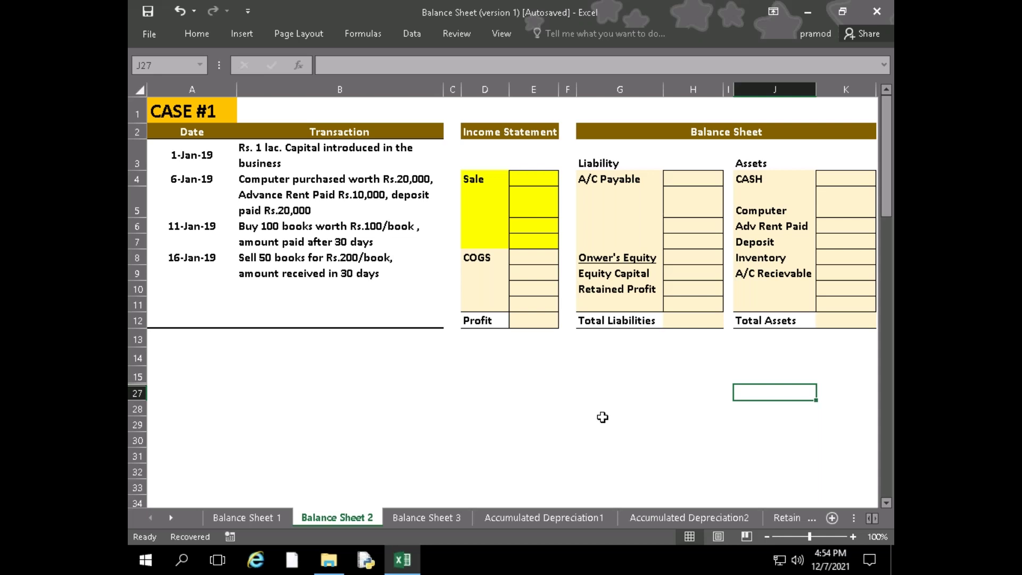
{"action": "left_click", "coordinate": [526, 420]}
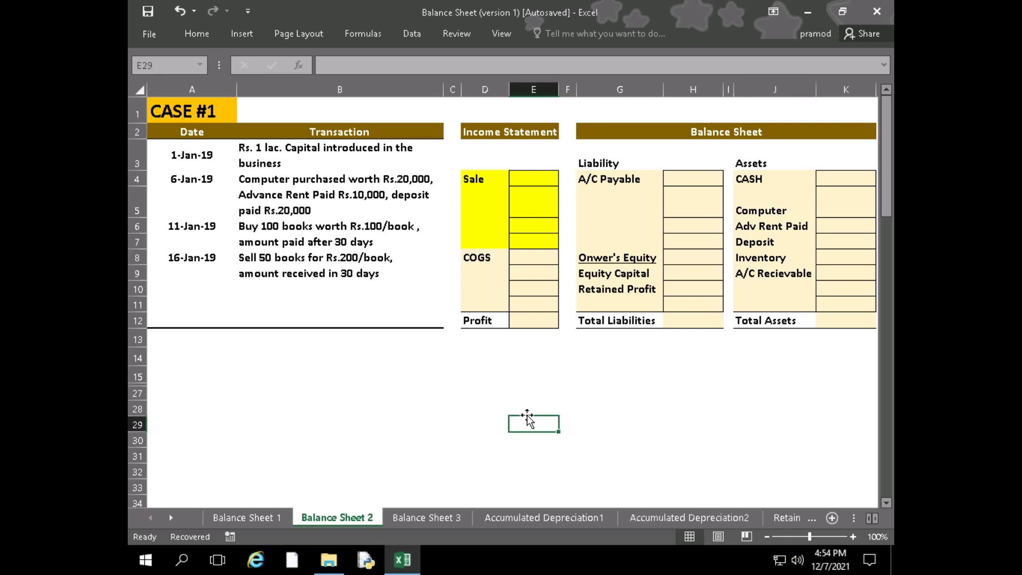
{"action": "scroll", "coordinate": [527, 418], "scroll_direction": "down", "scroll_amount": 2}
{"action": "scroll", "coordinate": [527, 417], "scroll_direction": "down", "scroll_amount": 6}
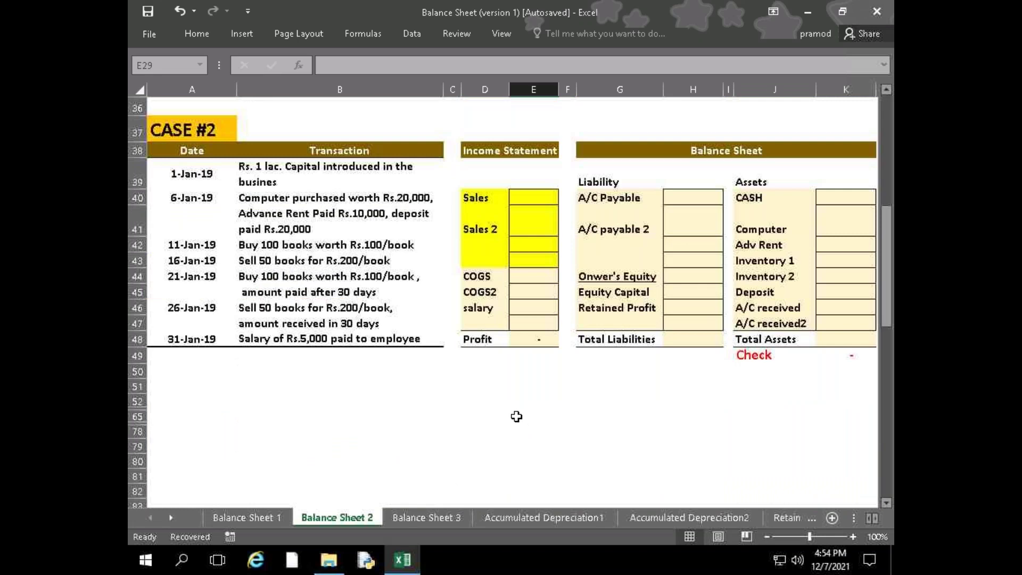
{"action": "scroll", "coordinate": [516, 416], "scroll_direction": "up", "scroll_amount": 8}
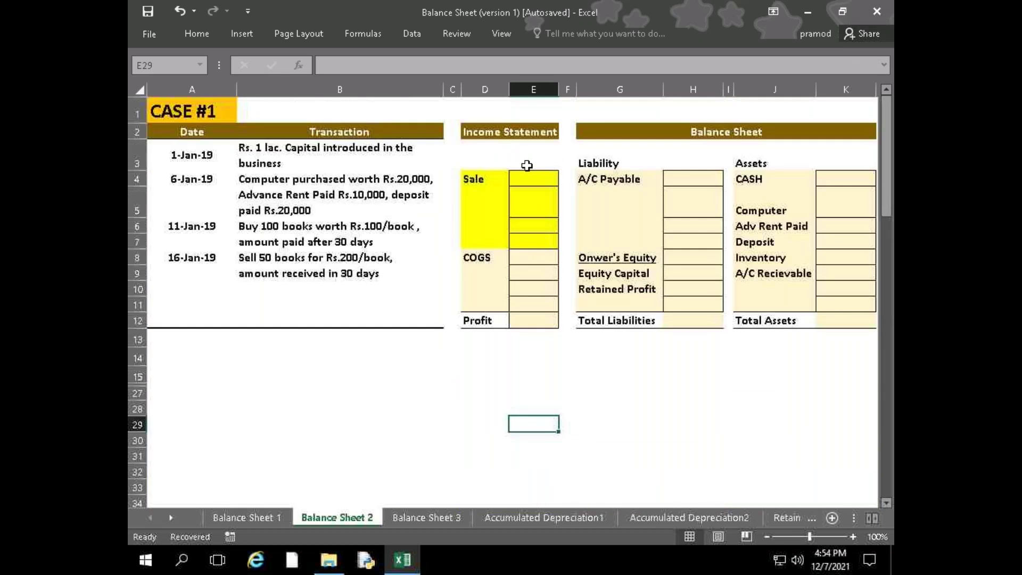
{"action": "left_click", "coordinate": [526, 178]}
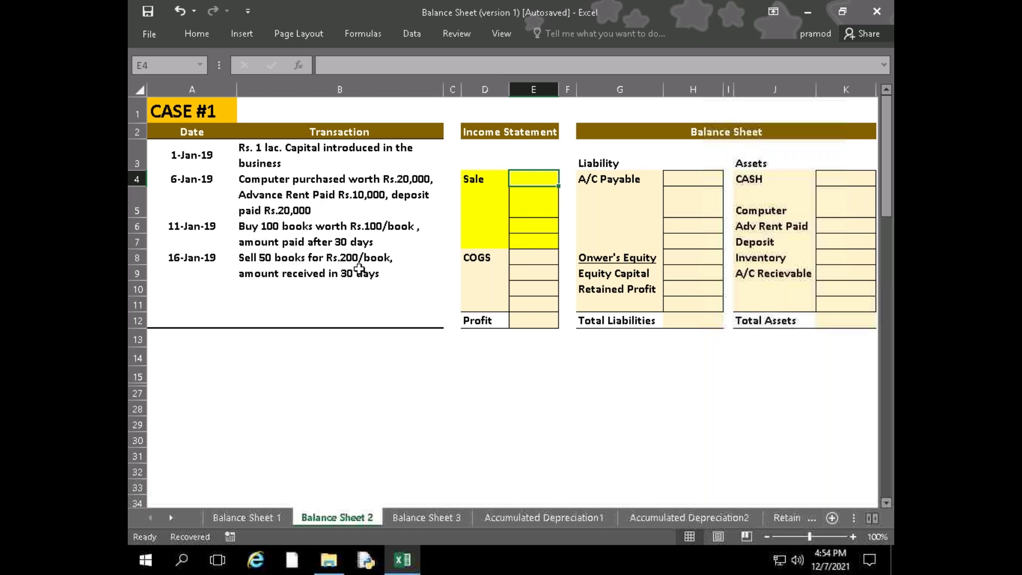
Enter Sale as =50*200 and COGS as =50*100
{"action": "type", "text": "=50*200"}
{"action": "key", "text": "Return"}
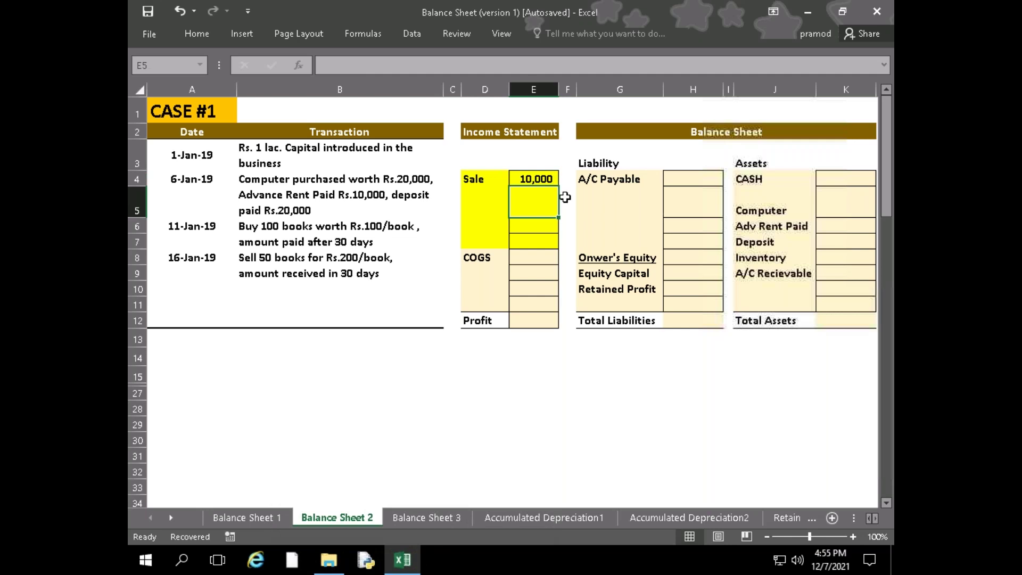
{"action": "key", "text": "Down"}
{"action": "key", "text": "Down"}
{"action": "key", "text": "Down"}
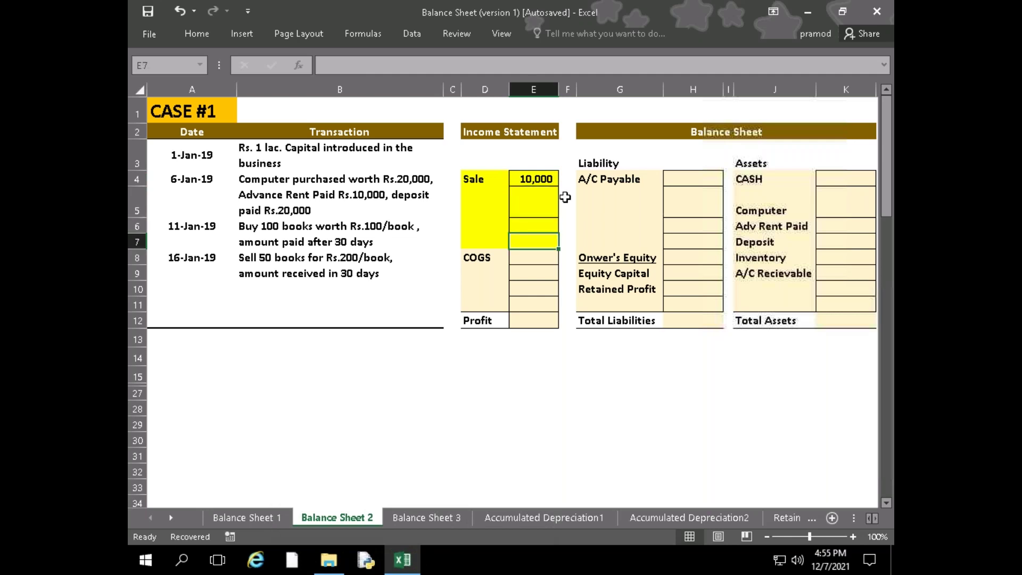
{"action": "type", "text": "=50*"}
{"action": "type", "text": "100"}
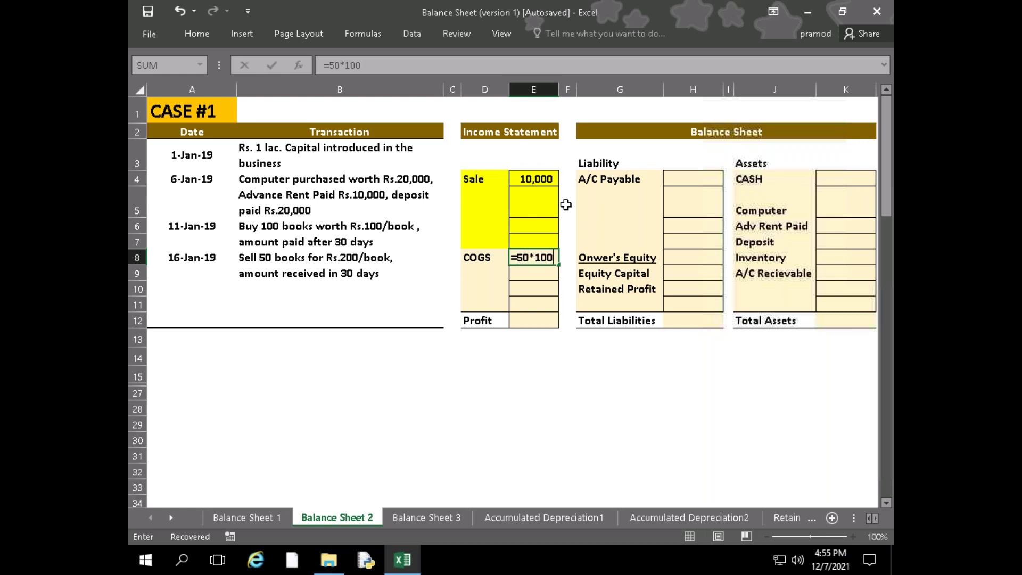
{"action": "key", "text": "Return"}
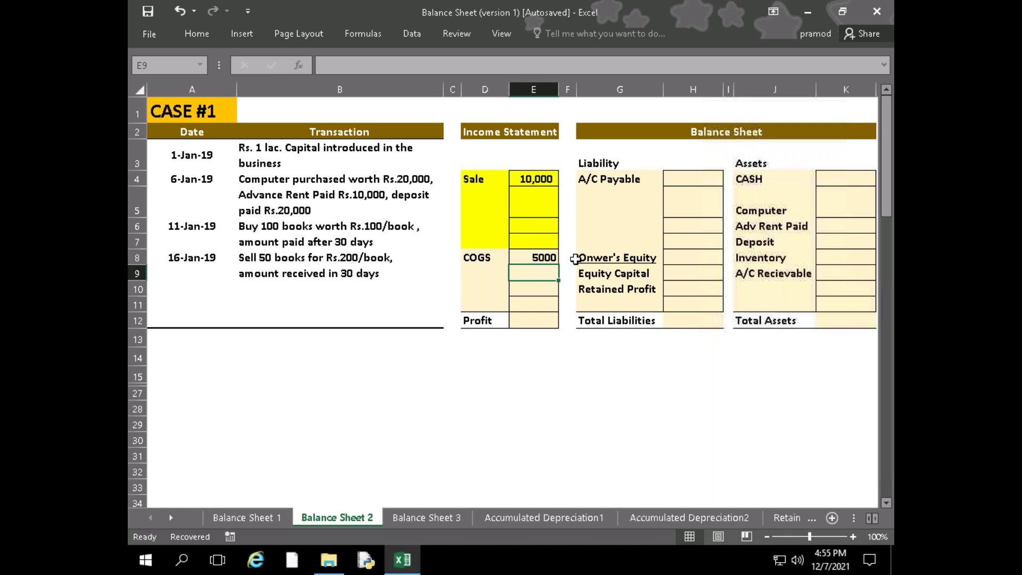
Compute Profit in E12 with the formula =E4-E8
{"action": "key", "text": "Down"}
{"action": "key", "text": "Down"}
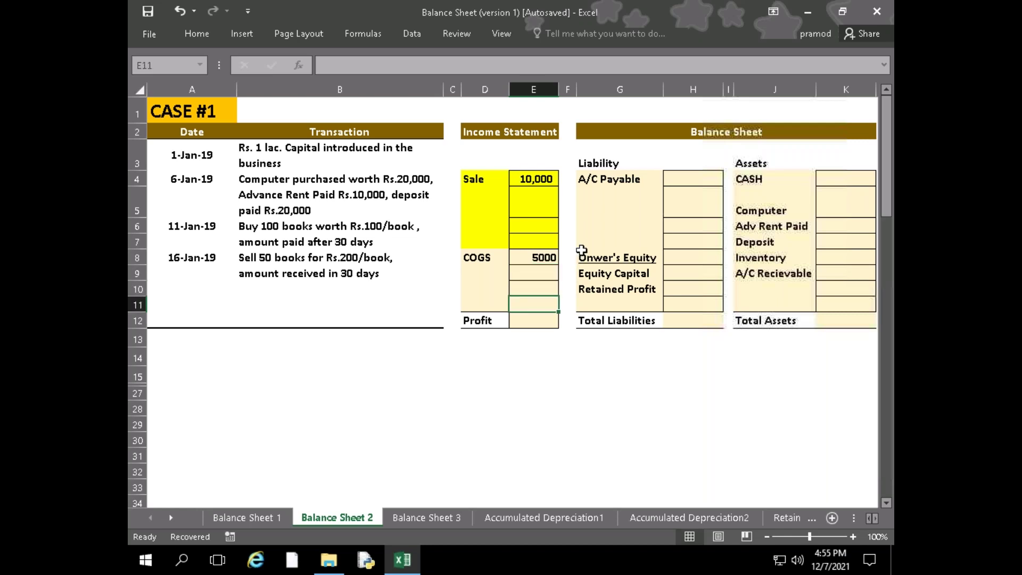
{"action": "key", "text": "Down"}
{"action": "type", "text": "="}
{"action": "left_click", "coordinate": [539, 180]}
{"action": "type", "text": "-"}
{"action": "left_click", "coordinate": [546, 257]}
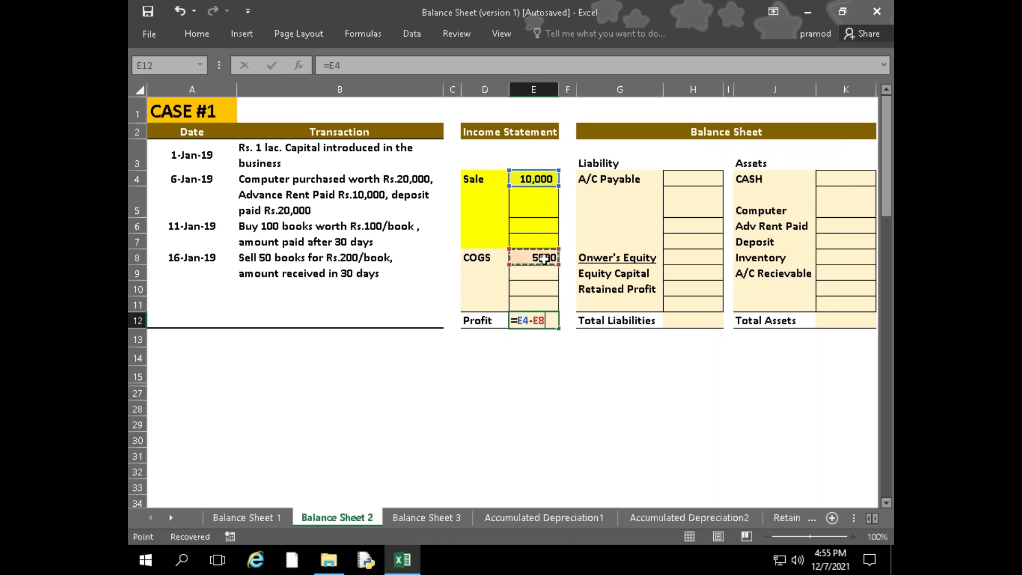
{"action": "key", "text": "Return"}
{"action": "key", "text": "Return"}
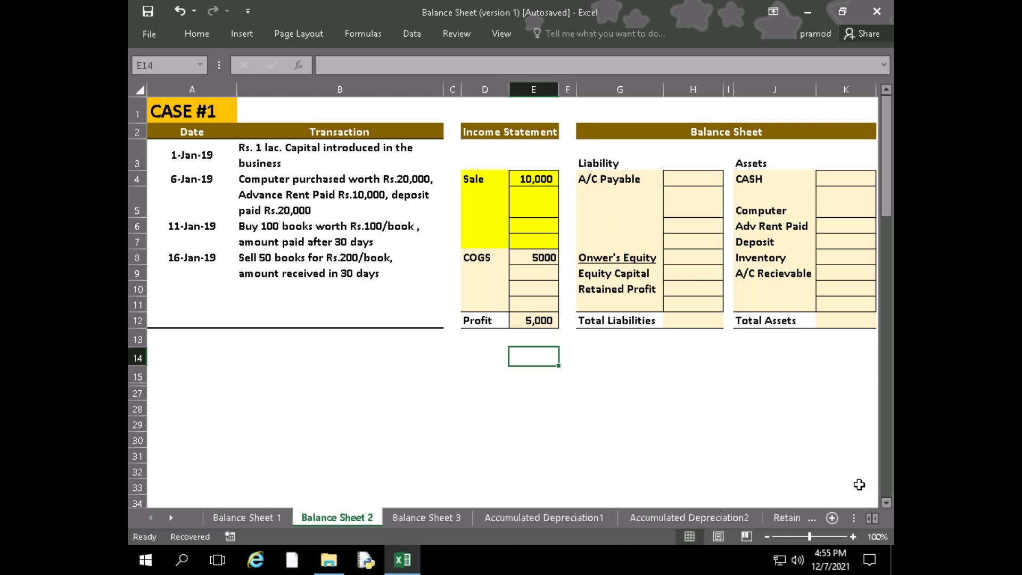
{"action": "left_click", "coordinate": [829, 485]}
{"action": "key", "text": "Right"}
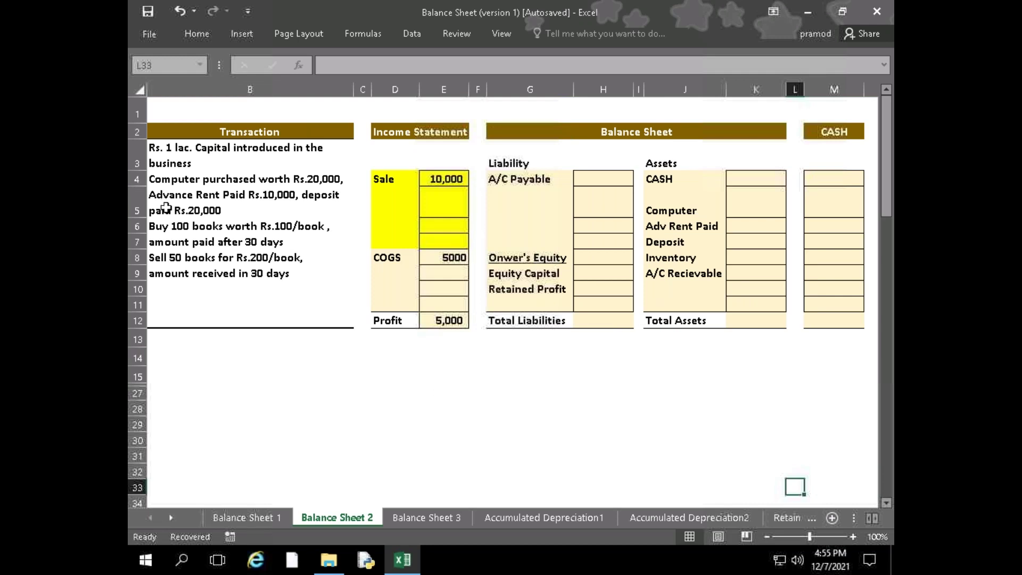
Enter Equity Capital of 100,000 and link Retained Profit to Profit with =E12
{"action": "left_click", "coordinate": [599, 281]}
{"action": "type", "text": "100,00"}
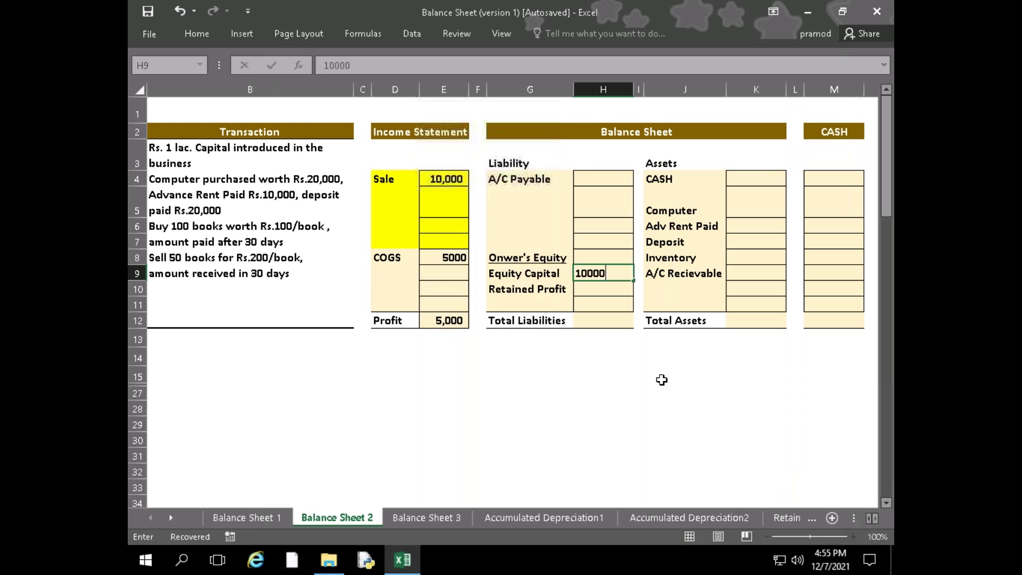
{"action": "type", "text": "0"}
{"action": "key", "text": "Return"}
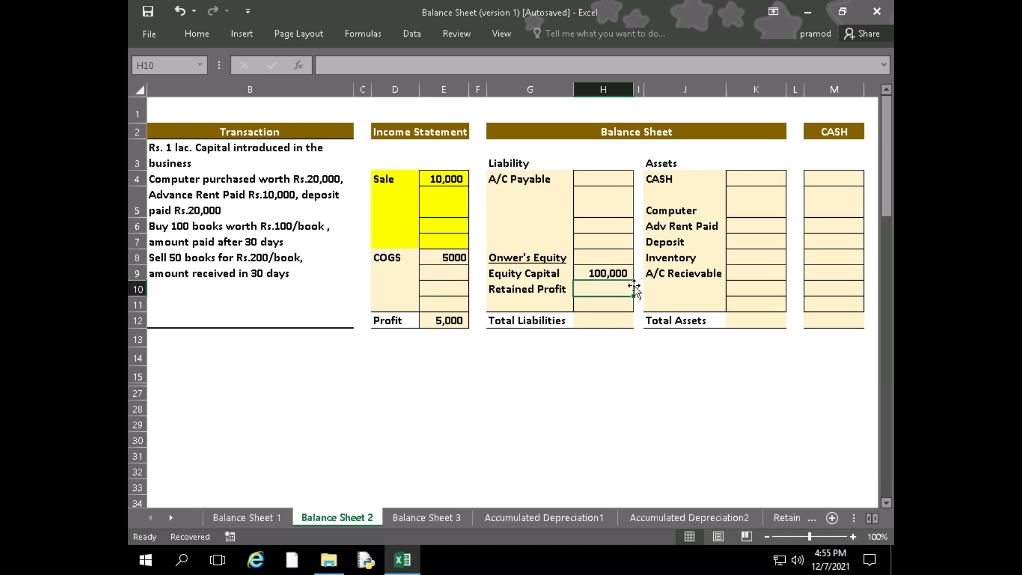
{"action": "type", "text": "="}
{"action": "left_click", "coordinate": [441, 323]}
{"action": "key", "text": "Return"}
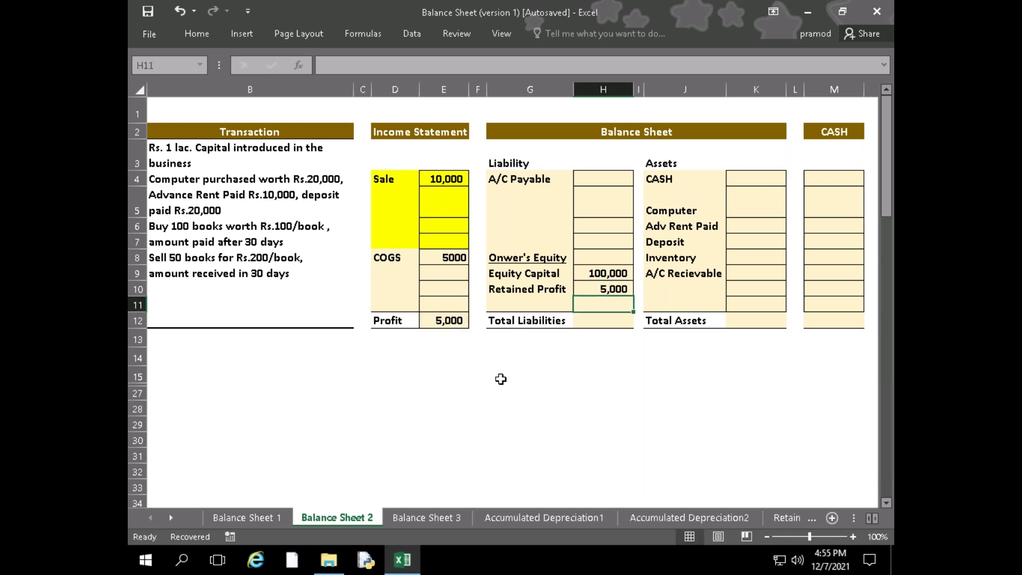
Enter A/C Payable in H4 as =100*100
{"action": "key", "text": "Left"}
{"action": "key", "text": "Left"}
{"action": "key", "text": "Left"}
{"action": "key", "text": "Left"}
{"action": "key", "text": "Left"}
{"action": "key", "text": "Left"}
{"action": "key", "text": "Left"}
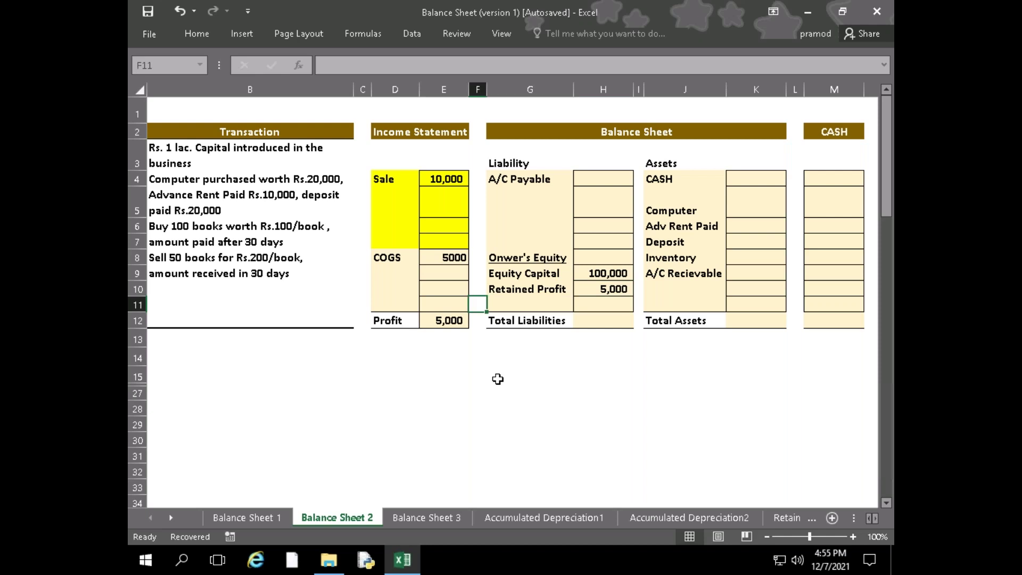
{"action": "key", "text": "Right"}
{"action": "key", "text": "Right"}
{"action": "key", "text": "Right"}
{"action": "key", "text": "Right"}
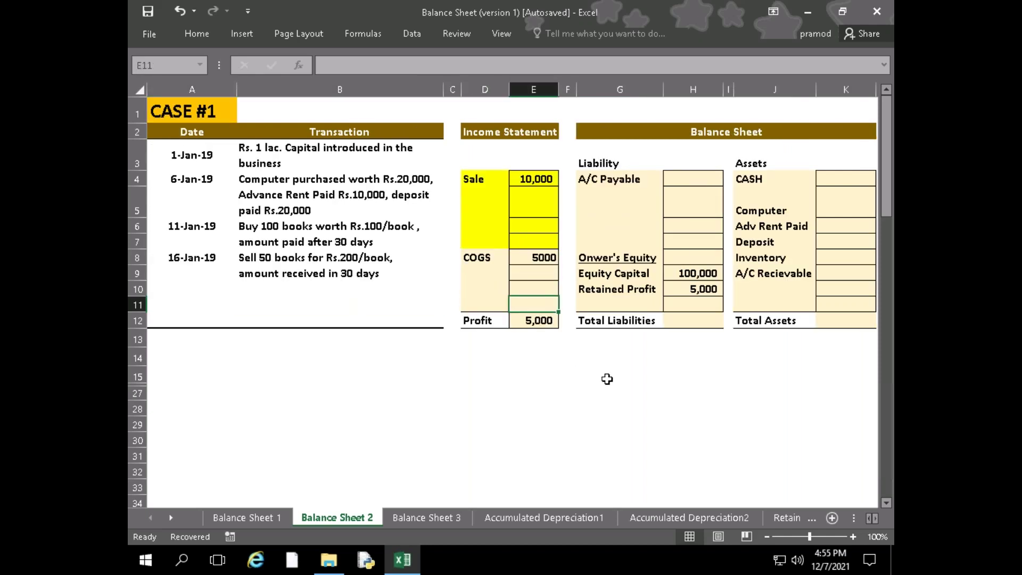
{"action": "key", "text": "Left"}
{"action": "key", "text": "Left"}
{"action": "key", "text": "Left"}
{"action": "key", "text": "Left"}
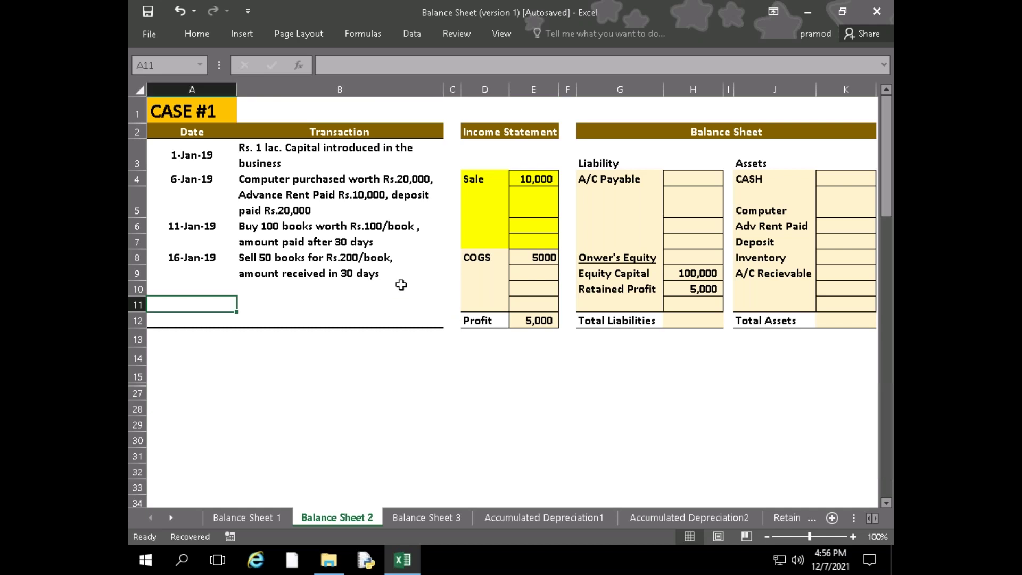
{"action": "left_click", "coordinate": [682, 180]}
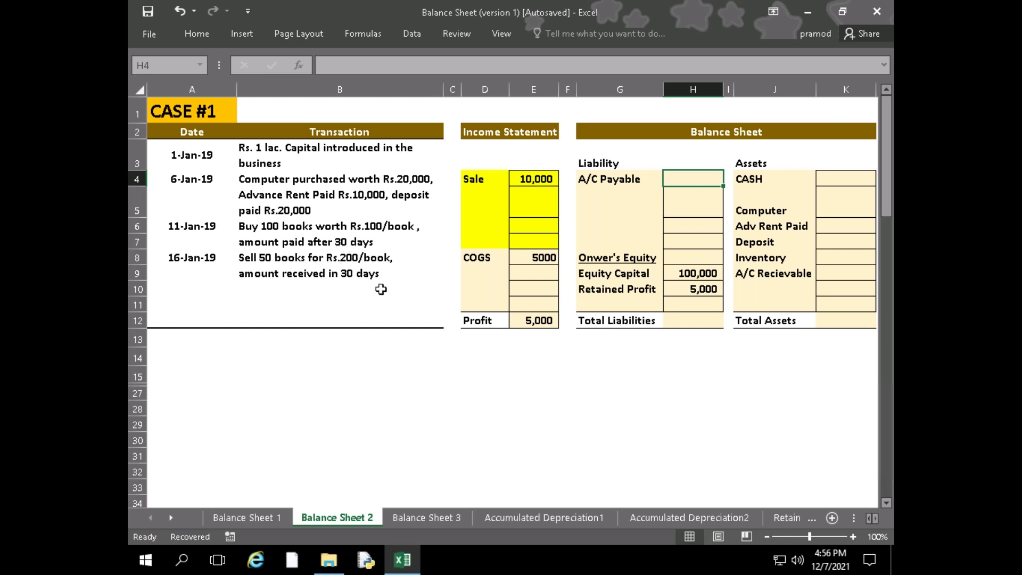
{"action": "type", "text": "=100"}
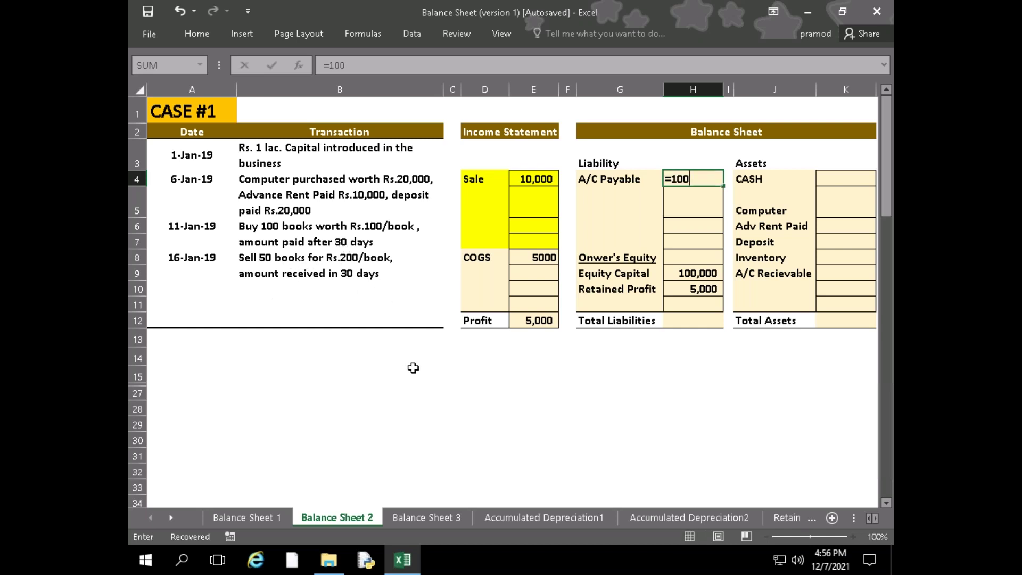
{"action": "type", "text": "*100"}
{"action": "key", "text": "Return"}
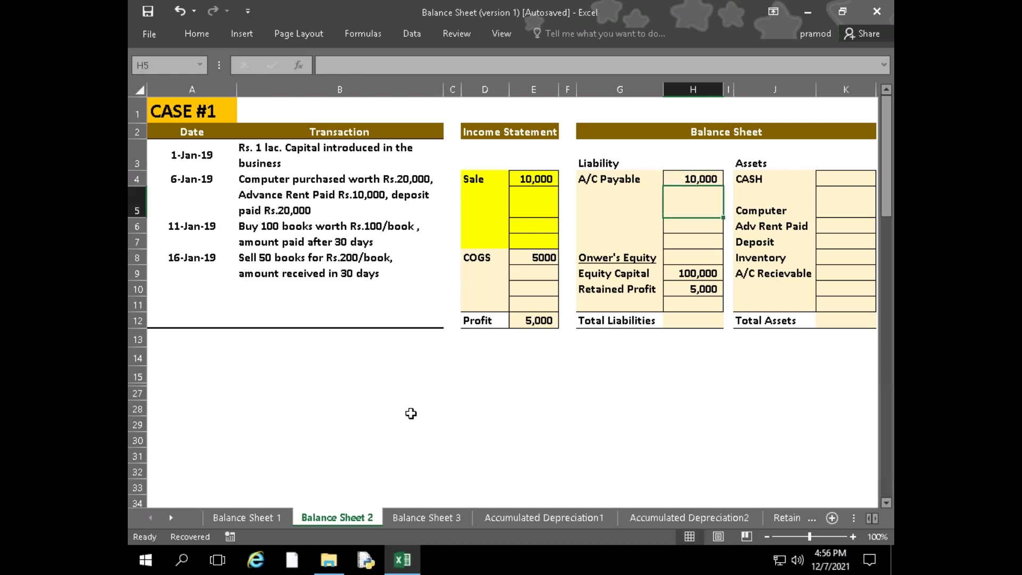
Enter Computer 20,000 and Adv Rent Paid 10,000 in the Case #1 asset amounts column
{"action": "key", "text": "Right"}
{"action": "key", "text": "Right"}
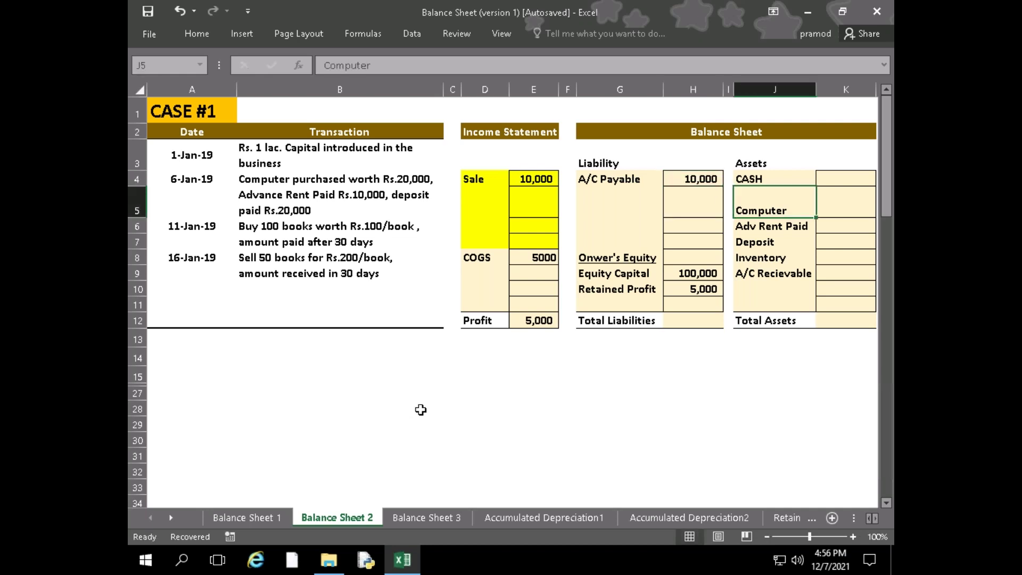
{"action": "key", "text": "Right"}
{"action": "key", "text": "Up"}
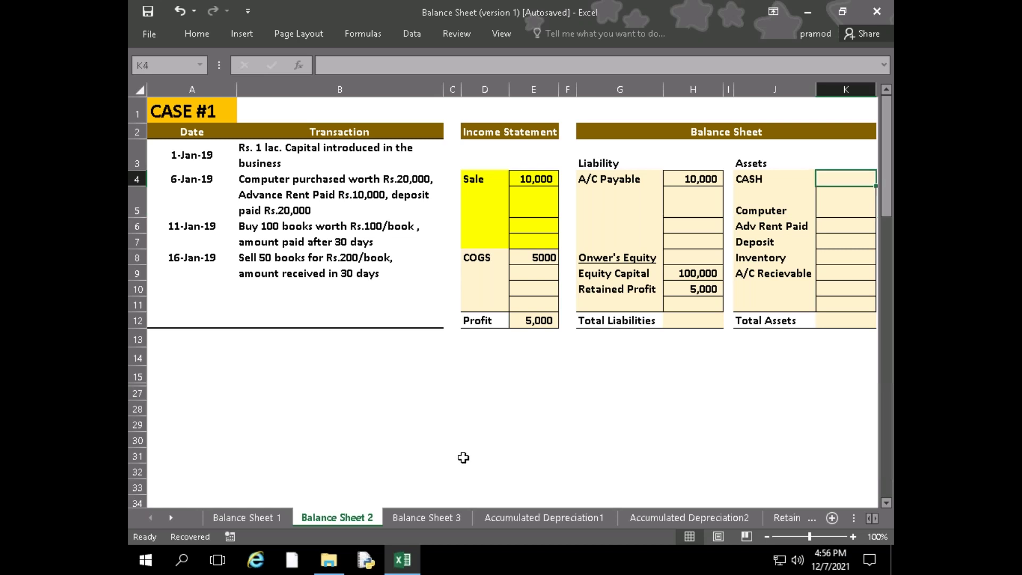
{"action": "key", "text": "Down"}
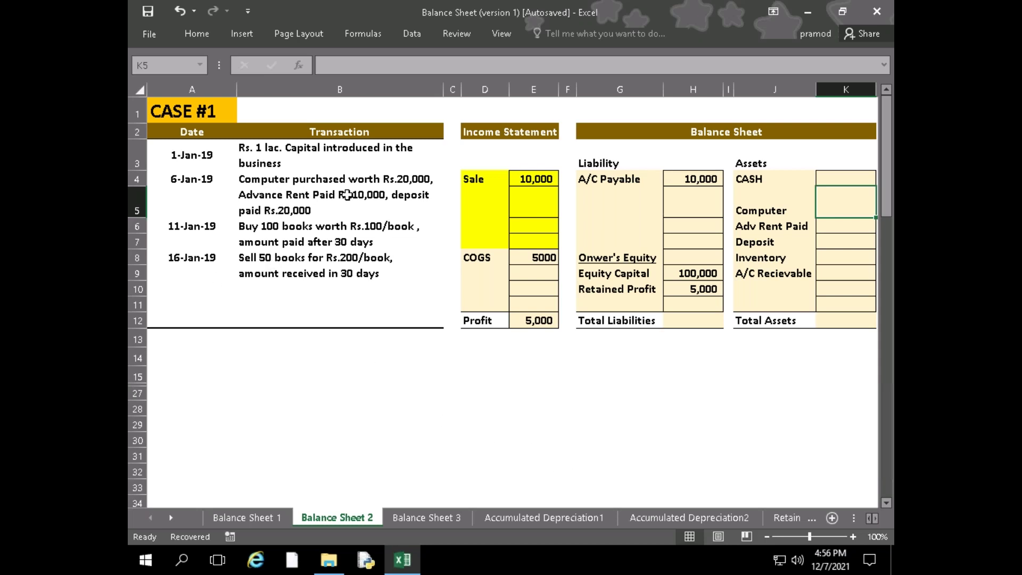
{"action": "type", "text": "20,000"}
{"action": "key", "text": "Return"}
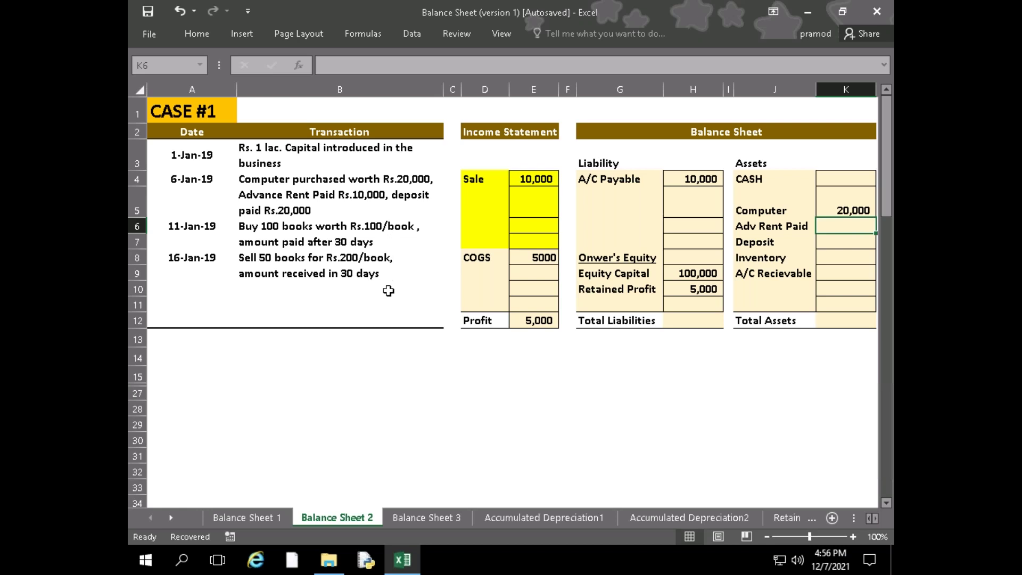
{"action": "type", "text": "10000"}
{"action": "key", "text": "Return"}
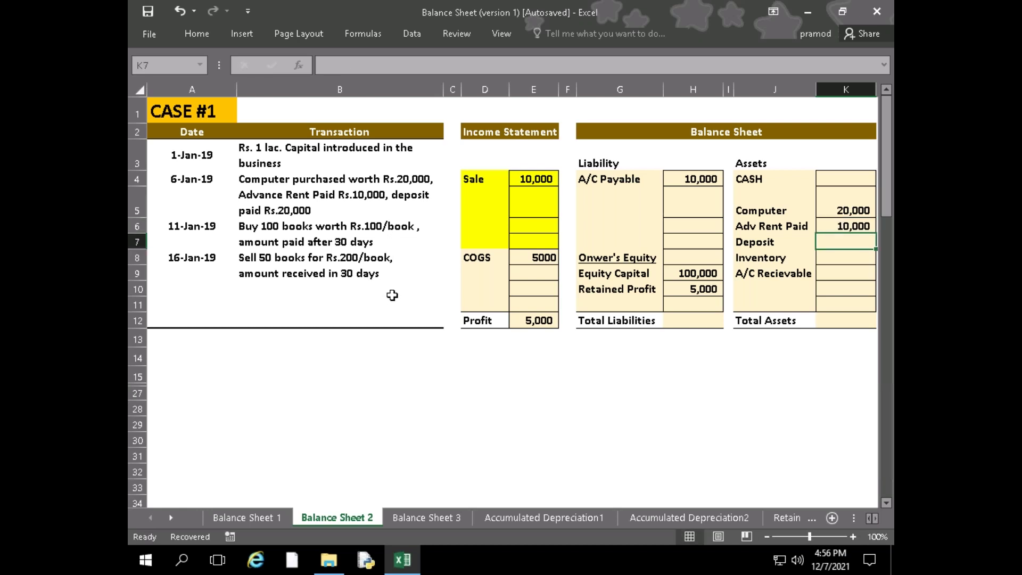
Enter Deposit 20,000, Inventory 5,000, and A/C Recievable as =50*200 (10,000)
{"action": "type", "text": "20,000"}
{"action": "key", "text": "Return"}
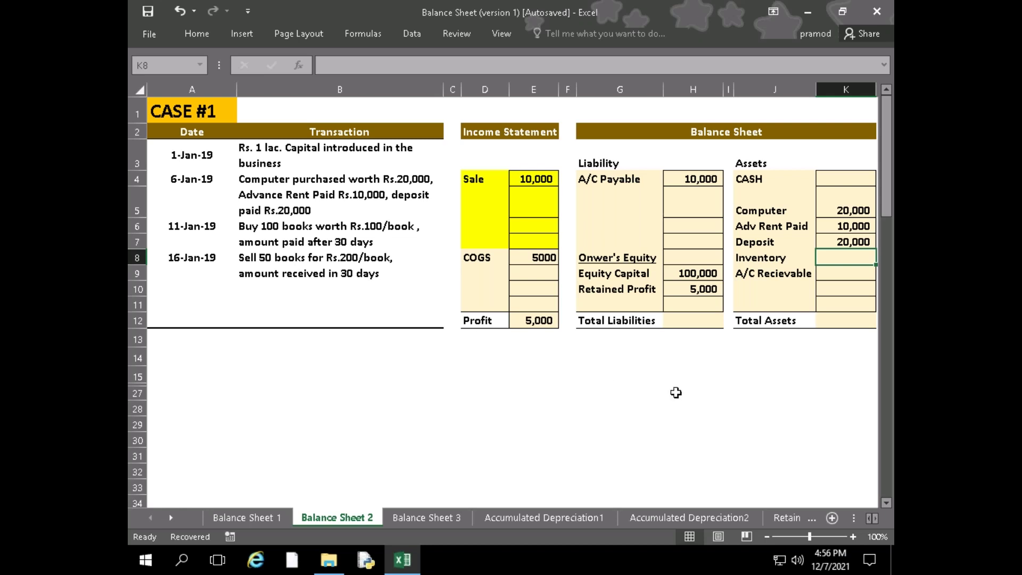
{"action": "type", "text": "5000"}
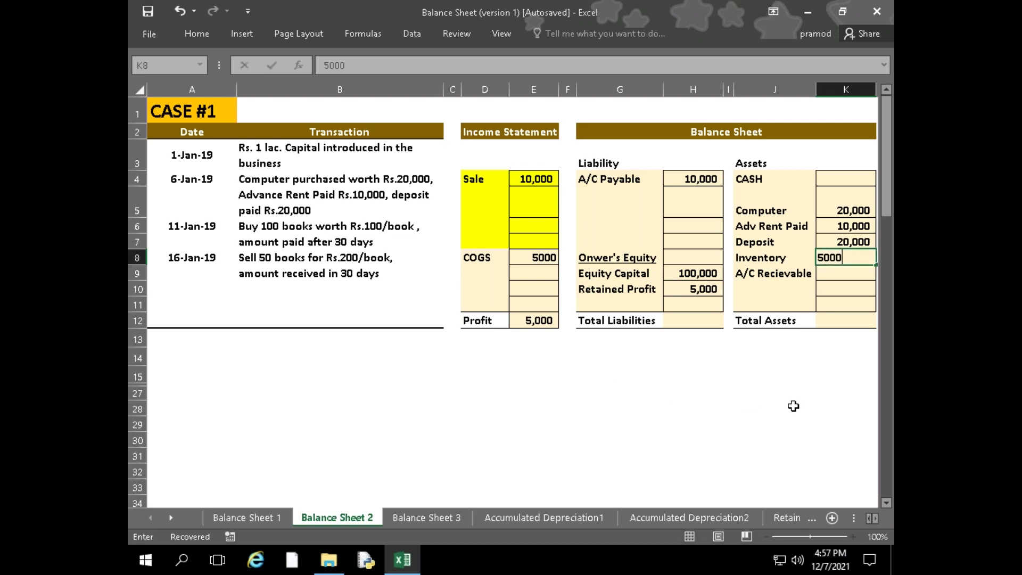
{"action": "key", "text": "Return"}
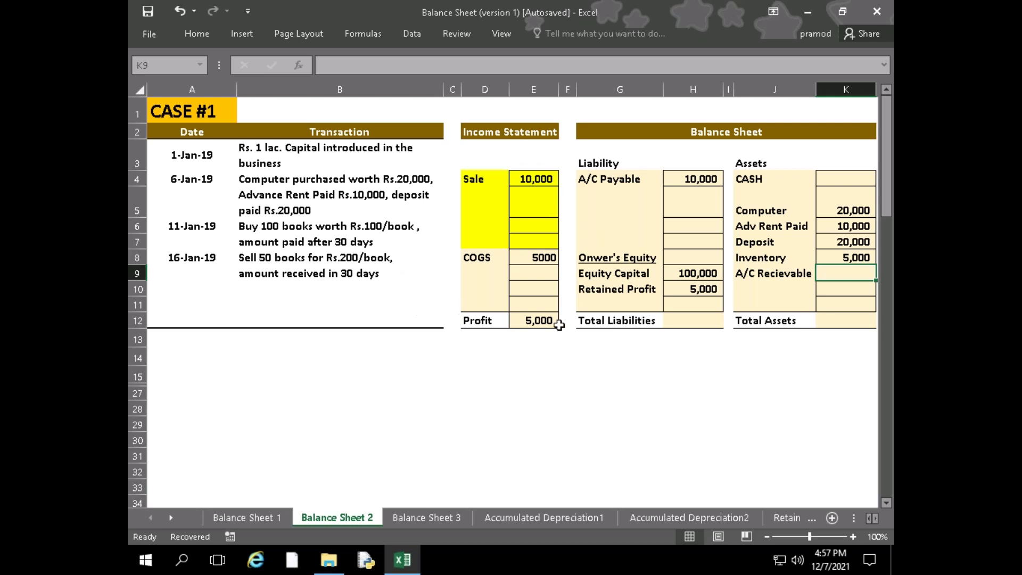
{"action": "type", "text": "="}
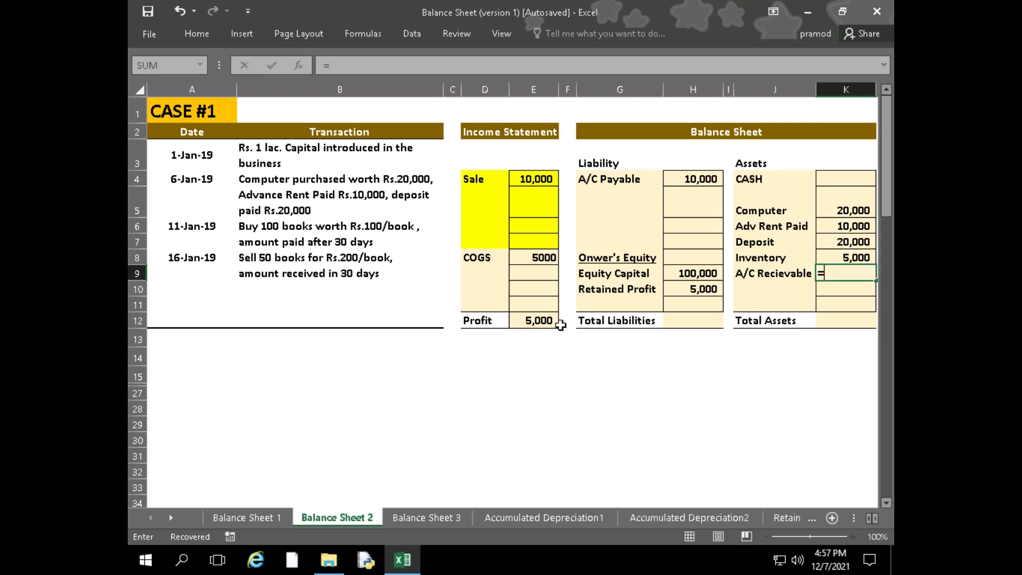
{"action": "type", "text": "50*200"}
{"action": "key", "text": "Return"}
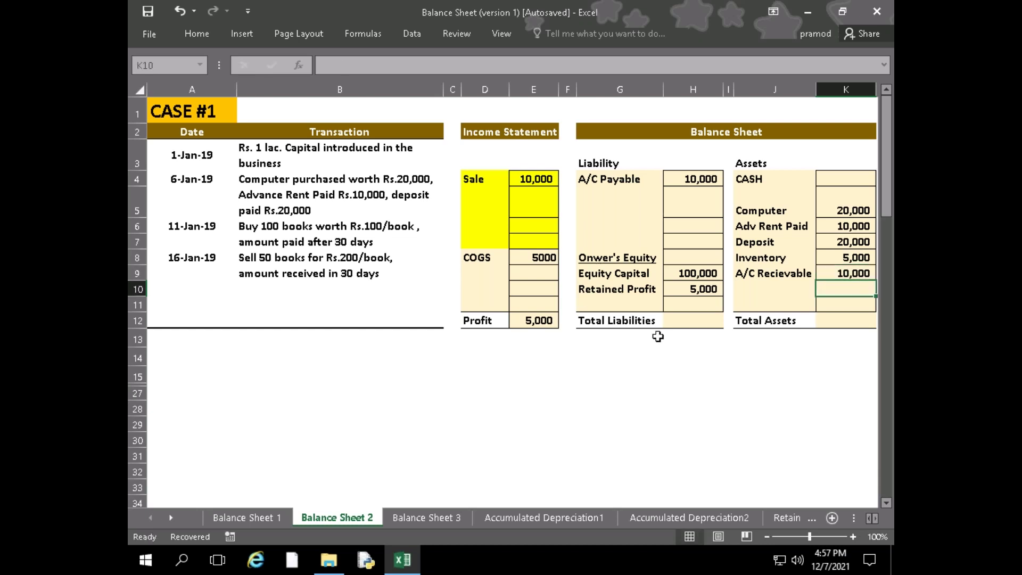
{"action": "key", "text": "Right"}
Link the top CASH column cell M4 to Equity Capital with =H9 (100,000)
{"action": "left_click", "coordinate": [766, 183]}
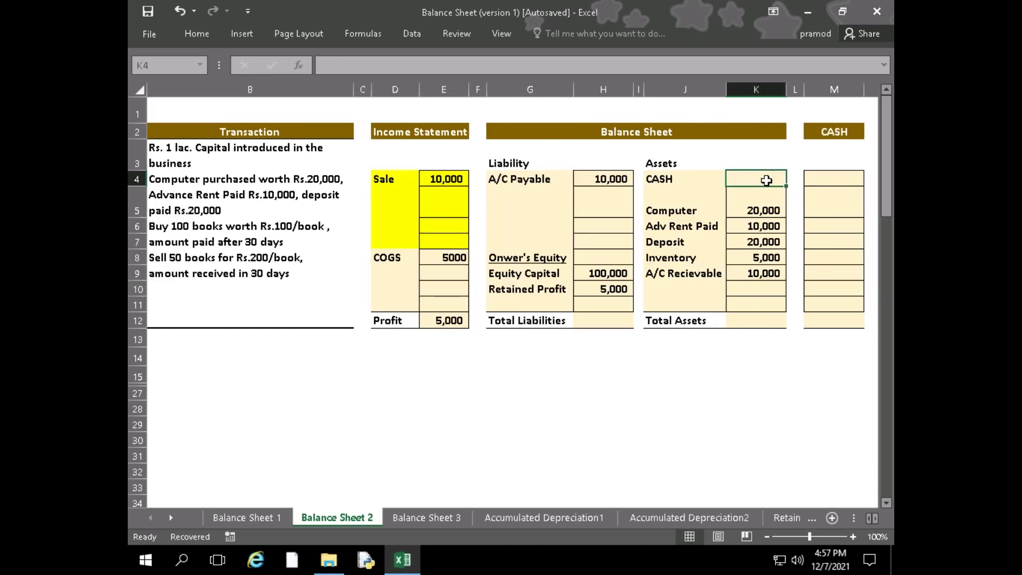
{"action": "left_click", "coordinate": [845, 318]}
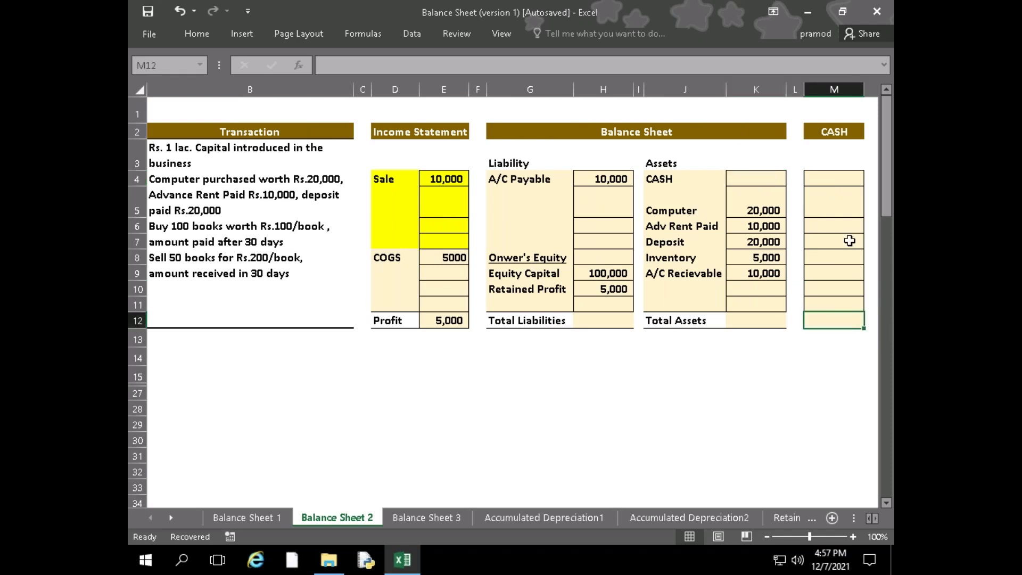
{"action": "key", "text": "Right"}
{"action": "key", "text": "Left"}
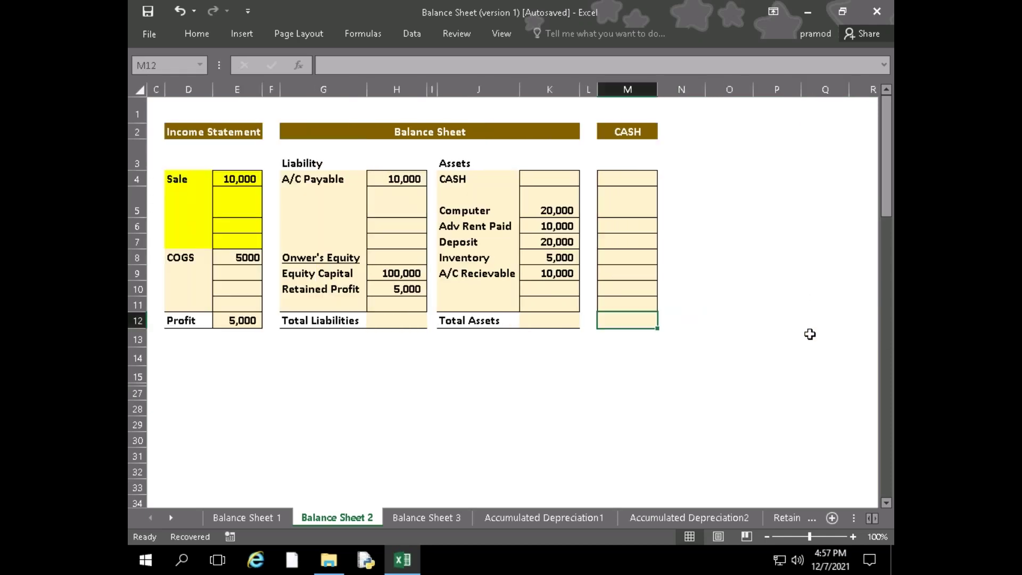
{"action": "key", "text": "Up"}
{"action": "key", "text": "Up"}
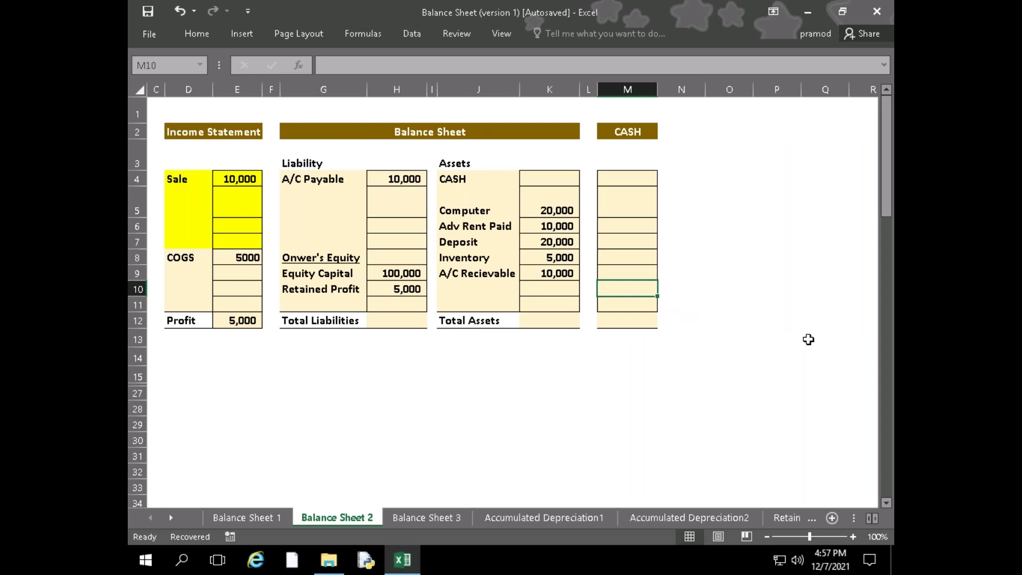
{"action": "key", "text": "Up"}
{"action": "key", "text": "Up"}
{"action": "key", "text": "Up"}
{"action": "key", "text": "Up"}
{"action": "key", "text": "Up"}
{"action": "key", "text": "Up"}
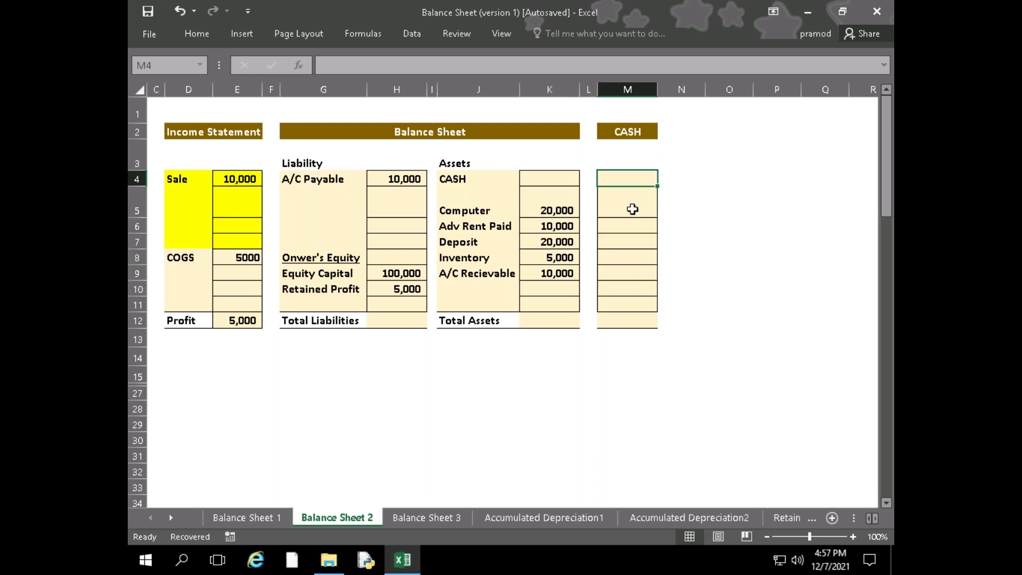
{"action": "type", "text": "="}
{"action": "left_click", "coordinate": [400, 274]}
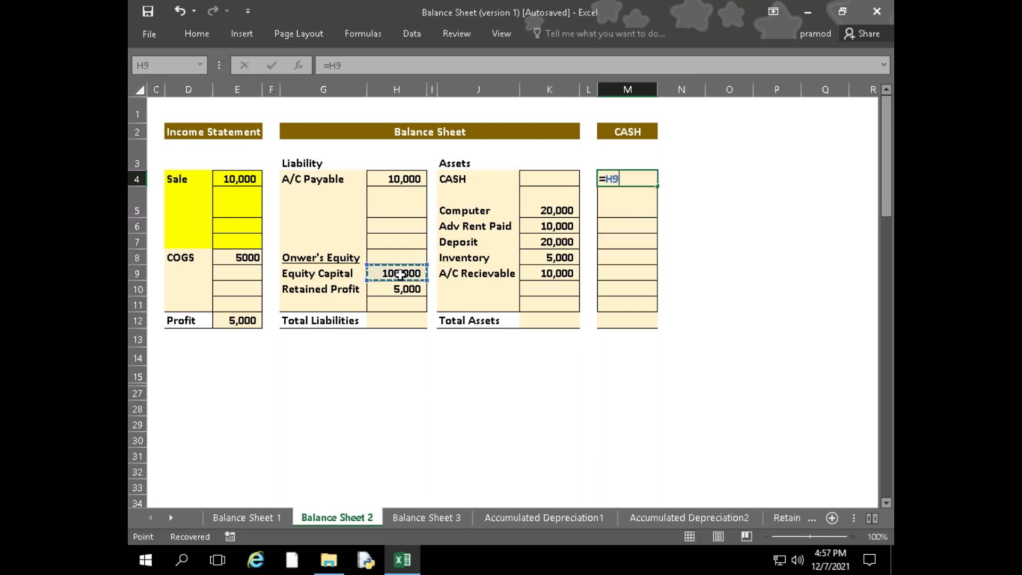
{"action": "key", "text": "Return"}
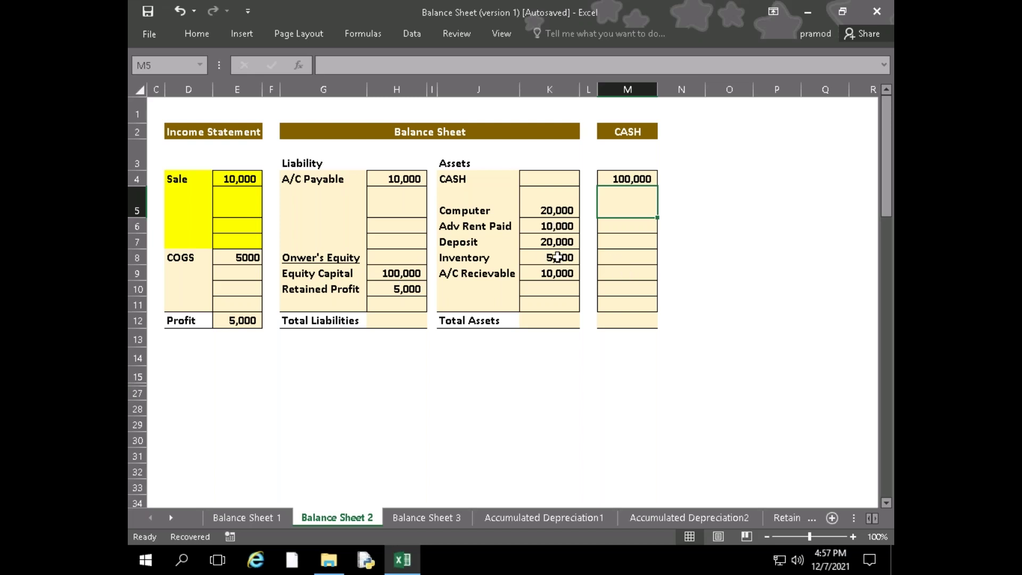
Enter cash outflows =-K5, =-K6 and =-K7 for Computer, Adv Rent Paid and Deposit
{"action": "type", "text": "="}
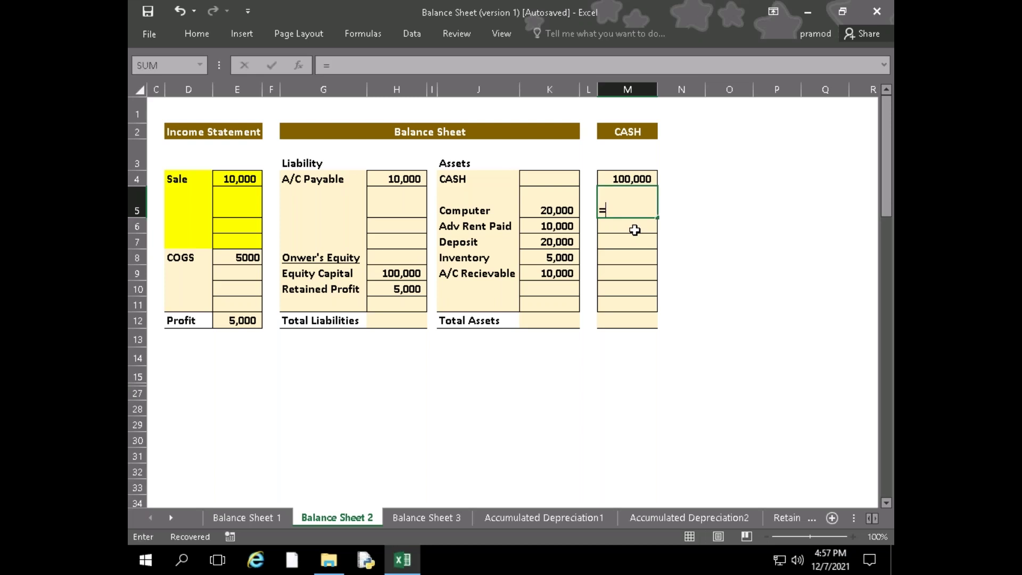
{"action": "type", "text": "-"}
{"action": "key", "text": "Left"}
{"action": "key", "text": "Left"}
{"action": "key", "text": "Return"}
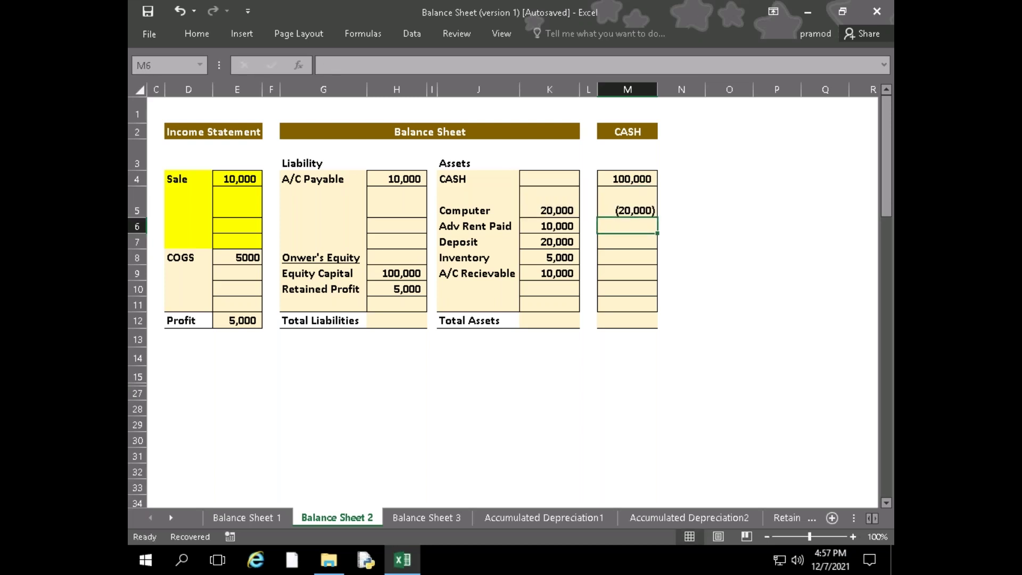
{"action": "type", "text": "="}
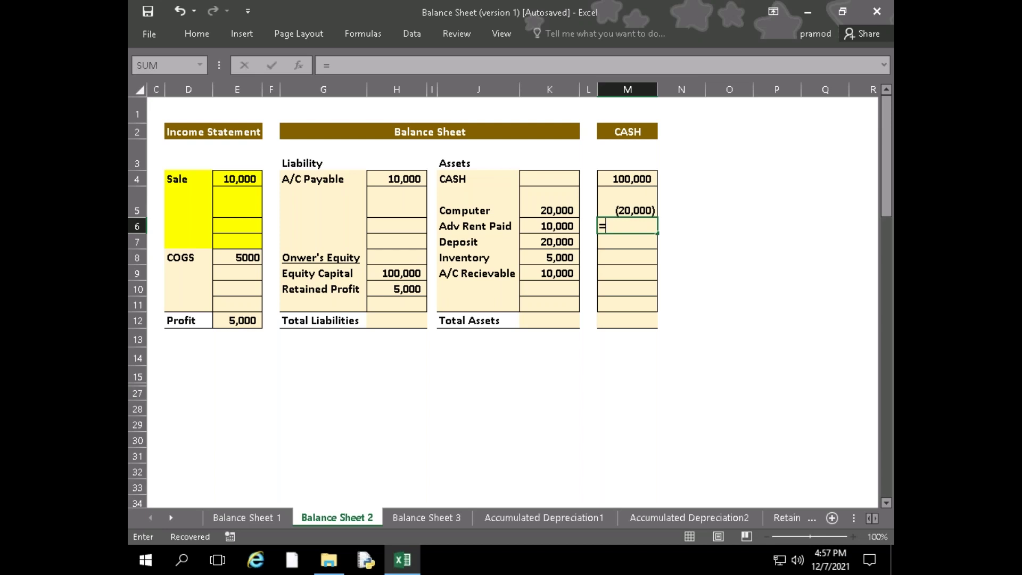
{"action": "type", "text": "-"}
{"action": "key", "text": "Left"}
{"action": "key", "text": "Left"}
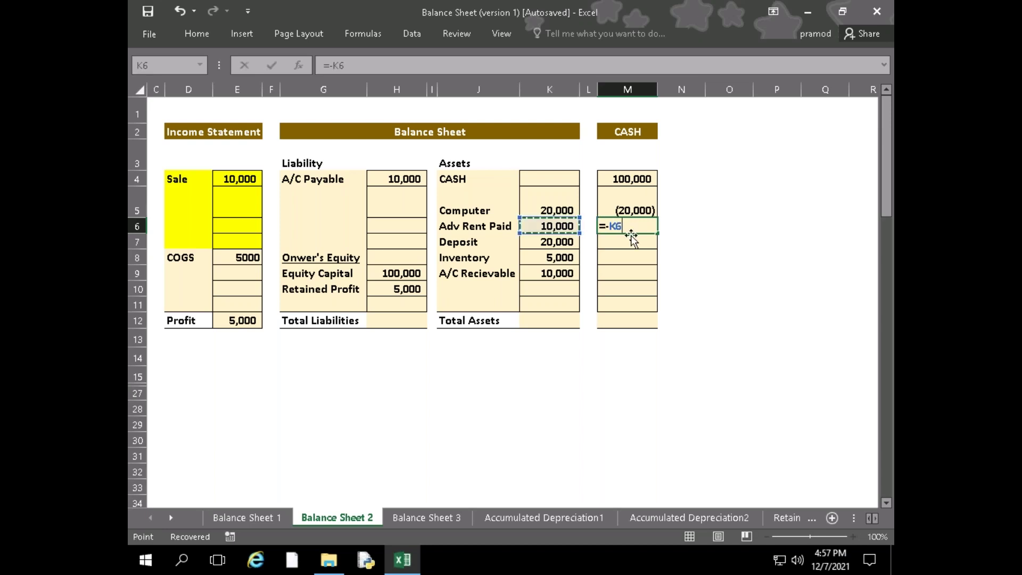
{"action": "key", "text": "Return"}
{"action": "type", "text": "="}
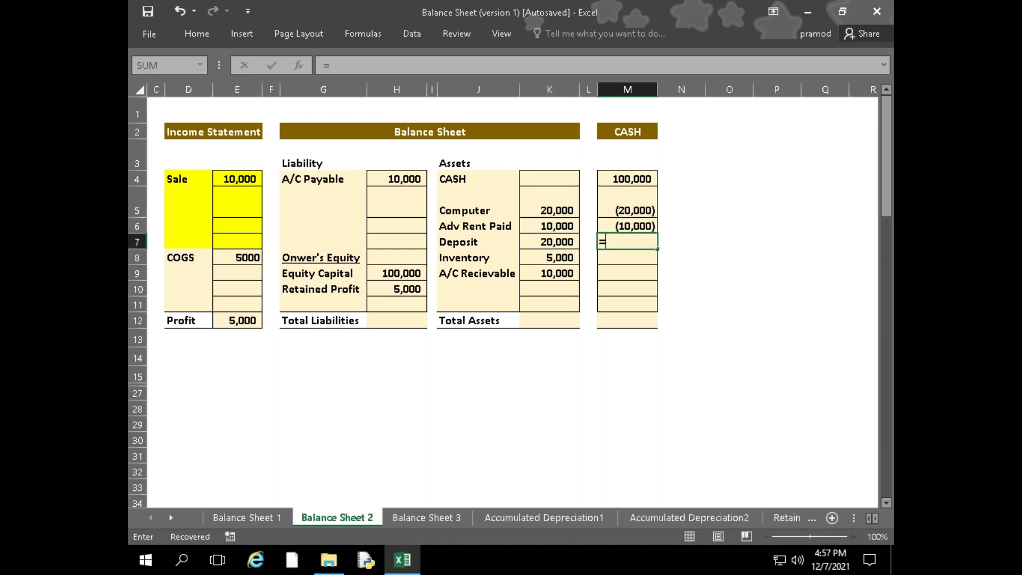
{"action": "type", "text": "-"}
{"action": "key", "text": "Left"}
{"action": "key", "text": "Left"}
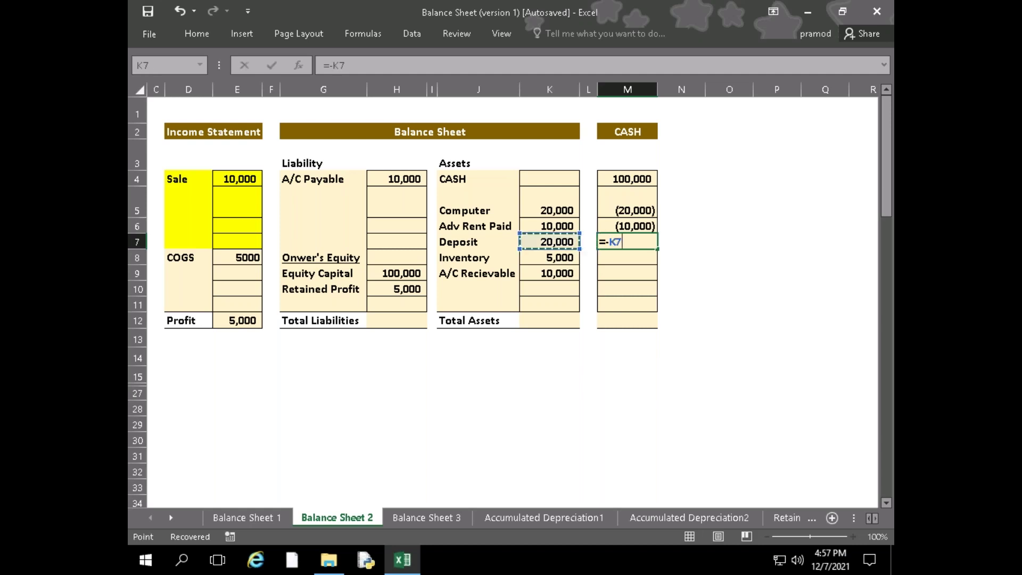
{"action": "key", "text": "Return"}
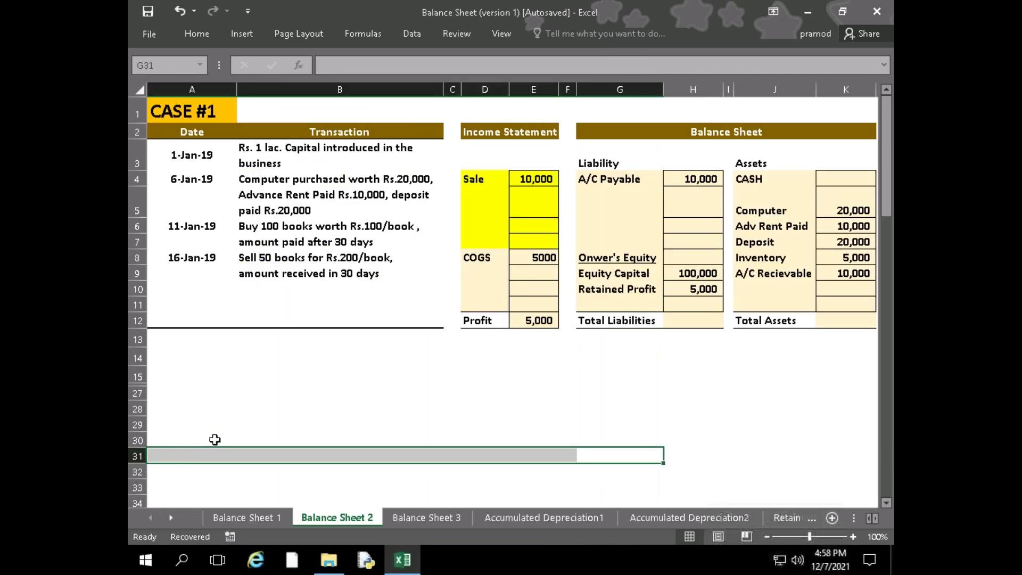
Clear the stray row 31 selection and switch to the Balance Sheet 1 sheet
{"action": "left_click", "coordinate": [227, 411]}
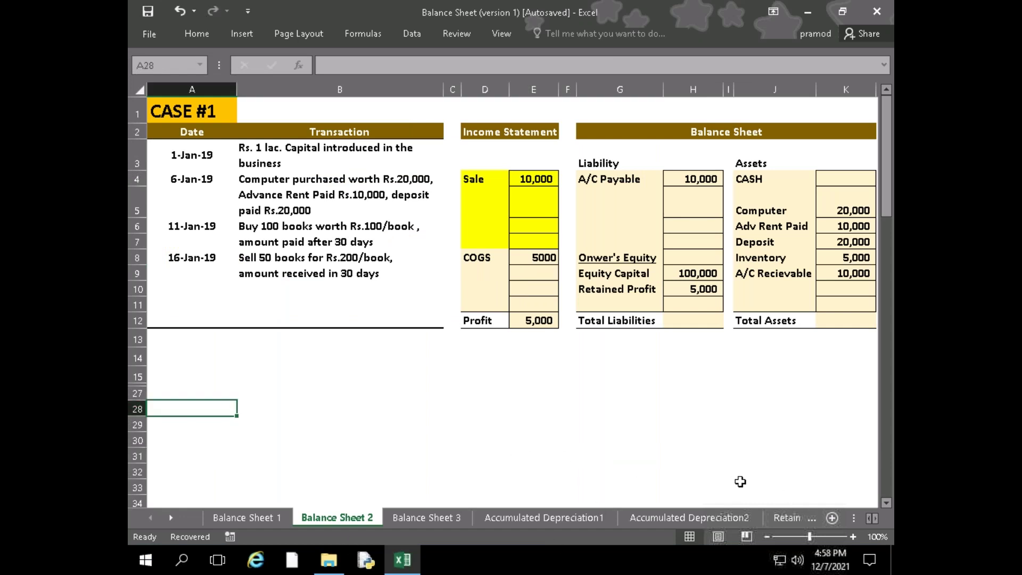
{"action": "left_click_drag", "start_coordinate": [740, 481], "coordinate": [868, 485]}
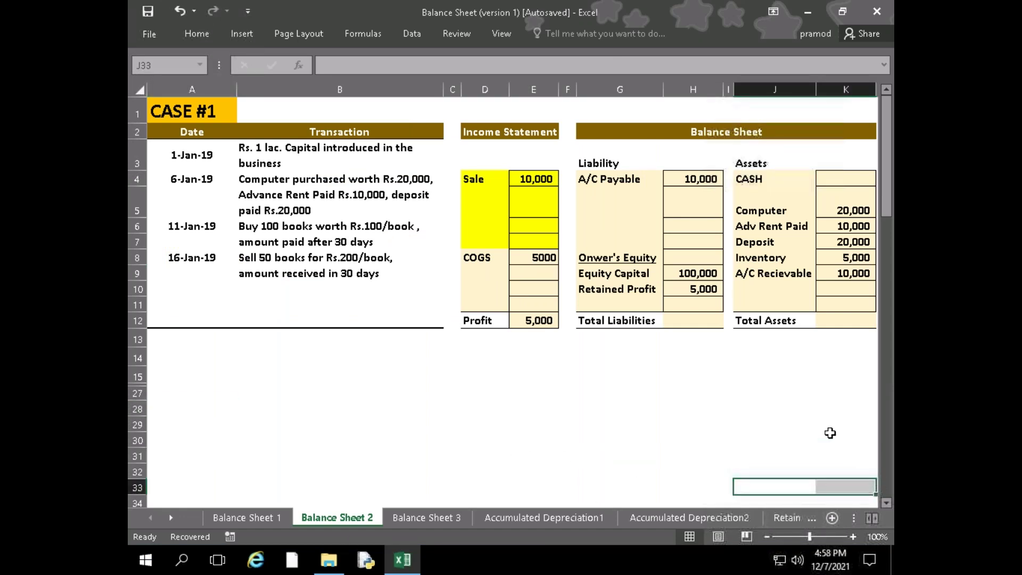
{"action": "key", "text": "Right"}
{"action": "key", "text": "Right"}
{"action": "key", "text": "Right"}
{"action": "key", "text": "Right"}
{"action": "key", "text": "Left"}
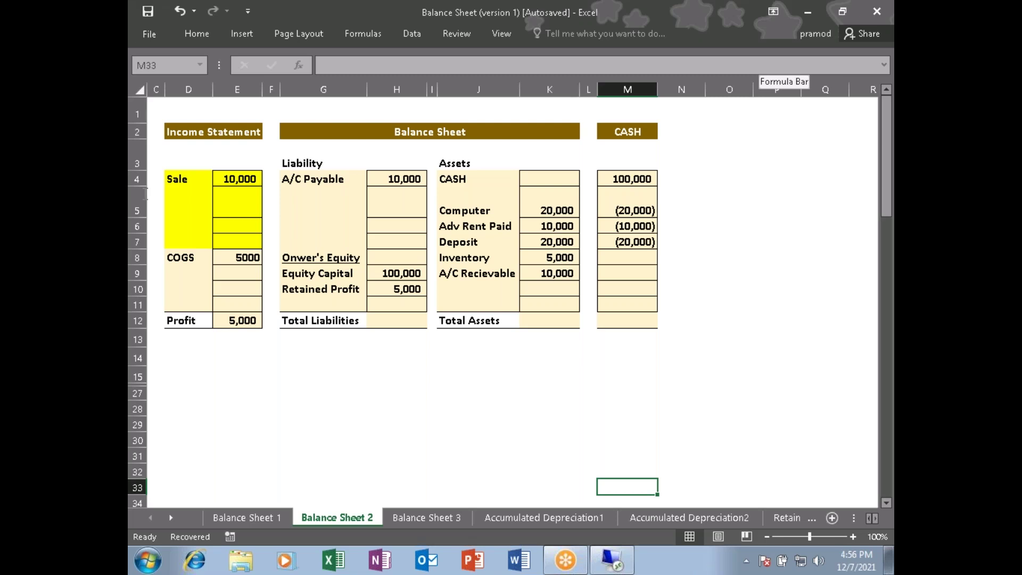
{"action": "key", "text": "ctrl+Page_Up"}
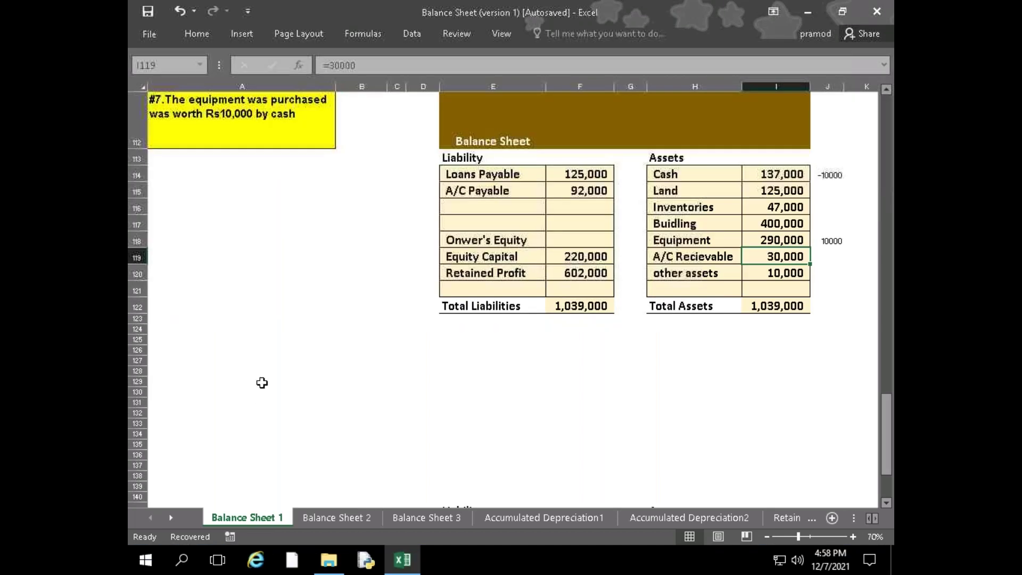
Review example #4's 3,000 vendor bill, selecting the 77,000 A/C Payable amount
{"action": "scroll", "coordinate": [304, 356], "scroll_direction": "up", "scroll_amount": 5}
{"action": "scroll", "coordinate": [305, 357], "scroll_direction": "up", "scroll_amount": 12}
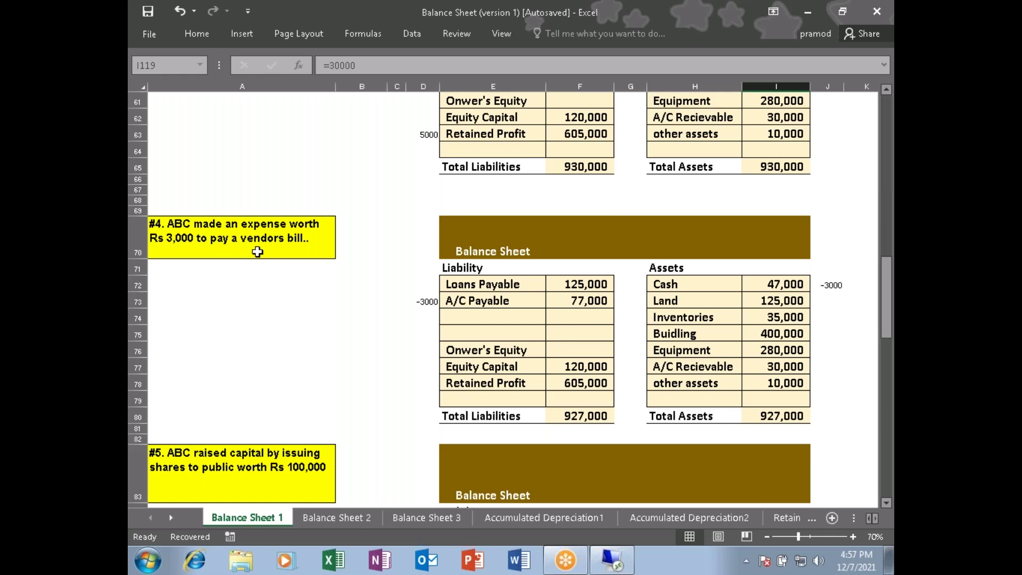
{"action": "left_click", "coordinate": [493, 302]}
{"action": "left_click", "coordinate": [588, 305]}
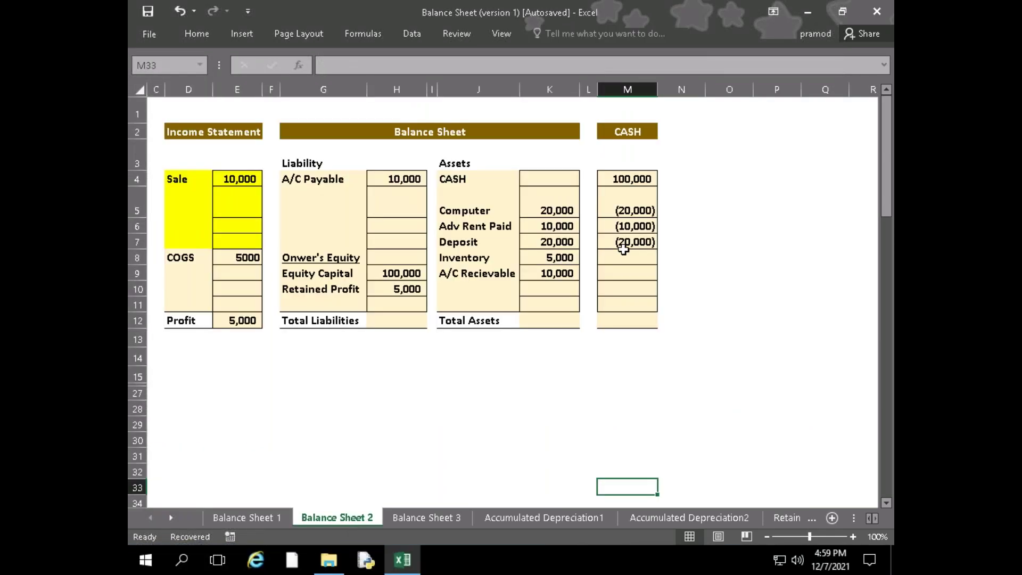
{"action": "left_click", "coordinate": [627, 255]}
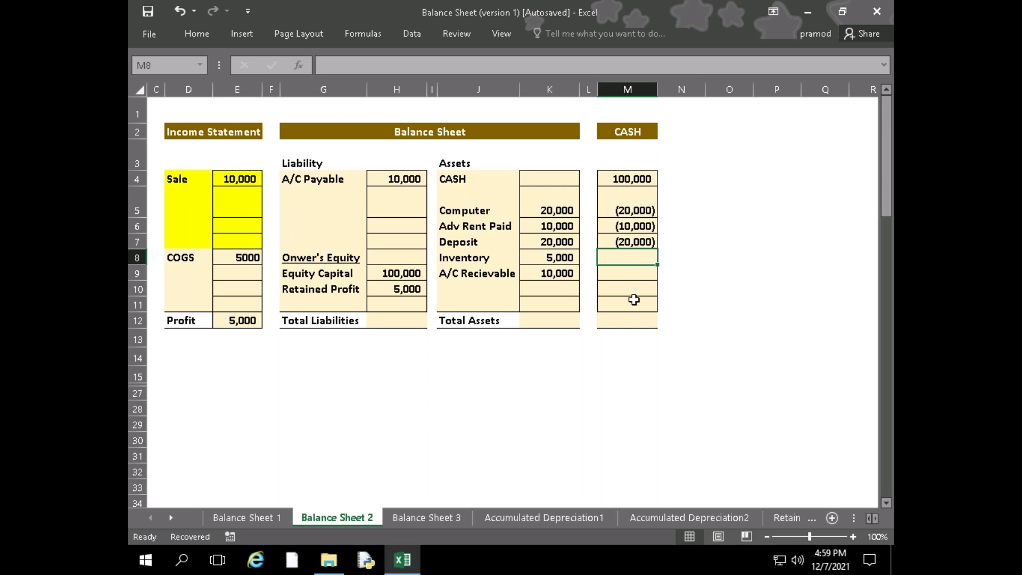
Total the CASH column with =SUM(M4:M10) in M12, giving 50,000
{"action": "left_click", "coordinate": [642, 324]}
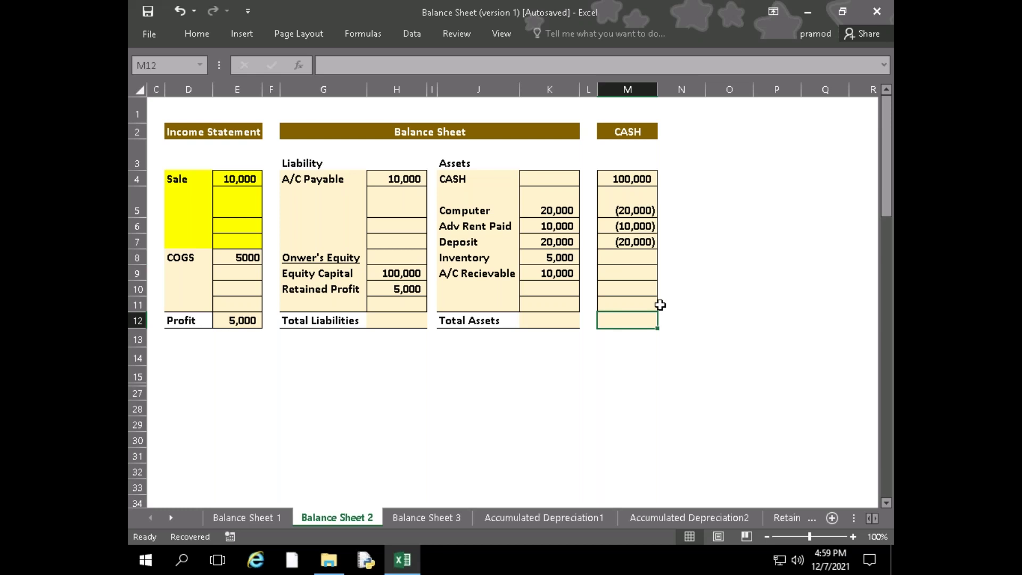
{"action": "type", "text": "=SUM("}
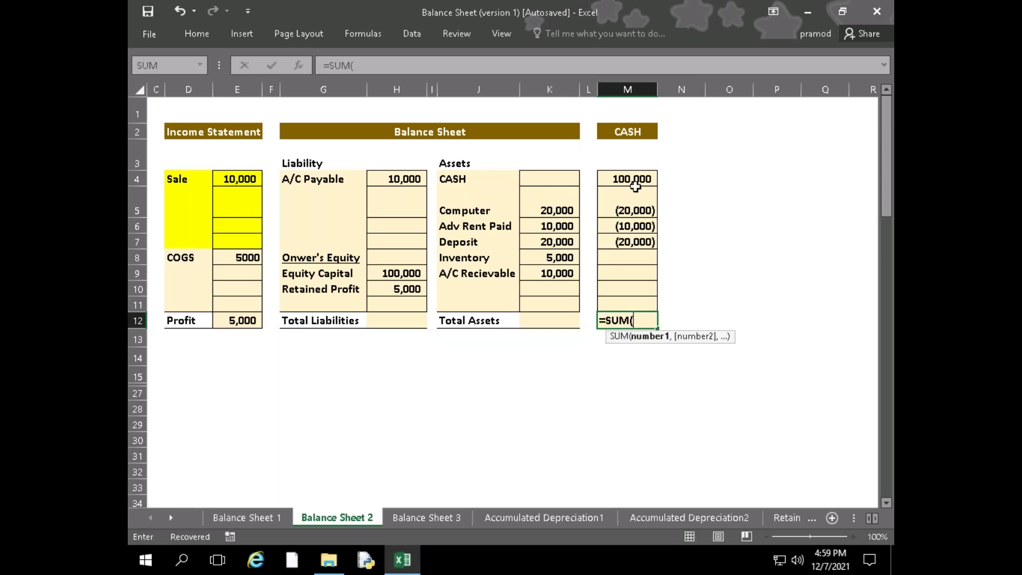
{"action": "left_click_drag", "start_coordinate": [633, 181], "coordinate": [624, 295]}
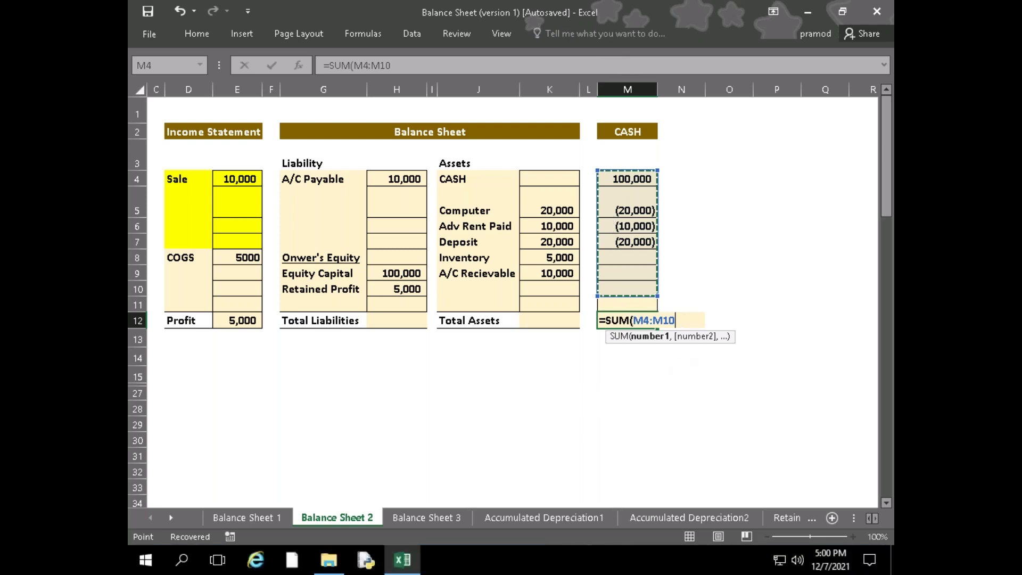
{"action": "key", "text": "Return"}
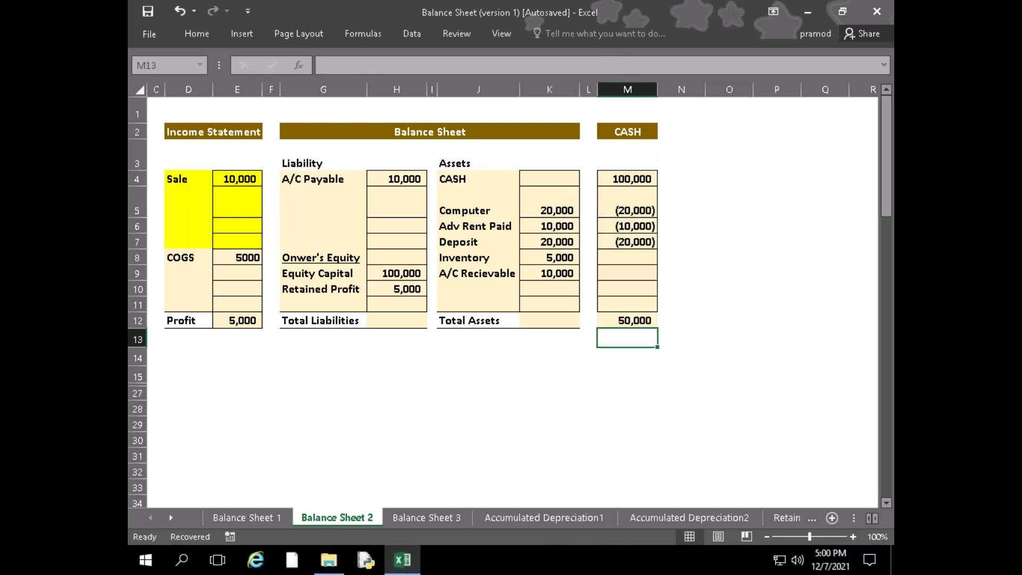
{"action": "left_click", "coordinate": [262, 518]}
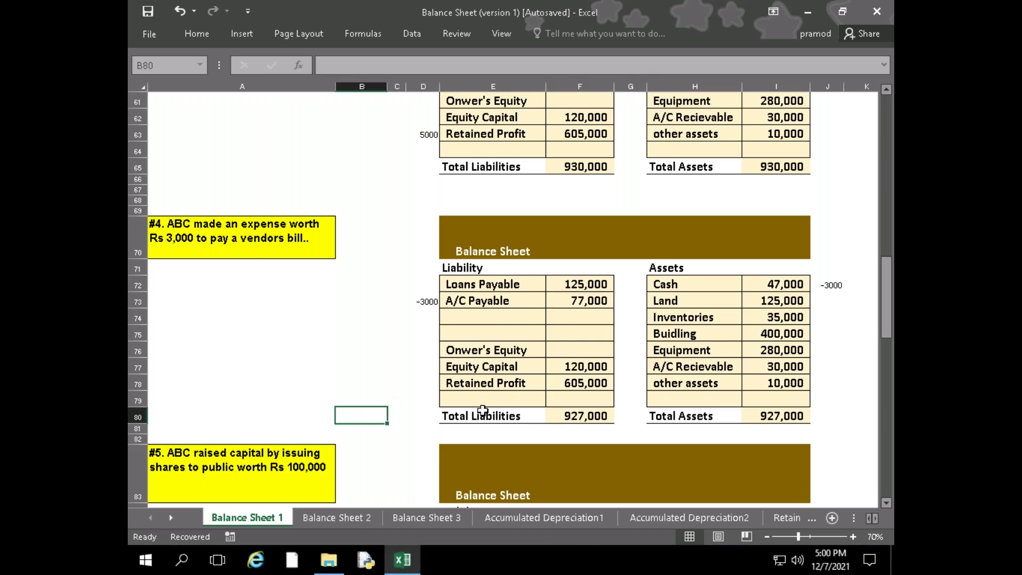
Inspect the Retained Profit formula in F91 without changing it
{"action": "scroll", "coordinate": [483, 410], "scroll_direction": "down", "scroll_amount": 1}
{"action": "scroll", "coordinate": [483, 410], "scroll_direction": "down", "scroll_amount": 5}
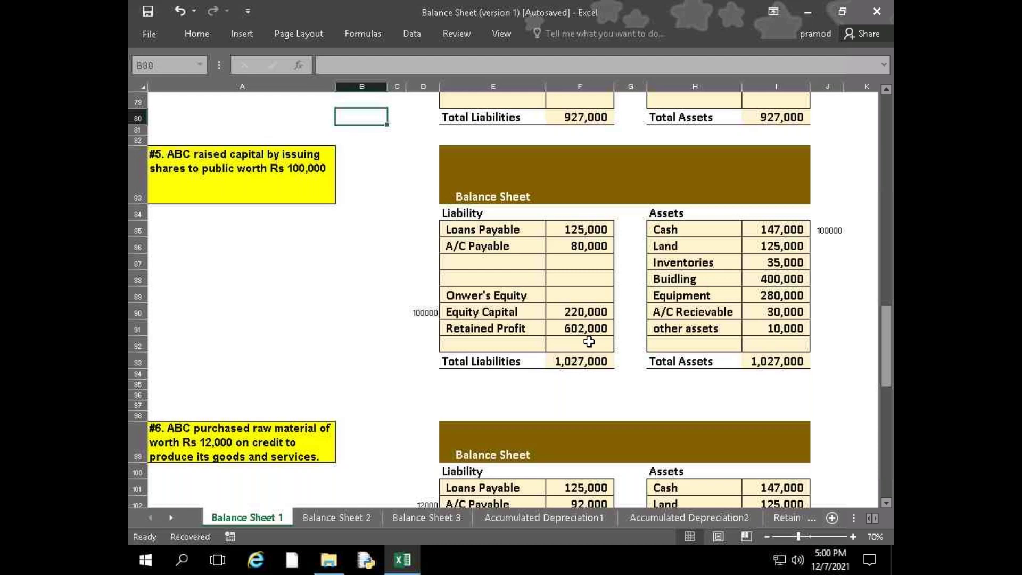
{"action": "scroll", "coordinate": [586, 341], "scroll_direction": "up", "scroll_amount": 4}
{"action": "scroll", "coordinate": [581, 365], "scroll_direction": "down", "scroll_amount": 3}
{"action": "scroll", "coordinate": [581, 366], "scroll_direction": "down", "scroll_amount": 1}
{"action": "left_click", "coordinate": [579, 331]}
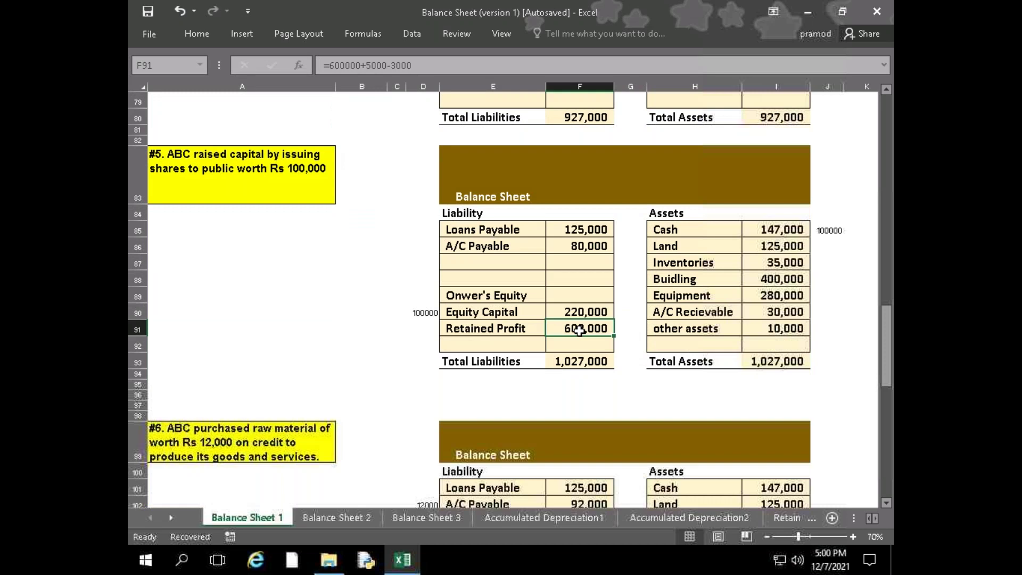
{"action": "double_click", "coordinate": [579, 331]}
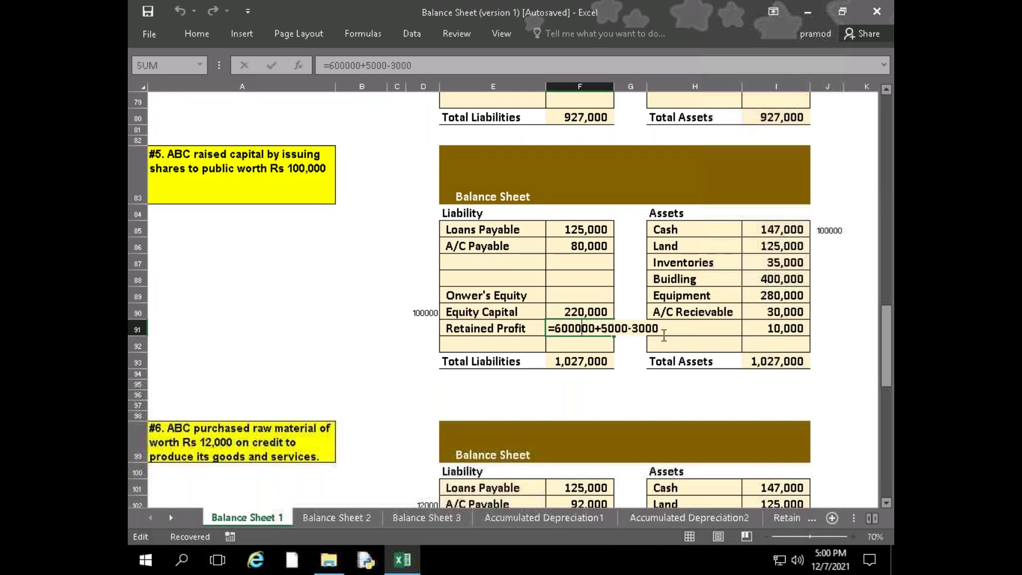
{"action": "key", "text": "Escape"}
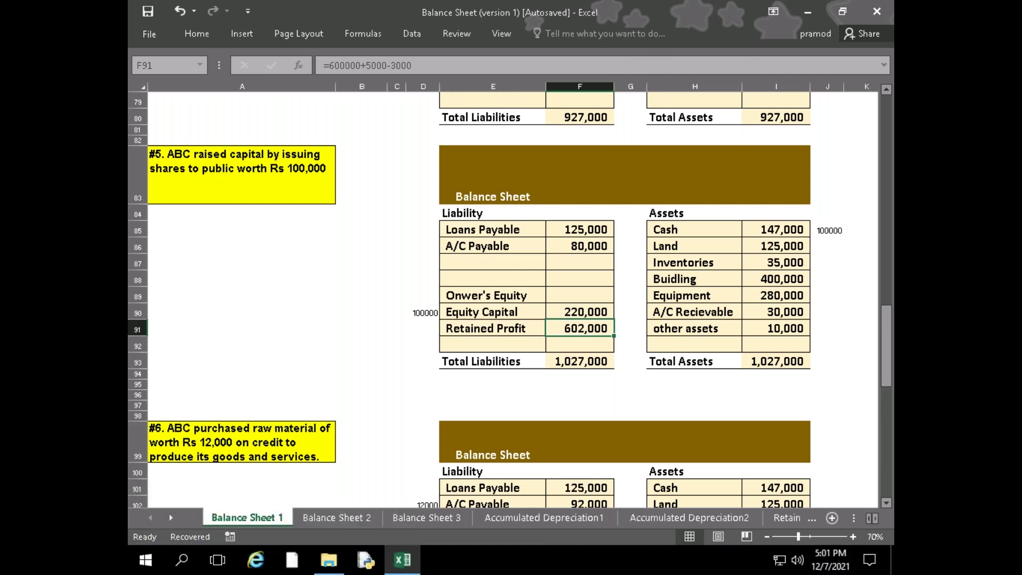
Scroll through the earlier transaction tables, then return to the Balance Sheet 2 worksheet
{"action": "left_click", "coordinate": [628, 312]}
{"action": "scroll", "coordinate": [623, 308], "scroll_direction": "up", "scroll_amount": 3}
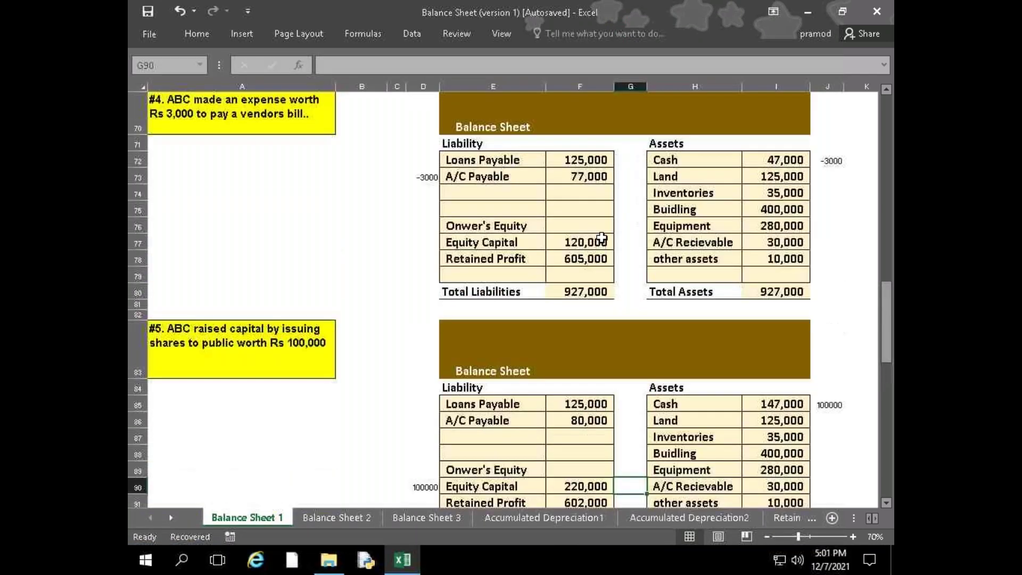
{"action": "scroll", "coordinate": [534, 339], "scroll_direction": "up", "scroll_amount": 1}
{"action": "scroll", "coordinate": [533, 335], "scroll_direction": "down", "scroll_amount": 4}
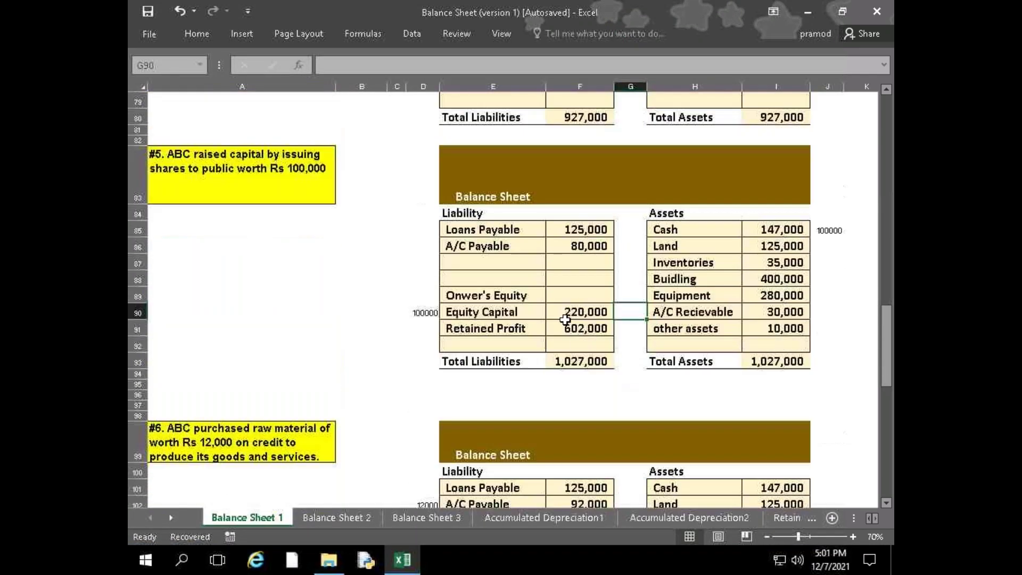
{"action": "left_click", "coordinate": [573, 328]}
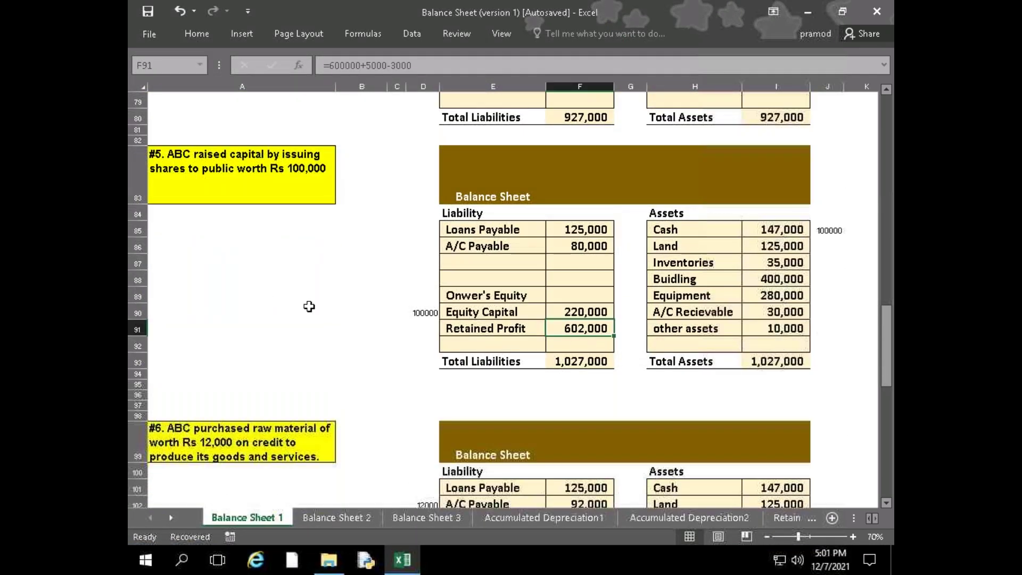
{"action": "scroll", "coordinate": [583, 362], "scroll_direction": "up", "scroll_amount": 6}
{"action": "scroll", "coordinate": [583, 363], "scroll_direction": "up", "scroll_amount": 9}
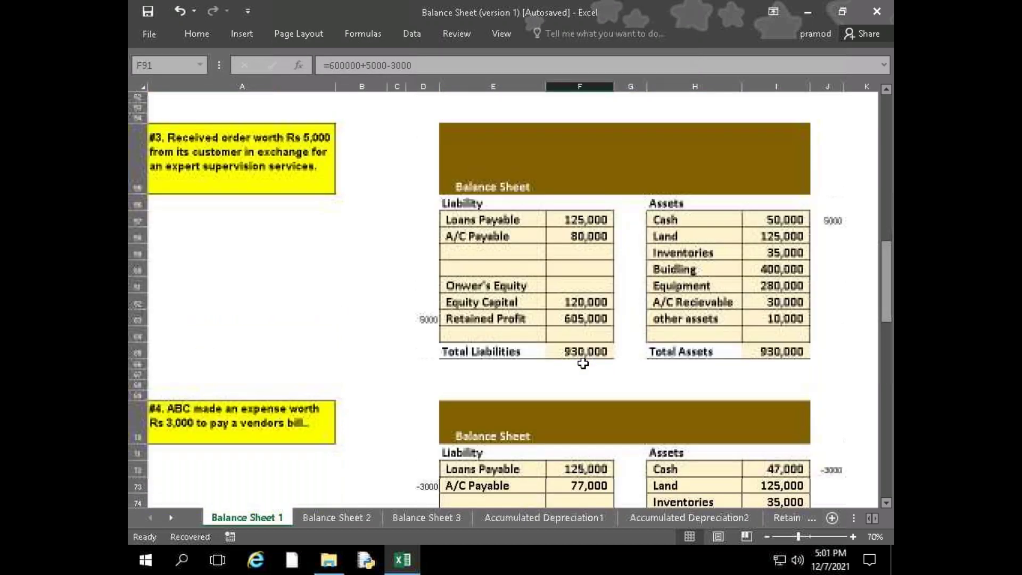
{"action": "scroll", "coordinate": [582, 363], "scroll_direction": "down", "scroll_amount": 5}
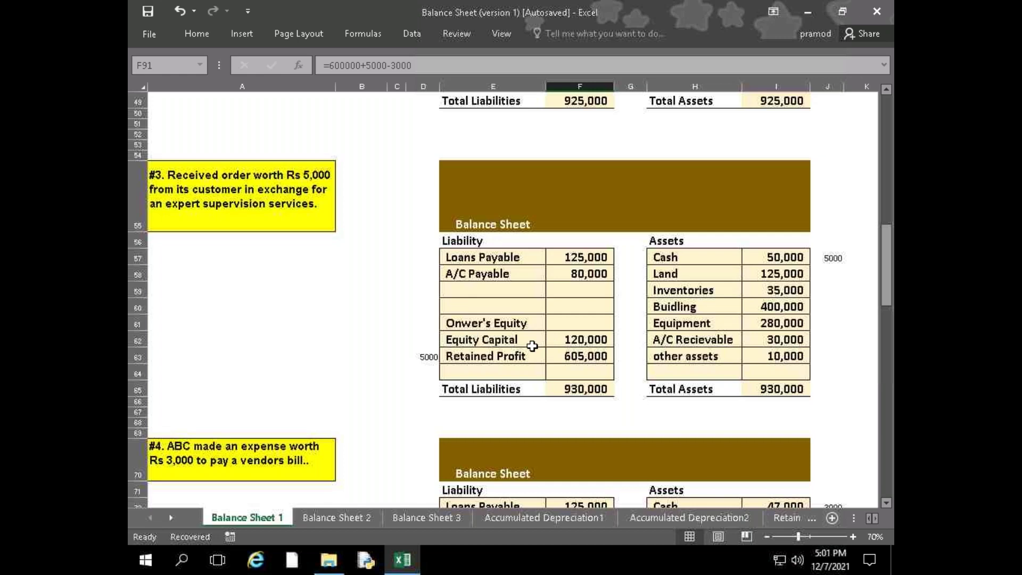
{"action": "scroll", "coordinate": [577, 413], "scroll_direction": "down", "scroll_amount": 7}
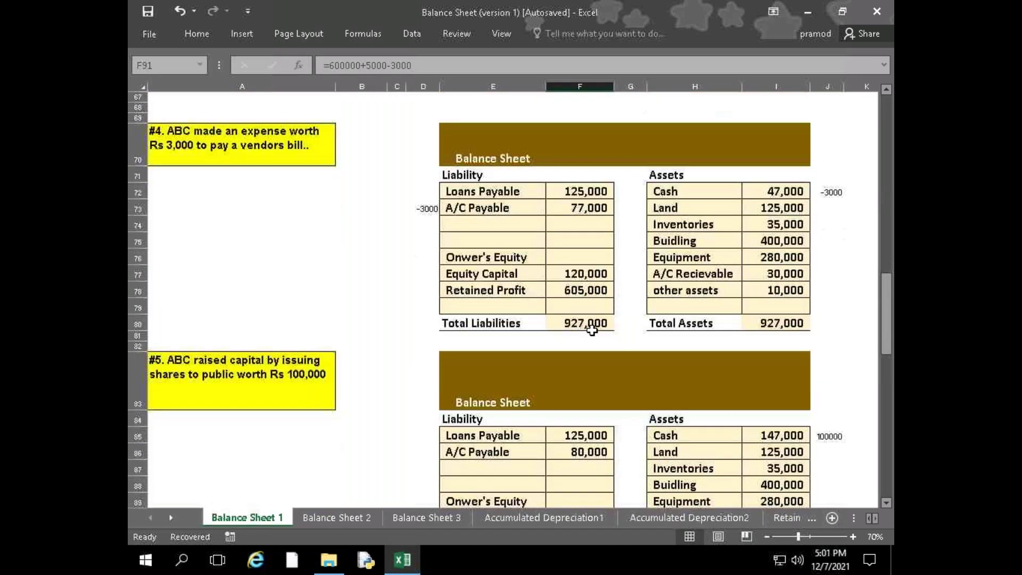
{"action": "scroll", "coordinate": [569, 393], "scroll_direction": "down", "scroll_amount": 7}
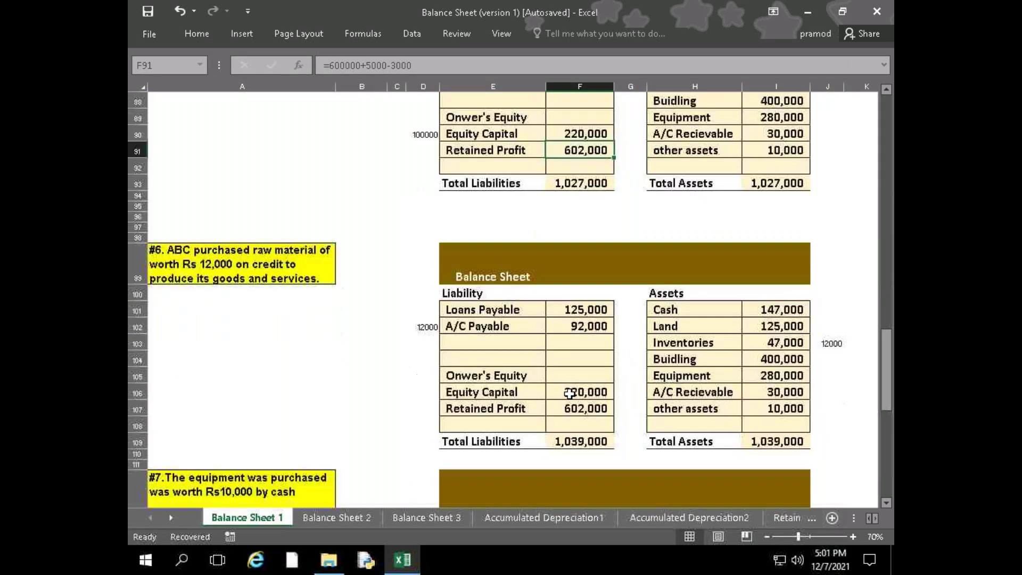
{"action": "scroll", "coordinate": [518, 420], "scroll_direction": "up", "scroll_amount": 6}
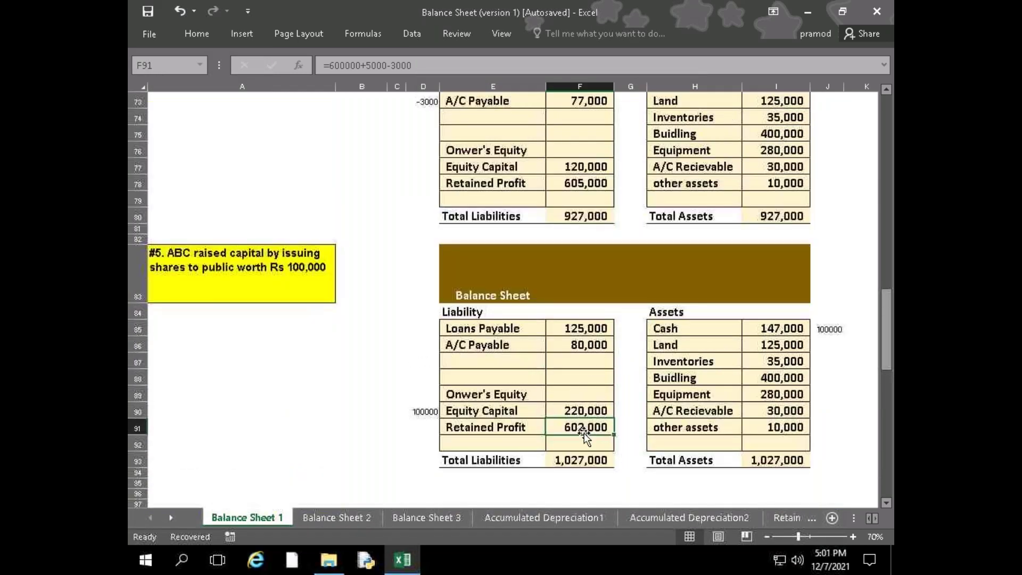
{"action": "scroll", "coordinate": [598, 350], "scroll_direction": "up", "scroll_amount": 2}
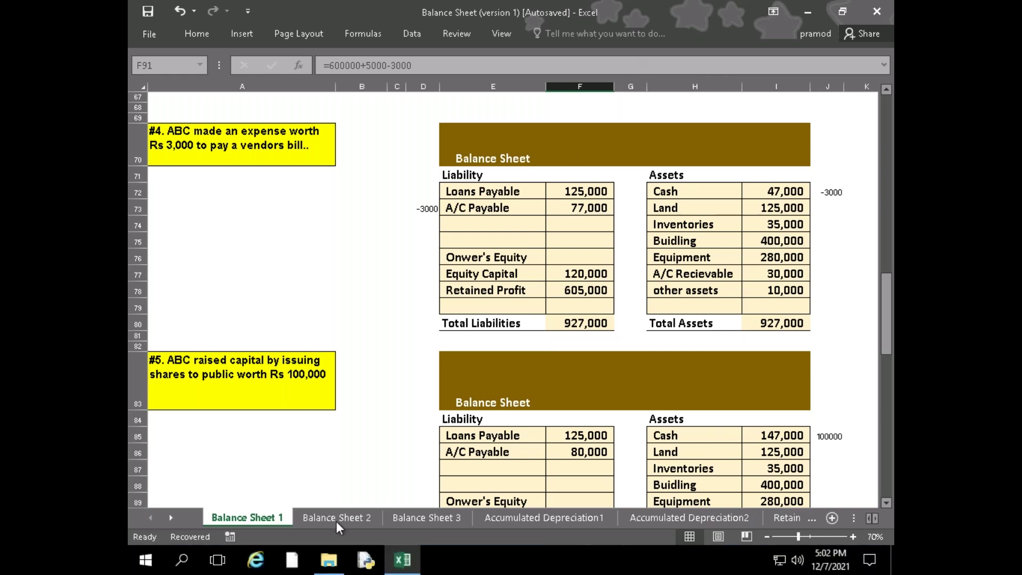
{"action": "left_click", "coordinate": [336, 517]}
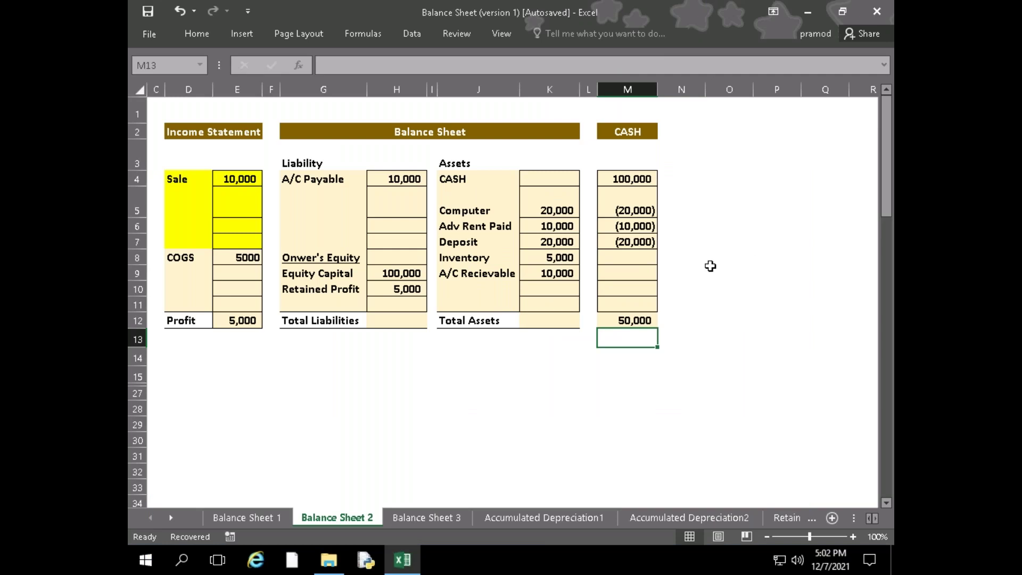
Set the Assets CASH cell K4 to =M12 so it reads 50,000
{"action": "left_click", "coordinate": [629, 320]}
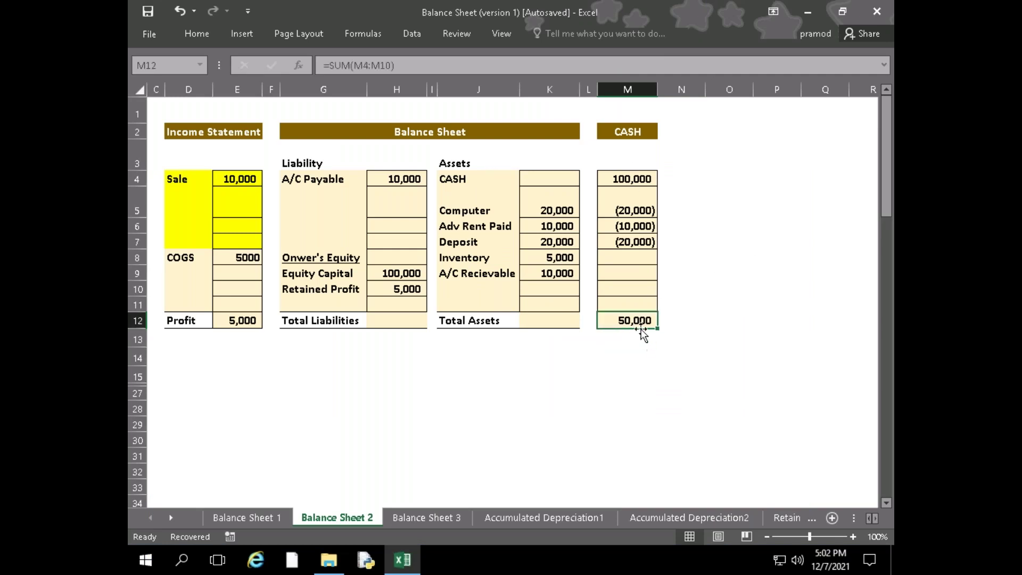
{"action": "left_click", "coordinate": [549, 177]}
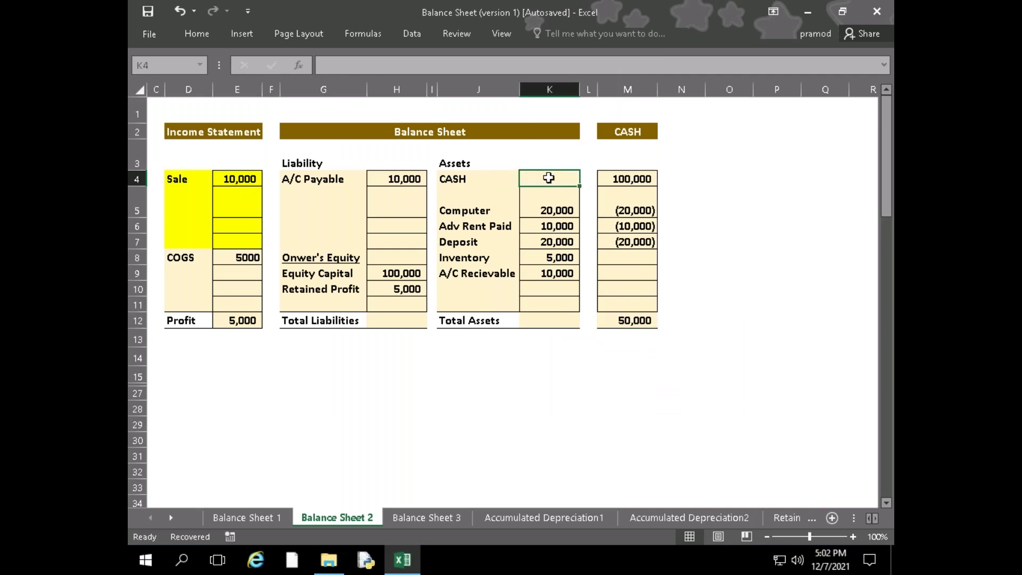
{"action": "type", "text": "="}
{"action": "left_click", "coordinate": [630, 320]}
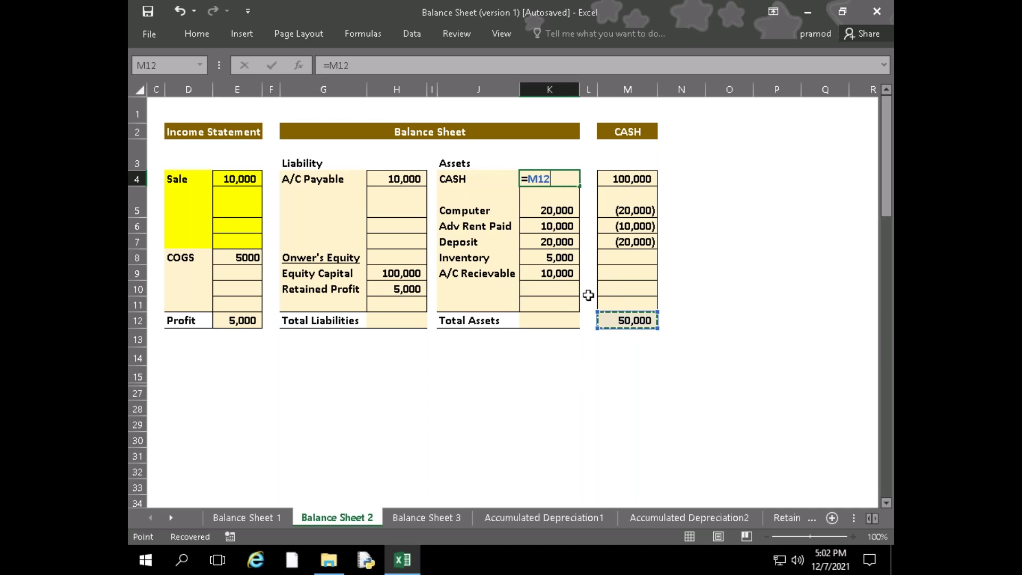
{"action": "key", "text": "Return"}
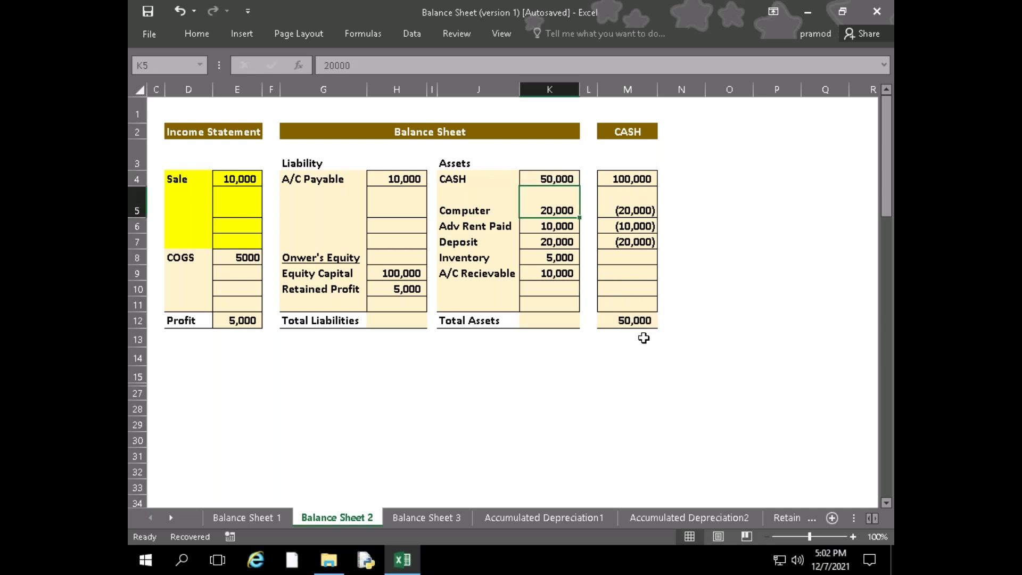
{"action": "left_click", "coordinate": [376, 325]}
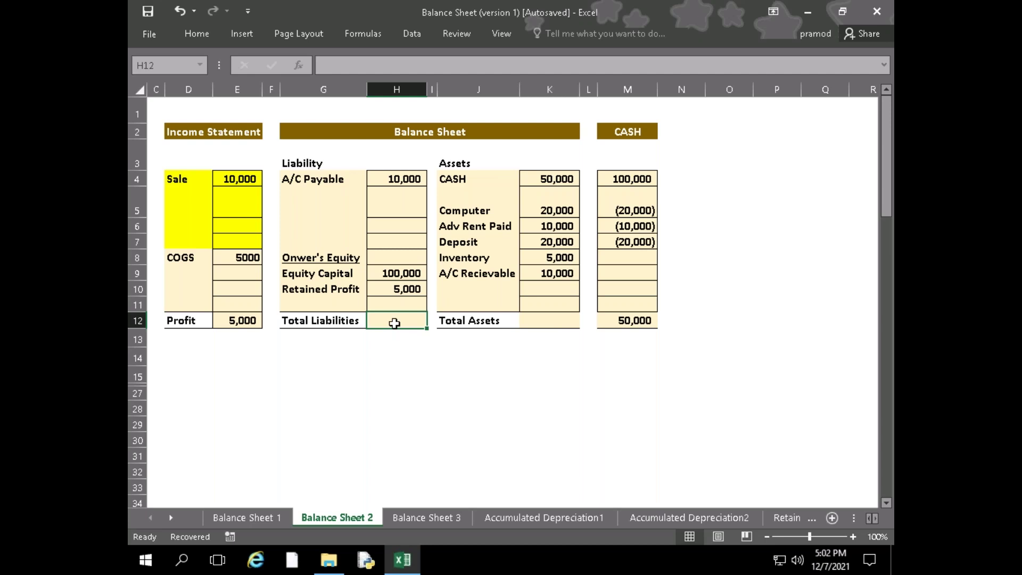
Sum liabilities H4:H10 and assets K4:K10 into Total Liabilities and Total Assets (115,000 each)
{"action": "type", "text": "=SUM("}
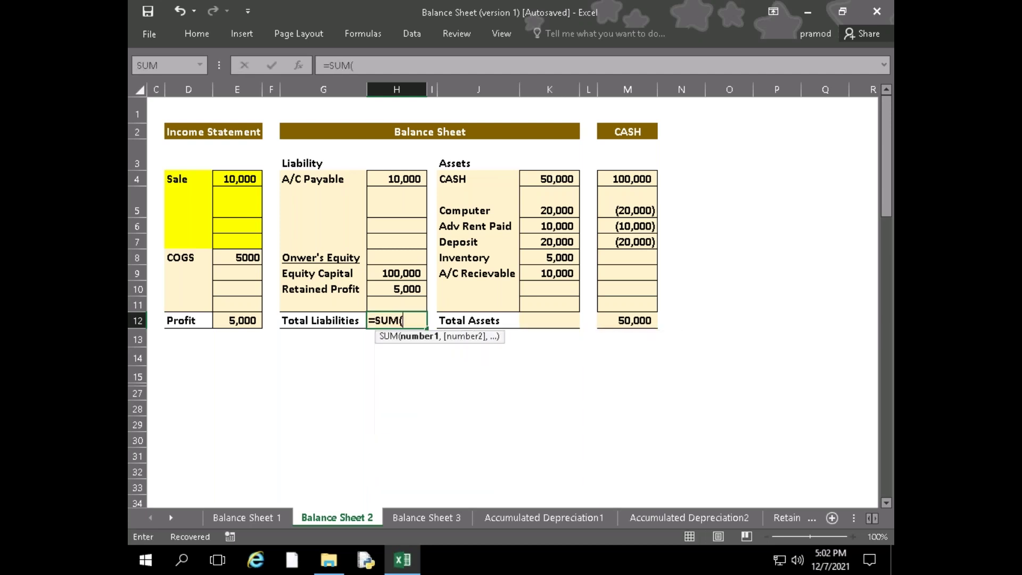
{"action": "left_click_drag", "start_coordinate": [397, 183], "coordinate": [390, 290]}
{"action": "key", "text": "Return"}
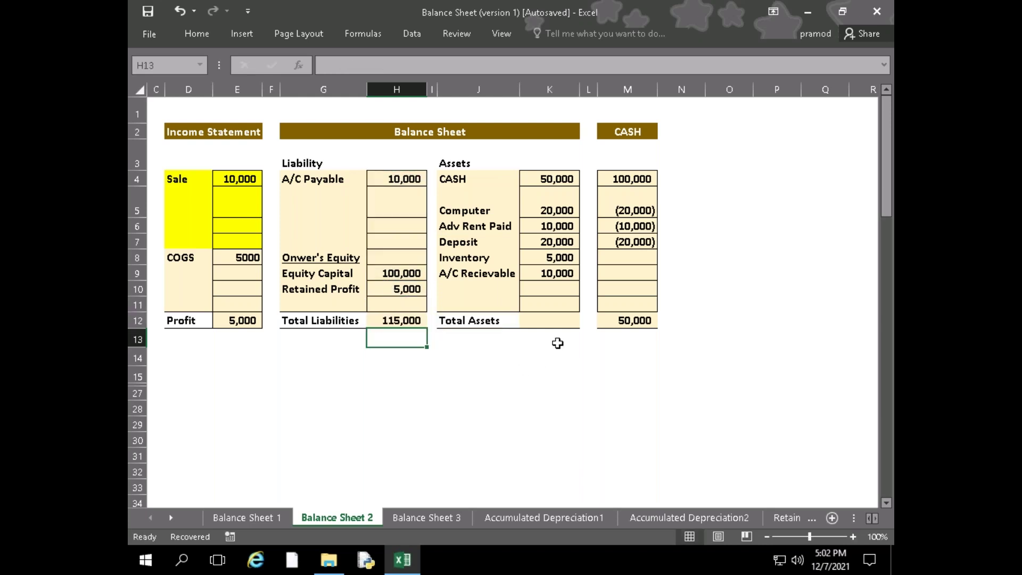
{"action": "left_click", "coordinate": [556, 323]}
{"action": "type", "text": "=sum"}
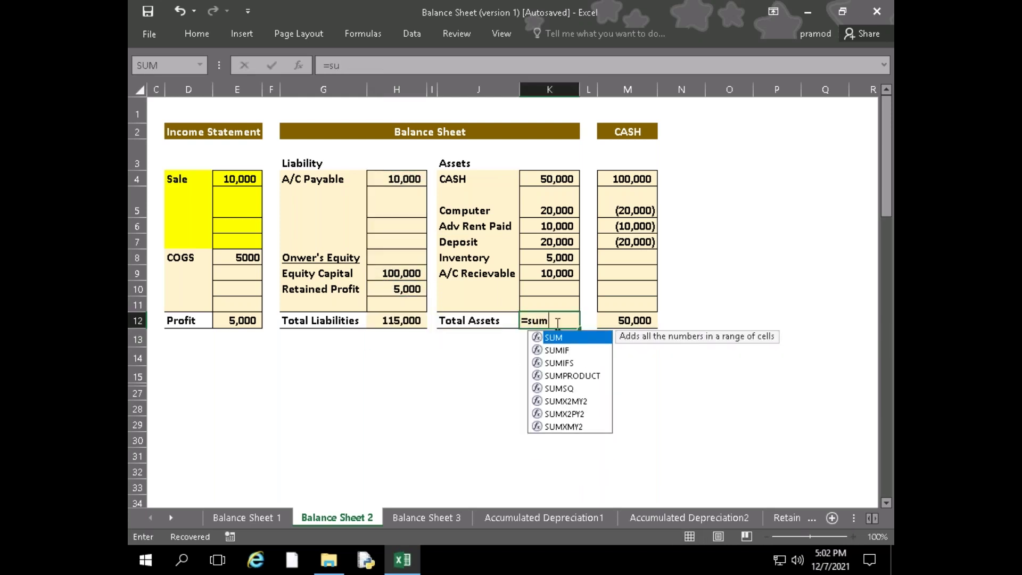
{"action": "key", "text": "Tab"}
{"action": "left_click_drag", "start_coordinate": [554, 184], "coordinate": [550, 290]}
{"action": "key", "text": "Return"}
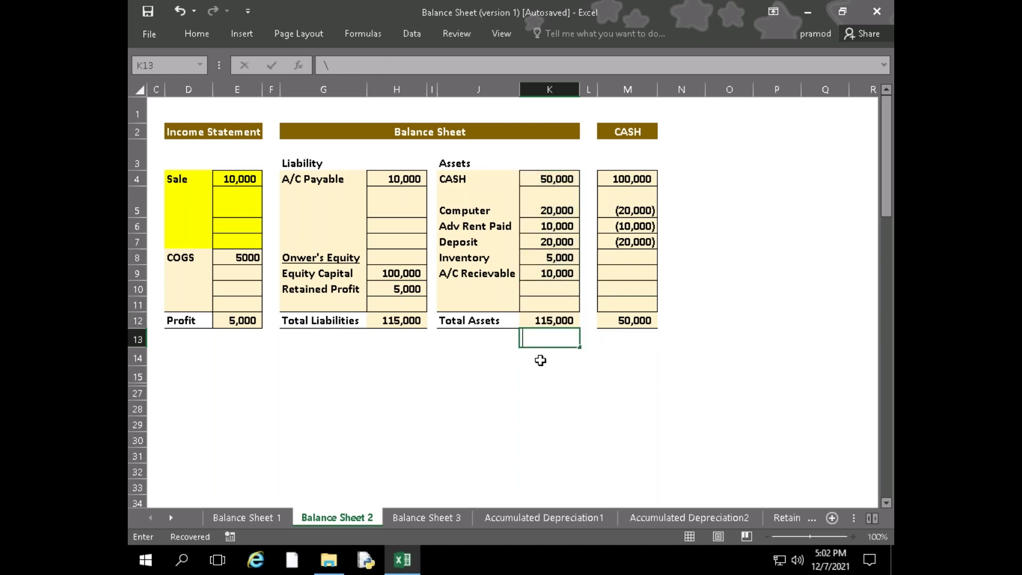
Enter the check formula =H12-K12 in J15, showing zero
{"action": "left_click", "coordinate": [516, 389]}
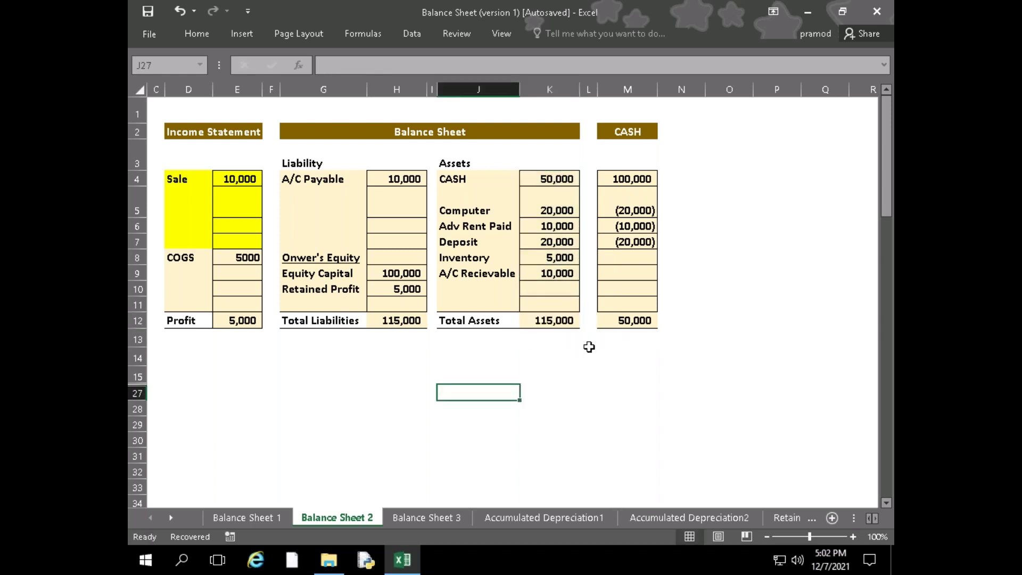
{"action": "left_click", "coordinate": [516, 356]}
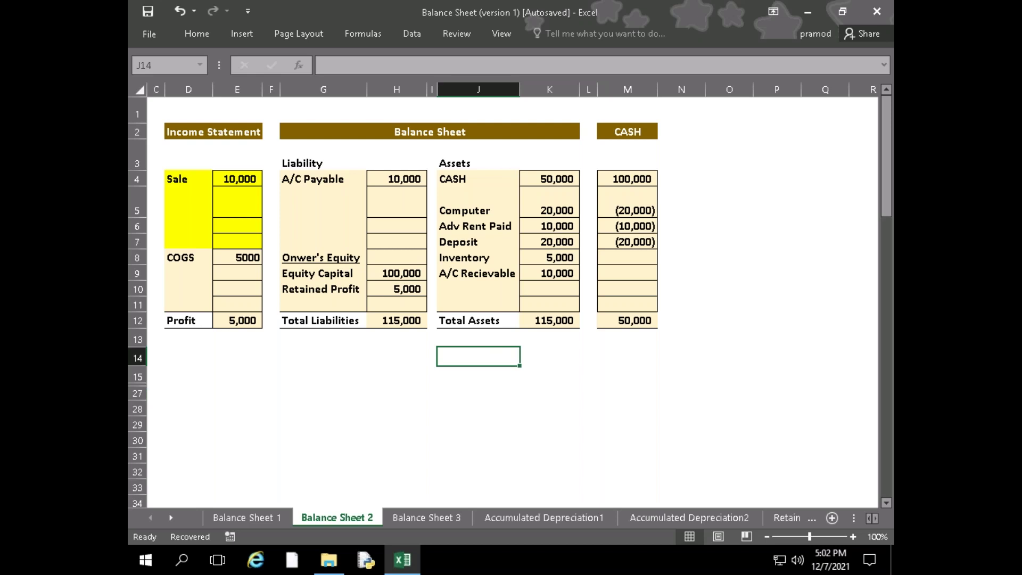
{"action": "key", "text": "Down"}
{"action": "type", "text": "="}
{"action": "key", "text": "Up"}
{"action": "key", "text": "Up"}
{"action": "key", "text": "Up"}
{"action": "key", "text": "Left"}
{"action": "key", "text": "Left"}
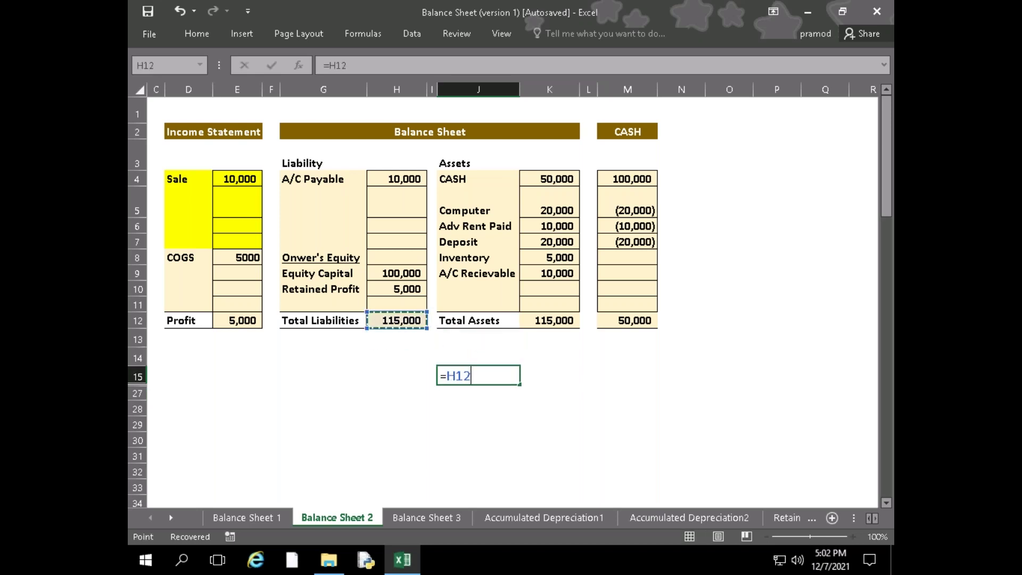
{"action": "type", "text": "-"}
{"action": "key", "text": "Up"}
{"action": "key", "text": "Right"}
{"action": "key", "text": "Up"}
{"action": "key", "text": "Up"}
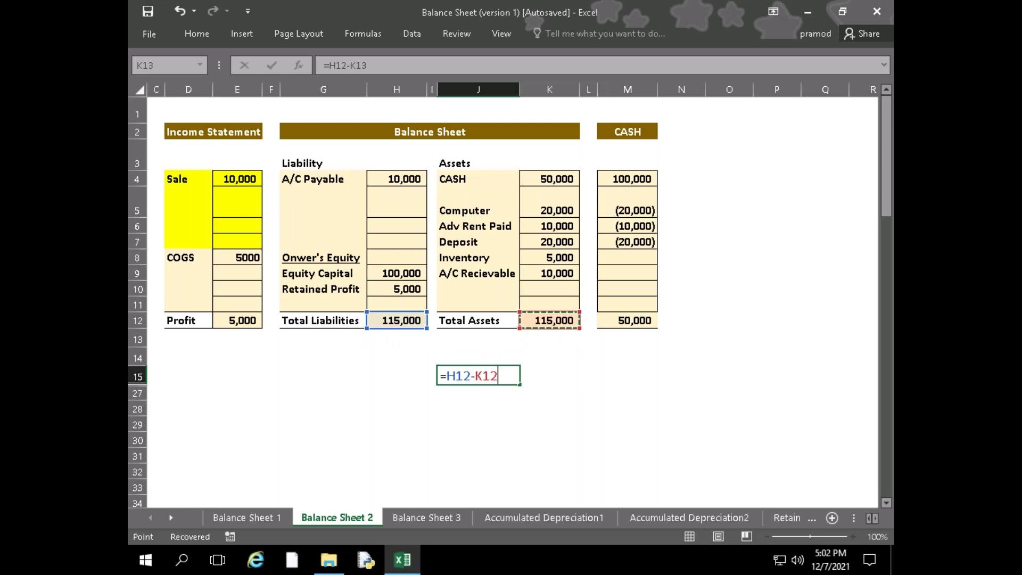
{"action": "key", "text": "Escape"}
Label the check row 'Check' in H15
{"action": "key", "text": "Left"}
{"action": "type", "text": "Check"}
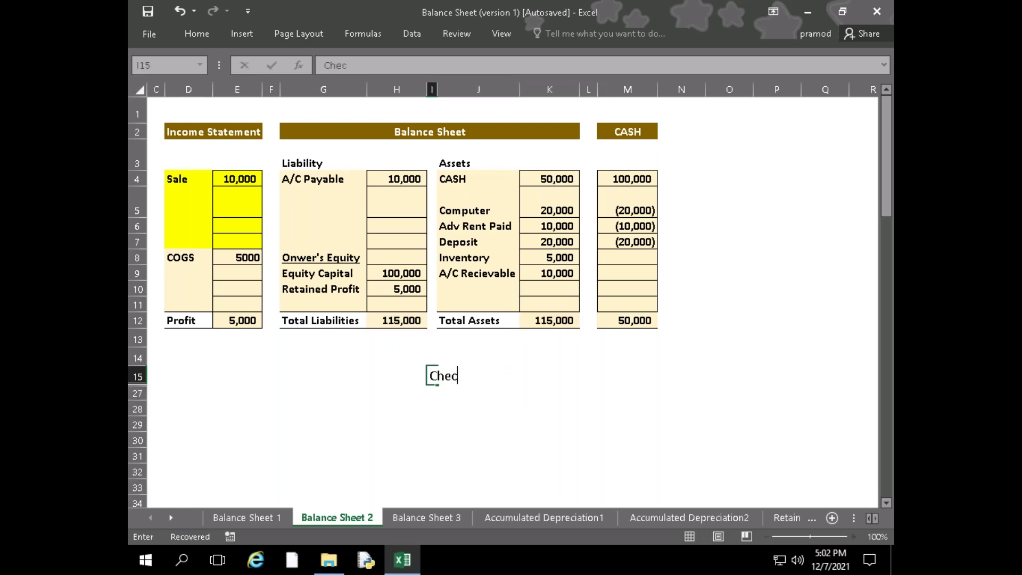
{"action": "key", "text": "BackSpace"}
{"action": "key", "text": "BackSpace"}
{"action": "key", "text": "BackSpace"}
{"action": "key", "text": "BackSpace"}
{"action": "key", "text": "BackSpace"}
{"action": "key", "text": "Escape"}
{"action": "key", "text": "Left"}
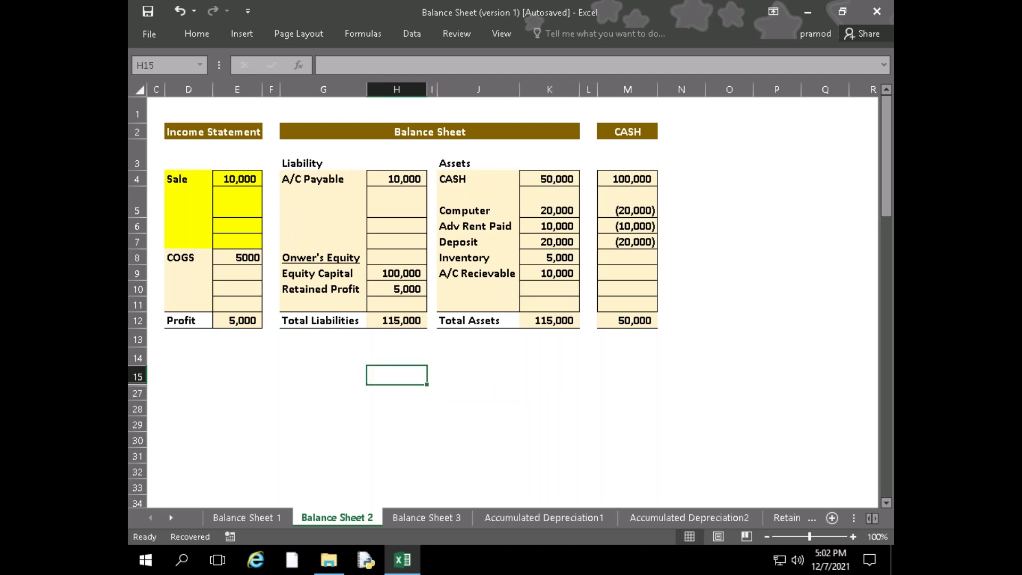
{"action": "type", "text": "Check"}
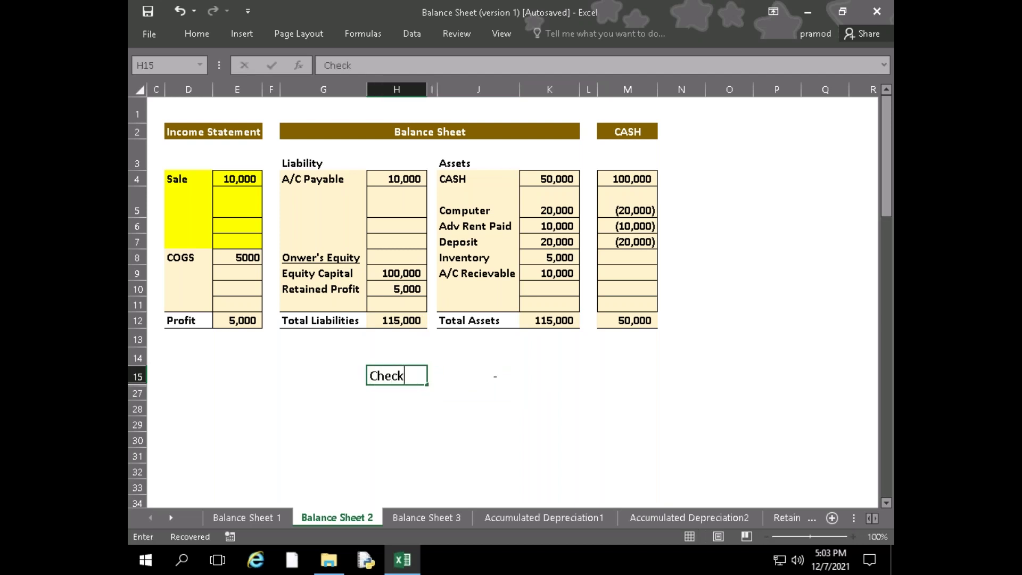
{"action": "key", "text": "Return"}
{"action": "key", "text": "Up"}
{"action": "key", "text": "Right"}
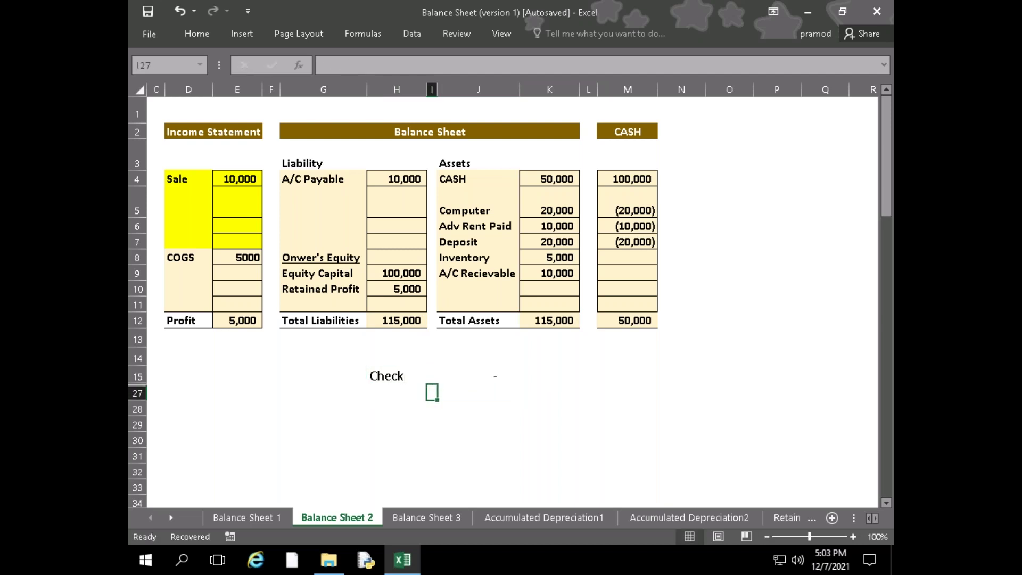
{"action": "key", "text": "Right"}
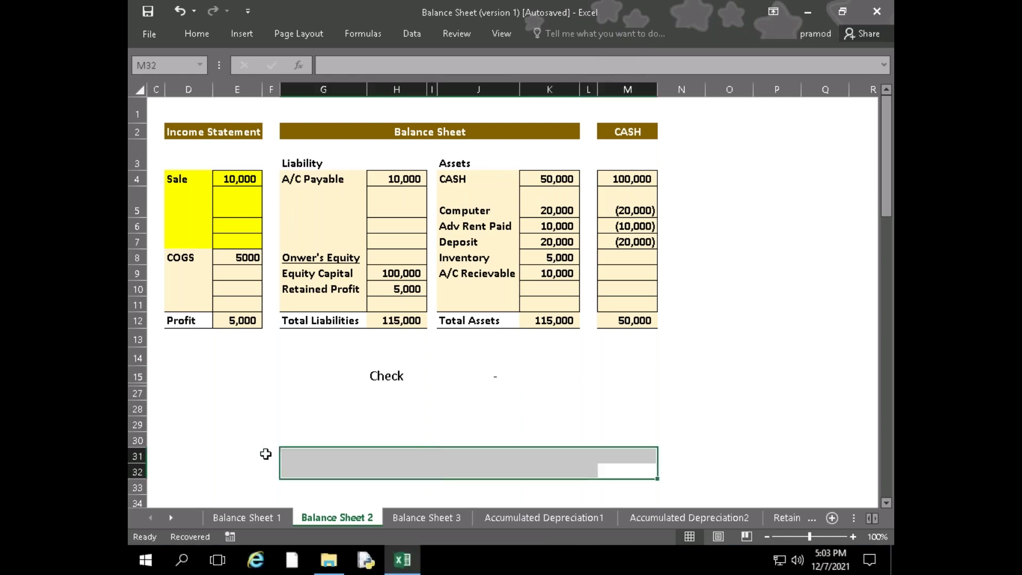
{"action": "left_click_drag", "start_coordinate": [264, 454], "coordinate": [251, 468]}
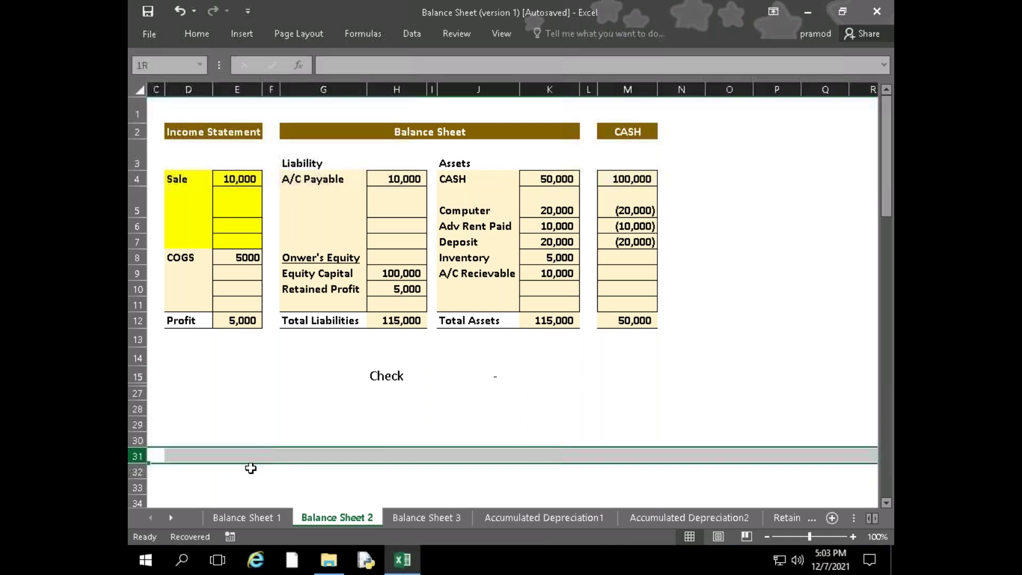
{"action": "left_click", "coordinate": [155, 470]}
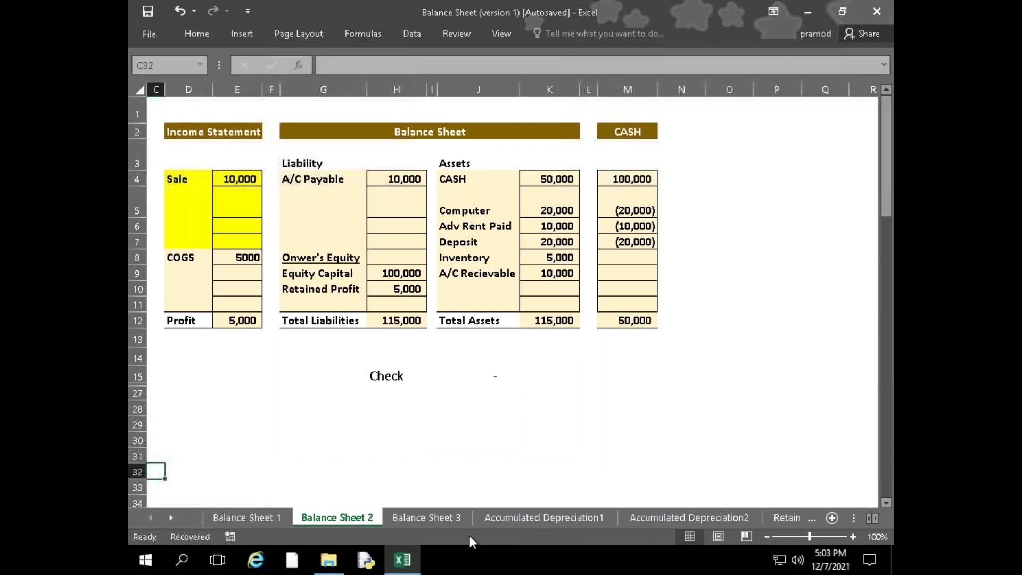
{"action": "left_click_drag", "start_coordinate": [184, 456], "coordinate": [152, 439]}
{"action": "left_click_drag", "start_coordinate": [357, 437], "coordinate": [729, 461]}
{"action": "left_click", "coordinate": [865, 412]}
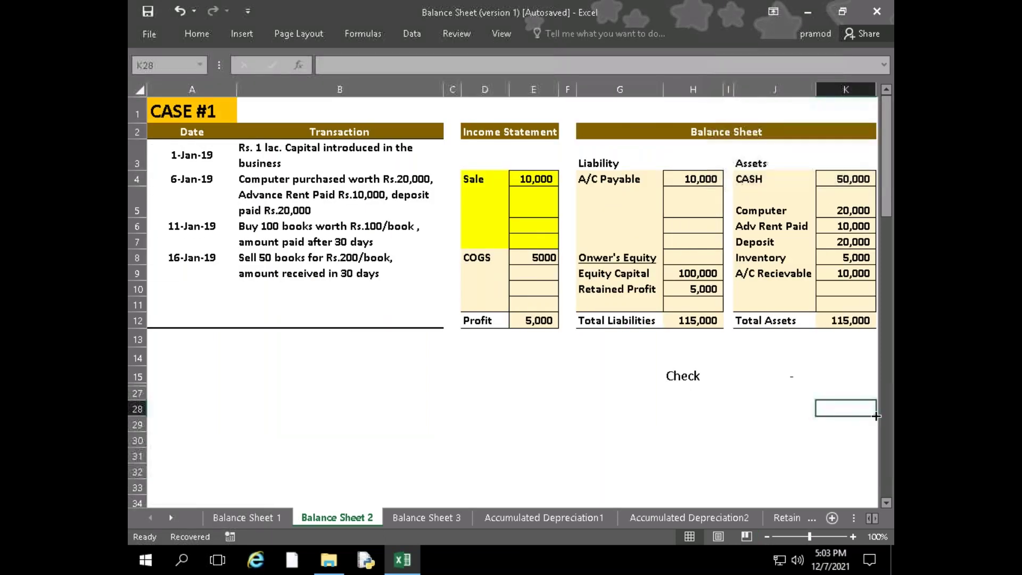
{"action": "key", "text": "Right"}
{"action": "key", "text": "Right"}
{"action": "key", "text": "Right"}
{"action": "key", "text": "Right"}
{"action": "key", "text": "Right"}
{"action": "key", "text": "Left"}
{"action": "key", "text": "Left"}
{"action": "key", "text": "Left"}
{"action": "key", "text": "Left"}
{"action": "key", "text": "Left"}
{"action": "key", "text": "Left"}
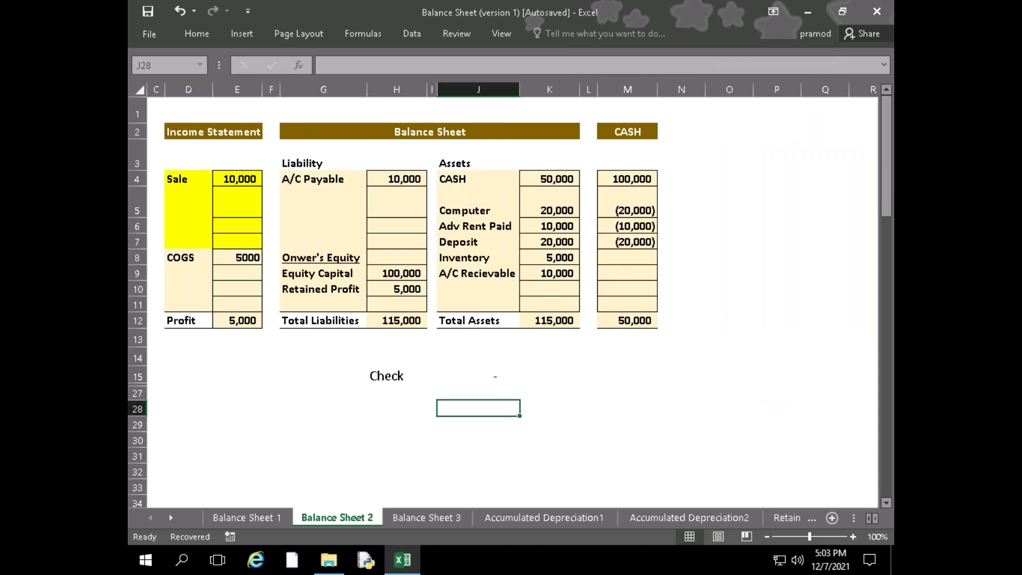
{"action": "scroll", "coordinate": [331, 304], "scroll_direction": "down", "scroll_amount": 7}
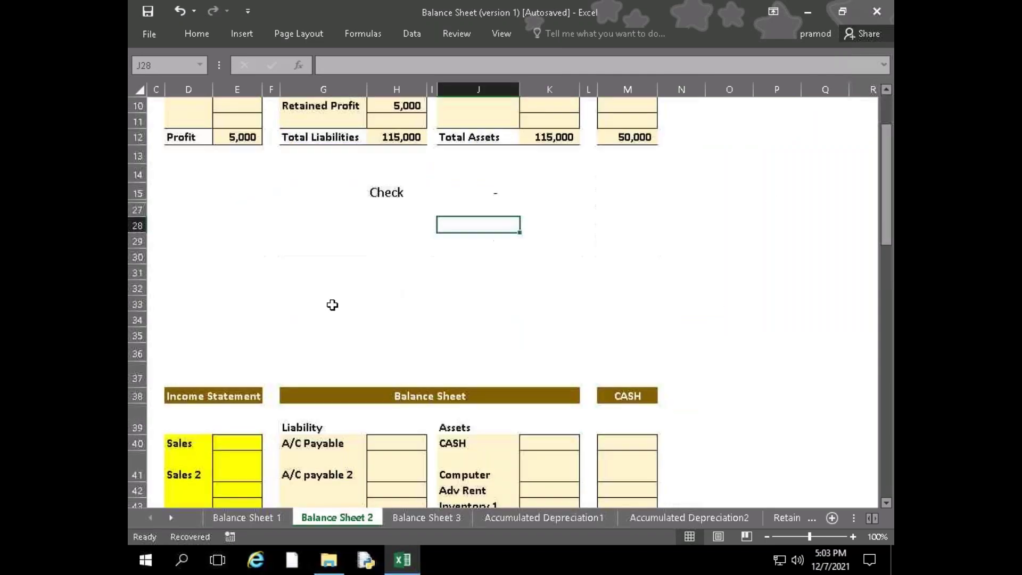
{"action": "scroll", "coordinate": [332, 318], "scroll_direction": "down", "scroll_amount": 15}
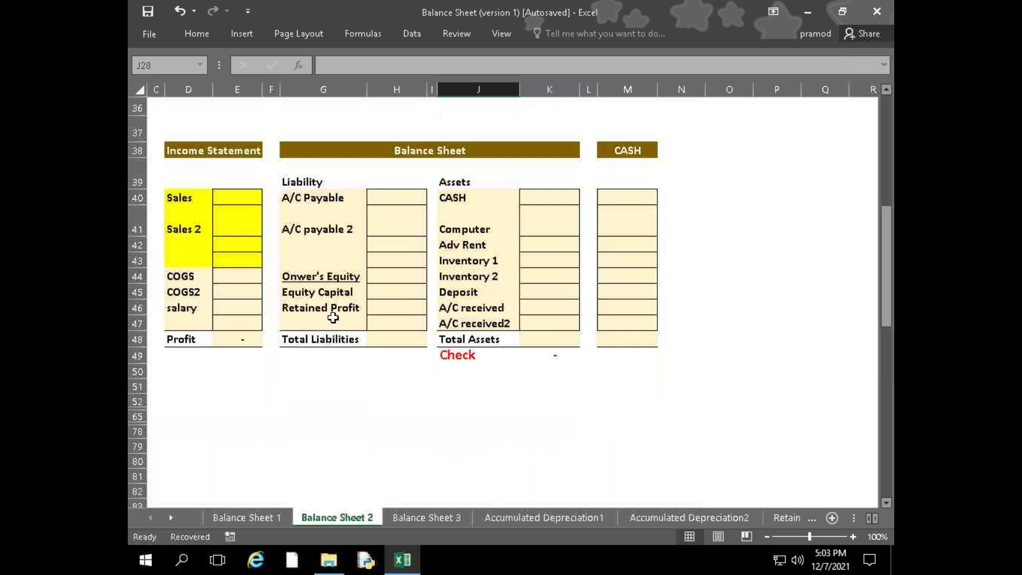
{"action": "left_click_drag", "start_coordinate": [446, 459], "coordinate": [133, 468]}
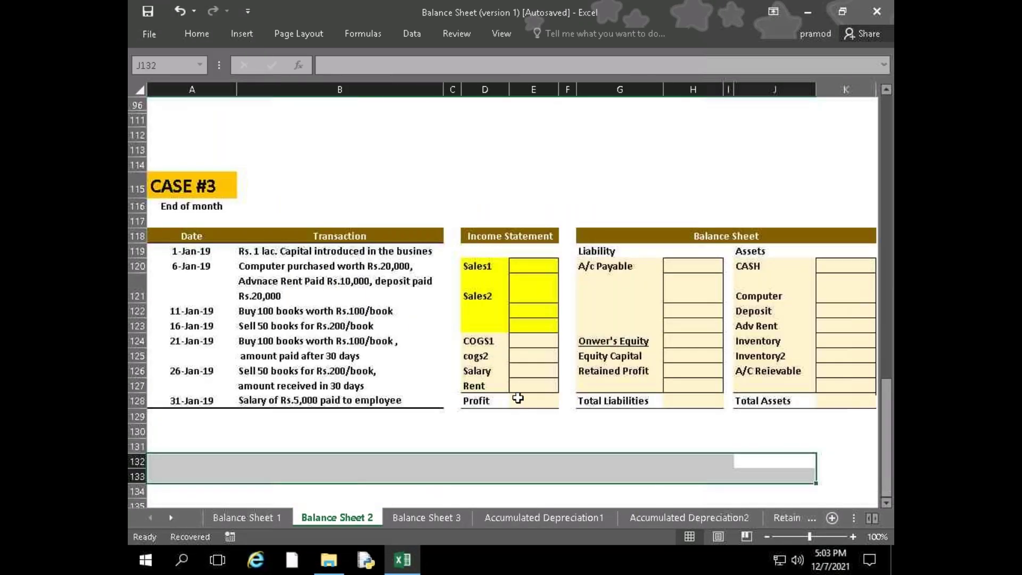
{"action": "scroll", "coordinate": [518, 397], "scroll_direction": "up", "scroll_amount": 10}
{"action": "left_click", "coordinate": [692, 369]}
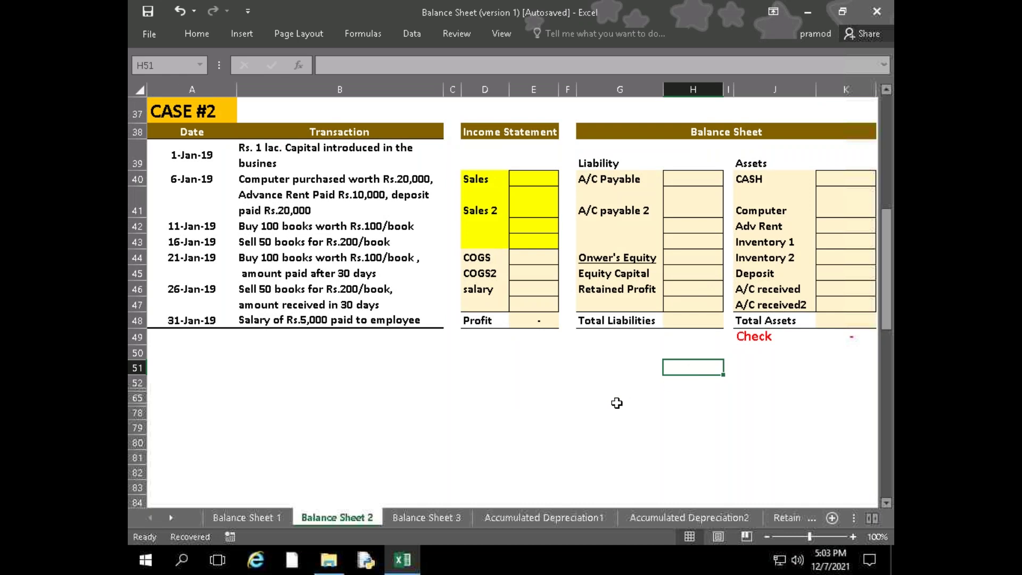
{"action": "scroll", "coordinate": [616, 403], "scroll_direction": "up", "scroll_amount": 8}
{"action": "scroll", "coordinate": [617, 403], "scroll_direction": "up", "scroll_amount": 1}
{"action": "left_click", "coordinate": [672, 403]}
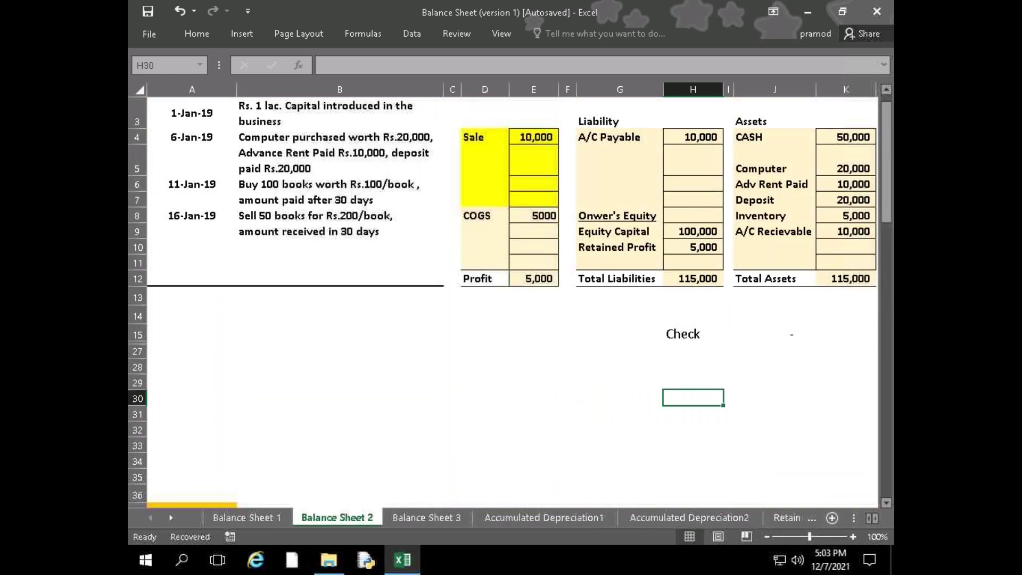
{"action": "left_click", "coordinate": [427, 517]}
{"action": "key", "text": "Right"}
{"action": "key", "text": "Right"}
{"action": "key", "text": "Right"}
{"action": "key", "text": "Right"}
{"action": "key", "text": "Right"}
{"action": "key", "text": "Right"}
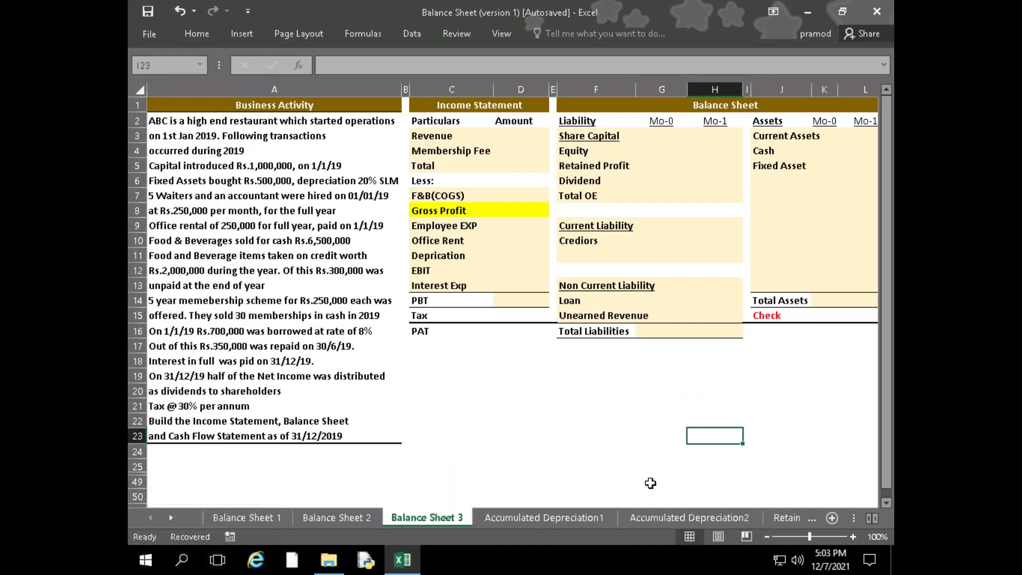
{"action": "key", "text": "Right"}
{"action": "key", "text": "Right"}
{"action": "key", "text": "Right"}
{"action": "key", "text": "Right"}
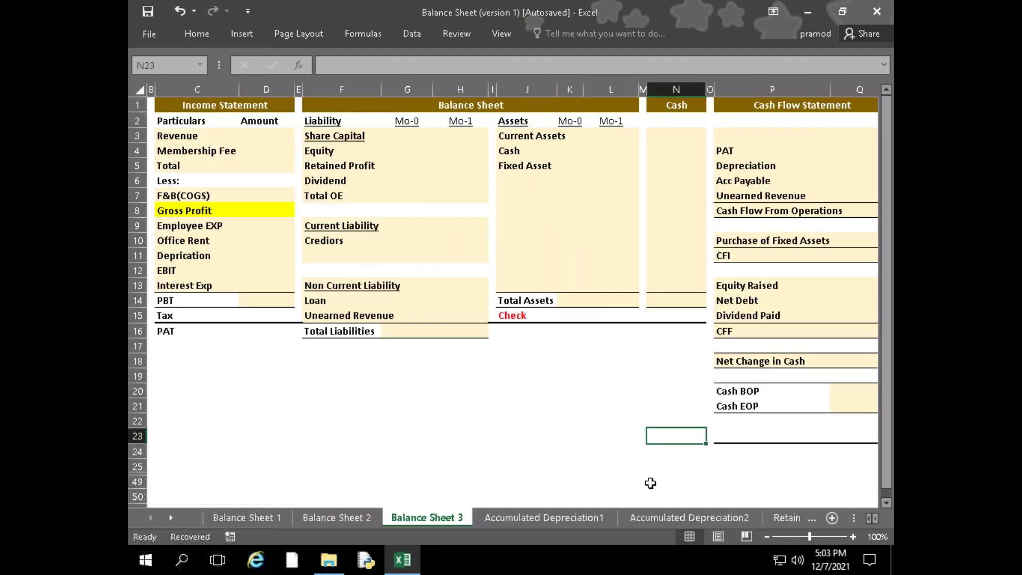
{"action": "key", "text": "Left"}
{"action": "key", "text": "Left"}
{"action": "key", "text": "Left"}
{"action": "key", "text": "Left"}
{"action": "key", "text": "Left"}
{"action": "key", "text": "Left"}
{"action": "key", "text": "Left"}
{"action": "key", "text": "Left"}
{"action": "key", "text": "Left"}
{"action": "key", "text": "Left"}
{"action": "key", "text": "Left"}
{"action": "key", "text": "Left"}
{"action": "key", "text": "Left"}
{"action": "key", "text": "Left"}
{"action": "key", "text": "Left"}
{"action": "key", "text": "Left"}
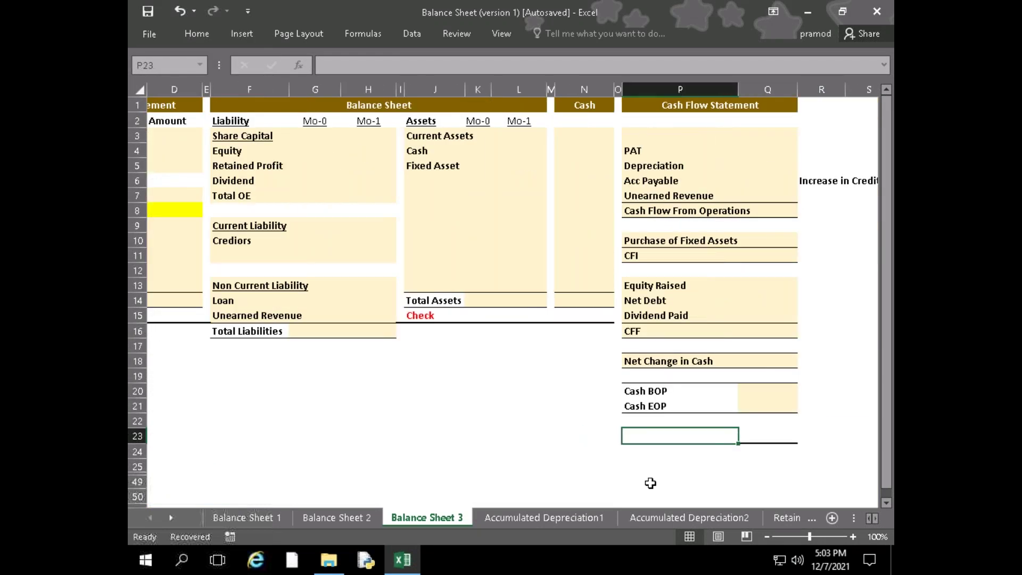
{"action": "left_click", "coordinate": [371, 518]}
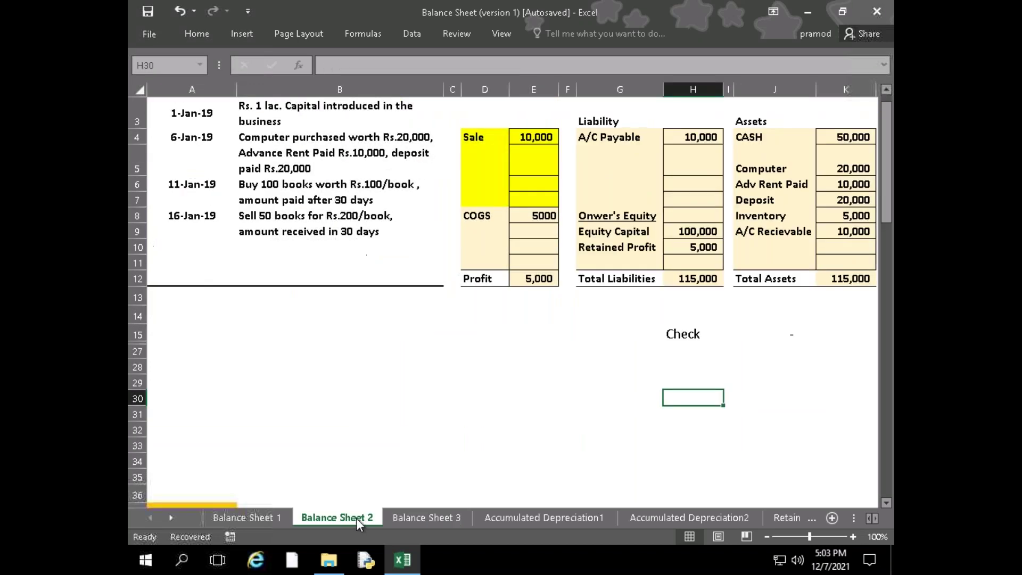
Change the CASH column total in M12 to =SUM(M4:M11)
{"action": "scroll", "coordinate": [794, 342], "scroll_direction": "up", "scroll_amount": 1}
{"action": "key", "text": "Right"}
{"action": "key", "text": "Right"}
{"action": "key", "text": "Right"}
{"action": "key", "text": "Right"}
{"action": "key", "text": "Right"}
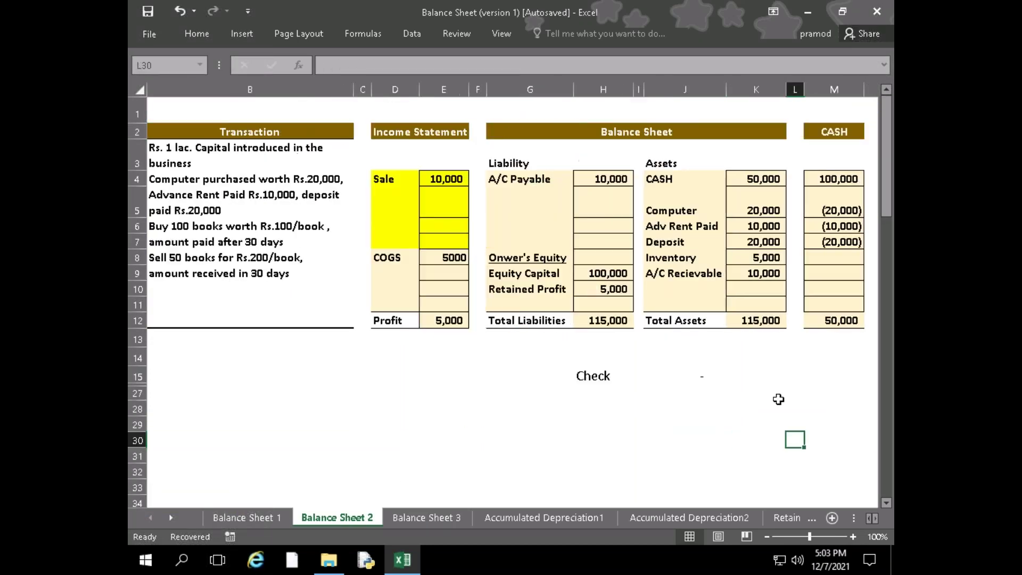
{"action": "key", "text": "Up"}
{"action": "key", "text": "Up"}
{"action": "key", "text": "Up"}
{"action": "key", "text": "Up"}
{"action": "key", "text": "Up"}
{"action": "key", "text": "Up"}
{"action": "key", "text": "Up"}
{"action": "key", "text": "Up"}
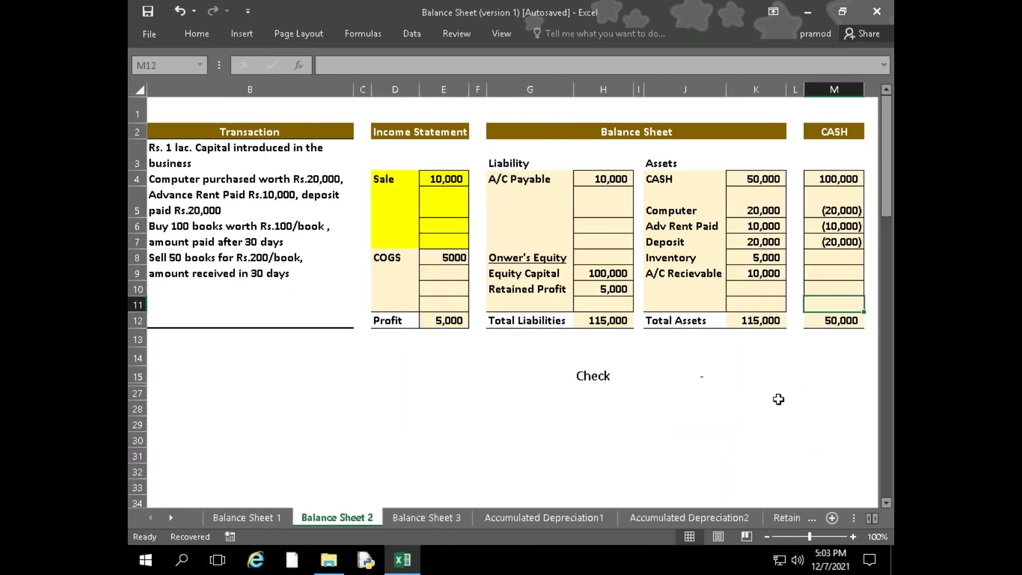
{"action": "key", "text": "Down"}
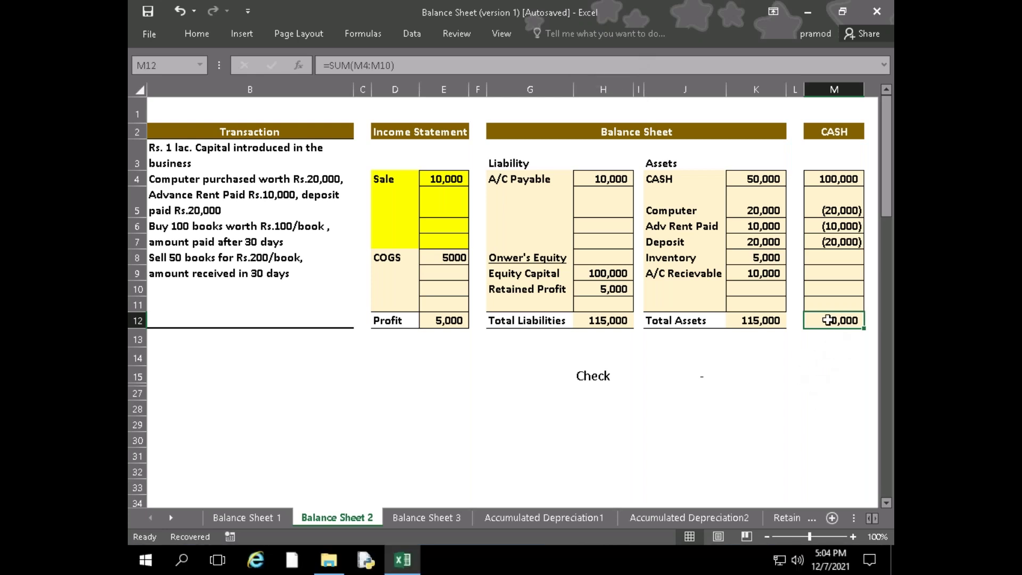
{"action": "type", "text": "=su"}
{"action": "key", "text": "Tab"}
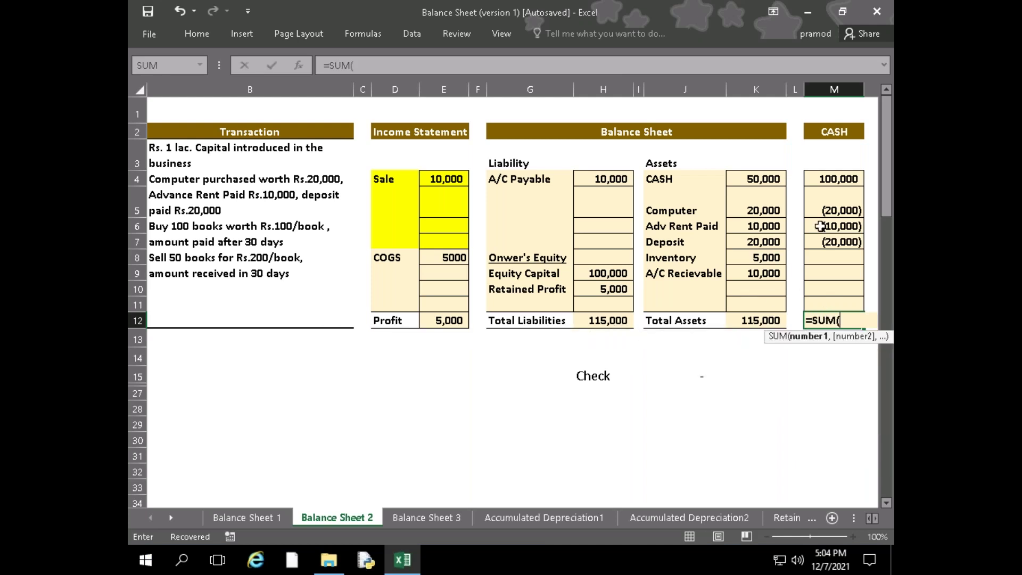
{"action": "left_click_drag", "start_coordinate": [839, 178], "coordinate": [827, 297]}
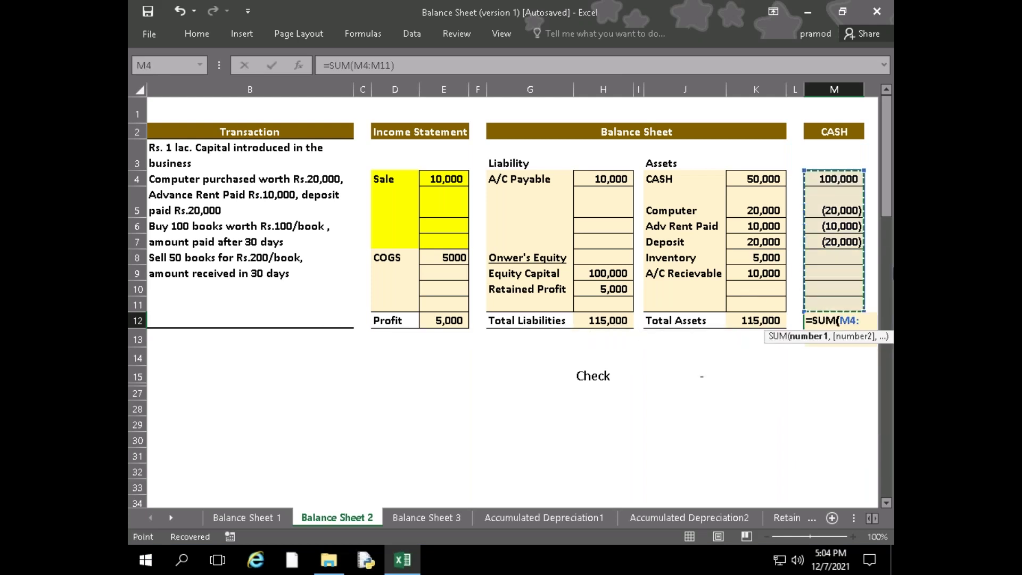
{"action": "key", "text": "Return"}
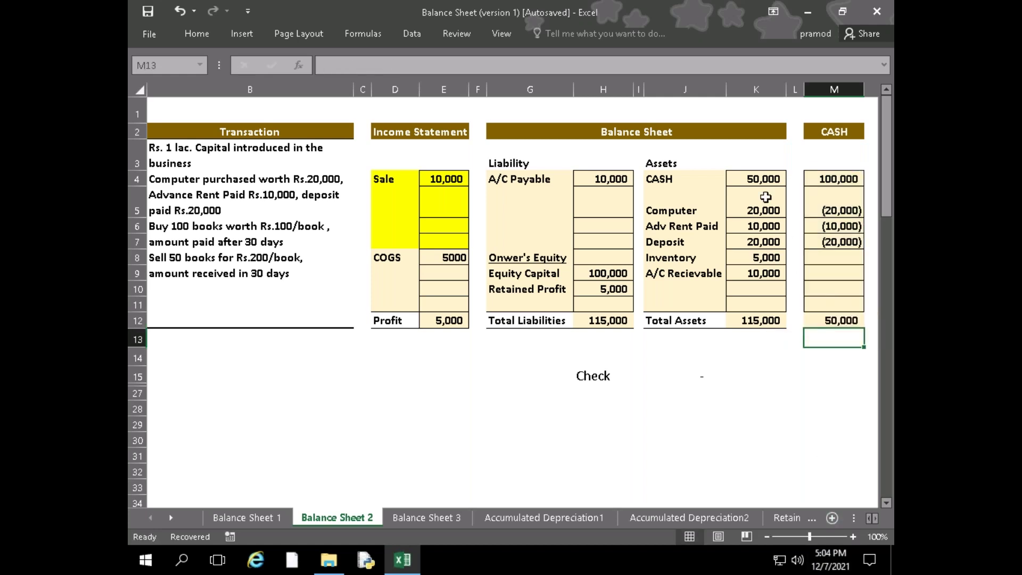
Link the Assets CASH cell K4 to =M12, showing 50,000
{"action": "left_click", "coordinate": [760, 183]}
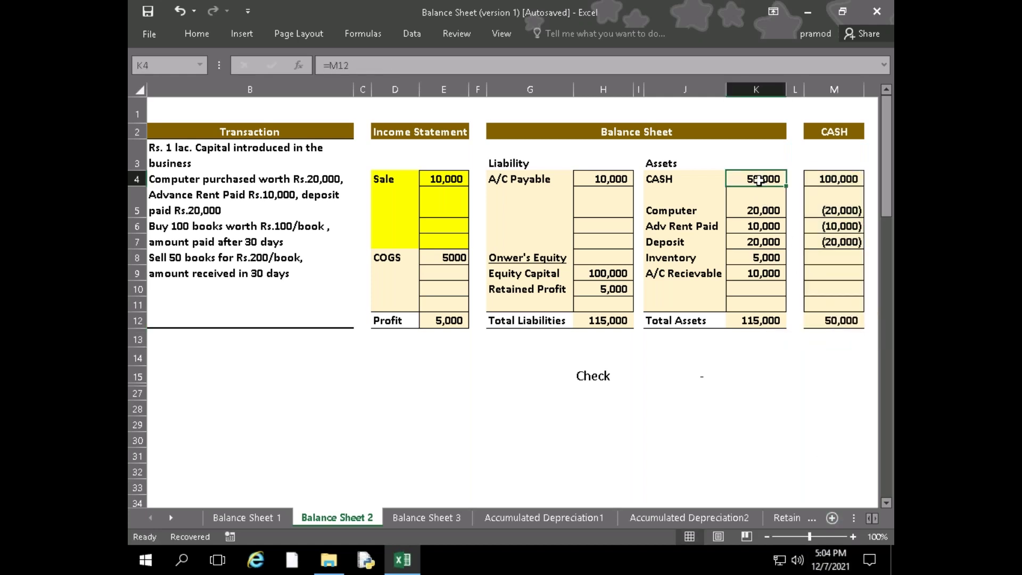
{"action": "type", "text": "="}
{"action": "left_click", "coordinate": [845, 325]}
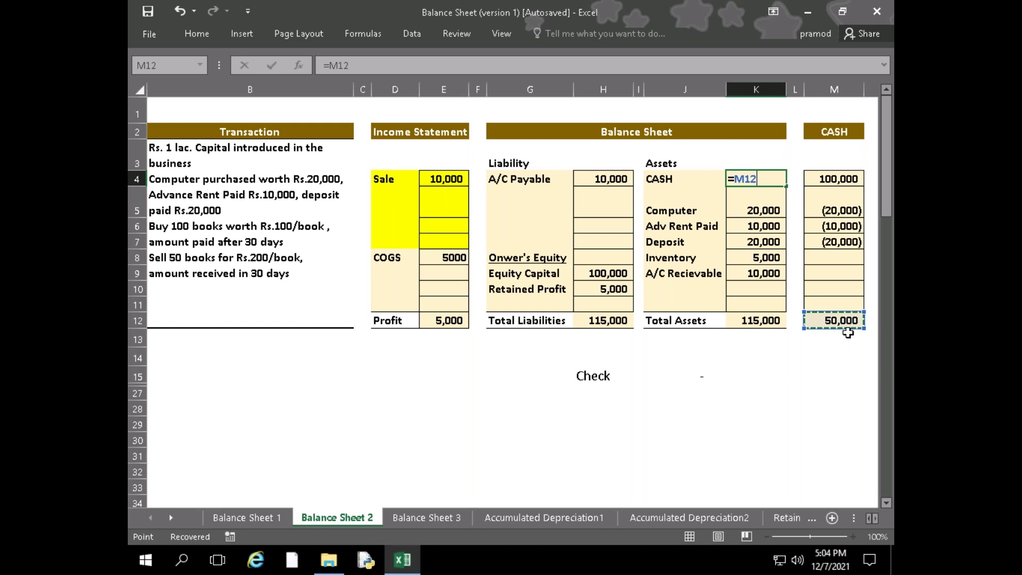
{"action": "key", "text": "Return"}
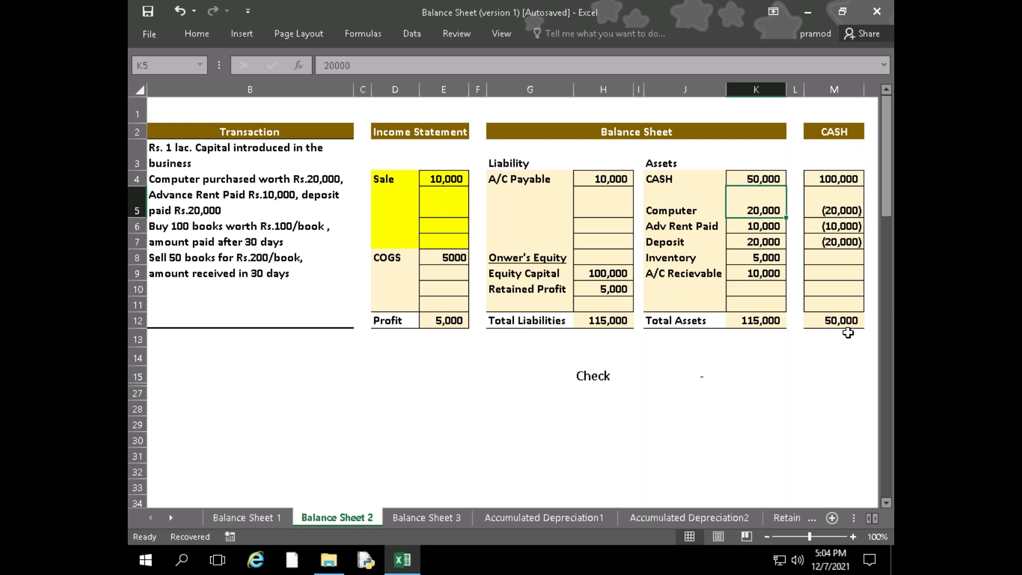
{"action": "mouse_move", "coordinate": [589, 2]}
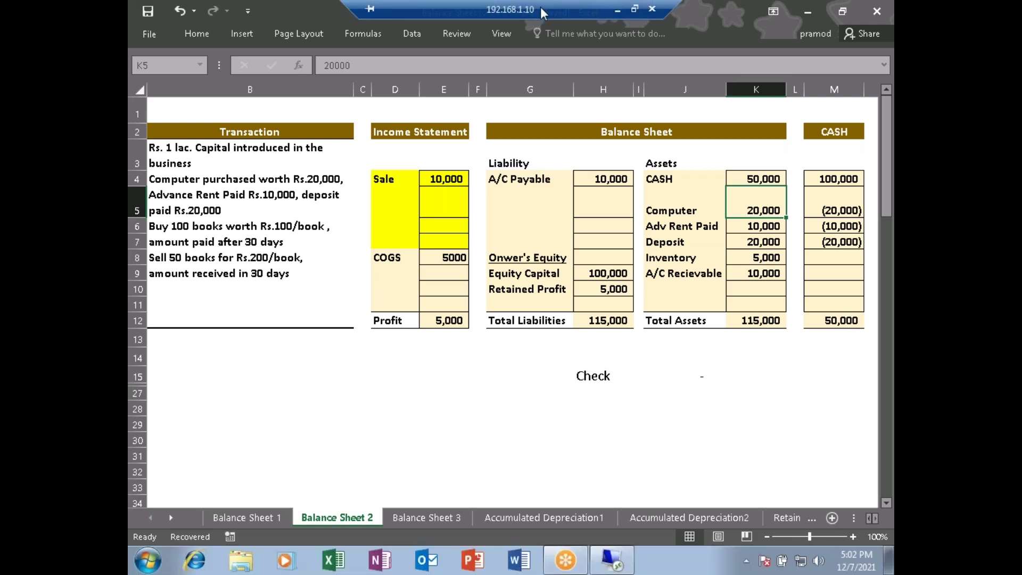
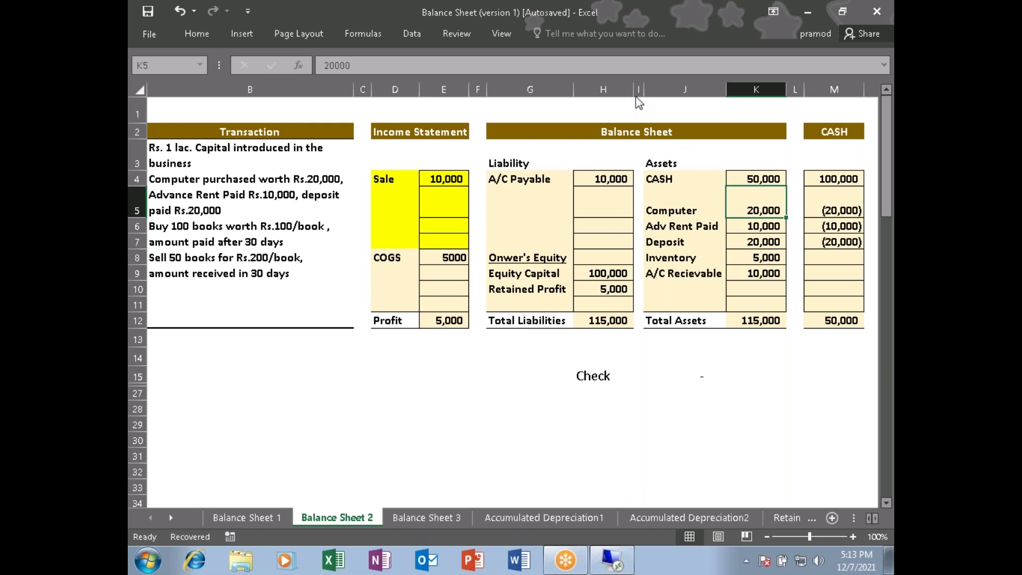
Look through the Balance Sheet 3 and Accumulated Depreciation1 sheets
{"action": "left_click", "coordinate": [434, 440]}
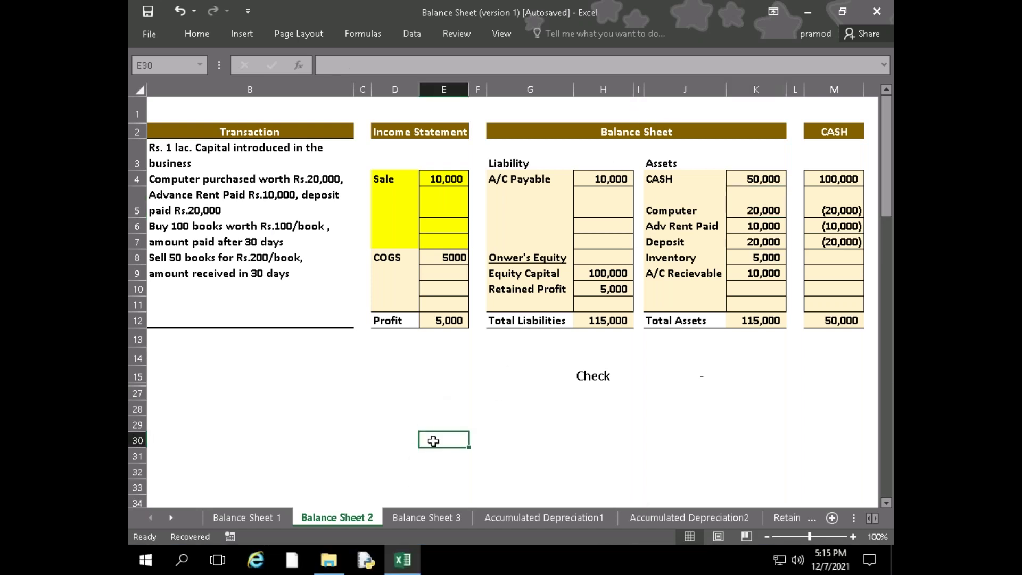
{"action": "scroll", "coordinate": [434, 441], "scroll_direction": "down", "scroll_amount": 8}
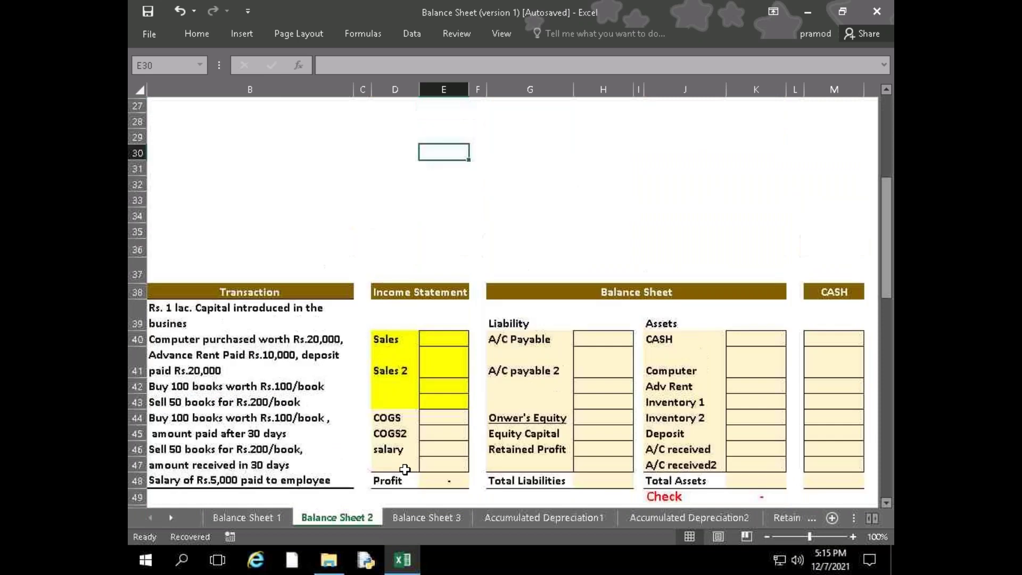
{"action": "scroll", "coordinate": [404, 469], "scroll_direction": "up", "scroll_amount": 6}
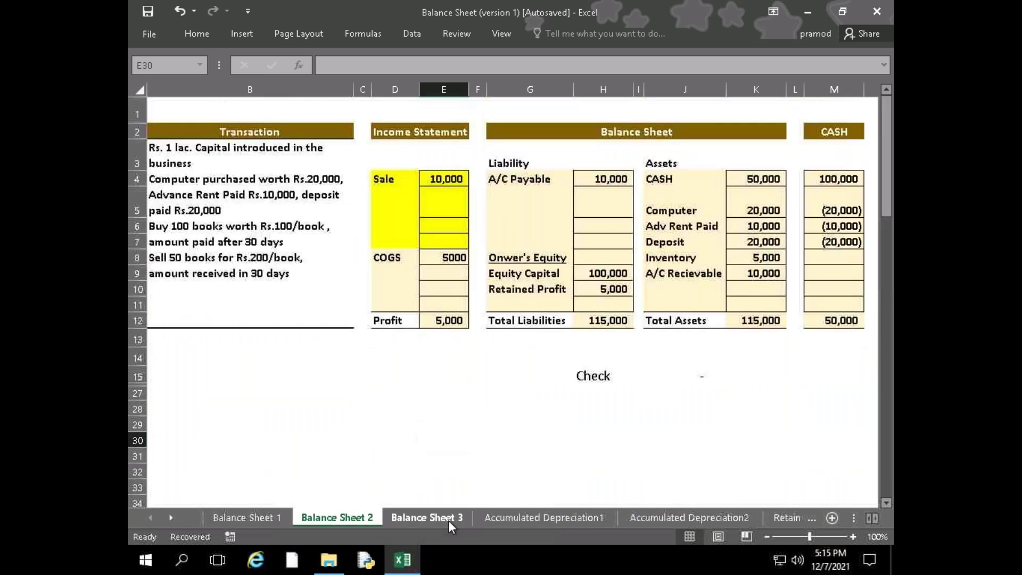
{"action": "left_click", "coordinate": [449, 523]}
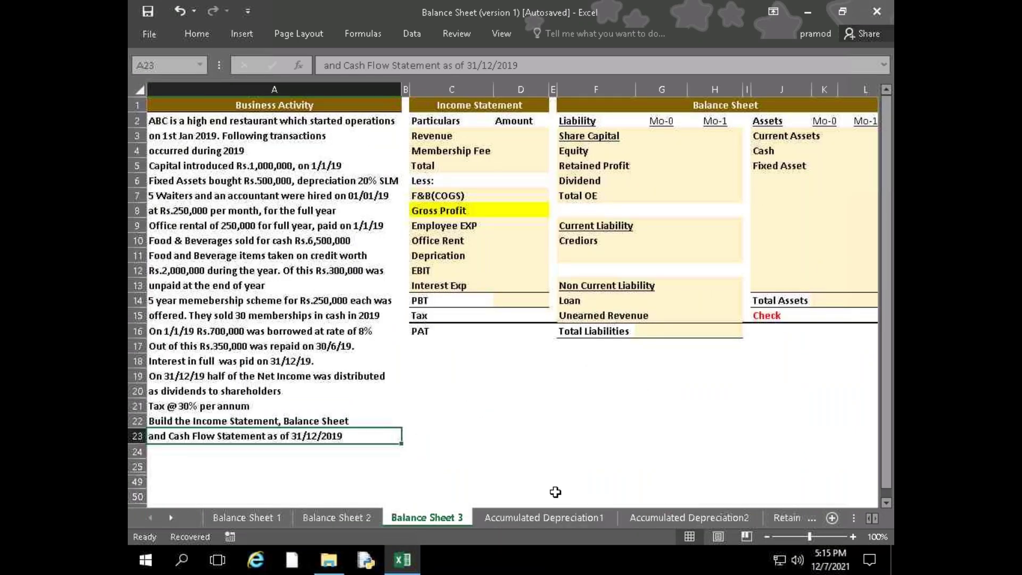
{"action": "scroll", "coordinate": [552, 460], "scroll_direction": "down", "scroll_amount": 2}
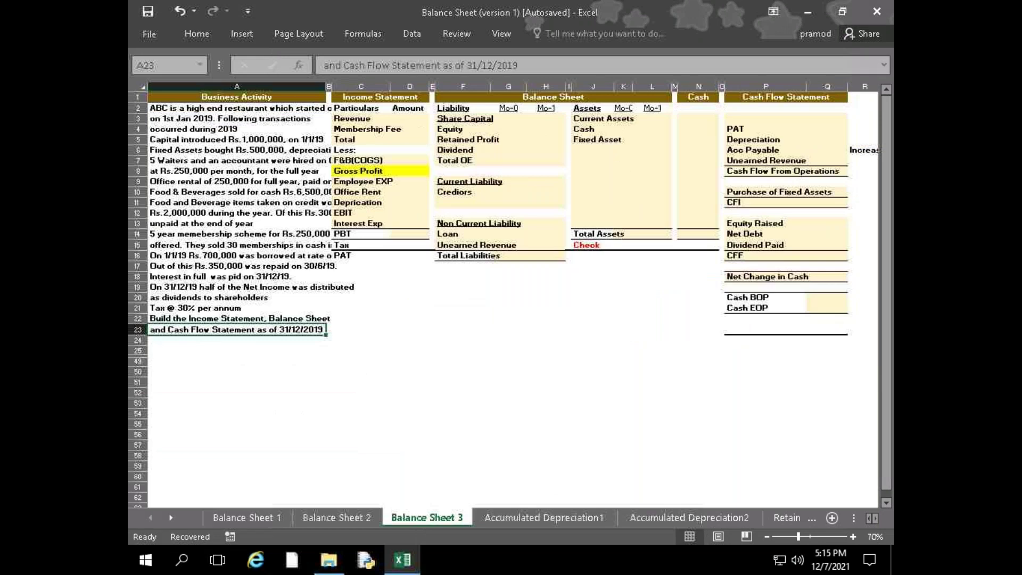
{"action": "scroll", "coordinate": [543, 459], "scroll_direction": "down", "scroll_amount": 1}
{"action": "scroll", "coordinate": [543, 459], "scroll_direction": "down", "scroll_amount": 1}
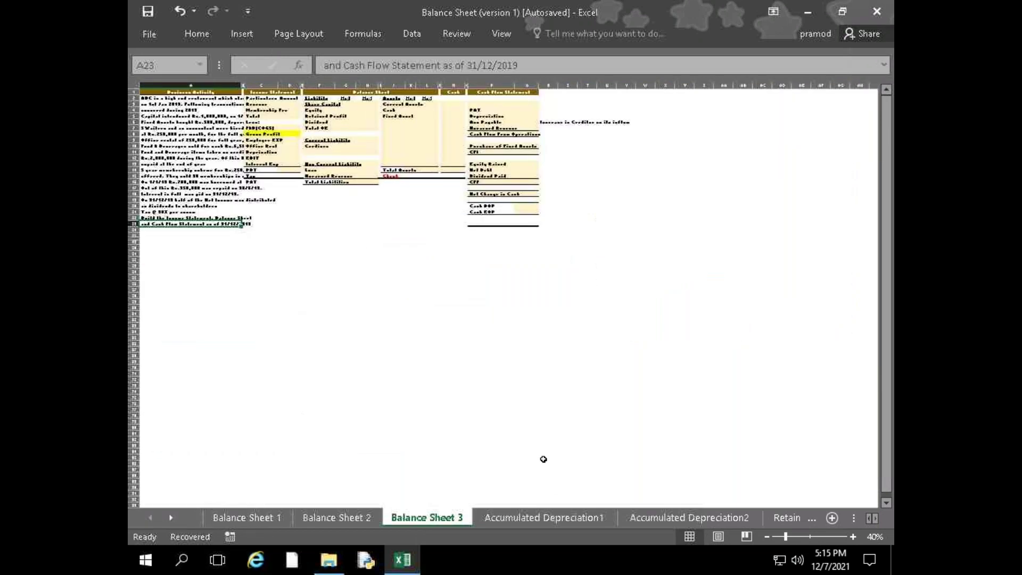
{"action": "scroll", "coordinate": [543, 459], "scroll_direction": "up", "scroll_amount": 4}
{"action": "left_click", "coordinate": [541, 515]}
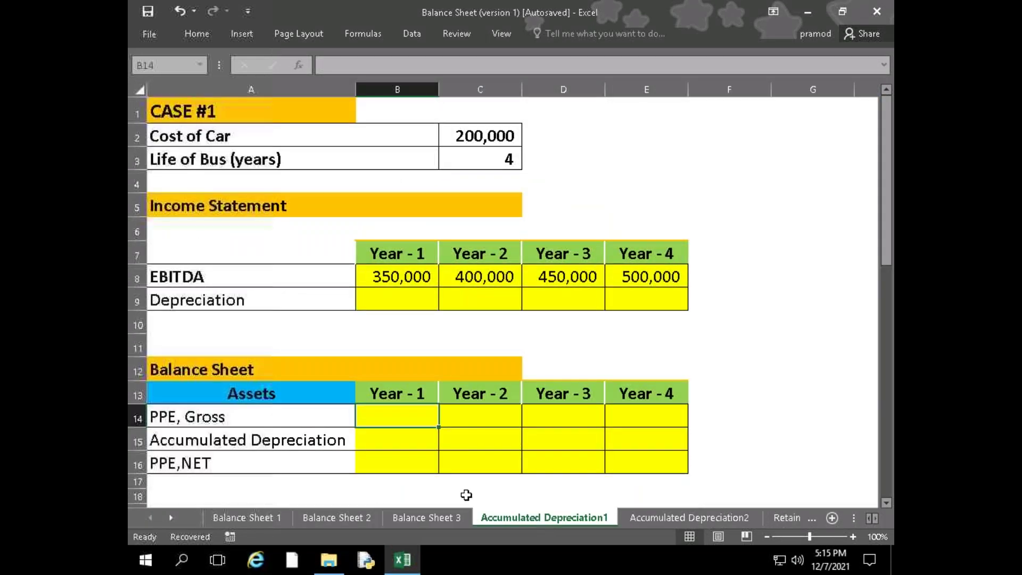
{"action": "scroll", "coordinate": [491, 494], "scroll_direction": "down", "scroll_amount": 1}
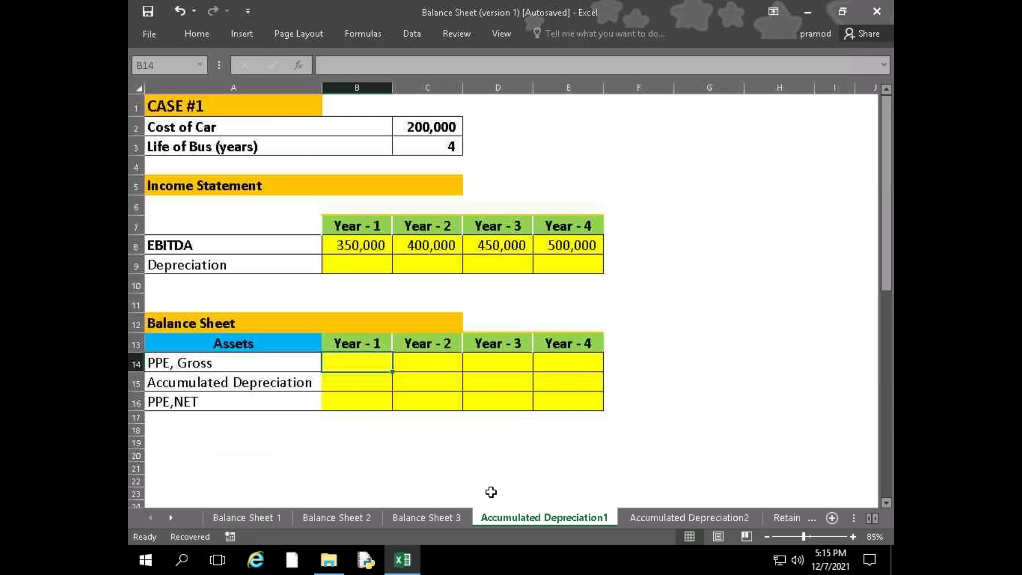
{"action": "scroll", "coordinate": [452, 470], "scroll_direction": "down", "scroll_amount": 5}
Look through Accumulated Depreciation2, Net Debt01, Net Debt02 and BS, then select A35 on Accumulated Depreciation1
{"action": "left_click", "coordinate": [630, 518]}
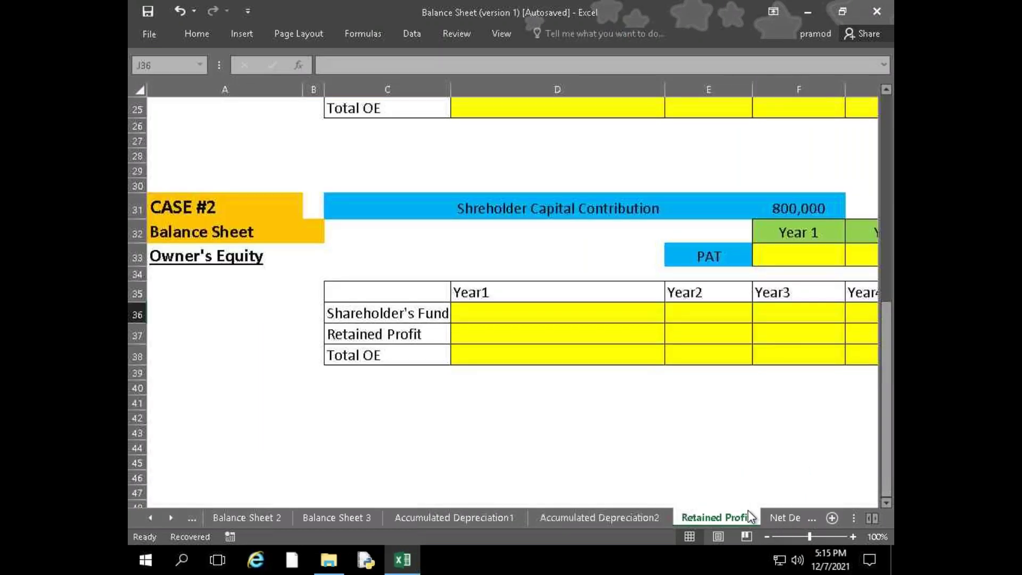
{"action": "scroll", "coordinate": [724, 464], "scroll_direction": "up", "scroll_amount": 1}
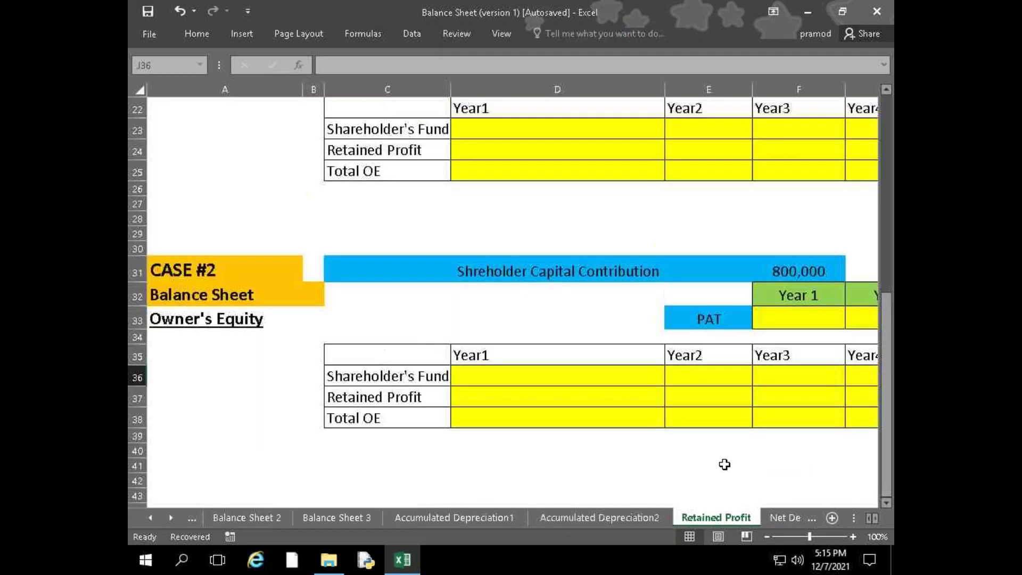
{"action": "scroll", "coordinate": [724, 464], "scroll_direction": "up", "scroll_amount": 7}
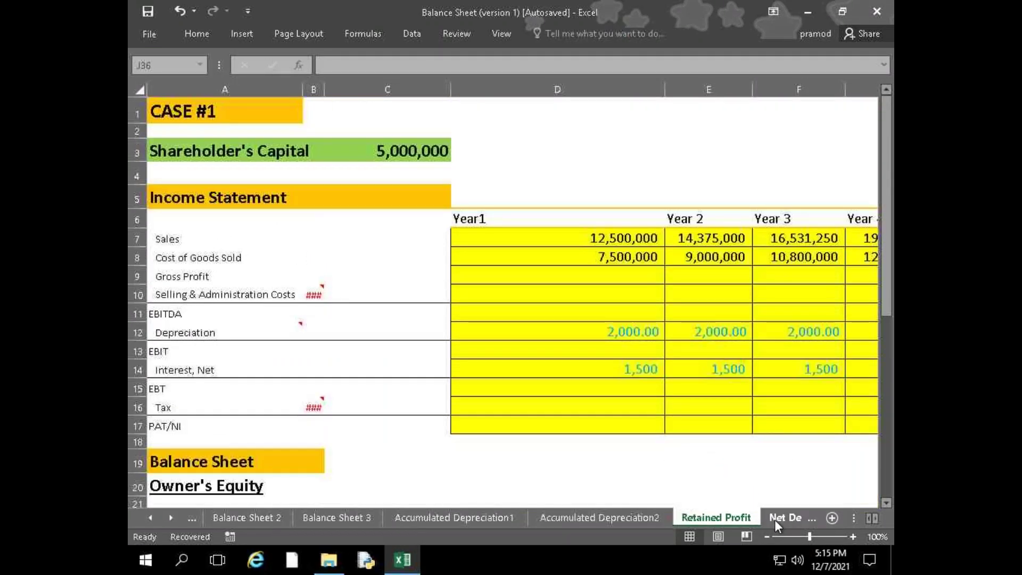
{"action": "left_click", "coordinate": [775, 518]}
{"action": "left_click", "coordinate": [759, 518]}
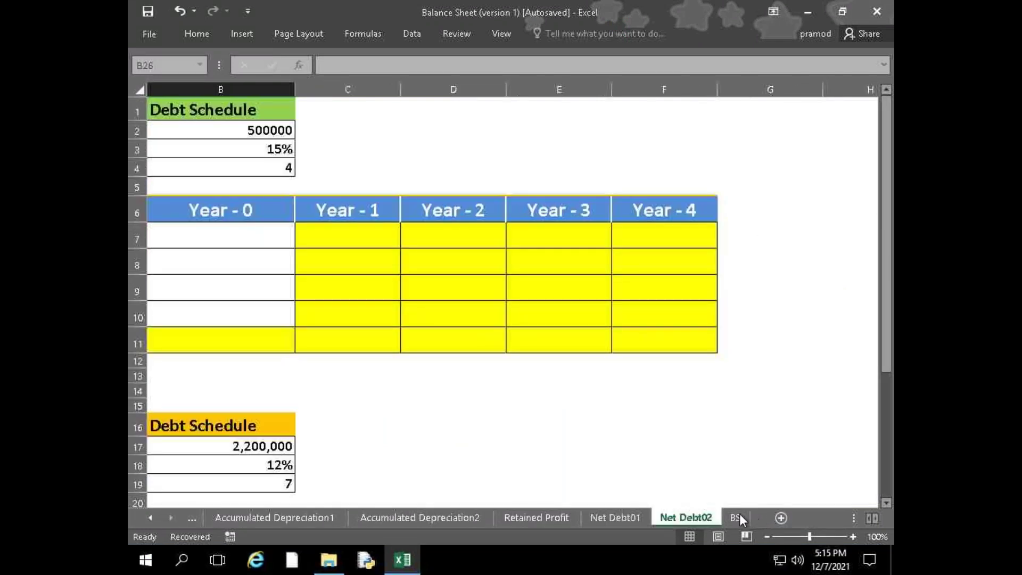
{"action": "left_click", "coordinate": [743, 517]}
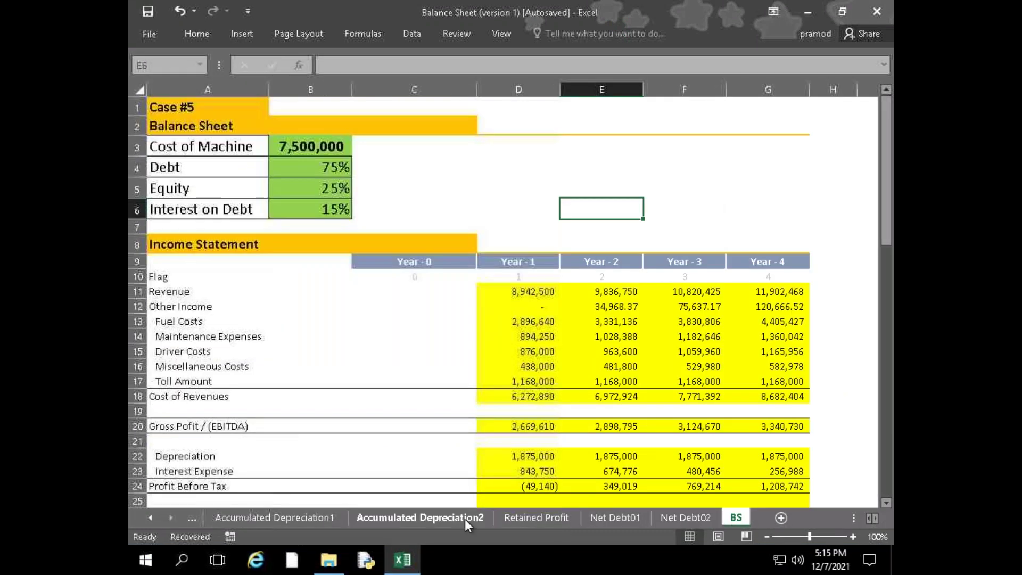
{"action": "left_click", "coordinate": [274, 518]}
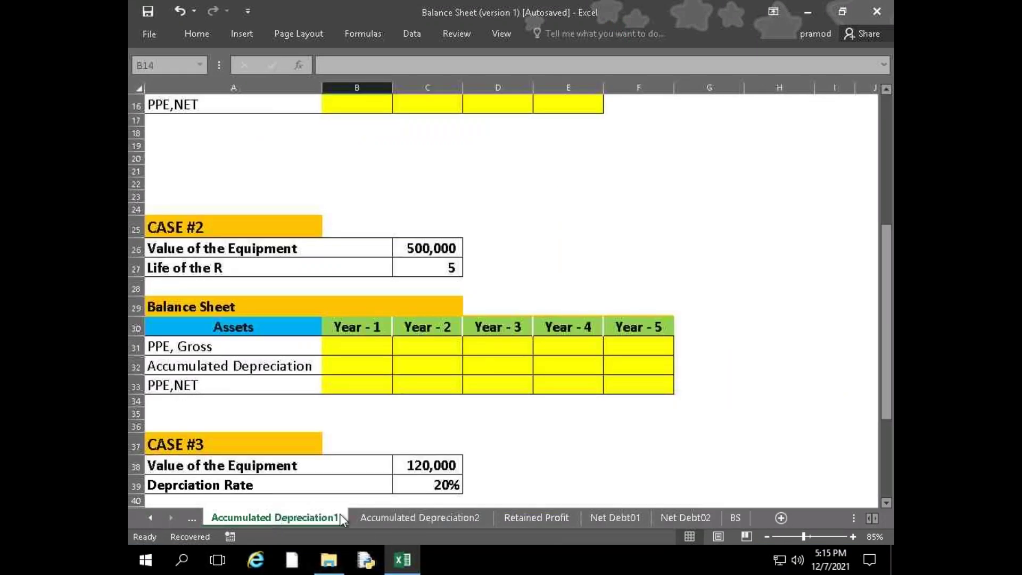
{"action": "left_click", "coordinate": [196, 414]}
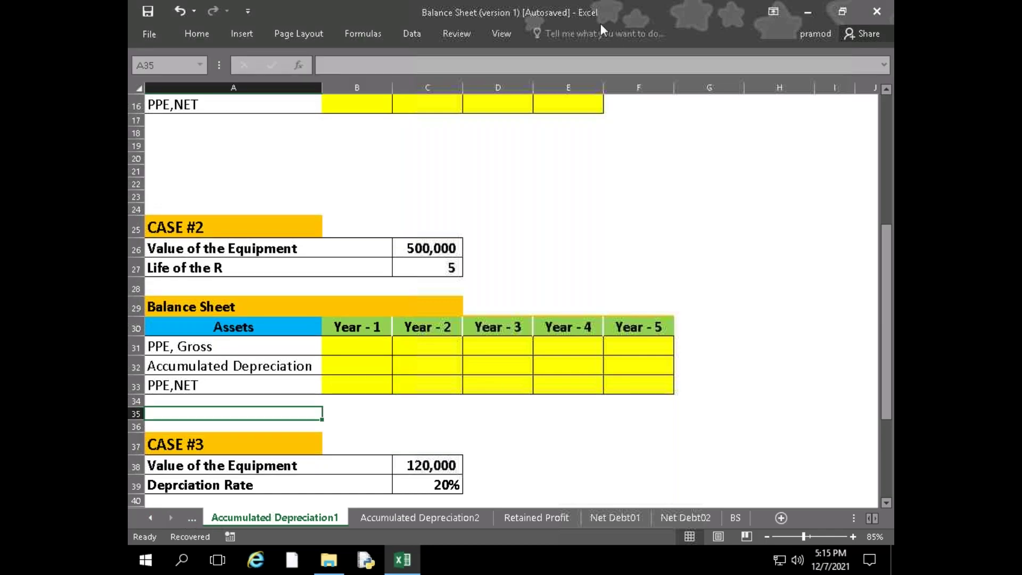
{"action": "scroll", "coordinate": [362, 366], "scroll_direction": "up", "scroll_amount": 5}
{"action": "scroll", "coordinate": [362, 366], "scroll_direction": "down", "scroll_amount": 7}
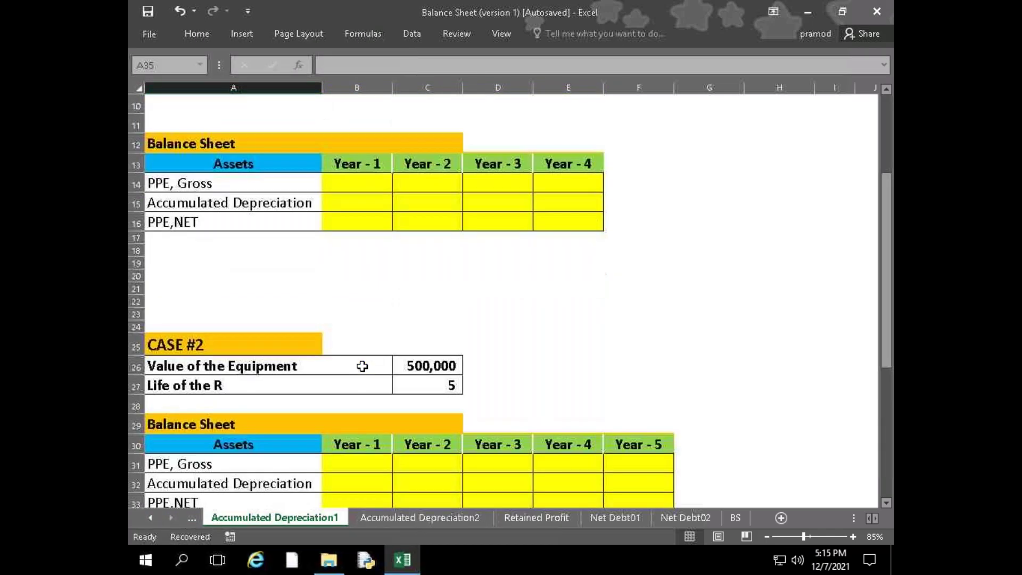
{"action": "scroll", "coordinate": [362, 366], "scroll_direction": "up", "scroll_amount": 7}
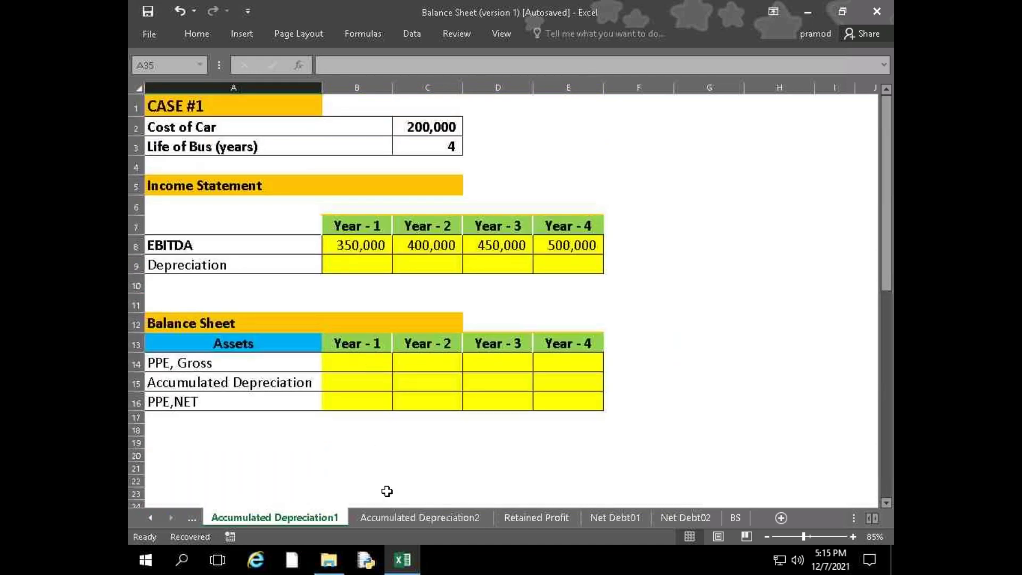
Compare the Accumulated Depreciation2 sheet with Accumulated Depreciation1
{"action": "left_click", "coordinate": [416, 519]}
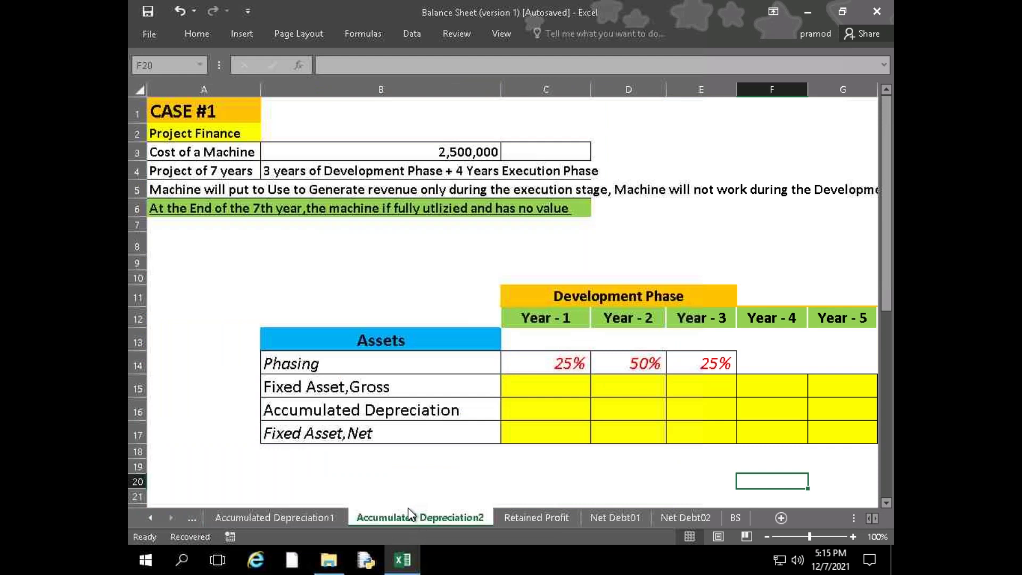
{"action": "left_click", "coordinate": [310, 516]}
{"action": "scroll", "coordinate": [332, 500], "scroll_direction": "down", "scroll_amount": 9}
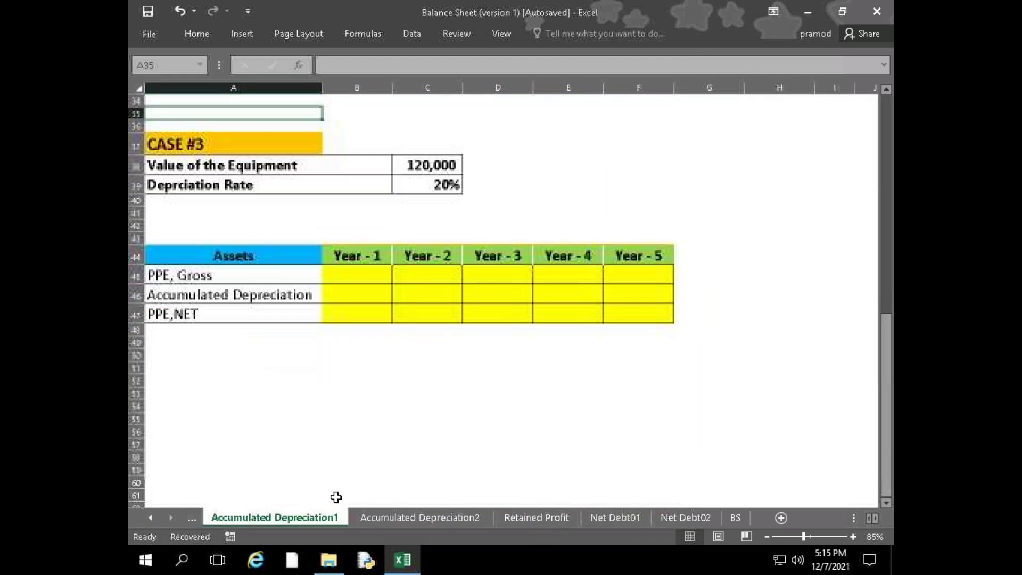
{"action": "scroll", "coordinate": [334, 498], "scroll_direction": "up", "scroll_amount": 5}
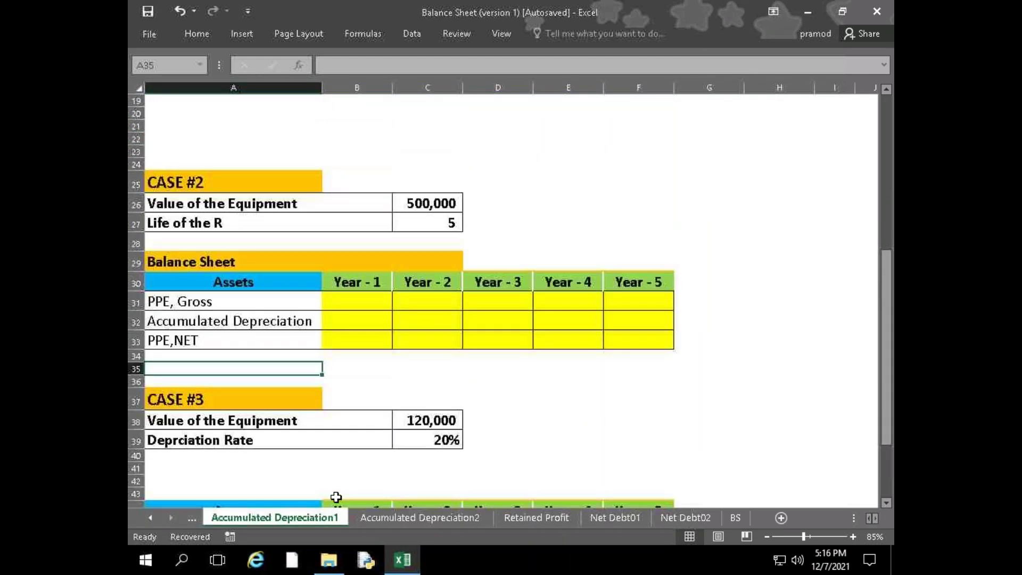
{"action": "scroll", "coordinate": [336, 497], "scroll_direction": "up", "scroll_amount": 6}
Review Accumulated Depreciation2, Retained Profit, Net Debt01 and Net Debt02, ending on Accumulated Depreciation1
{"action": "left_click", "coordinate": [405, 521]}
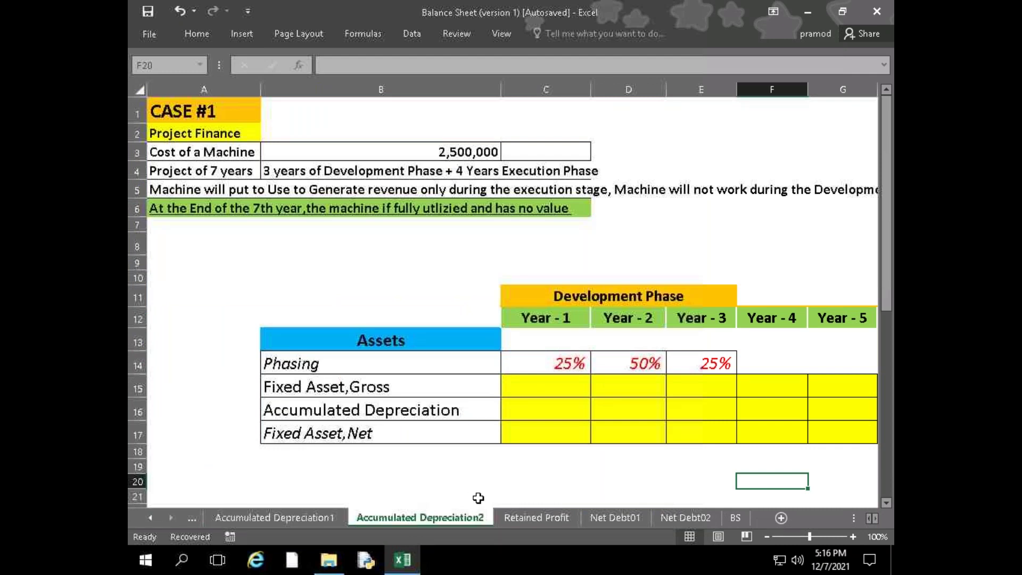
{"action": "left_click", "coordinate": [553, 519]}
{"action": "scroll", "coordinate": [490, 484], "scroll_direction": "down", "scroll_amount": 2}
{"action": "scroll", "coordinate": [453, 464], "scroll_direction": "up", "scroll_amount": 2}
{"action": "scroll", "coordinate": [453, 464], "scroll_direction": "down", "scroll_amount": 8}
{"action": "left_click", "coordinate": [612, 520]}
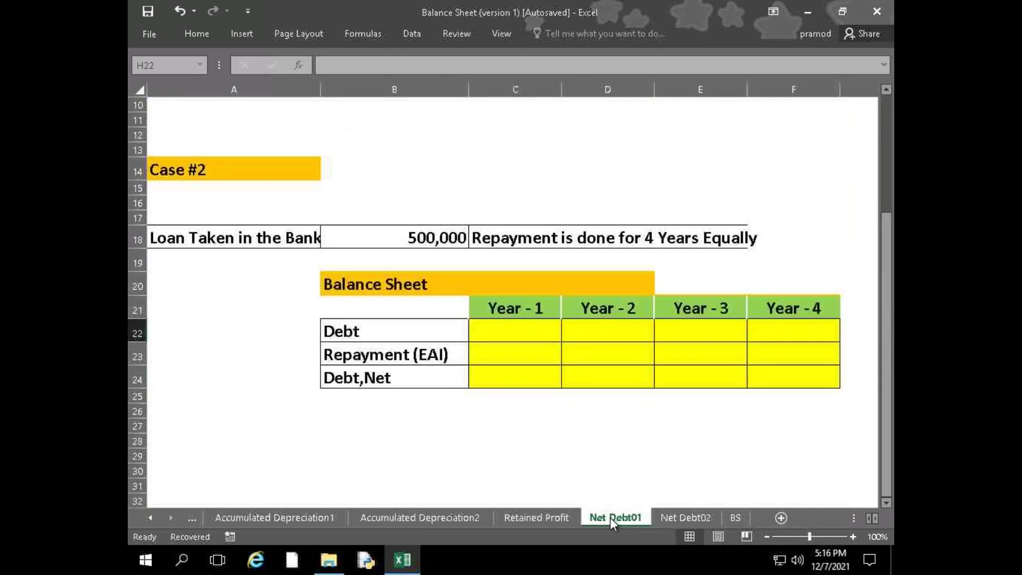
{"action": "scroll", "coordinate": [610, 518], "scroll_direction": "up", "scroll_amount": 1}
{"action": "scroll", "coordinate": [598, 483], "scroll_direction": "up", "scroll_amount": 2}
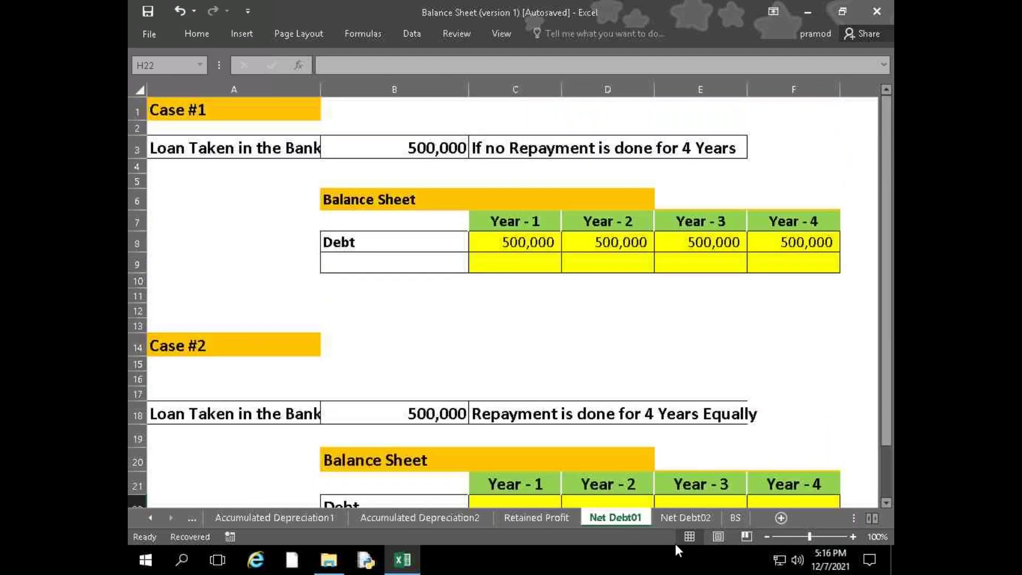
{"action": "left_click", "coordinate": [684, 519]}
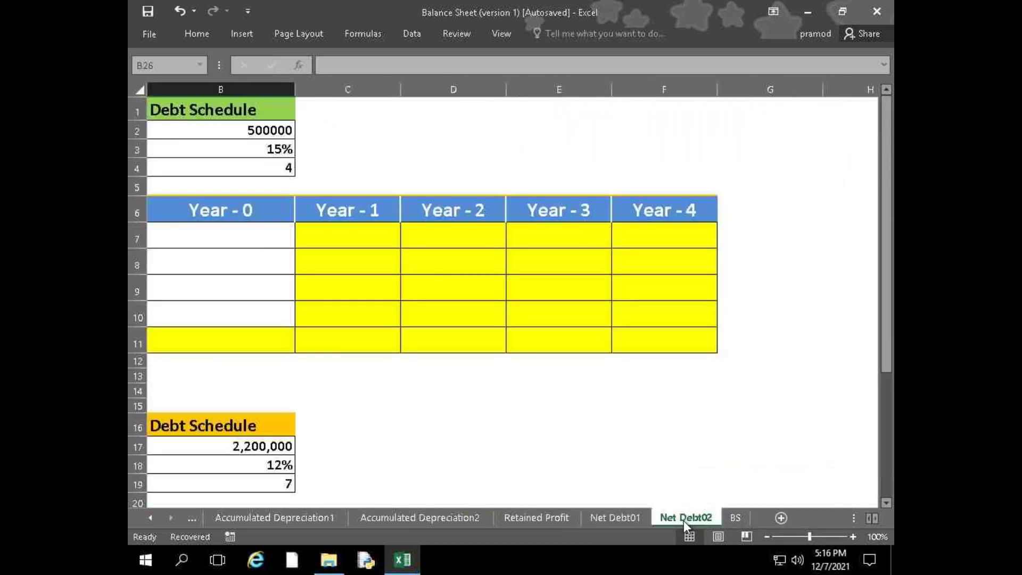
{"action": "left_click", "coordinate": [251, 521]}
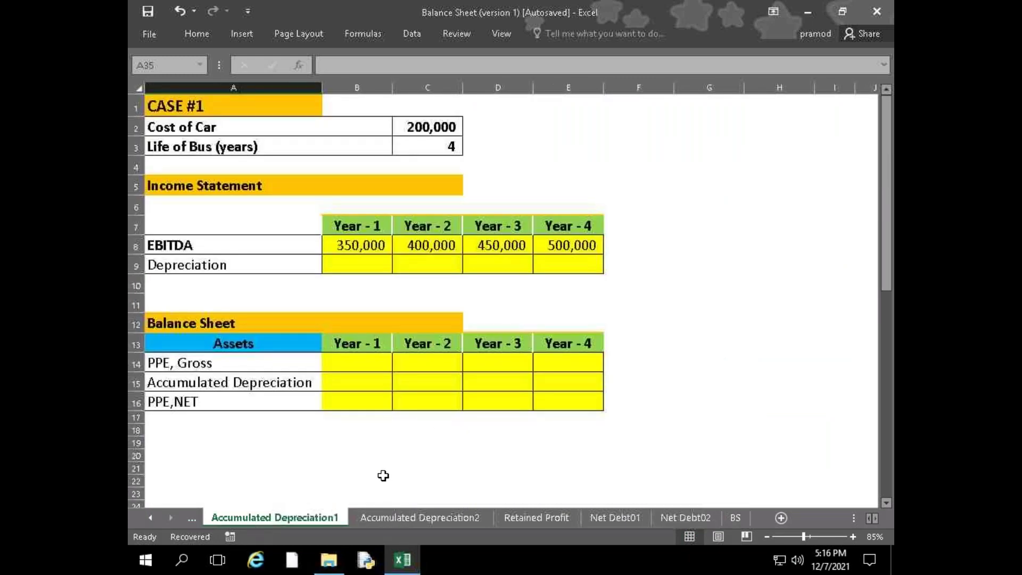
{"action": "scroll", "coordinate": [231, 453], "scroll_direction": "down", "scroll_amount": 1}
{"action": "scroll", "coordinate": [231, 453], "scroll_direction": "up", "scroll_amount": 1}
{"action": "left_click", "coordinate": [360, 270]}
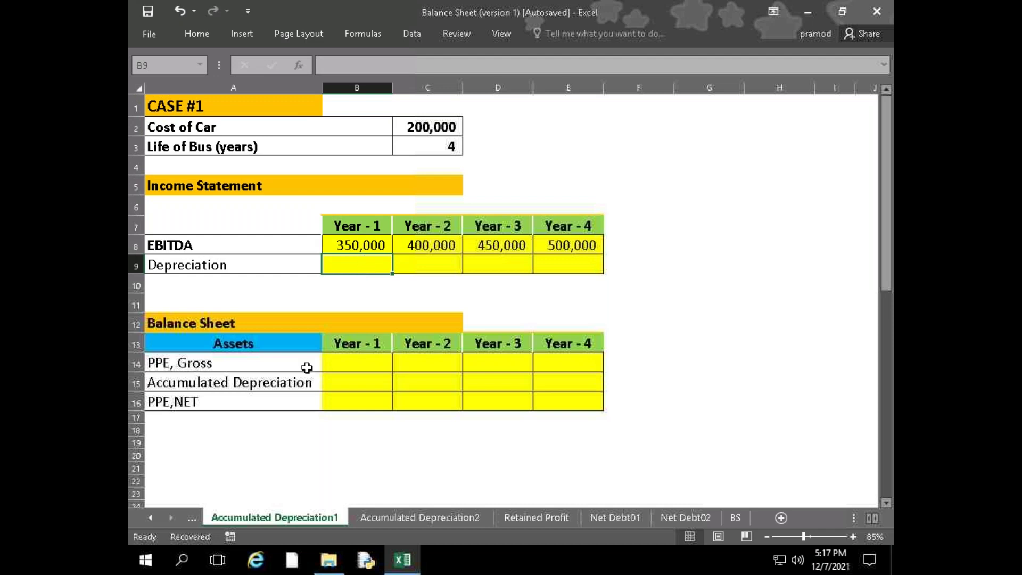
{"action": "left_click", "coordinate": [356, 249]}
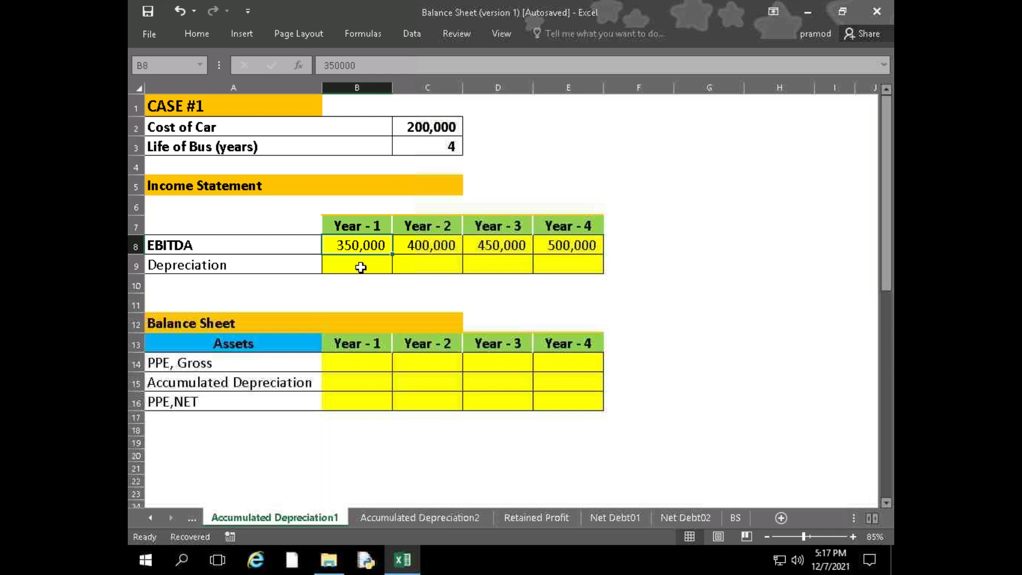
{"action": "left_click", "coordinate": [361, 268]}
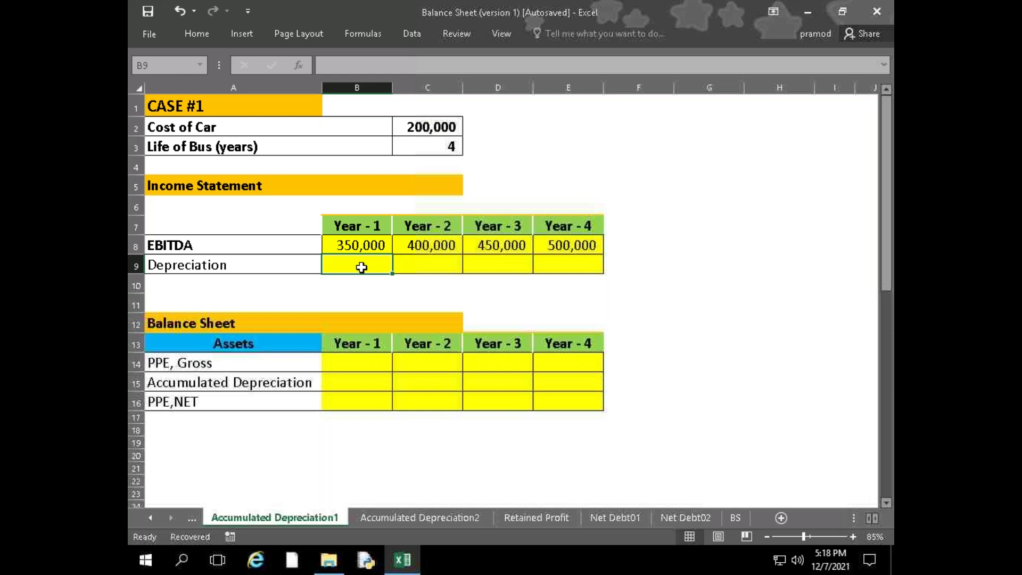
{"action": "type", "text": "="}
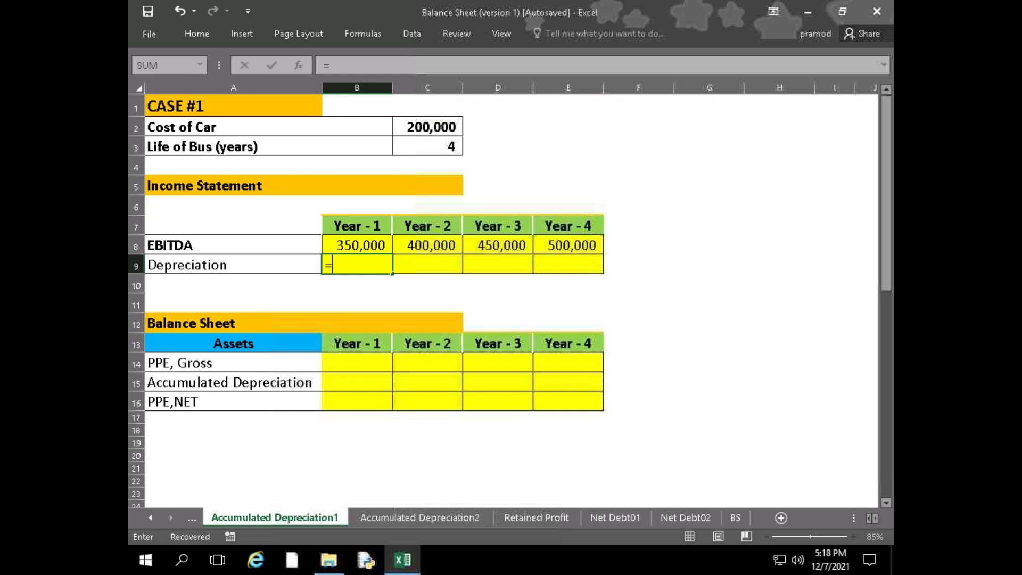
Enter =200000/4 in B9 and fill the 50000 depreciation through E9
{"action": "type", "text": "20000"}
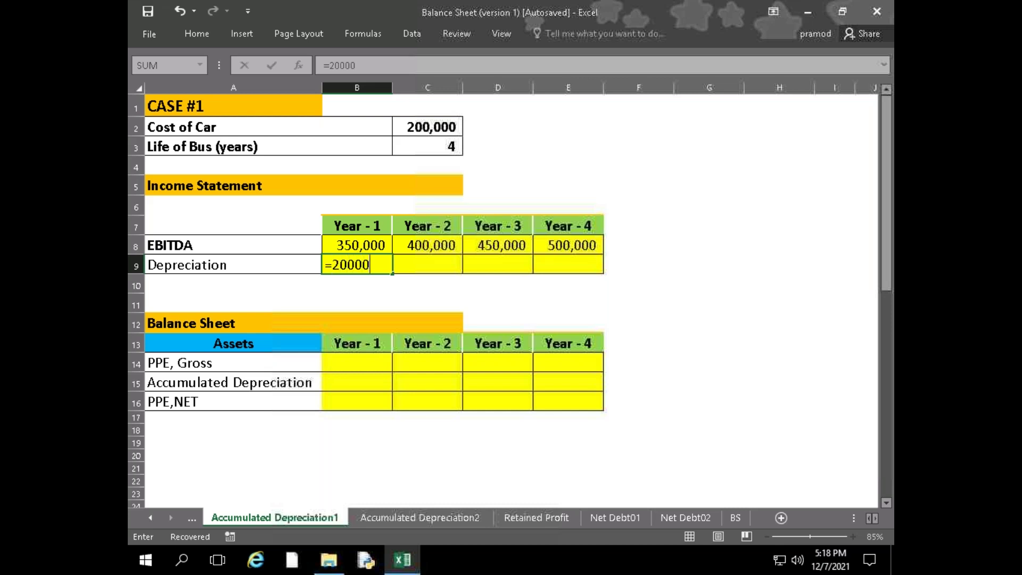
{"action": "type", "text": "0/4"}
{"action": "key", "text": "Return"}
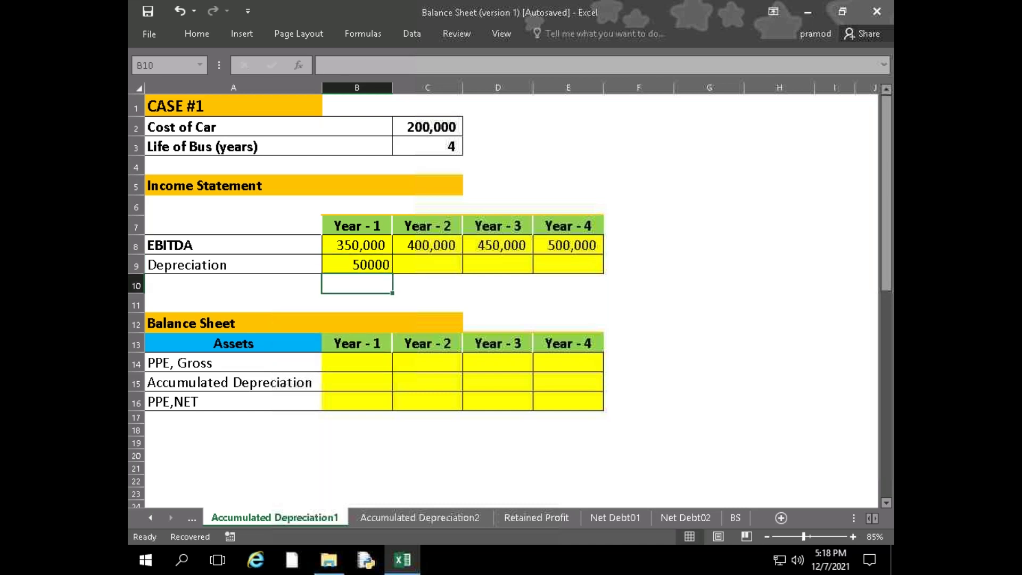
{"action": "left_click", "coordinate": [363, 265]}
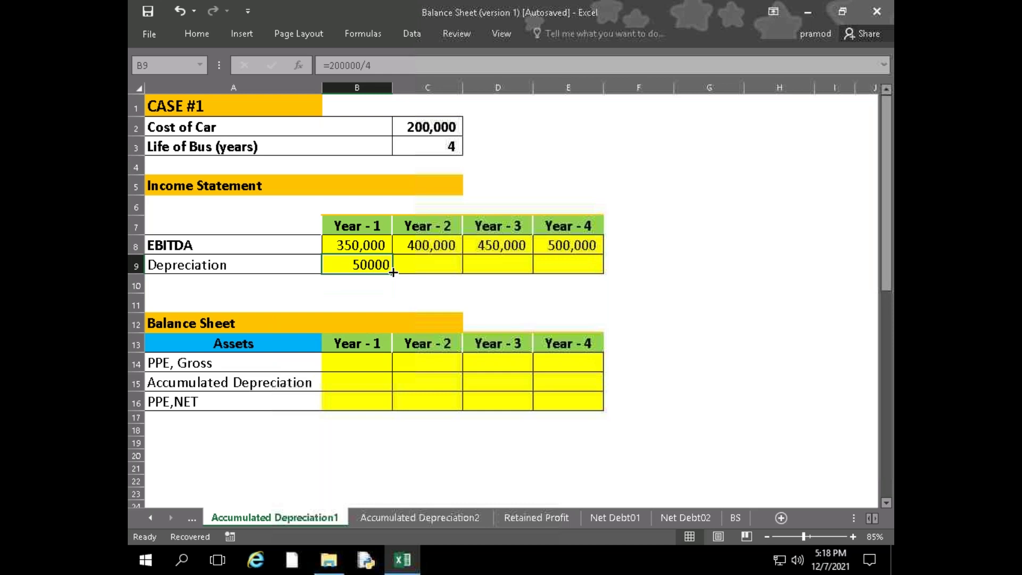
{"action": "left_click_drag", "start_coordinate": [393, 273], "coordinate": [586, 296]}
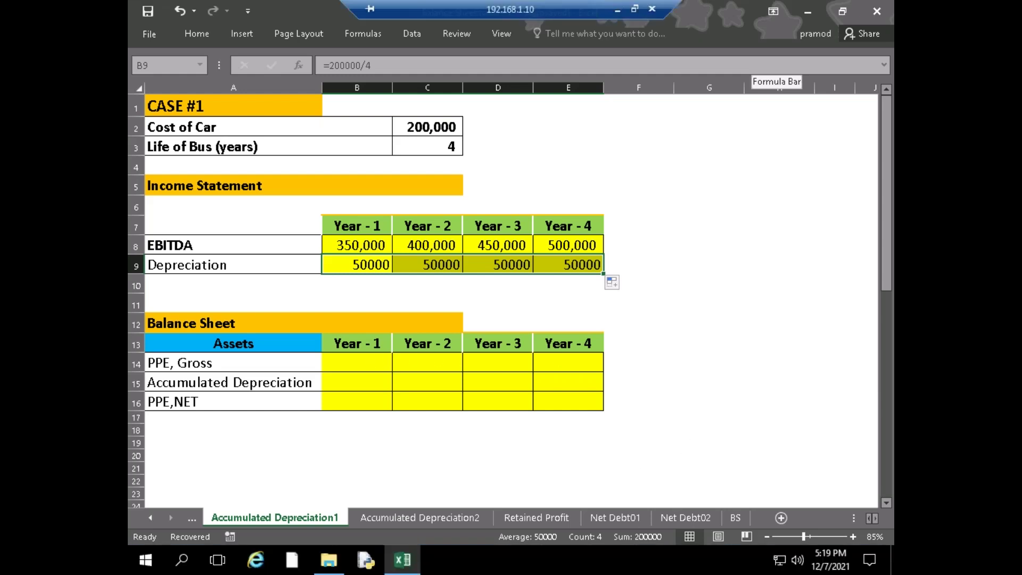
Enter 200000 as PPE, Gross in B14 and copy it across to E14
{"action": "left_click", "coordinate": [356, 362]}
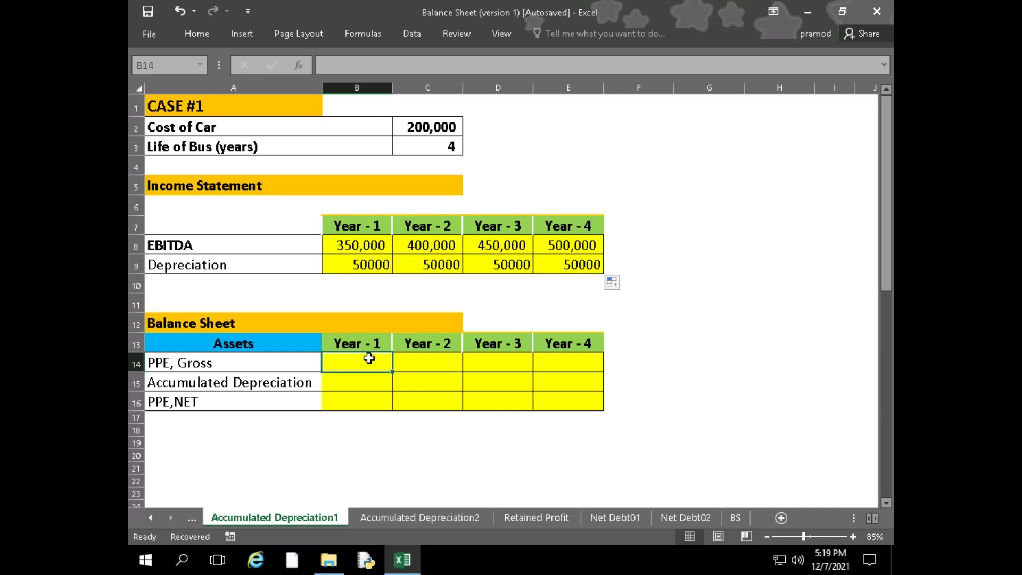
{"action": "type", "text": "20000"}
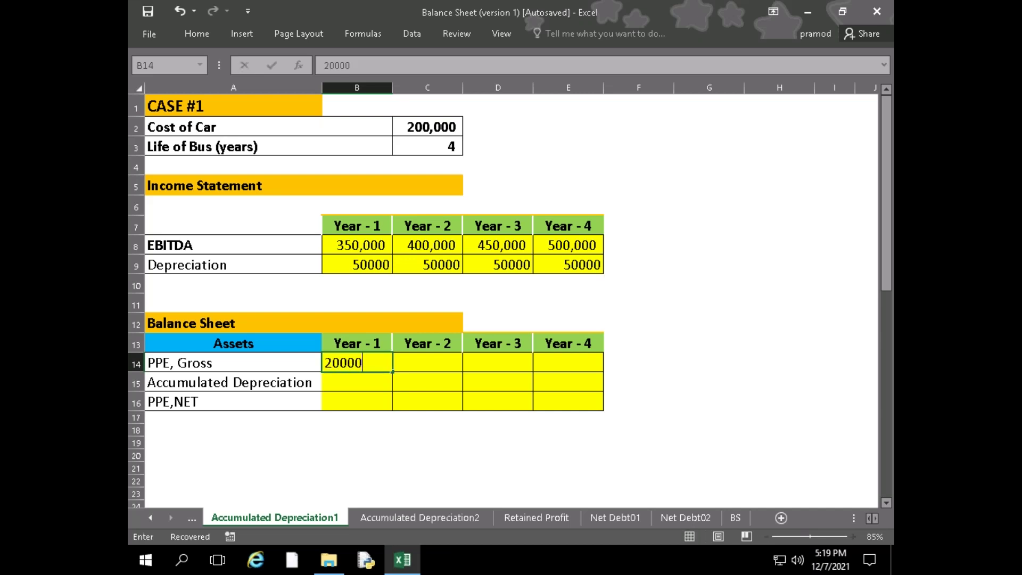
{"action": "type", "text": "0"}
{"action": "left_click", "coordinate": [378, 362]}
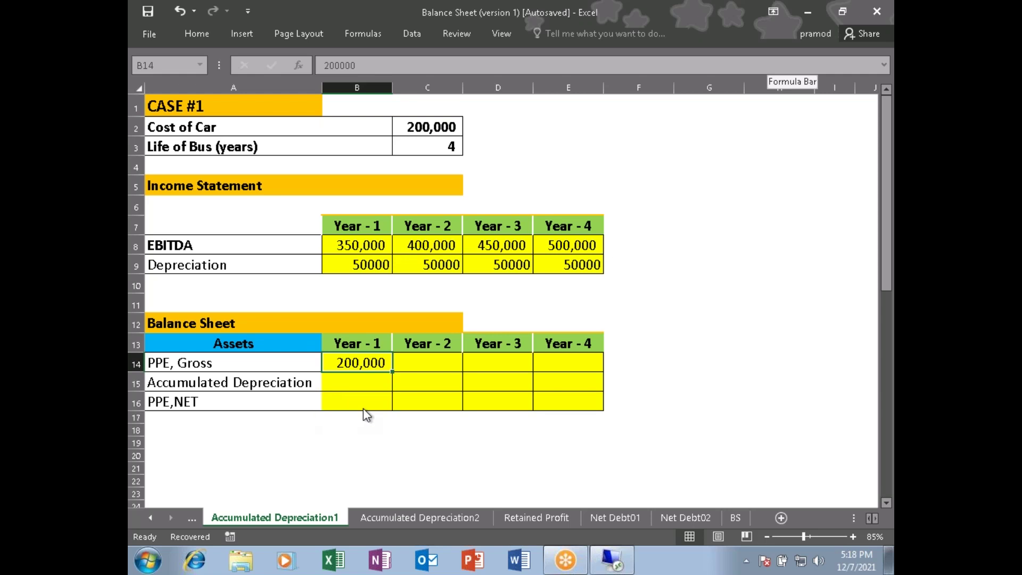
{"action": "left_click_drag", "start_coordinate": [391, 371], "coordinate": [581, 372]}
{"action": "left_click", "coordinate": [347, 388]}
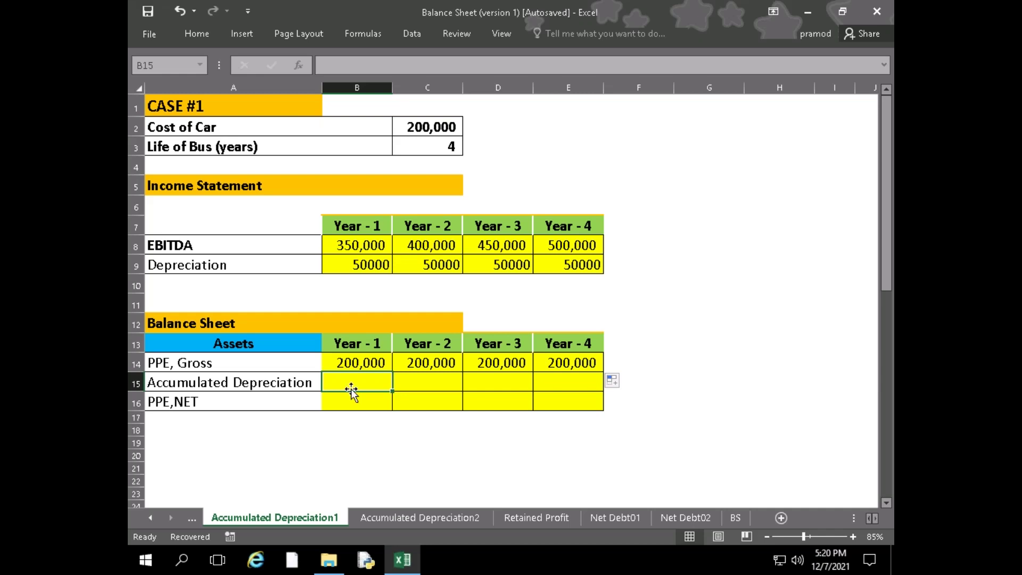
{"action": "left_click", "coordinate": [360, 368]}
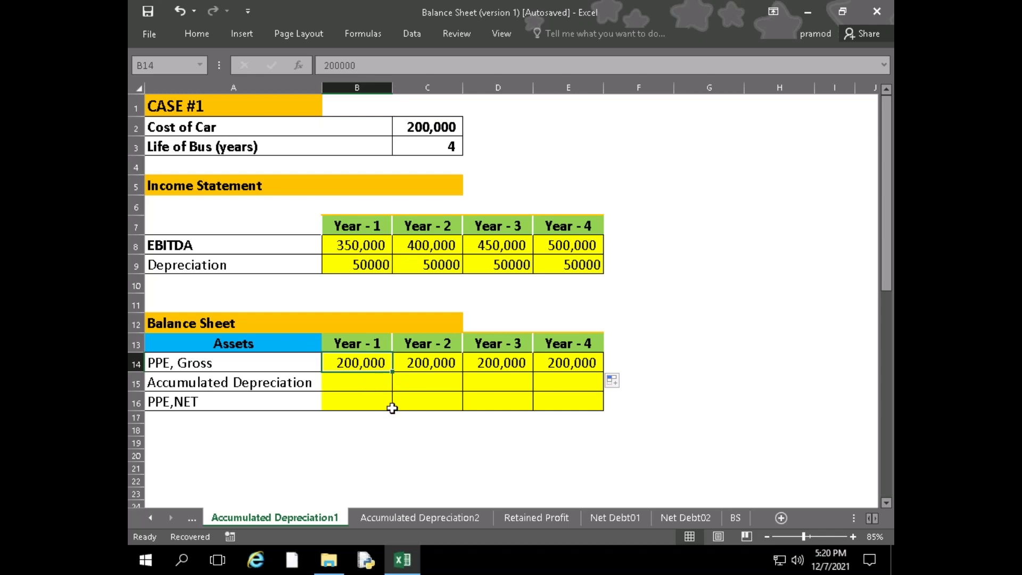
Set B15 to =B14/4 for 50,000 Year-1 accumulated depreciation, then start the C15 formula
{"action": "left_click", "coordinate": [370, 380]}
{"action": "type", "text": "="}
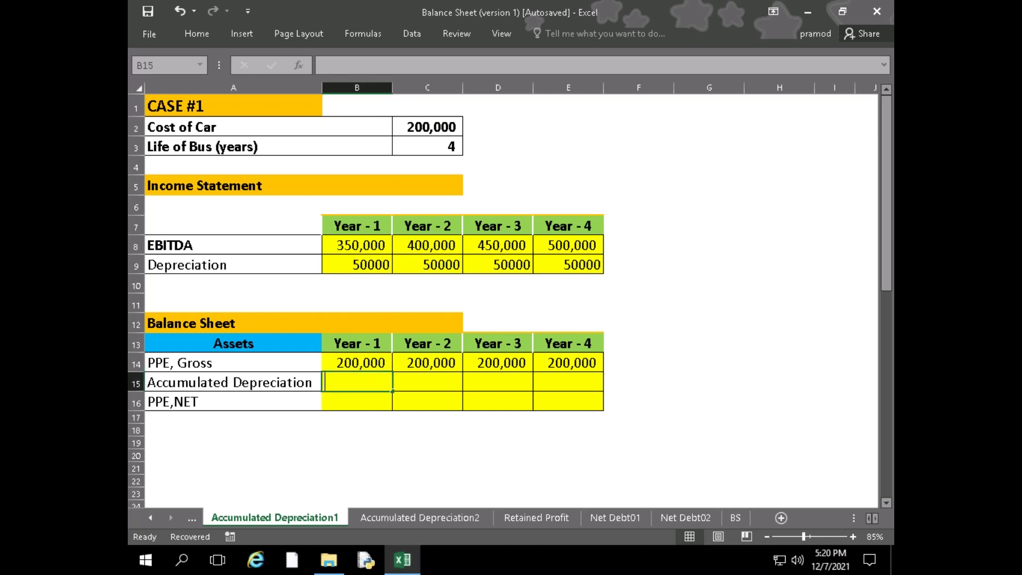
{"action": "key", "text": "Up"}
{"action": "type", "text": "/4"}
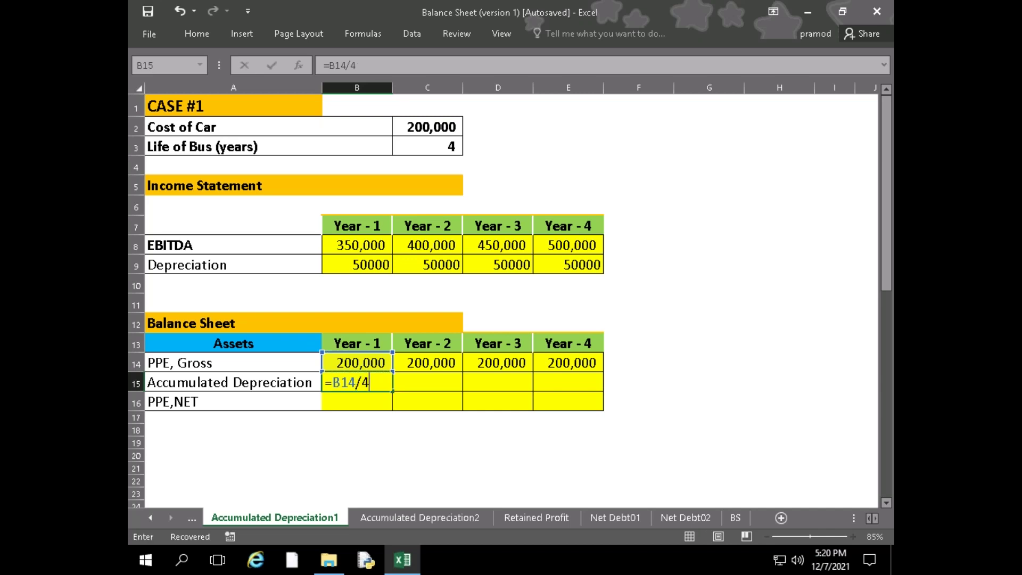
{"action": "key", "text": "Return"}
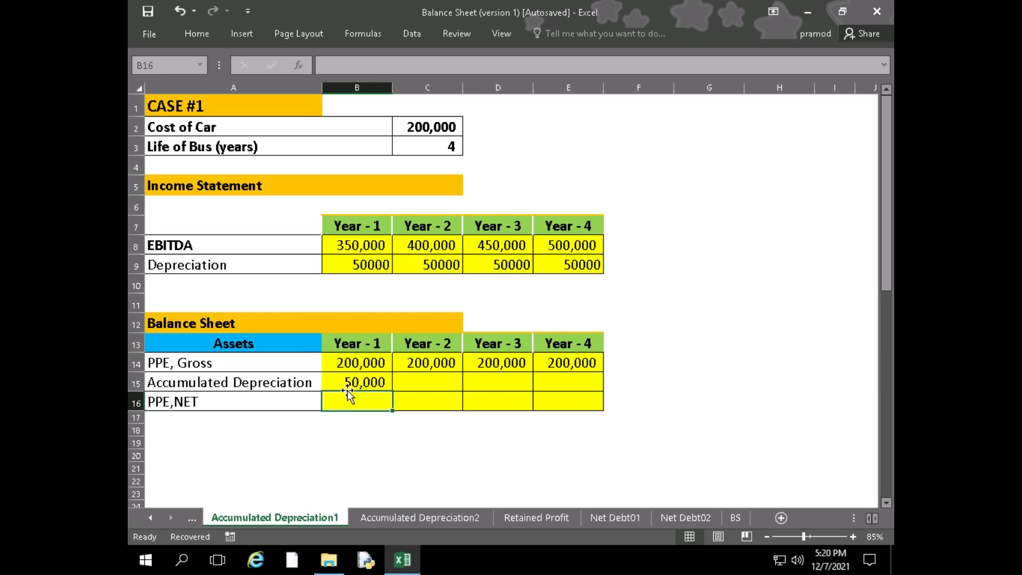
{"action": "left_click", "coordinate": [439, 383]}
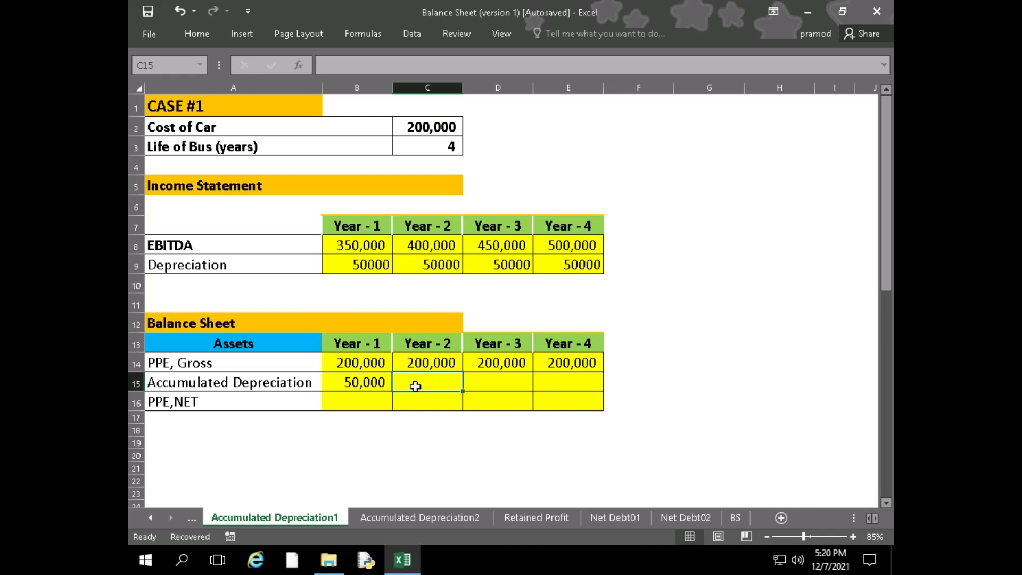
{"action": "type", "text": "="}
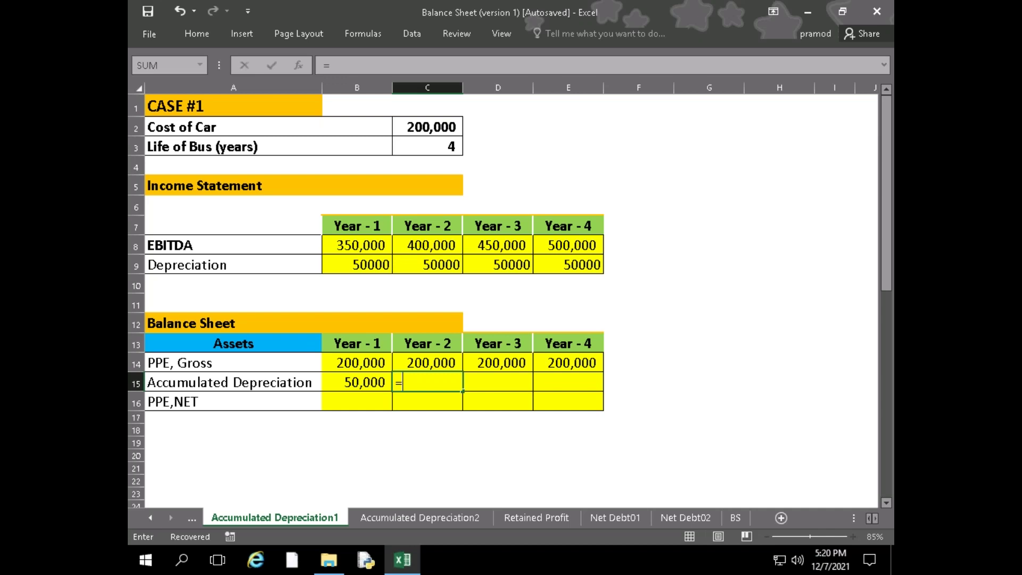
Enter =C14/4+B15 in C15 and fill it to E15, giving 100,000, 150,000 and 200,000
{"action": "key", "text": "Up"}
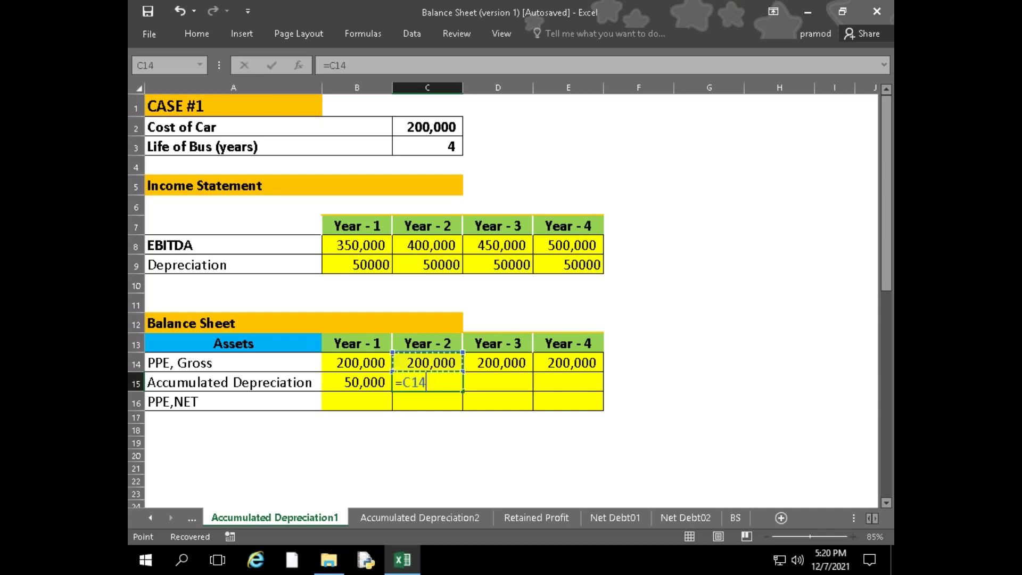
{"action": "type", "text": "/4+"}
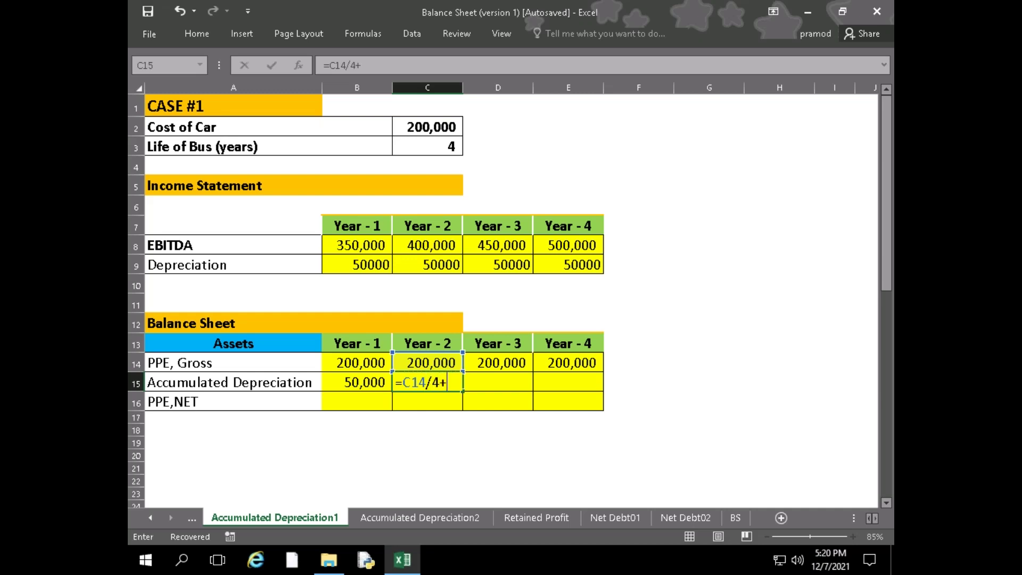
{"action": "left_click", "coordinate": [360, 382]}
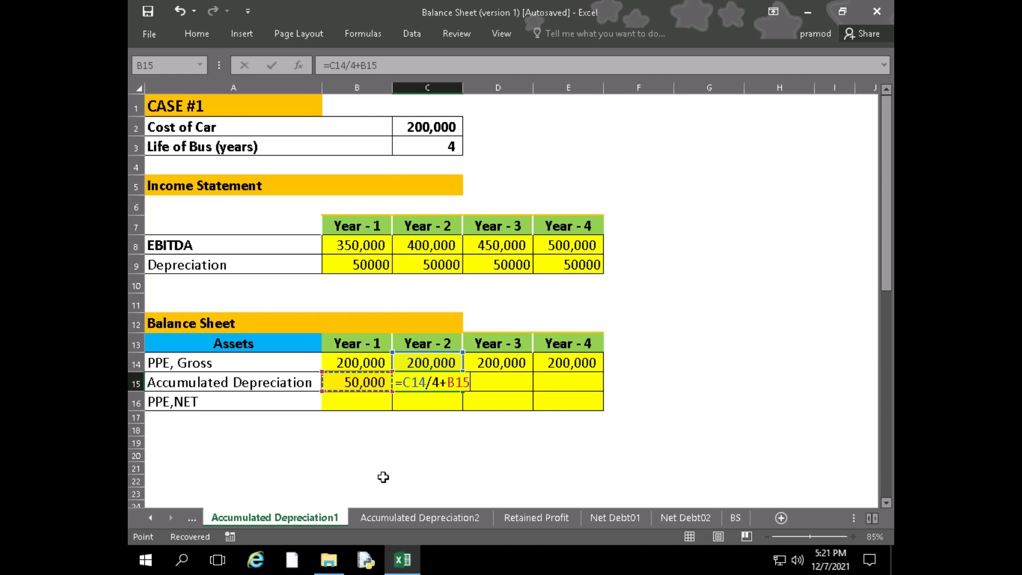
{"action": "key", "text": "Return"}
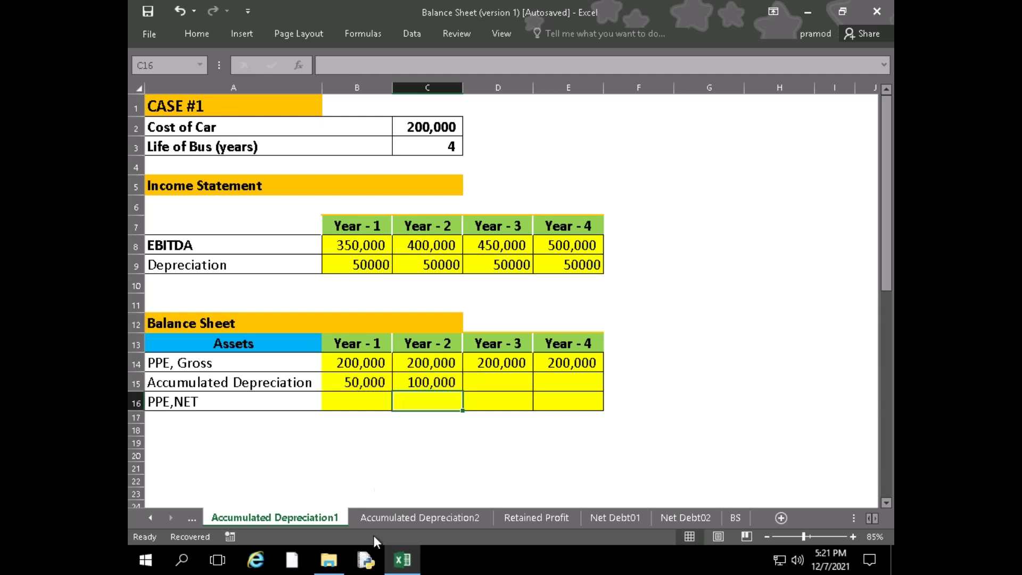
{"action": "left_click", "coordinate": [451, 385]}
{"action": "left_click_drag", "start_coordinate": [462, 391], "coordinate": [591, 392]}
{"action": "left_click", "coordinate": [687, 397]}
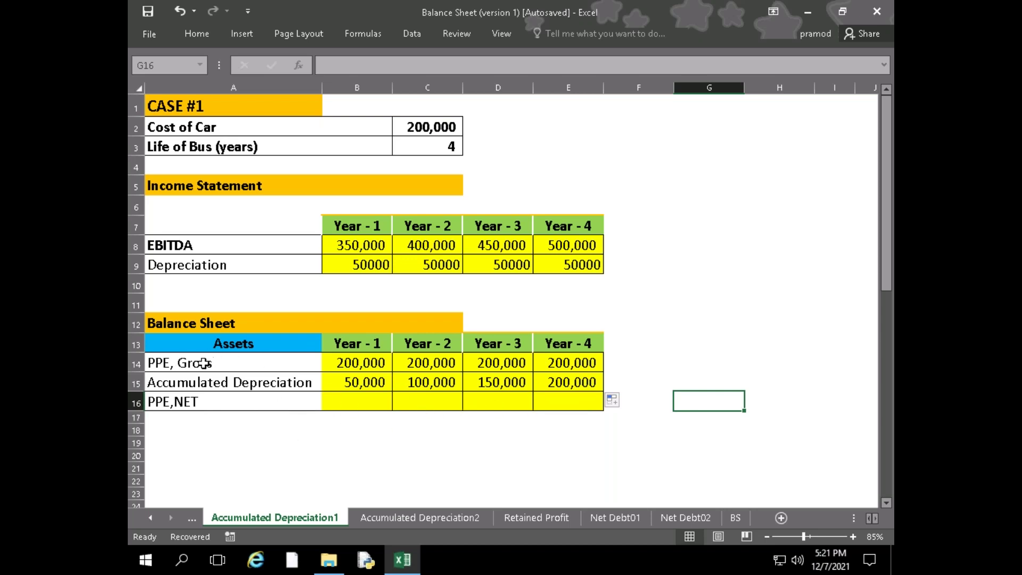
{"action": "left_click", "coordinate": [366, 368]}
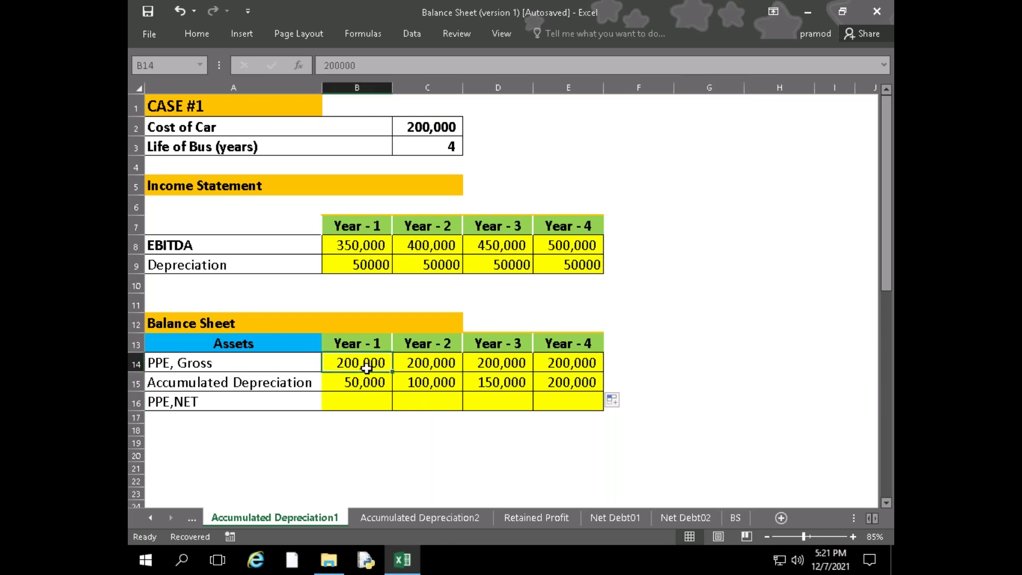
Review the B15 and C15 accumulated depreciation formulas and the Year-4 value in E15
{"action": "left_click", "coordinate": [343, 389]}
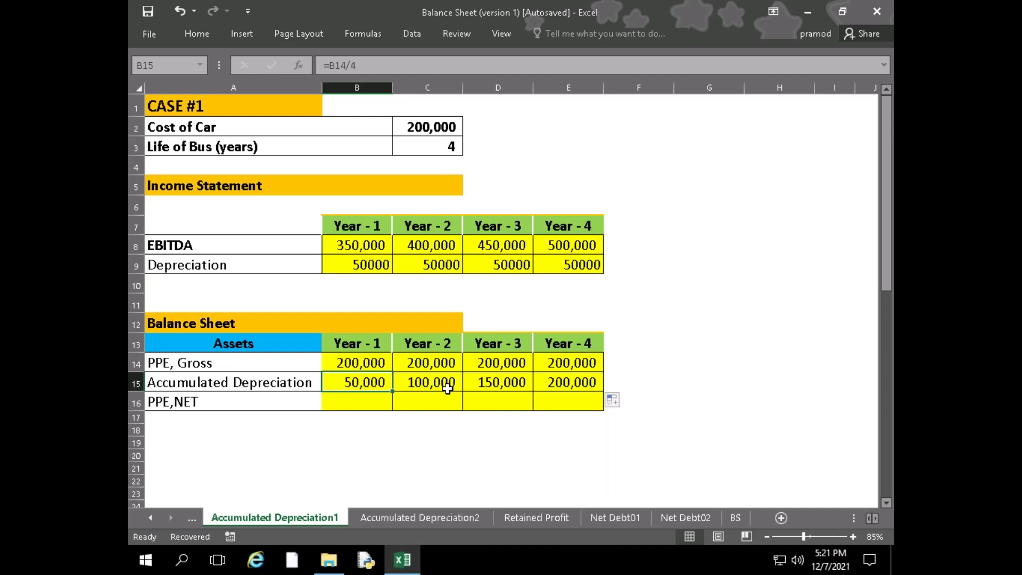
{"action": "double_click", "coordinate": [356, 382]}
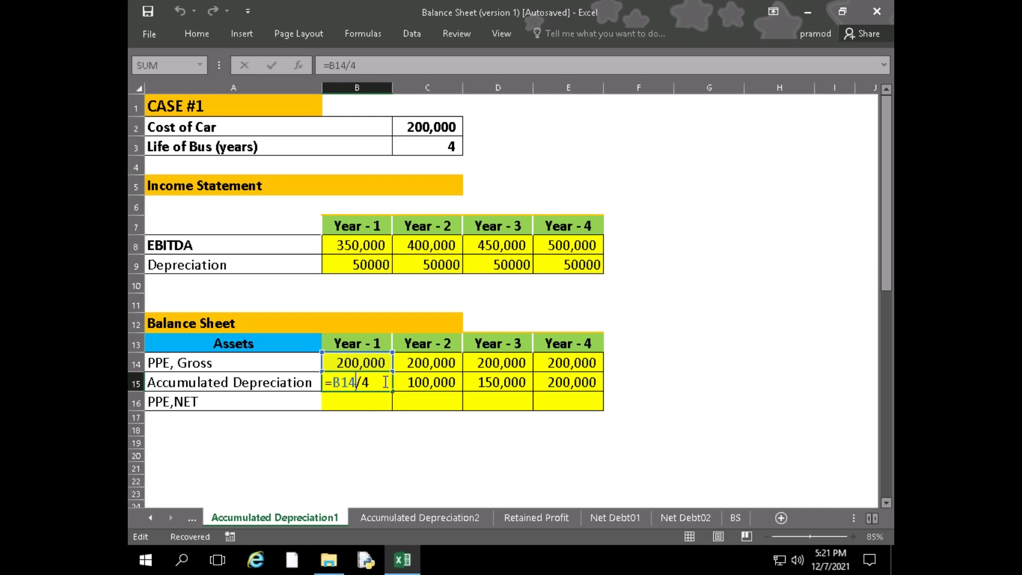
{"action": "key", "text": "Return"}
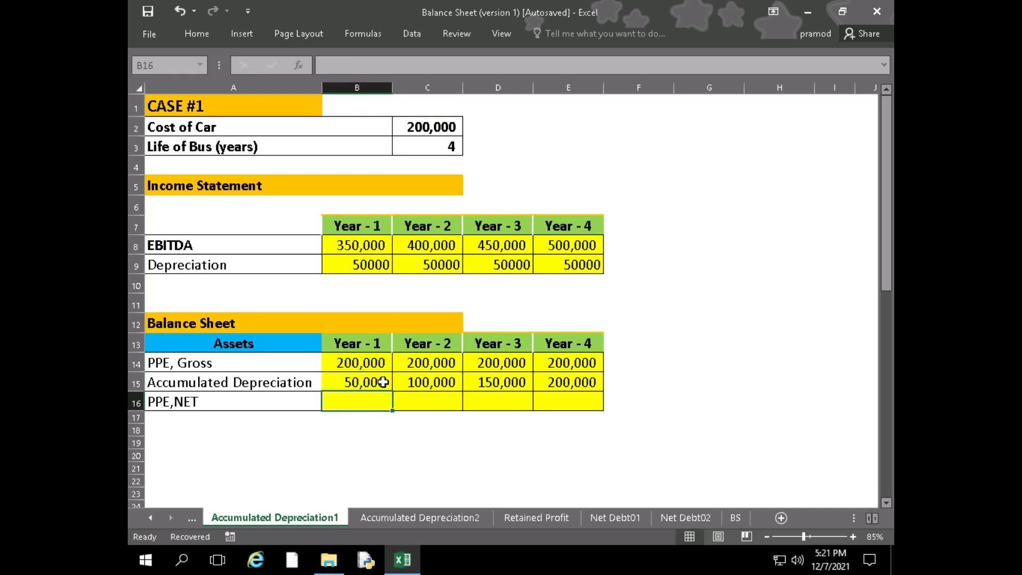
{"action": "left_click", "coordinate": [443, 383]}
{"action": "double_click", "coordinate": [440, 383]}
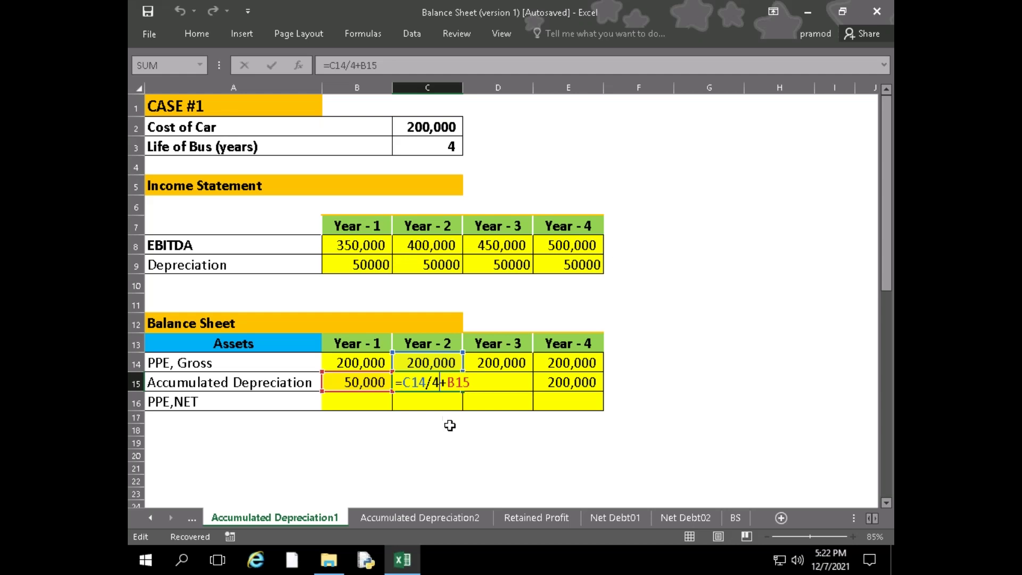
{"action": "key", "text": "Return"}
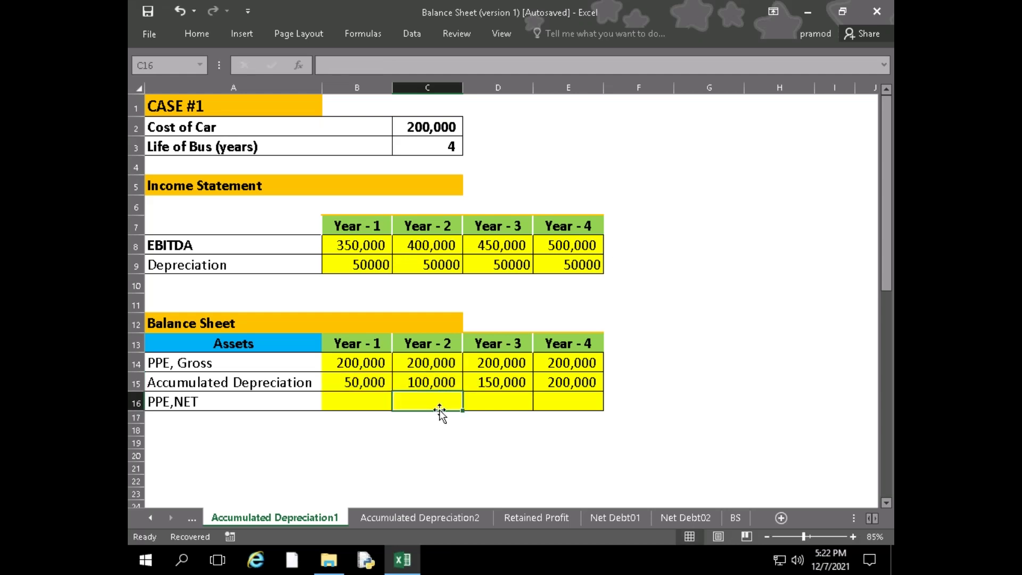
{"action": "left_click", "coordinate": [587, 379]}
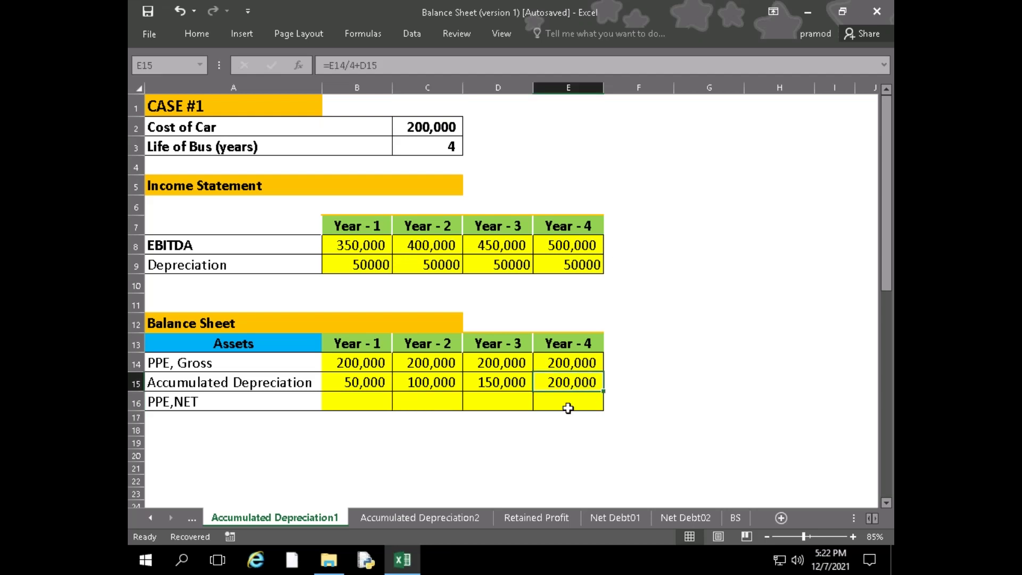
{"action": "left_click", "coordinate": [353, 403]}
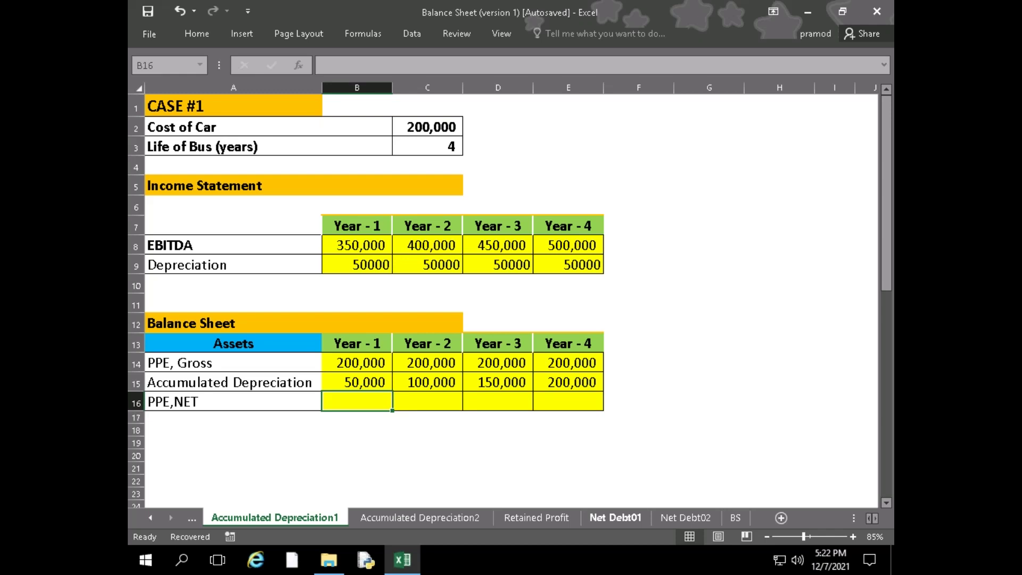
Enter =B14-B15 in B16 and fill to E16 for PPE, NET of 150,000, 100,000, 50,000, 0
{"action": "type", "text": "="}
{"action": "key", "text": "Up"}
{"action": "key", "text": "Up"}
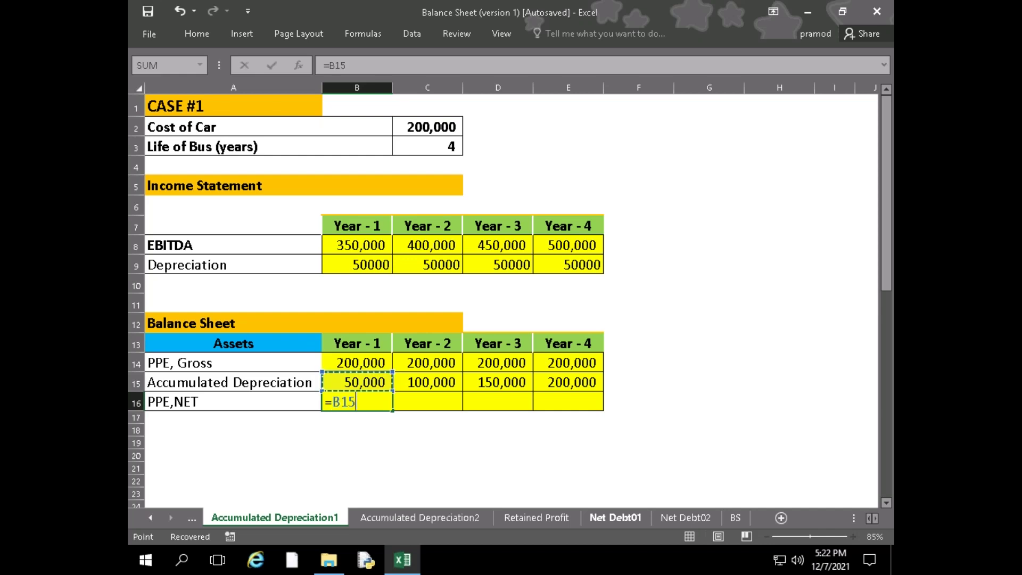
{"action": "type", "text": "-"}
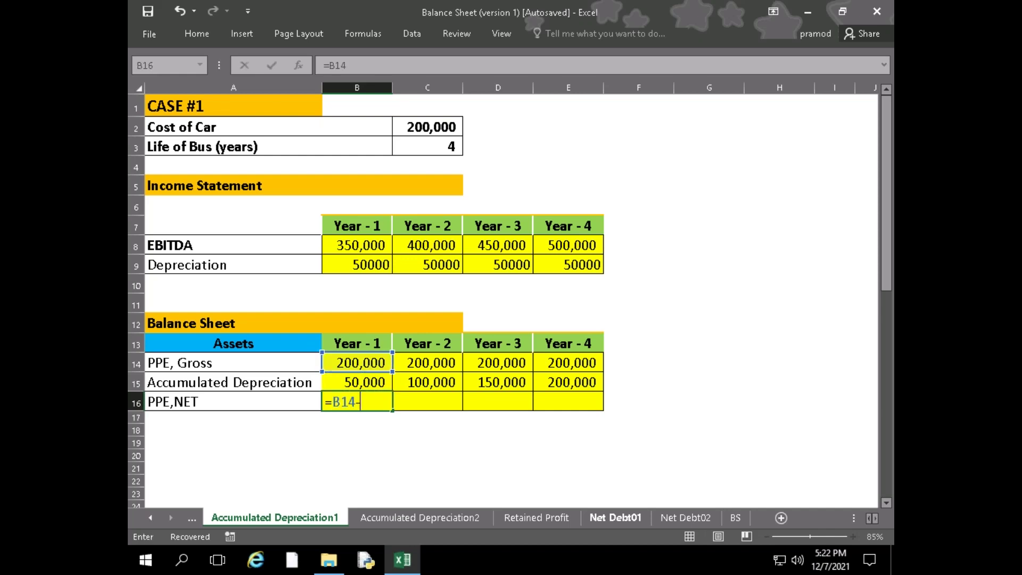
{"action": "key", "text": "Up"}
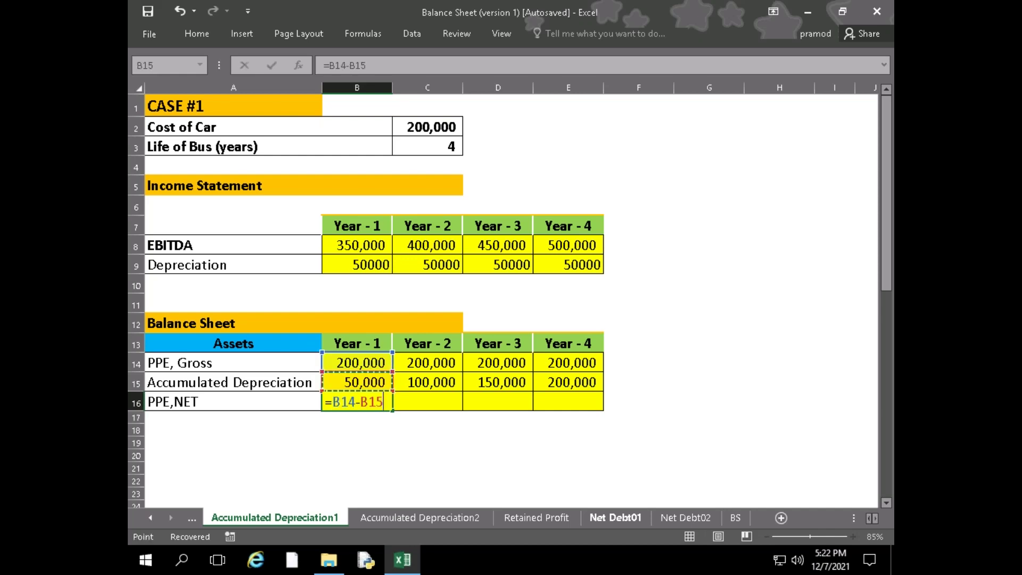
{"action": "key", "text": "Return"}
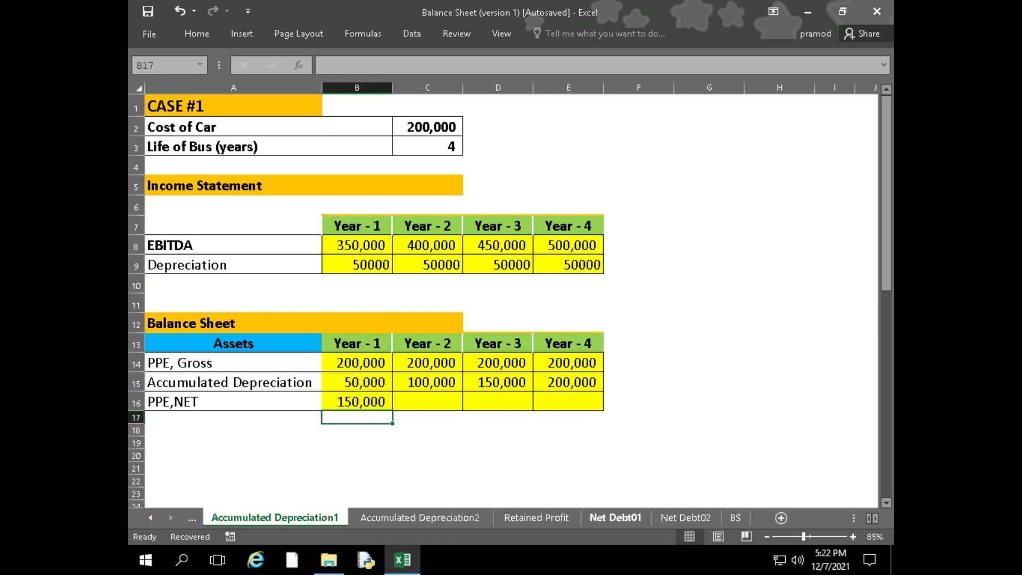
{"action": "left_click", "coordinate": [362, 395]}
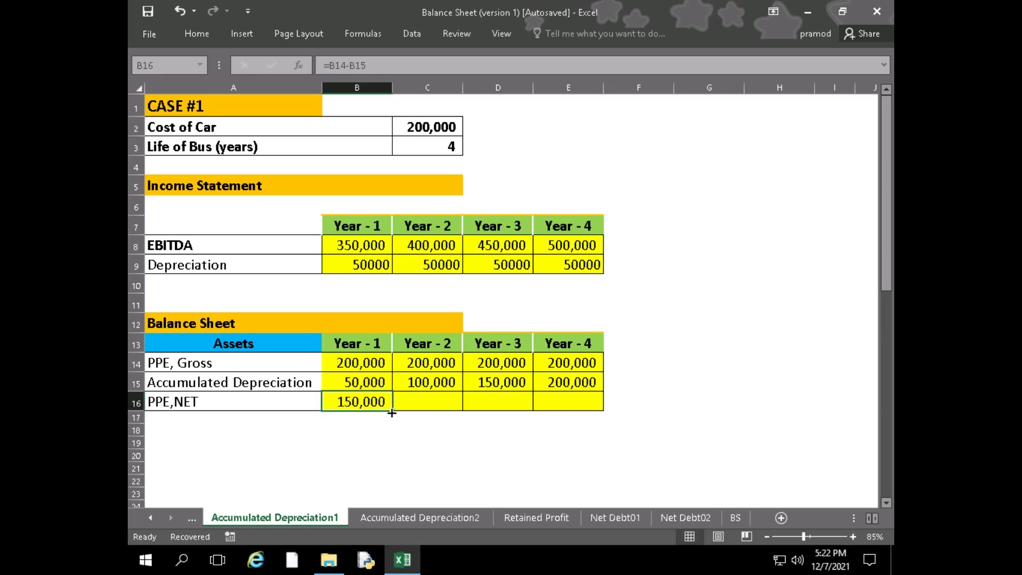
{"action": "left_click_drag", "start_coordinate": [392, 410], "coordinate": [596, 405]}
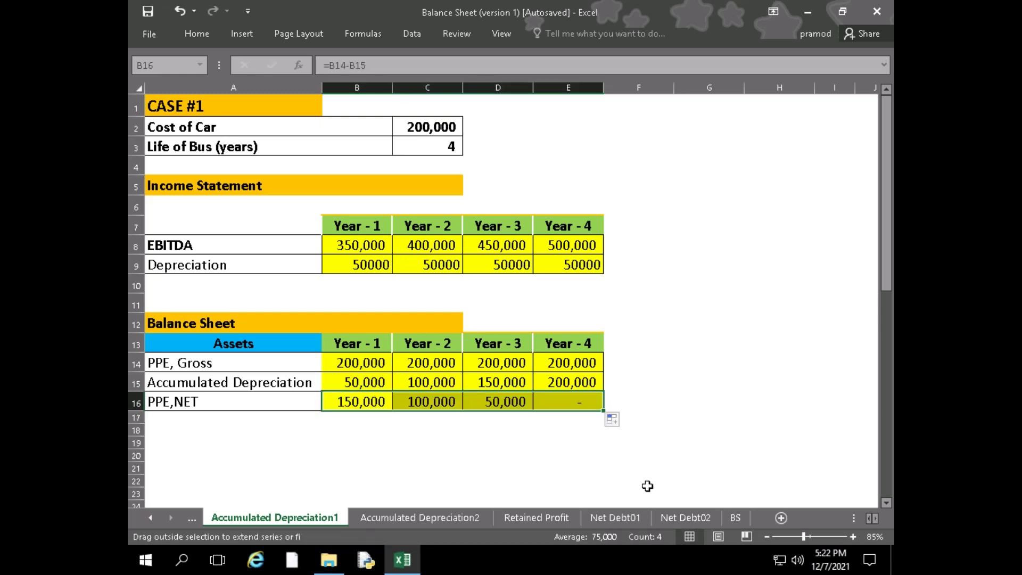
{"action": "left_click", "coordinate": [714, 424]}
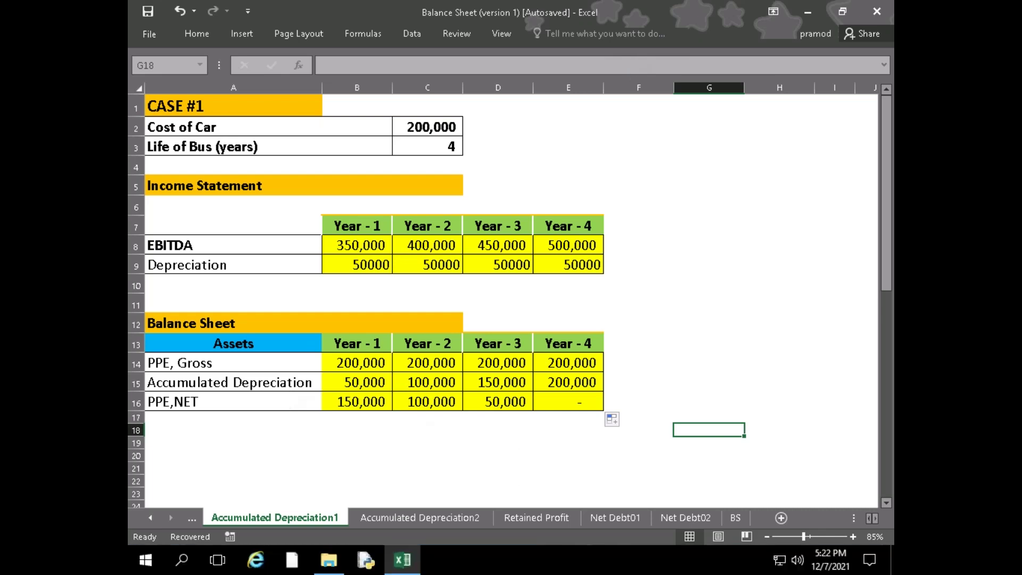
{"action": "left_click", "coordinate": [285, 404]}
{"action": "scroll", "coordinate": [284, 407], "scroll_direction": "down", "scroll_amount": 8}
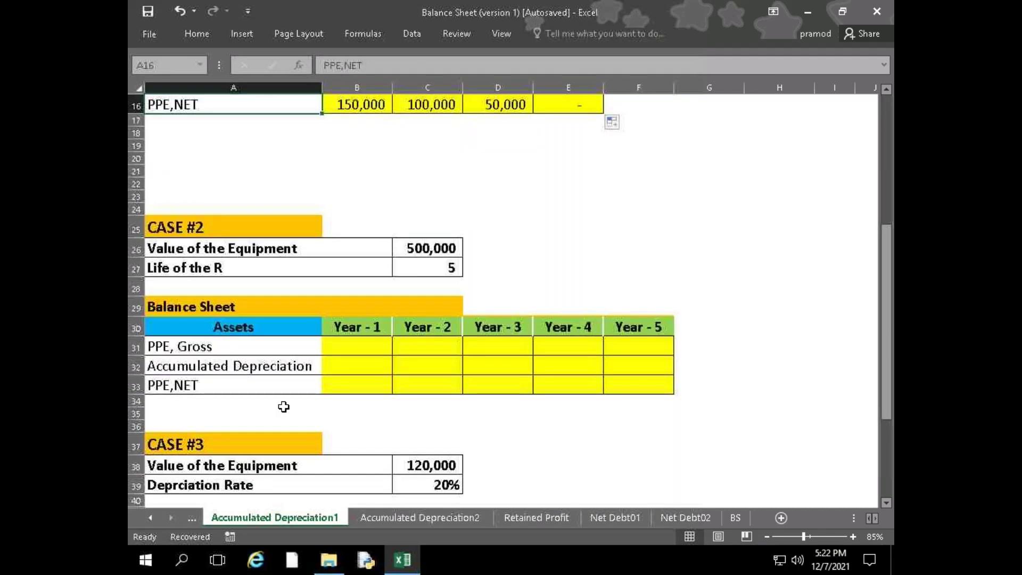
{"action": "scroll", "coordinate": [284, 407], "scroll_direction": "down", "scroll_amount": 3}
{"action": "scroll", "coordinate": [284, 407], "scroll_direction": "up", "scroll_amount": 3}
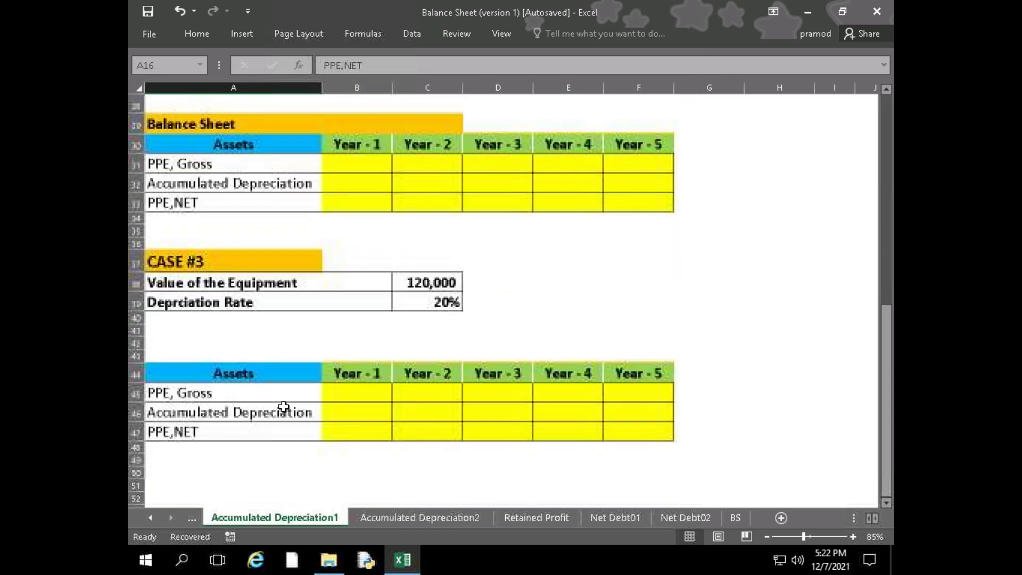
{"action": "scroll", "coordinate": [284, 407], "scroll_direction": "up", "scroll_amount": 5}
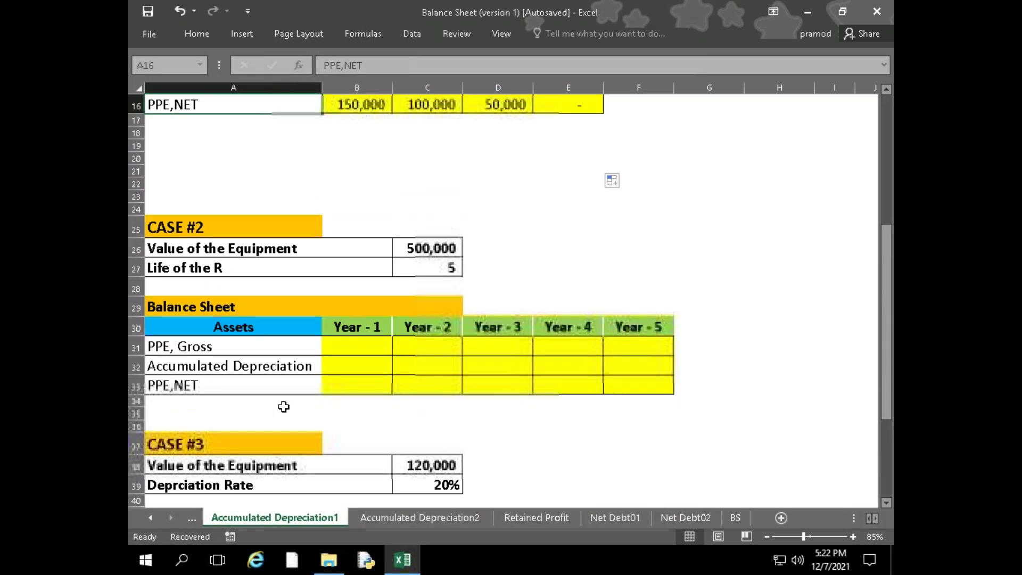
{"action": "scroll", "coordinate": [284, 407], "scroll_direction": "down", "scroll_amount": 1}
{"action": "scroll", "coordinate": [284, 407], "scroll_direction": "up", "scroll_amount": 4}
{"action": "scroll", "coordinate": [284, 406], "scroll_direction": "down", "scroll_amount": 3}
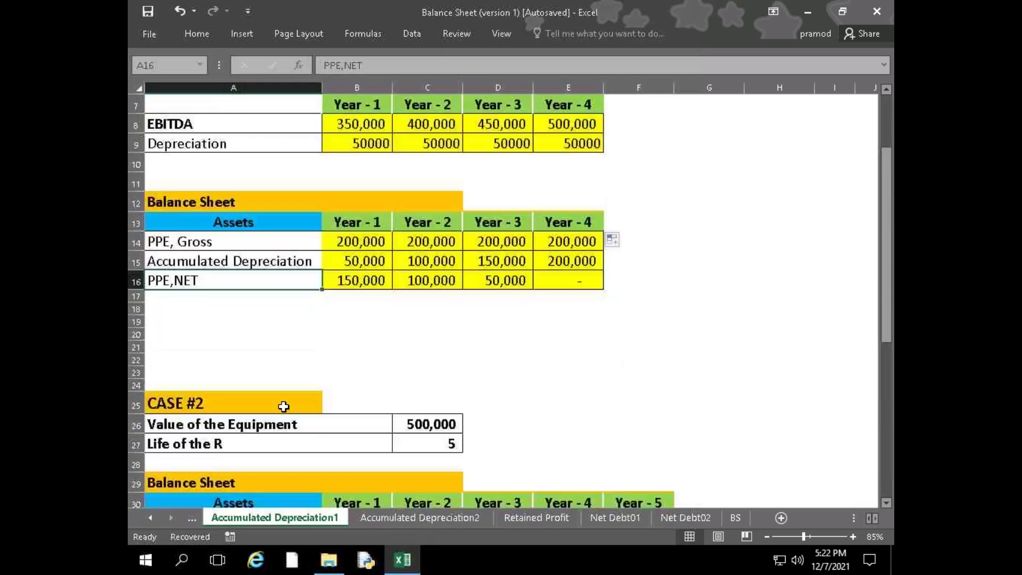
{"action": "scroll", "coordinate": [273, 413], "scroll_direction": "up", "scroll_amount": 1}
{"action": "scroll", "coordinate": [273, 413], "scroll_direction": "up", "scroll_amount": 3}
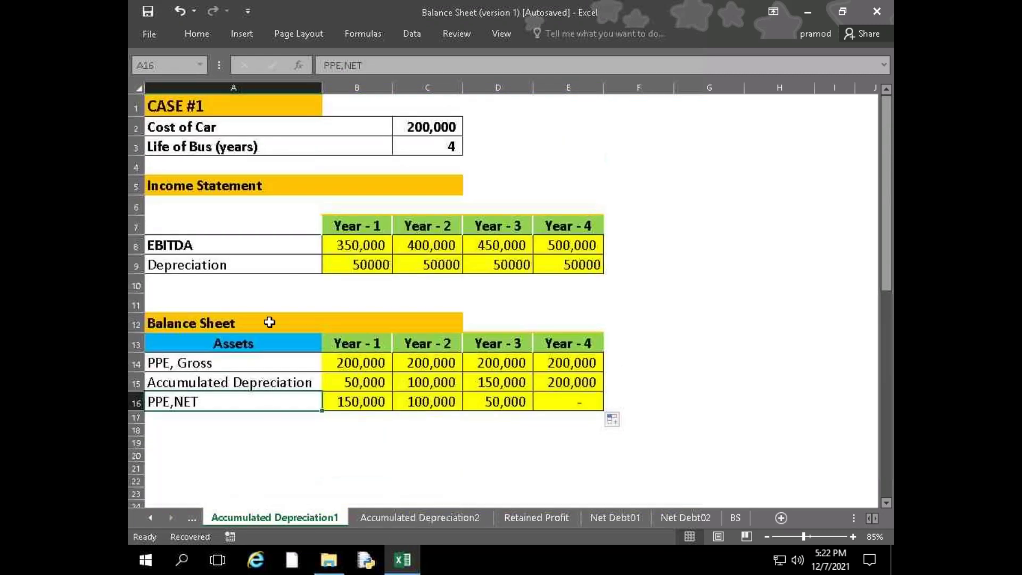
{"action": "scroll", "coordinate": [273, 413], "scroll_direction": "down", "scroll_amount": 4}
{"action": "scroll", "coordinate": [265, 402], "scroll_direction": "down", "scroll_amount": 1}
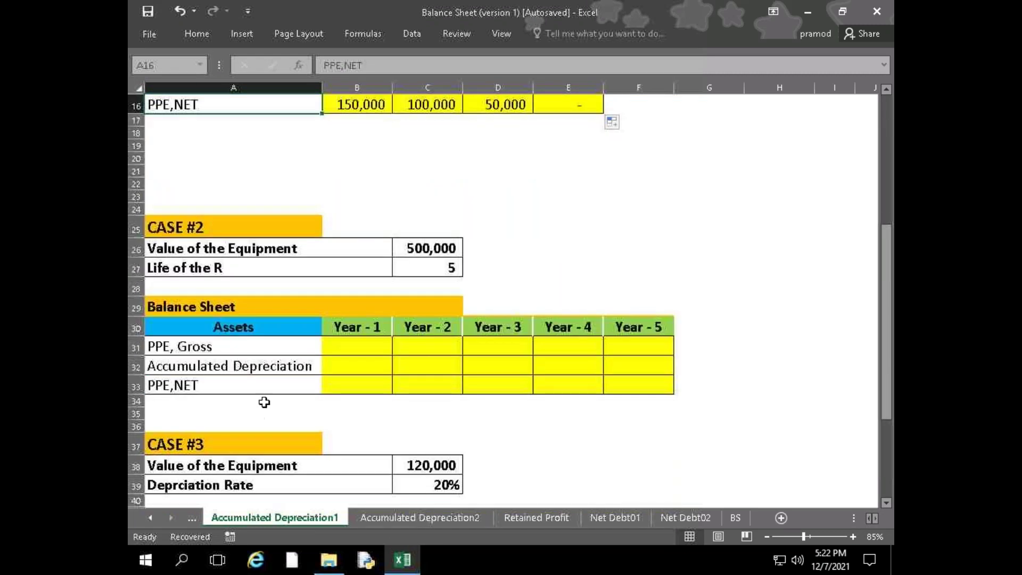
{"action": "left_click", "coordinate": [352, 346]}
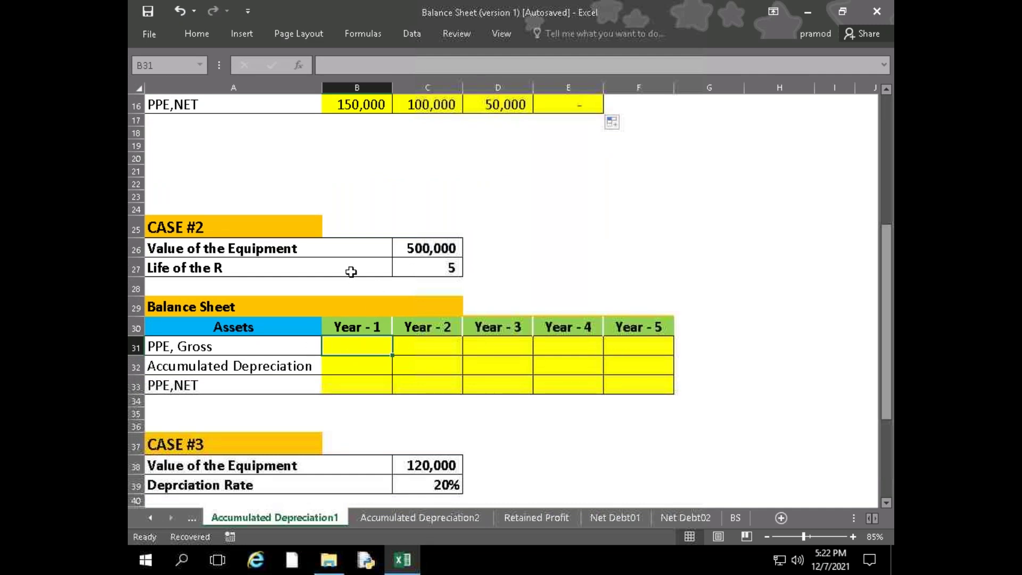
{"action": "left_click", "coordinate": [357, 364]}
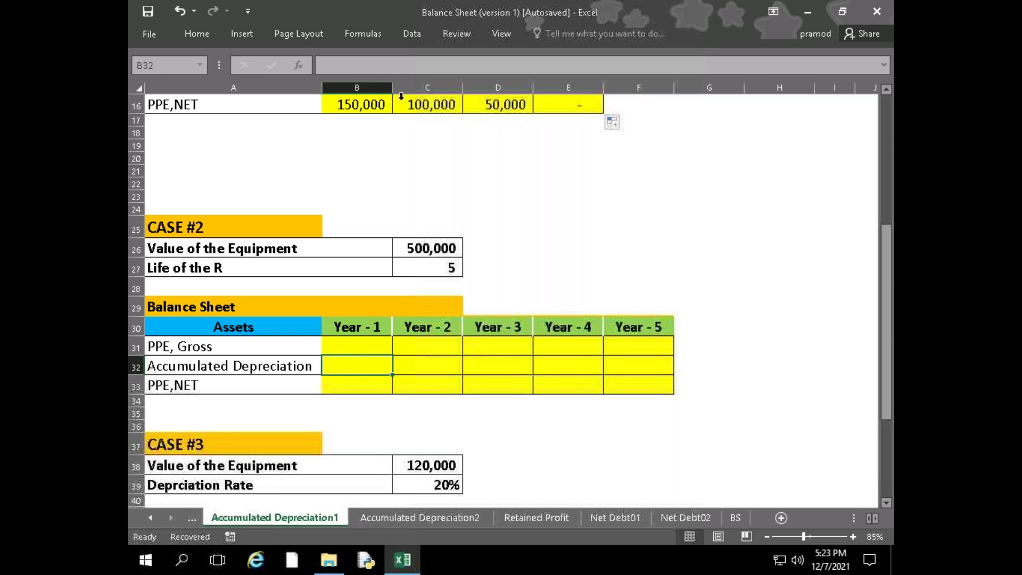
{"action": "left_click", "coordinate": [357, 349]}
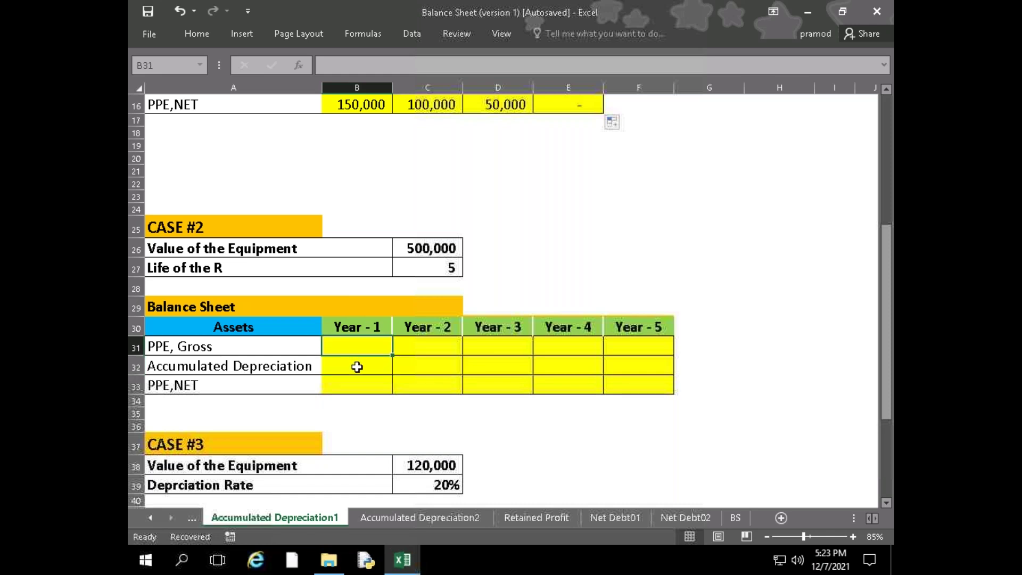
{"action": "left_click", "coordinate": [358, 366]}
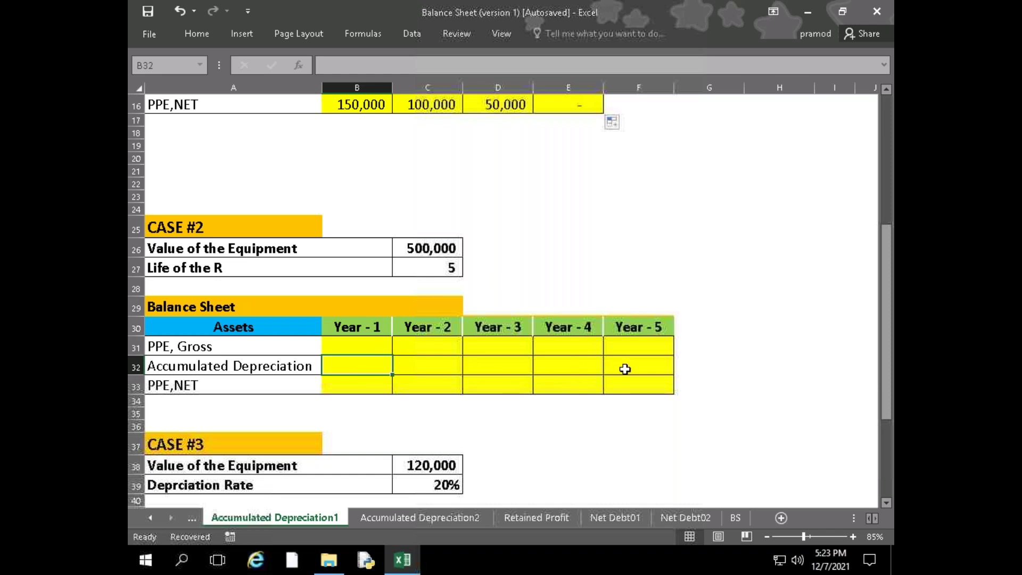
{"action": "left_click", "coordinate": [428, 365]}
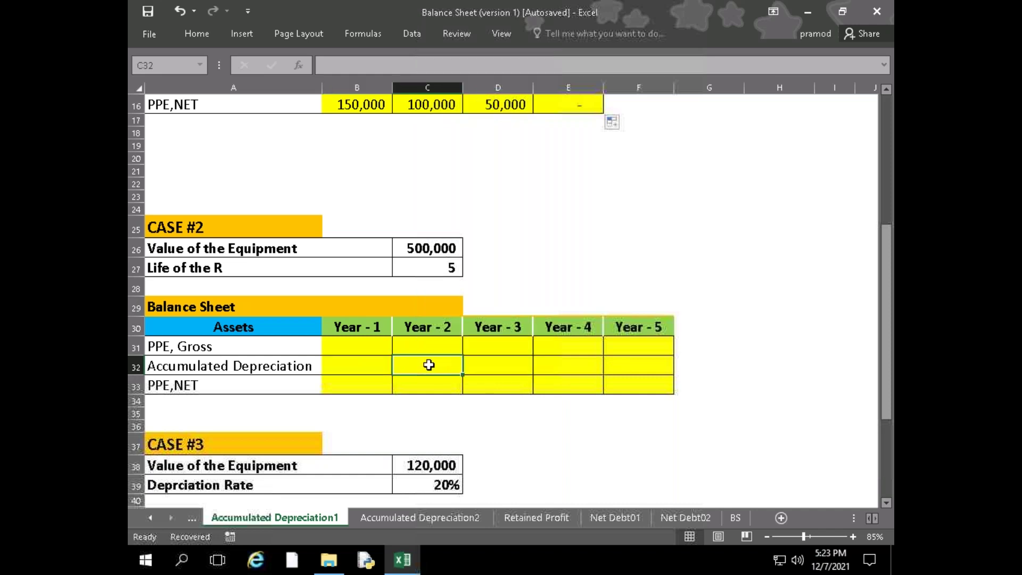
{"action": "left_click", "coordinate": [412, 343]}
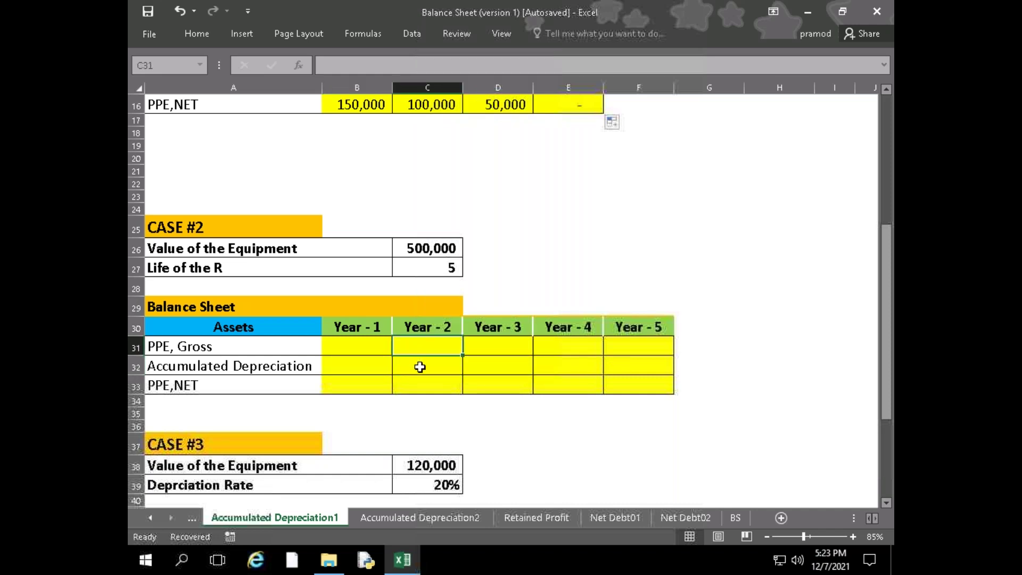
{"action": "left_click", "coordinate": [420, 367]}
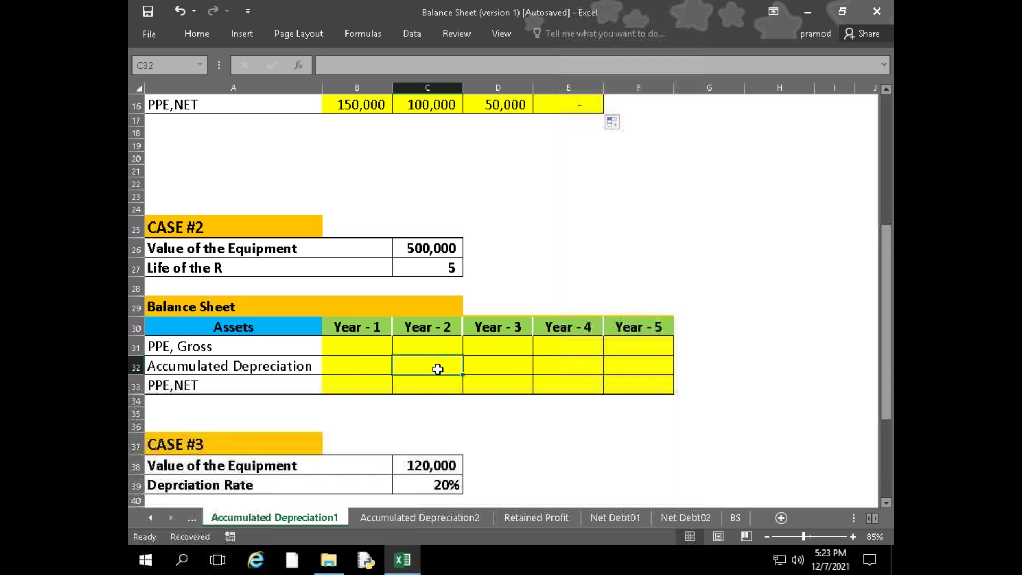
{"action": "left_click", "coordinate": [368, 380]}
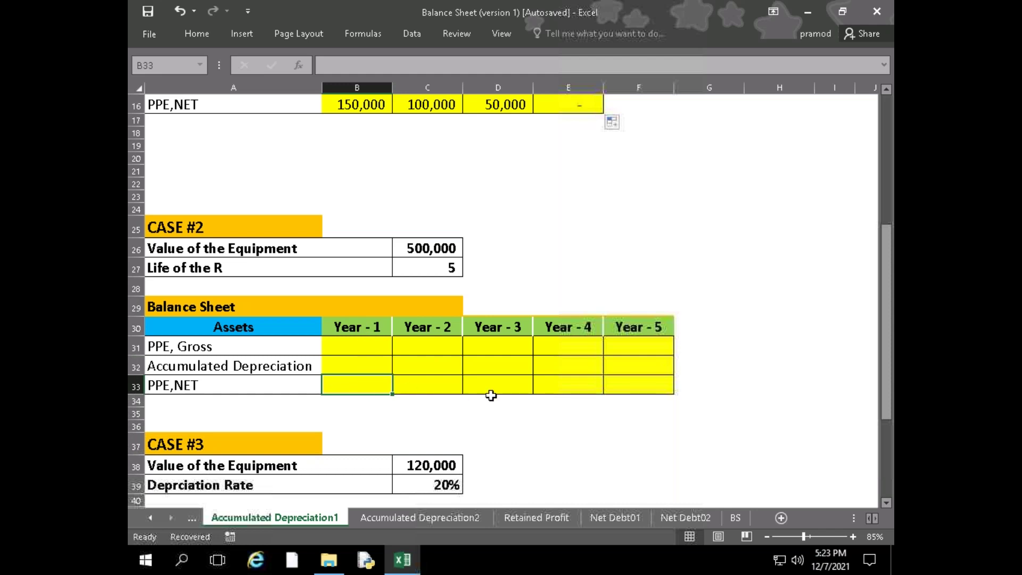
{"action": "left_click", "coordinate": [658, 381]}
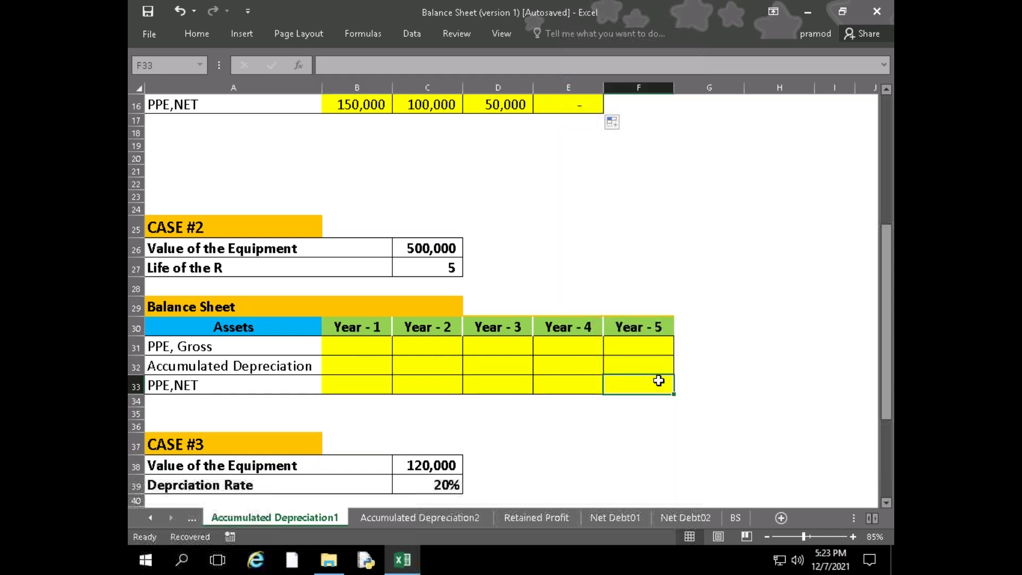
{"action": "scroll", "coordinate": [418, 408], "scroll_direction": "down", "scroll_amount": 3}
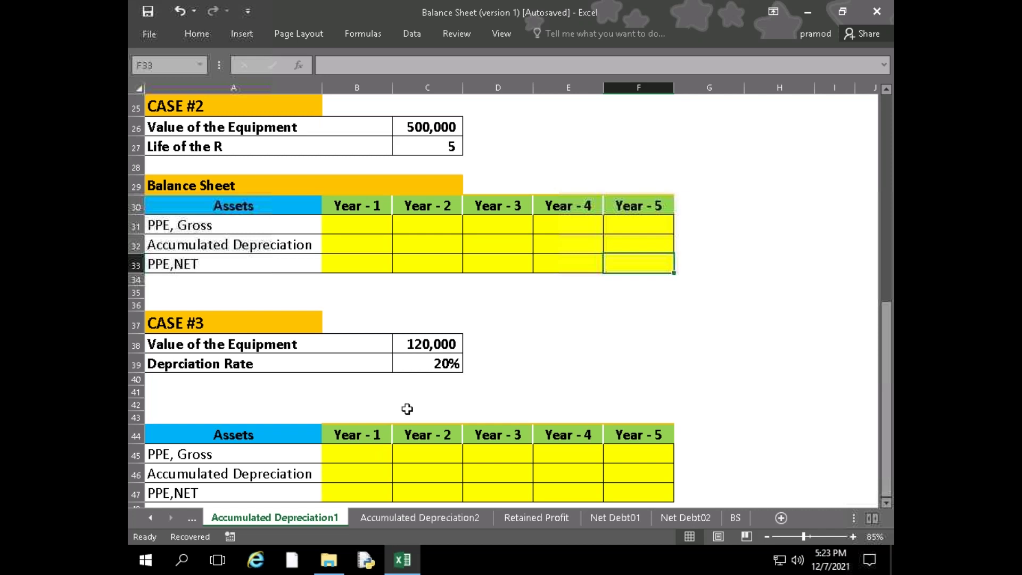
Check the Case #2 useful life and Case #3 depreciation rate, then go to Accumulated Depreciation2
{"action": "left_click", "coordinate": [437, 146]}
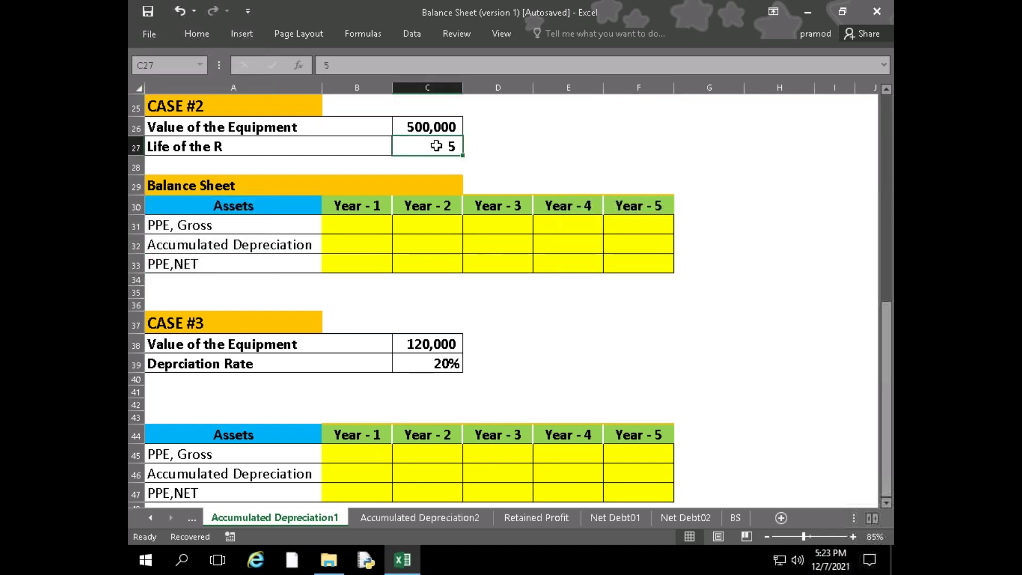
{"action": "left_click", "coordinate": [411, 365]}
{"action": "scroll", "coordinate": [420, 394], "scroll_direction": "down", "scroll_amount": 2}
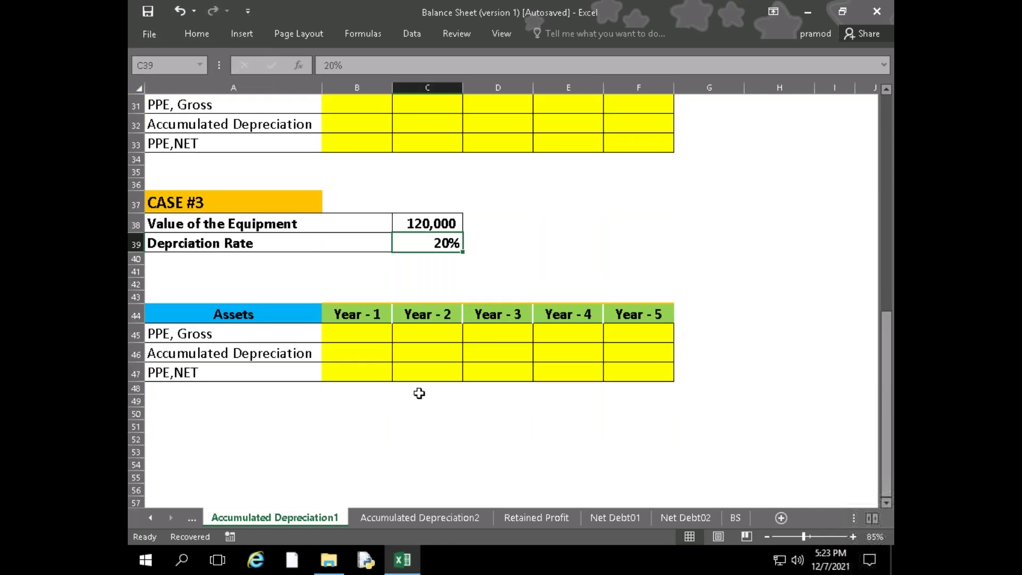
{"action": "scroll", "coordinate": [420, 394], "scroll_direction": "up", "scroll_amount": 1}
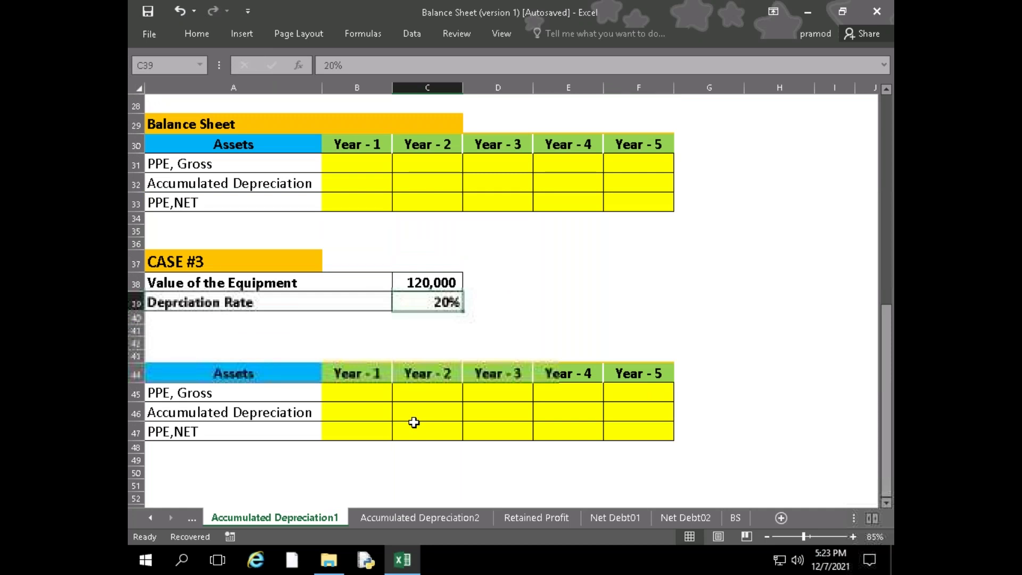
{"action": "scroll", "coordinate": [410, 423], "scroll_direction": "up", "scroll_amount": 2}
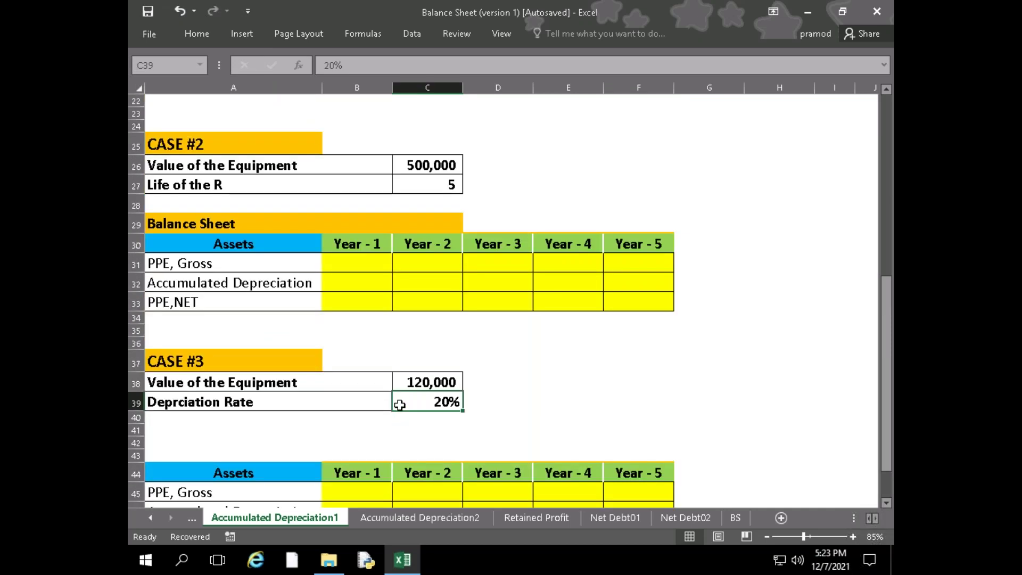
{"action": "scroll", "coordinate": [424, 287], "scroll_direction": "down", "scroll_amount": 2}
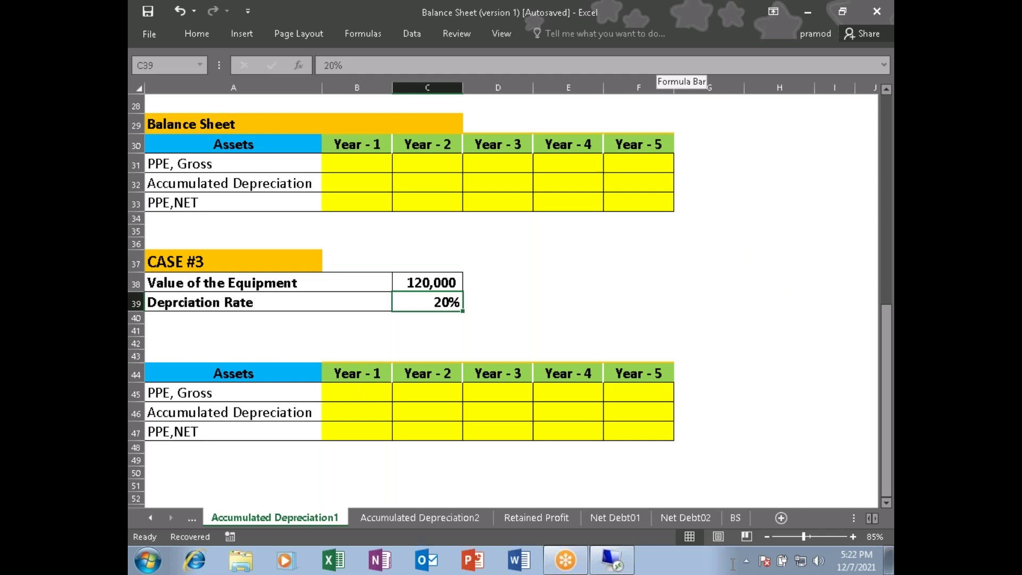
{"action": "left_click", "coordinate": [427, 411]}
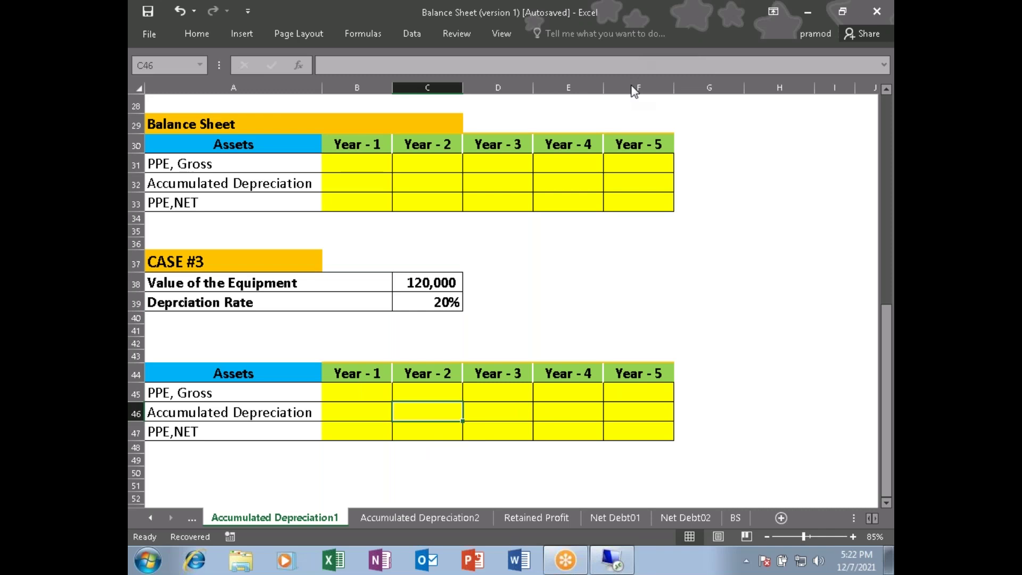
{"action": "left_click", "coordinate": [420, 517]}
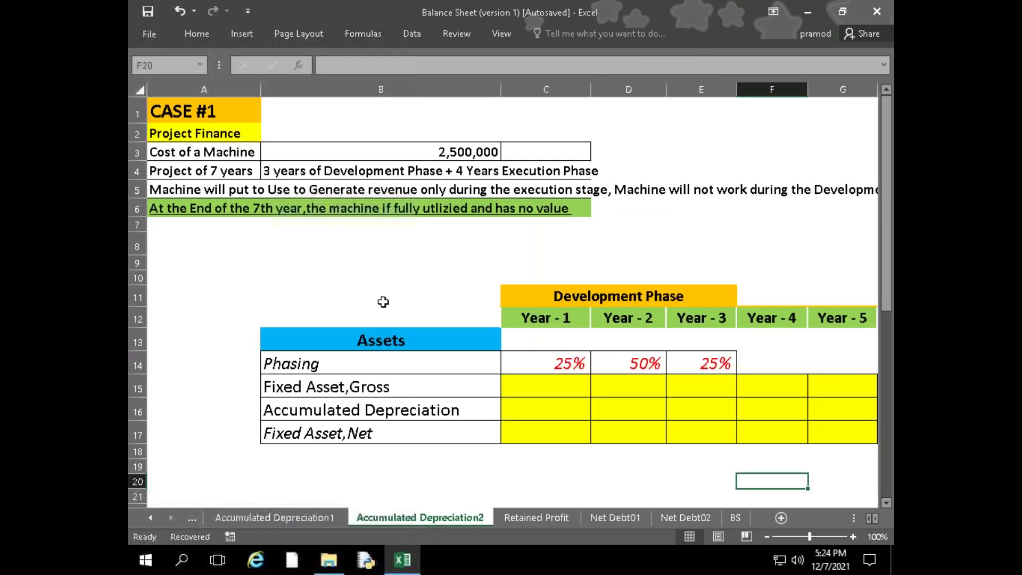
{"action": "scroll", "coordinate": [383, 302], "scroll_direction": "down", "scroll_amount": 1}
{"action": "scroll", "coordinate": [399, 340], "scroll_direction": "up", "scroll_amount": 1}
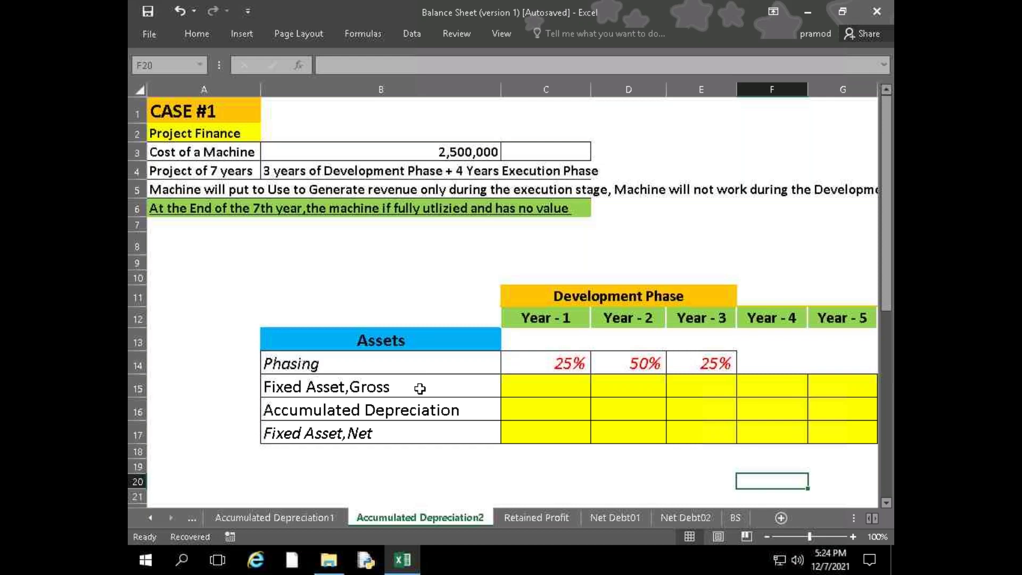
Scroll through the project-finance Case #1 and Case #2 tables, then go back to Accumulated Depreciation1
{"action": "scroll", "coordinate": [420, 389], "scroll_direction": "down", "scroll_amount": 2, "text": "ctrl"}
{"action": "scroll", "coordinate": [431, 402], "scroll_direction": "down", "scroll_amount": 2, "text": "ctrl"}
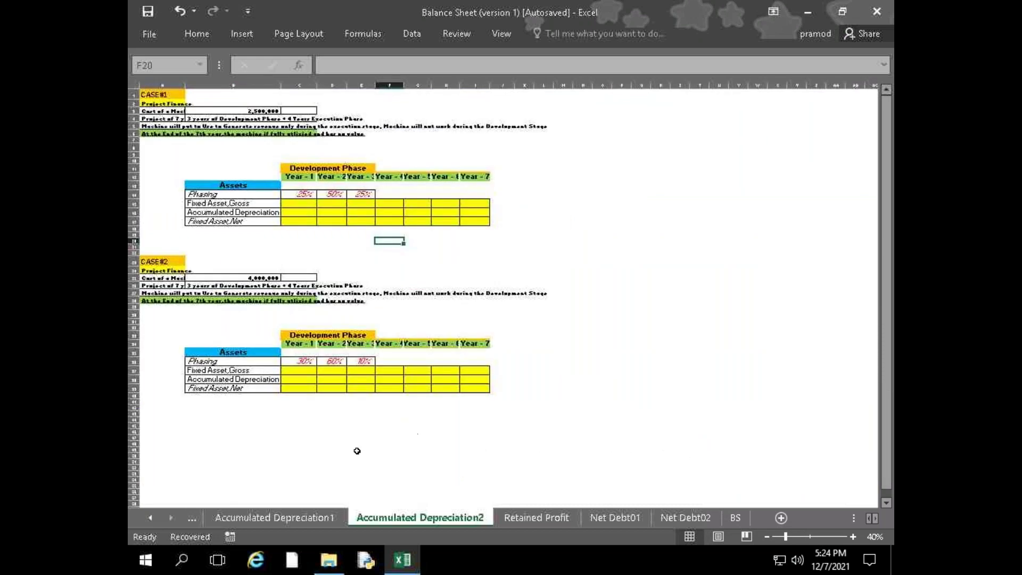
{"action": "scroll", "coordinate": [306, 433], "scroll_direction": "up", "scroll_amount": 4, "text": "ctrl"}
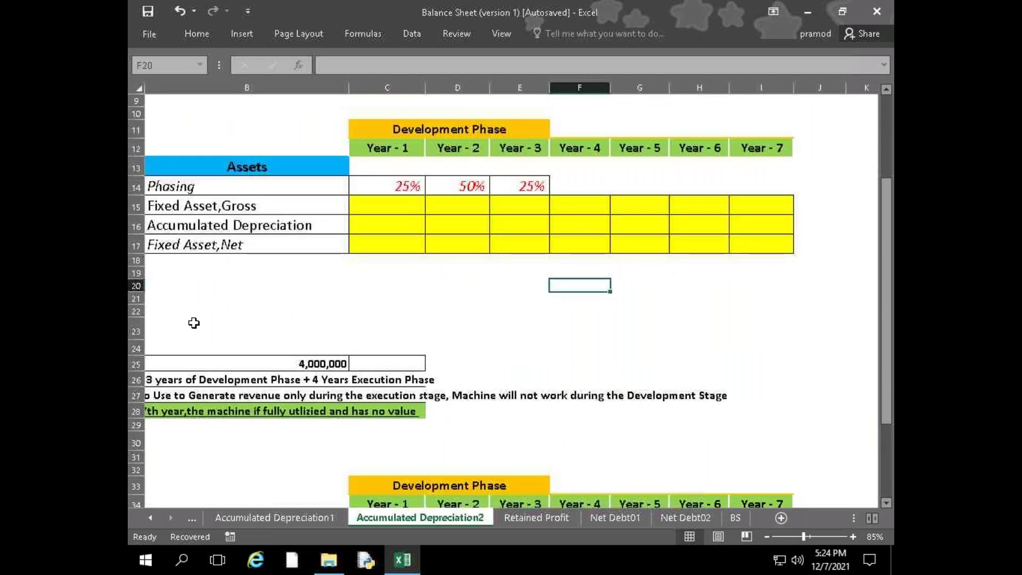
{"action": "scroll", "coordinate": [193, 321], "scroll_direction": "down", "scroll_amount": 1, "text": "ctrl"}
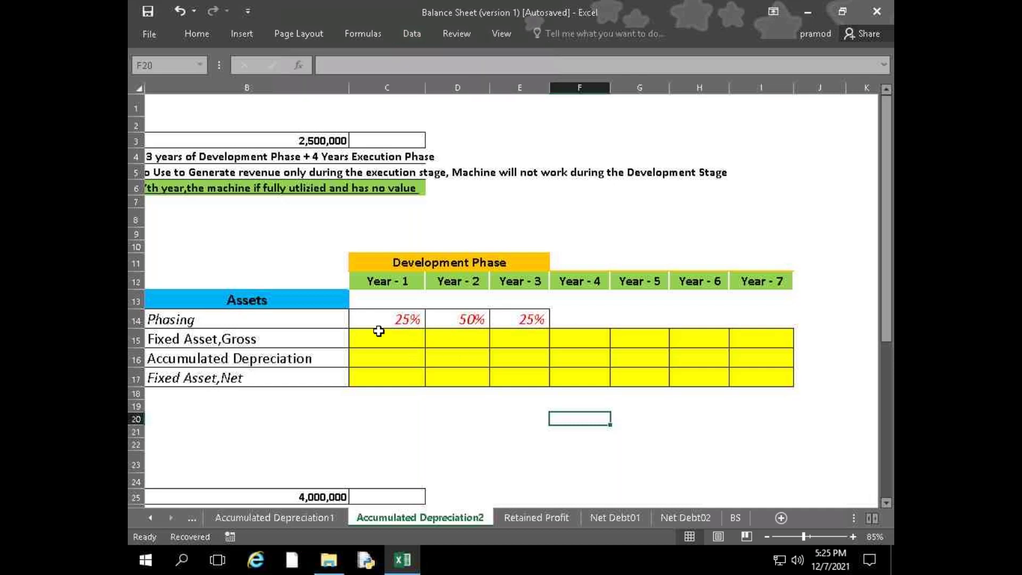
{"action": "left_click", "coordinate": [376, 332]}
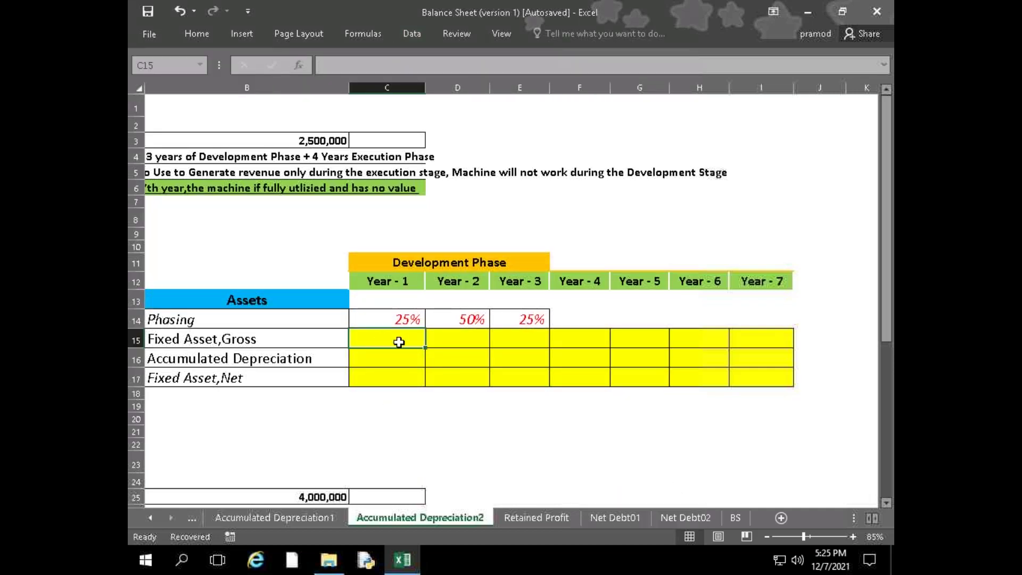
{"action": "left_click_drag", "start_coordinate": [414, 432], "coordinate": [140, 431]}
{"action": "left_click", "coordinate": [664, 415]}
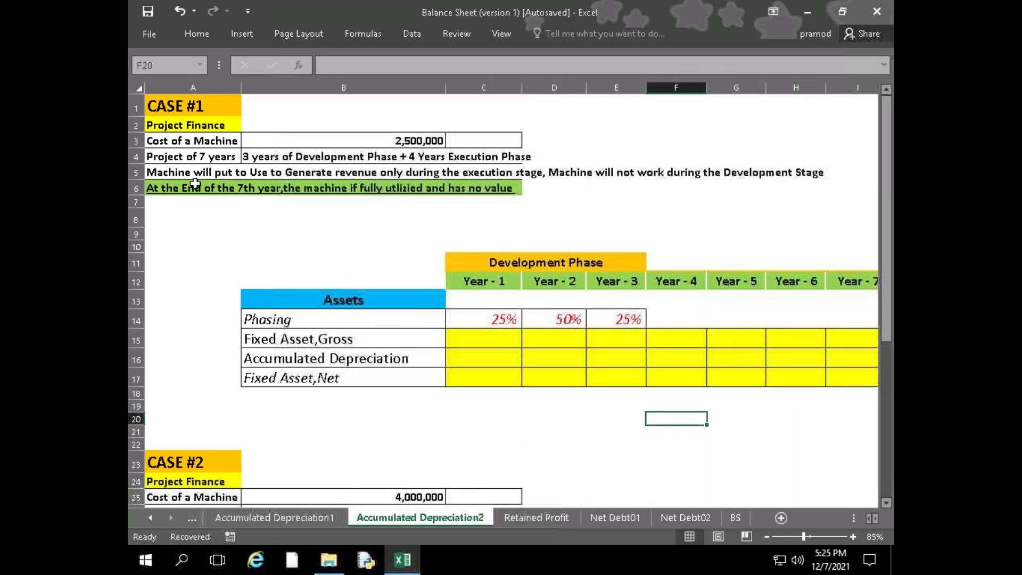
{"action": "scroll", "coordinate": [226, 233], "scroll_direction": "down", "scroll_amount": 1}
{"action": "scroll", "coordinate": [283, 381], "scroll_direction": "down", "scroll_amount": 5}
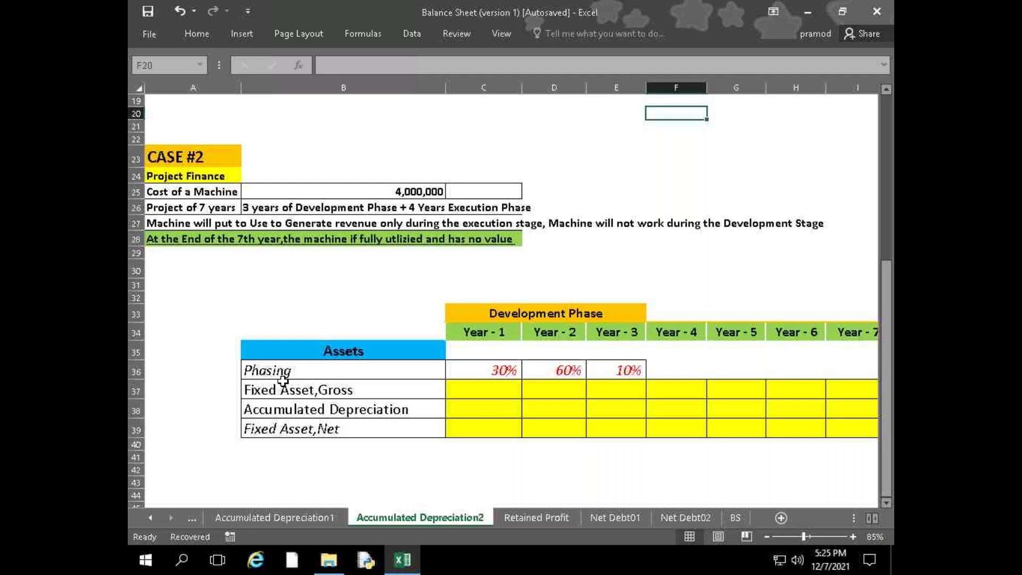
{"action": "left_click", "coordinate": [273, 517]}
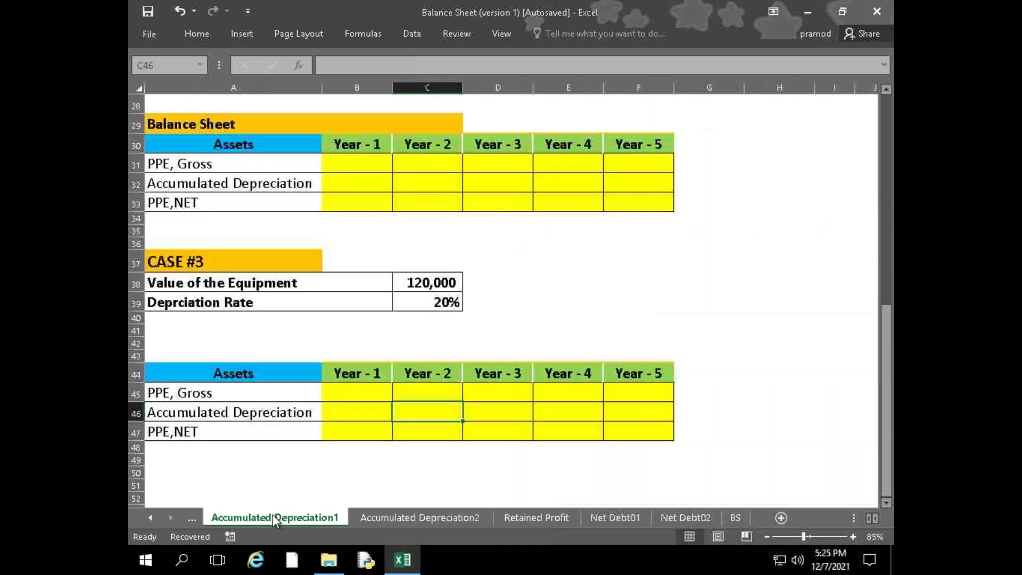
{"action": "scroll", "coordinate": [274, 503], "scroll_direction": "down", "scroll_amount": 5}
{"action": "left_click", "coordinate": [190, 452]}
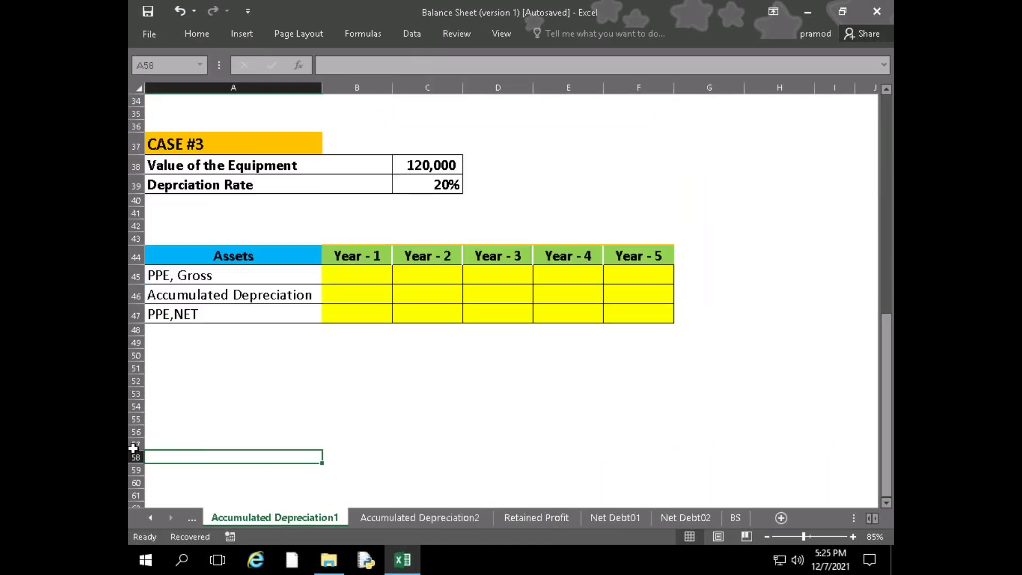
{"action": "left_click", "coordinate": [205, 356]}
{"action": "scroll", "coordinate": [208, 372], "scroll_direction": "up", "scroll_amount": 2}
{"action": "scroll", "coordinate": [262, 424], "scroll_direction": "down", "scroll_amount": 1}
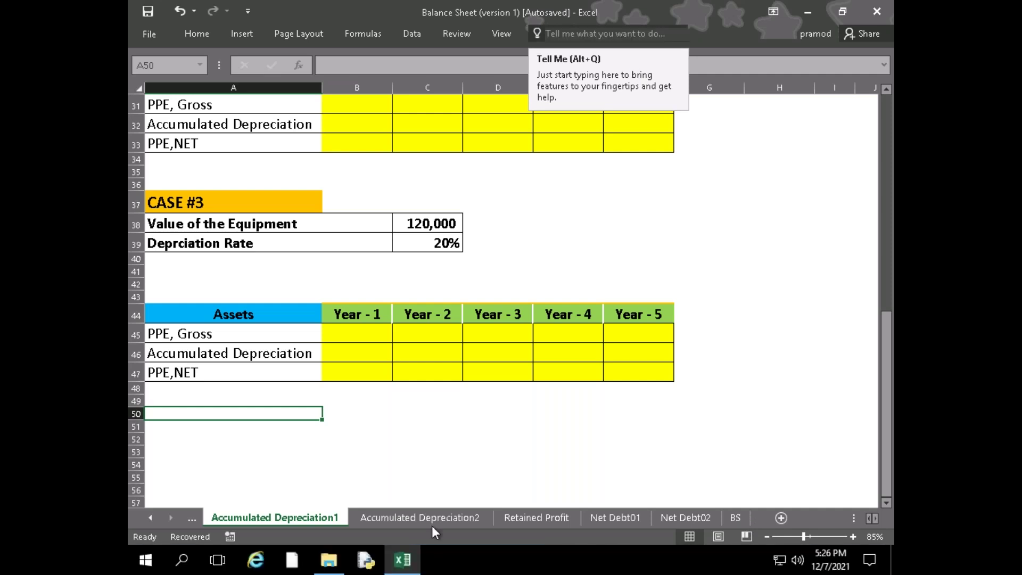
{"action": "left_click", "coordinate": [433, 522]}
{"action": "scroll", "coordinate": [413, 497], "scroll_direction": "up", "scroll_amount": 2}
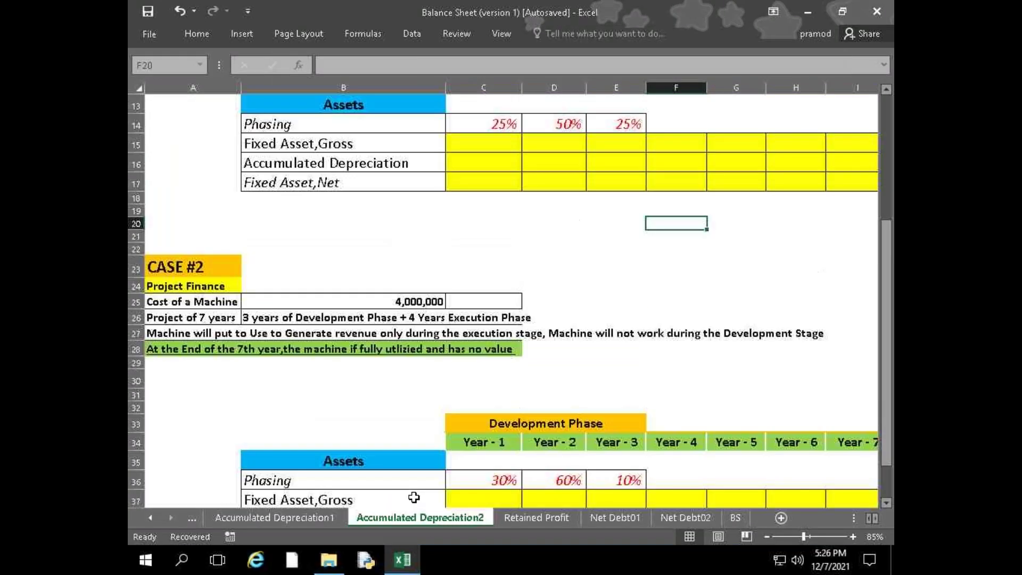
{"action": "scroll", "coordinate": [413, 497], "scroll_direction": "up", "scroll_amount": 4}
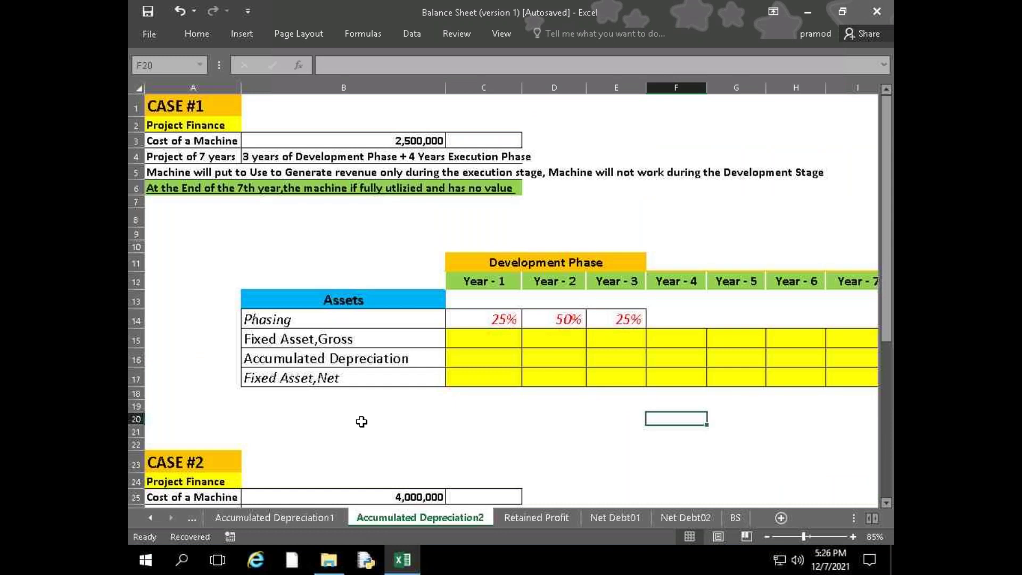
{"action": "left_click", "coordinate": [448, 431]}
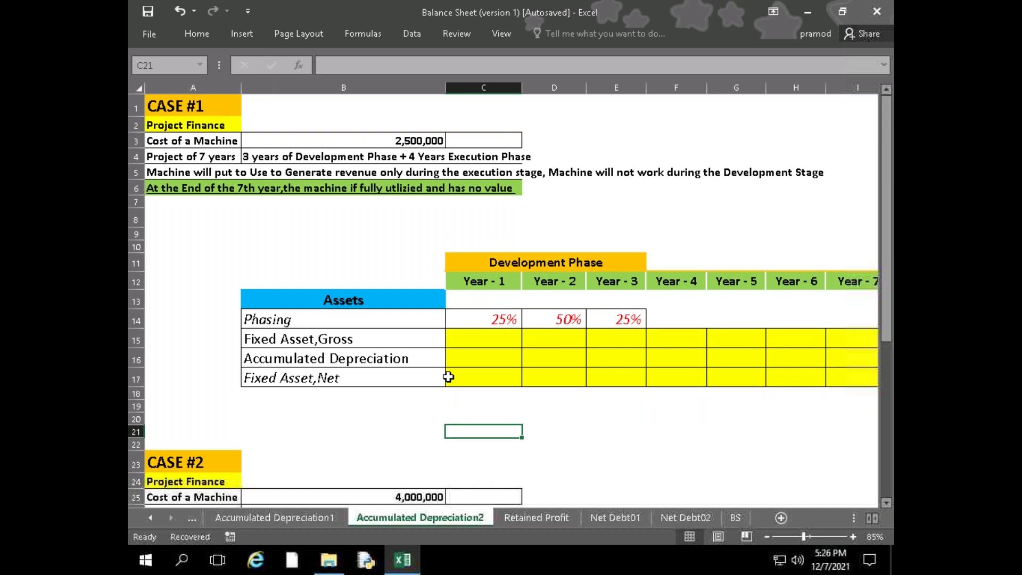
{"action": "left_click", "coordinate": [320, 518]}
{"action": "scroll", "coordinate": [278, 485], "scroll_direction": "up", "scroll_amount": 5}
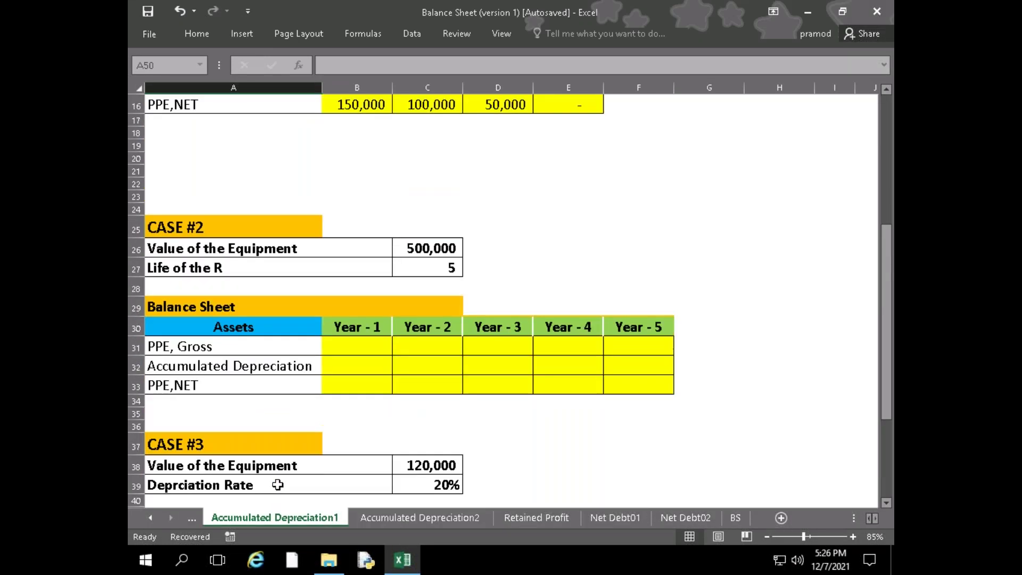
{"action": "scroll", "coordinate": [278, 485], "scroll_direction": "up", "scroll_amount": 5}
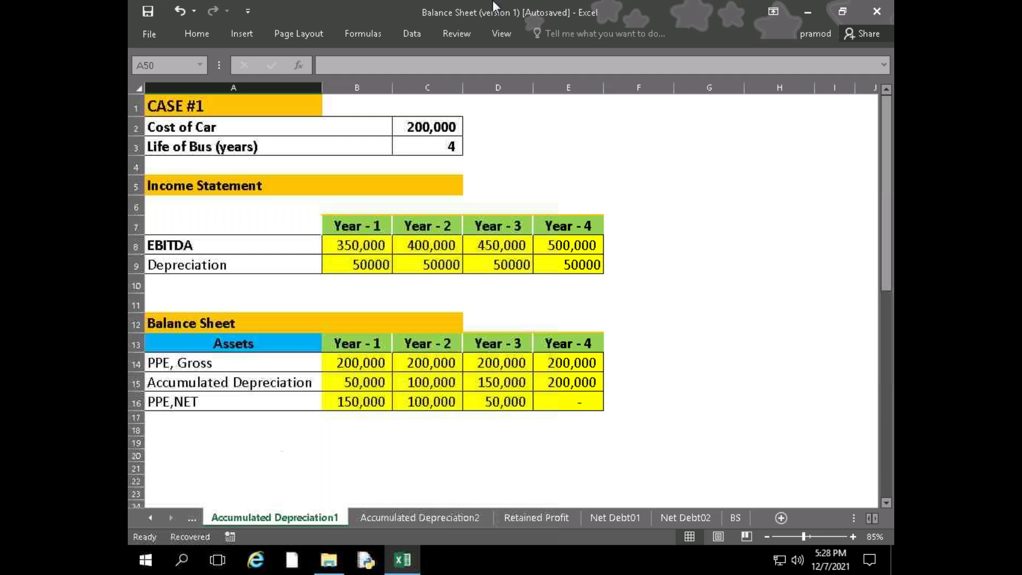
{"action": "mouse_move", "coordinate": [606, 32]}
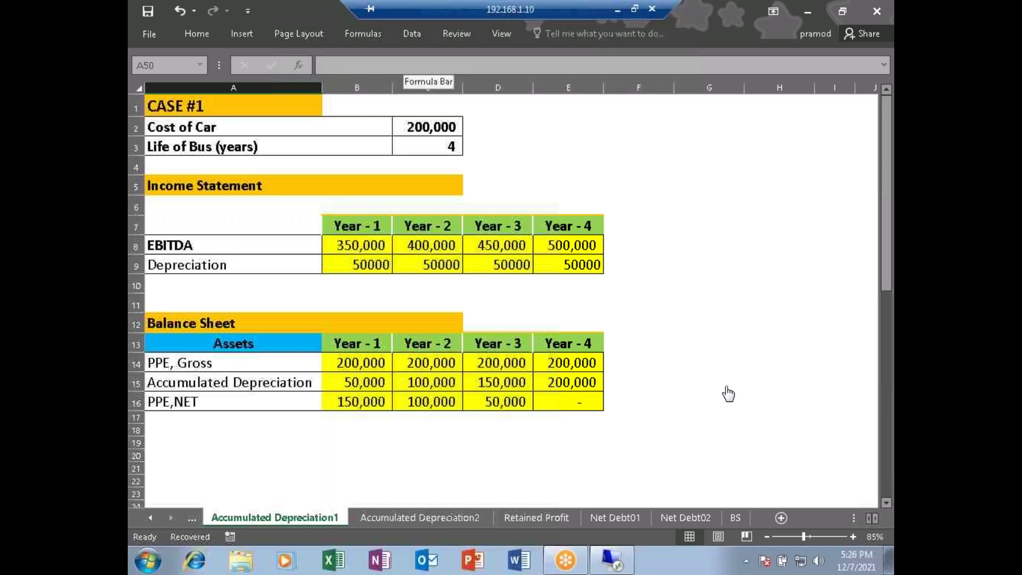
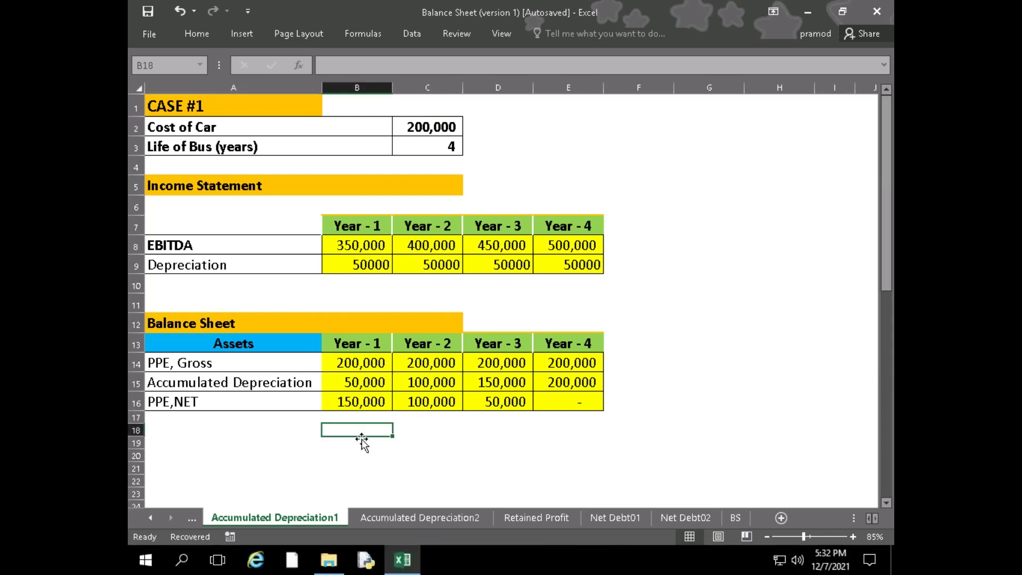
Enter 120,000 as Case #3 PPE, Gross in B45 and fill it across Years 1–5
{"action": "scroll", "coordinate": [351, 447], "scroll_direction": "down", "scroll_amount": 4}
{"action": "scroll", "coordinate": [349, 453], "scroll_direction": "down", "scroll_amount": 6}
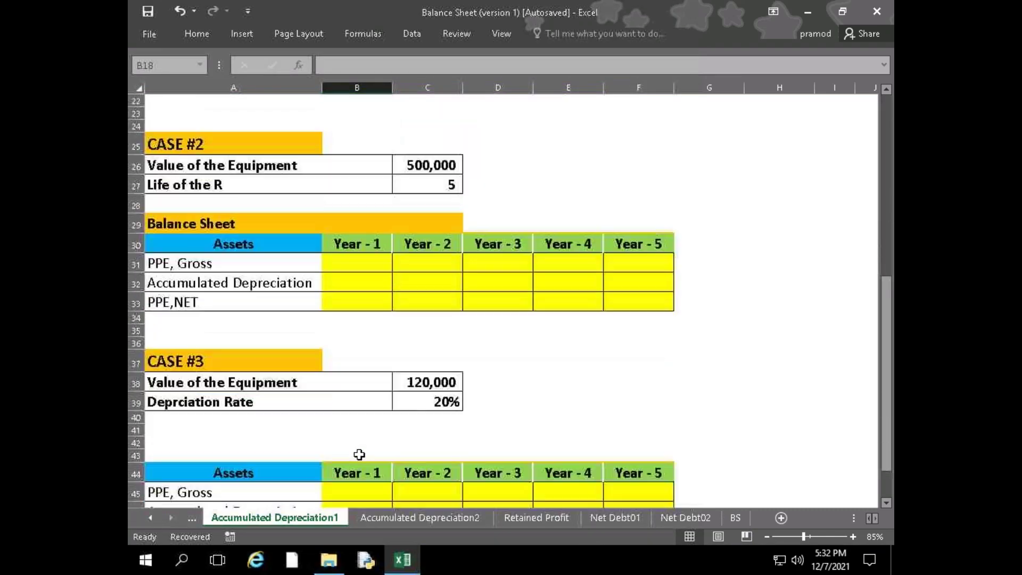
{"action": "left_click", "coordinate": [358, 336]}
{"action": "type", "text": "12000"}
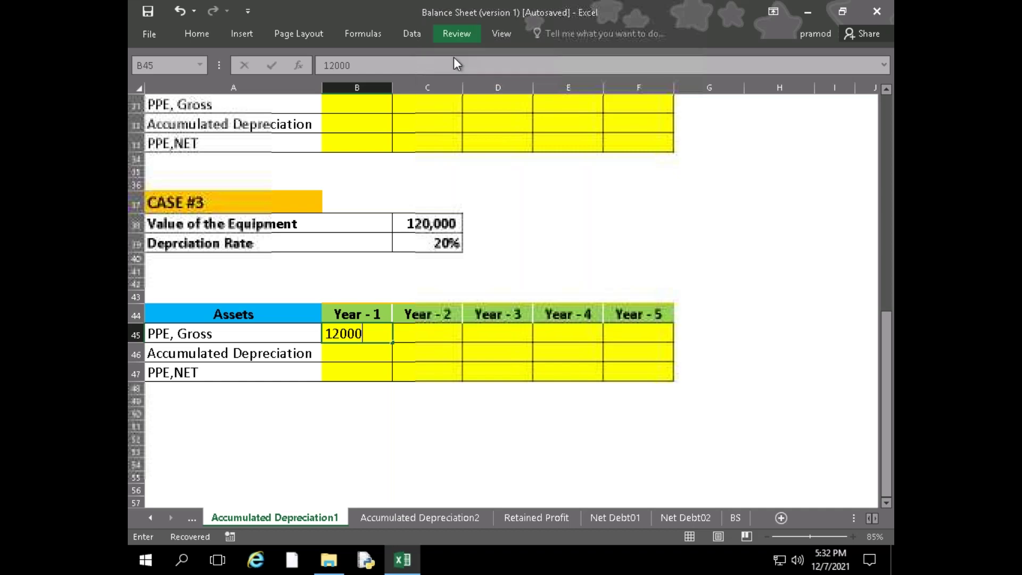
{"action": "type", "text": "0"}
{"action": "left_click_drag", "start_coordinate": [393, 341], "coordinate": [647, 339]}
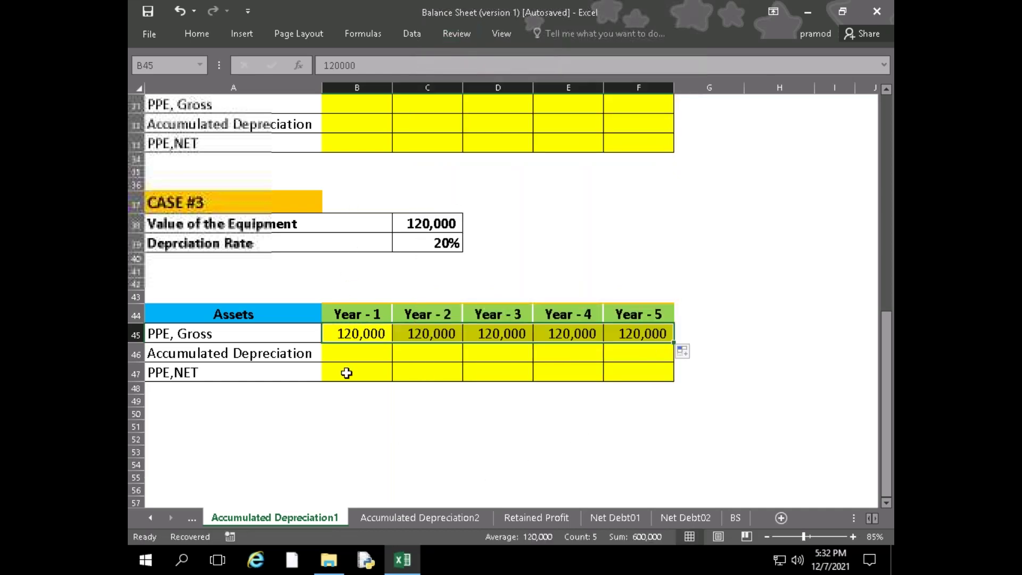
Add accumulated depreciation: =B45*20% for Year 1, then 20% of gross plus prior year through Year 5
{"action": "left_click", "coordinate": [347, 353]}
{"action": "type", "text": "=B45"}
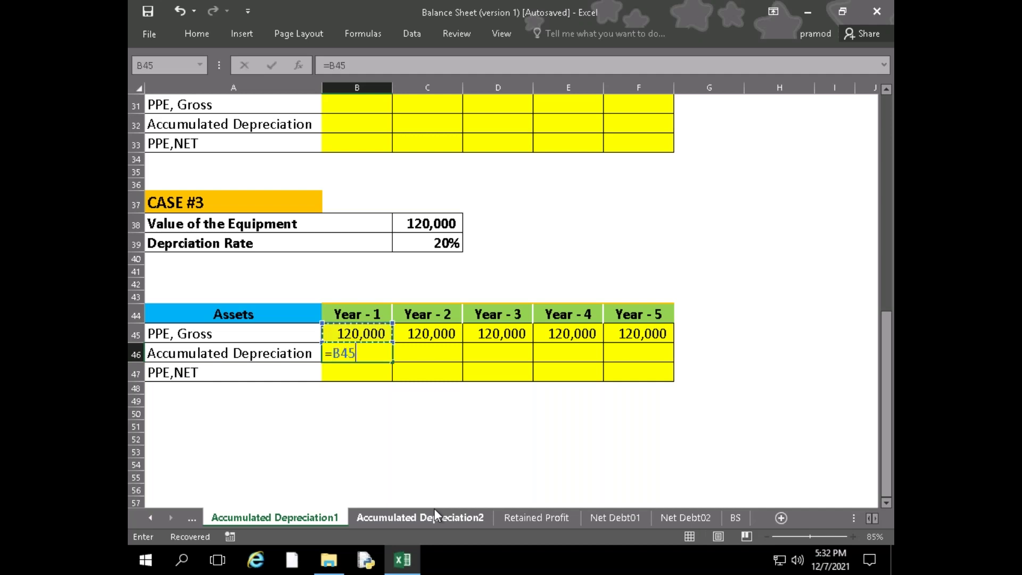
{"action": "type", "text": "*20%"}
{"action": "key", "text": "Return"}
{"action": "left_click", "coordinate": [438, 354]}
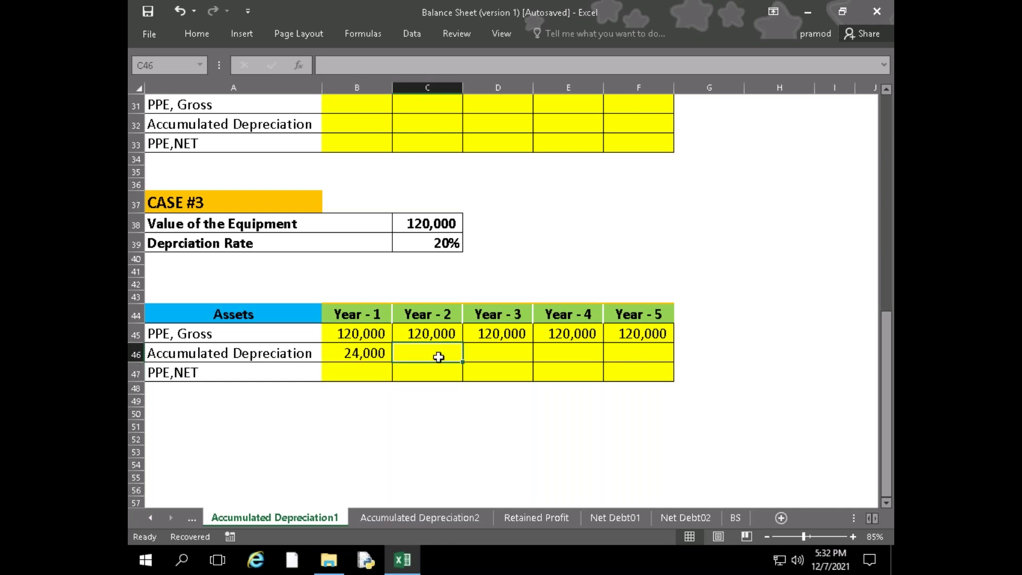
{"action": "type", "text": "="}
{"action": "key", "text": "Up"}
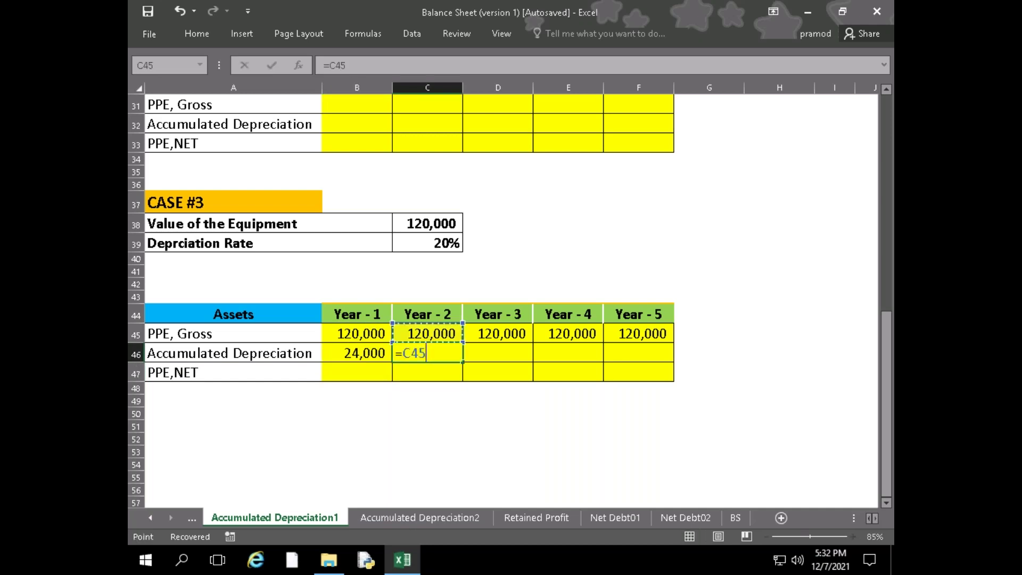
{"action": "type", "text": "*20%+"}
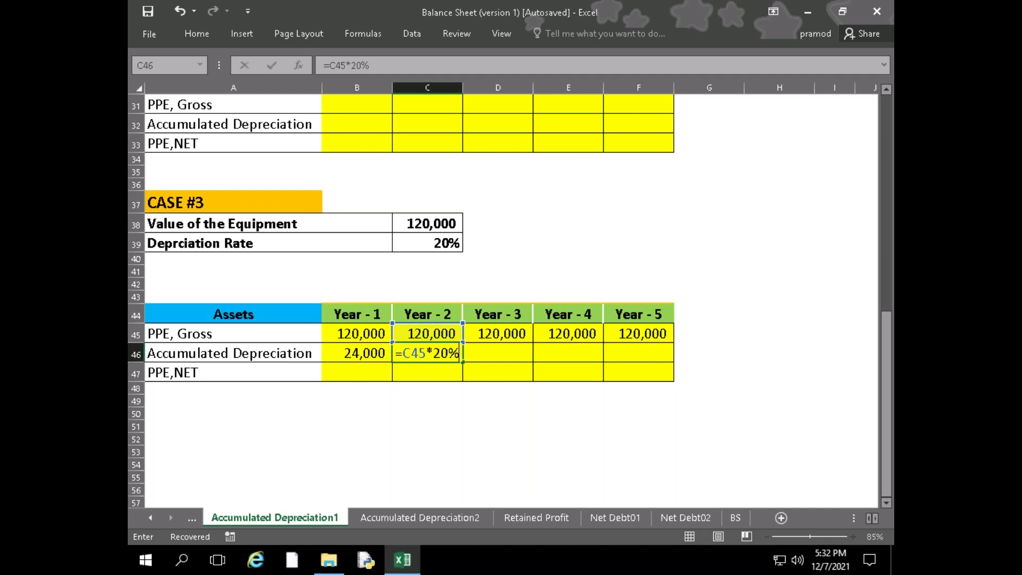
{"action": "key", "text": "Left"}
{"action": "key", "text": "Return"}
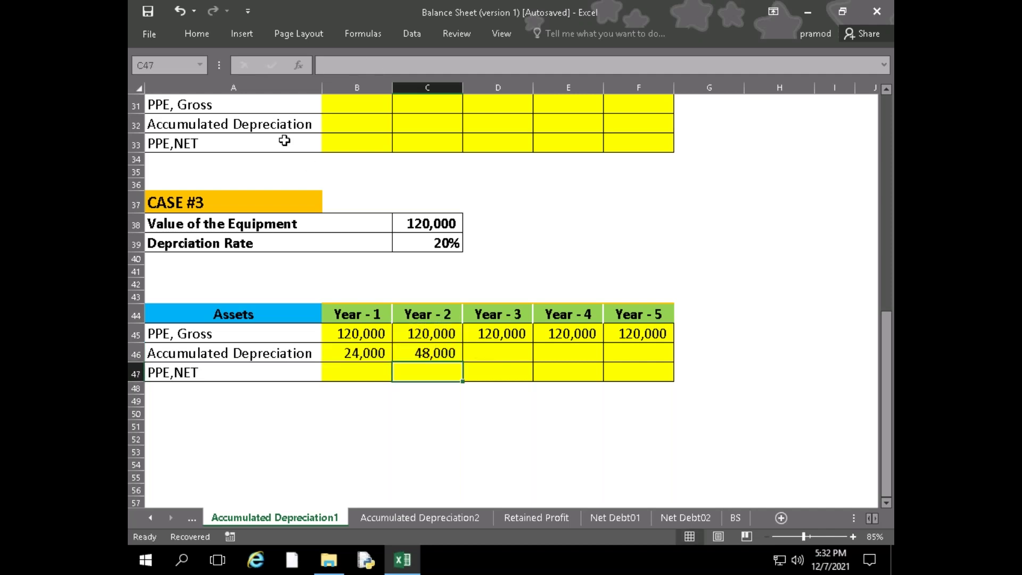
{"action": "left_click", "coordinate": [433, 349]}
{"action": "left_click_drag", "start_coordinate": [463, 362], "coordinate": [666, 356]}
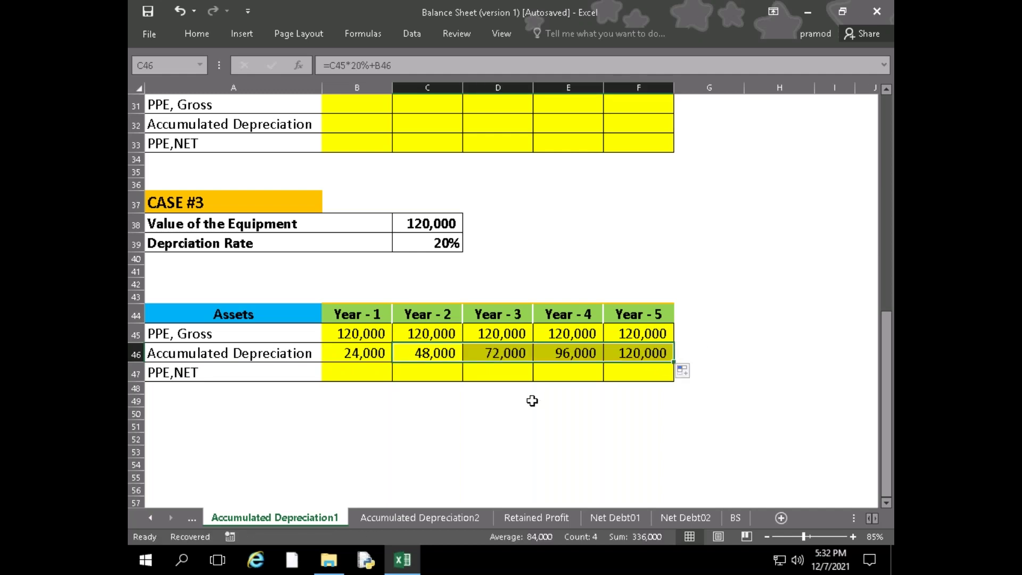
{"action": "left_click", "coordinate": [347, 382]}
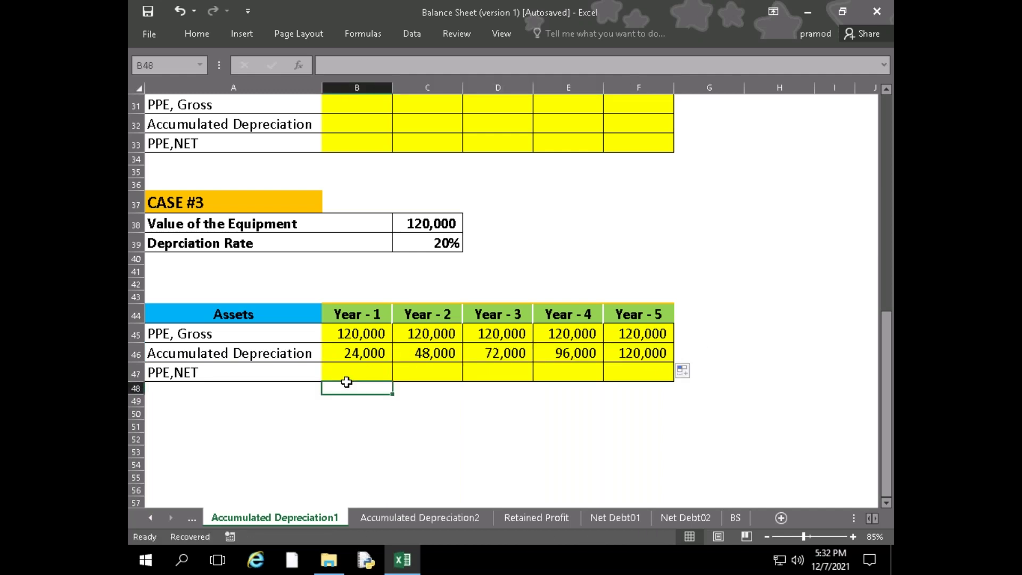
Compute PPE, Net as =B45-B46 and fill it through Year 5
{"action": "left_click", "coordinate": [347, 379]}
{"action": "type", "text": "="}
{"action": "key", "text": "Up"}
{"action": "key", "text": "Up"}
{"action": "type", "text": "-"}
{"action": "key", "text": "Up"}
{"action": "key", "text": "Return"}
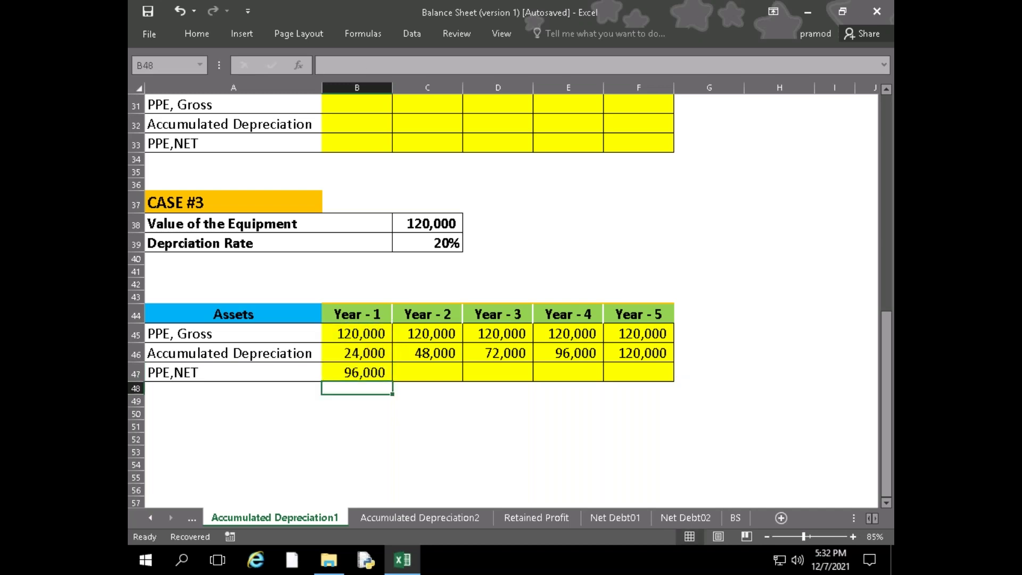
{"action": "left_click", "coordinate": [368, 371]}
{"action": "left_click_drag", "start_coordinate": [392, 382], "coordinate": [655, 386]}
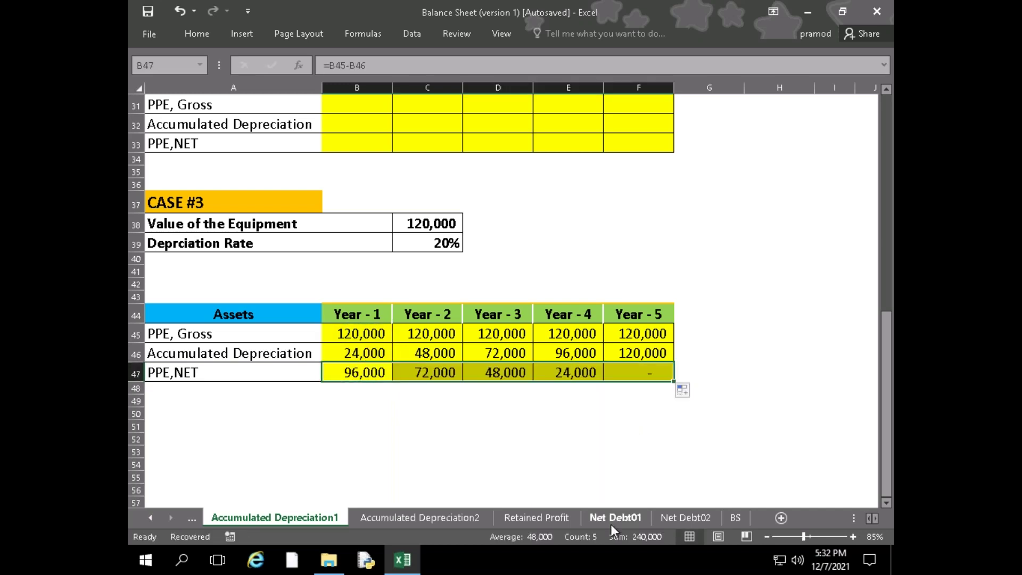
{"action": "left_click", "coordinate": [520, 426]}
{"action": "scroll", "coordinate": [445, 463], "scroll_direction": "up", "scroll_amount": 5}
{"action": "scroll", "coordinate": [577, 405], "scroll_direction": "down", "scroll_amount": 2}
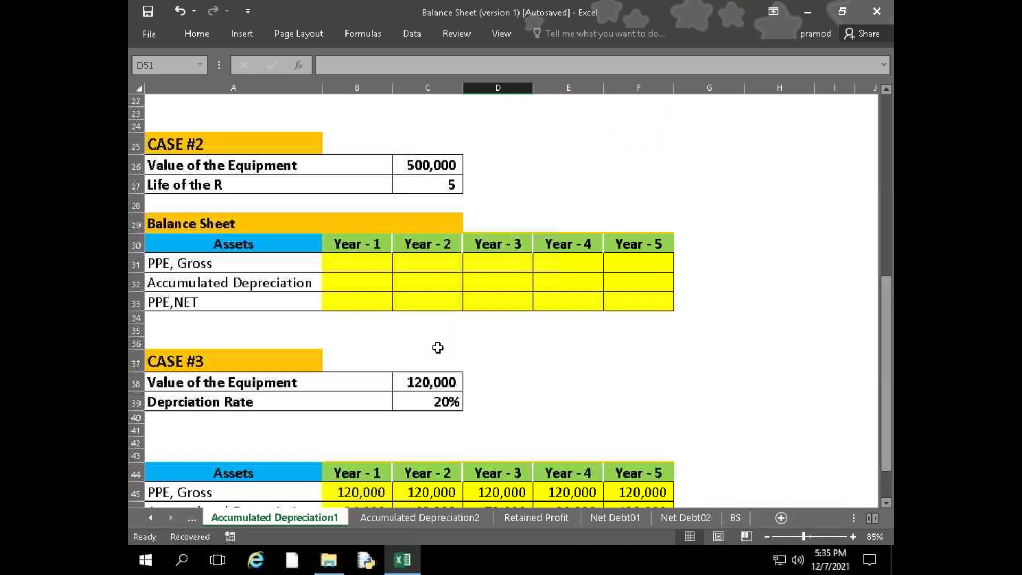
{"action": "left_click", "coordinate": [436, 347]}
{"action": "scroll", "coordinate": [365, 350], "scroll_direction": "up", "scroll_amount": 7}
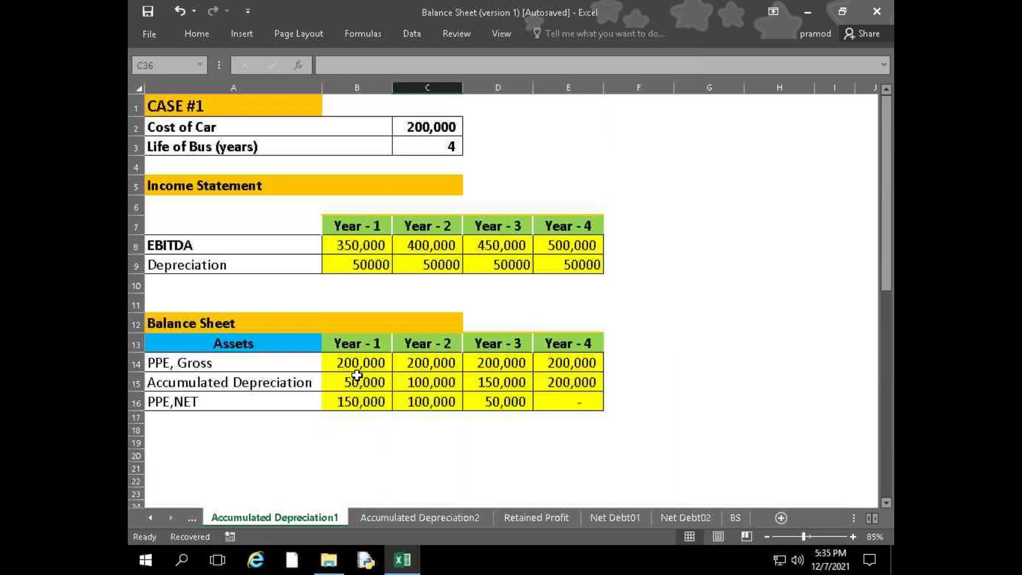
Delete the 50000 Depreciation entries in B9:E9 of the Case #1 income statement
{"action": "left_click_drag", "start_coordinate": [357, 262], "coordinate": [585, 266]}
{"action": "key", "text": "Delete"}
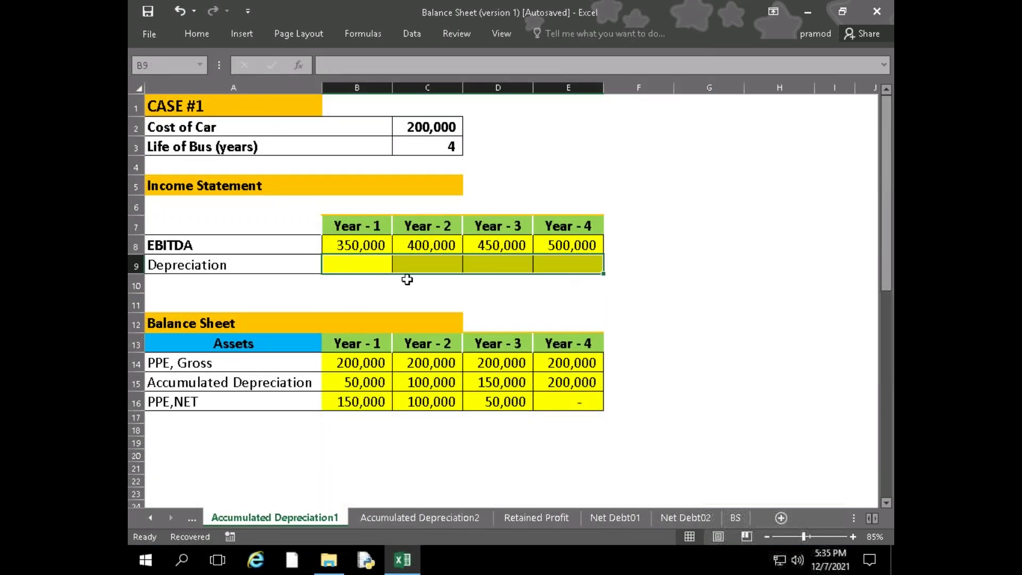
{"action": "left_click", "coordinate": [371, 241]}
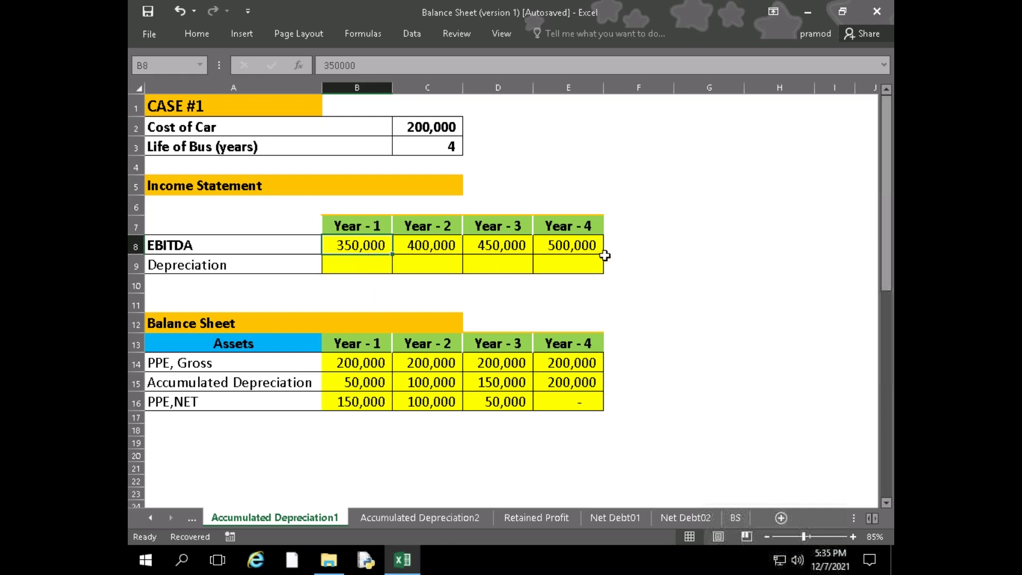
{"action": "left_click", "coordinate": [379, 269]}
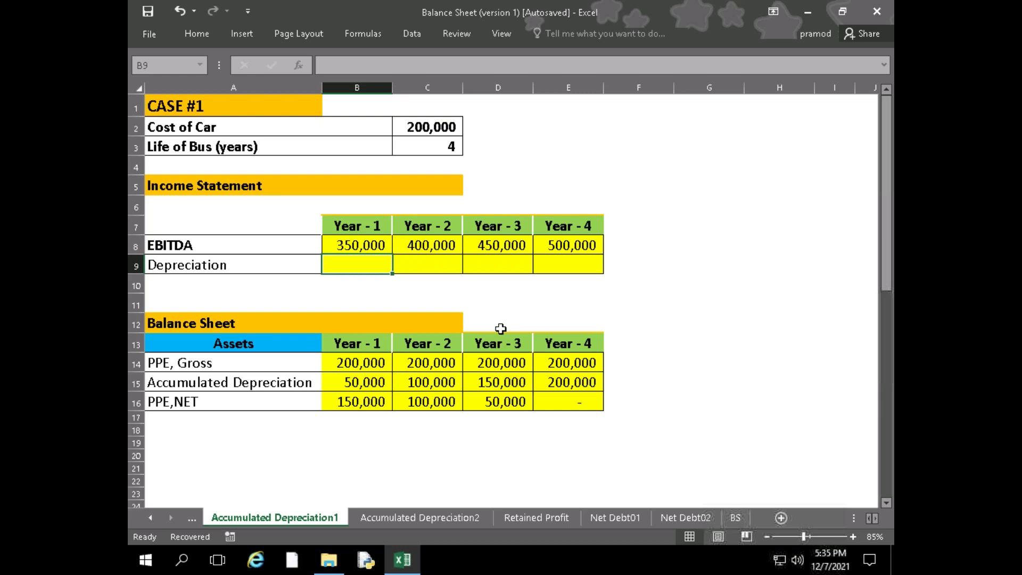
Put =200000/4 in B9 and spread 50000 across the Year 1–4 Depreciation cells
{"action": "type", "text": "="}
{"action": "key", "text": "Up"}
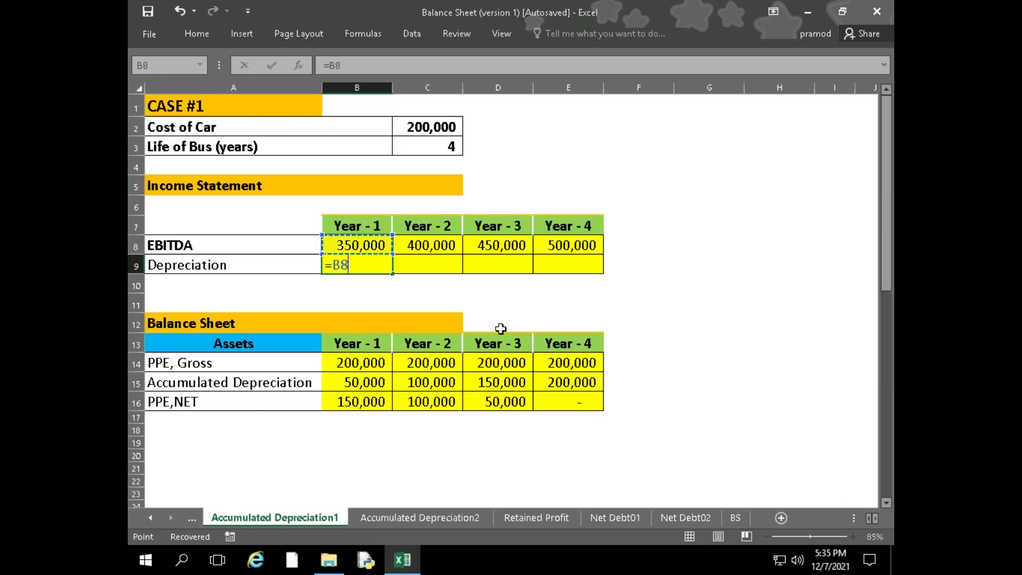
{"action": "type", "text": "/4"}
{"action": "key", "text": "Return"}
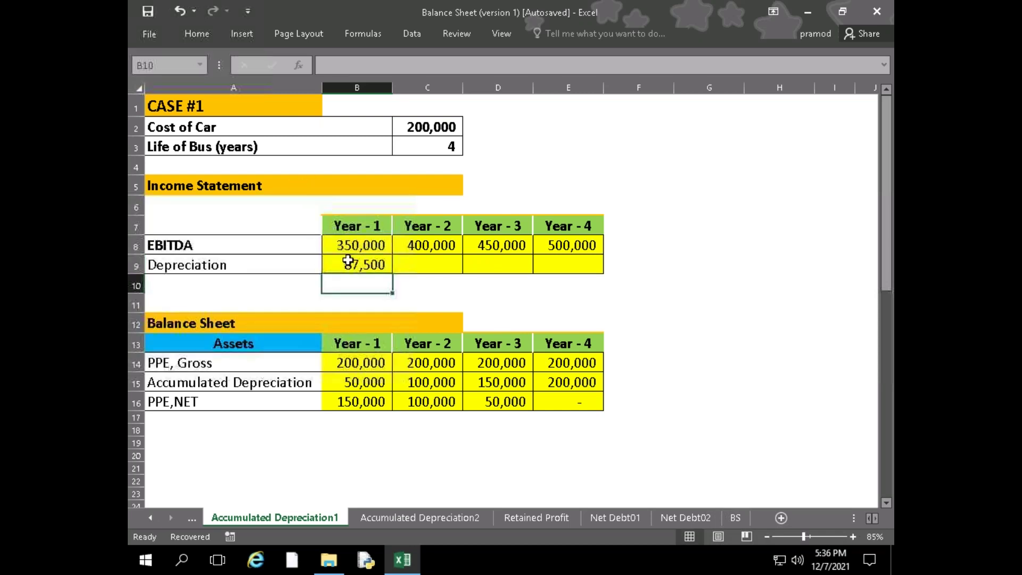
{"action": "left_click", "coordinate": [348, 261]}
{"action": "double_click", "coordinate": [347, 261]}
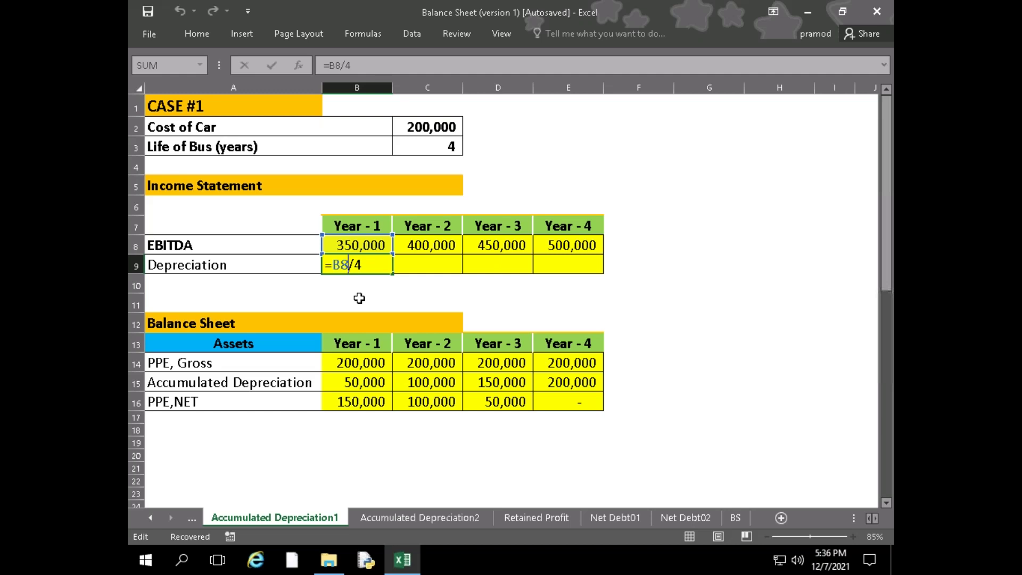
{"action": "key", "text": "Return"}
{"action": "key", "text": "ctrl+z"}
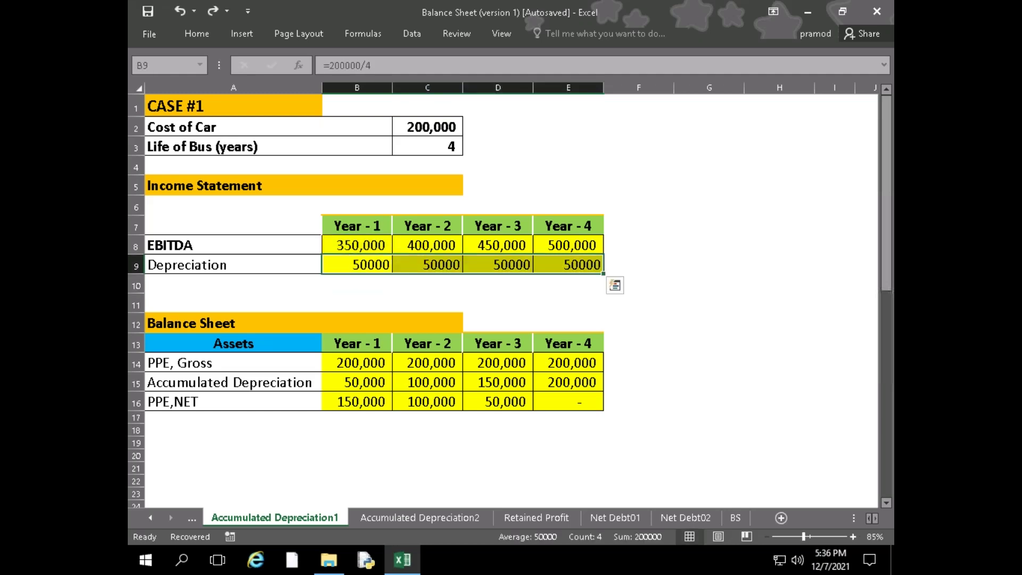
{"action": "left_click", "coordinate": [233, 265]}
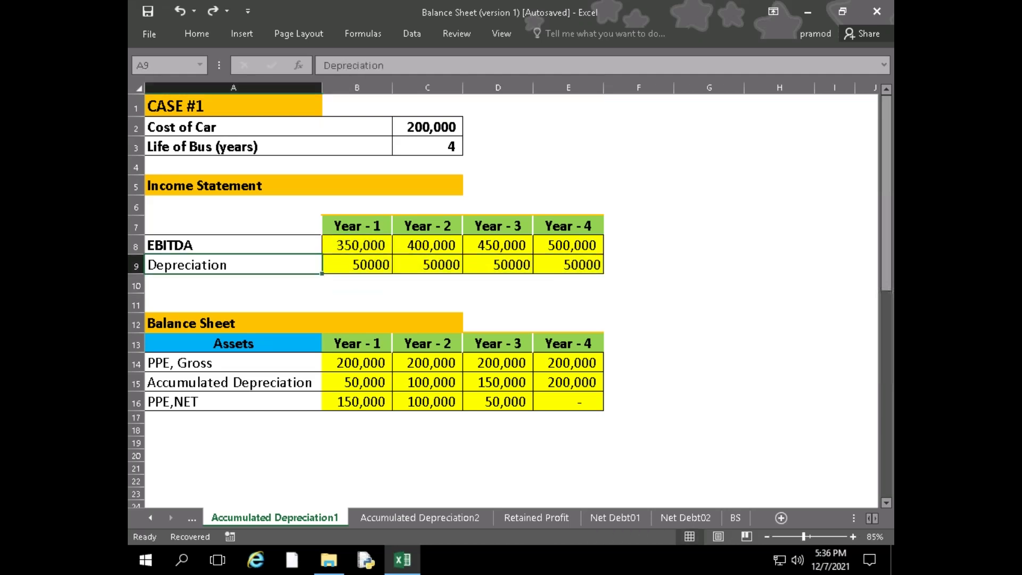
{"action": "left_click", "coordinate": [357, 264]}
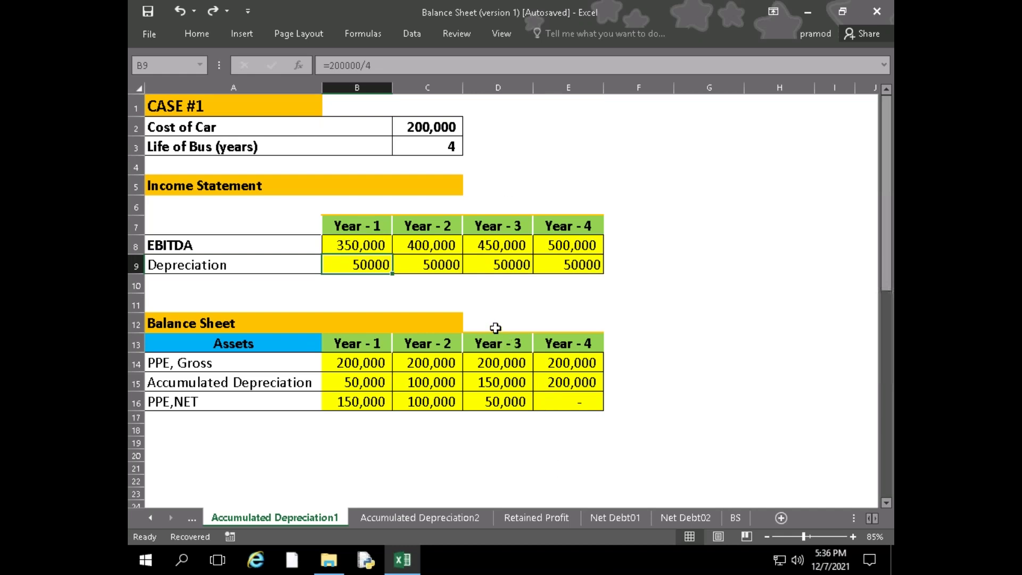
Switch to Accumulated Depreciation2, briefly revisit Accumulated Depreciation1, then return to Accumulated Depreciation2
{"action": "left_click", "coordinate": [442, 521]}
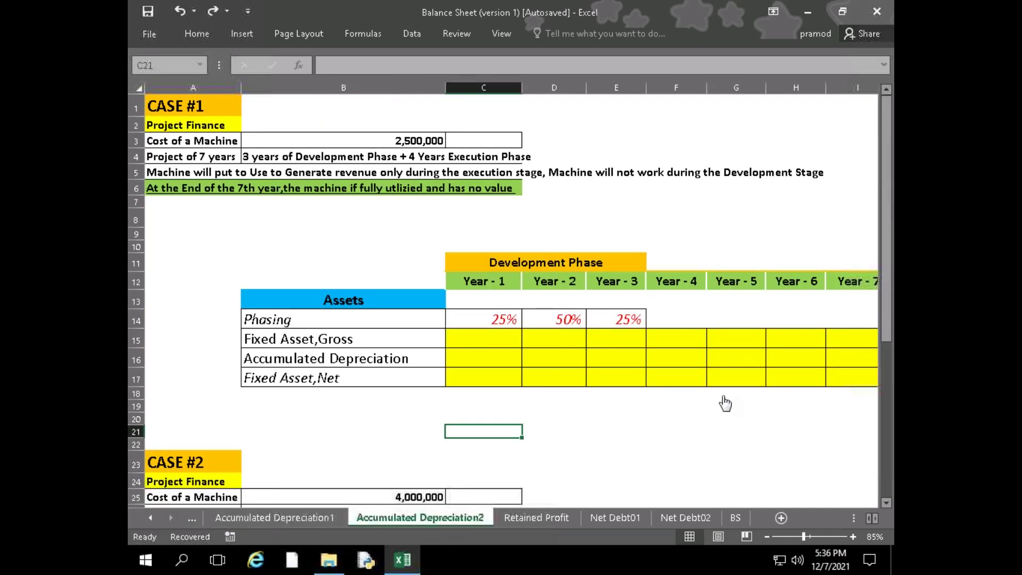
{"action": "left_click", "coordinate": [292, 520]}
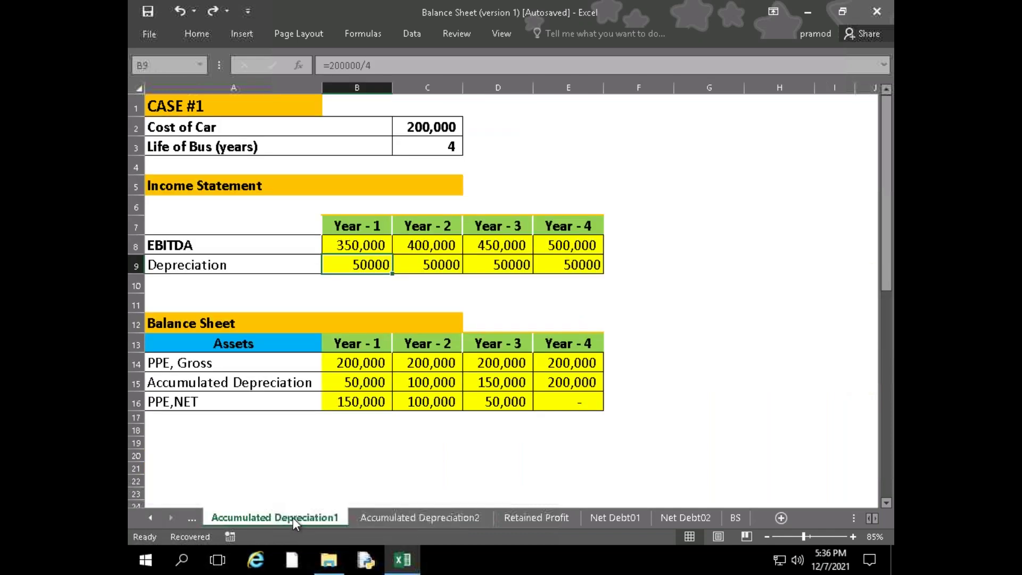
{"action": "left_click", "coordinate": [568, 424]}
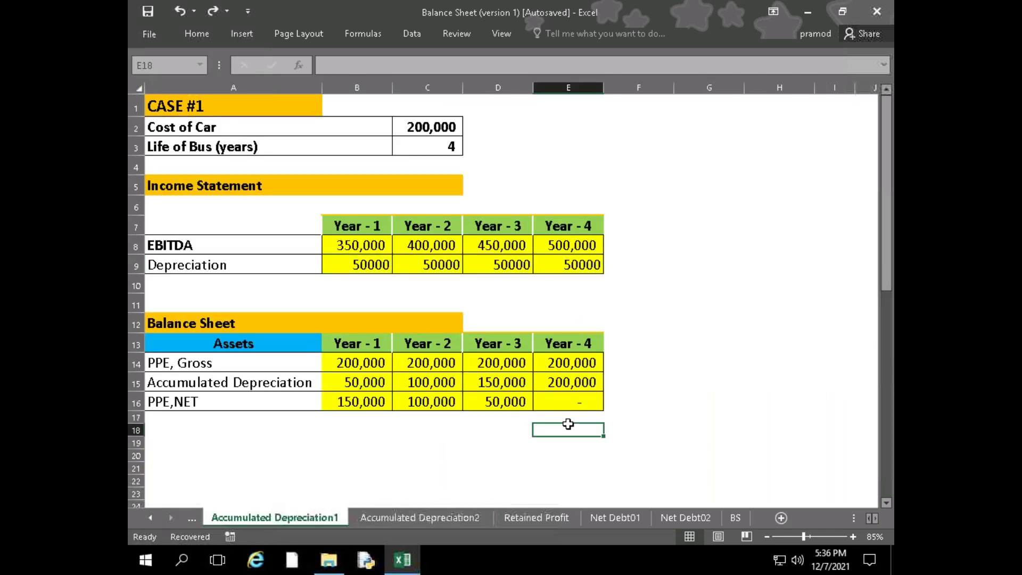
{"action": "scroll", "coordinate": [568, 425], "scroll_direction": "down", "scroll_amount": 6}
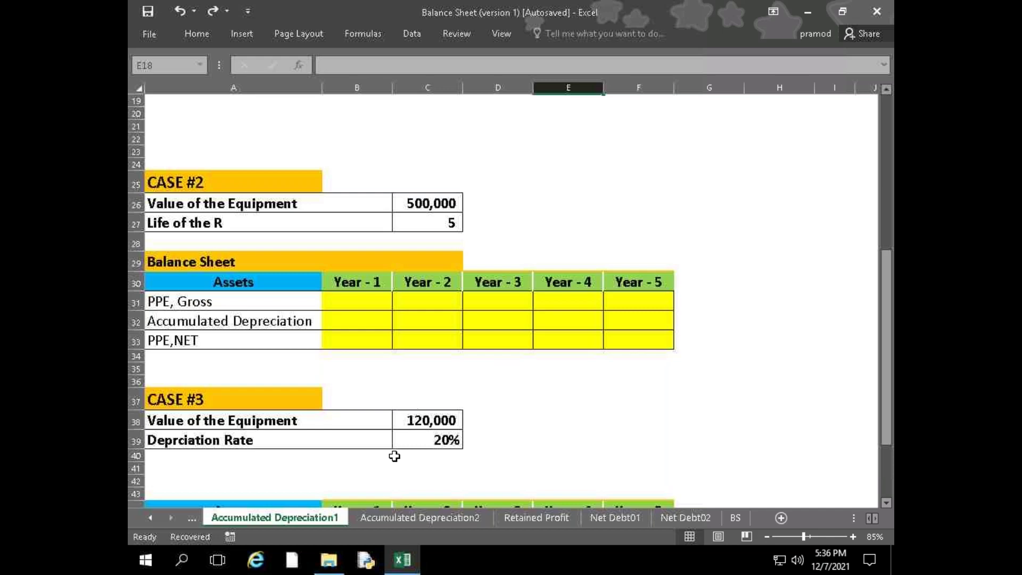
{"action": "left_click", "coordinate": [412, 519]}
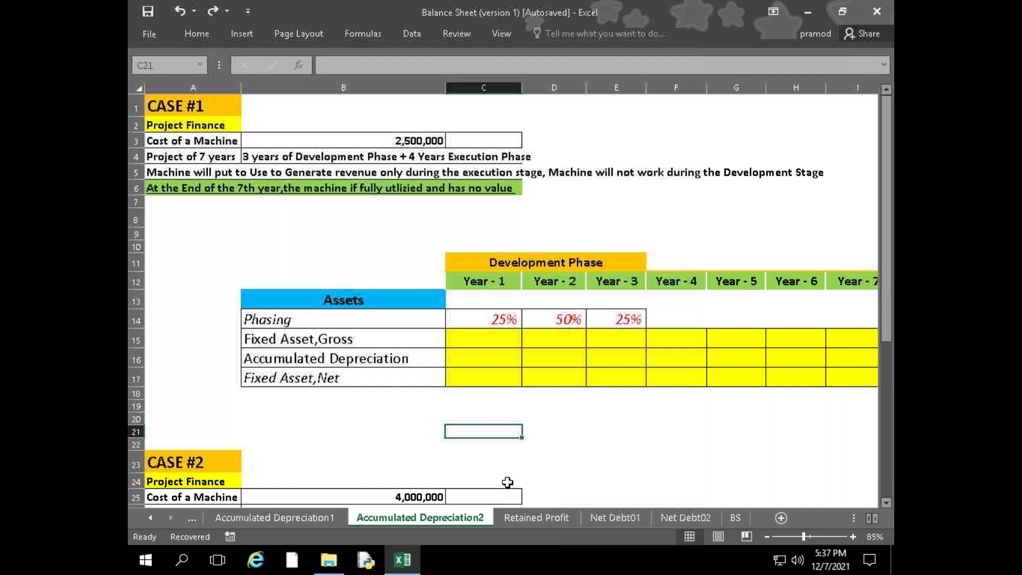
Review the Case #1 Assets table and its 25%/50%/25% phasing row
{"action": "left_click_drag", "start_coordinate": [584, 201], "coordinate": [525, 210]}
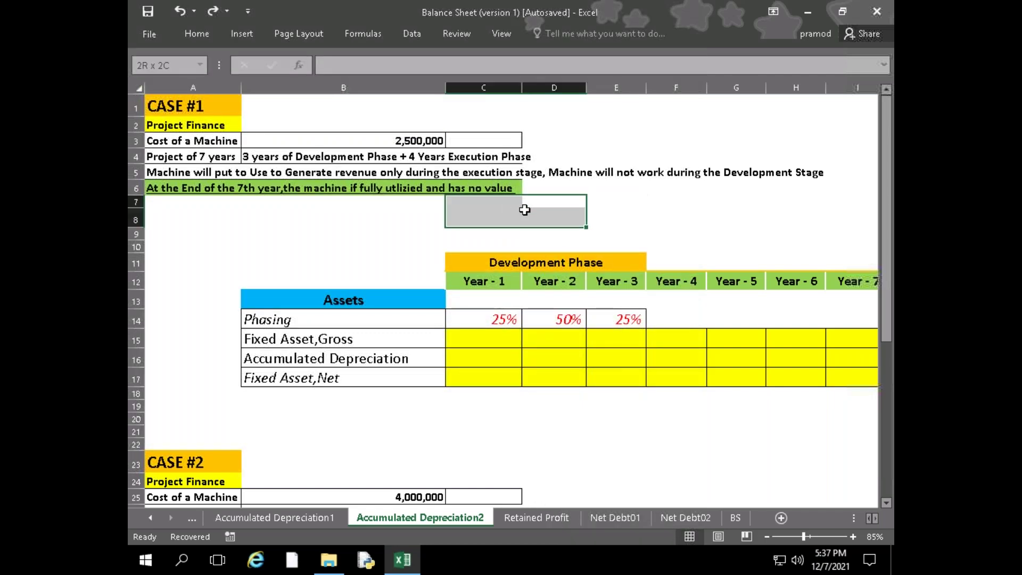
{"action": "left_click", "coordinate": [539, 226]}
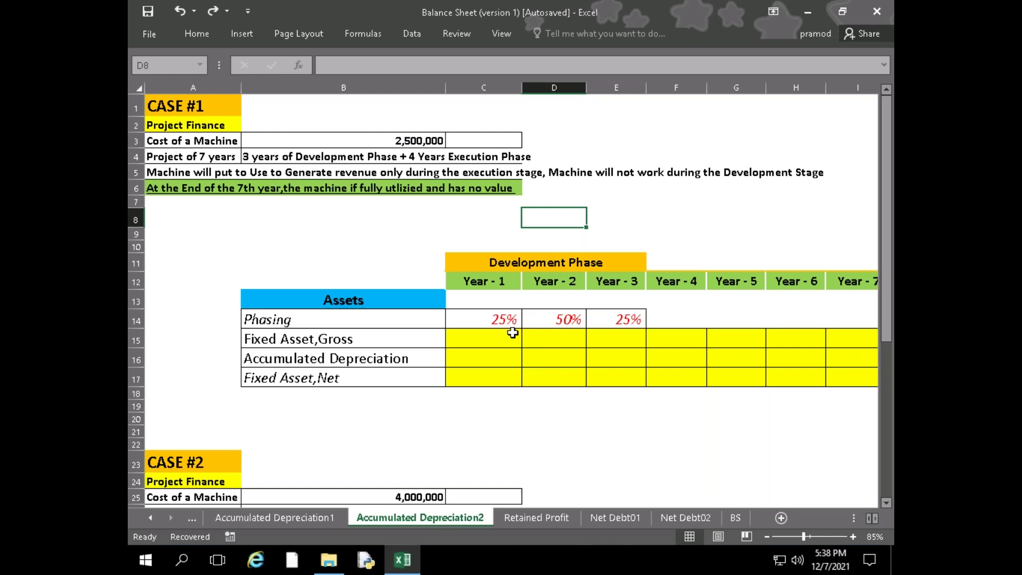
Enter =B3*C14 in C15 for a Year-1 gross asset of 625,000
{"action": "left_click", "coordinate": [512, 336]}
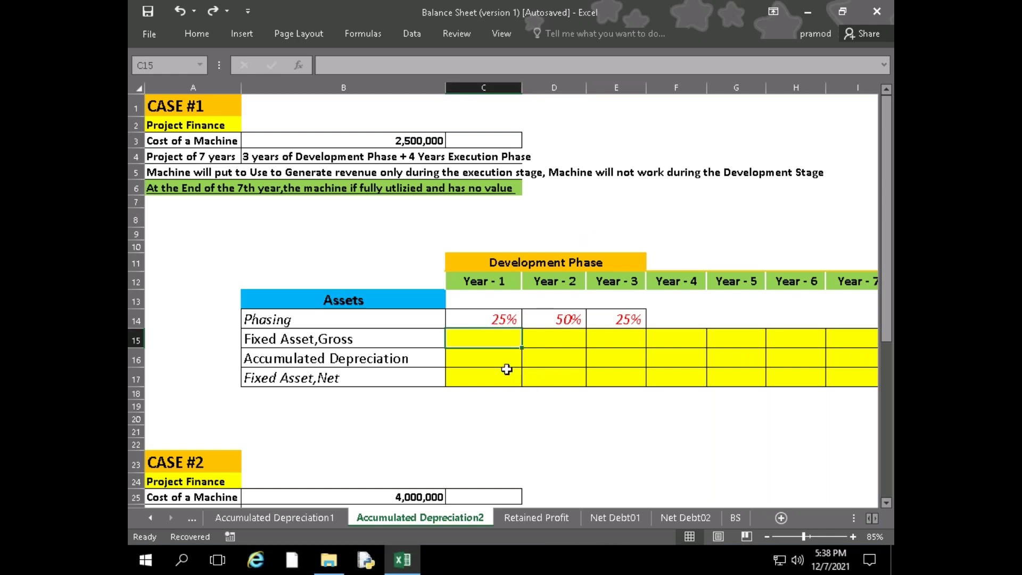
{"action": "type", "text": "="}
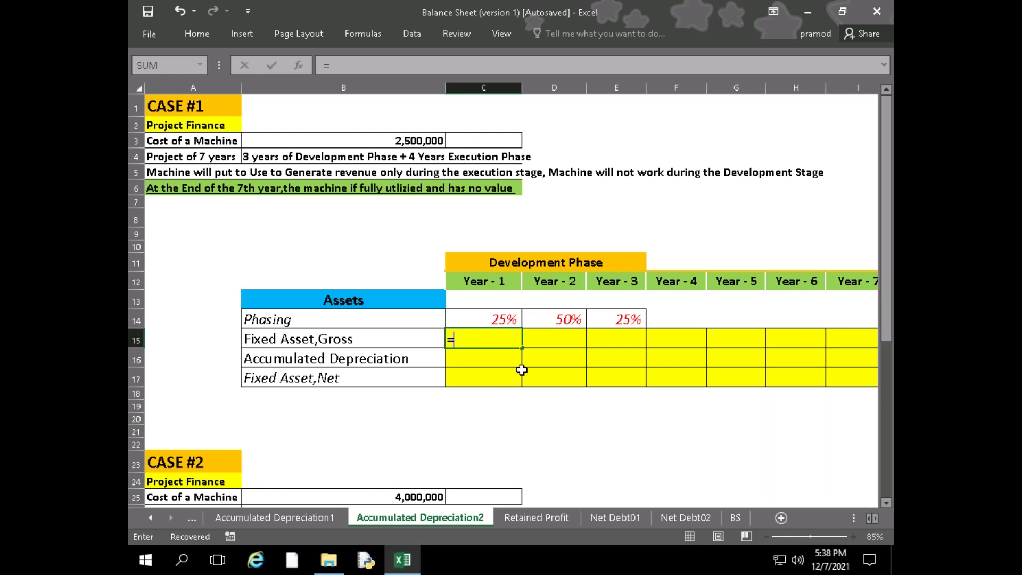
{"action": "left_click", "coordinate": [393, 143]}
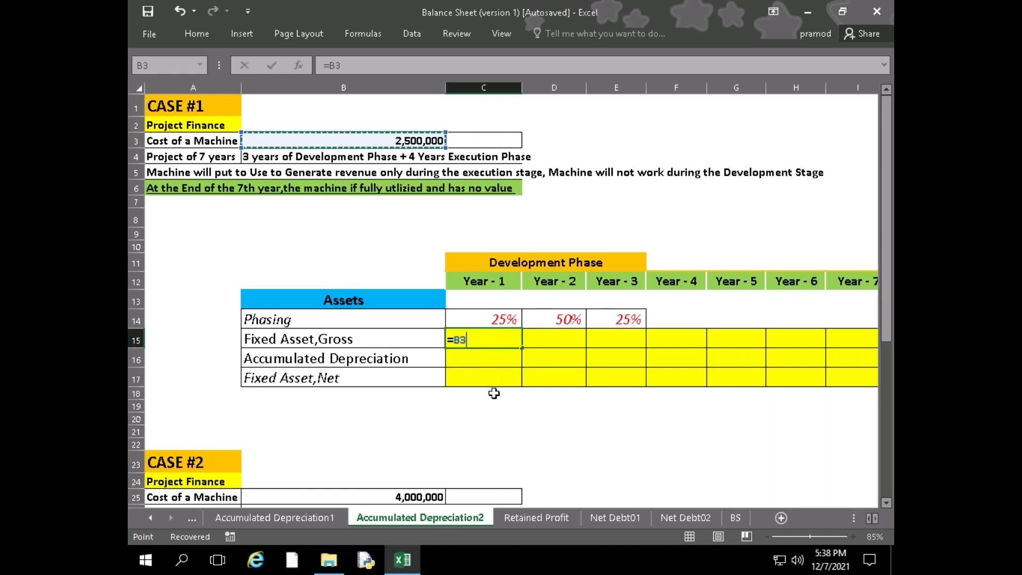
{"action": "type", "text": "*25"}
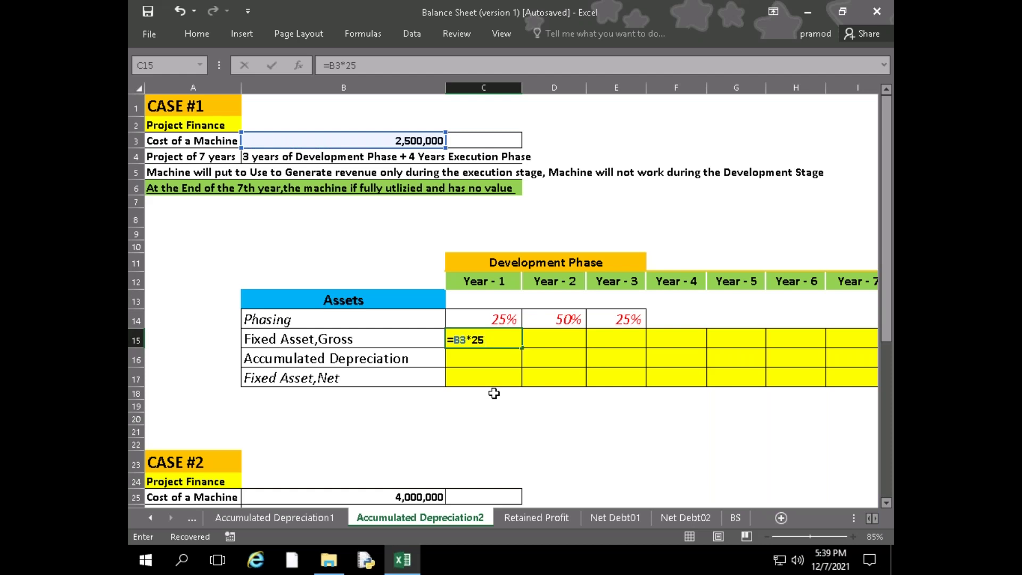
{"action": "key", "text": "BackSpace"}
{"action": "key", "text": "BackSpace"}
{"action": "key", "text": "Up"}
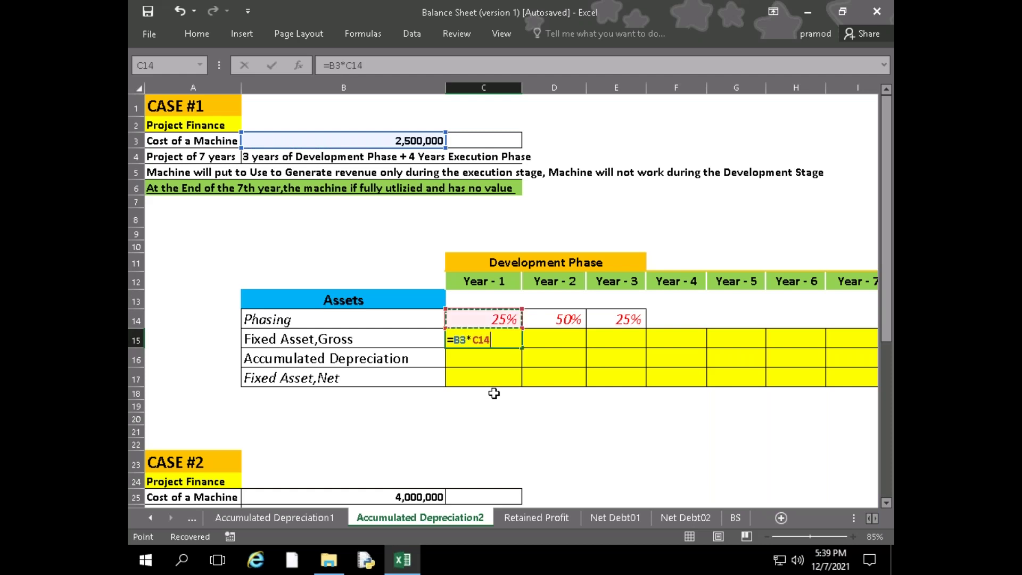
{"action": "key", "text": "Return"}
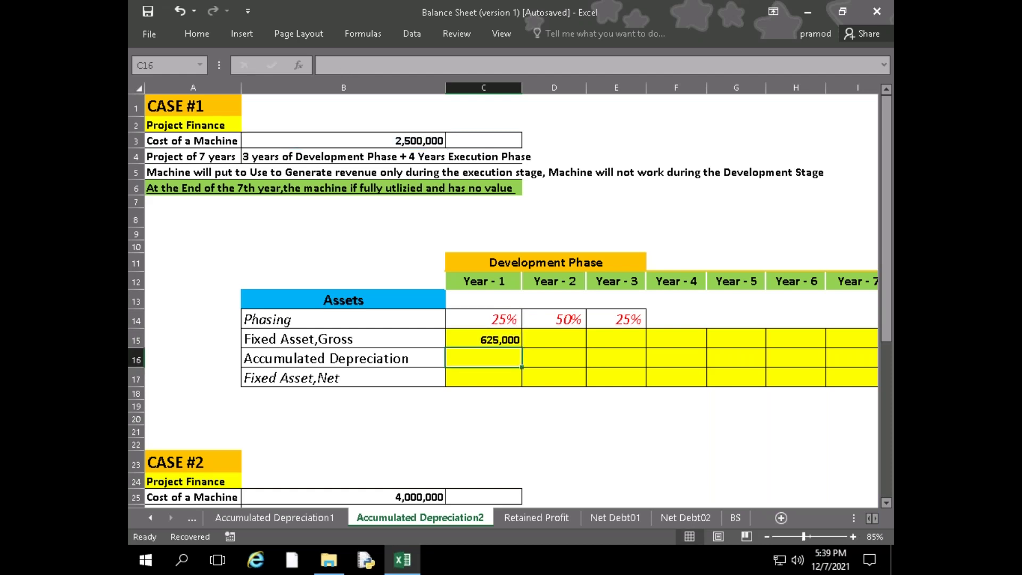
Enter =B3*50%+C15 in D15, giving 1,875,000 for Year 2
{"action": "key", "text": "Right"}
{"action": "key", "text": "Up"}
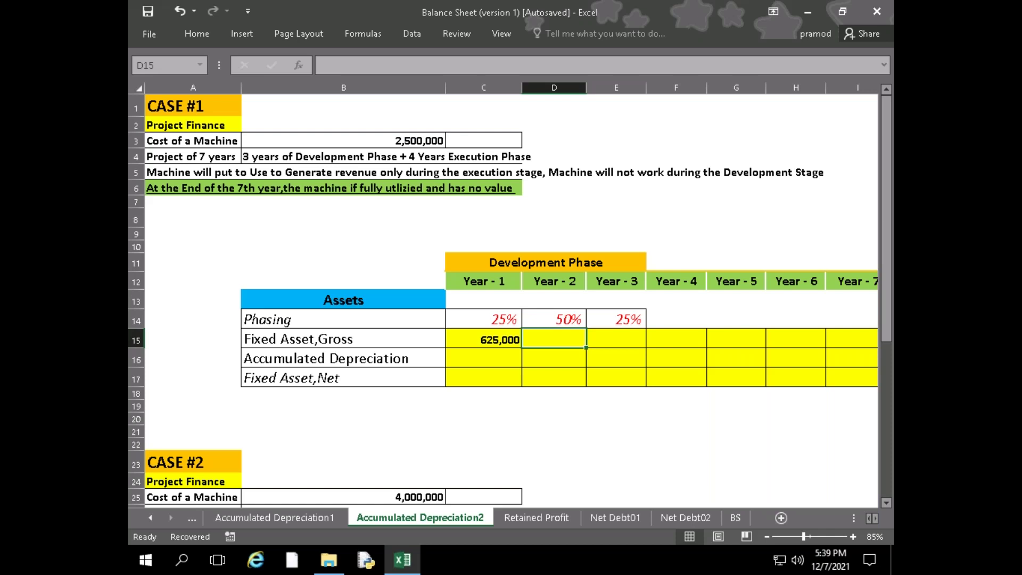
{"action": "type", "text": "="}
{"action": "key", "text": "Up"}
{"action": "key", "text": "Up"}
{"action": "key", "text": "Up"}
{"action": "key", "text": "Up"}
{"action": "key", "text": "Up"}
{"action": "key", "text": "Up"}
{"action": "key", "text": "Up"}
{"action": "key", "text": "Up"}
{"action": "key", "text": "Up"}
{"action": "key", "text": "Up"}
{"action": "key", "text": "Up"}
{"action": "key", "text": "Left"}
{"action": "key", "text": "Up"}
{"action": "key", "text": "Left"}
{"action": "type", "text": "*50"}
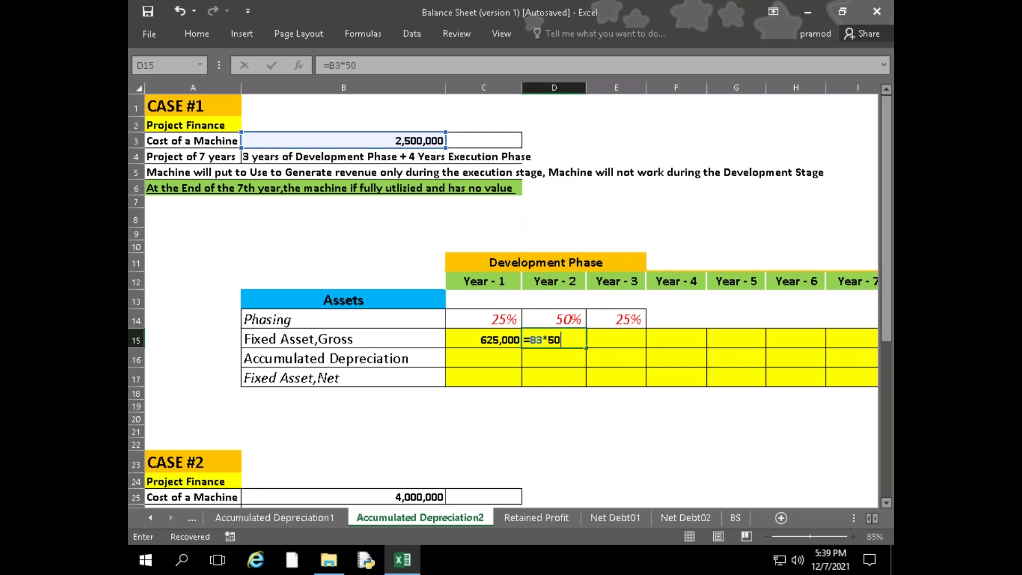
{"action": "type", "text": "%+"}
{"action": "left_click", "coordinate": [484, 339]}
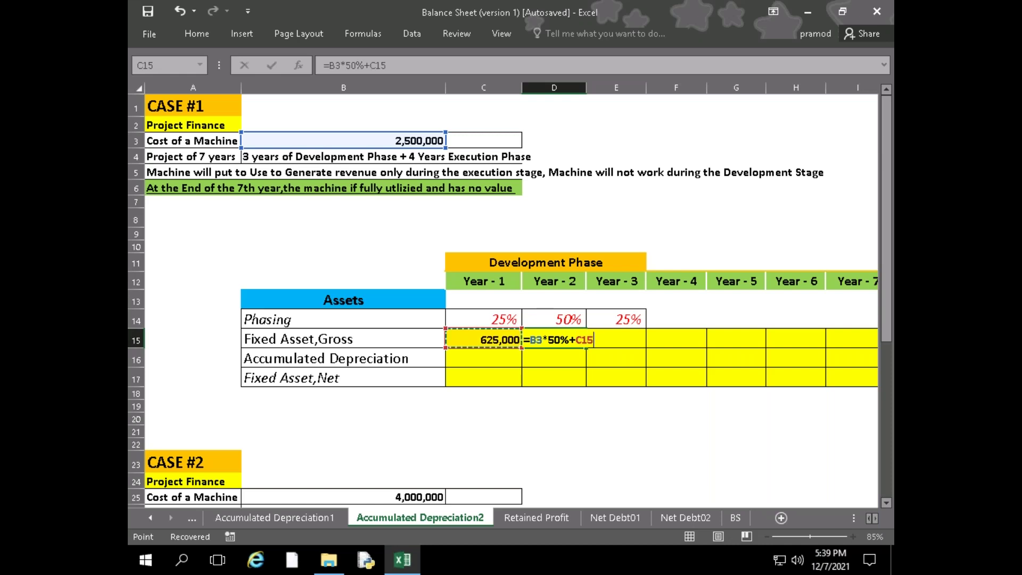
{"action": "key", "text": "Return"}
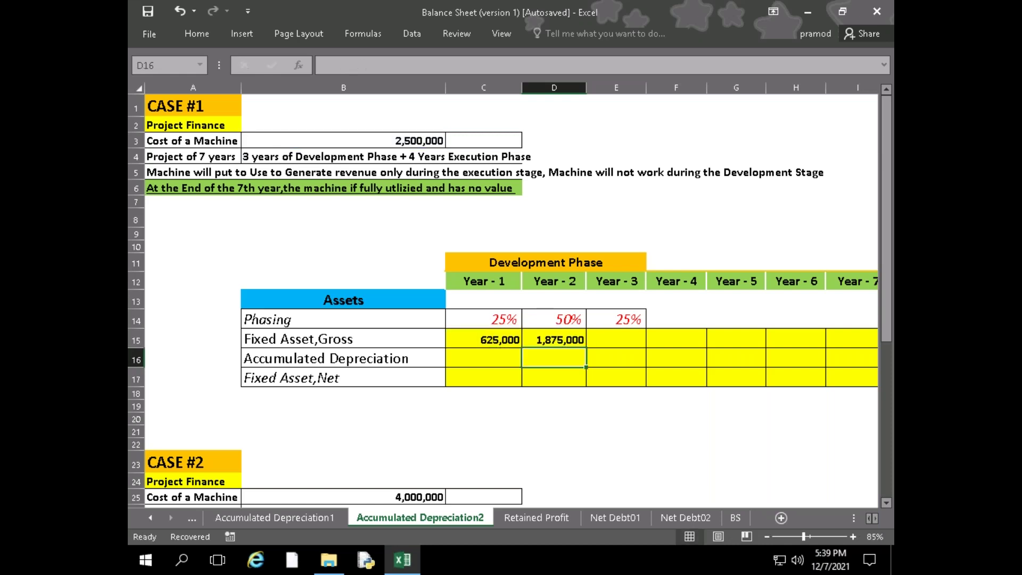
Enter =B3*E14+D15 in E15 so Year-3 gross reaches 2,500,000
{"action": "left_click", "coordinate": [616, 358]}
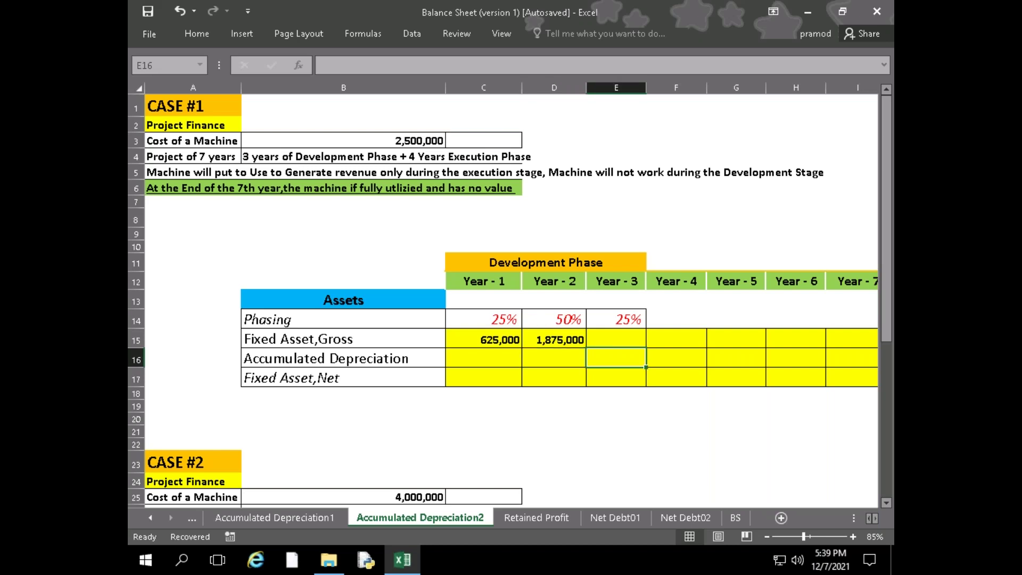
{"action": "left_click", "coordinate": [616, 339]}
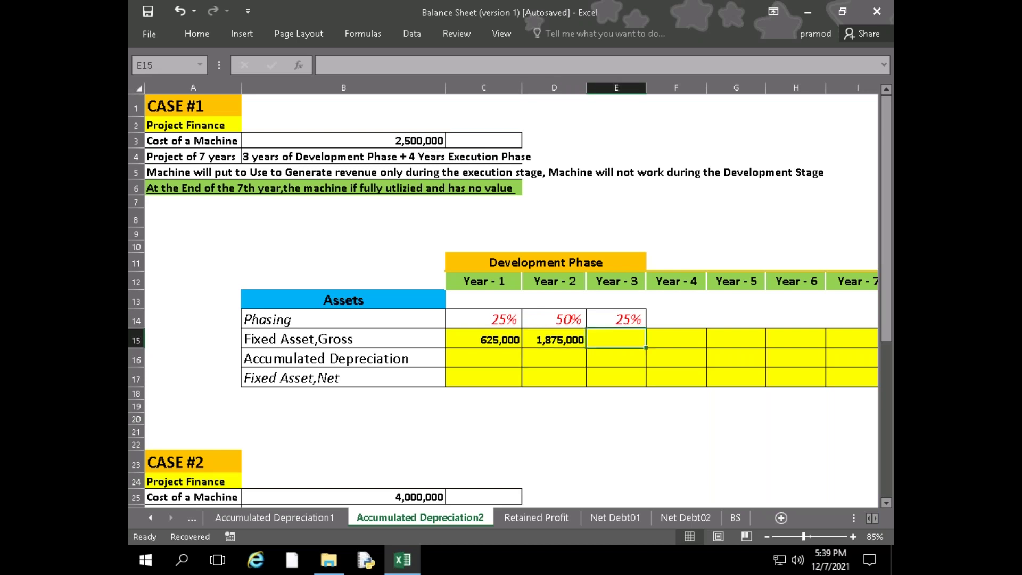
{"action": "type", "text": "="}
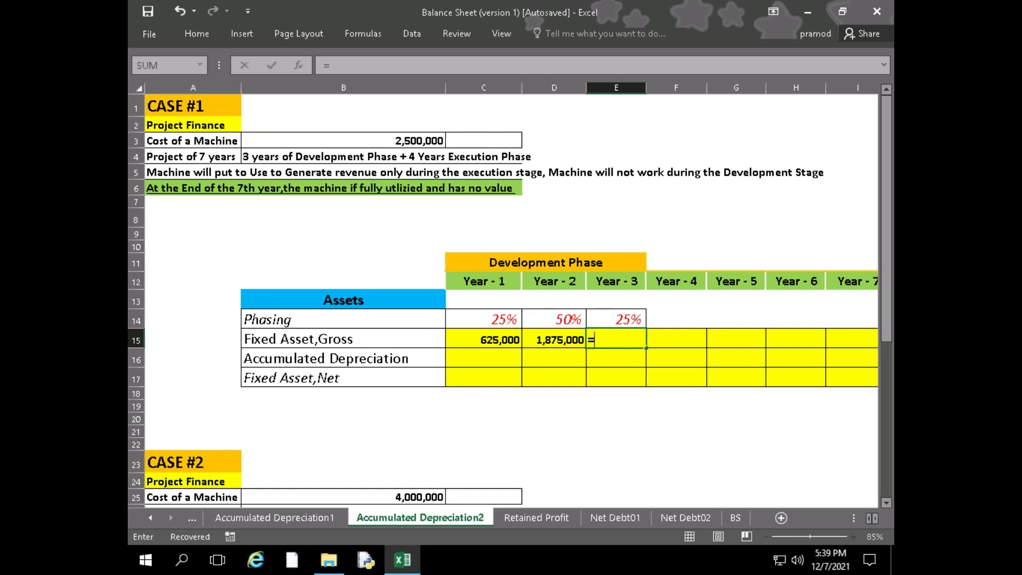
{"action": "type", "text": "b3"}
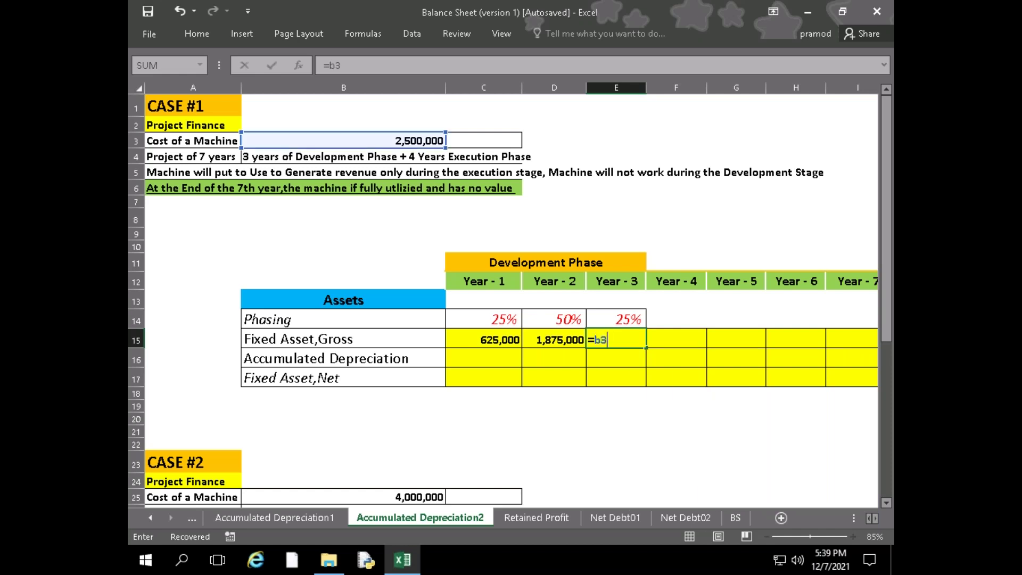
{"action": "type", "text": "*"}
{"action": "key", "text": "Up"}
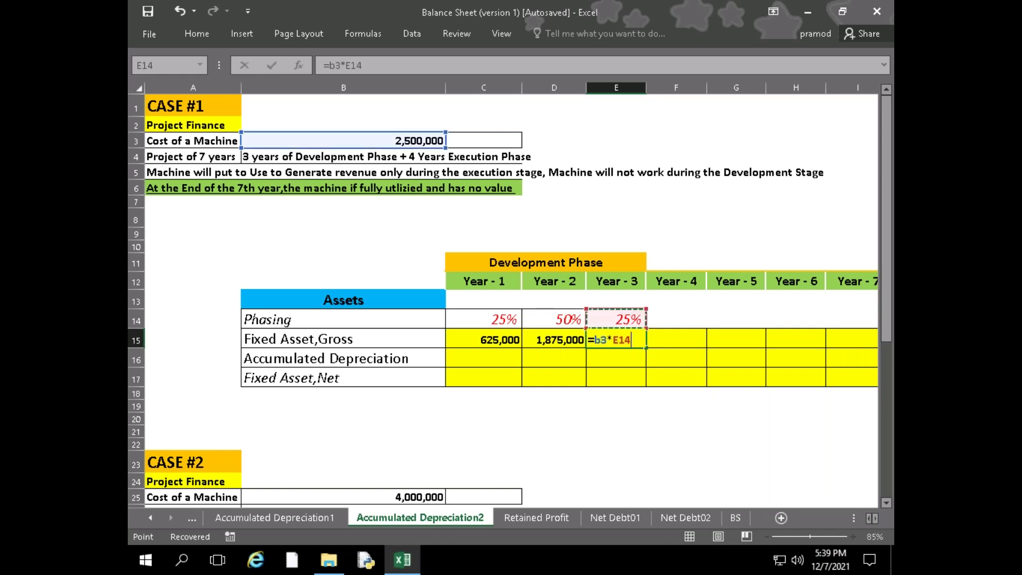
{"action": "type", "text": "+"}
{"action": "key", "text": "Left"}
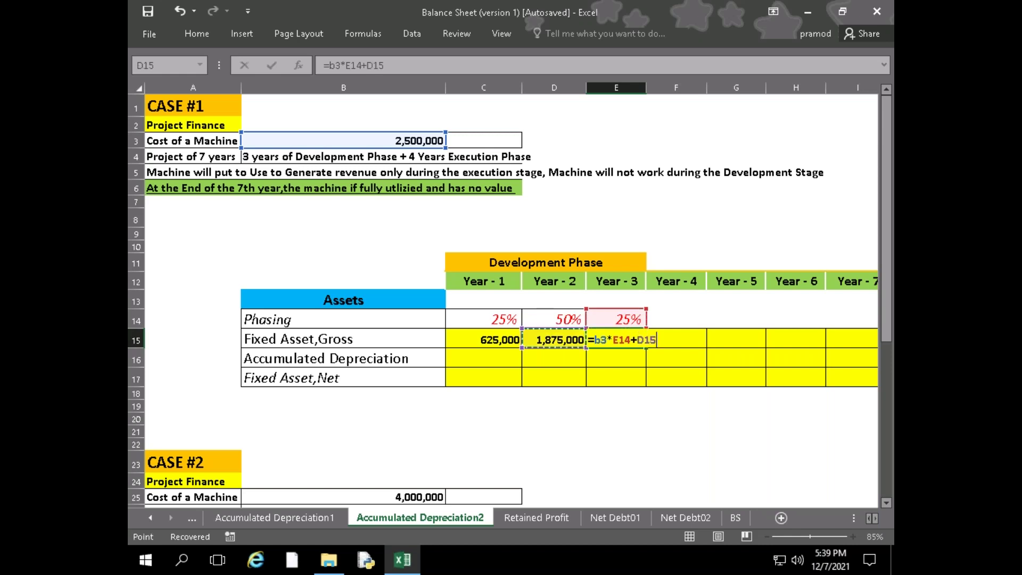
{"action": "key", "text": "Return"}
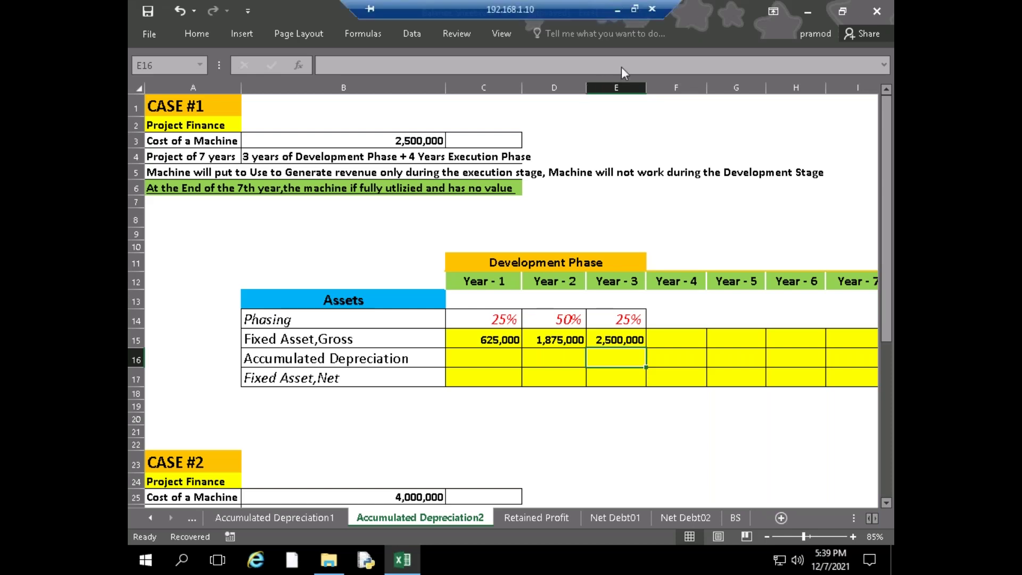
{"action": "key", "text": "Up"}
{"action": "key", "text": "Right"}
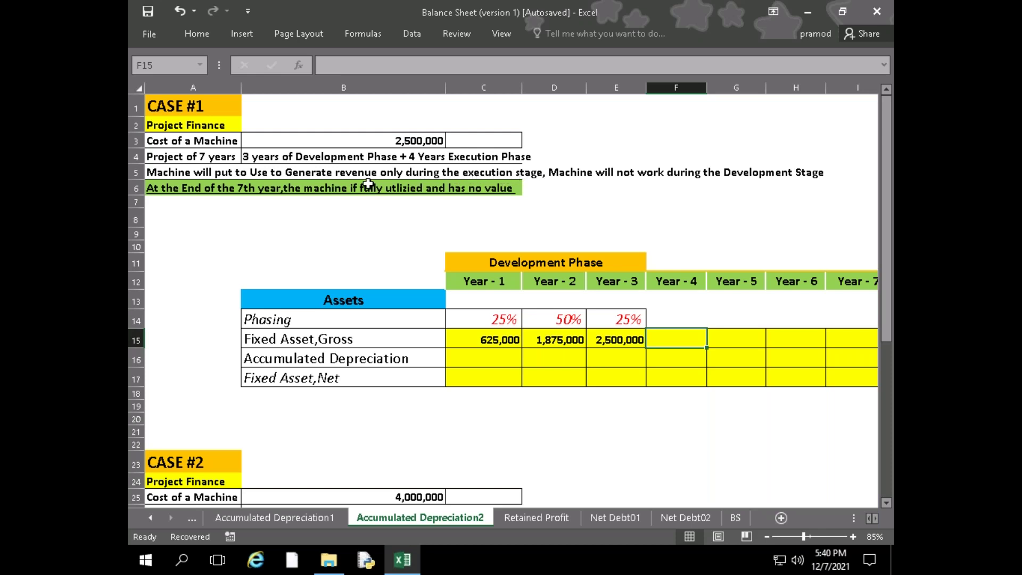
{"action": "left_click", "coordinate": [494, 360]}
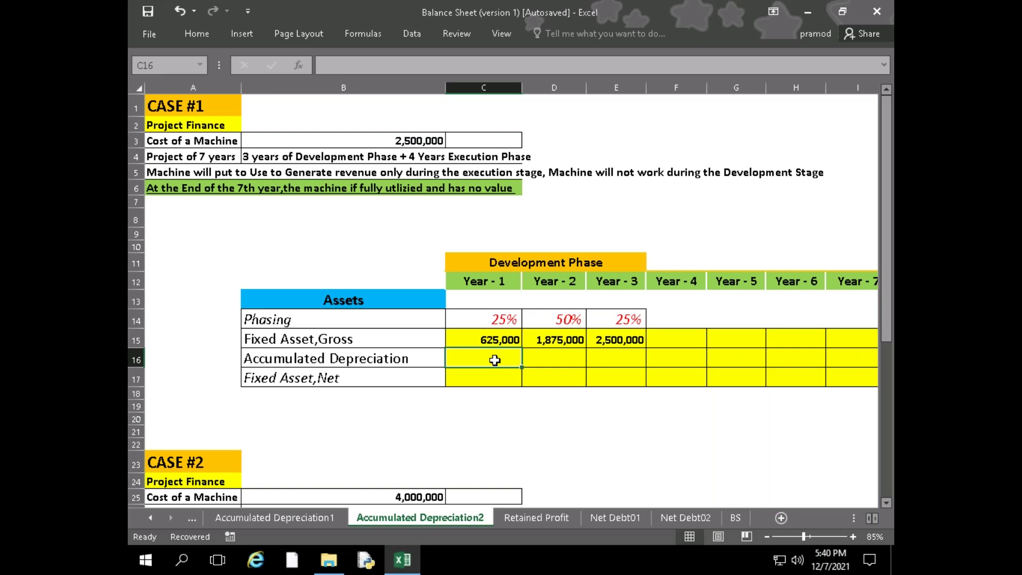
Type 0 into C16, D16 and E16 as Year 1–3 accumulated depreciation
{"action": "type", "text": "0"}
{"action": "key", "text": "Tab"}
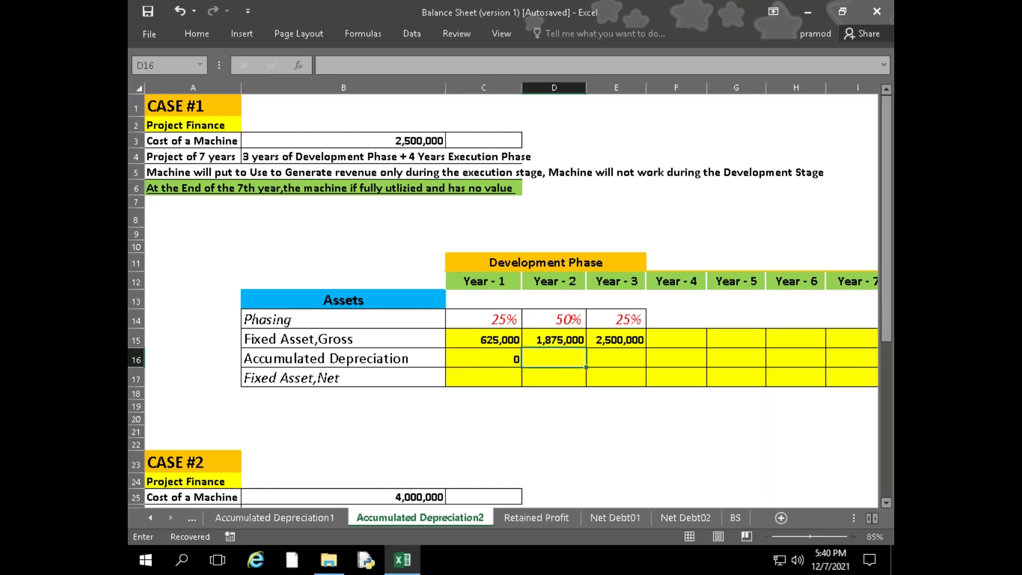
{"action": "type", "text": "0"}
{"action": "key", "text": "Tab"}
{"action": "type", "text": "0"}
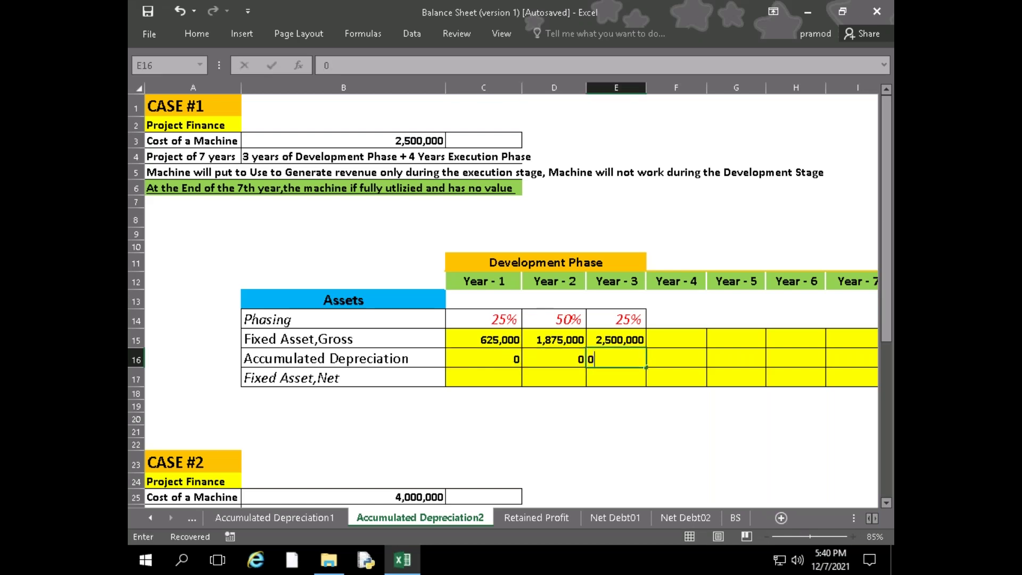
{"action": "key", "text": "Tab"}
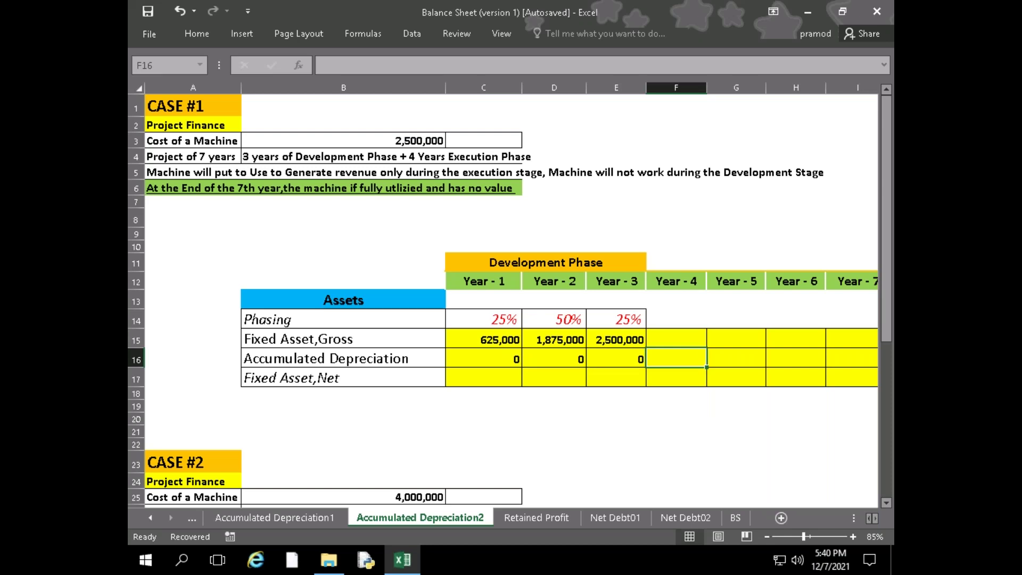
{"action": "key", "text": "Return"}
{"action": "key", "text": "Right"}
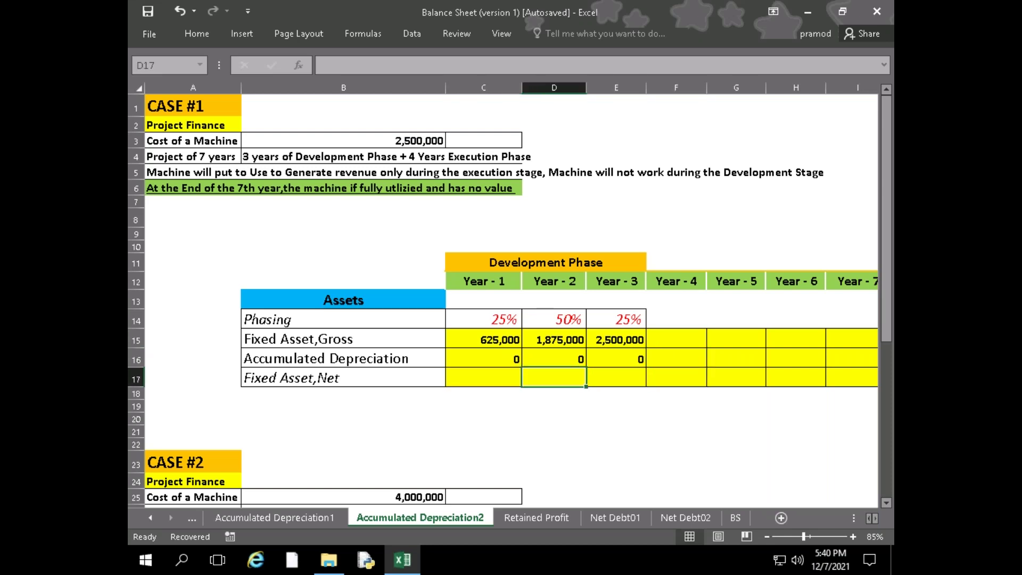
{"action": "key", "text": "Right"}
{"action": "key", "text": "Right"}
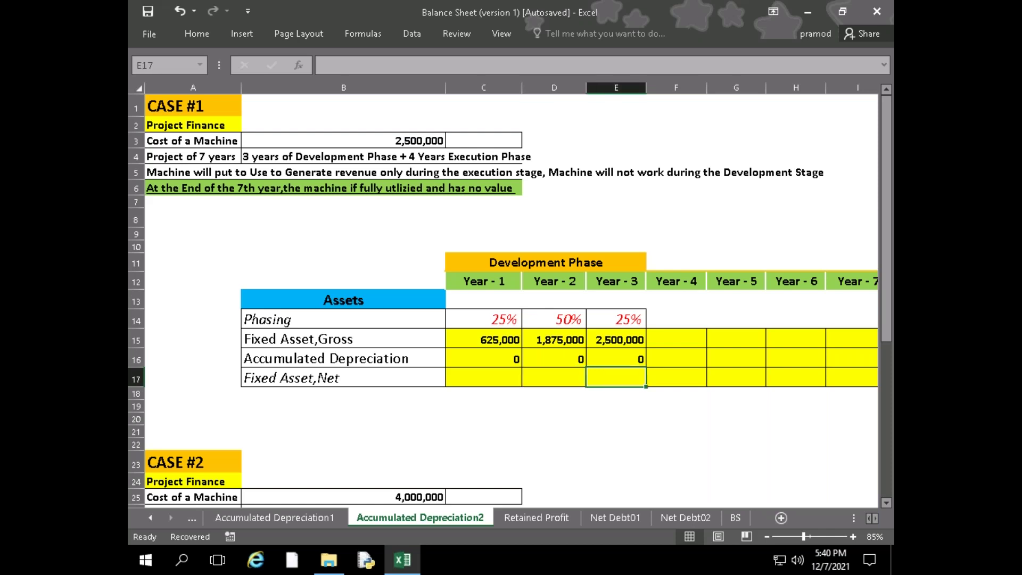
{"action": "key", "text": "Up"}
{"action": "key", "text": "Up"}
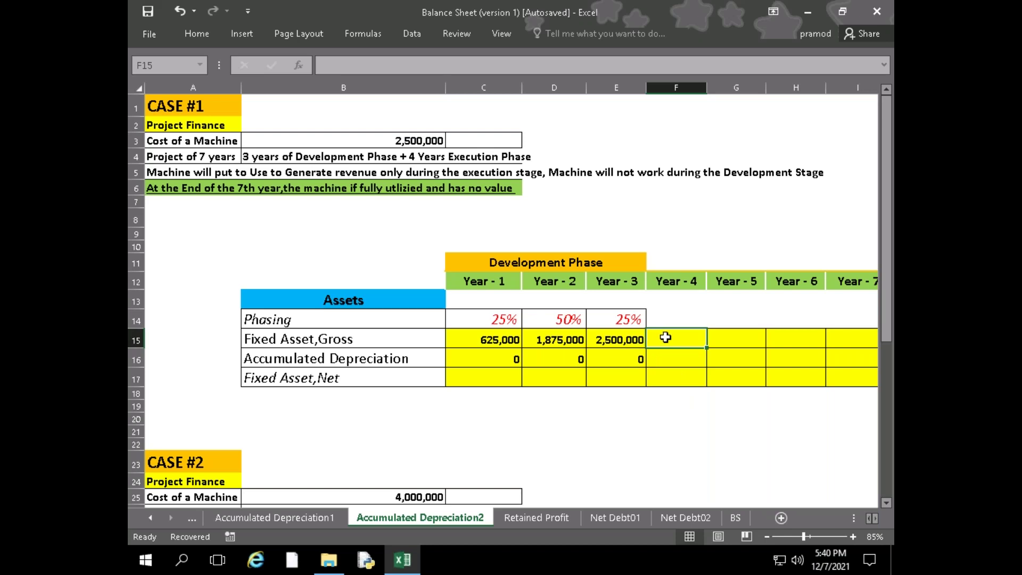
Fill E15's formula rightward, then clear the copied cells from F15 onward
{"action": "left_click", "coordinate": [634, 340]}
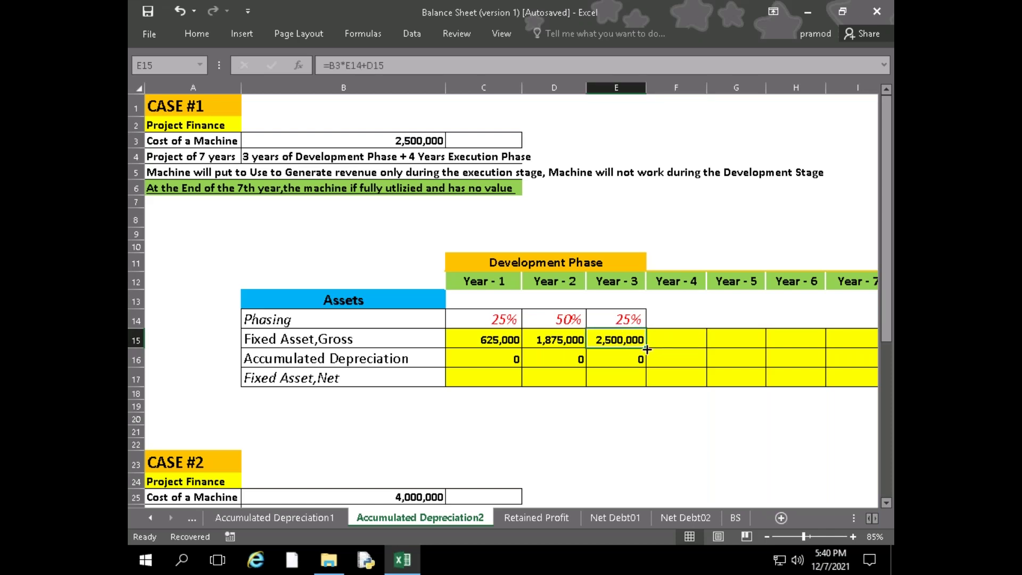
{"action": "left_click_drag", "start_coordinate": [646, 349], "coordinate": [753, 378]}
{"action": "left_click", "coordinate": [589, 334]}
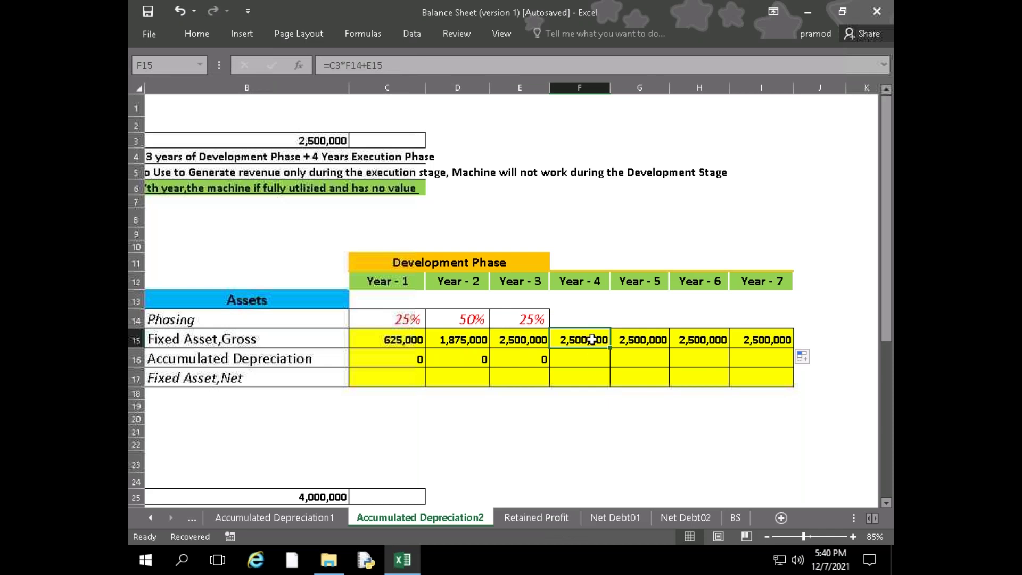
{"action": "key", "text": "Delete"}
{"action": "key", "text": "Right"}
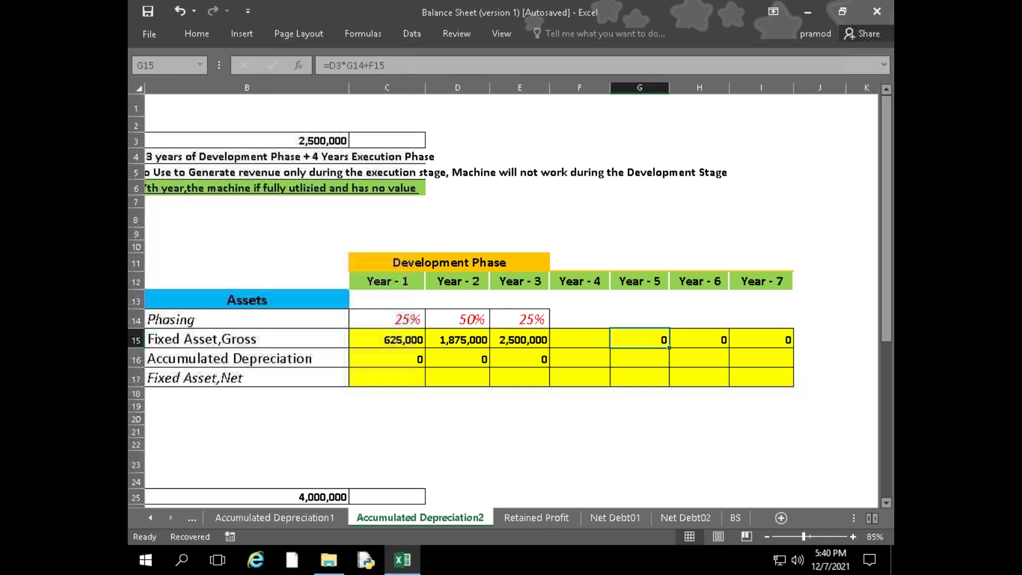
{"action": "key", "text": "Delete"}
{"action": "key", "text": "Right"}
{"action": "key", "text": "Delete"}
{"action": "key", "text": "Right"}
{"action": "key", "text": "Delete"}
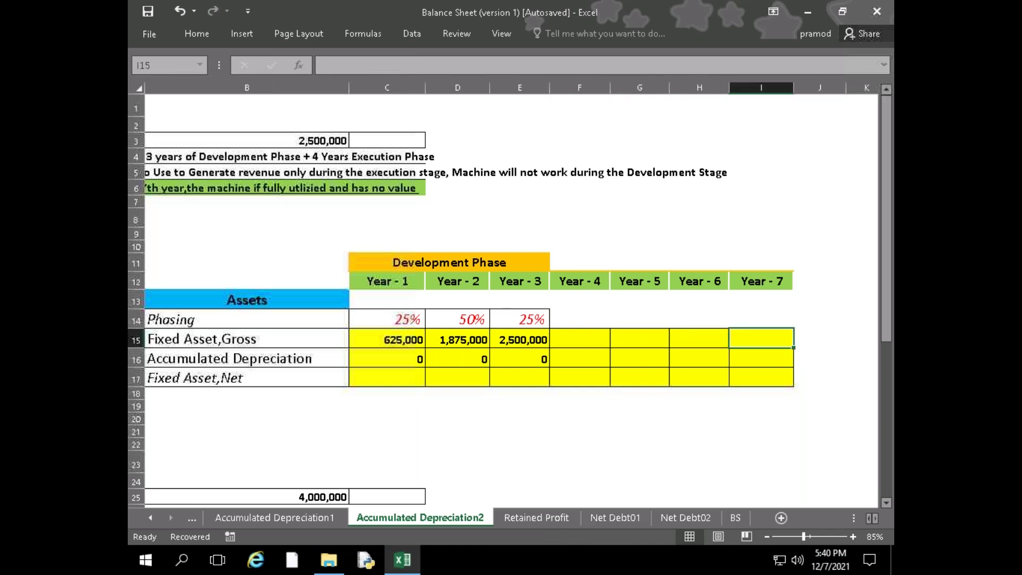
{"action": "key", "text": "Left"}
{"action": "key", "text": "Left"}
{"action": "key", "text": "Left"}
Enter =E15 in F15 and fill it to I15, holding 2,500,000 through Year 7
{"action": "type", "text": "="}
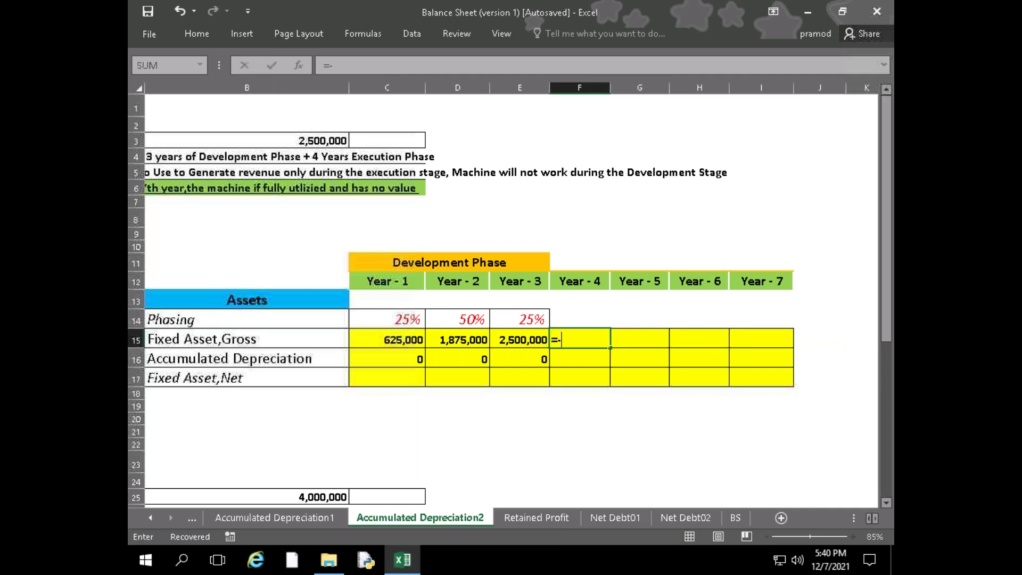
{"action": "key", "text": "Left"}
{"action": "key", "text": "Return"}
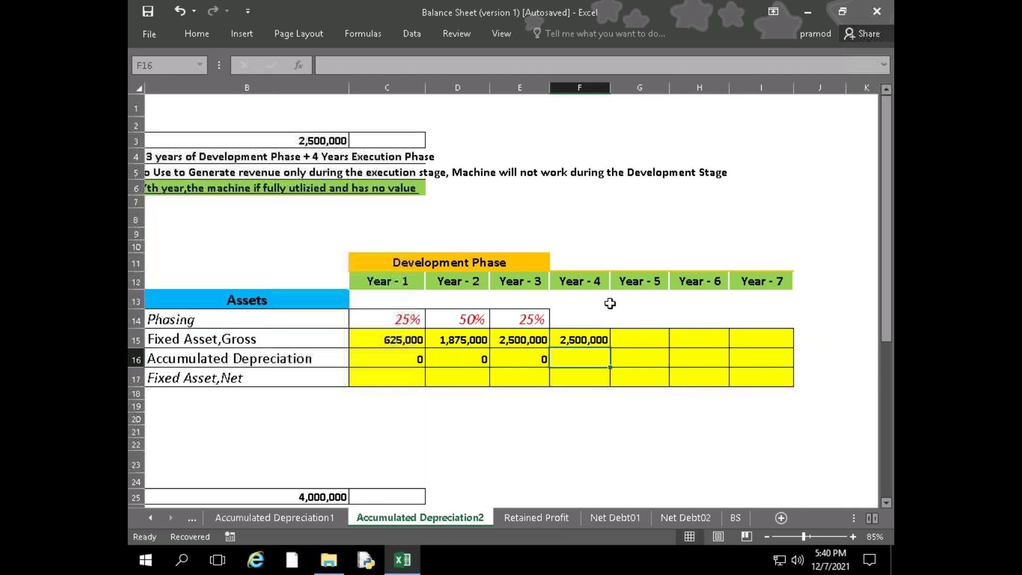
{"action": "left_click", "coordinate": [595, 339]}
{"action": "left_click_drag", "start_coordinate": [611, 347], "coordinate": [766, 343]}
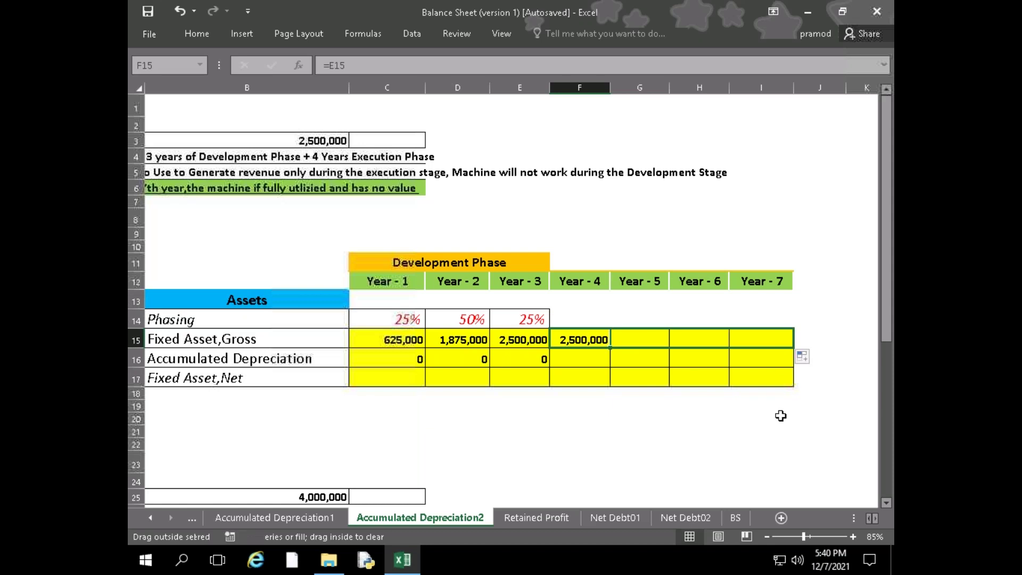
{"action": "left_click", "coordinate": [584, 355]}
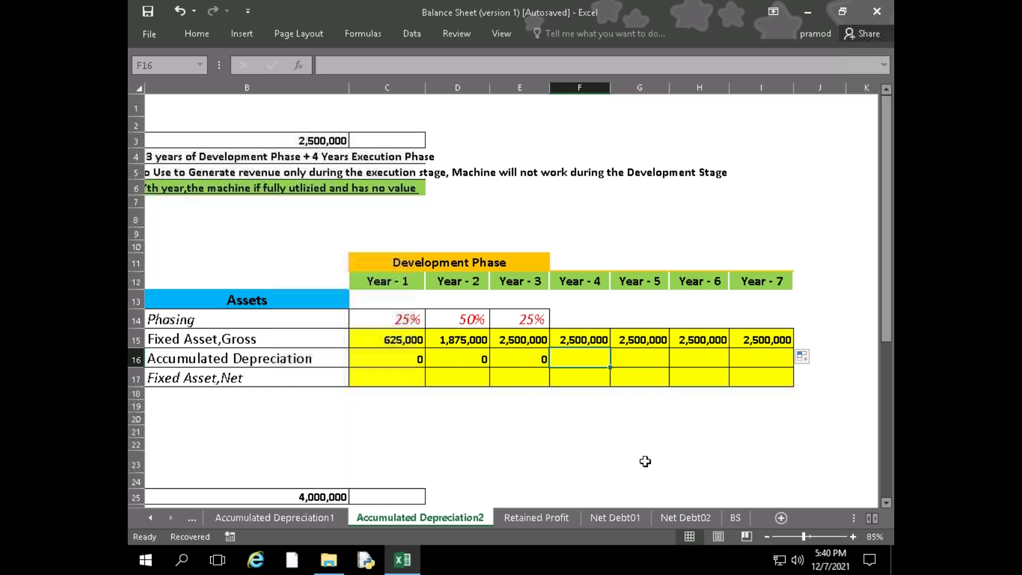
Enter =F15/4 in F16 and =G15/4+F16 in G16 for Years 4–5
{"action": "type", "text": "="}
{"action": "key", "text": "Up"}
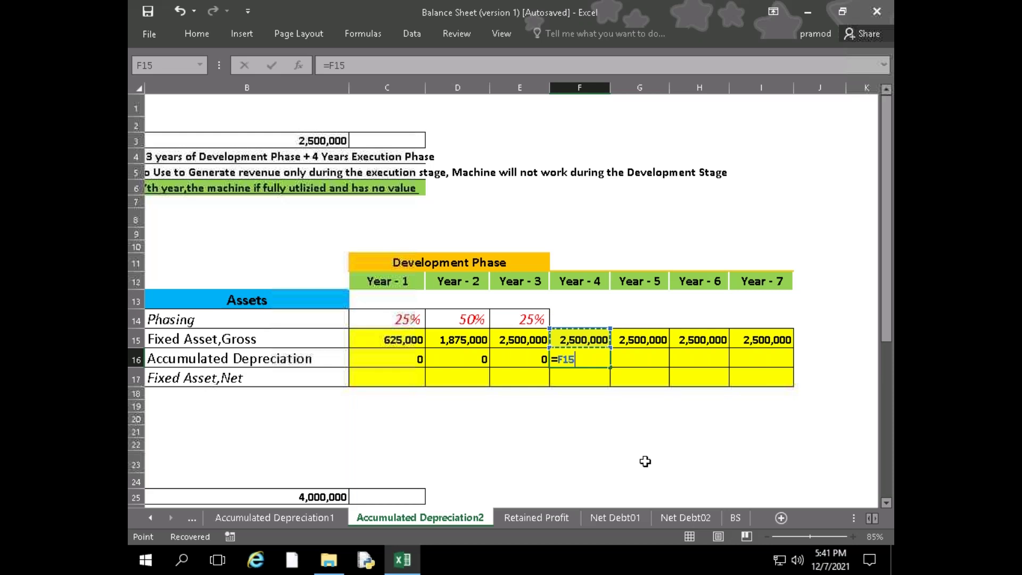
{"action": "type", "text": "/"}
{"action": "type", "text": "4"}
{"action": "key", "text": "Return"}
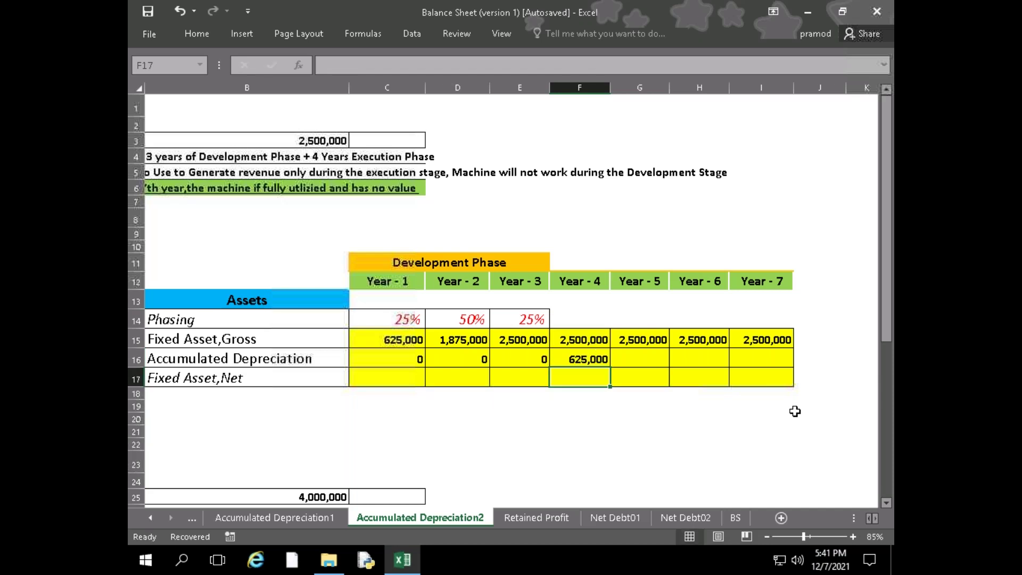
{"action": "key", "text": "Right"}
{"action": "key", "text": "Up"}
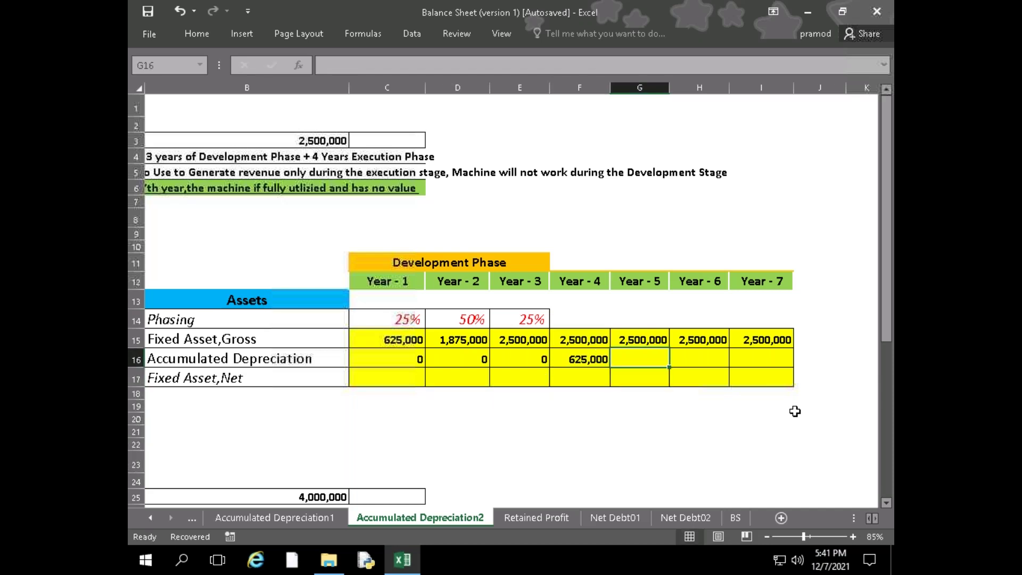
{"action": "type", "text": "="}
{"action": "key", "text": "Up"}
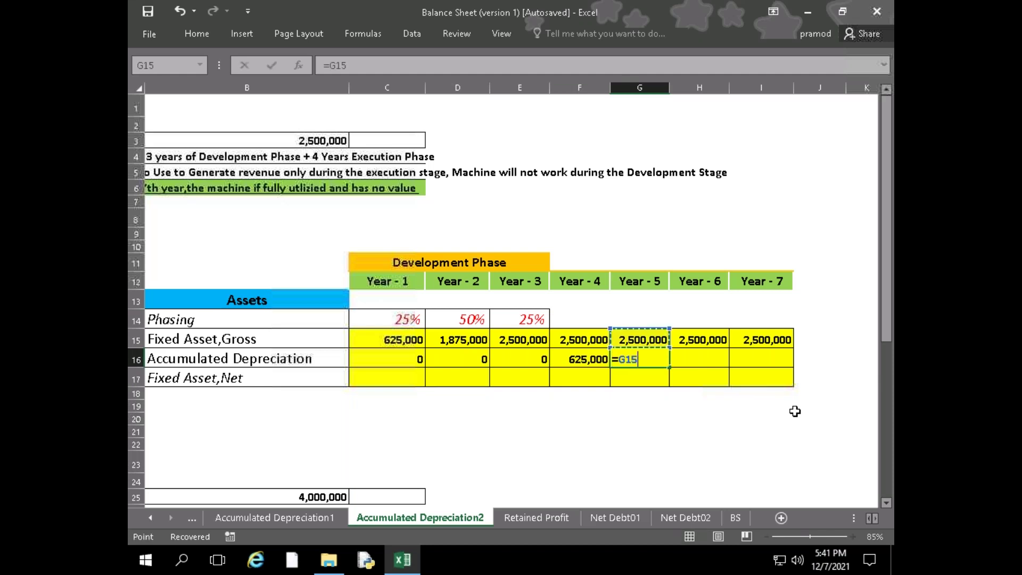
{"action": "type", "text": "/4+"}
{"action": "key", "text": "Left"}
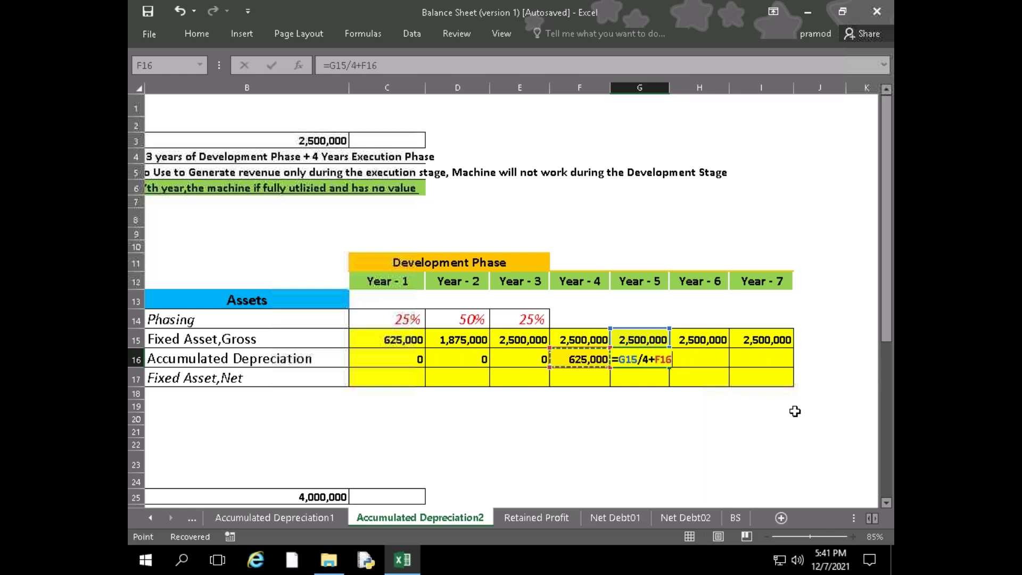
{"action": "key", "text": "Return"}
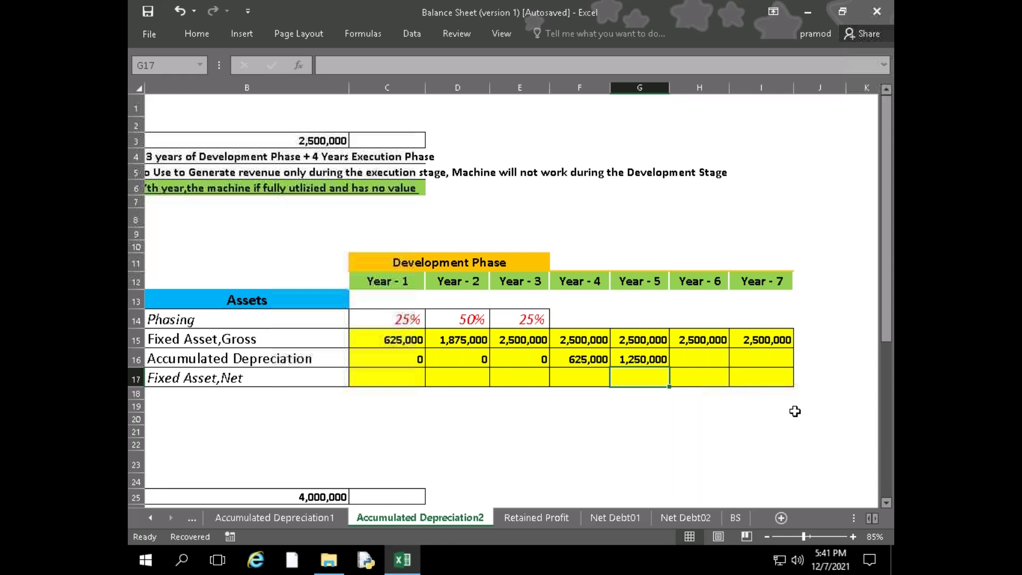
Enter =H15/4+G16 and =I15/4+H16 for Years 6–7, reaching 2,500,000
{"action": "key", "text": "Up"}
{"action": "key", "text": "Right"}
{"action": "type", "text": "="}
{"action": "key", "text": "Up"}
{"action": "type", "text": "/4+"}
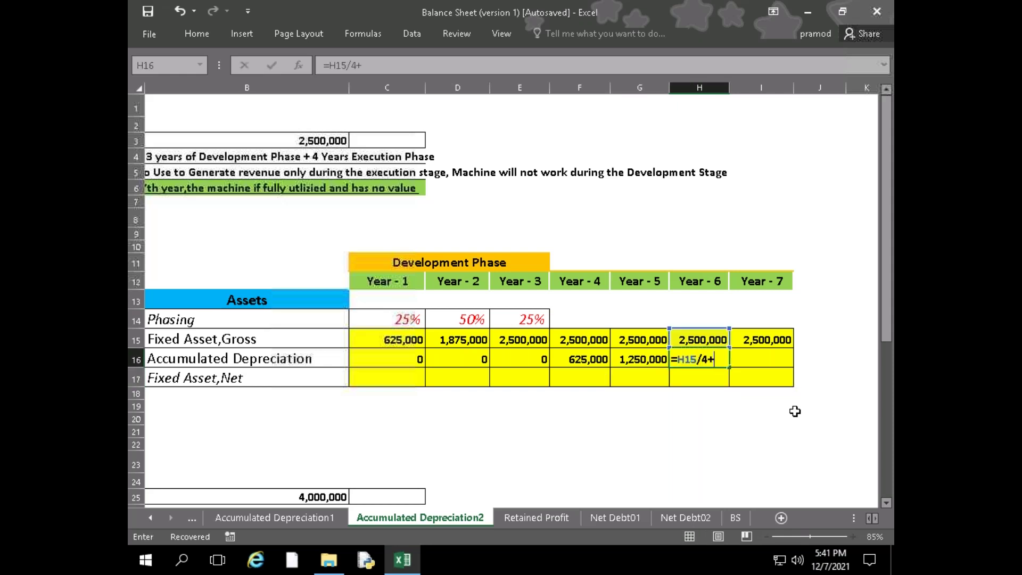
{"action": "key", "text": "Left"}
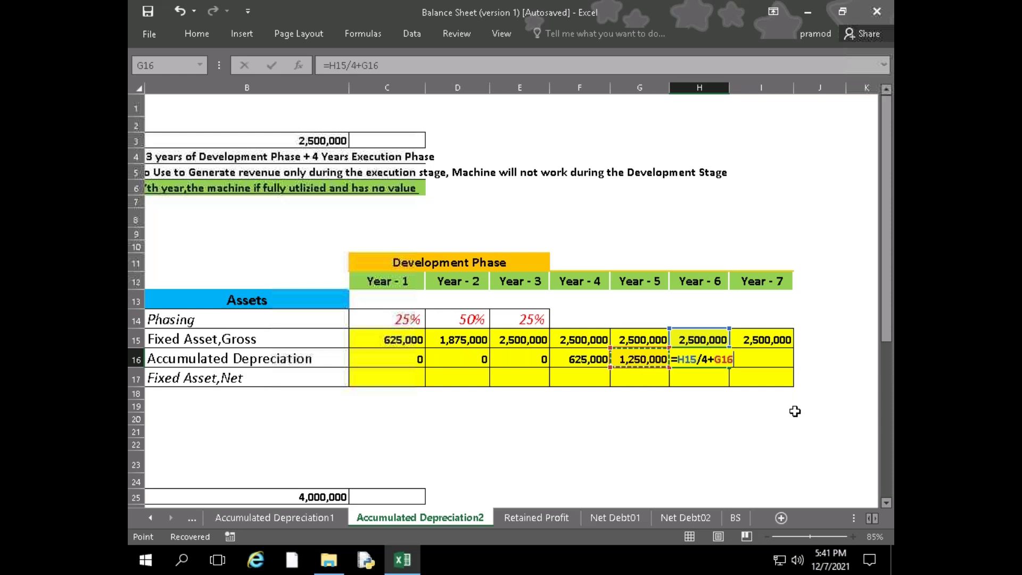
{"action": "key", "text": "Tab"}
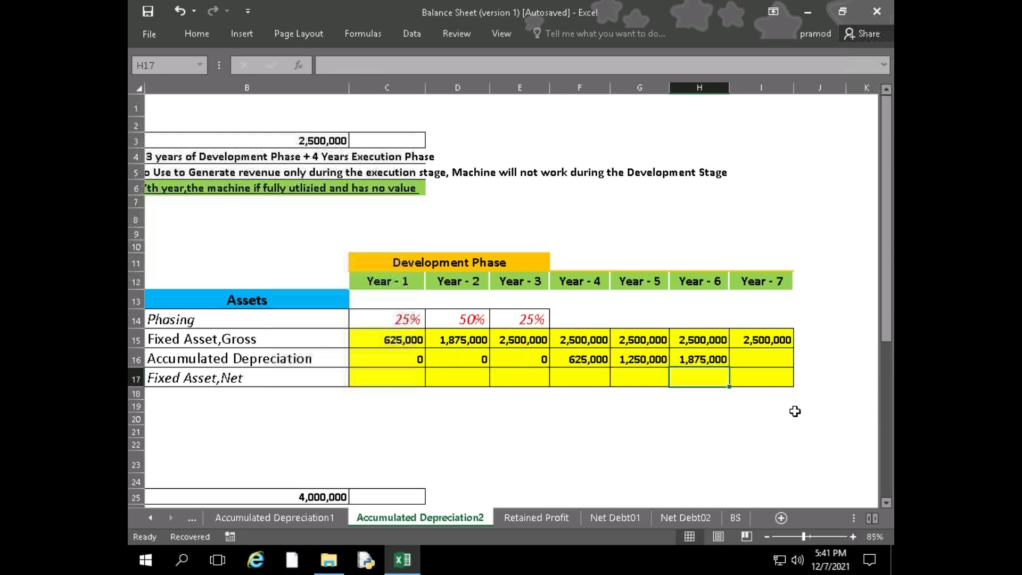
{"action": "type", "text": "="}
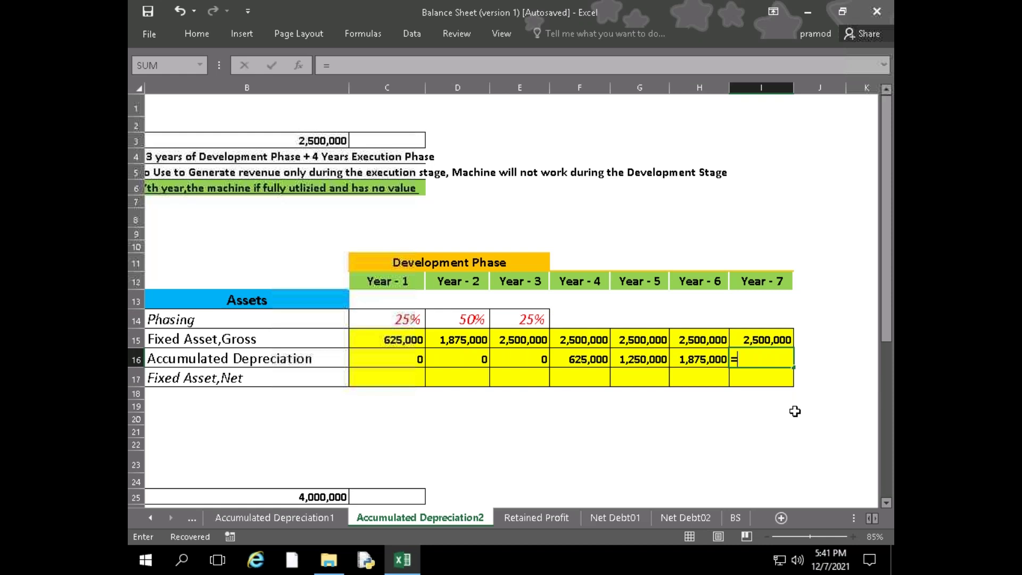
{"action": "key", "text": "Left"}
{"action": "key", "text": "Right"}
{"action": "key", "text": "Up"}
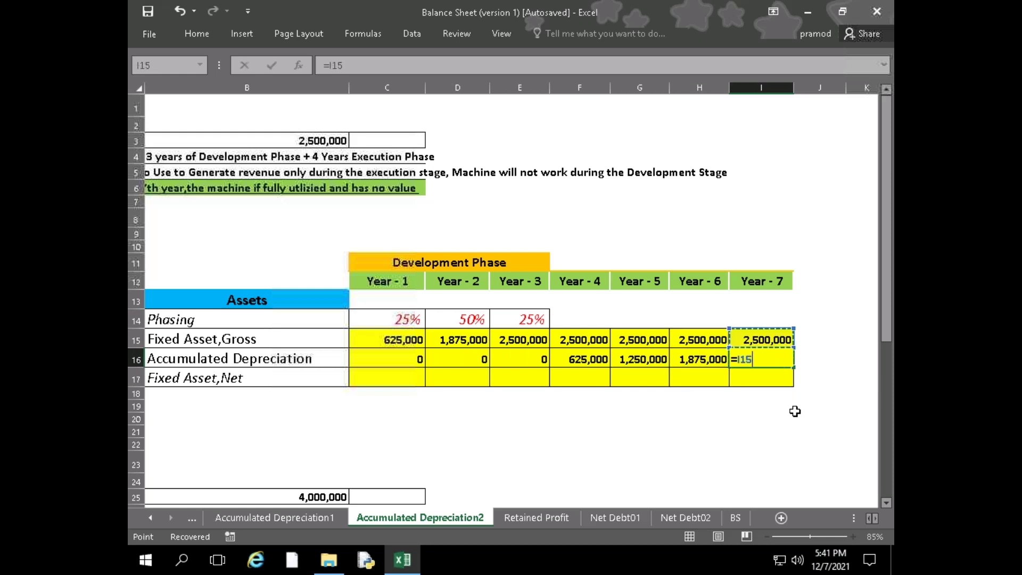
{"action": "type", "text": "-"}
{"action": "key", "text": "BackSpace"}
{"action": "type", "text": "/4+"}
{"action": "key", "text": "Left"}
{"action": "key", "text": "Return"}
{"action": "key", "text": "Return"}
{"action": "key", "text": "Left"}
{"action": "key", "text": "Left"}
{"action": "key", "text": "Left"}
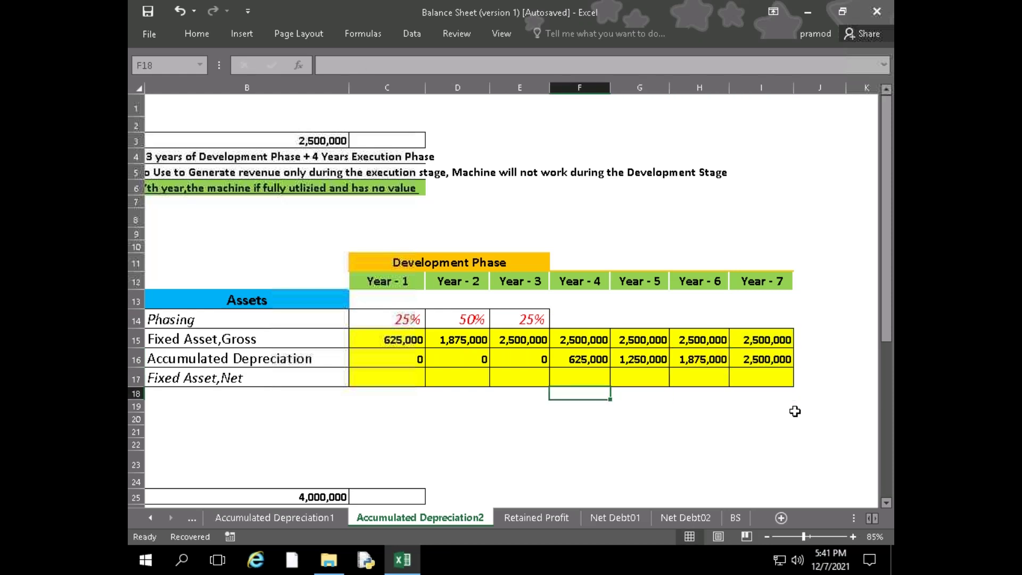
Fill Case #1 Fixed Asset, Net for Years 4–7 as gross minus accumulated depreciation (1,875,000 down to 0)
{"action": "key", "text": "Up"}
{"action": "type", "text": "="}
{"action": "key", "text": "Up"}
{"action": "key", "text": "Up"}
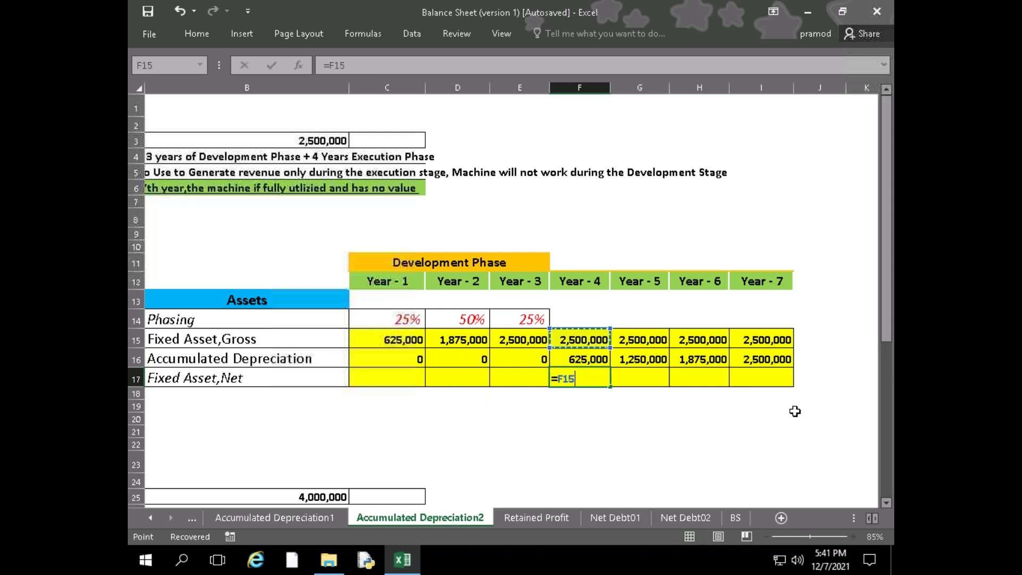
{"action": "type", "text": "-"}
{"action": "key", "text": "Up"}
{"action": "key", "text": "Up"}
{"action": "key", "text": "Down"}
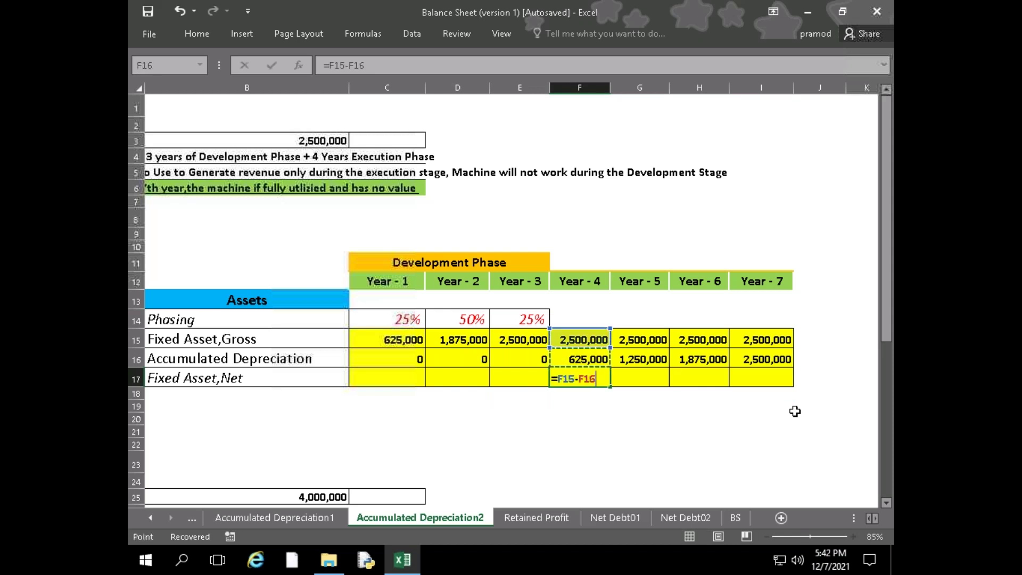
{"action": "key", "text": "Return"}
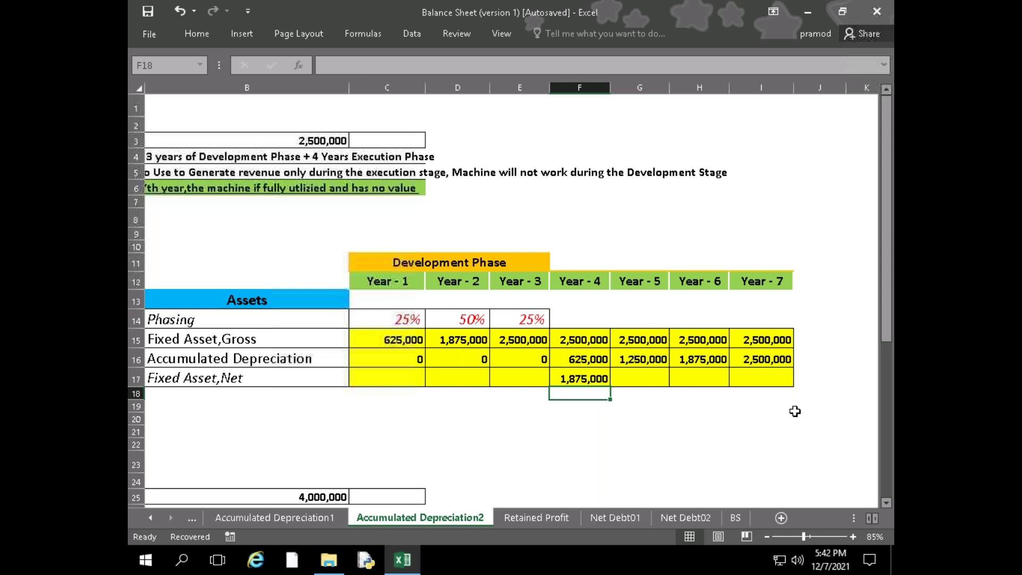
{"action": "left_click", "coordinate": [596, 378]}
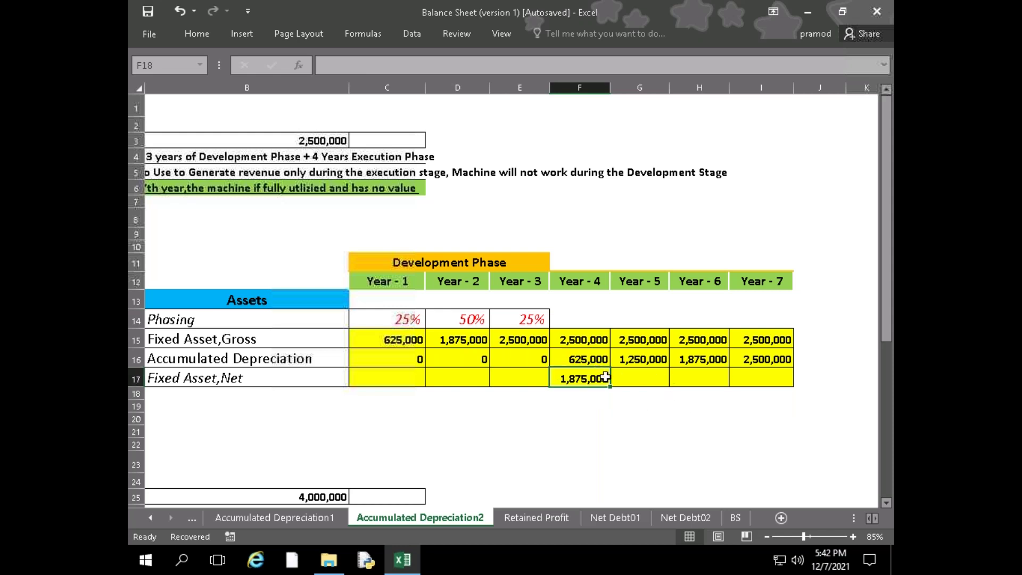
{"action": "left_click_drag", "start_coordinate": [610, 387], "coordinate": [782, 391]}
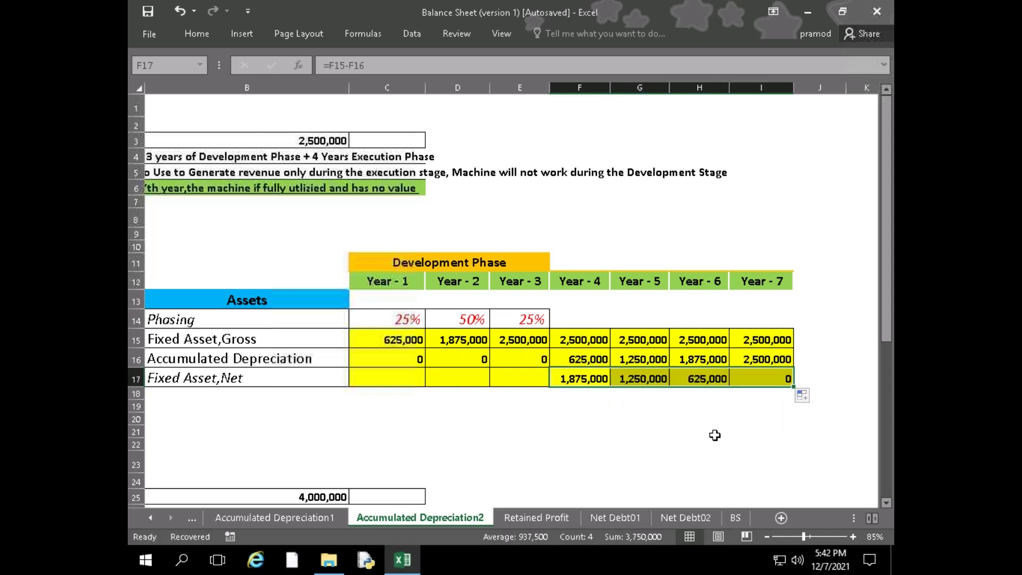
{"action": "left_click", "coordinate": [708, 432]}
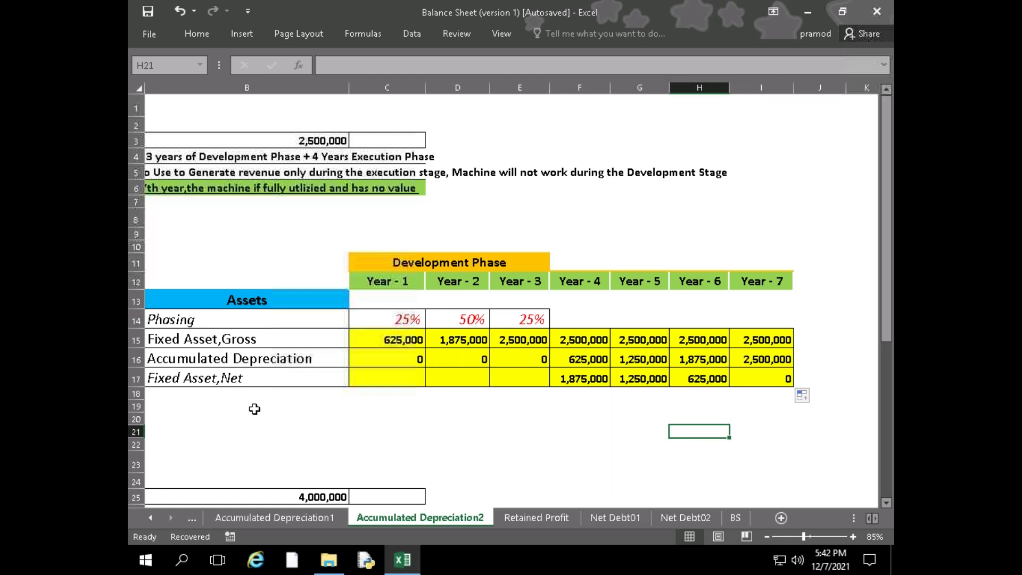
{"action": "left_click_drag", "start_coordinate": [239, 433], "coordinate": [133, 448]}
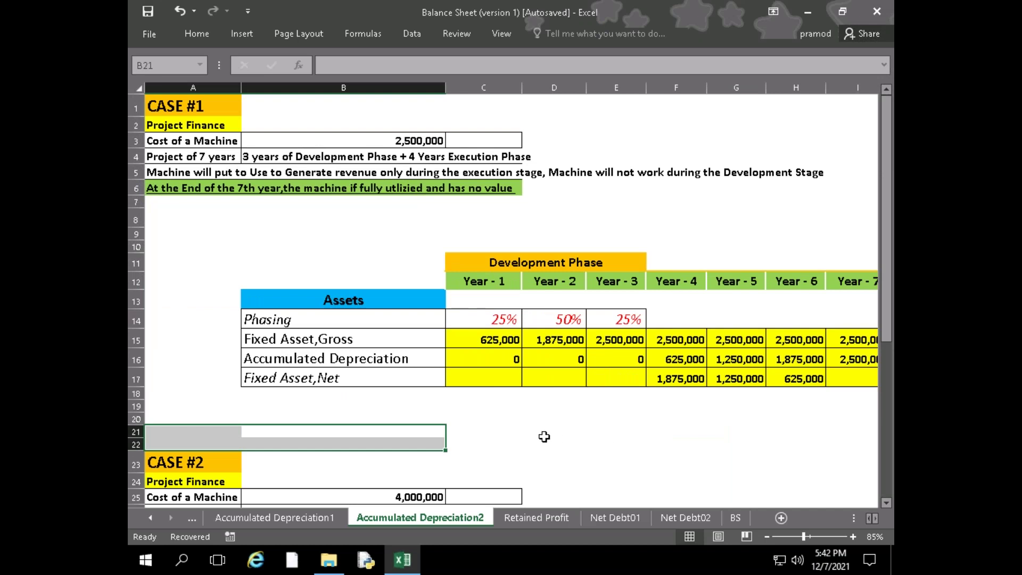
{"action": "scroll", "coordinate": [548, 434], "scroll_direction": "down", "scroll_amount": 4}
{"action": "scroll", "coordinate": [548, 434], "scroll_direction": "down", "scroll_amount": 3}
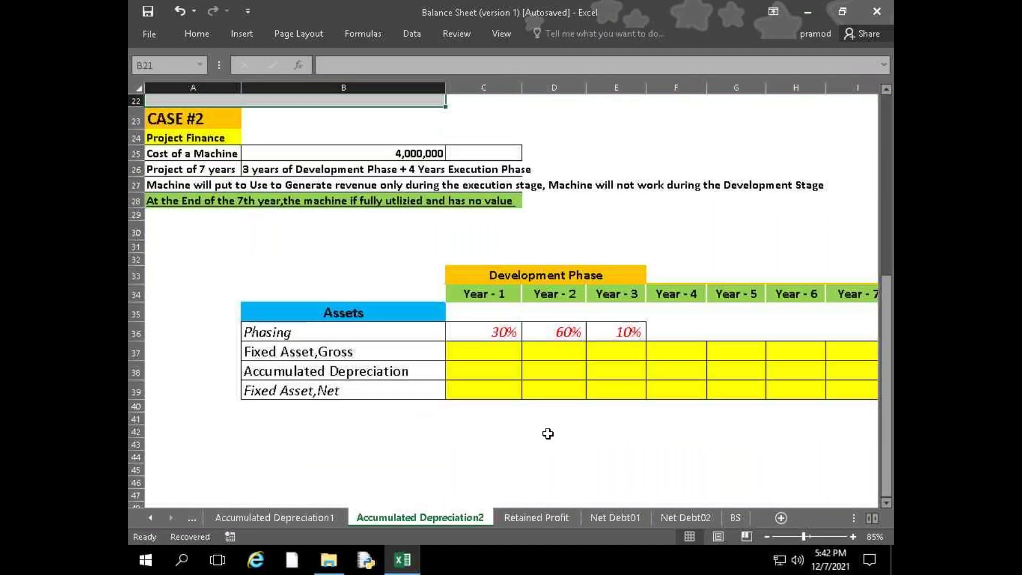
{"action": "left_click", "coordinate": [548, 434]}
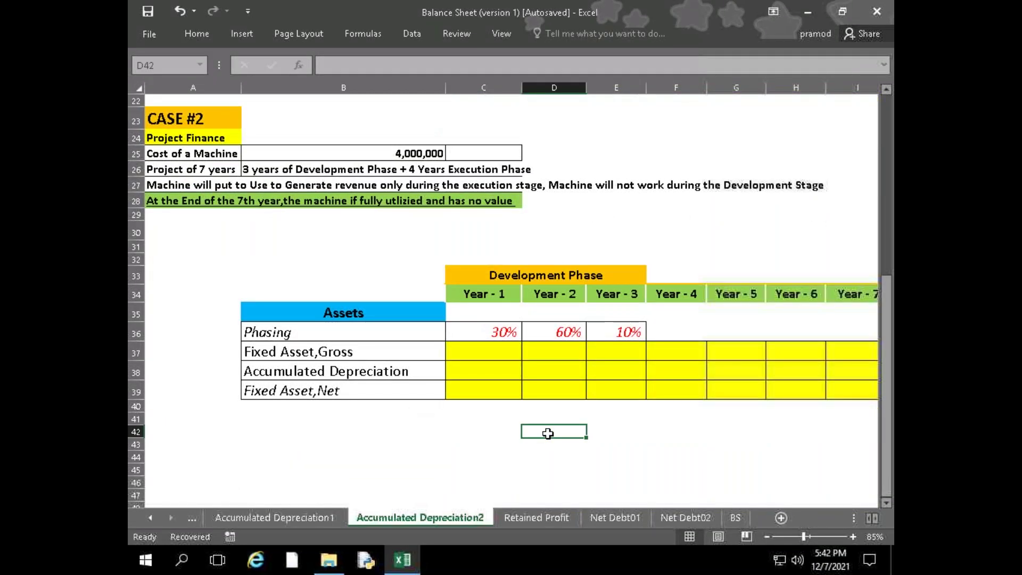
{"action": "scroll", "coordinate": [548, 433], "scroll_direction": "up", "scroll_amount": 7}
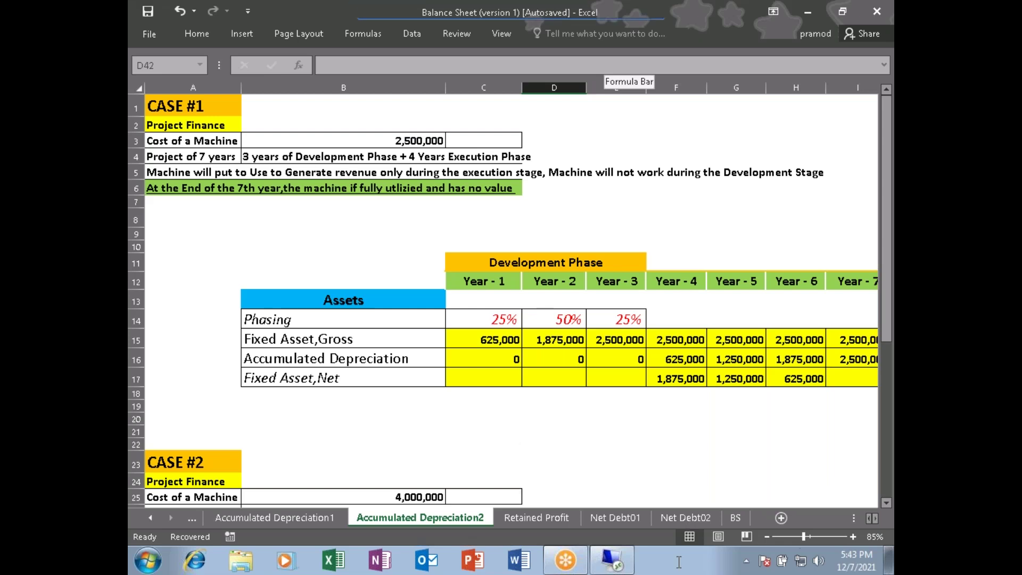
{"action": "left_click", "coordinate": [535, 517]}
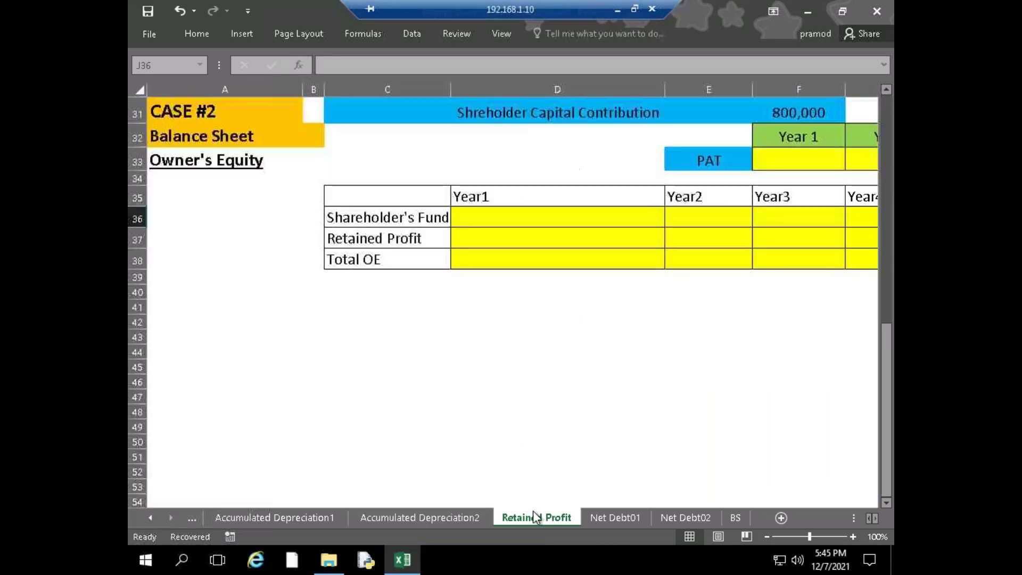
Widen column B to show percentages, check the Year1 income cells, then switch to Accumulated Depreciation2
{"action": "scroll", "coordinate": [367, 422], "scroll_direction": "up", "scroll_amount": 10}
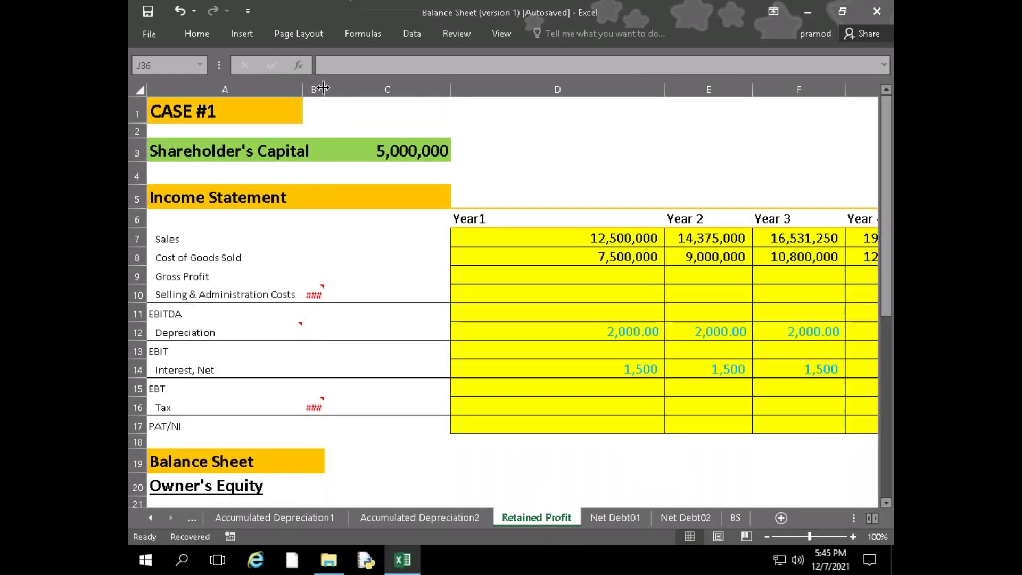
{"action": "double_click", "coordinate": [324, 89]}
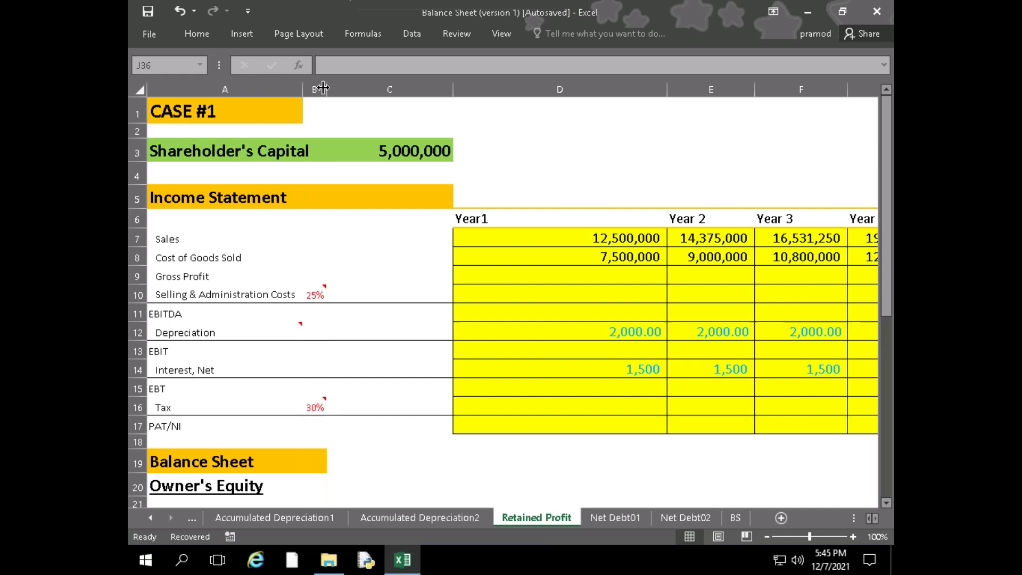
{"action": "left_click", "coordinate": [472, 292]}
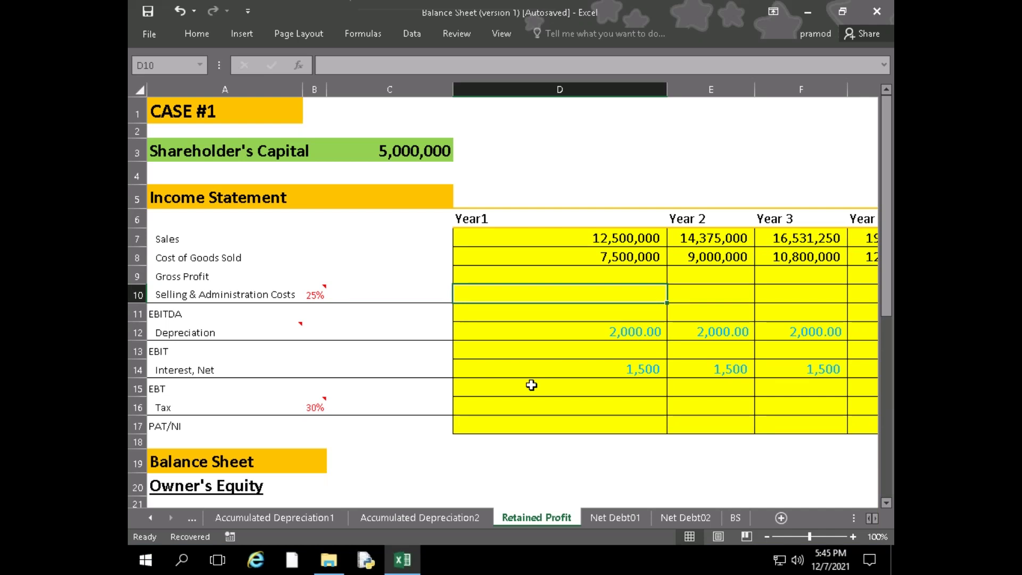
{"action": "left_click", "coordinate": [534, 277]}
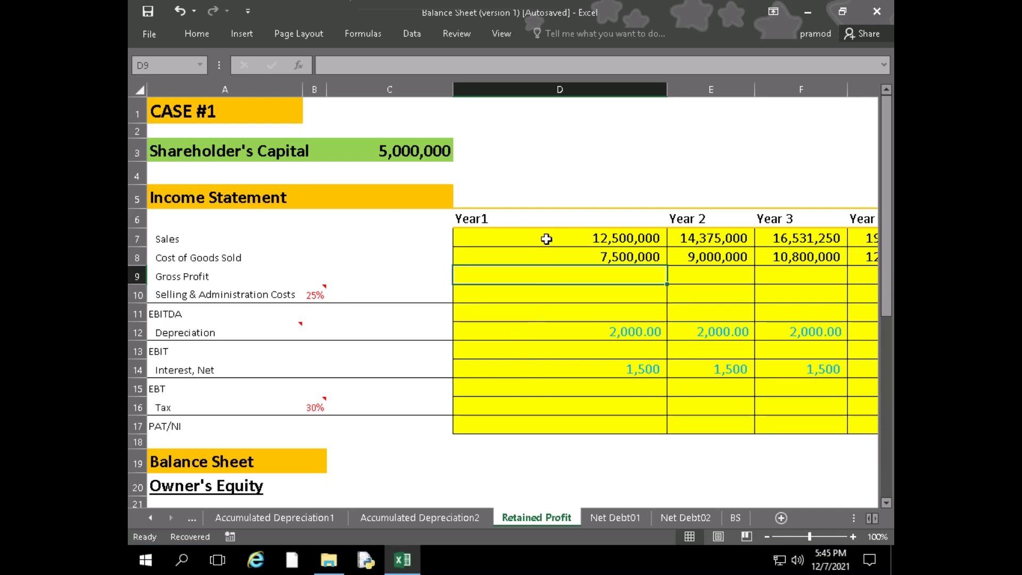
{"action": "left_click", "coordinate": [545, 238]}
{"action": "mouse_move", "coordinate": [315, 292]}
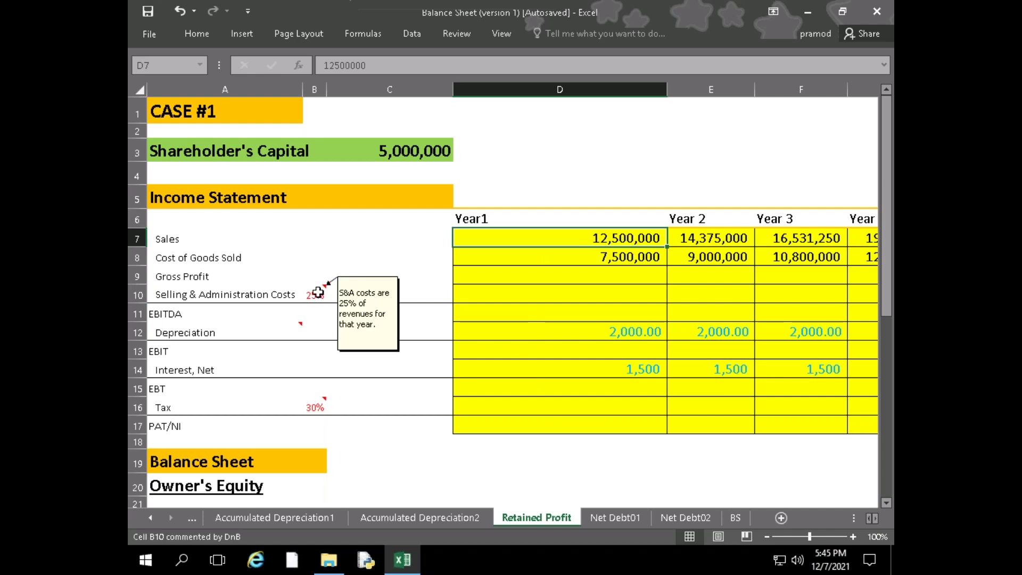
{"action": "left_click", "coordinate": [522, 289]}
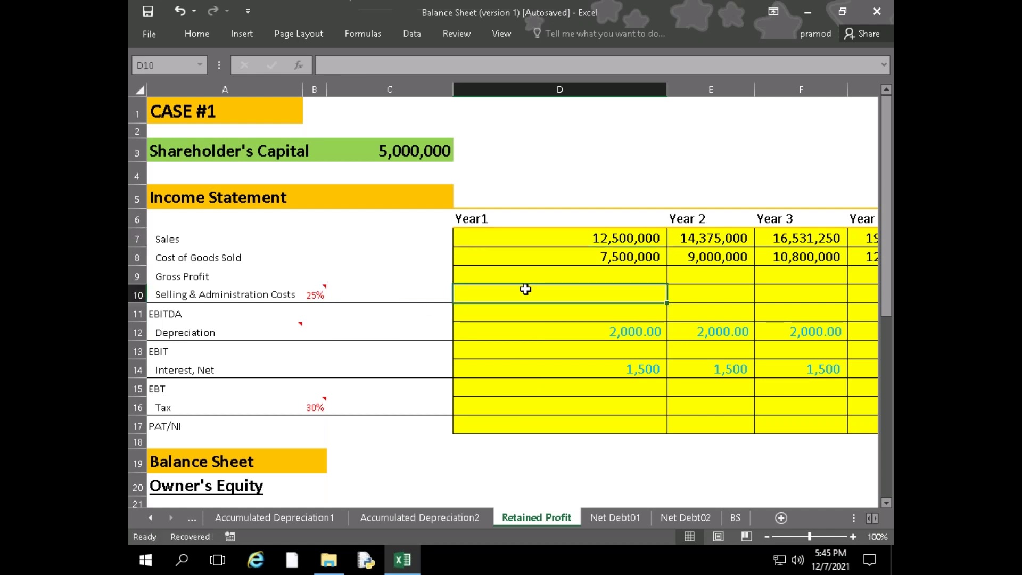
{"action": "mouse_move", "coordinate": [421, 18]}
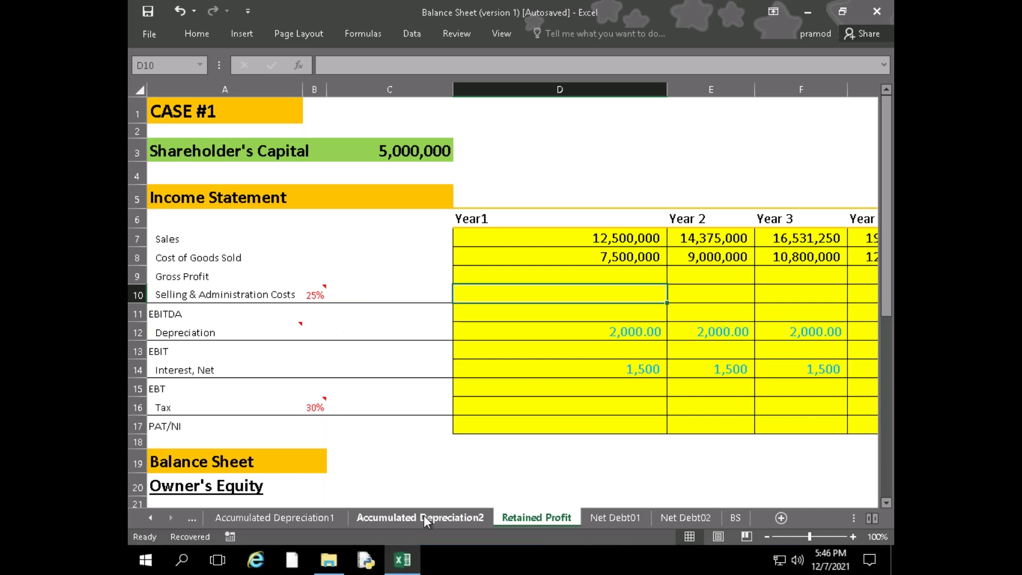
{"action": "left_click", "coordinate": [424, 516]}
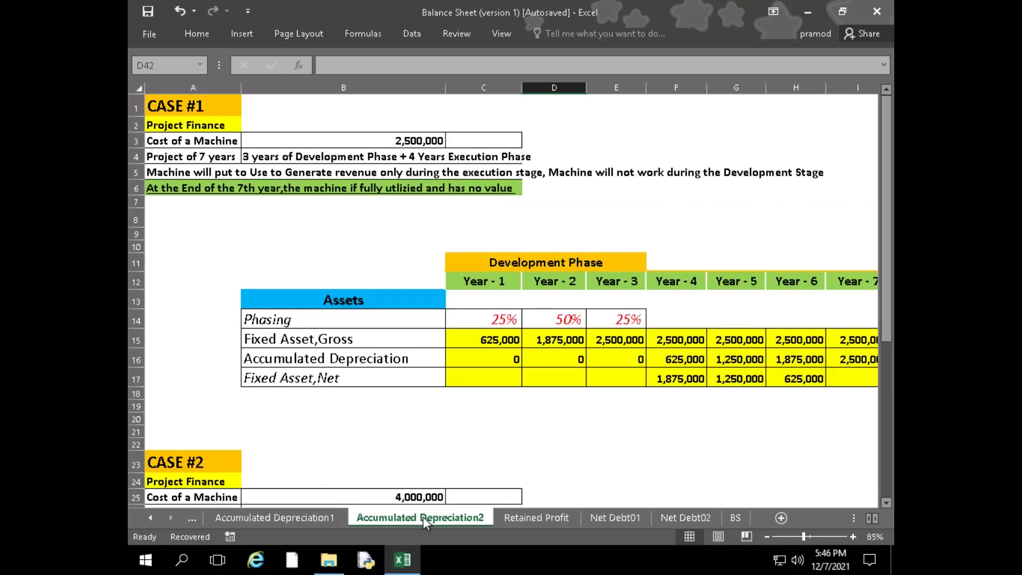
Enter Case #2 gross fixed asset for Year - 1 (4,000,000 × 30%) and Year - 2 (× 60% plus prior)
{"action": "scroll", "coordinate": [467, 495], "scroll_direction": "down", "scroll_amount": 1}
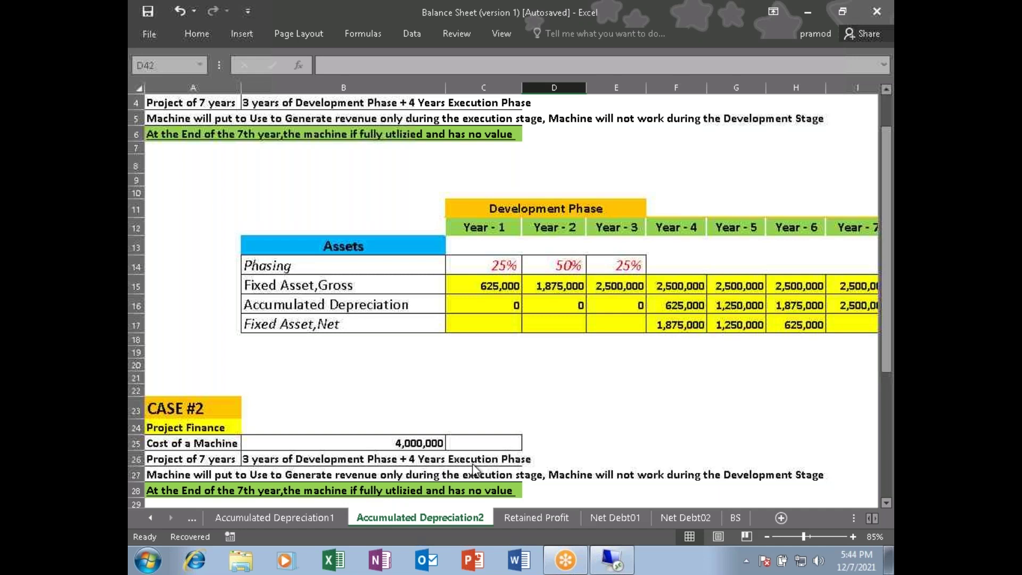
{"action": "left_click", "coordinate": [558, 416]}
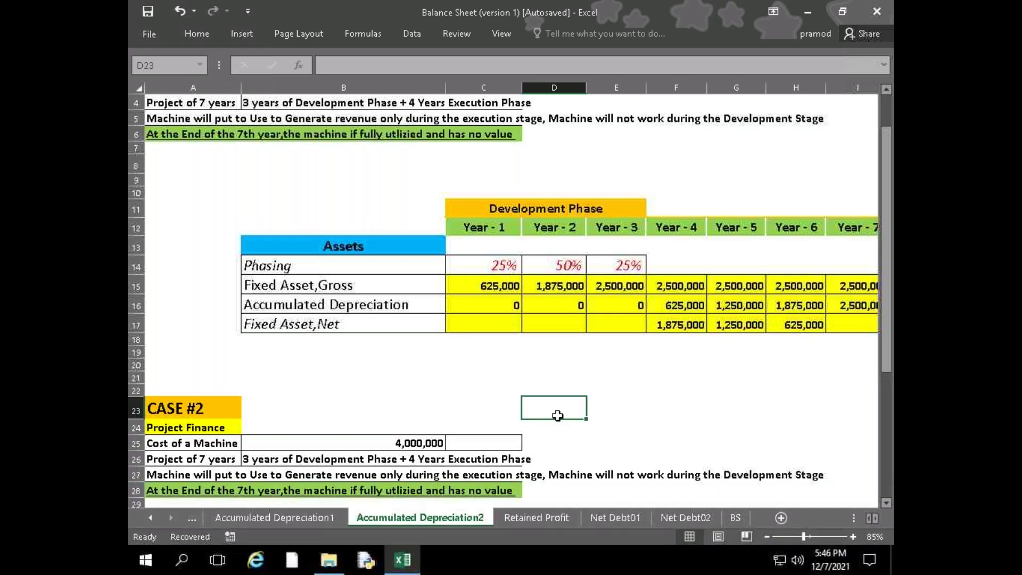
{"action": "scroll", "coordinate": [557, 415], "scroll_direction": "down", "scroll_amount": 4}
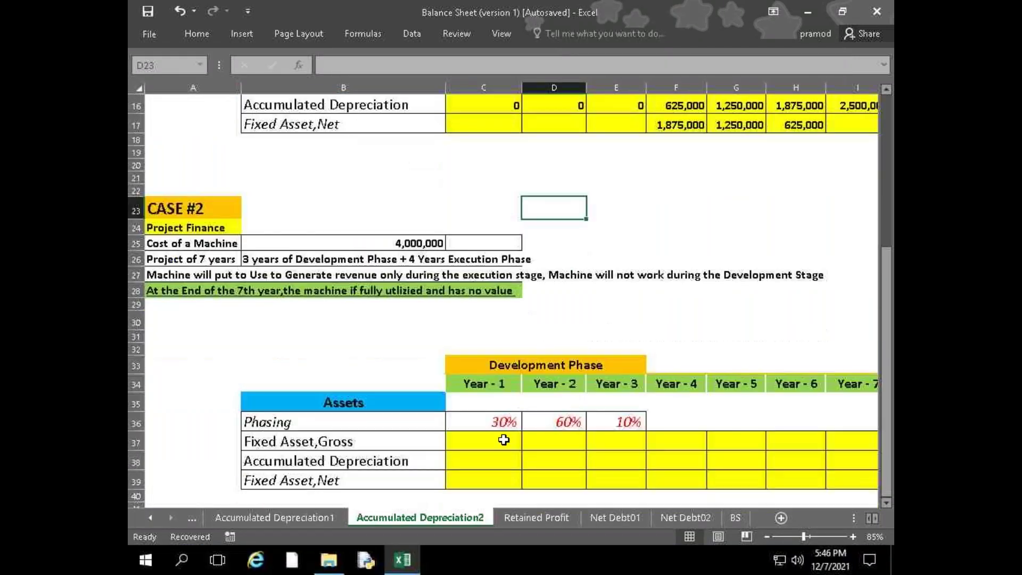
{"action": "left_click", "coordinate": [503, 440]}
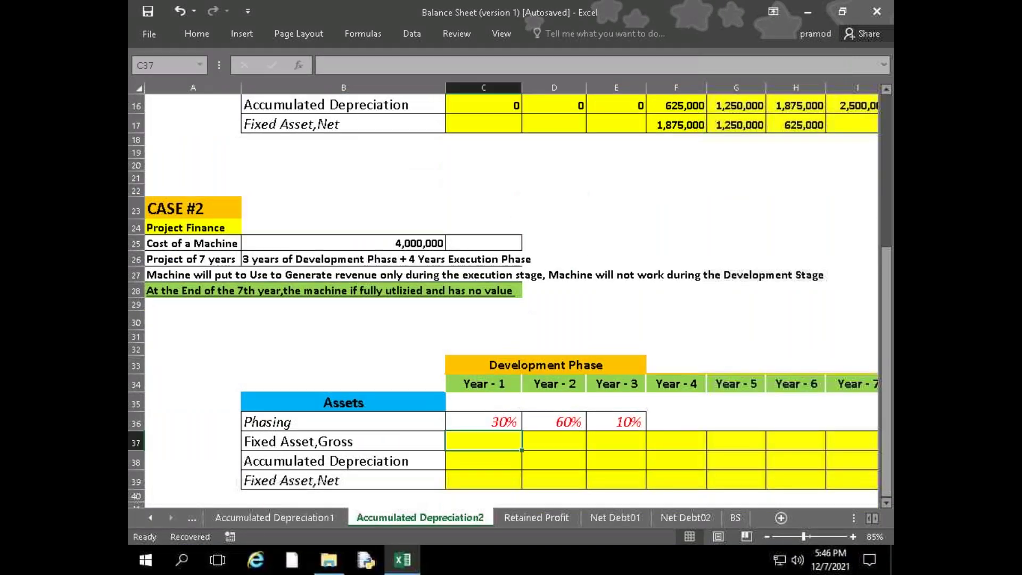
{"action": "type", "text": "="}
{"action": "left_click", "coordinate": [440, 243]}
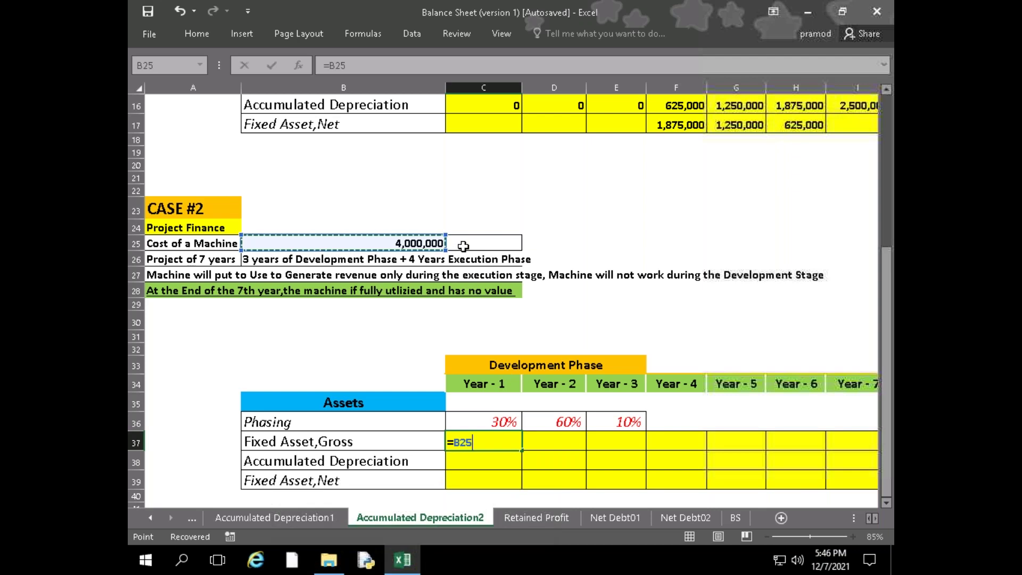
{"action": "type", "text": "*"}
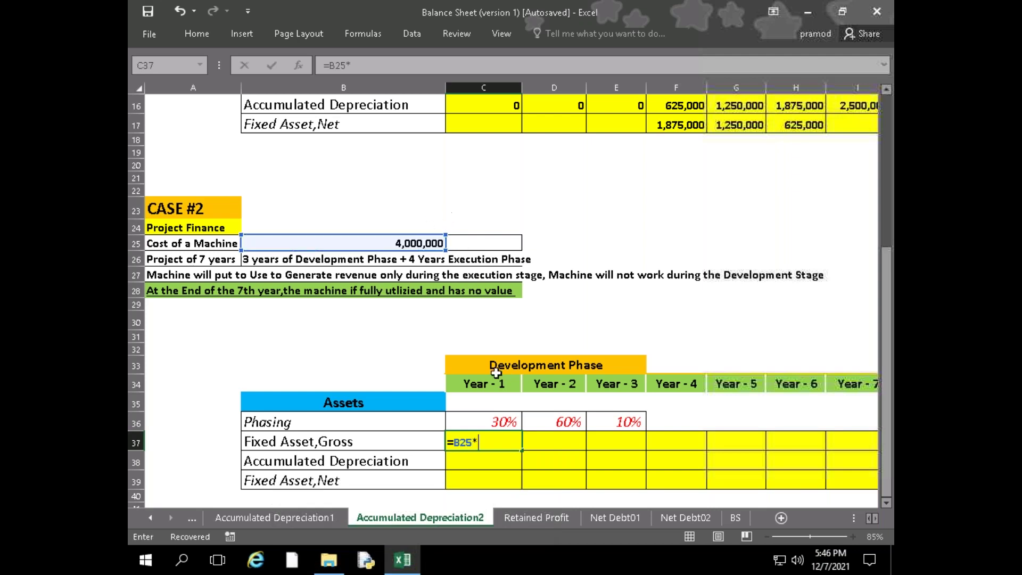
{"action": "left_click", "coordinate": [494, 422]}
{"action": "key", "text": "Return"}
{"action": "left_click", "coordinate": [578, 441]}
{"action": "type", "text": "="}
{"action": "left_click", "coordinate": [403, 243]}
{"action": "type", "text": "*"}
{"action": "left_click", "coordinate": [542, 418]}
{"action": "type", "text": "+"}
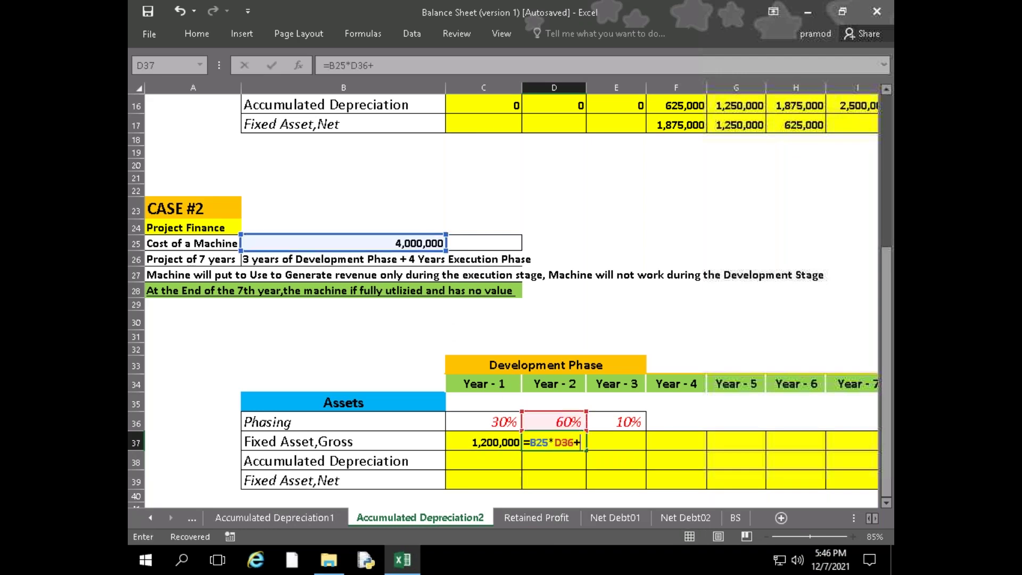
{"action": "left_click", "coordinate": [495, 442]}
{"action": "key", "text": "Return"}
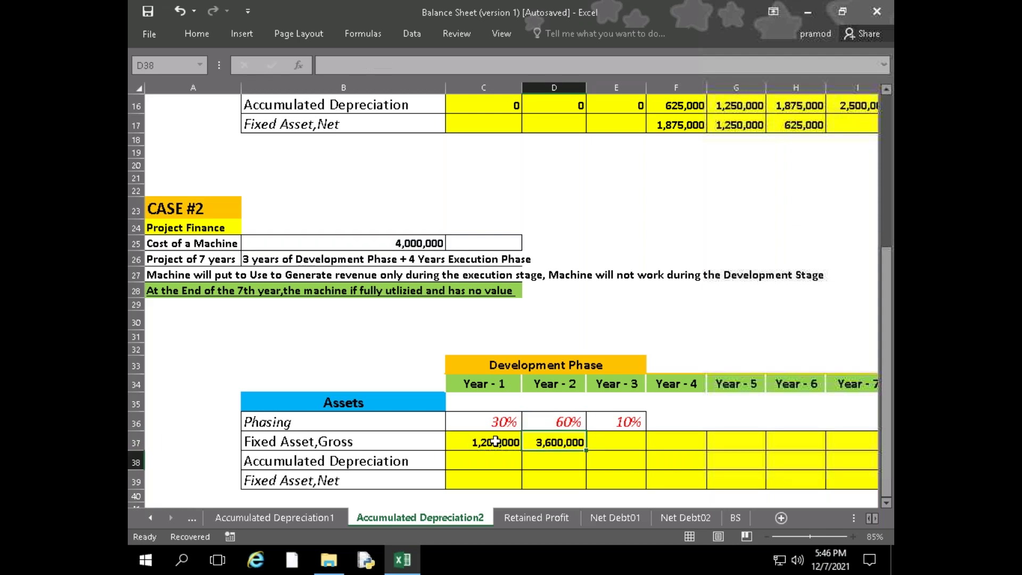
Add Year - 3 gross fixed asset (10% phasing plus prior) and carry it across Years 4–7
{"action": "left_click", "coordinate": [613, 449]}
{"action": "type", "text": "="}
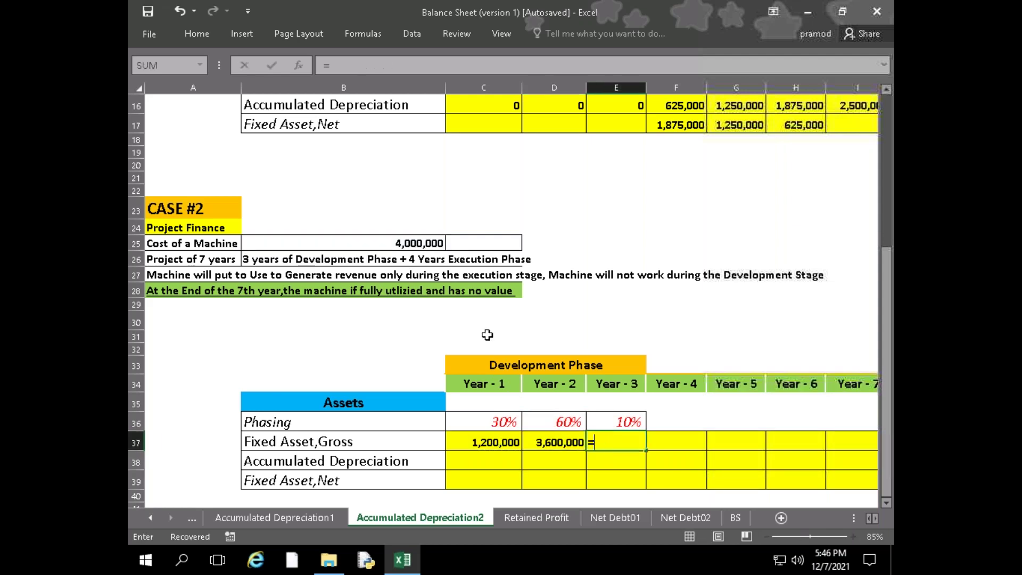
{"action": "left_click", "coordinate": [418, 245]}
{"action": "type", "text": "*"}
{"action": "left_click", "coordinate": [629, 419]}
{"action": "type", "text": "+"}
{"action": "left_click", "coordinate": [554, 441]}
{"action": "key", "text": "Return"}
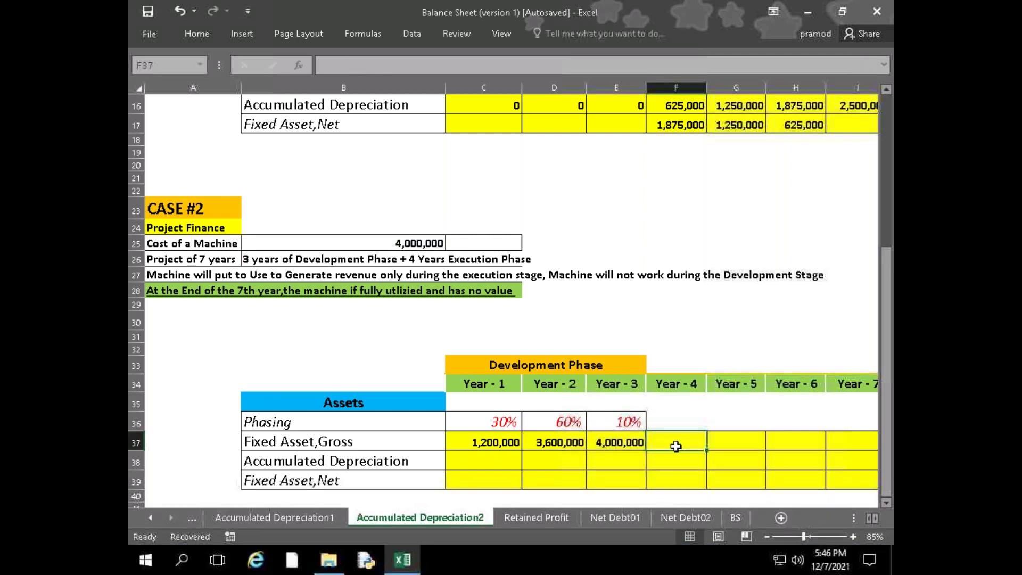
{"action": "type", "text": "="}
{"action": "left_click", "coordinate": [626, 442]}
{"action": "key", "text": "Return"}
{"action": "left_click", "coordinate": [698, 444]}
{"action": "left_click_drag", "start_coordinate": [706, 451], "coordinate": [792, 450]}
Set accumulated depreciation to 0 for Years 1–3 and a quarter of gross for Year - 4
{"action": "left_click", "coordinate": [584, 462]}
{"action": "left_click", "coordinate": [414, 462]}
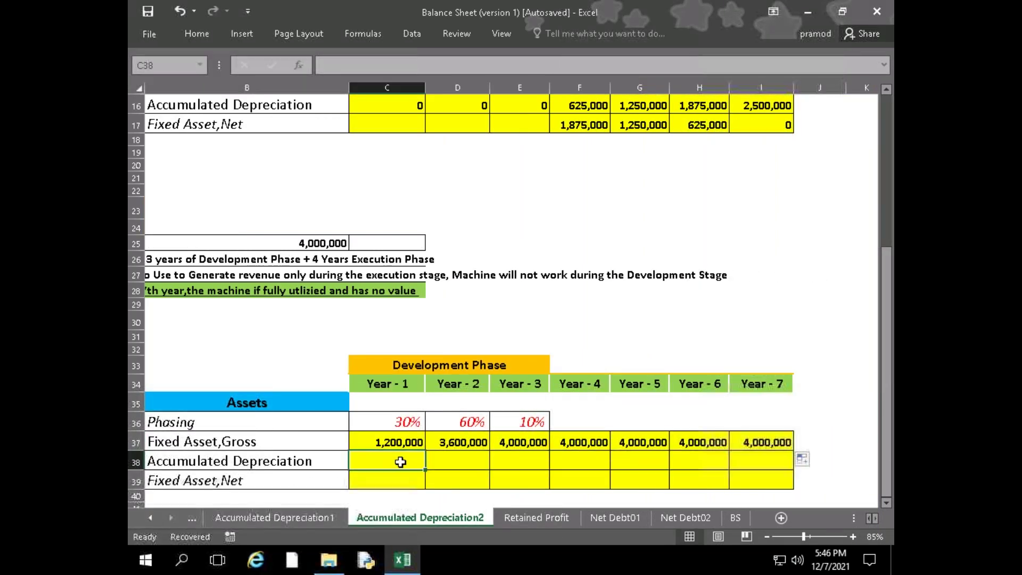
{"action": "type", "text": "0"}
{"action": "left_click_drag", "start_coordinate": [427, 474], "coordinate": [548, 473]}
{"action": "left_click", "coordinate": [591, 462]}
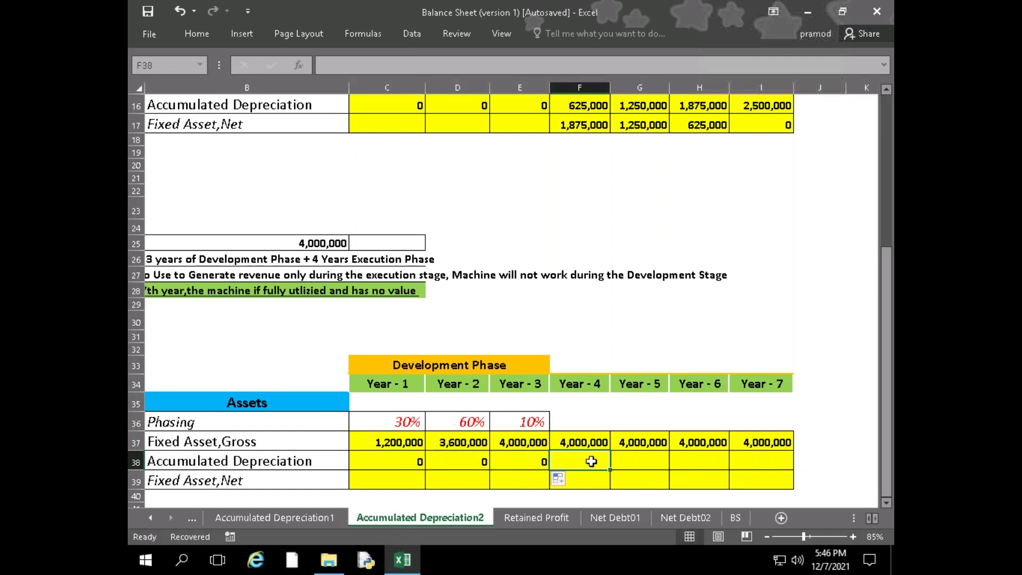
{"action": "type", "text": "="}
{"action": "left_click", "coordinate": [592, 438]}
{"action": "type", "text": "/"}
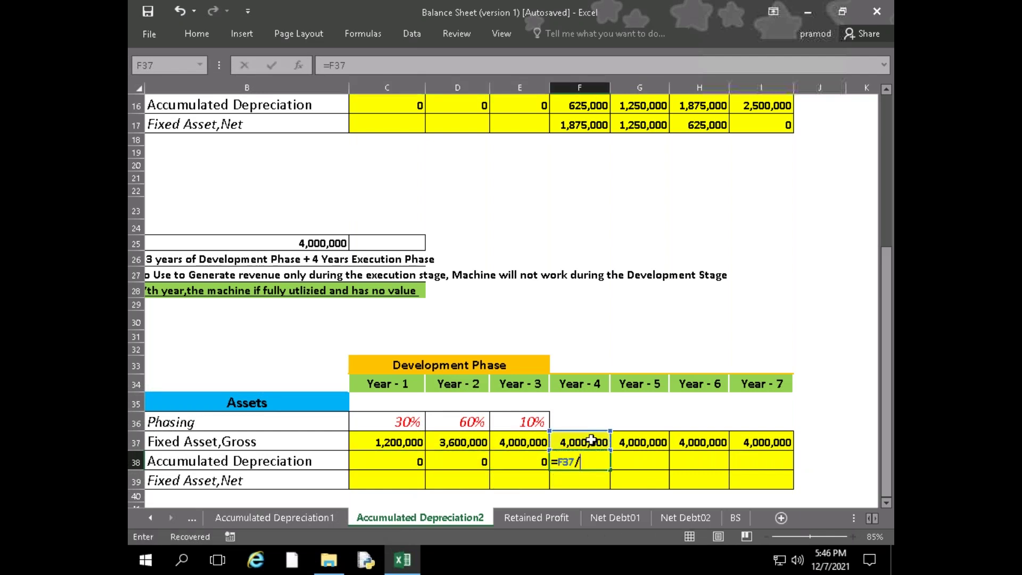
{"action": "type", "text": "4"}
{"action": "key", "text": "Return"}
Make Year - 5 accumulated depreciation include the prior year (2,000,000) and extend it to Year - 7
{"action": "left_click", "coordinate": [635, 463]}
{"action": "type", "text": "="}
{"action": "left_click", "coordinate": [625, 438]}
{"action": "type", "text": "/4"}
{"action": "left_click", "coordinate": [580, 464]}
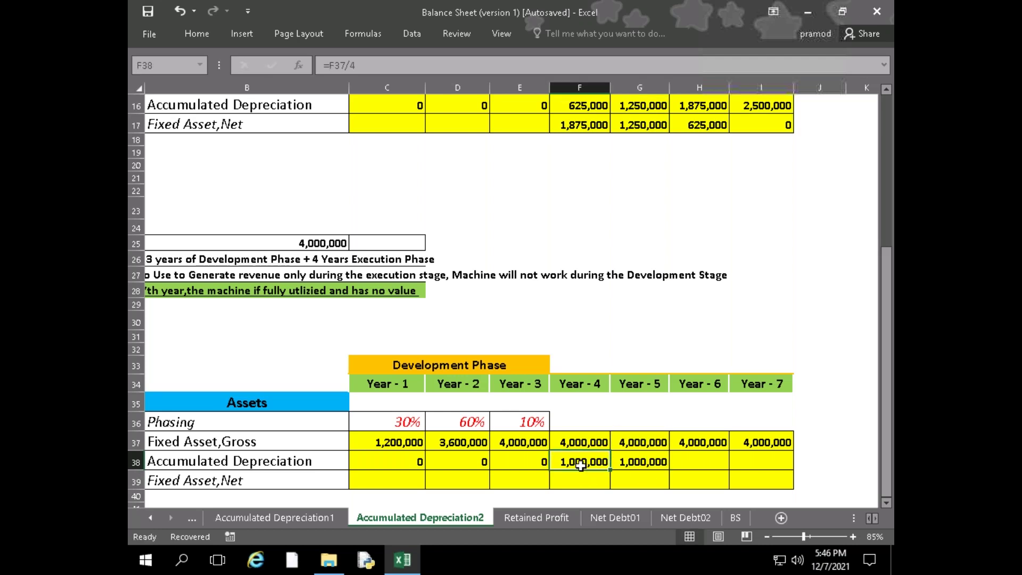
{"action": "double_click", "coordinate": [634, 462]}
{"action": "type", "text": "+"}
{"action": "left_click", "coordinate": [569, 458]}
{"action": "key", "text": "Return"}
{"action": "left_click", "coordinate": [633, 465]}
{"action": "left_click_drag", "start_coordinate": [669, 471], "coordinate": [794, 468]}
Set Case #2 Fixed Asset, Net to gross minus accumulated depreciation across Years 4–7, ending at 0
{"action": "left_click", "coordinate": [581, 482]}
{"action": "type", "text": "="}
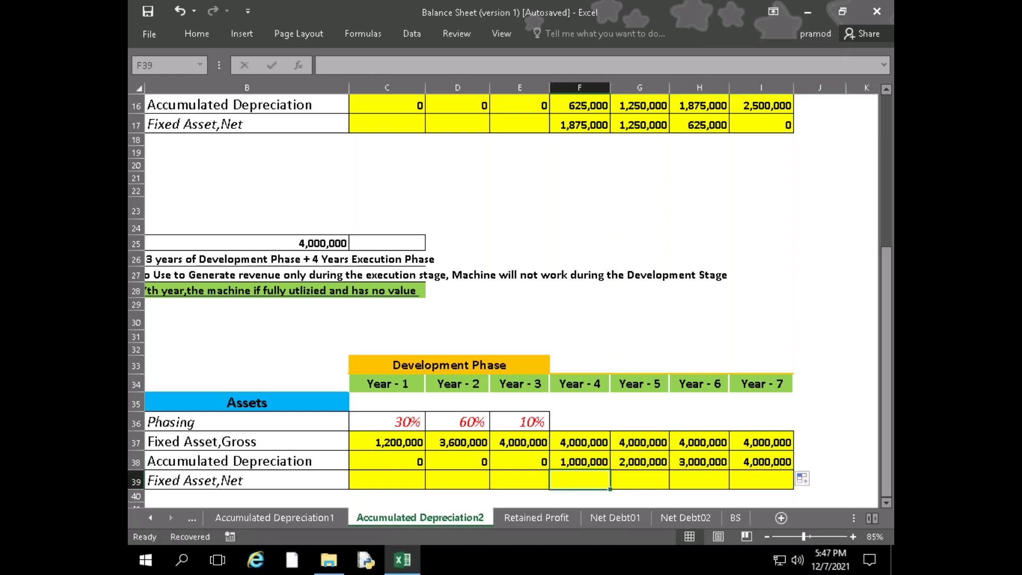
{"action": "left_click", "coordinate": [584, 444]}
{"action": "type", "text": "-"}
{"action": "left_click", "coordinate": [584, 462]}
{"action": "key", "text": "Return"}
{"action": "left_click", "coordinate": [584, 481]}
{"action": "left_click_drag", "start_coordinate": [610, 490], "coordinate": [814, 481]}
{"action": "left_click", "coordinate": [814, 482]}
{"action": "key", "text": "Delete"}
{"action": "left_click", "coordinate": [763, 499]}
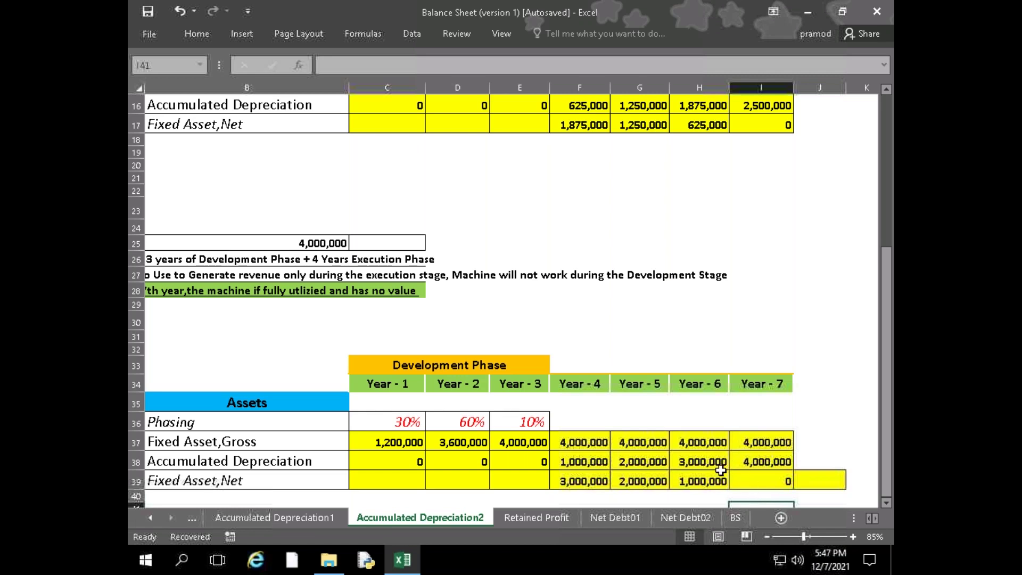
{"action": "key", "text": "ctrl+z"}
{"action": "scroll", "coordinate": [712, 496], "scroll_direction": "down", "scroll_amount": 4}
{"action": "key", "text": "ctrl+z"}
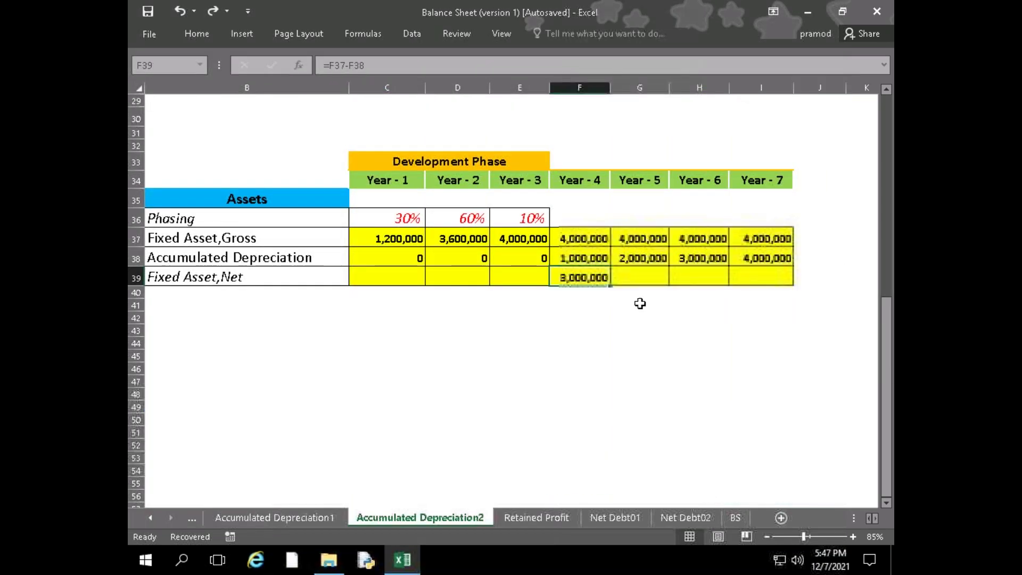
{"action": "left_click_drag", "start_coordinate": [610, 289], "coordinate": [776, 281]}
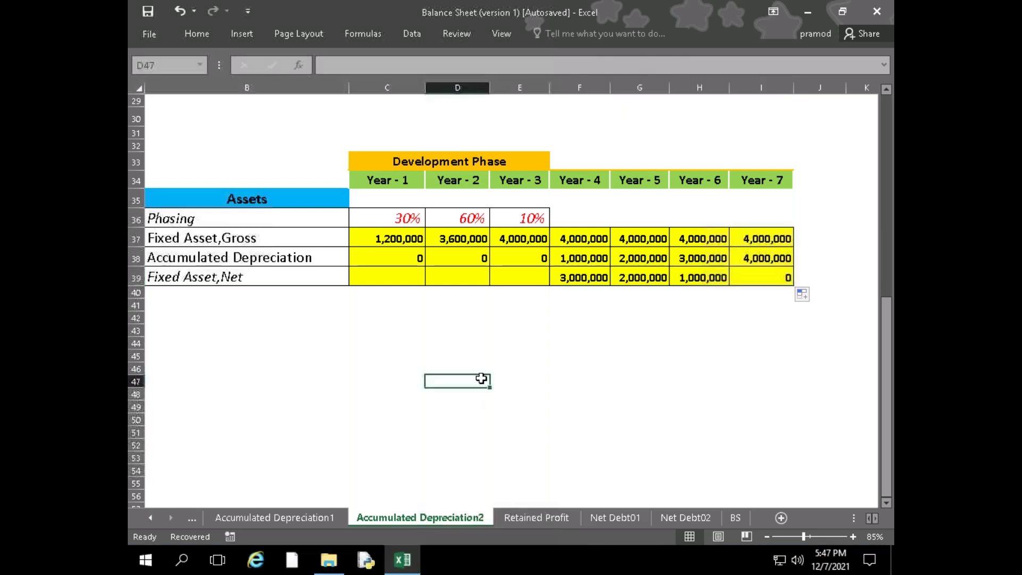
{"action": "scroll", "coordinate": [481, 378], "scroll_direction": "up", "scroll_amount": 3}
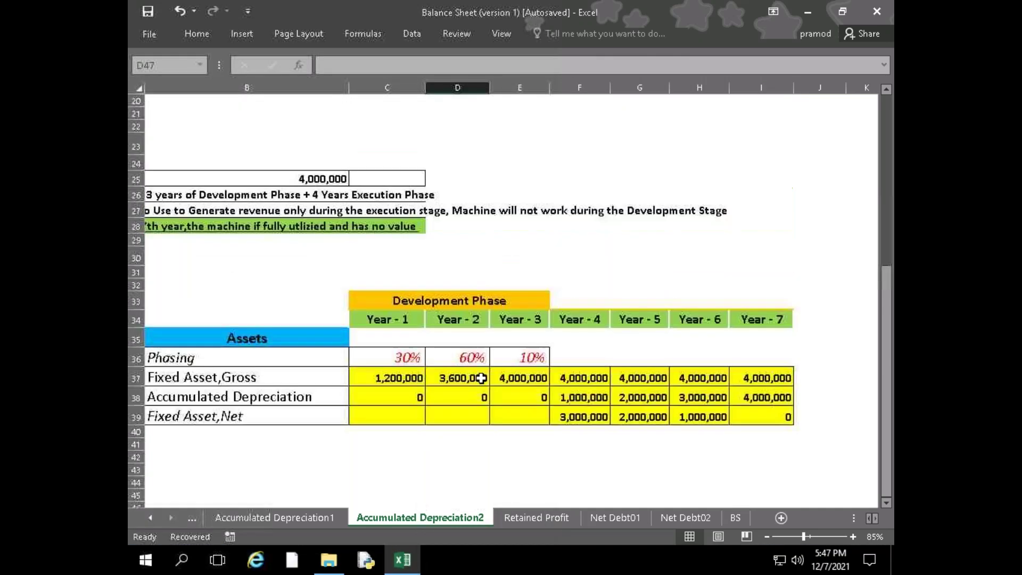
Scroll back up Accumulated Depreciation2 and switch to the Retained Profit sheet
{"action": "scroll", "coordinate": [481, 378], "scroll_direction": "up", "scroll_amount": 4}
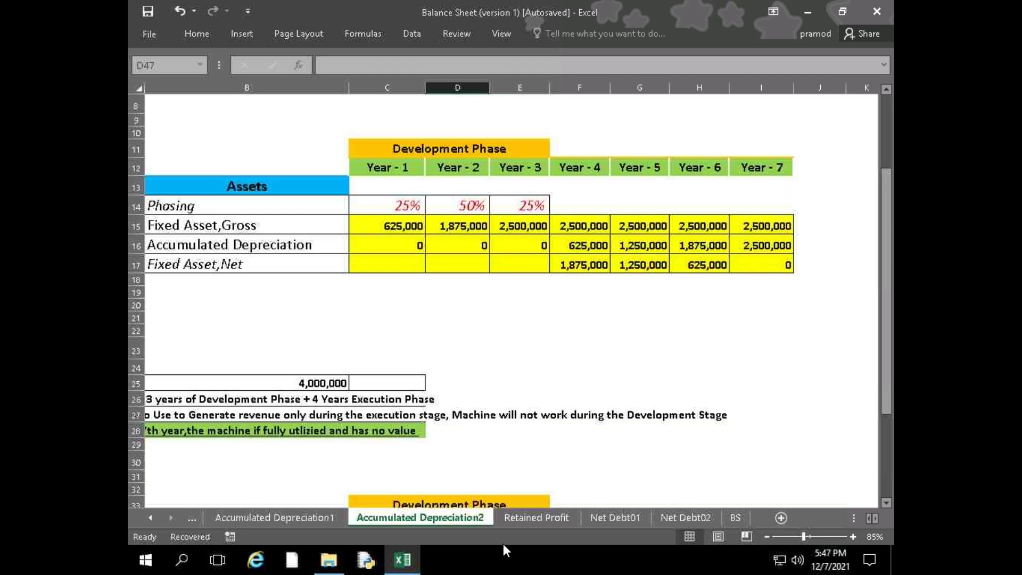
{"action": "left_click", "coordinate": [533, 517]}
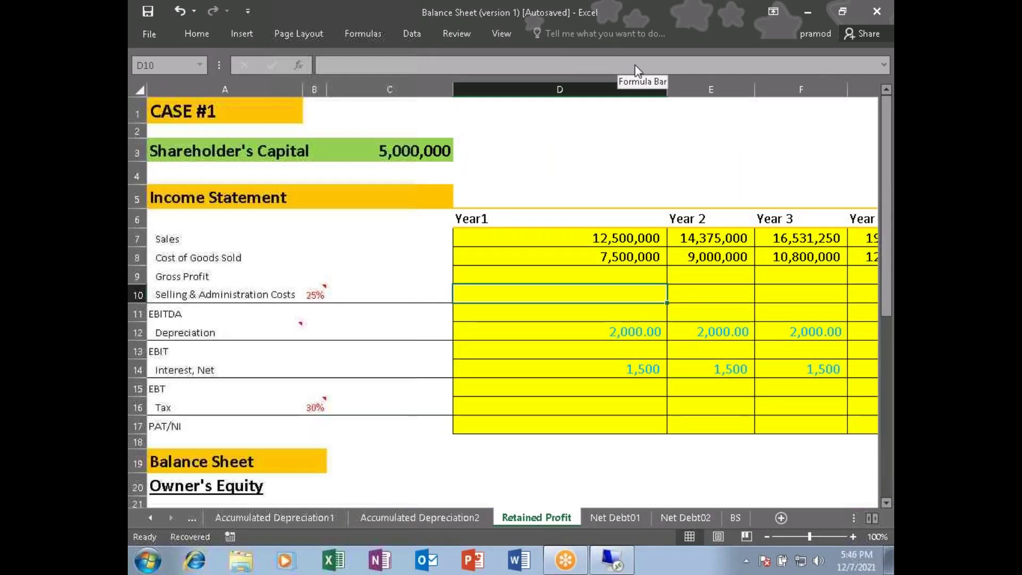
{"action": "left_click", "coordinate": [498, 462]}
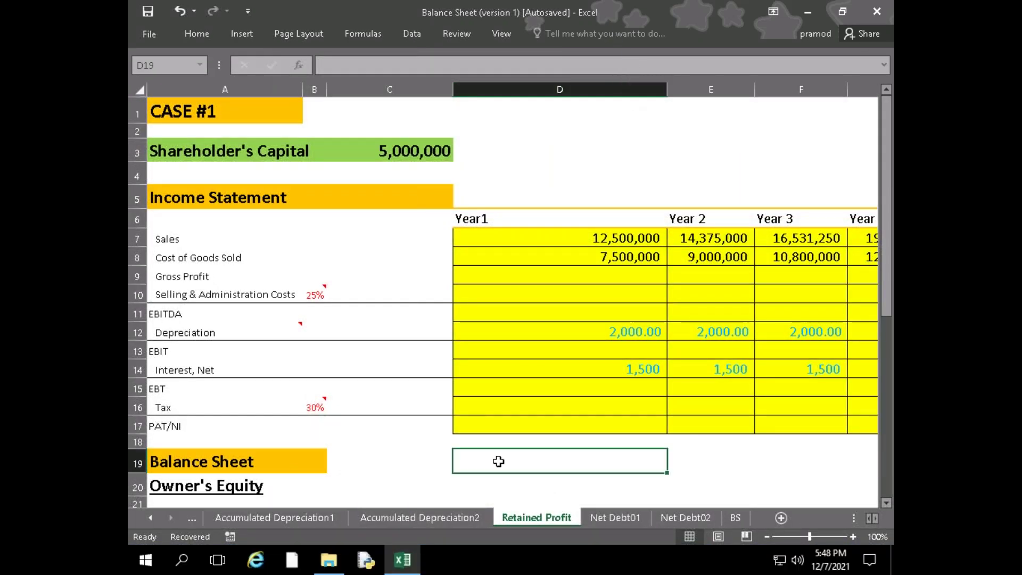
{"action": "scroll", "coordinate": [499, 461], "scroll_direction": "down", "scroll_amount": 9}
{"action": "scroll", "coordinate": [498, 461], "scroll_direction": "up", "scroll_amount": 1}
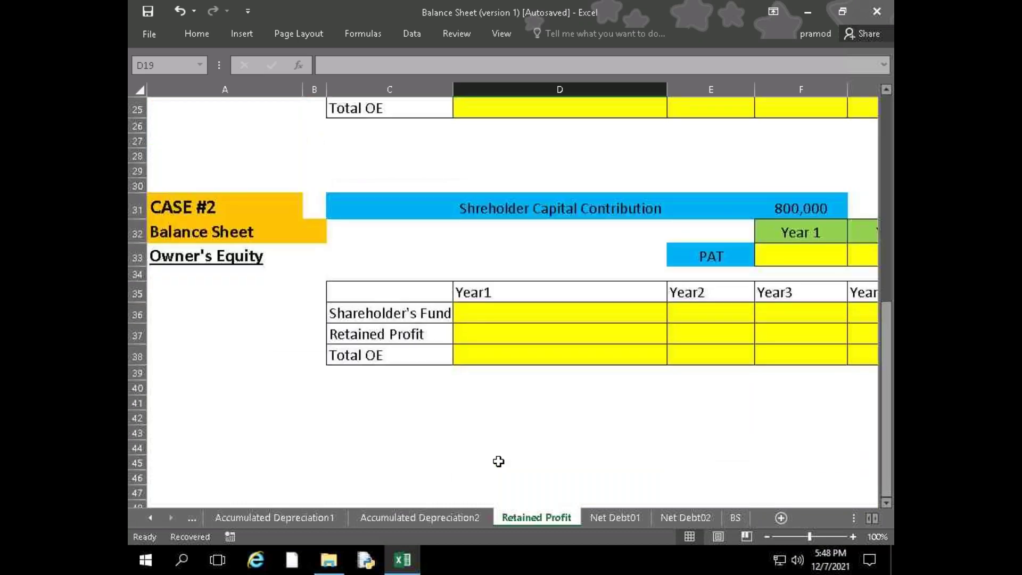
{"action": "scroll", "coordinate": [499, 462], "scroll_direction": "up", "scroll_amount": 8}
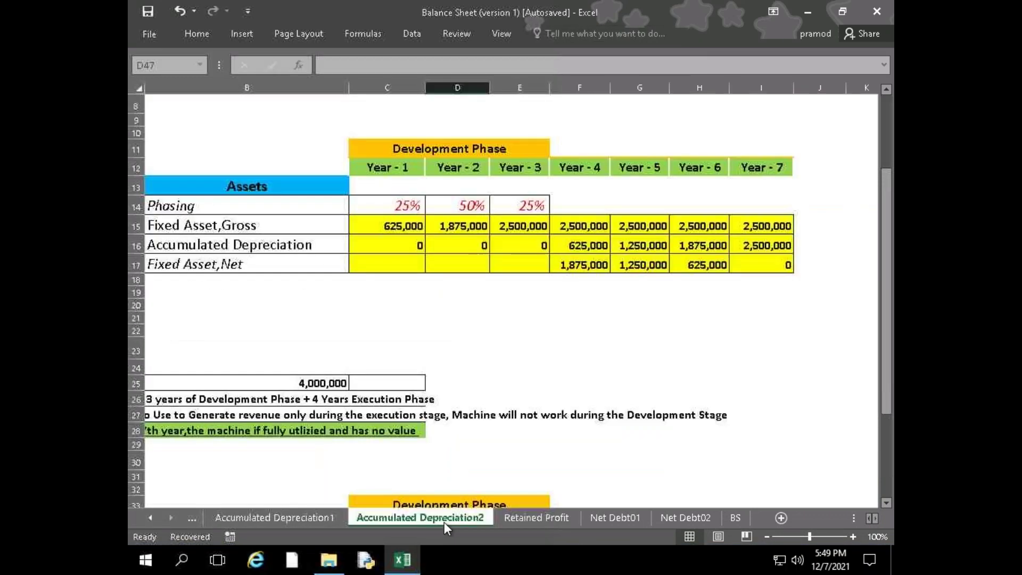
{"action": "scroll", "coordinate": [450, 495], "scroll_direction": "up", "scroll_amount": 3}
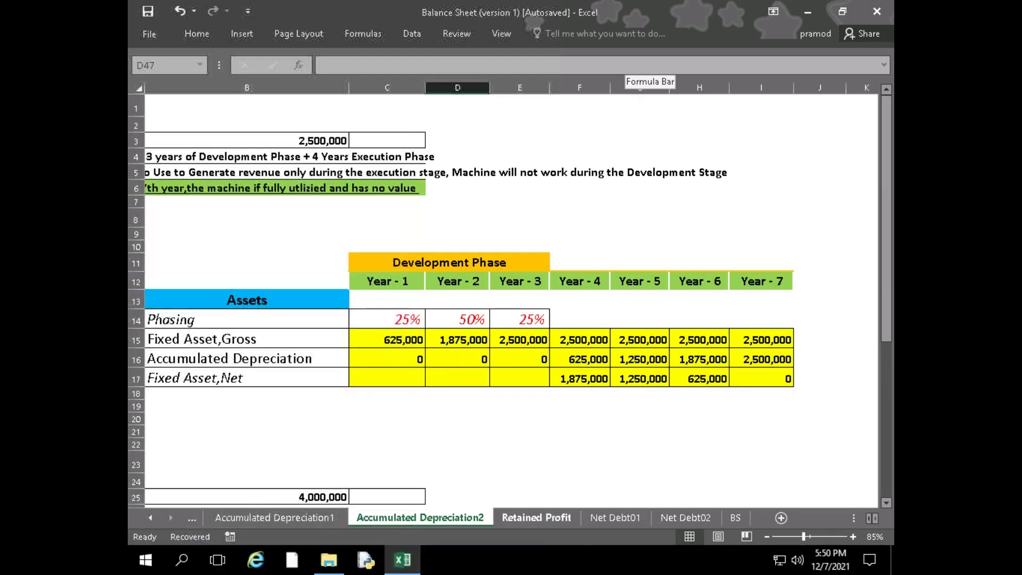
Switch to the Retained Profit sheet, scroll down, and select the Year1 Gross Profit cell
{"action": "left_click", "coordinate": [537, 517]}
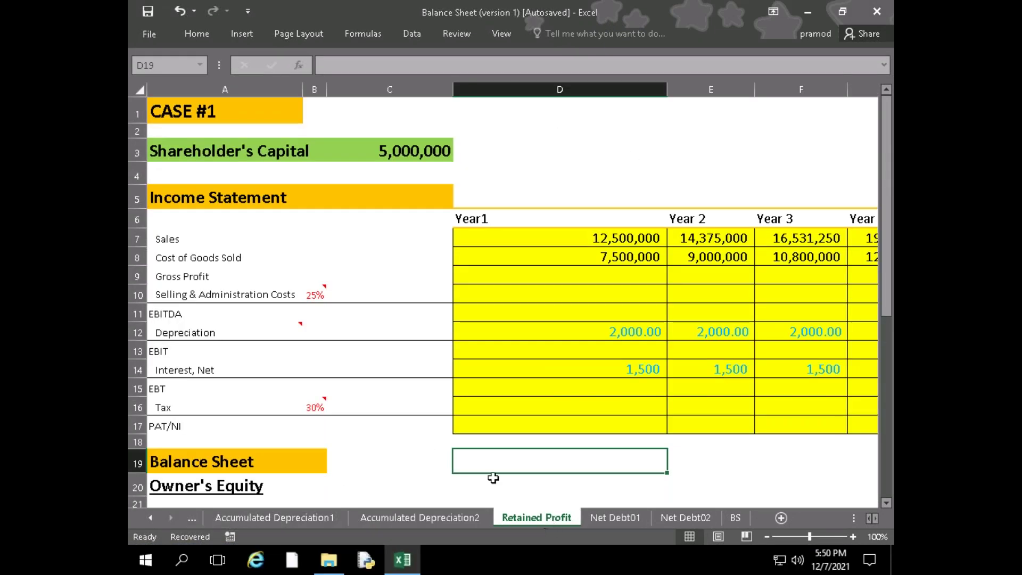
{"action": "scroll", "coordinate": [491, 475], "scroll_direction": "down", "scroll_amount": 1}
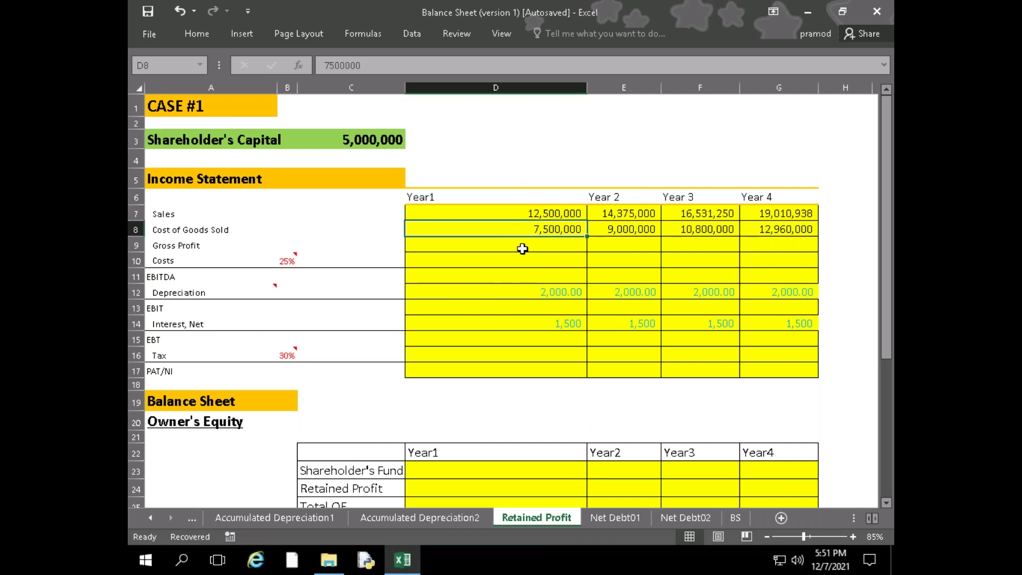
{"action": "left_click", "coordinate": [522, 248]}
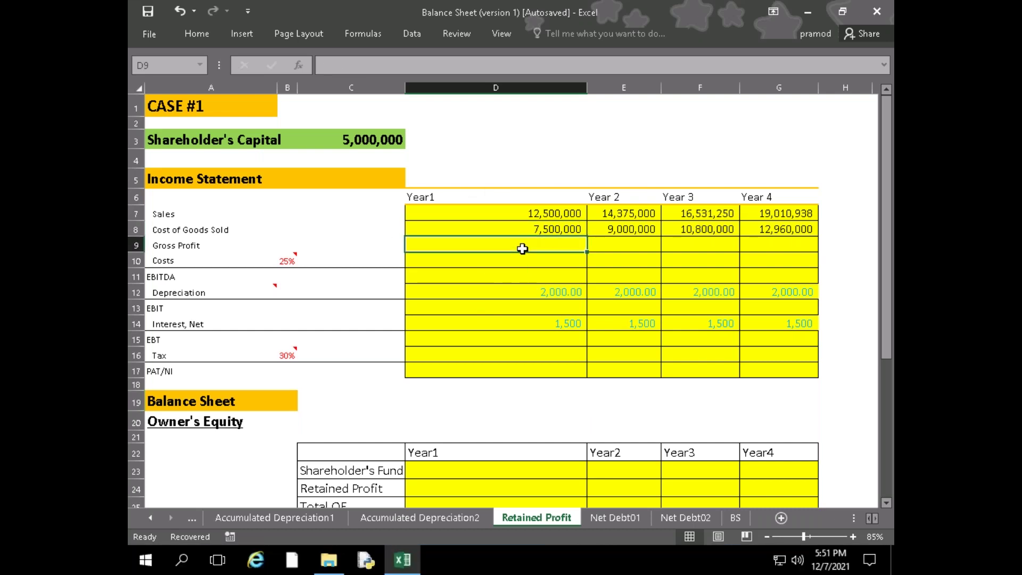
Enter Year1 Gross Profit as Sales minus COGS and Costs as Sales × 25%
{"action": "type", "text": "="}
{"action": "key", "text": "Up"}
{"action": "key", "text": "Up"}
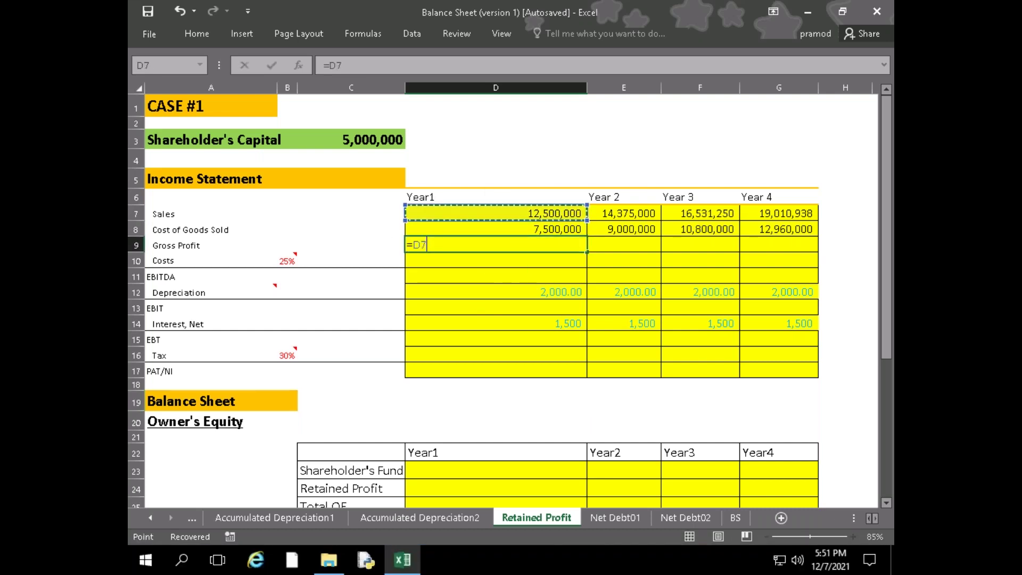
{"action": "type", "text": "-"}
{"action": "key", "text": "Up"}
{"action": "key", "text": "Return"}
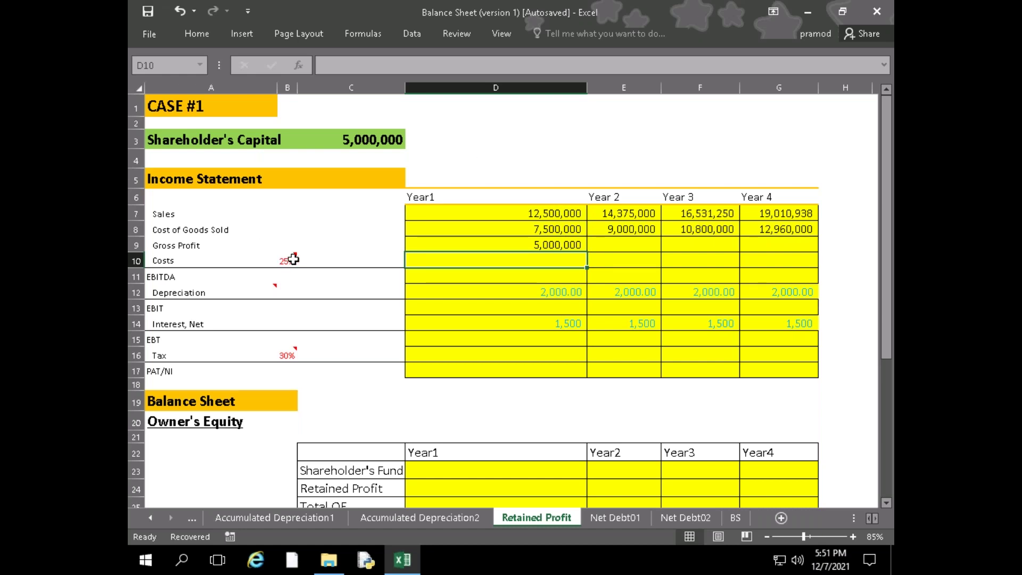
{"action": "mouse_move", "coordinate": [294, 259]}
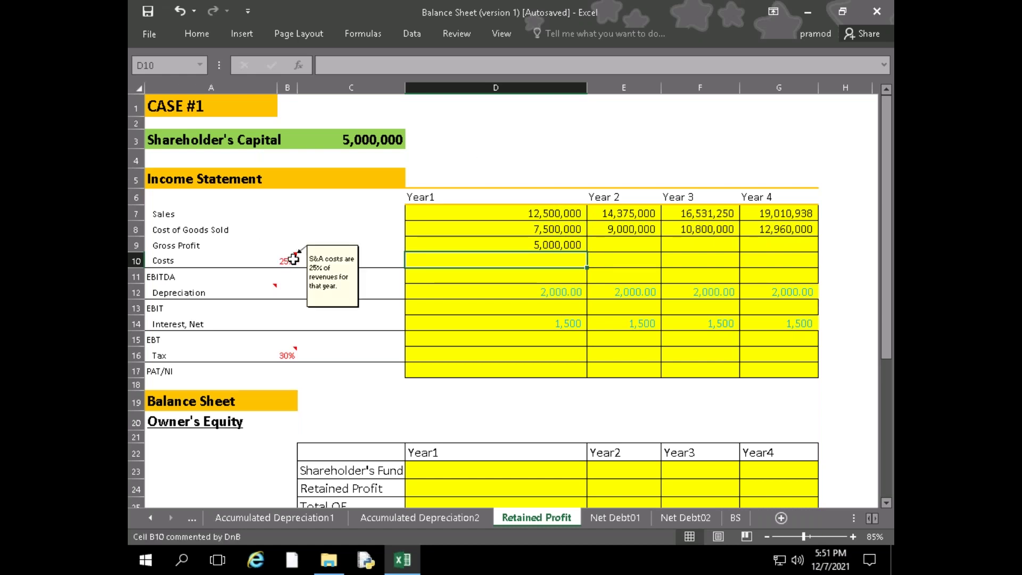
{"action": "type", "text": "="}
{"action": "key", "text": "Up"}
{"action": "key", "text": "Up"}
{"action": "key", "text": "Up"}
{"action": "type", "text": "*"}
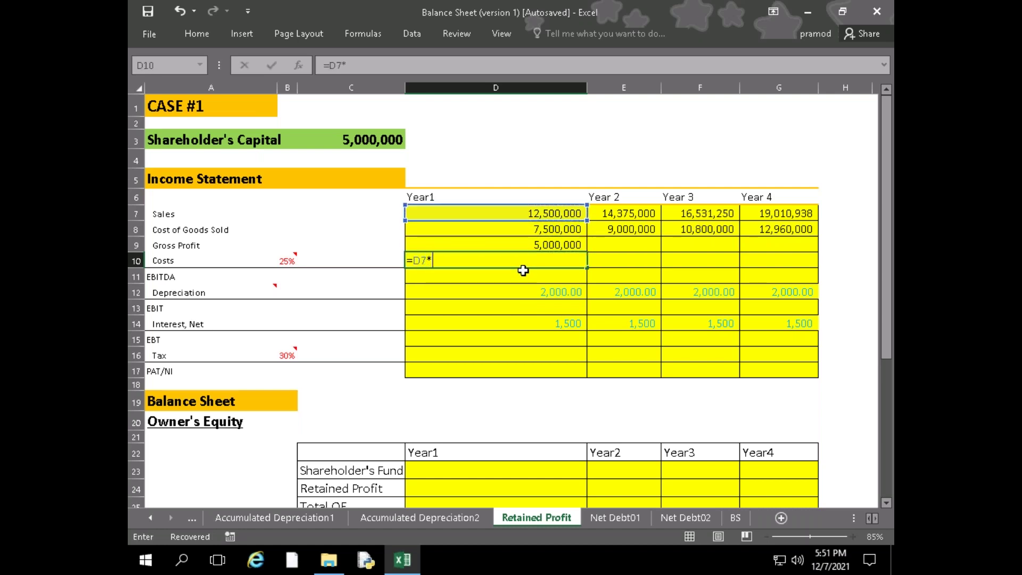
{"action": "key", "text": "Left"}
{"action": "key", "text": "Left"}
{"action": "key", "text": "BackSpace"}
{"action": "key", "text": "BackSpace"}
{"action": "key", "text": "BackSpace"}
{"action": "type", "text": "25"}
{"action": "type", "text": "%"}
{"action": "key", "text": "Return"}
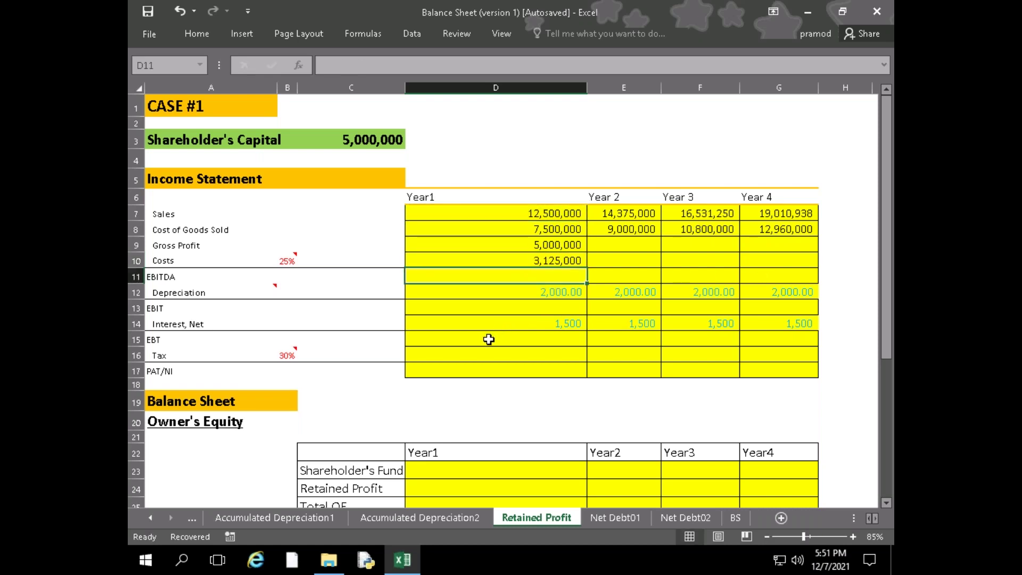
Enter Year1 EBITDA as Gross Profit minus Costs and EBIT as EBITDA minus Depreciation
{"action": "type", "text": "="}
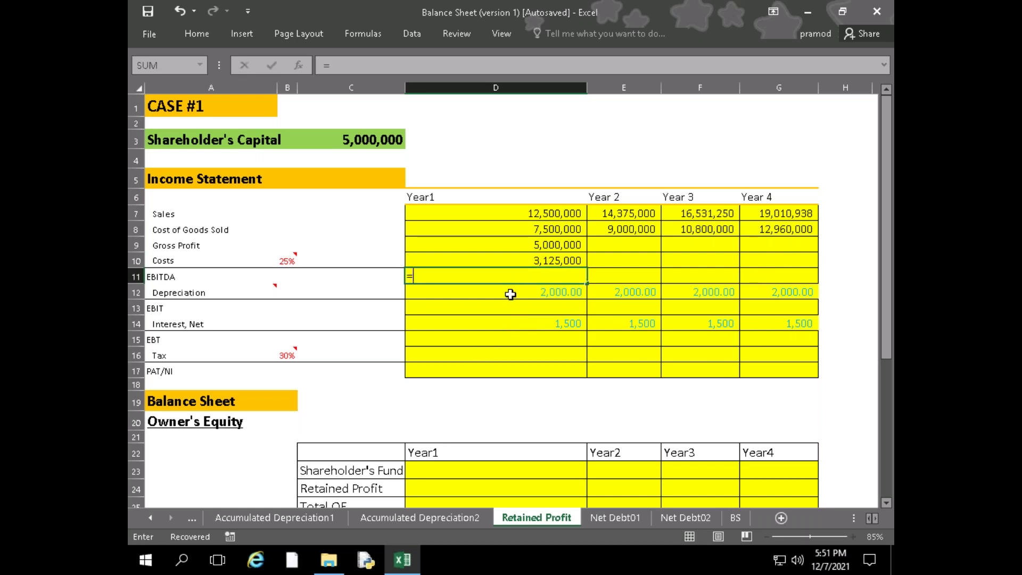
{"action": "key", "text": "Up"}
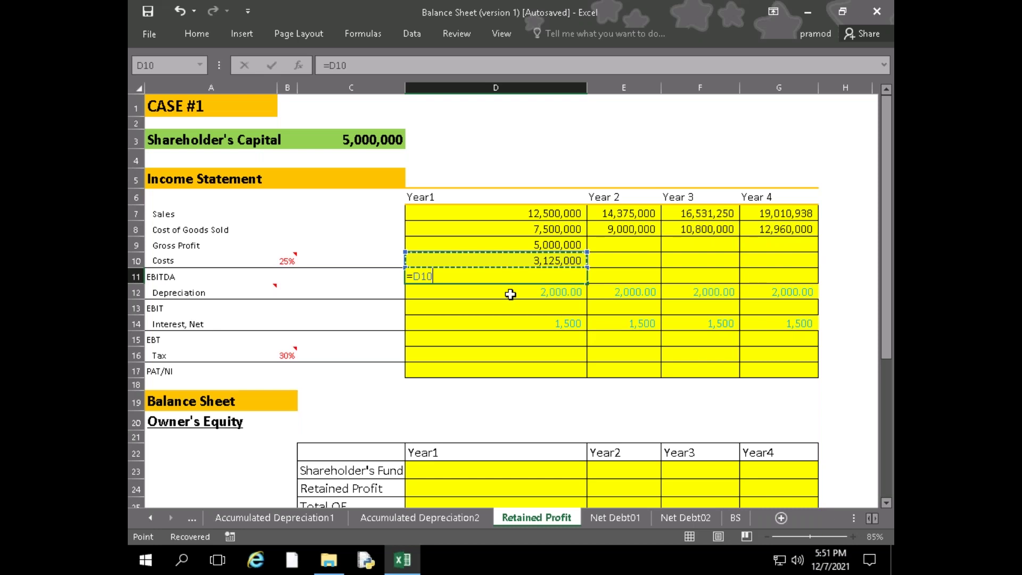
{"action": "key", "text": "Up"}
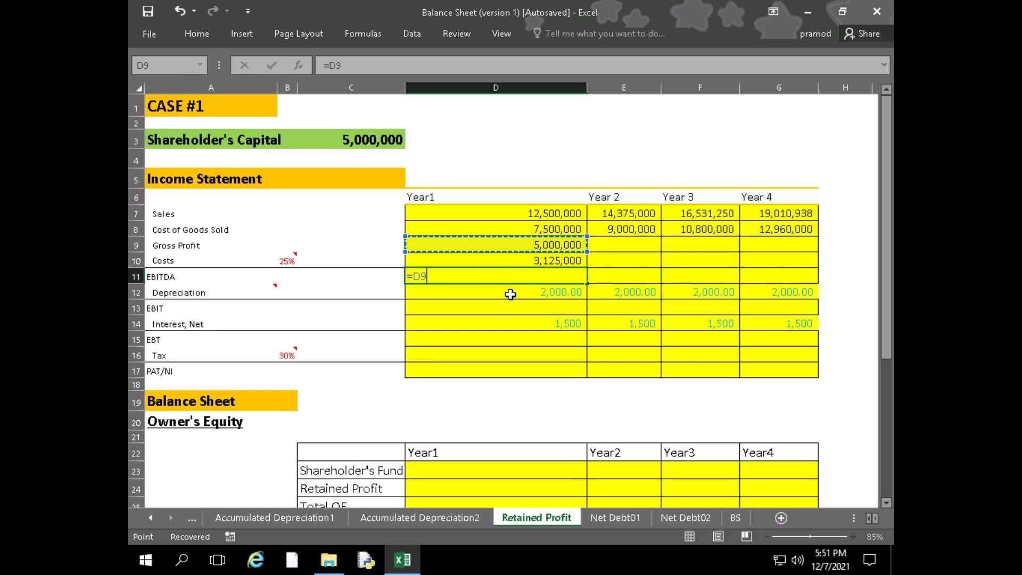
{"action": "type", "text": "-"}
{"action": "key", "text": "Down"}
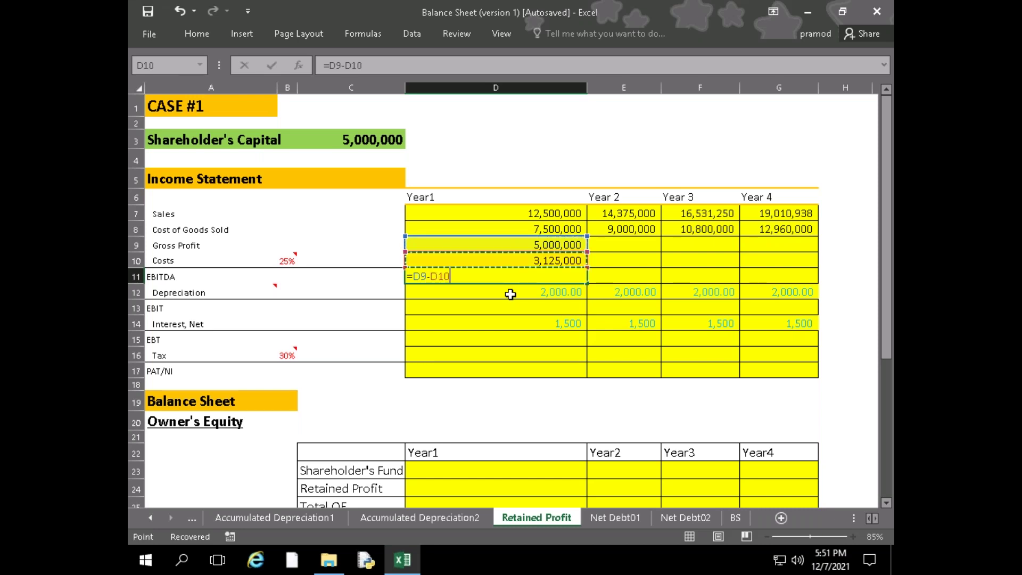
{"action": "key", "text": "Return"}
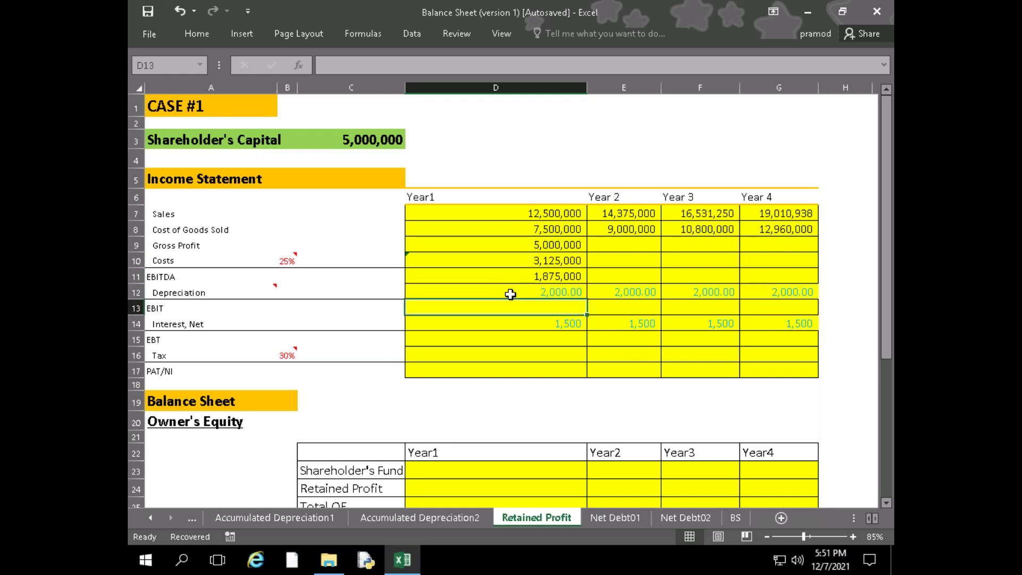
{"action": "mouse_move", "coordinate": [275, 285]}
{"action": "type", "text": "="}
{"action": "key", "text": "Up"}
{"action": "key", "text": "Up"}
{"action": "type", "text": "-"}
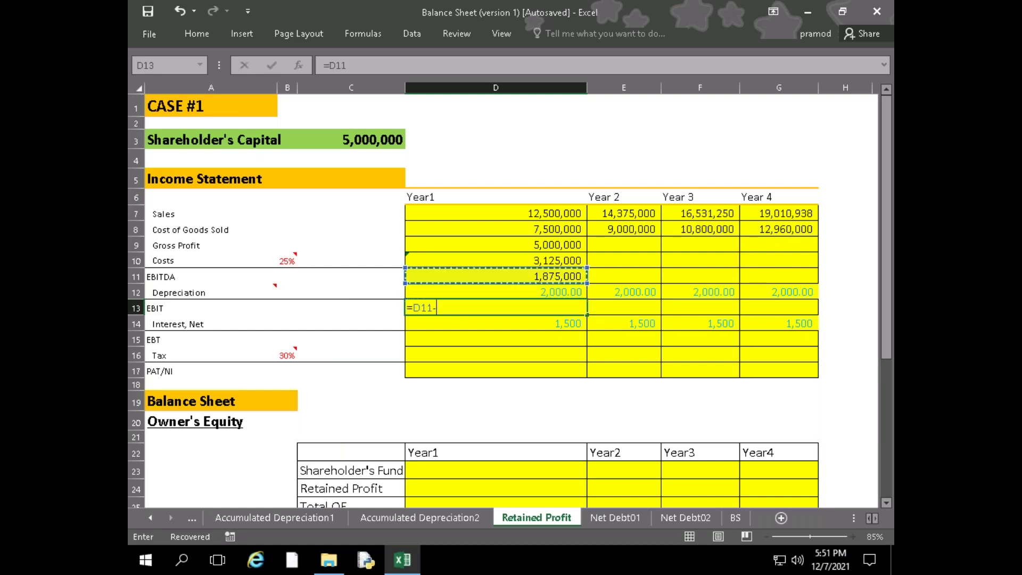
{"action": "key", "text": "Up"}
{"action": "key", "text": "Return"}
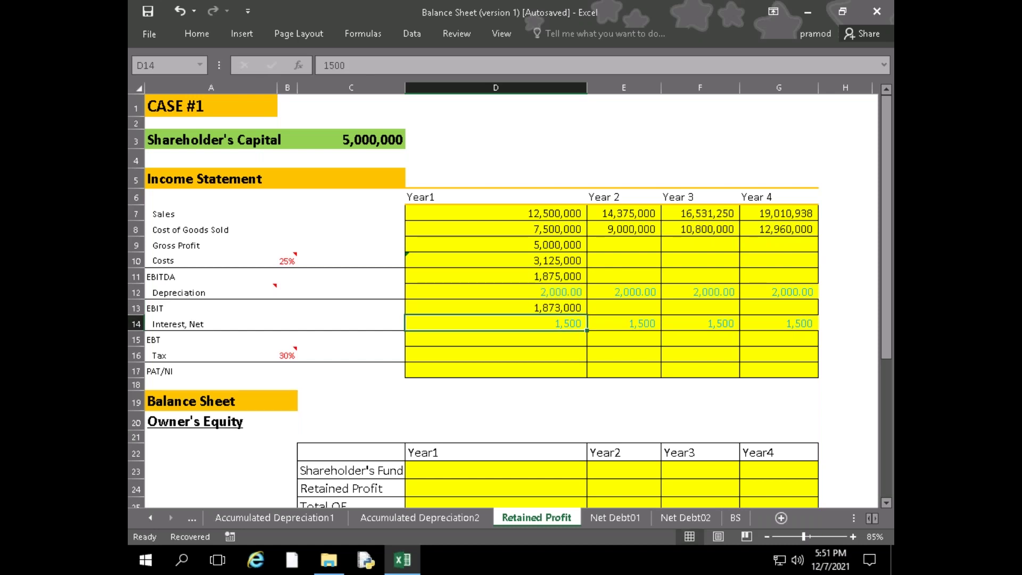
Enter Year1 EBT as EBIT minus Interest, Tax as EBT × 30%, and PAT/NI as EBT minus Tax
{"action": "left_click", "coordinate": [496, 339]}
{"action": "type", "text": "="}
{"action": "key", "text": "Up"}
{"action": "key", "text": "Up"}
{"action": "type", "text": "-"}
{"action": "key", "text": "Up"}
{"action": "key", "text": "Return"}
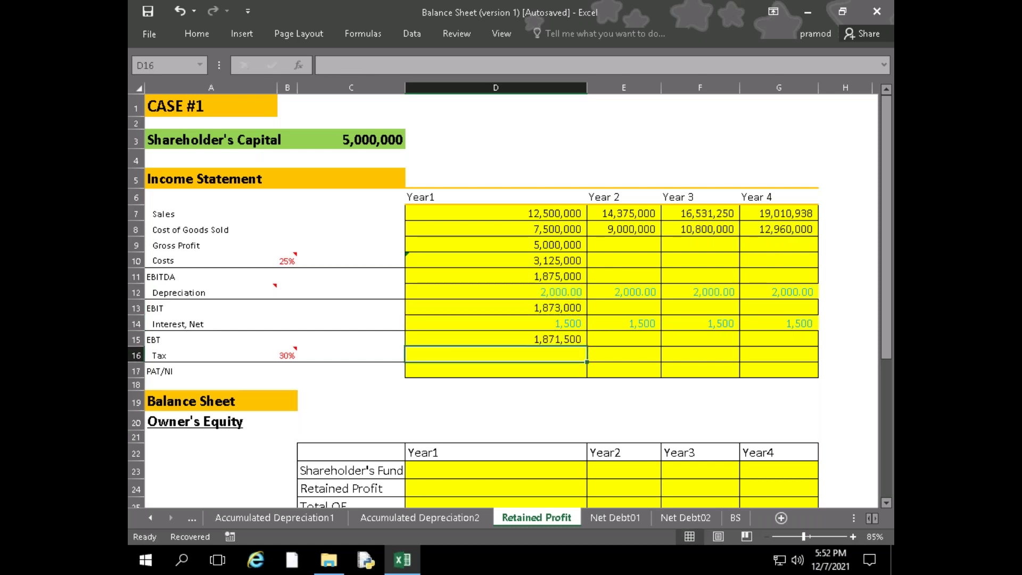
{"action": "type", "text": "="}
{"action": "key", "text": "Up"}
{"action": "type", "text": "-"}
{"action": "key", "text": "BackSpace"}
{"action": "type", "text": "*30%"}
{"action": "key", "text": "Return"}
{"action": "type", "text": "="}
{"action": "key", "text": "Up"}
{"action": "key", "text": "Up"}
{"action": "type", "text": "-"}
{"action": "key", "text": "Up"}
{"action": "key", "text": "Return"}
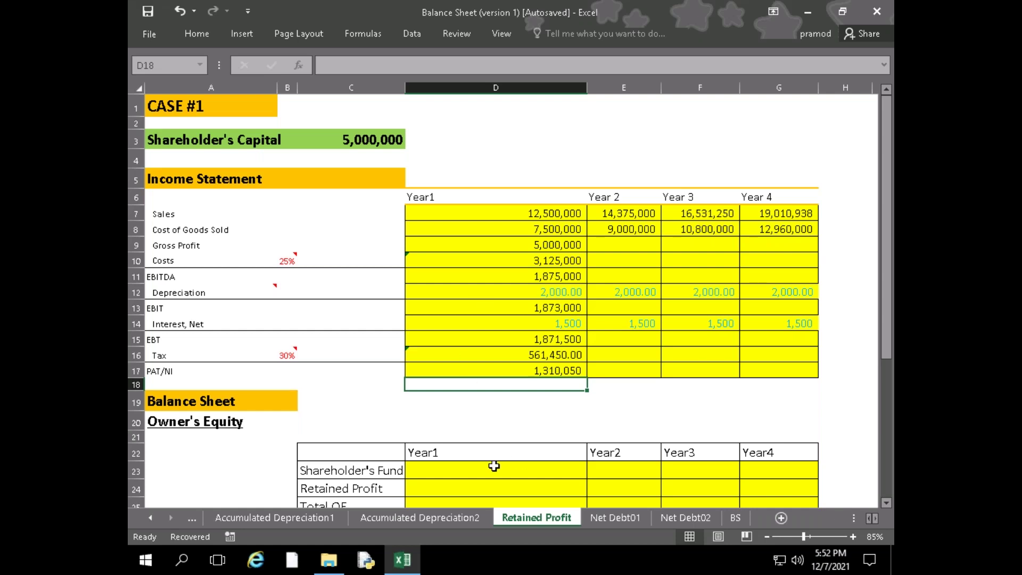
{"action": "scroll", "coordinate": [510, 459], "scroll_direction": "down", "scroll_amount": 1}
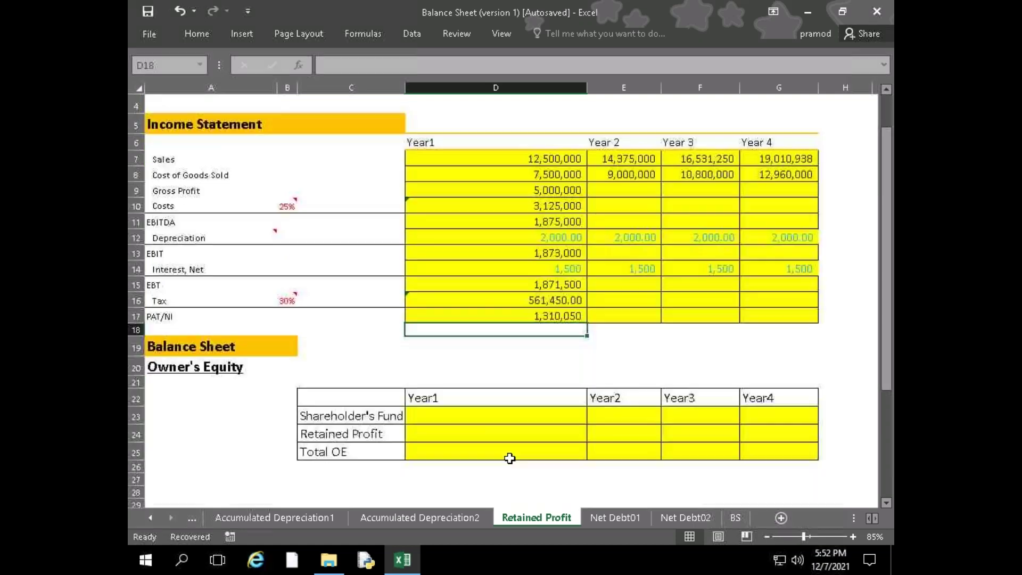
Enter 5,000,000 as Shareholder's Fund in D23 and fill it across to G23
{"action": "left_click", "coordinate": [486, 413]}
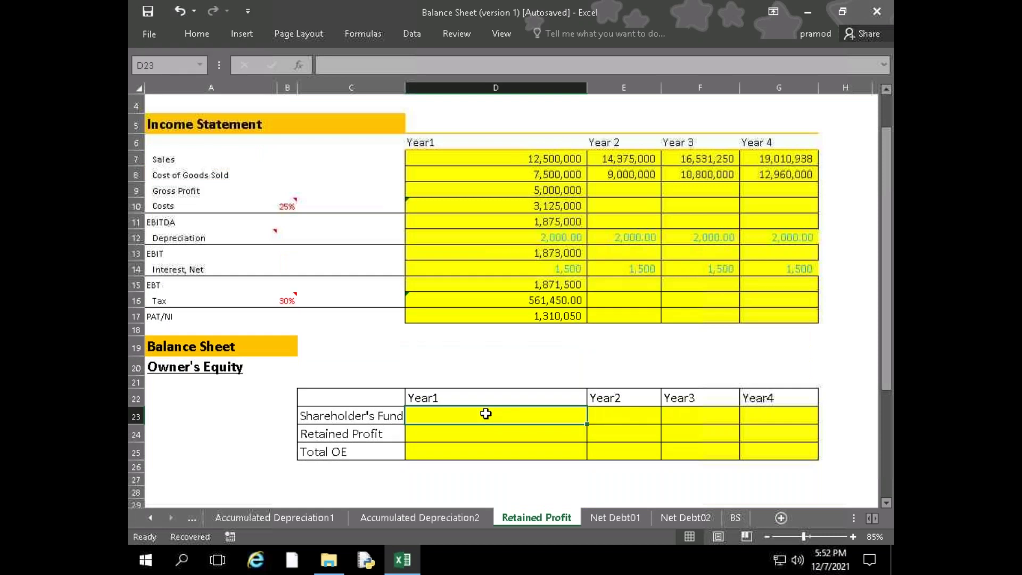
{"action": "type", "text": "5"}
{"action": "scroll", "coordinate": [514, 402], "scroll_direction": "up", "scroll_amount": 1}
{"action": "scroll", "coordinate": [516, 403], "scroll_direction": "down", "scroll_amount": 1}
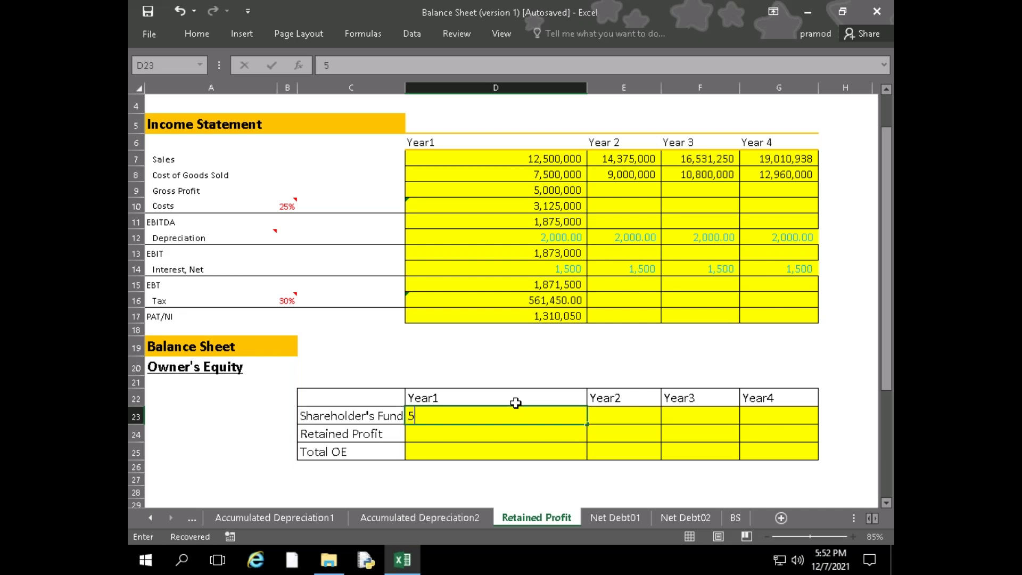
{"action": "type", "text": "000000"}
{"action": "key", "text": "Return"}
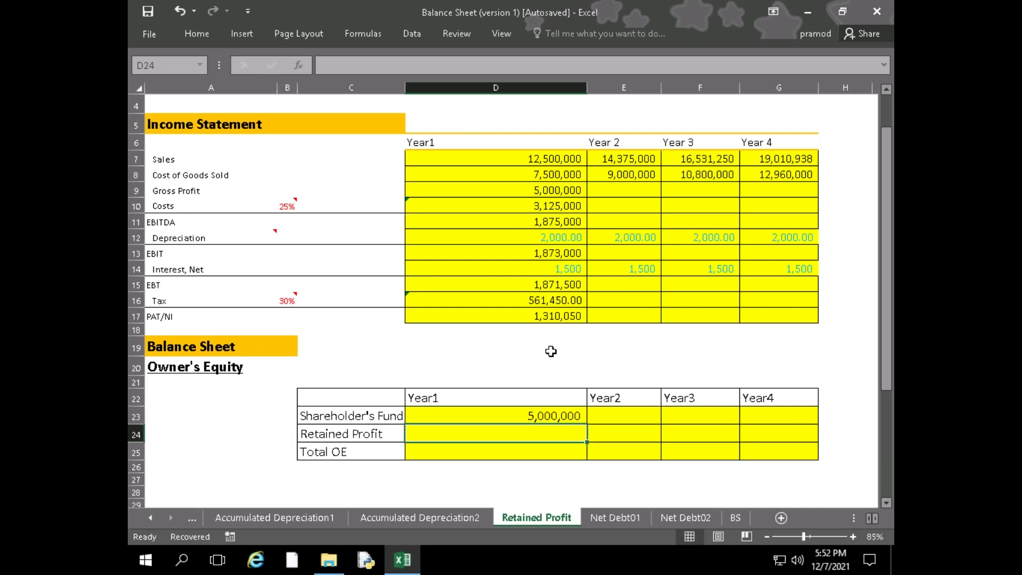
{"action": "left_click", "coordinate": [547, 422]}
{"action": "left_click_drag", "start_coordinate": [587, 424], "coordinate": [806, 423]}
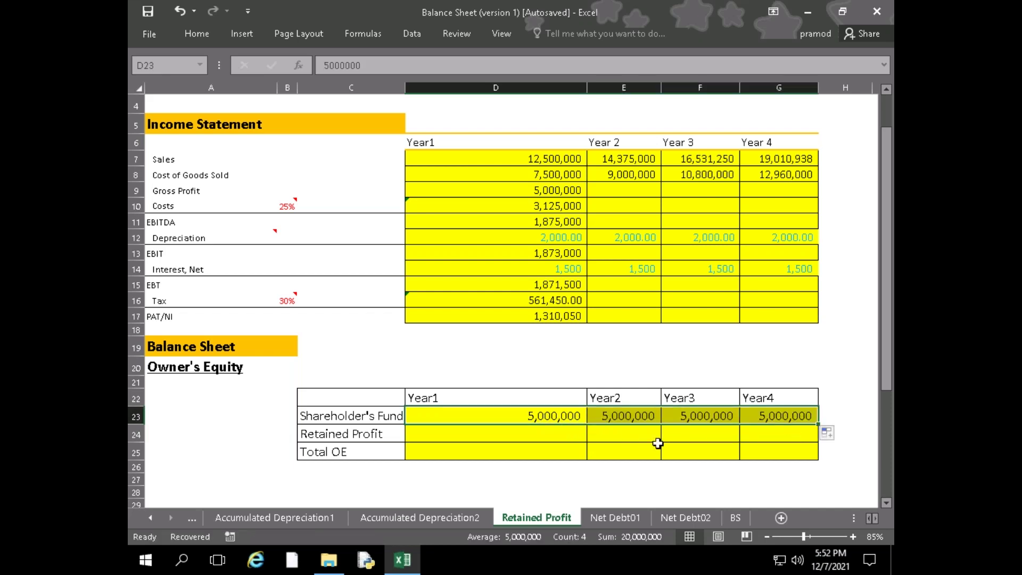
Set Year1 Retained Profit to =D17 and Total OE to =D23+D24, giving 6,310,050
{"action": "left_click", "coordinate": [522, 430]}
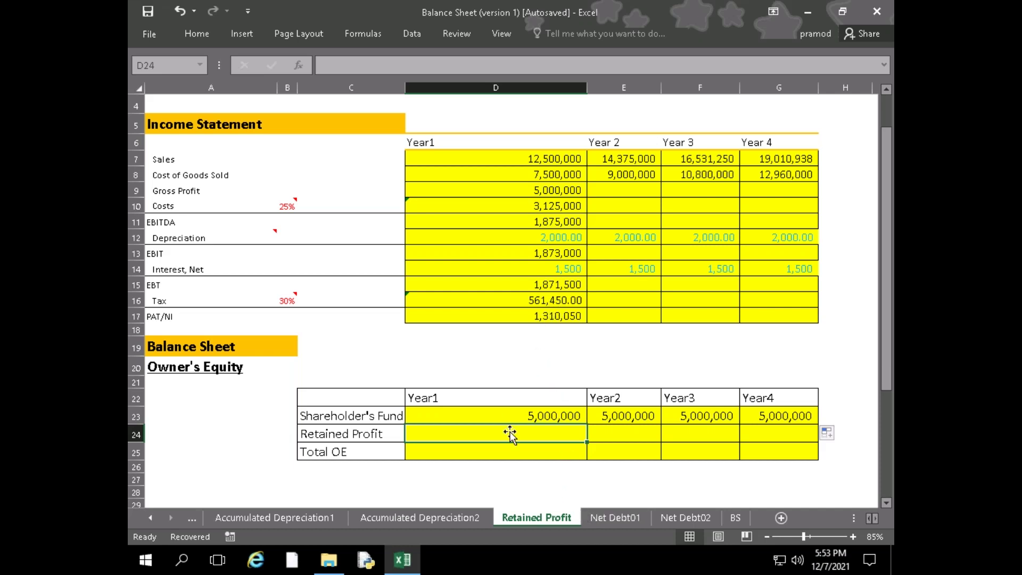
{"action": "type", "text": "="}
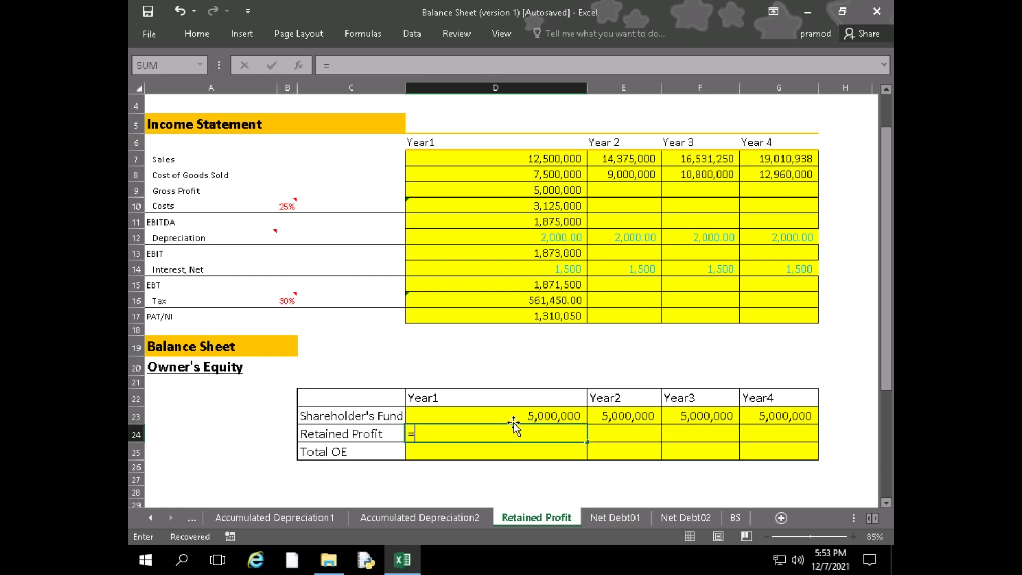
{"action": "left_click", "coordinate": [554, 315]}
{"action": "key", "text": "Return"}
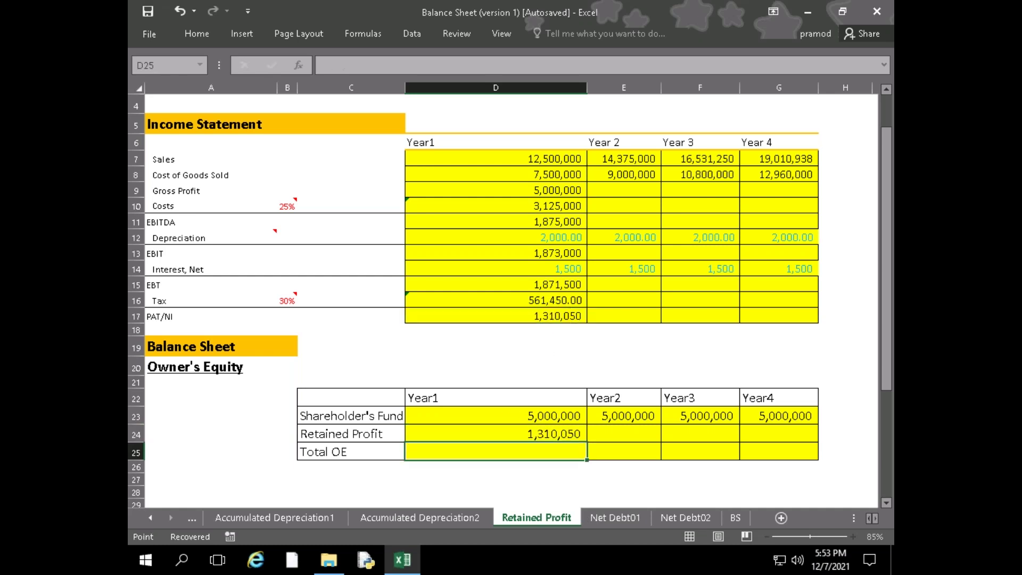
{"action": "type", "text": "="}
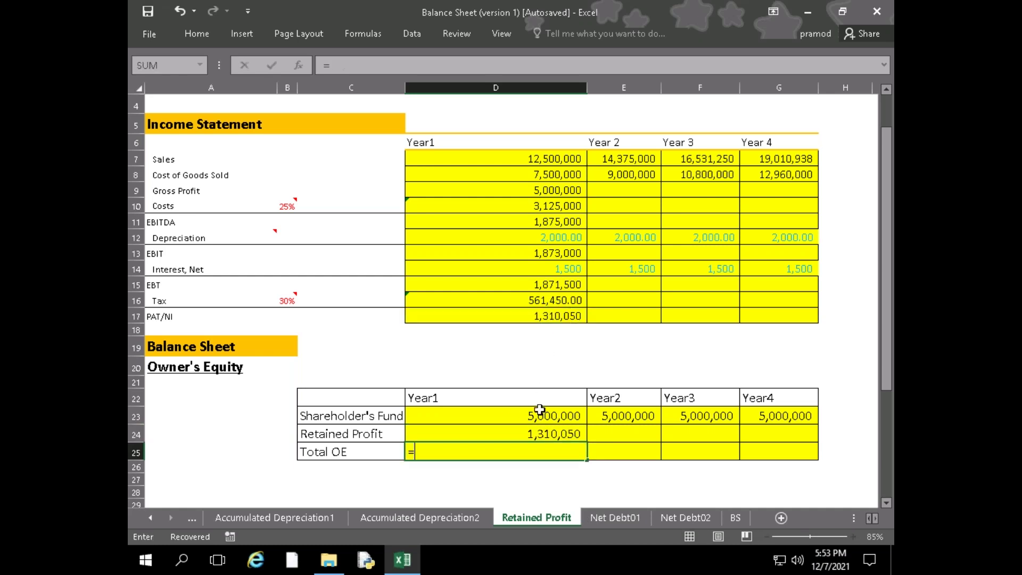
{"action": "key", "text": "Up"}
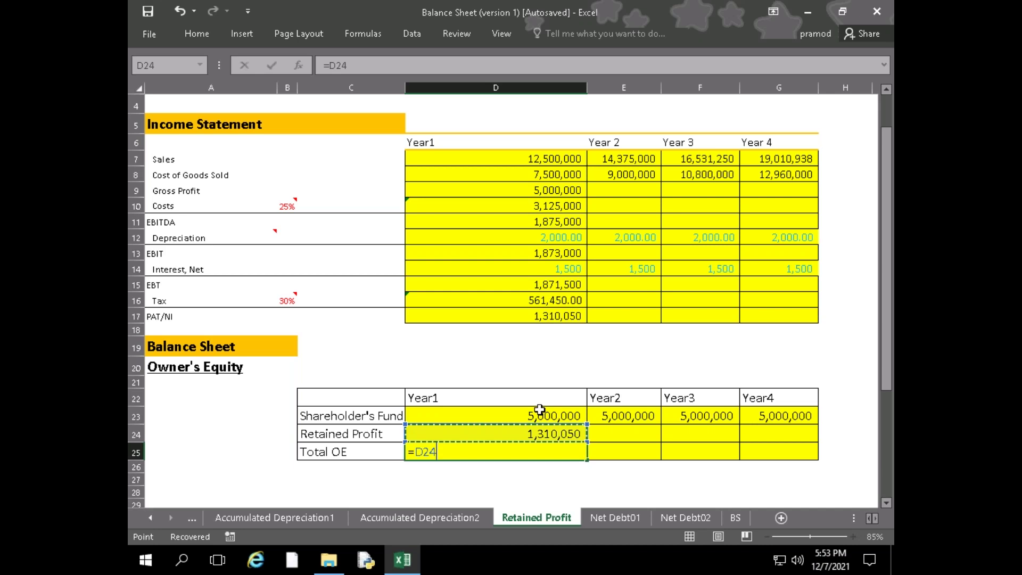
{"action": "key", "text": "BackSpace"}
{"action": "key", "text": "BackSpace"}
{"action": "key", "text": "BackSpace"}
{"action": "left_click", "coordinate": [540, 410]}
{"action": "type", "text": "+"}
{"action": "key", "text": "Up"}
{"action": "key", "text": "Return"}
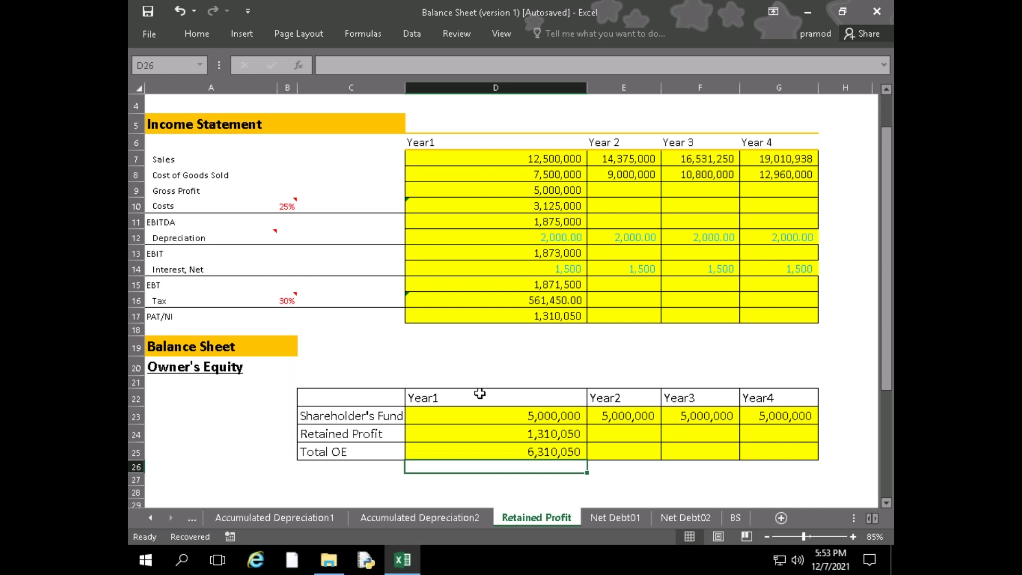
{"action": "scroll", "coordinate": [289, 473], "scroll_direction": "down", "scroll_amount": 2}
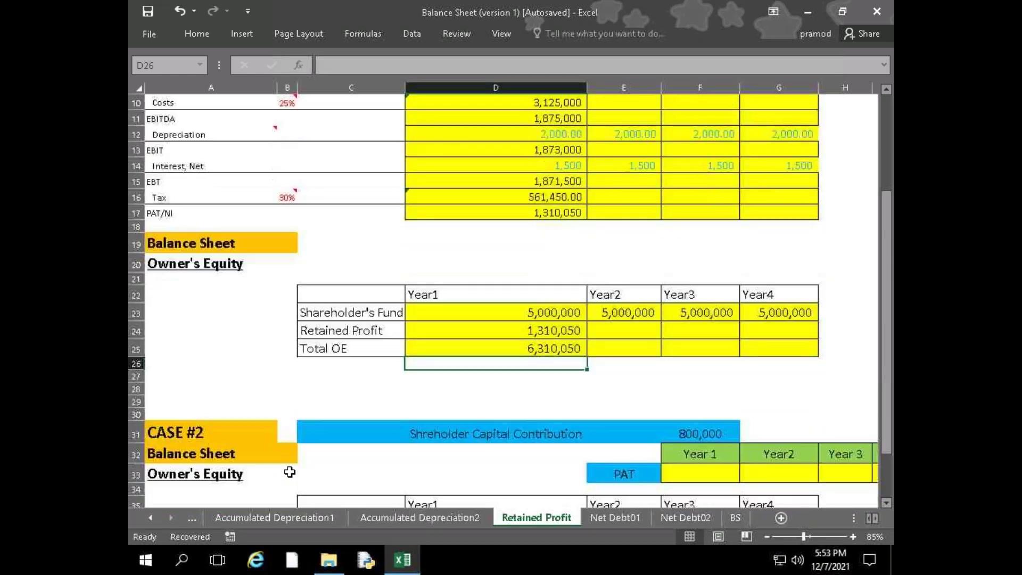
{"action": "scroll", "coordinate": [291, 471], "scroll_direction": "up", "scroll_amount": 3}
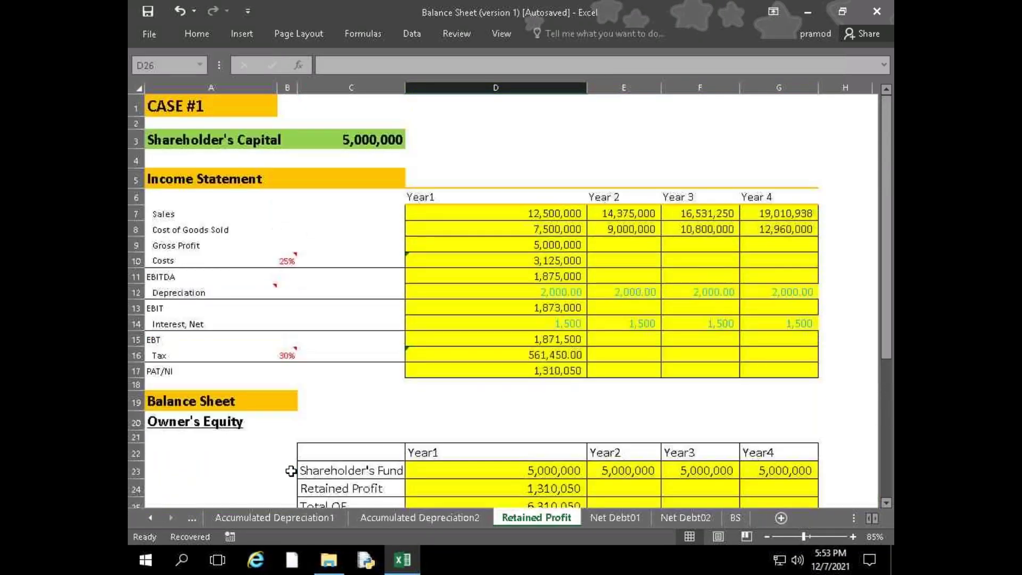
{"action": "scroll", "coordinate": [317, 367], "scroll_direction": "down", "scroll_amount": 3}
{"action": "scroll", "coordinate": [318, 367], "scroll_direction": "down", "scroll_amount": 5}
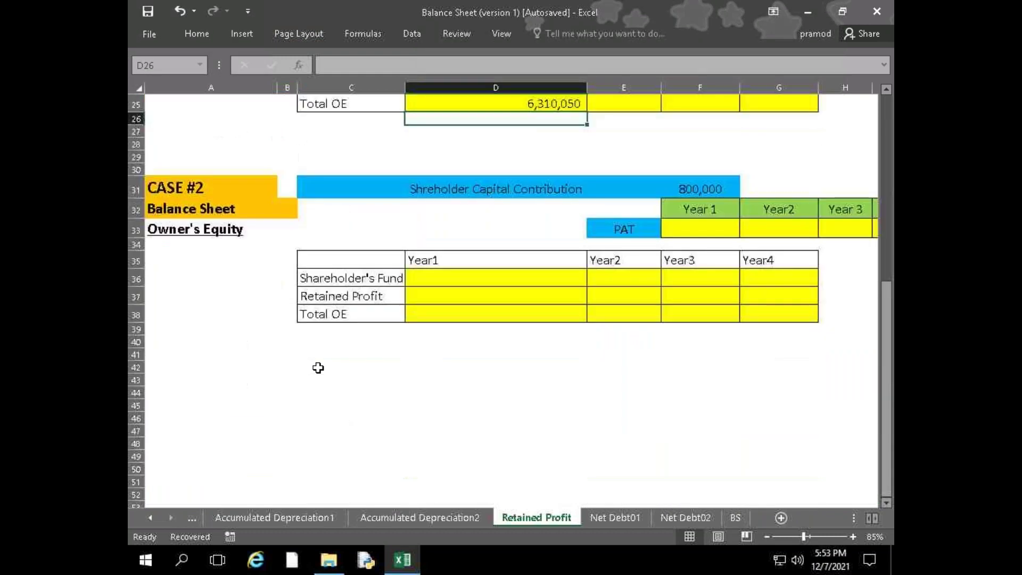
{"action": "scroll", "coordinate": [406, 415], "scroll_direction": "up", "scroll_amount": 1}
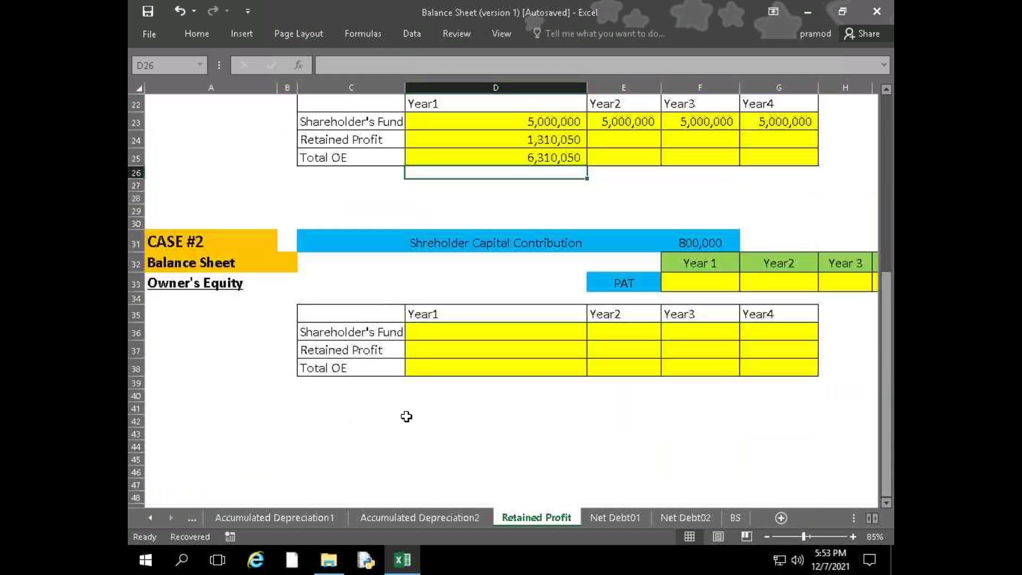
{"action": "left_click", "coordinate": [704, 282]}
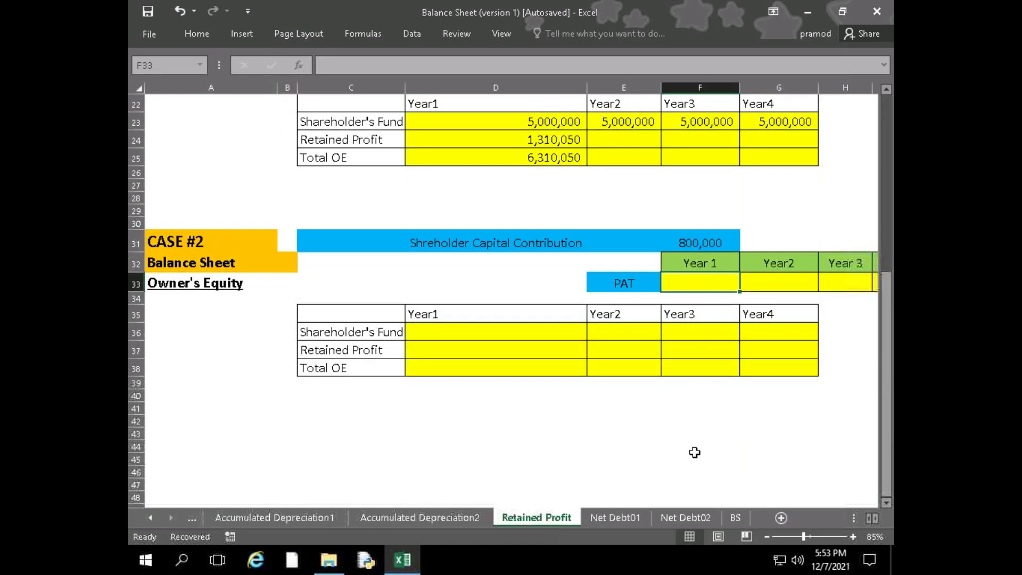
{"action": "scroll", "coordinate": [401, 480], "scroll_direction": "up", "scroll_amount": 6}
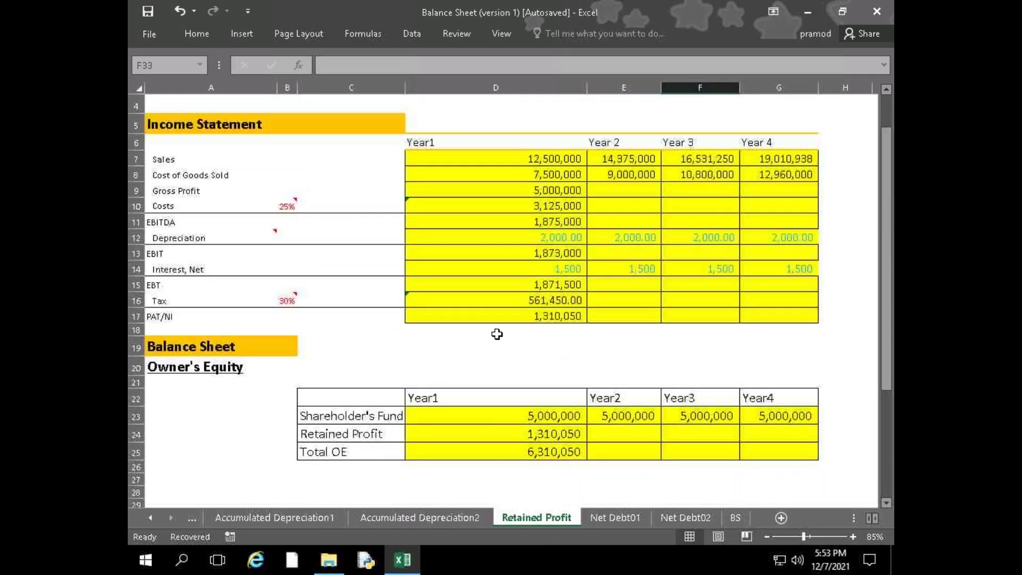
{"action": "scroll", "coordinate": [506, 319], "scroll_direction": "down", "scroll_amount": 5}
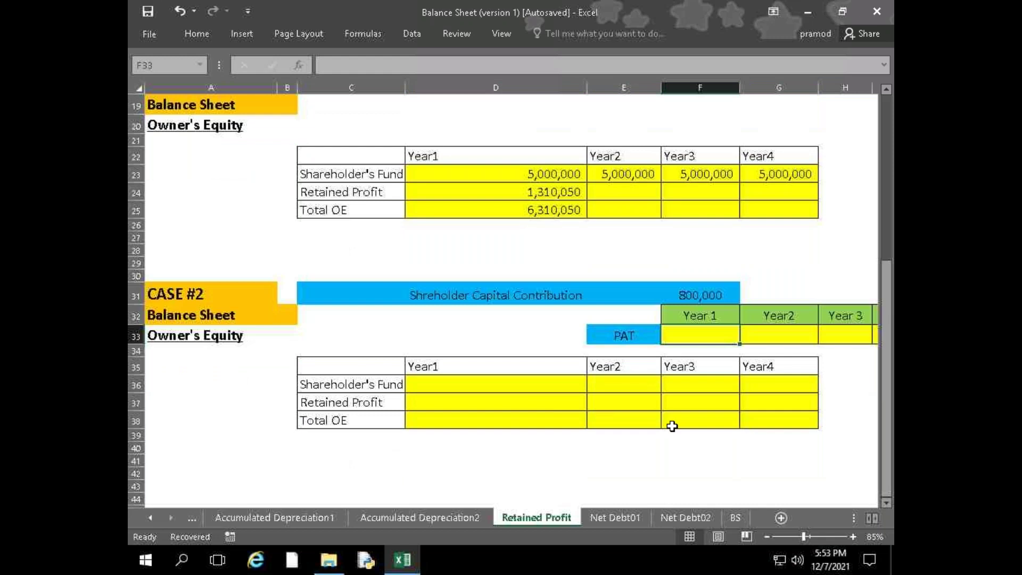
{"action": "type", "text": "12"}
{"action": "type", "text": "0,"}
{"action": "type", "text": "0000"}
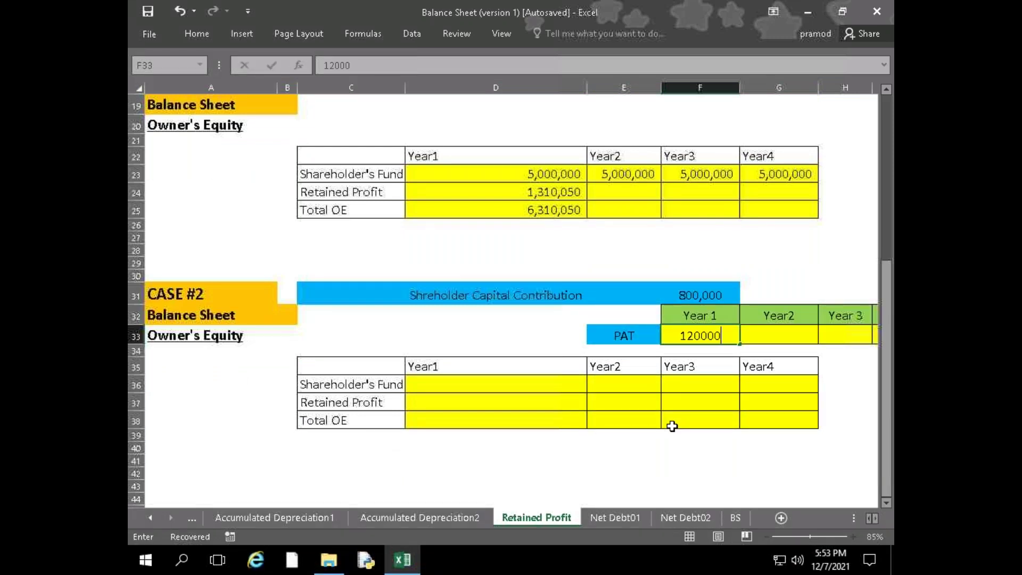
Enter Case #2 PAT values 120,000, 140,000, 250,000 and 300,000 in F33:I33
{"action": "key", "text": "Tab"}
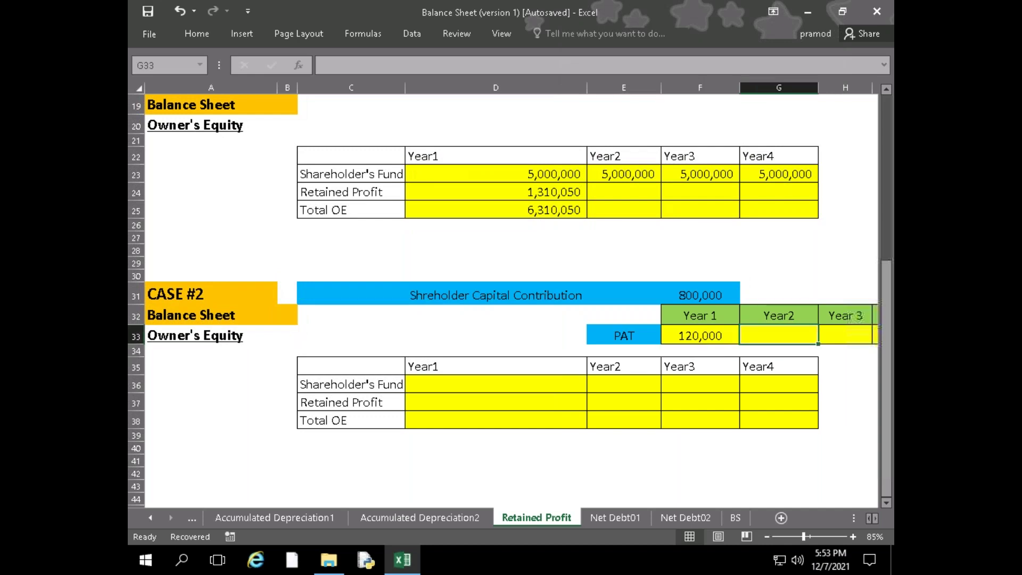
{"action": "type", "text": "140000"}
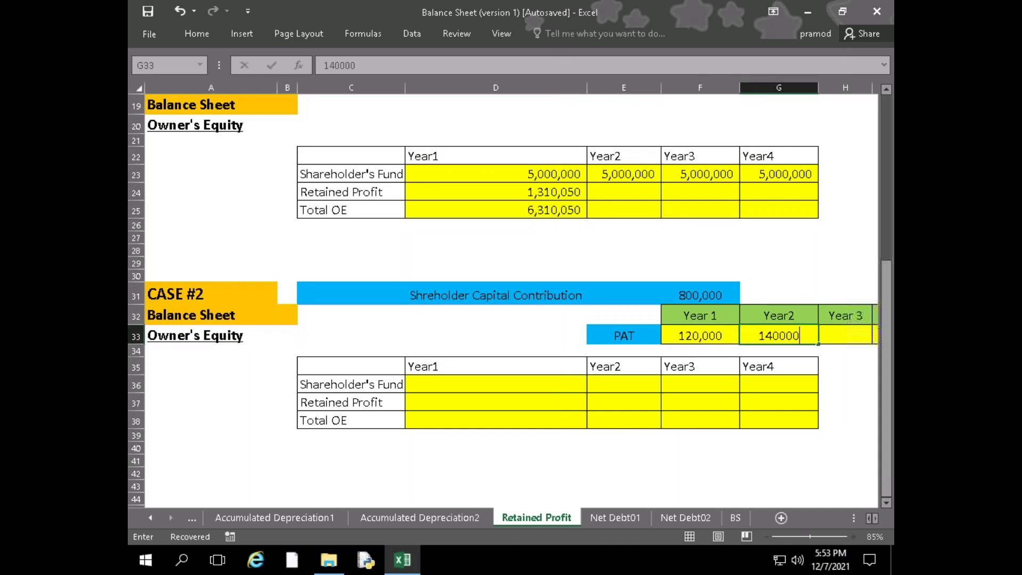
{"action": "key", "text": "Tab"}
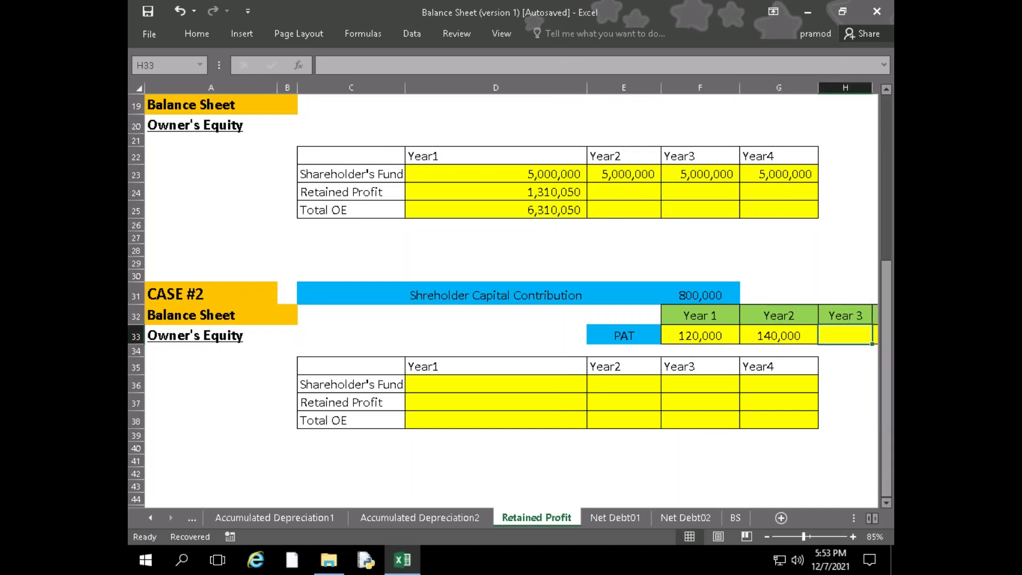
{"action": "type", "text": "250,00"}
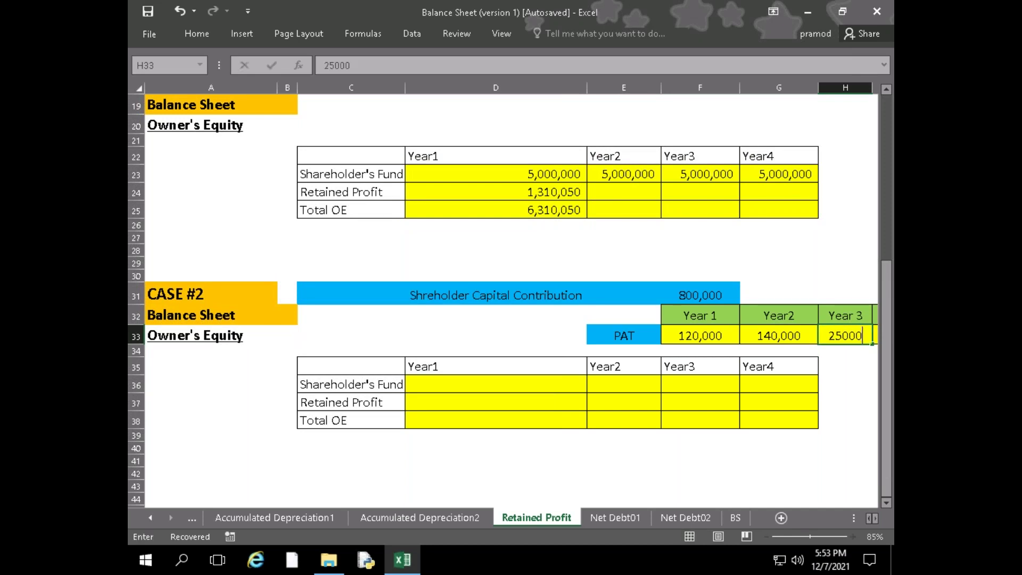
{"action": "type", "text": "0"}
{"action": "key", "text": "Tab"}
{"action": "type", "text": "300000"}
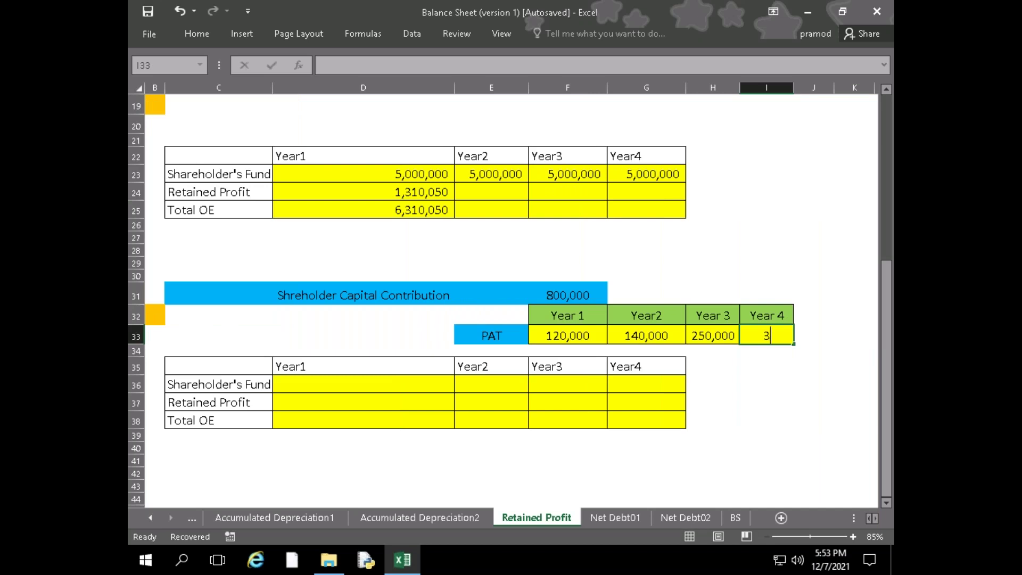
{"action": "key", "text": "Return"}
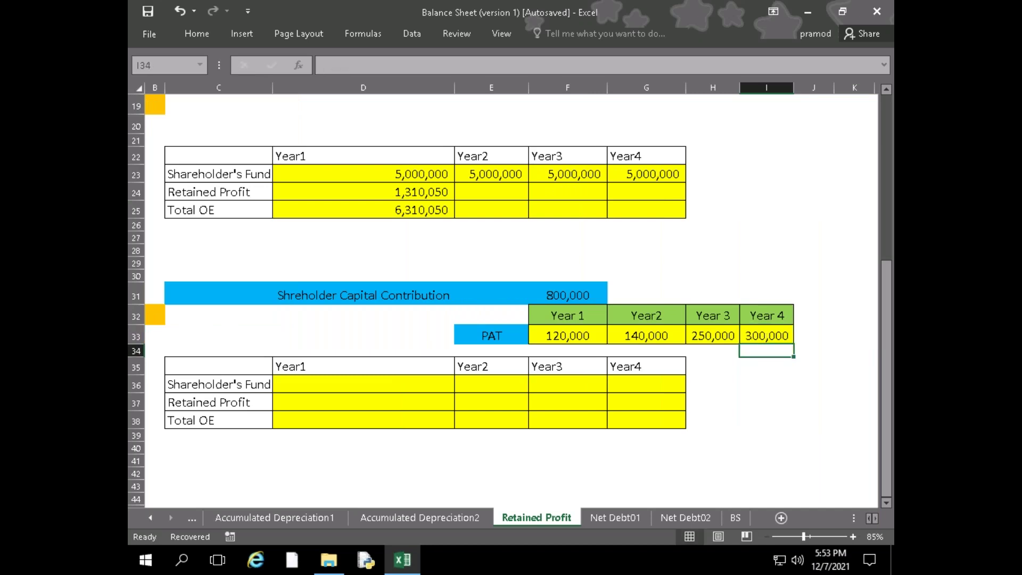
{"action": "key", "text": "Left"}
{"action": "key", "text": "Left"}
{"action": "key", "text": "Left"}
{"action": "key", "text": "Down"}
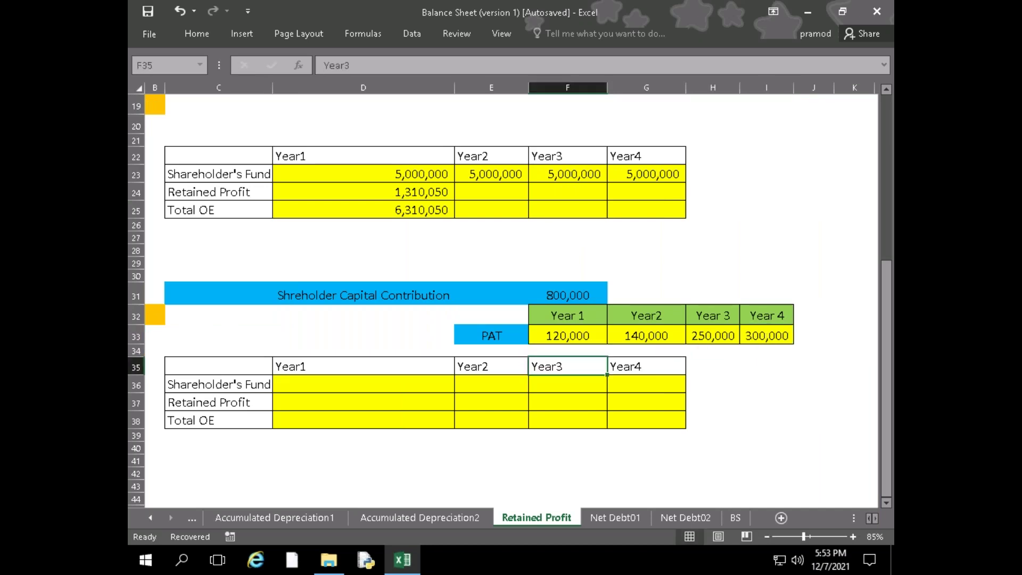
{"action": "key", "text": "Left"}
{"action": "key", "text": "Left"}
{"action": "key", "text": "Left"}
{"action": "key", "text": "Left"}
{"action": "key", "text": "Left"}
{"action": "key", "text": "Right"}
{"action": "key", "text": "Right"}
{"action": "key", "text": "Right"}
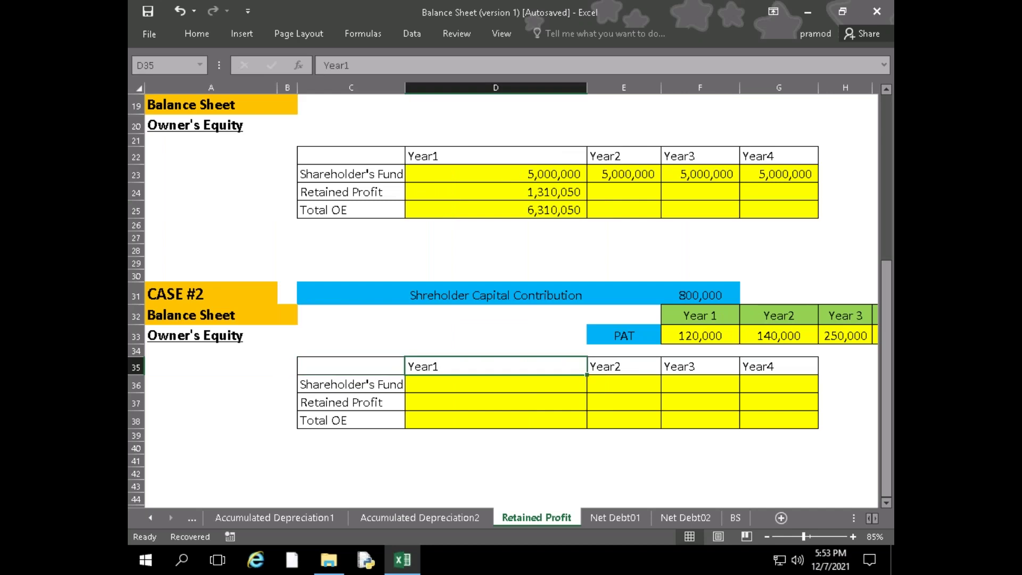
{"action": "key", "text": "Down"}
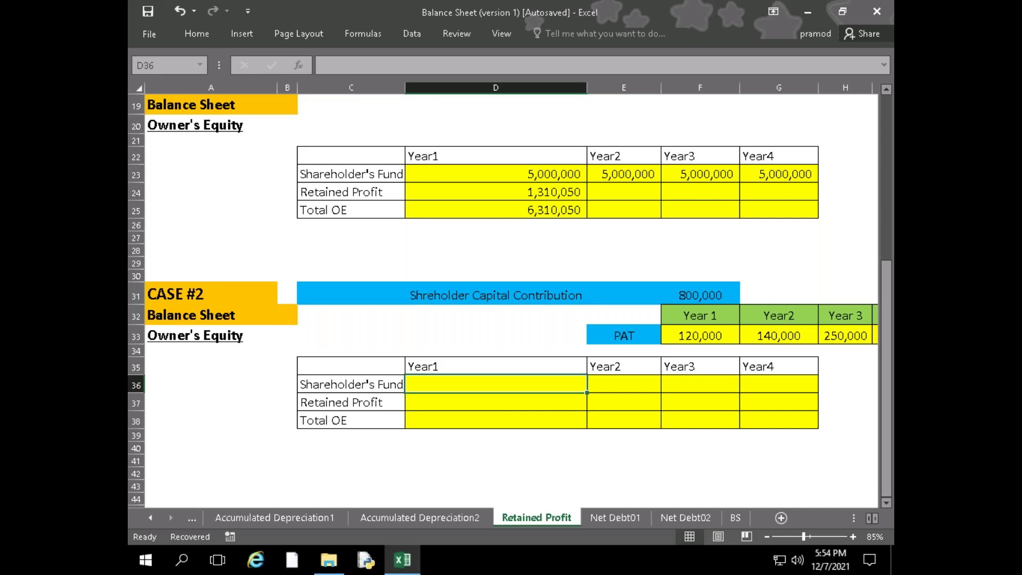
Enter 800,000 in D36 and fill it across to G36 for Year1–Year4
{"action": "type", "text": "80000"}
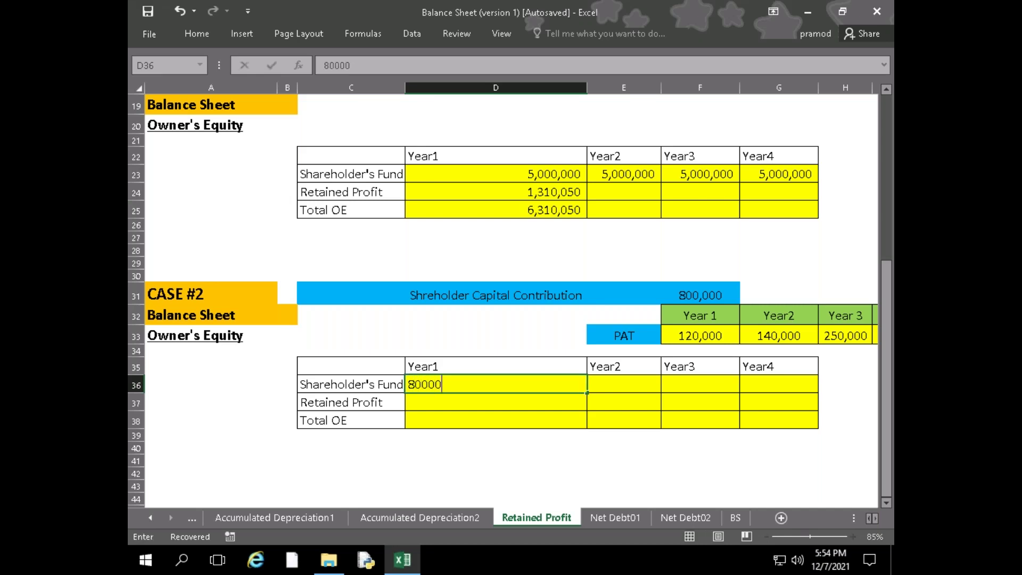
{"action": "type", "text": "0"}
{"action": "key", "text": "ctrl+Return"}
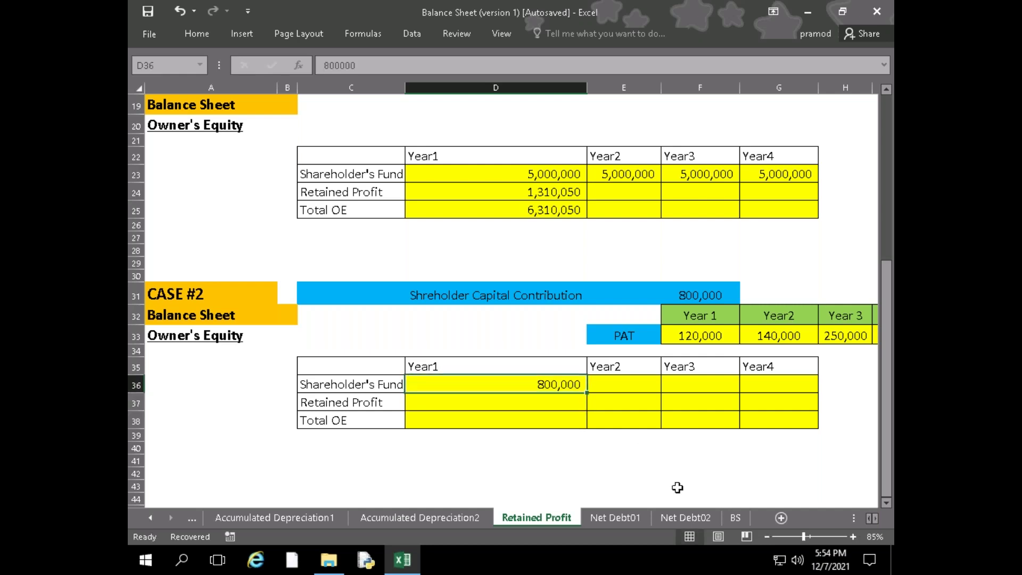
{"action": "left_click_drag", "start_coordinate": [587, 396], "coordinate": [783, 403]}
{"action": "left_click", "coordinate": [445, 421]}
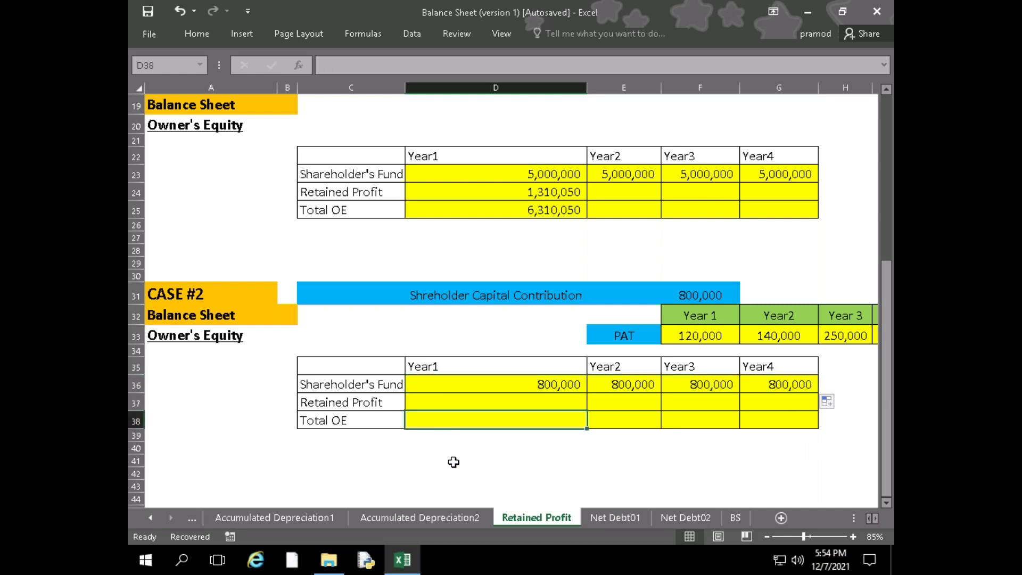
{"action": "scroll", "coordinate": [490, 490], "scroll_direction": "up", "scroll_amount": 6}
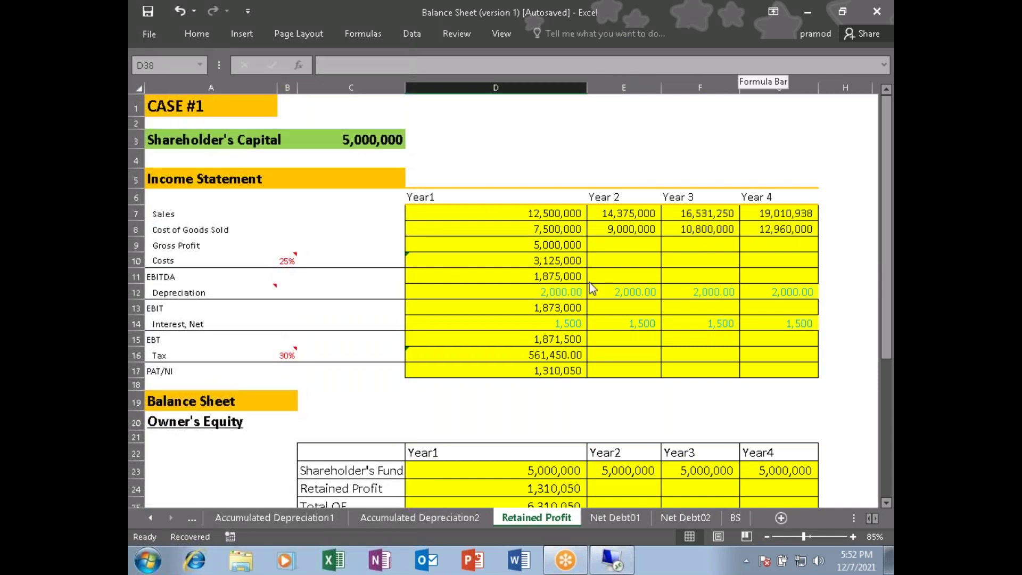
{"action": "left_click", "coordinate": [542, 401]}
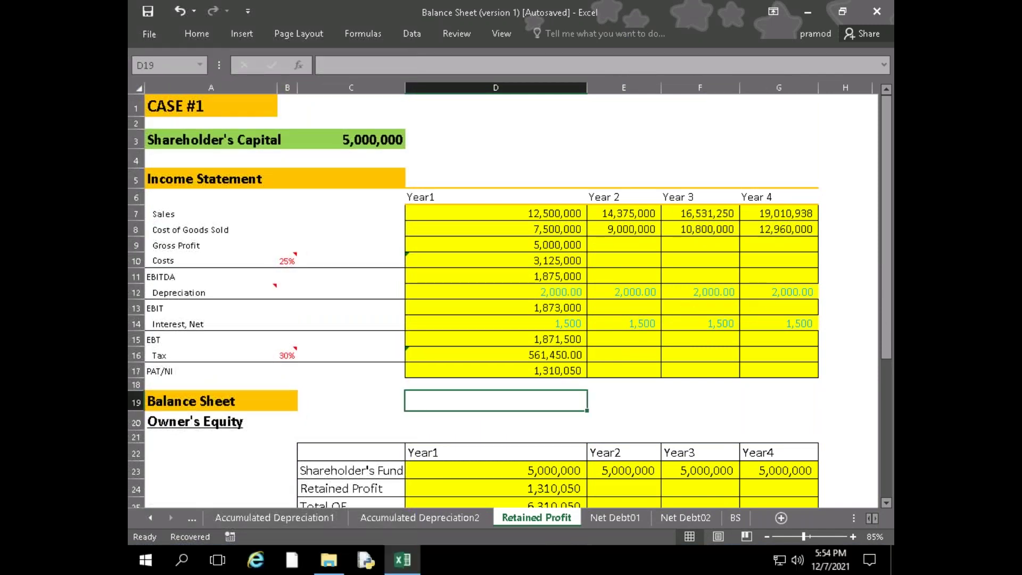
{"action": "scroll", "coordinate": [342, 480], "scroll_direction": "down", "scroll_amount": 5}
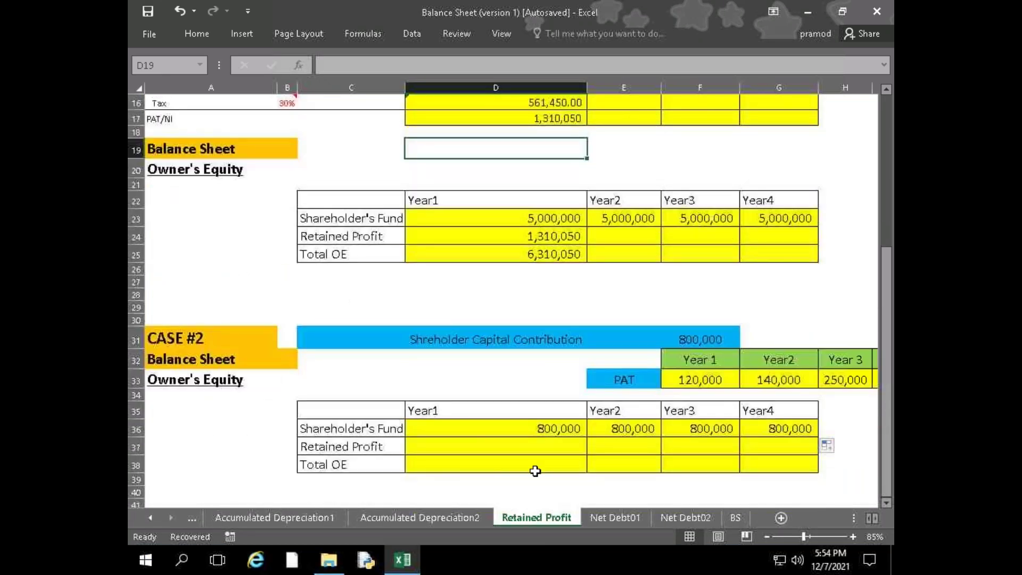
{"action": "scroll", "coordinate": [535, 471], "scroll_direction": "up", "scroll_amount": 4}
{"action": "scroll", "coordinate": [535, 471], "scroll_direction": "up", "scroll_amount": 1}
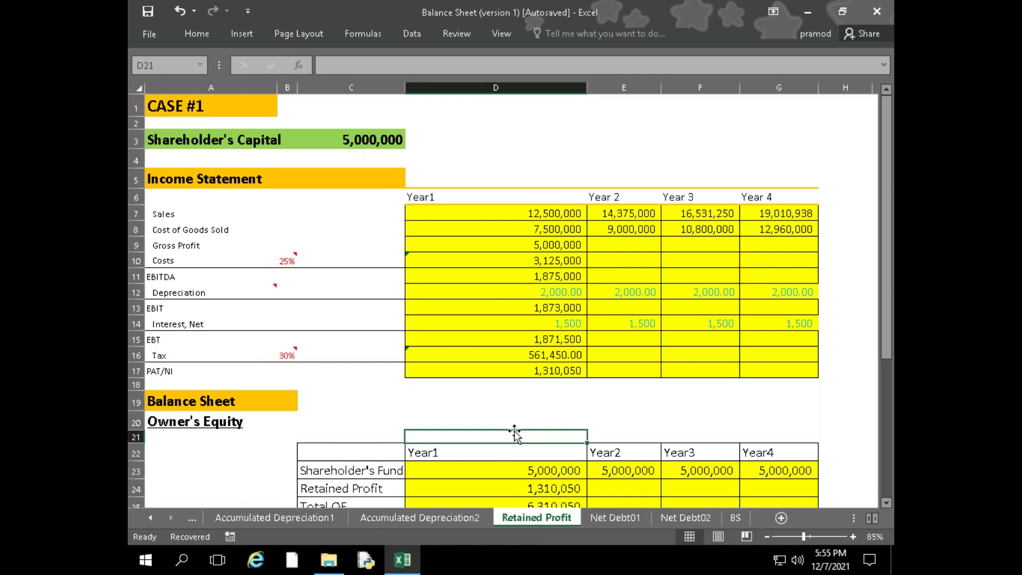
{"action": "scroll", "coordinate": [514, 430], "scroll_direction": "down", "scroll_amount": 2}
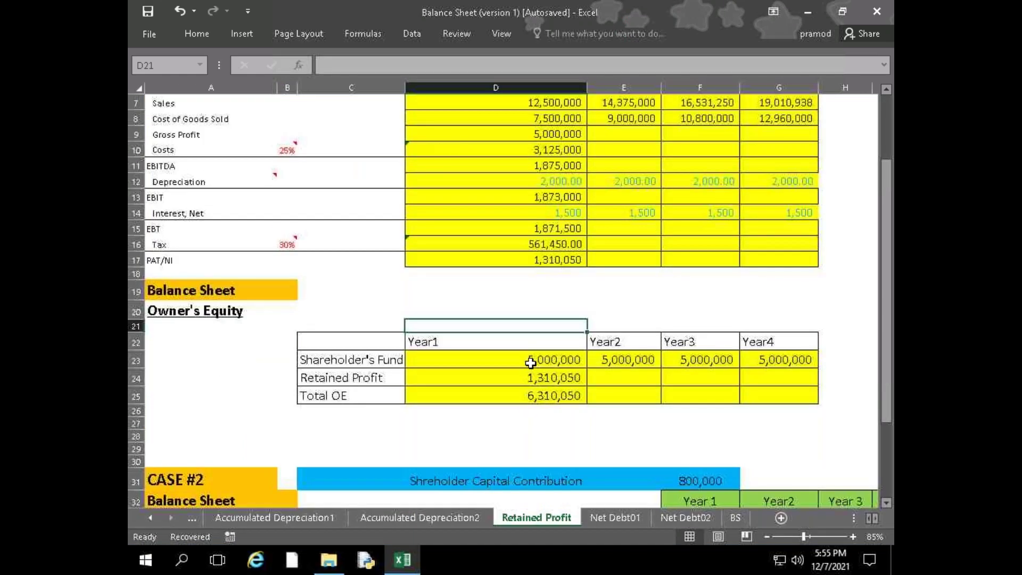
Set Case #1 Year1 Retained Profit in D24 to =D17, the PAT/NI figure
{"action": "left_click", "coordinate": [535, 360]}
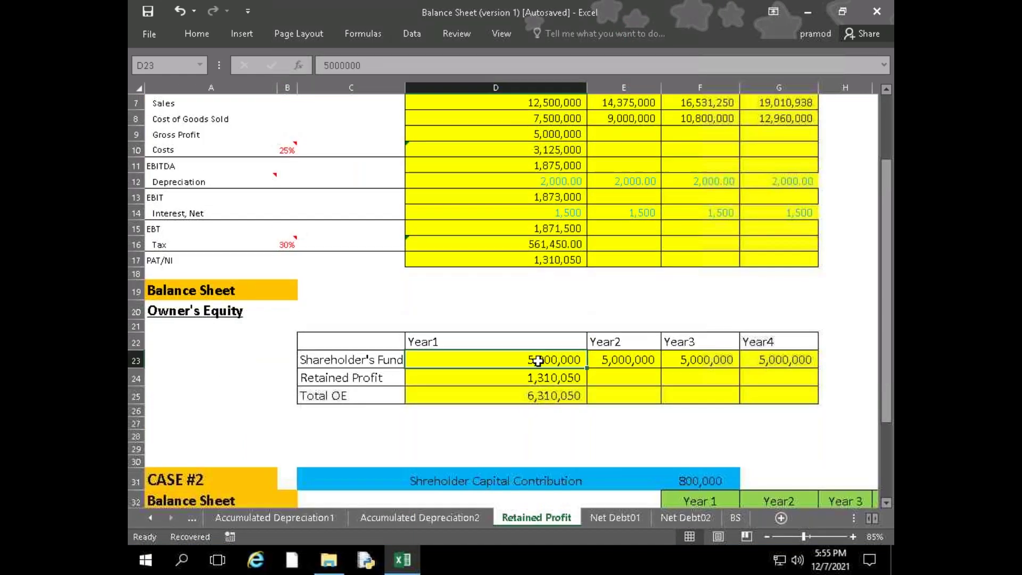
{"action": "left_click", "coordinate": [486, 374]}
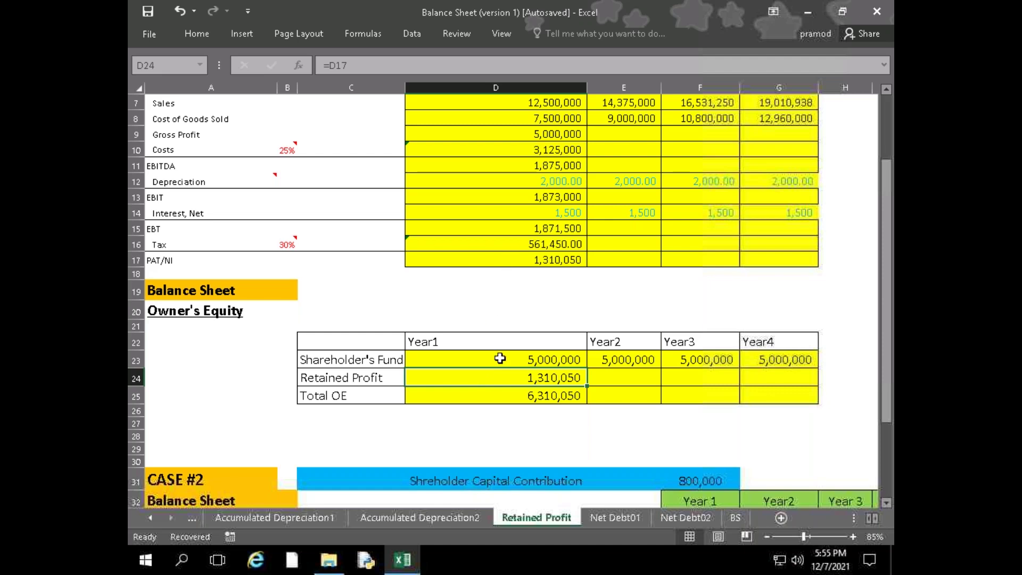
{"action": "scroll", "coordinate": [500, 359], "scroll_direction": "up", "scroll_amount": 2}
{"action": "scroll", "coordinate": [479, 314], "scroll_direction": "down", "scroll_amount": 2}
{"action": "type", "text": "="}
{"action": "left_click", "coordinate": [563, 261]}
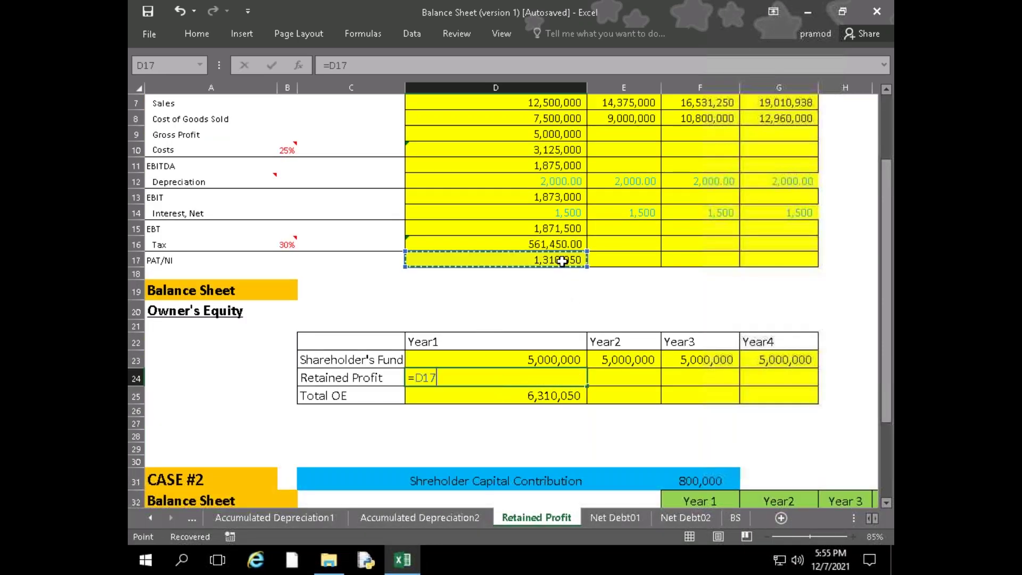
{"action": "key", "text": "Return"}
{"action": "scroll", "coordinate": [607, 253], "scroll_direction": "up", "scroll_amount": 2}
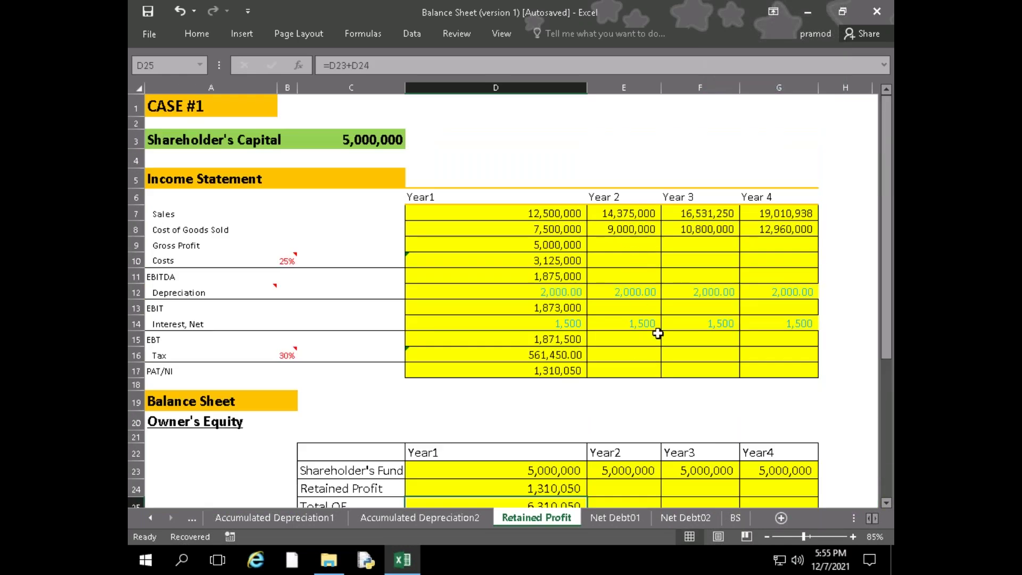
{"action": "scroll", "coordinate": [601, 380], "scroll_direction": "down", "scroll_amount": 1}
{"action": "scroll", "coordinate": [579, 415], "scroll_direction": "down", "scroll_amount": 1}
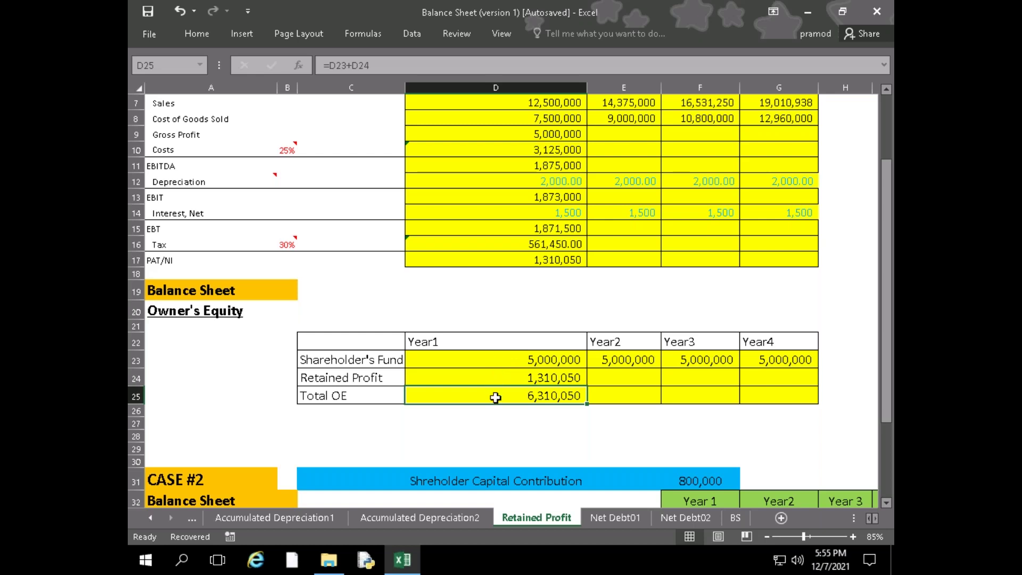
{"action": "scroll", "coordinate": [506, 395], "scroll_direction": "down", "scroll_amount": 3}
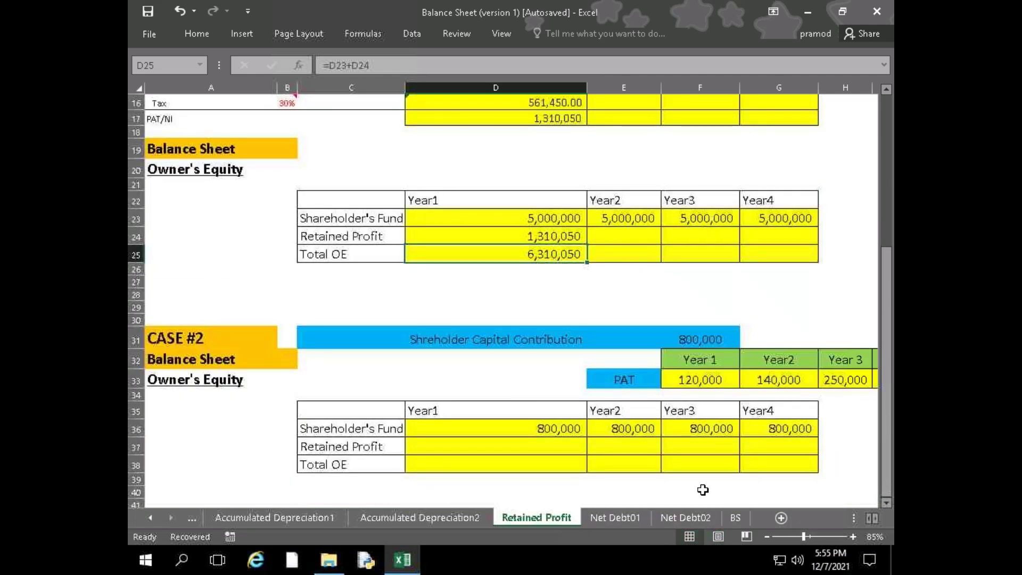
{"action": "left_click_drag", "start_coordinate": [852, 477], "coordinate": [872, 468]}
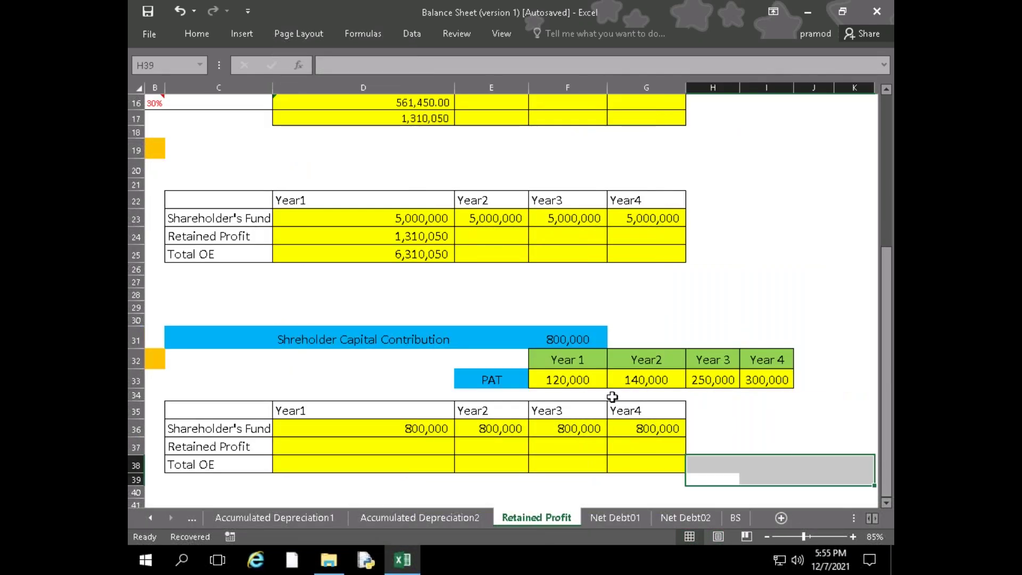
{"action": "left_click_drag", "start_coordinate": [558, 380], "coordinate": [759, 380]}
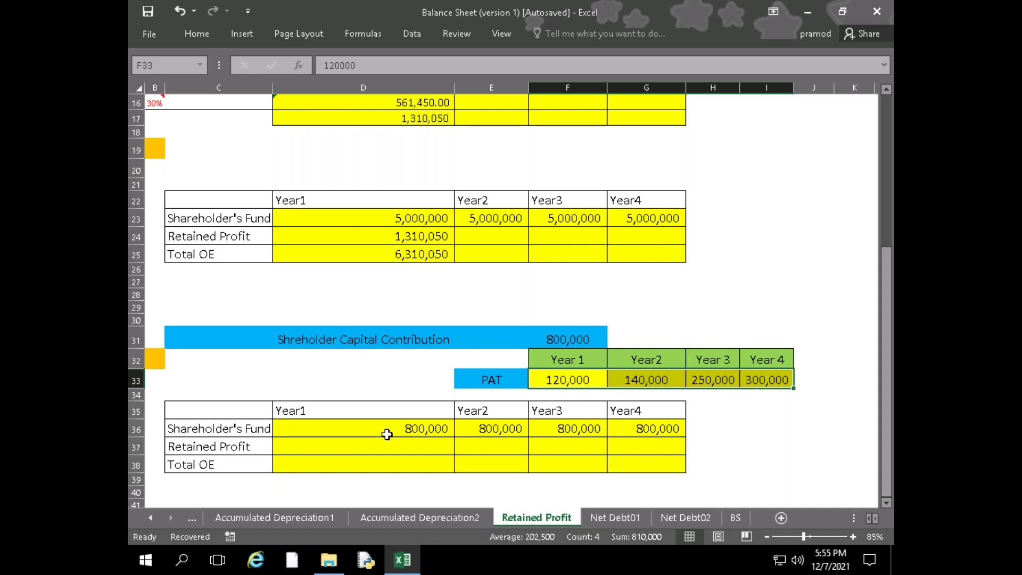
{"action": "left_click", "coordinate": [317, 431]}
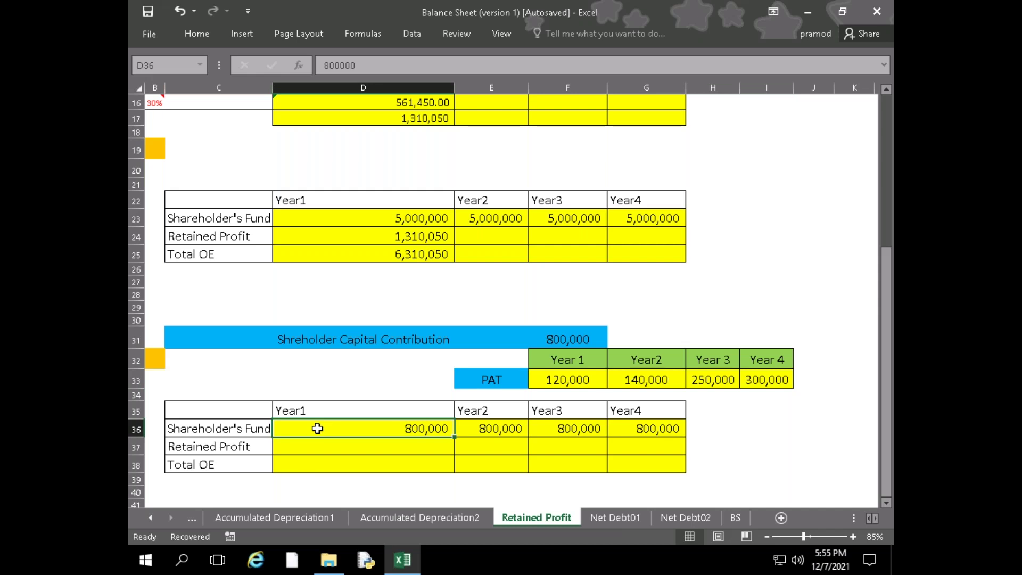
{"action": "left_click", "coordinate": [317, 446]}
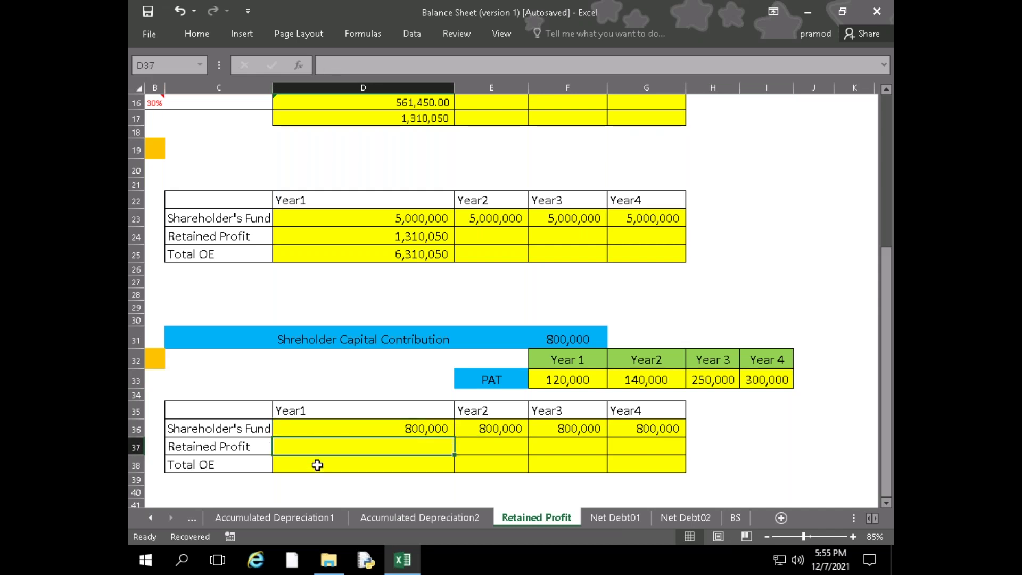
{"action": "left_click", "coordinate": [317, 465]}
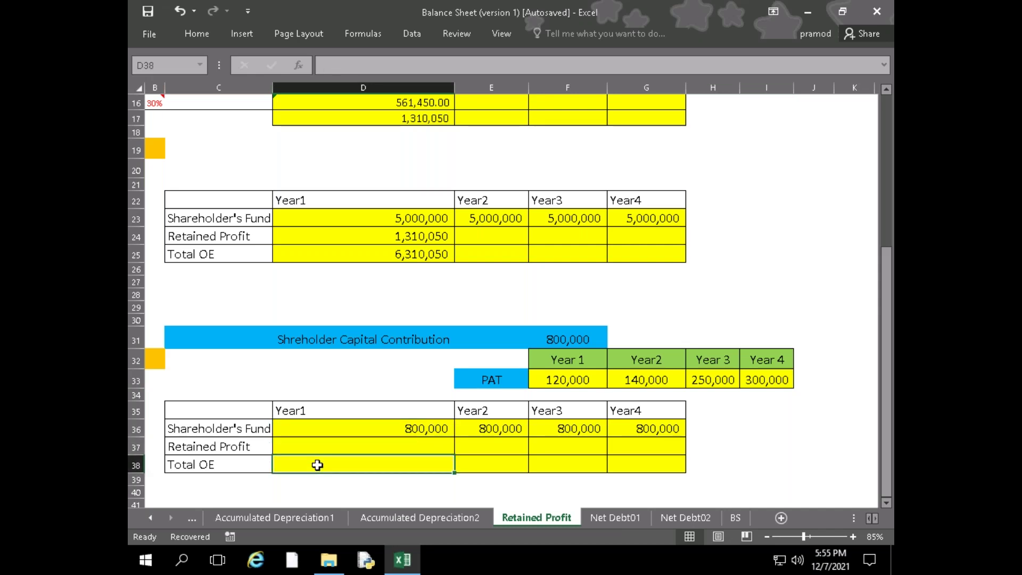
{"action": "left_click", "coordinate": [320, 446]}
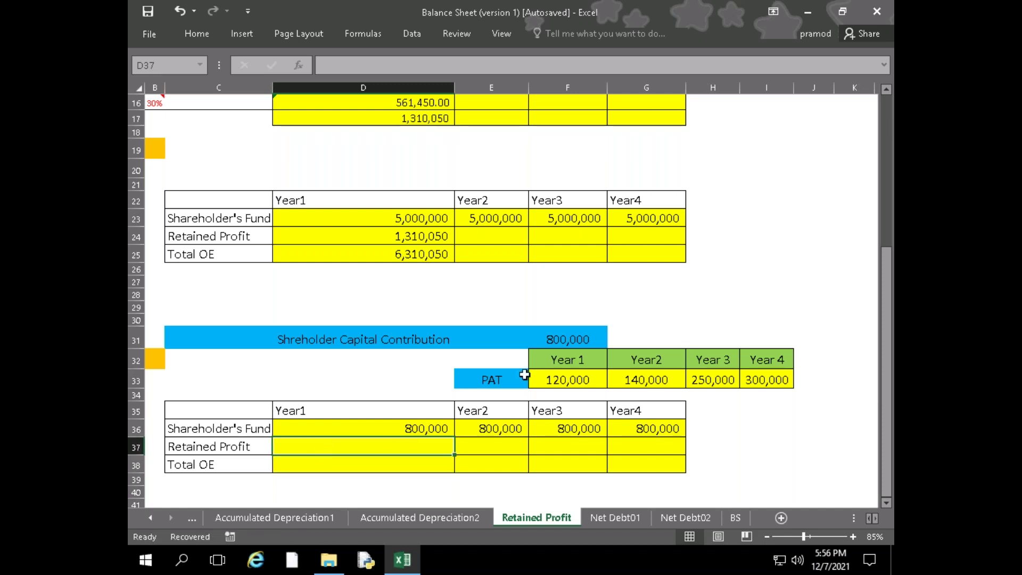
{"action": "left_click", "coordinate": [362, 472]}
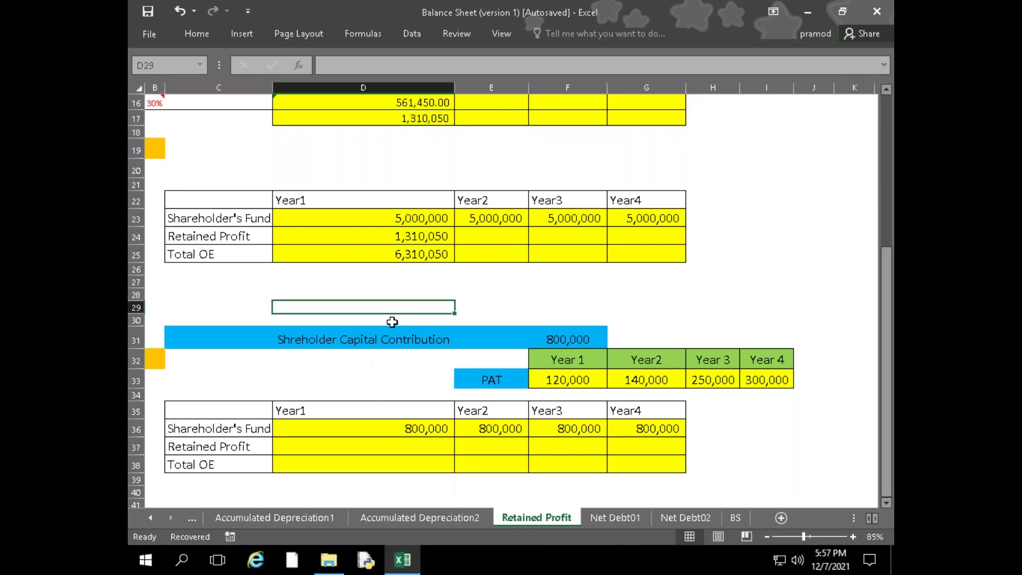
{"action": "scroll", "coordinate": [394, 330], "scroll_direction": "up", "scroll_amount": 5}
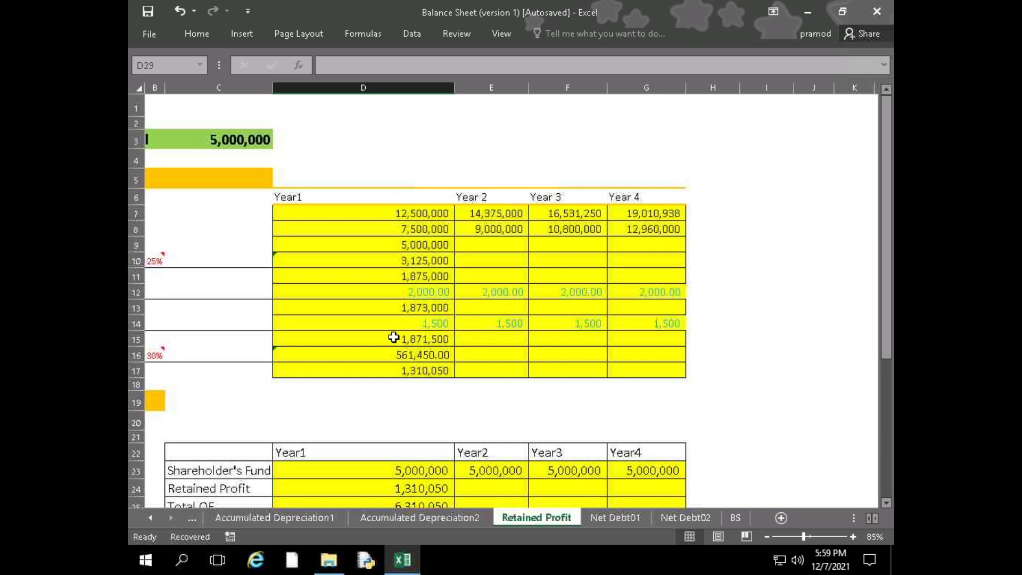
Set Case #2 Year1 Retained Profit in D37 to =F33, showing 120,000
{"action": "scroll", "coordinate": [373, 380], "scroll_direction": "down", "scroll_amount": 2}
{"action": "scroll", "coordinate": [519, 392], "scroll_direction": "up", "scroll_amount": 2}
{"action": "scroll", "coordinate": [440, 404], "scroll_direction": "down", "scroll_amount": 4}
{"action": "scroll", "coordinate": [439, 435], "scroll_direction": "down", "scroll_amount": 1}
{"action": "left_click", "coordinate": [416, 446]}
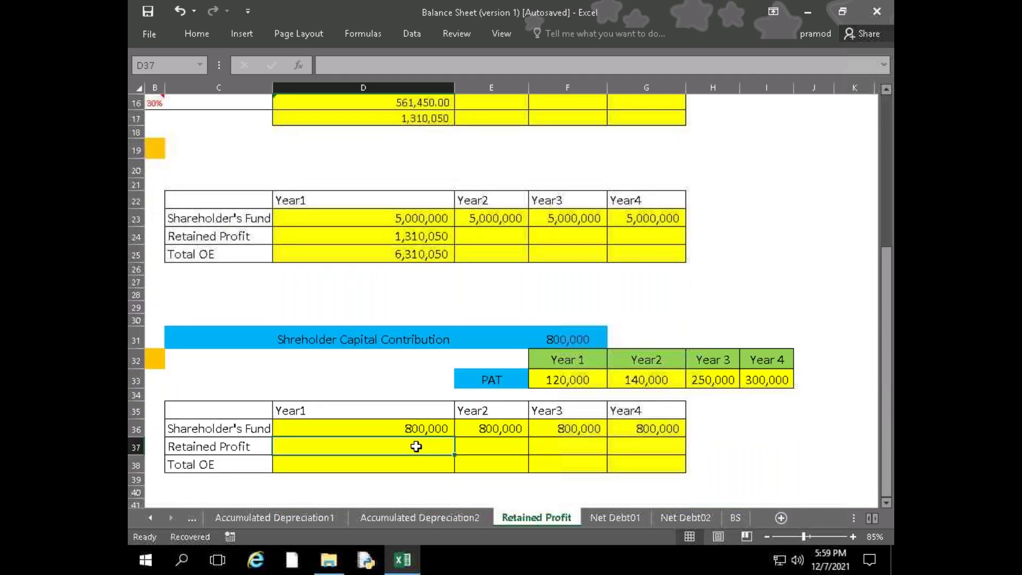
{"action": "type", "text": "="}
{"action": "left_click", "coordinate": [563, 380]}
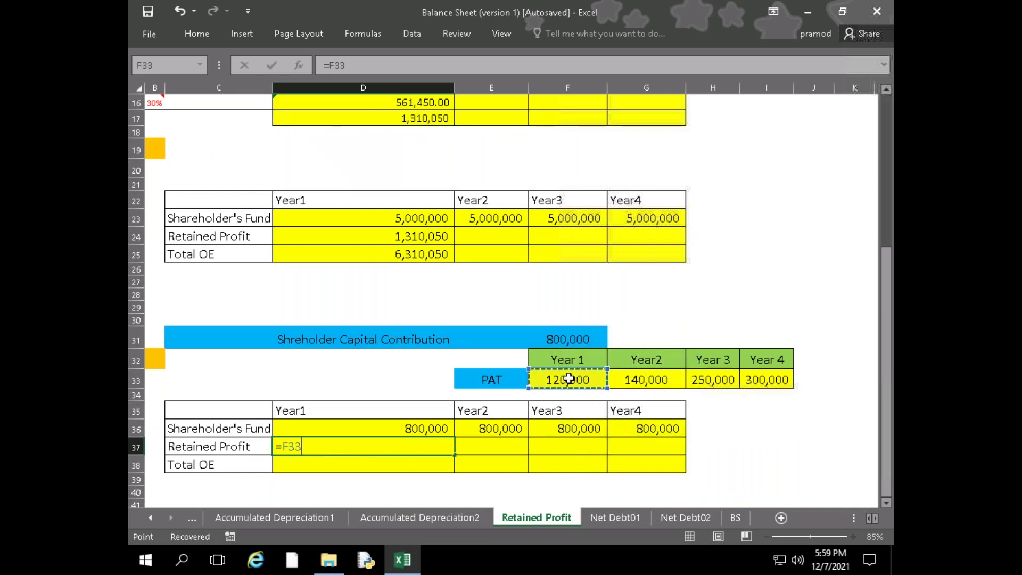
{"action": "key", "text": "Return"}
Correct Case #2 Year1 Total OE from =D36-D37 to =D36+D37, giving 920,000
{"action": "type", "text": "="}
{"action": "left_click", "coordinate": [416, 428]}
{"action": "type", "text": "-D37"}
{"action": "key", "text": "Return"}
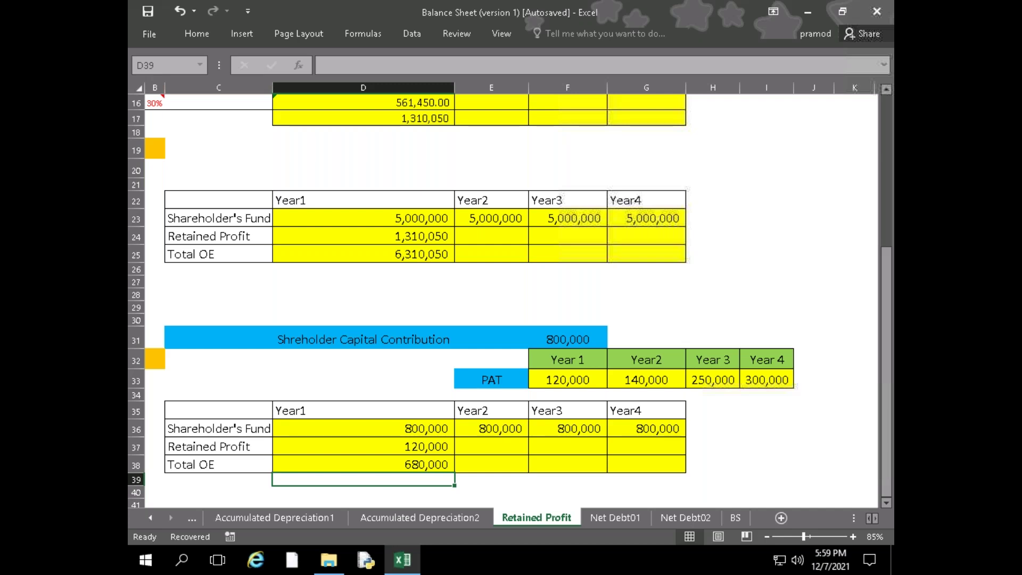
{"action": "left_click", "coordinate": [364, 464]}
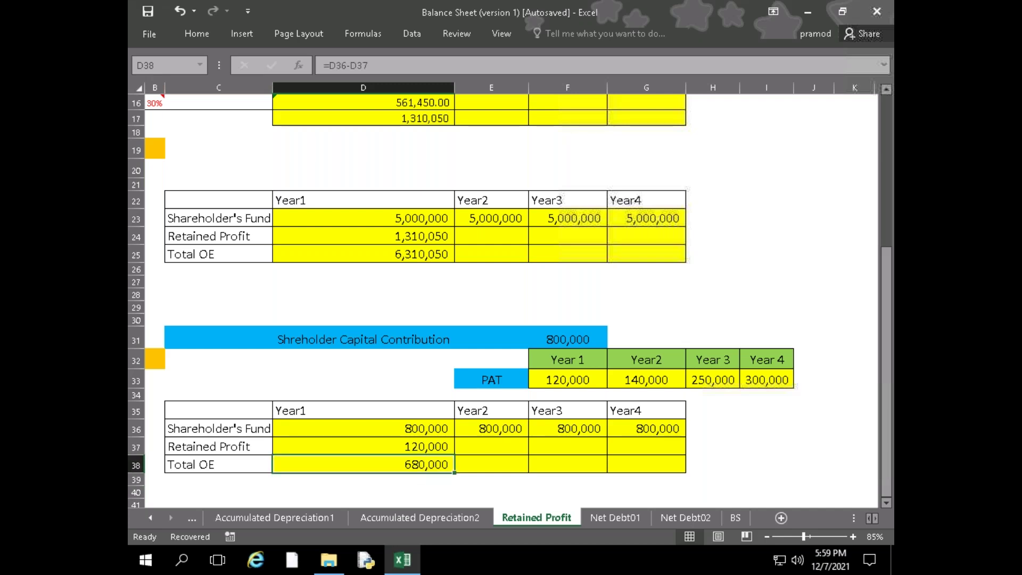
{"action": "type", "text": "="}
{"action": "key", "text": "Up"}
{"action": "key", "text": "Up"}
{"action": "type", "text": "+"}
{"action": "key", "text": "Up"}
{"action": "key", "text": "Return"}
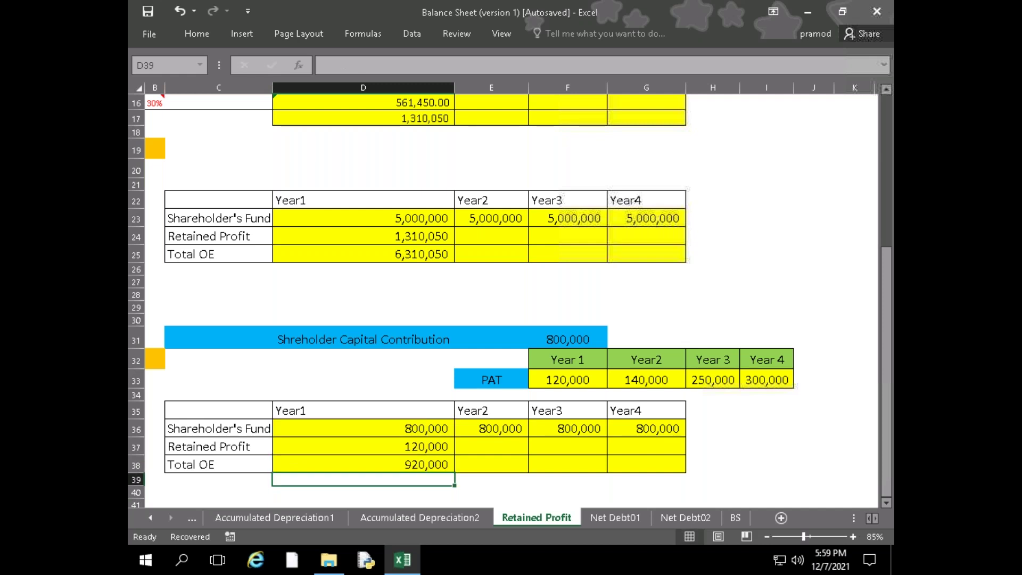
{"action": "key", "text": "Up"}
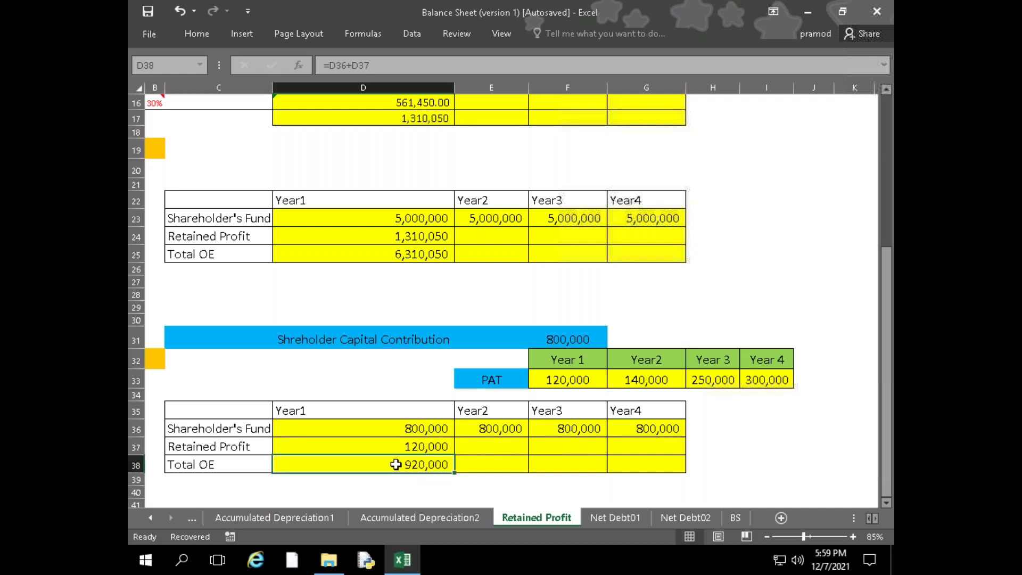
Fill income statement rows 9–11, 13 and 15–17 from Year1 across to Year 4
{"action": "scroll", "coordinate": [296, 464], "scroll_direction": "up", "scroll_amount": 1}
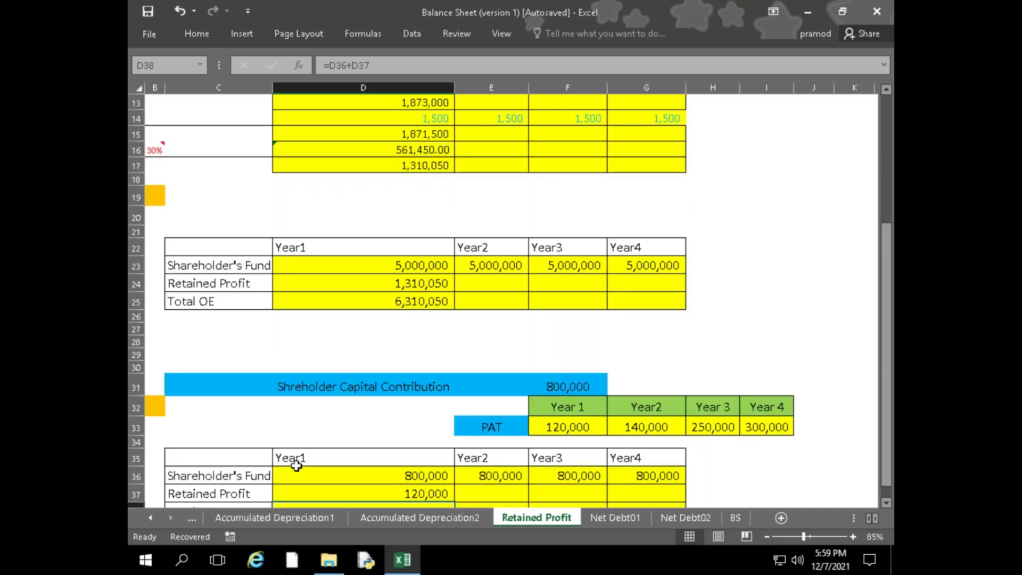
{"action": "scroll", "coordinate": [297, 463], "scroll_direction": "up", "scroll_amount": 2}
{"action": "scroll", "coordinate": [296, 458], "scroll_direction": "down", "scroll_amount": 2}
{"action": "scroll", "coordinate": [421, 351], "scroll_direction": "up", "scroll_amount": 1}
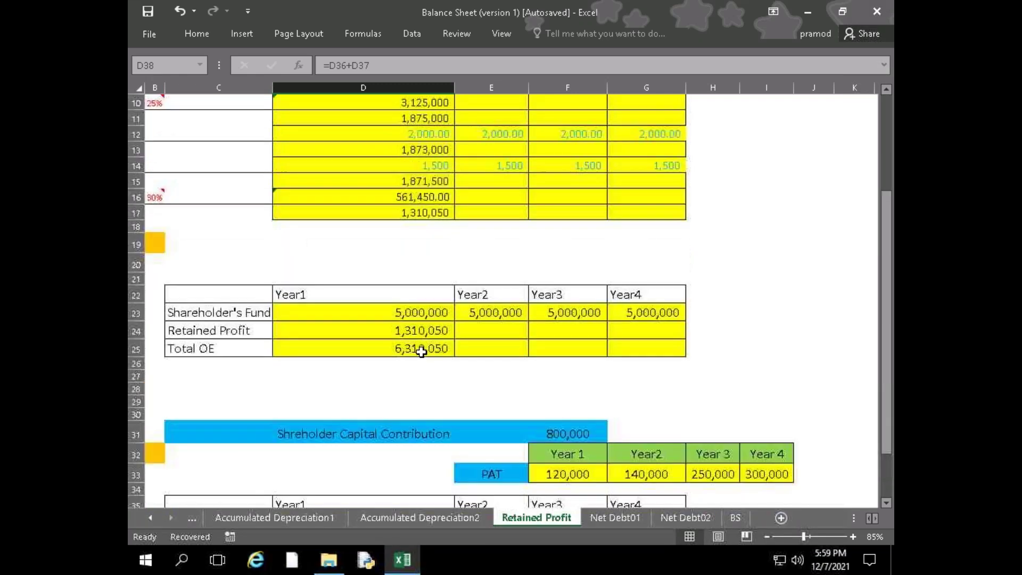
{"action": "scroll", "coordinate": [421, 351], "scroll_direction": "up", "scroll_amount": 3}
{"action": "left_click_drag", "start_coordinate": [431, 245], "coordinate": [748, 267]}
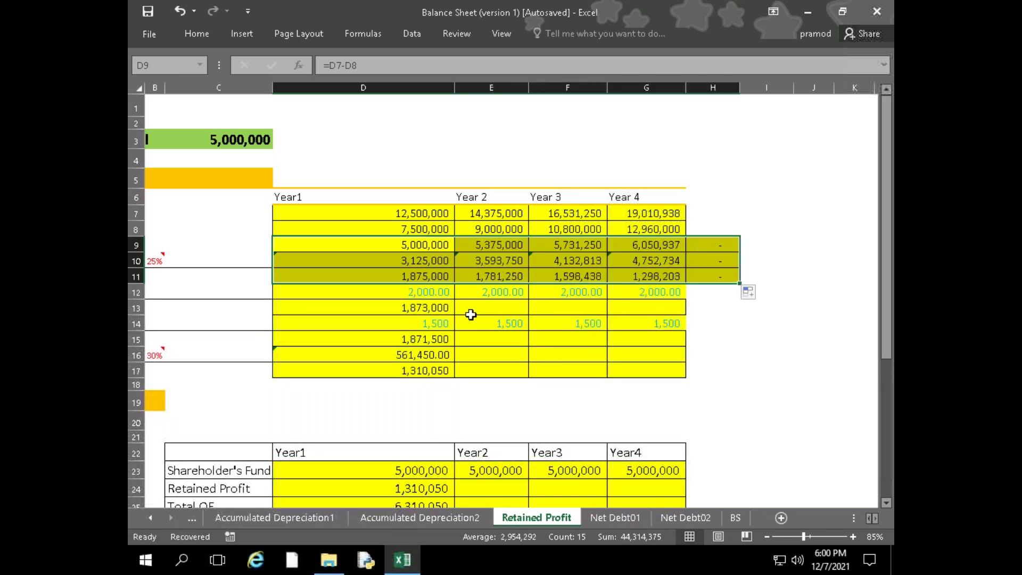
{"action": "left_click", "coordinate": [423, 308]}
{"action": "left_click_drag", "start_coordinate": [455, 315], "coordinate": [734, 312]}
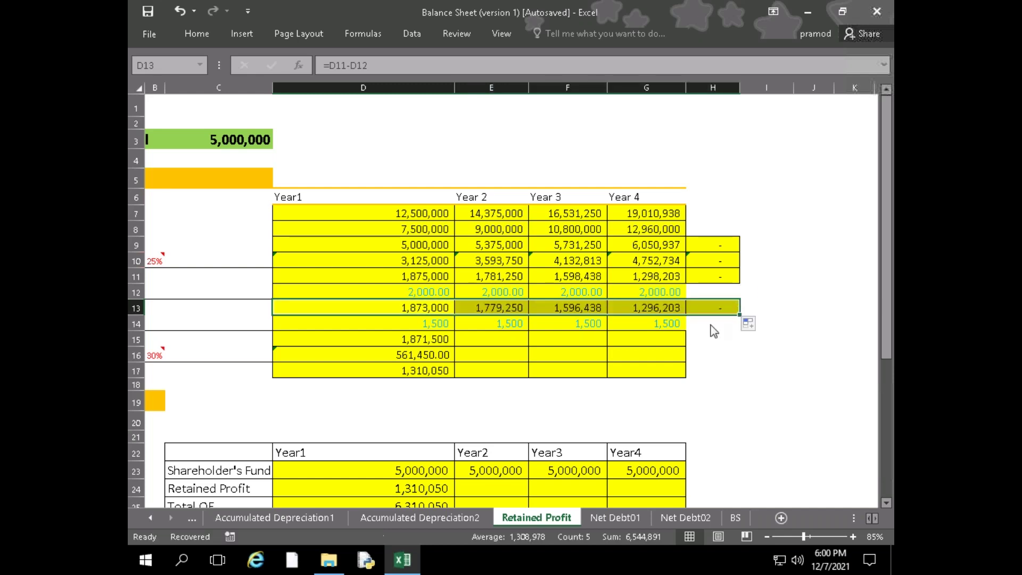
{"action": "left_click_drag", "start_coordinate": [416, 341], "coordinate": [691, 358]}
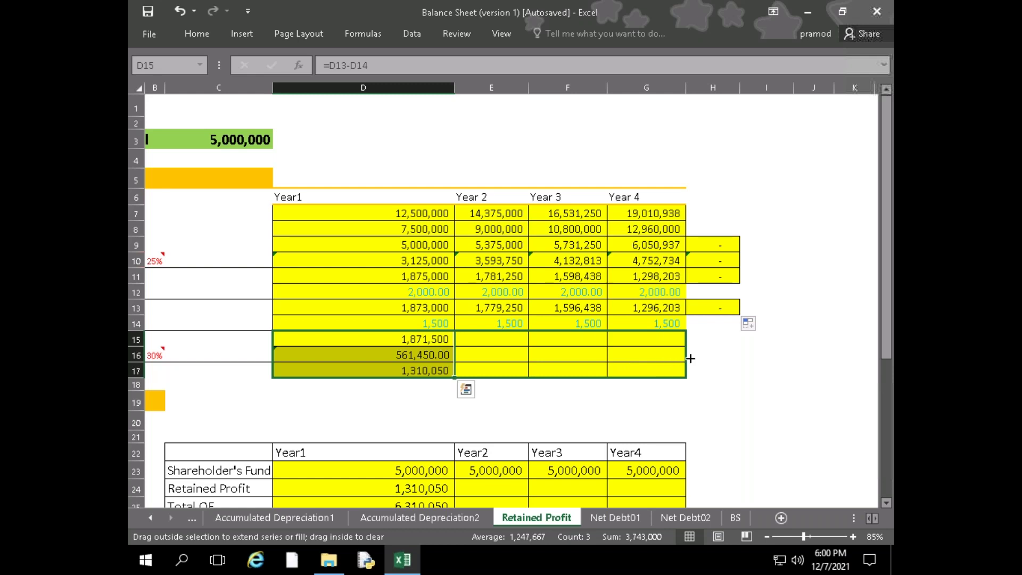
{"action": "left_click_drag", "start_coordinate": [690, 358], "coordinate": [718, 355]}
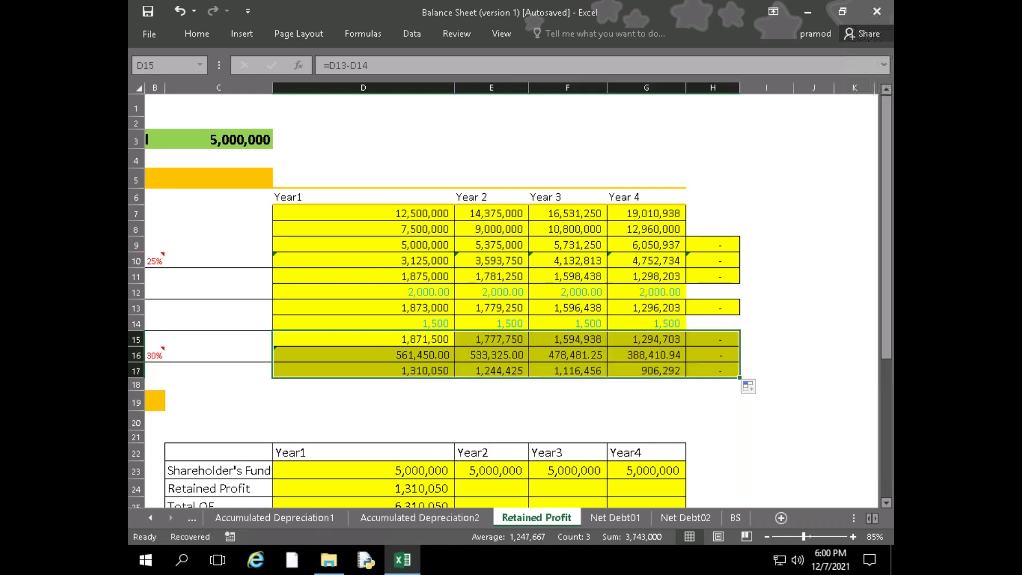
Copy Case #1 Retained Profit and Total OE formulas across to Year4
{"action": "scroll", "coordinate": [507, 402], "scroll_direction": "down", "scroll_amount": 2}
{"action": "scroll", "coordinate": [508, 402], "scroll_direction": "down", "scroll_amount": 1}
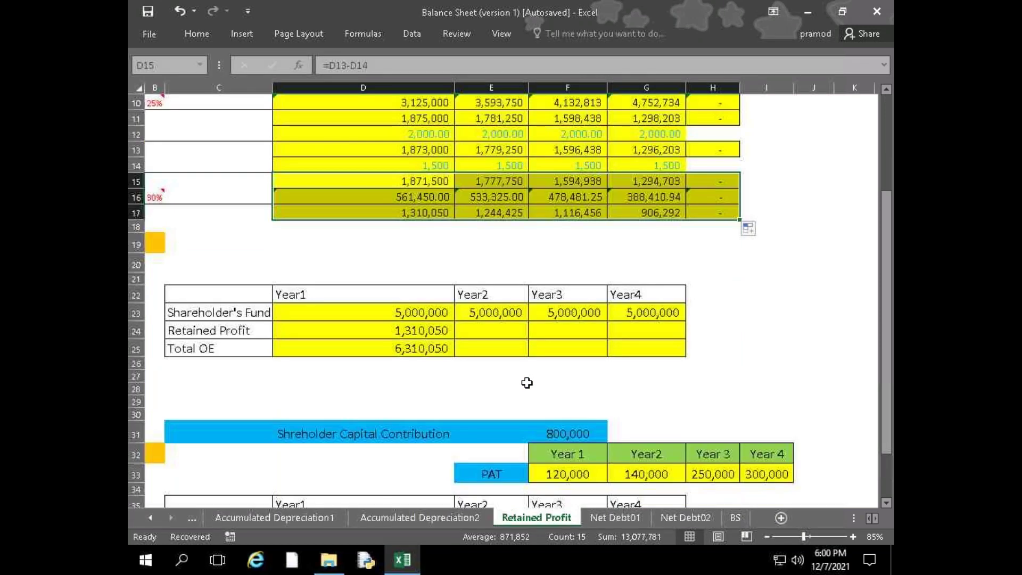
{"action": "scroll", "coordinate": [525, 349], "scroll_direction": "down", "scroll_amount": 1}
{"action": "left_click", "coordinate": [403, 286]}
{"action": "left_click_drag", "start_coordinate": [403, 286], "coordinate": [672, 298]}
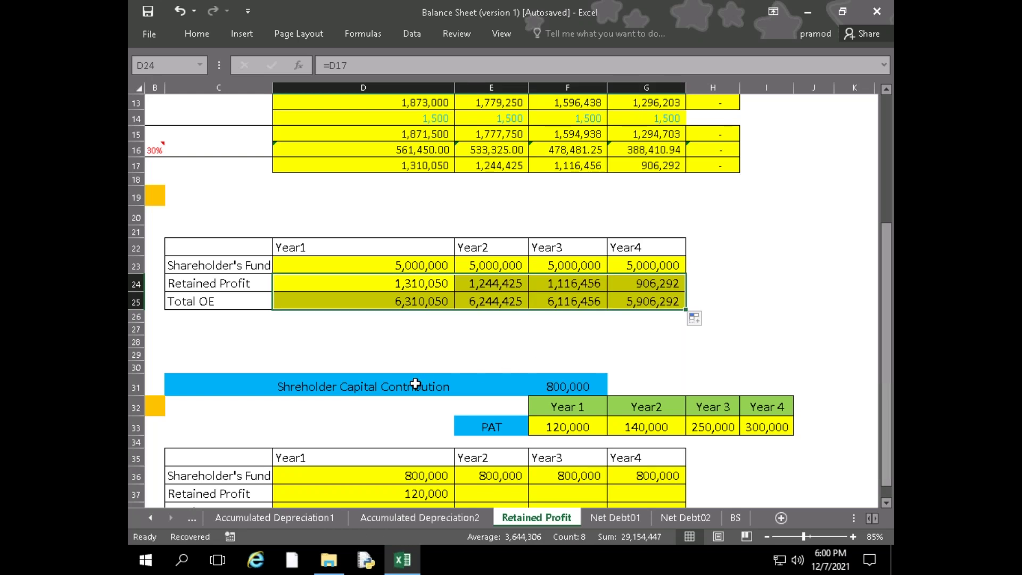
Fill Case #2 D37:D38 across to Year4, giving Total OE 940,000, 1,050,000 and 1,100,000
{"action": "scroll", "coordinate": [397, 357], "scroll_direction": "down", "scroll_amount": 3}
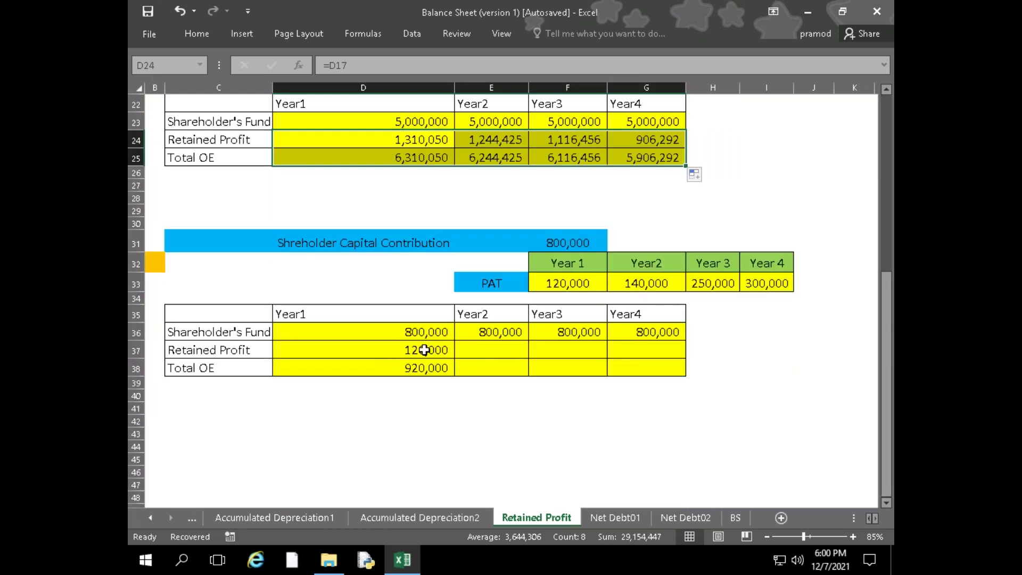
{"action": "left_click_drag", "start_coordinate": [403, 350], "coordinate": [659, 365]}
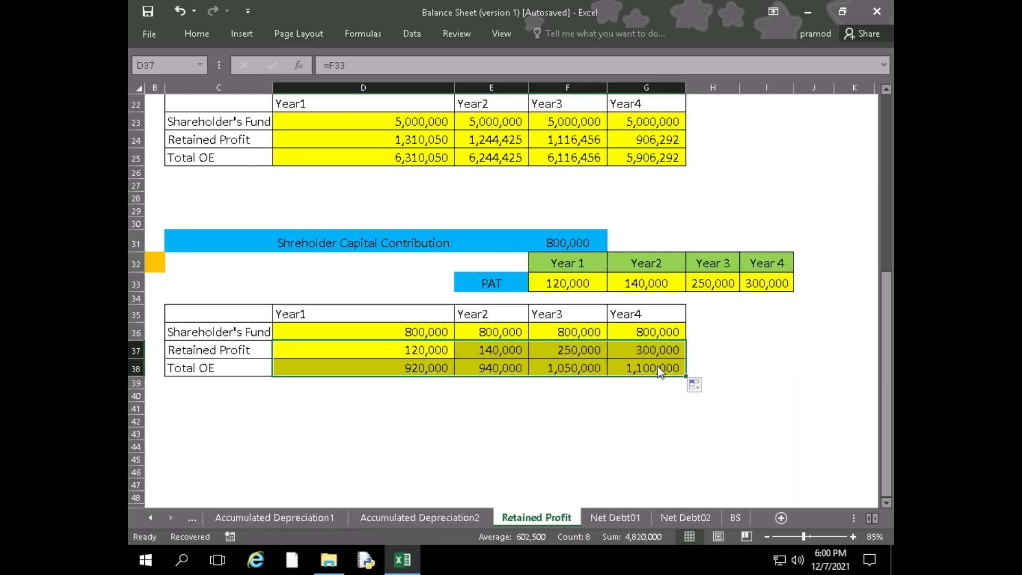
{"action": "left_click", "coordinate": [493, 410]}
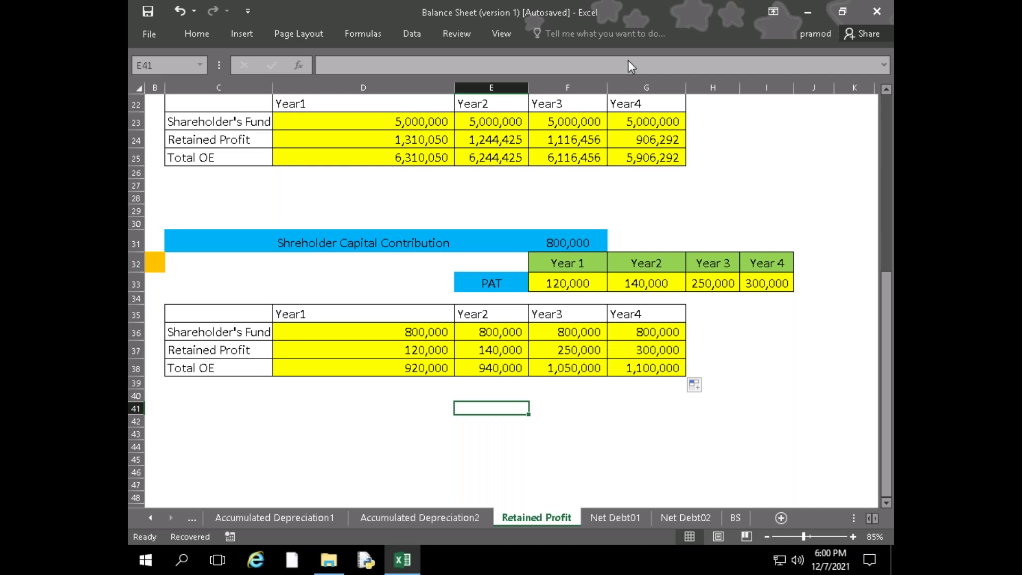
{"action": "scroll", "coordinate": [383, 415], "scroll_direction": "up", "scroll_amount": 2}
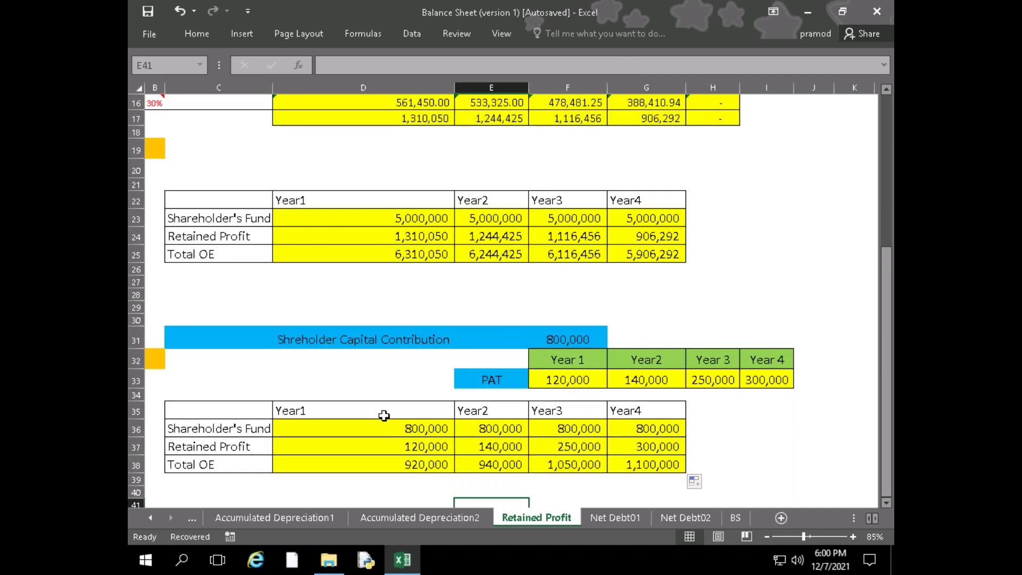
{"action": "scroll", "coordinate": [384, 416], "scroll_direction": "up", "scroll_amount": 1}
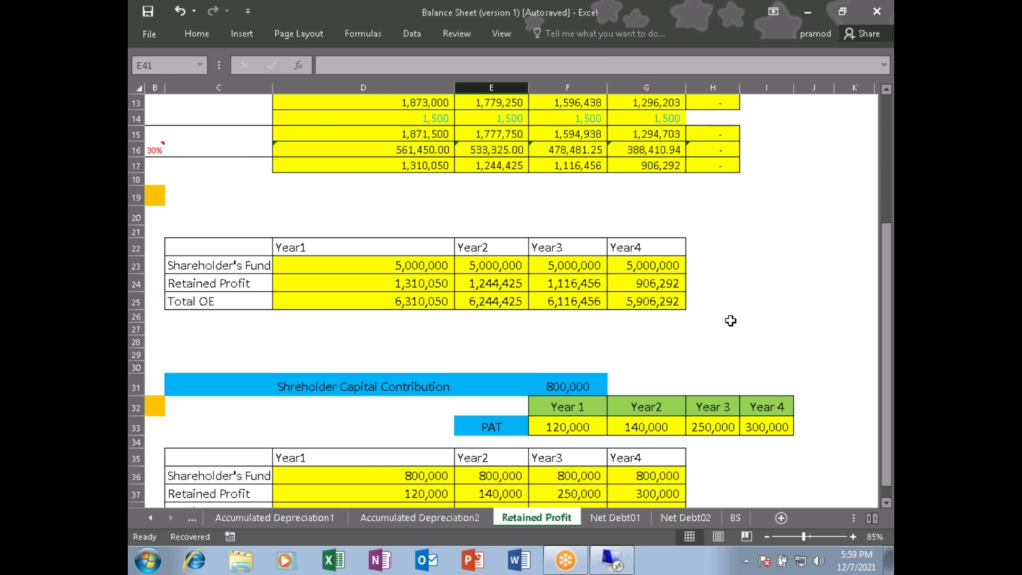
{"action": "left_click", "coordinate": [688, 339]}
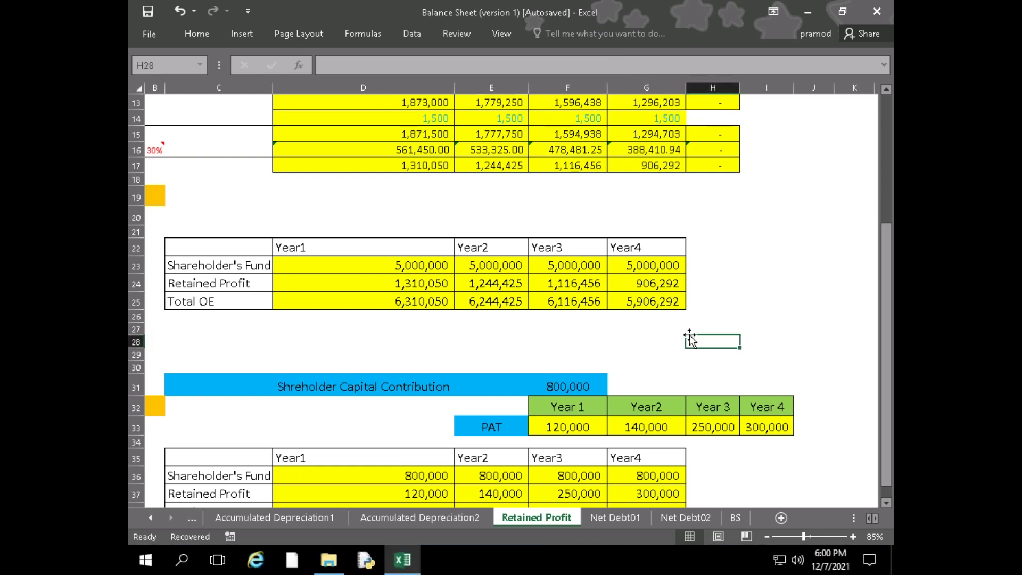
{"action": "scroll", "coordinate": [687, 336], "scroll_direction": "down", "scroll_amount": 1}
{"action": "scroll", "coordinate": [687, 336], "scroll_direction": "up", "scroll_amount": 1}
{"action": "scroll", "coordinate": [690, 345], "scroll_direction": "down", "scroll_amount": 1}
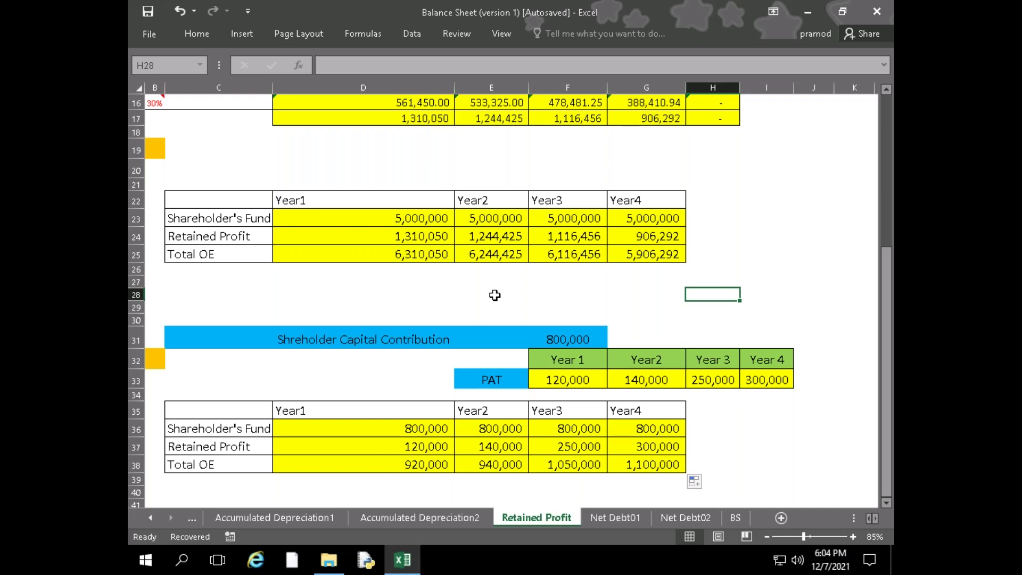
Switch to the Net Debt01 sheet and select the Case #2 Year - 1 Debt cell
{"action": "left_click", "coordinate": [617, 516]}
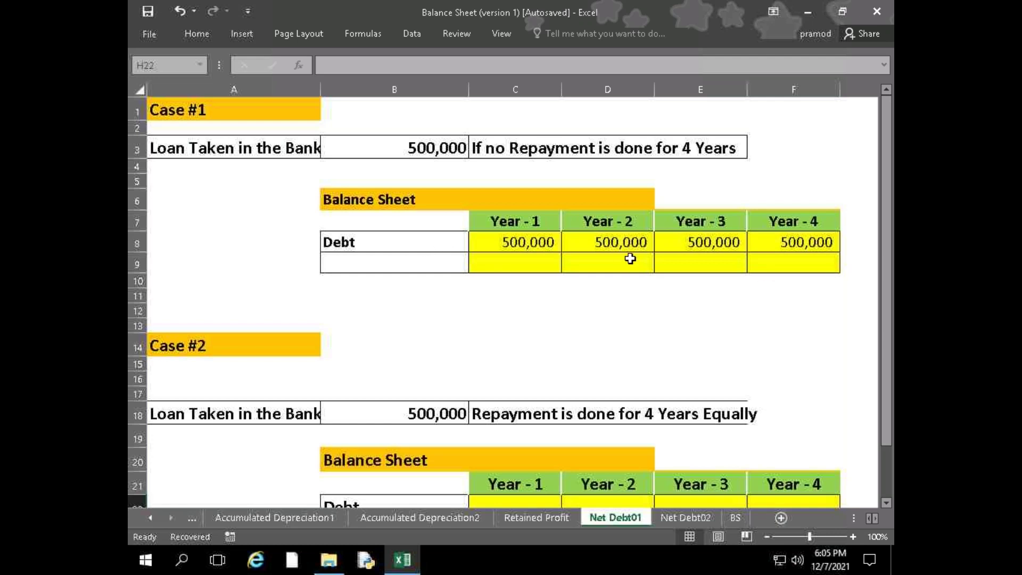
{"action": "scroll", "coordinate": [609, 288], "scroll_direction": "down", "scroll_amount": 3}
{"action": "left_click", "coordinate": [522, 329]}
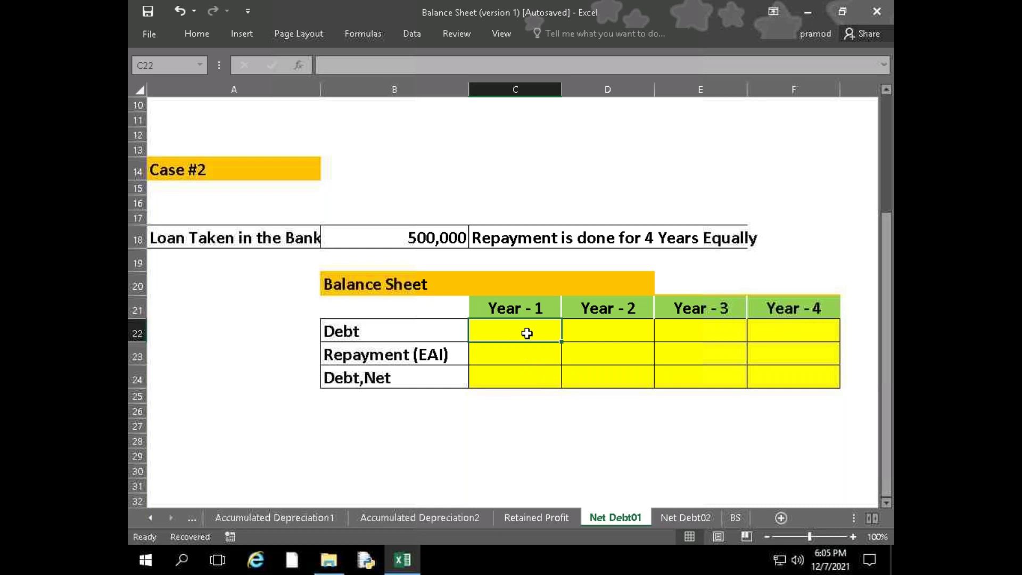
Enter 500000 as the Case #2 Year - 1 Debt in cell C22
{"action": "type", "text": "500"}
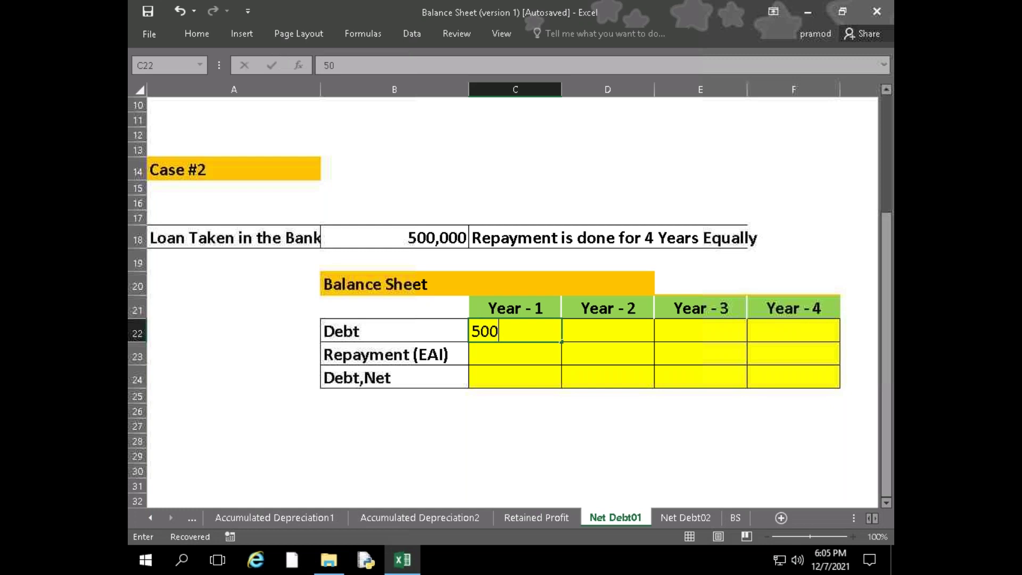
{"action": "type", "text": "000"}
{"action": "key", "text": "Tab"}
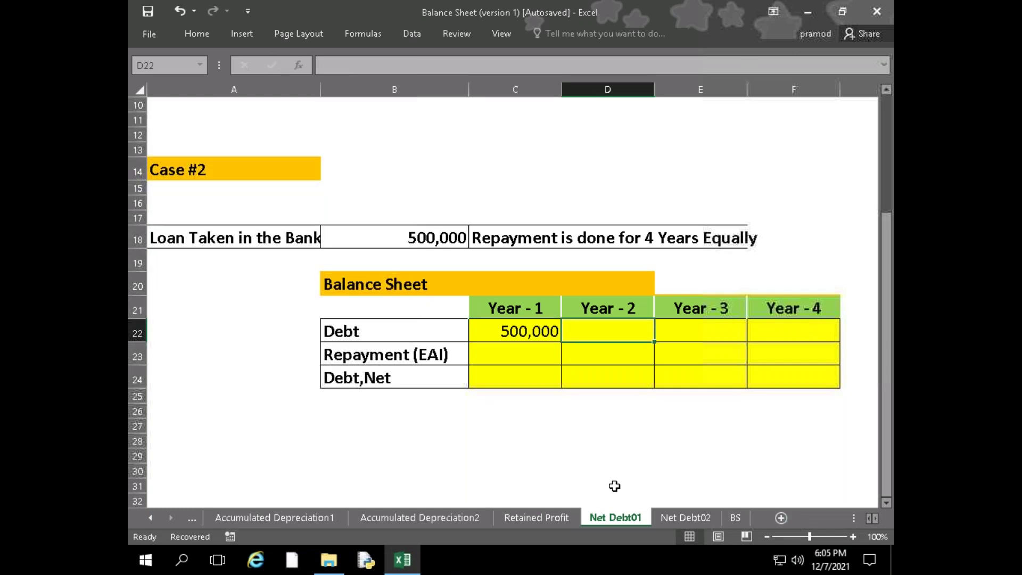
{"action": "left_click_drag", "start_coordinate": [208, 447], "coordinate": [208, 426]}
{"action": "left_click", "coordinate": [234, 354]}
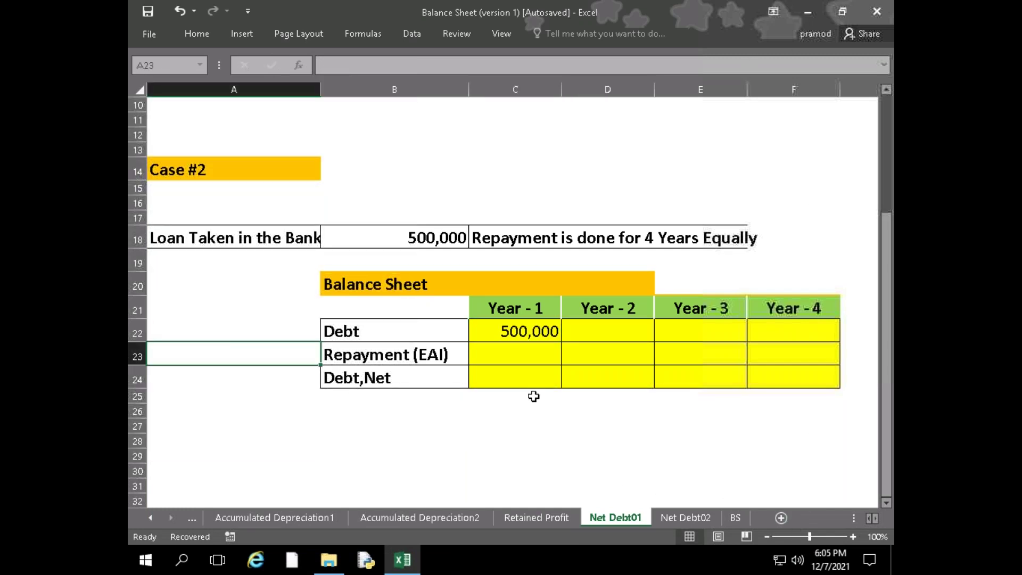
{"action": "left_click", "coordinate": [597, 329]}
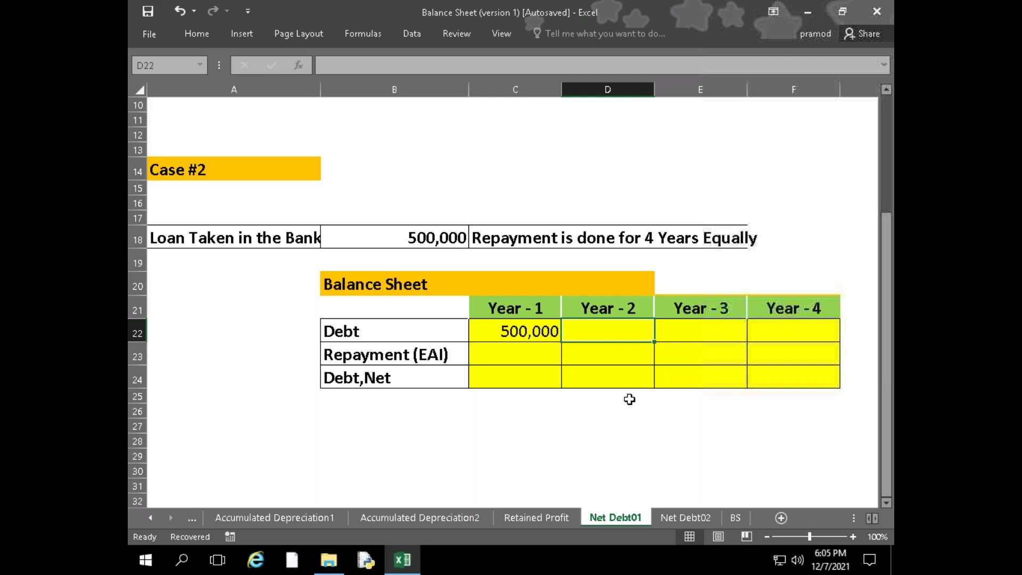
{"action": "type", "text": "="}
{"action": "key", "text": "BackSpace"}
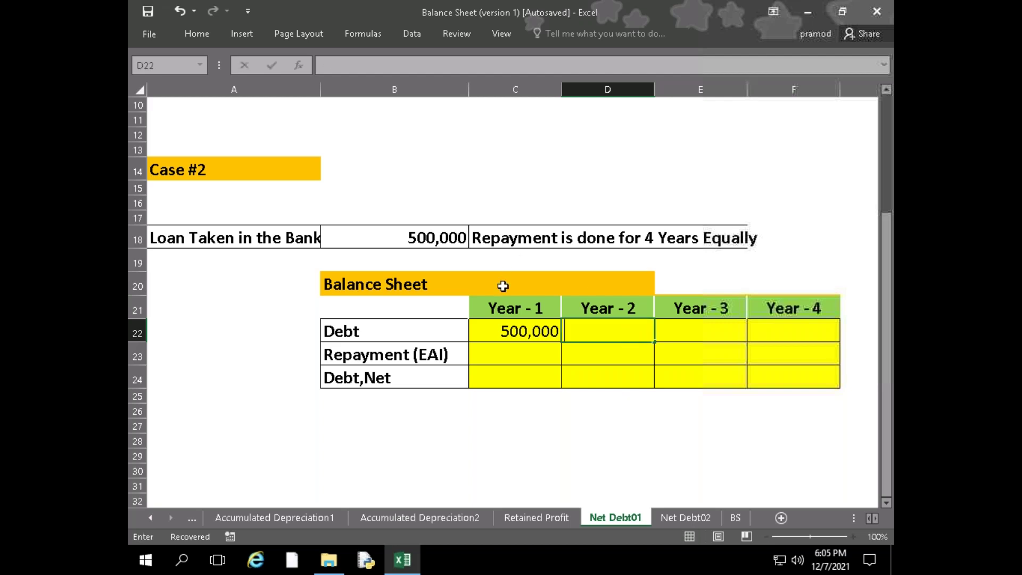
{"action": "left_click", "coordinate": [535, 352]}
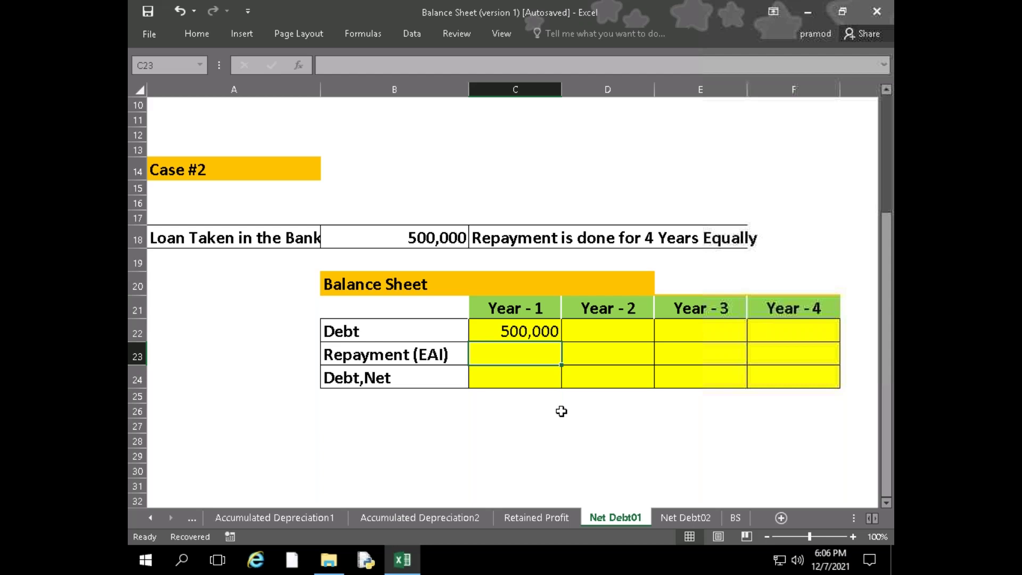
Enter Year - 1 repayment =C22/4 (125000) and net debt =C22-C23 (375,000)
{"action": "type", "text": "="}
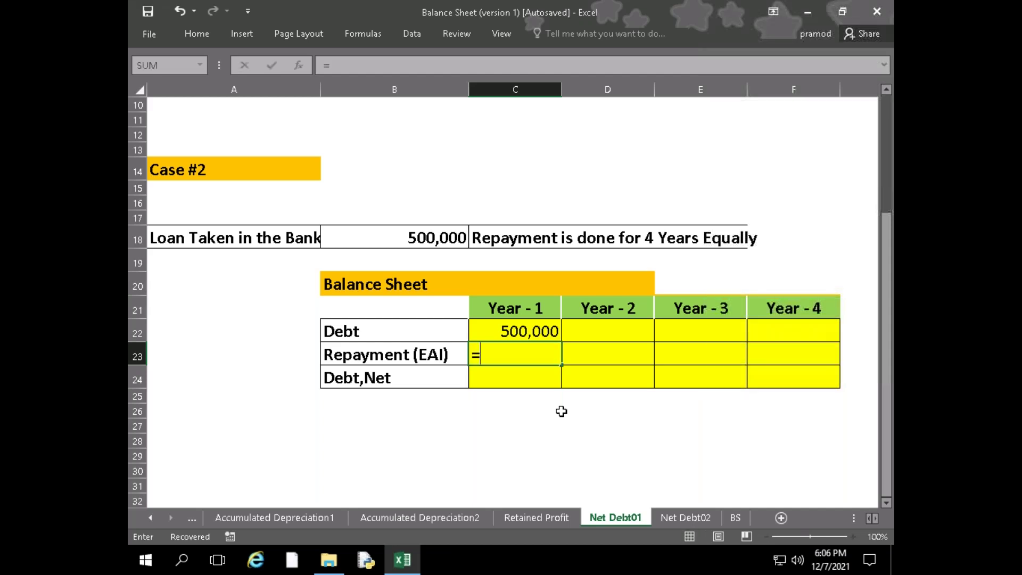
{"action": "key", "text": "Up"}
{"action": "type", "text": "/4"}
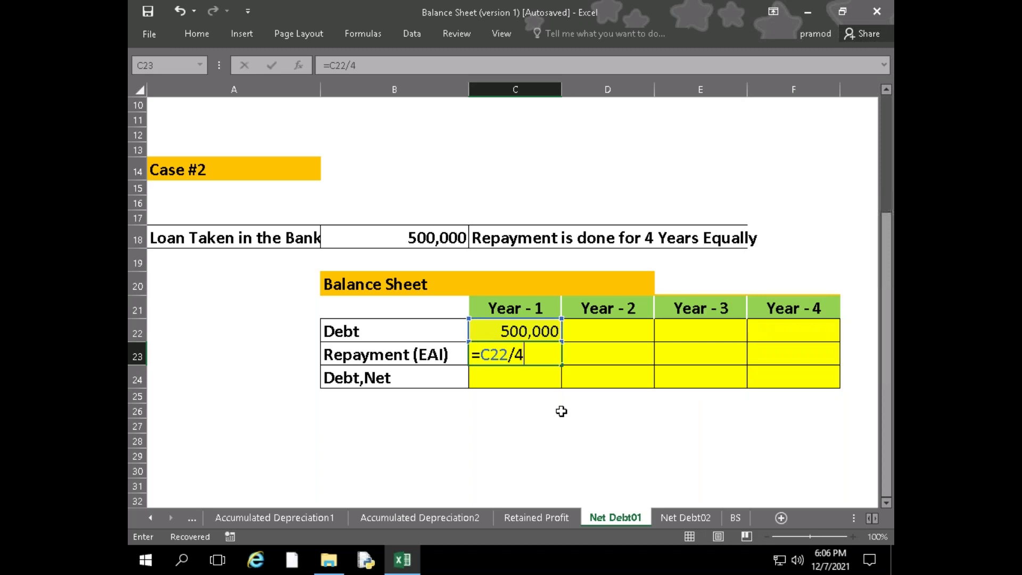
{"action": "key", "text": "Return"}
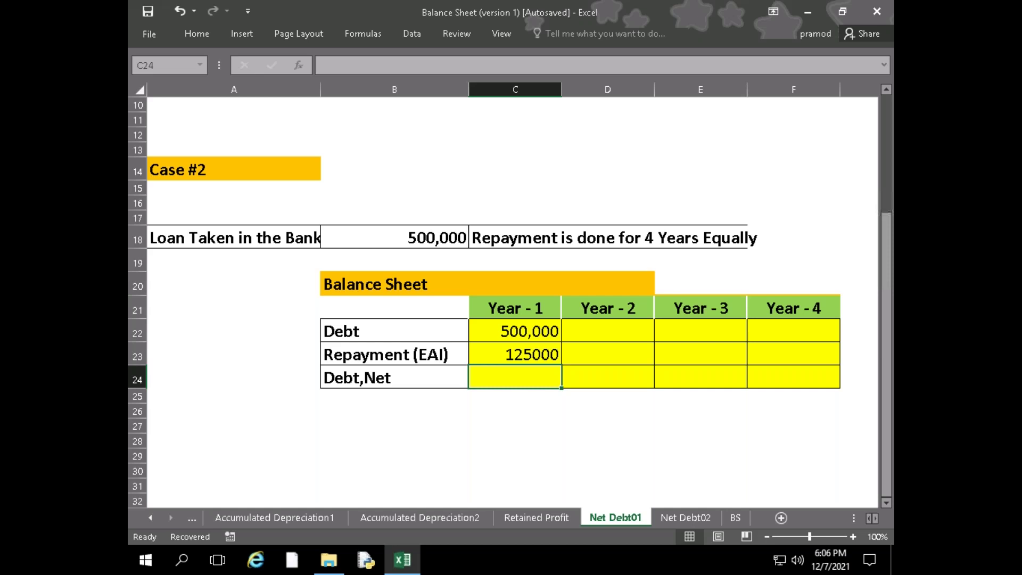
{"action": "type", "text": "="}
{"action": "key", "text": "Up"}
{"action": "key", "text": "Up"}
{"action": "type", "text": "-"}
{"action": "key", "text": "Up"}
{"action": "key", "text": "Return"}
Set Year - 2 Debt in D22 to =C24, carrying 375,000 forward
{"action": "key", "text": "Right"}
{"action": "key", "text": "Up"}
{"action": "key", "text": "Up"}
{"action": "key", "text": "Left"}
{"action": "key", "text": "Down"}
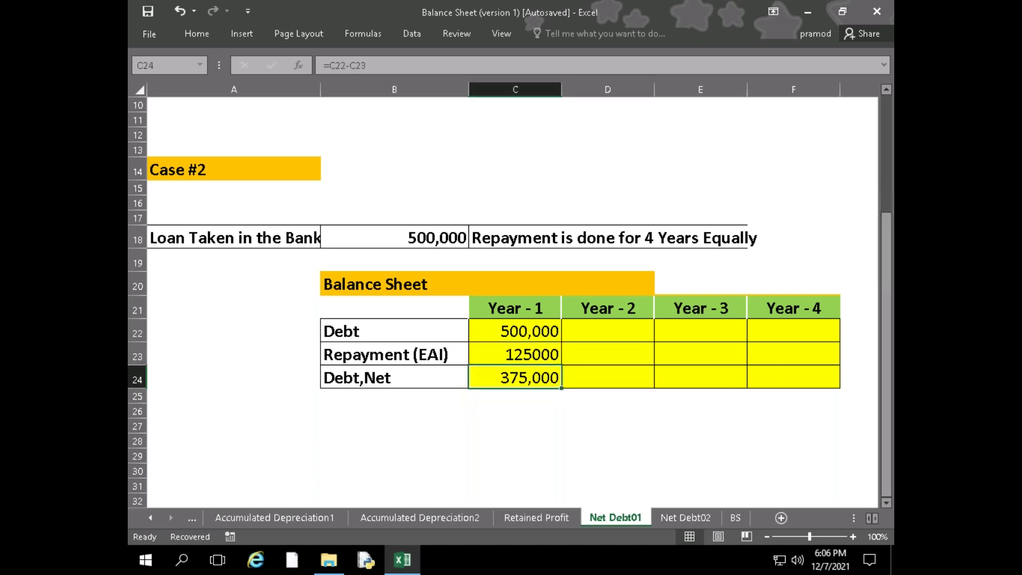
{"action": "key", "text": "Right"}
{"action": "key", "text": "Up"}
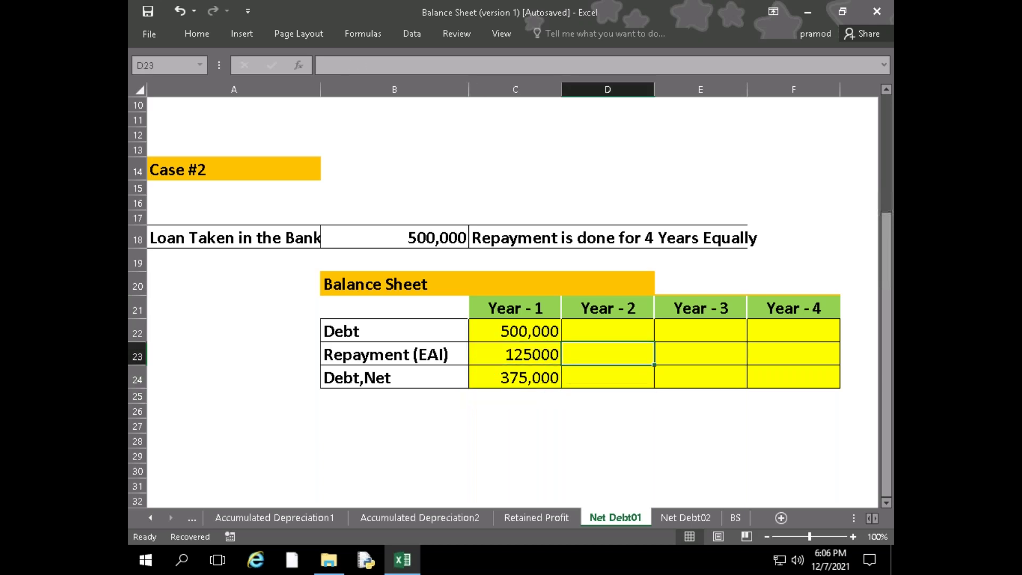
{"action": "key", "text": "Up"}
{"action": "type", "text": "="}
{"action": "key", "text": "Left"}
{"action": "key", "text": "Down"}
{"action": "key", "text": "Down"}
{"action": "key", "text": "Down"}
{"action": "key", "text": "Up"}
{"action": "key", "text": "Return"}
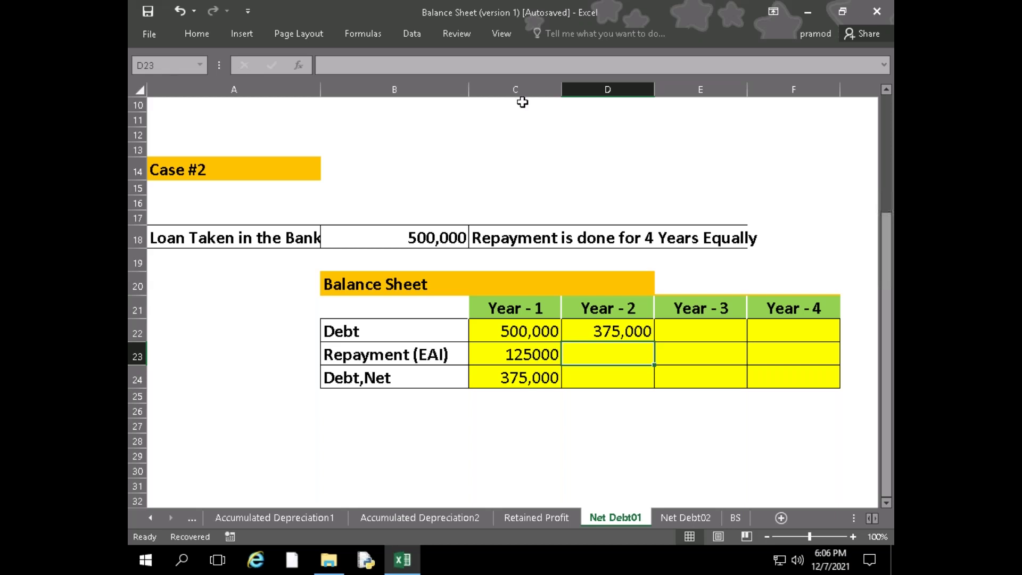
Copy the repayment formula into Year - 2 and repoint it at C22 for 125000
{"action": "left_click", "coordinate": [512, 358]}
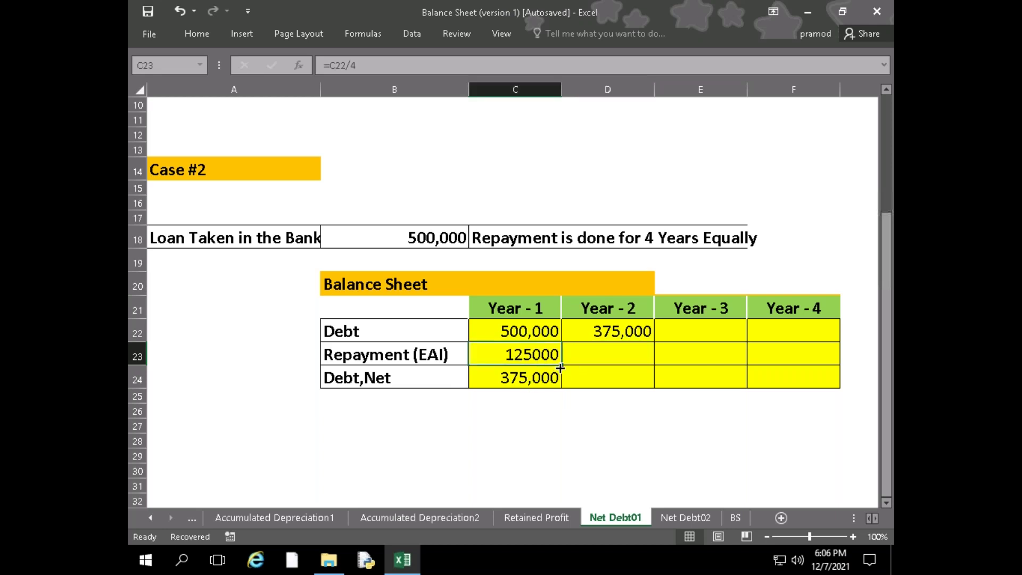
{"action": "left_click_drag", "start_coordinate": [562, 365], "coordinate": [650, 366]}
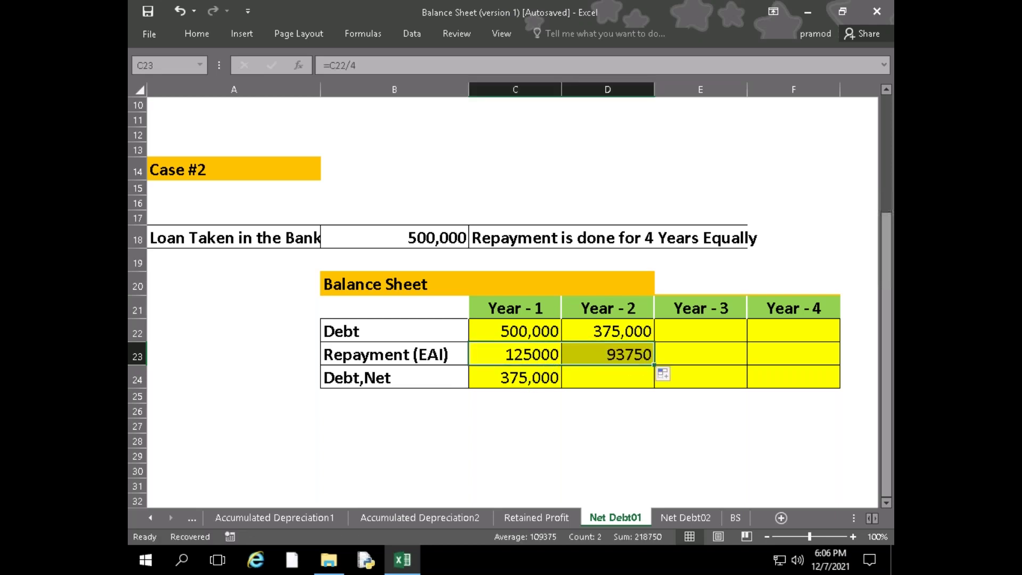
{"action": "double_click", "coordinate": [598, 354]}
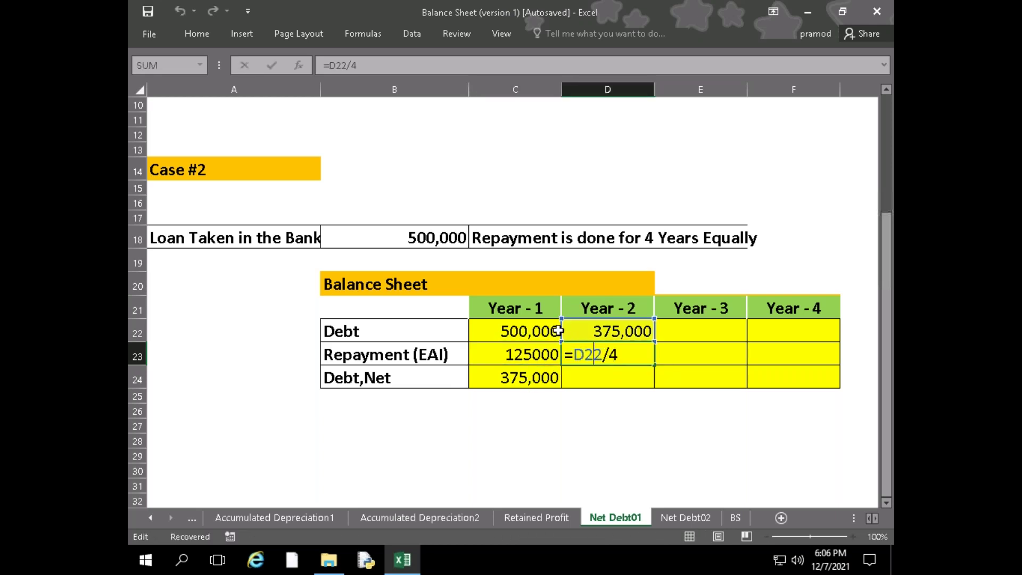
{"action": "left_click", "coordinate": [518, 330]}
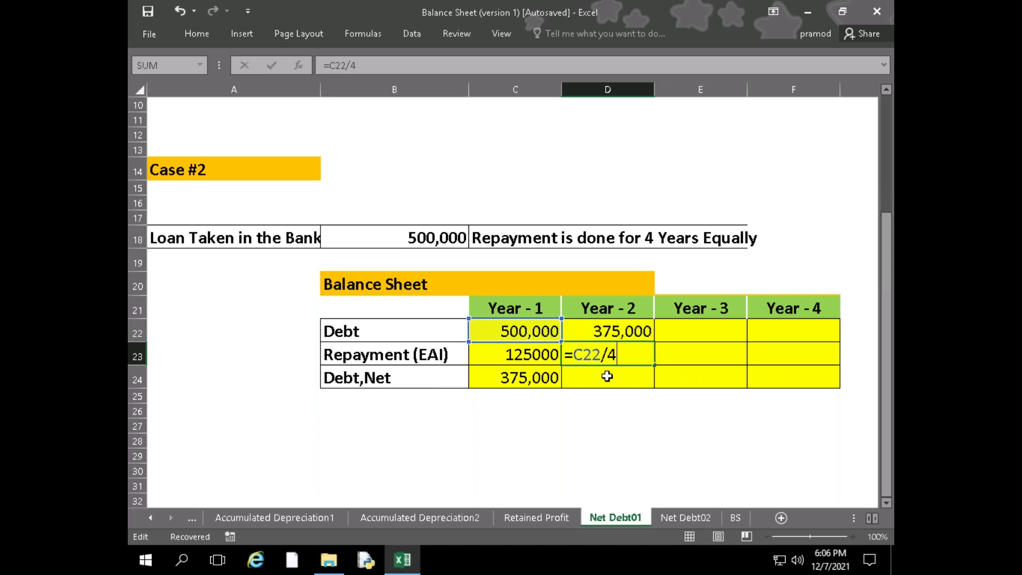
{"action": "key", "text": "ctrl+Return"}
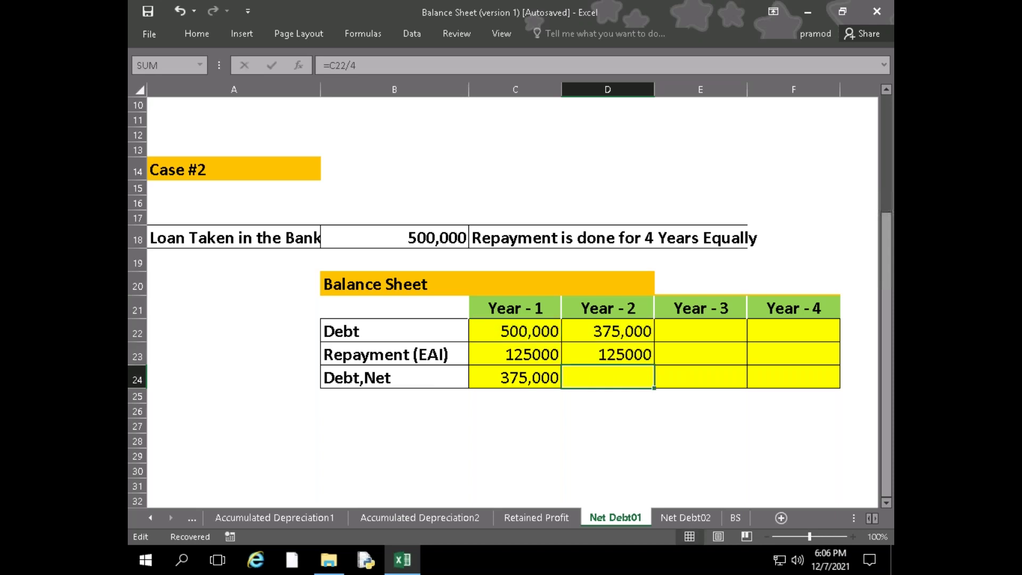
Rewrite the Year - 1 repayment in C23 as =$C$22/4, giving 125000
{"action": "left_click", "coordinate": [514, 354]}
{"action": "type", "text": "="}
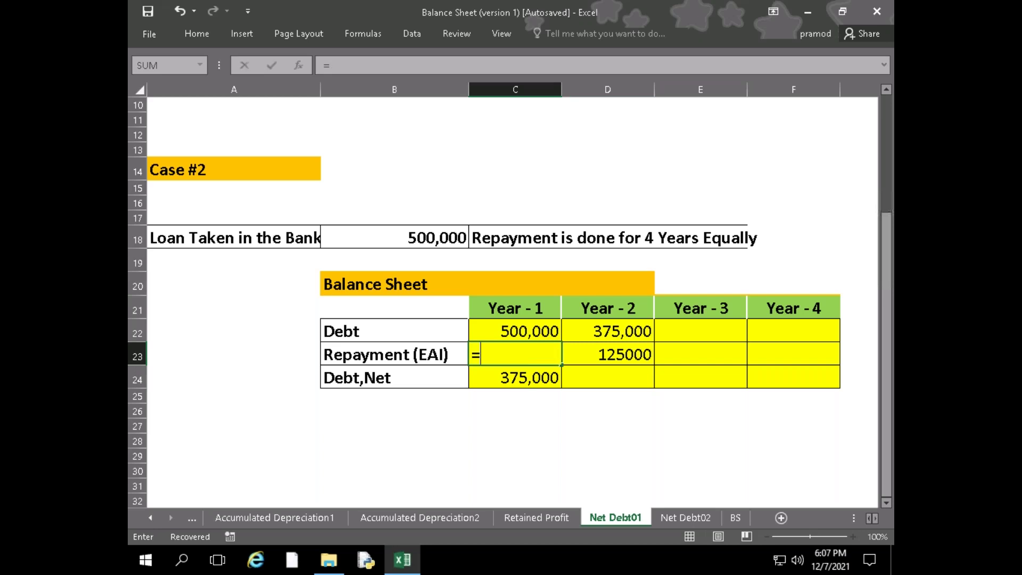
{"action": "key", "text": "Up"}
{"action": "key", "text": "F4"}
{"action": "type", "text": "*"}
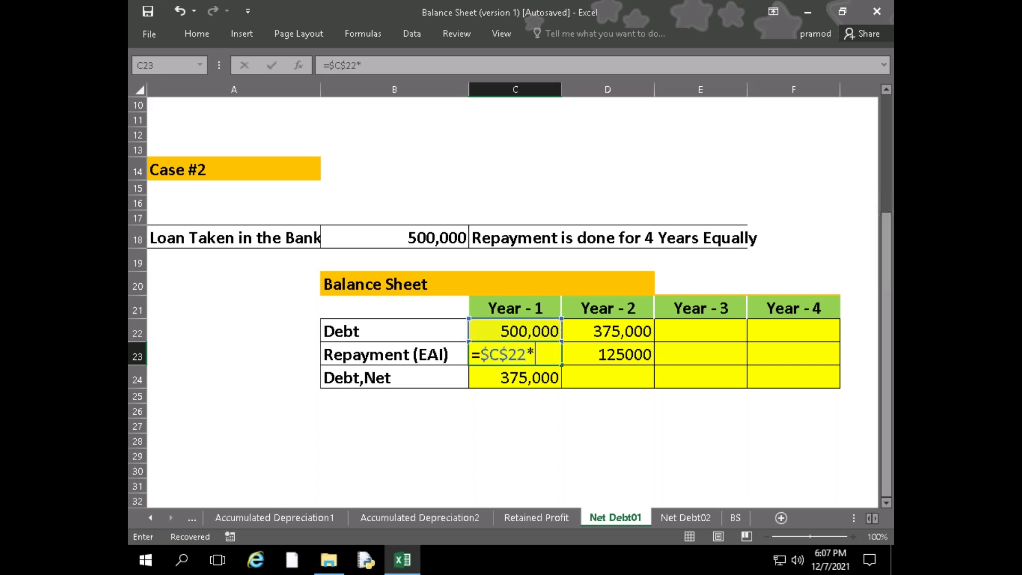
{"action": "key", "text": "BackSpace"}
{"action": "type", "text": "7/"}
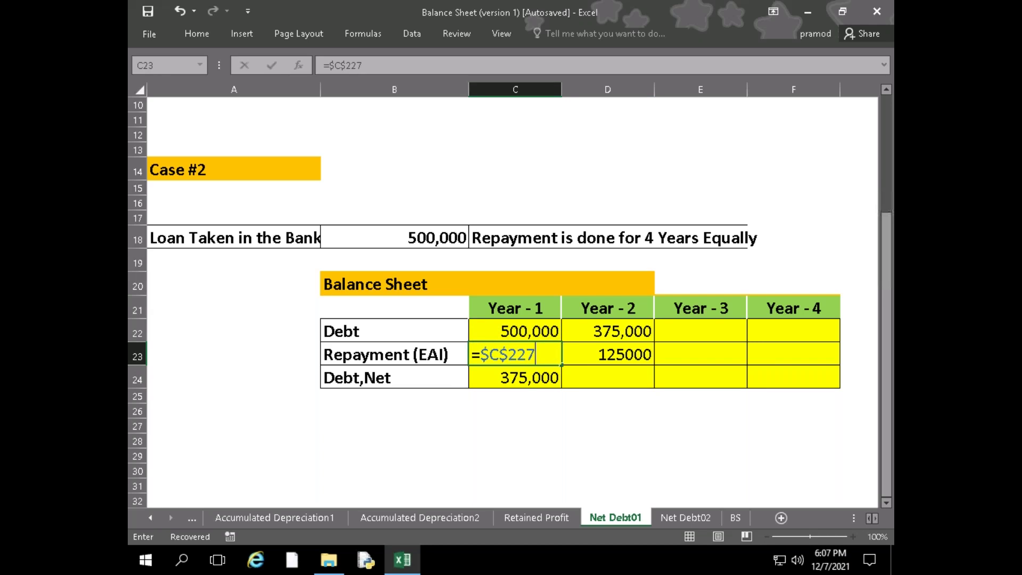
{"action": "key", "text": "BackSpace"}
{"action": "key", "text": "BackSpace"}
{"action": "type", "text": "/4"}
{"action": "key", "text": "Return"}
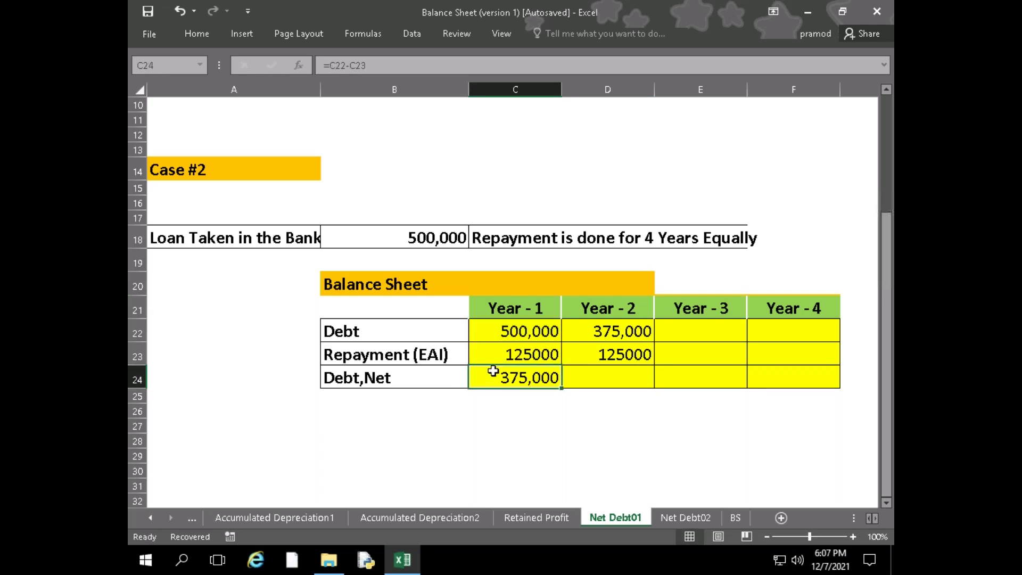
Fill the 125000 repayment across Years 2–4 and extend net debt into Year - 2
{"action": "left_click", "coordinate": [511, 354]}
{"action": "left_click_drag", "start_coordinate": [562, 365], "coordinate": [802, 354]}
{"action": "left_click", "coordinate": [506, 378]}
{"action": "left_click_drag", "start_coordinate": [562, 391], "coordinate": [631, 390]}
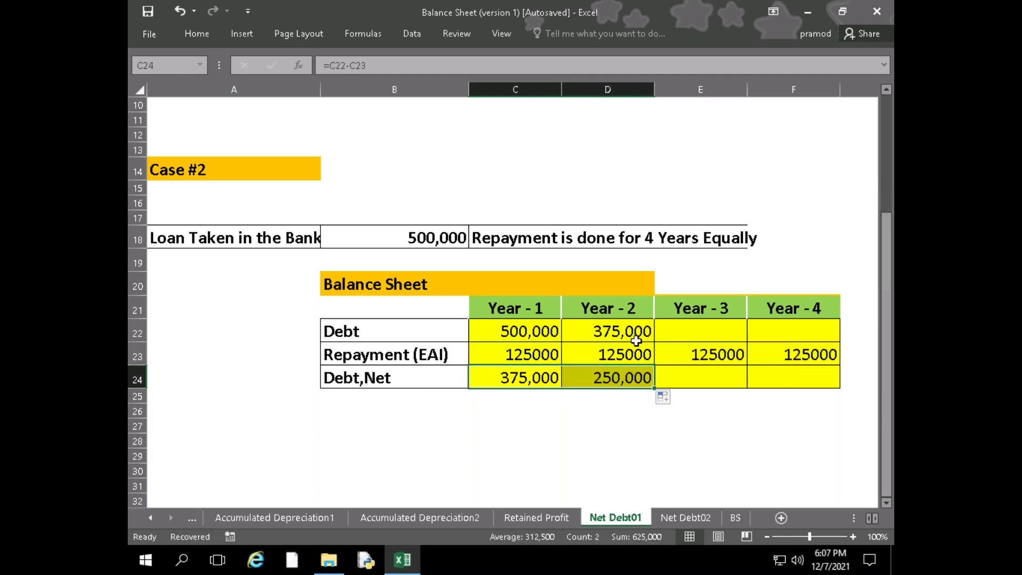
Fill opening debt and net debt formulas into Years 3 and 4, then clear C22:F24
{"action": "left_click", "coordinate": [626, 379]}
{"action": "left_click", "coordinate": [698, 331]}
{"action": "left_click", "coordinate": [604, 324]}
{"action": "left_click_drag", "start_coordinate": [653, 341], "coordinate": [805, 334]}
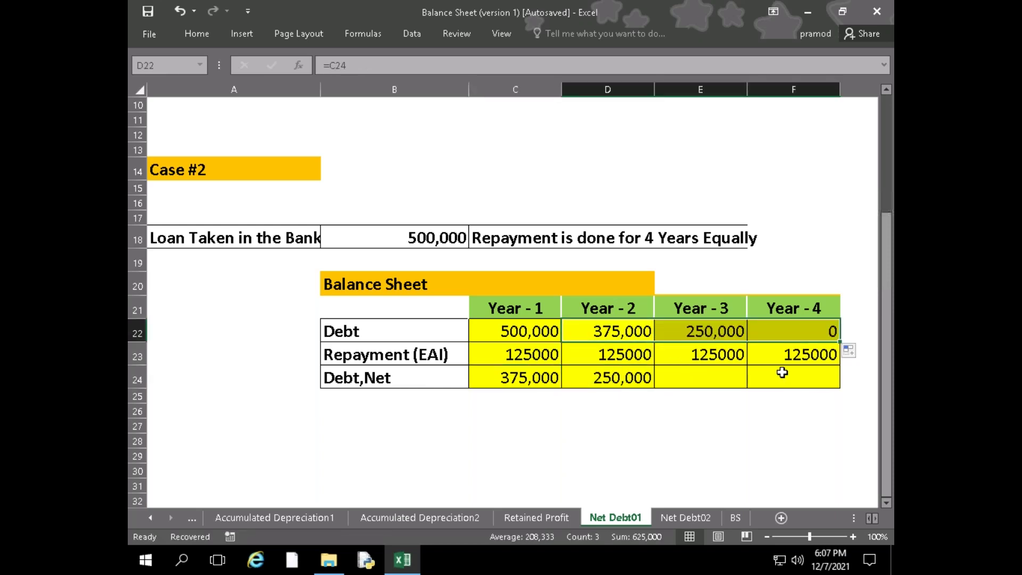
{"action": "left_click", "coordinate": [631, 379]}
{"action": "left_click_drag", "start_coordinate": [653, 388], "coordinate": [826, 388]}
{"action": "left_click", "coordinate": [801, 377]}
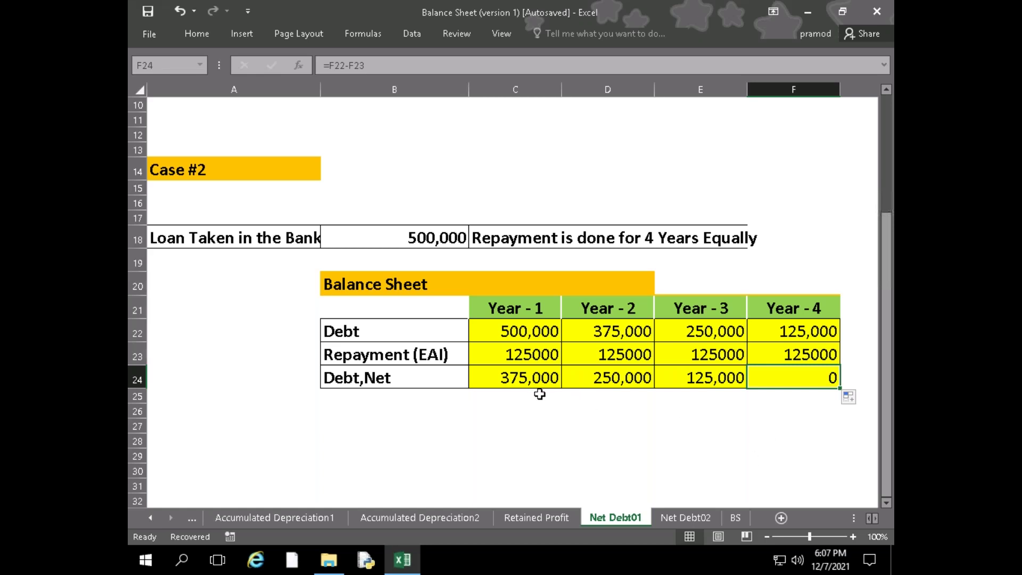
{"action": "left_click_drag", "start_coordinate": [529, 326], "coordinate": [794, 367]}
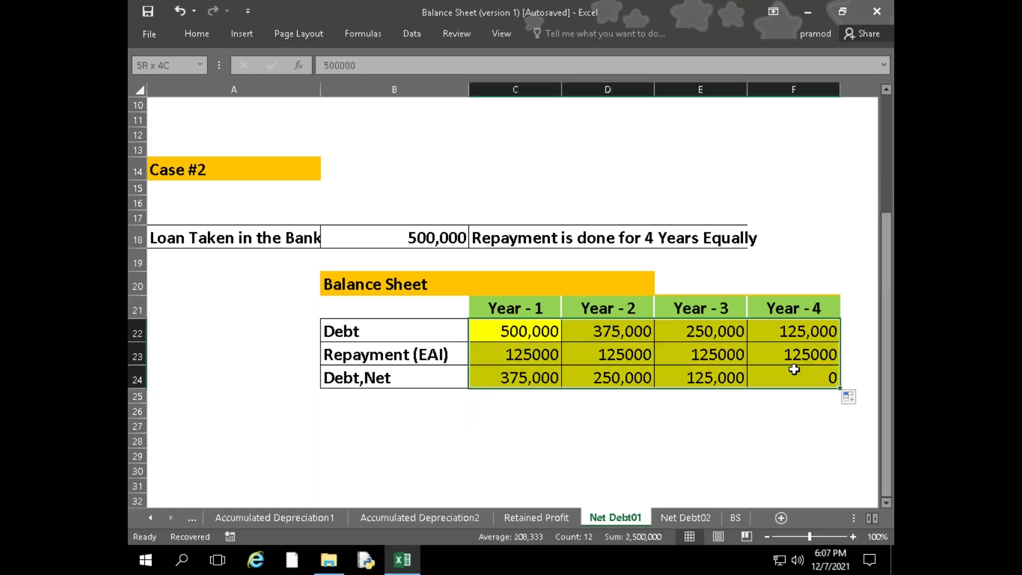
{"action": "key", "text": "Delete"}
Re-enter 500,000 as the Year - 1 Debt in C22
{"action": "left_click", "coordinate": [597, 420]}
{"action": "left_click", "coordinate": [522, 323]}
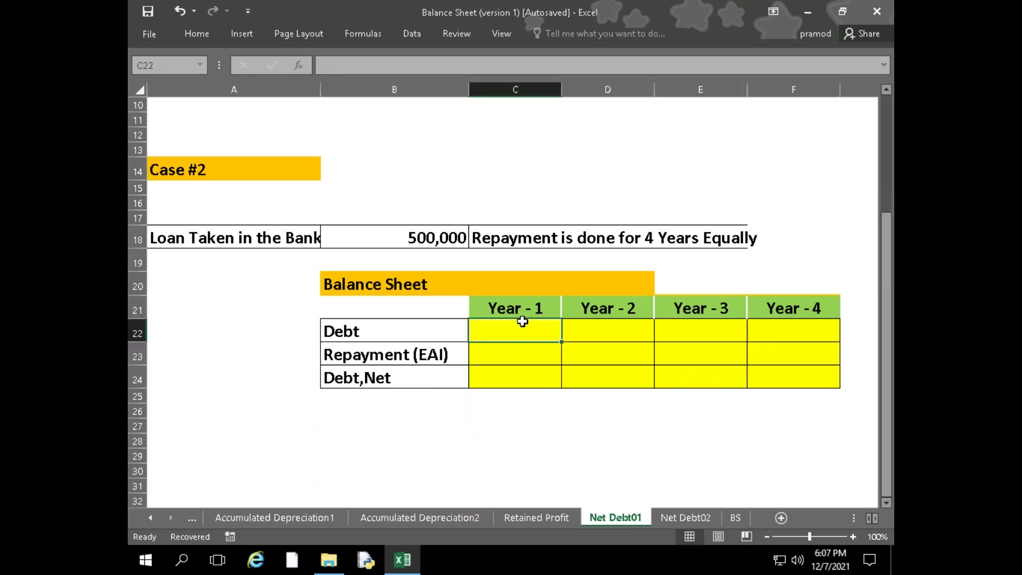
{"action": "type", "text": "="}
{"action": "key", "text": "BackSpace"}
{"action": "type", "text": "500,000"}
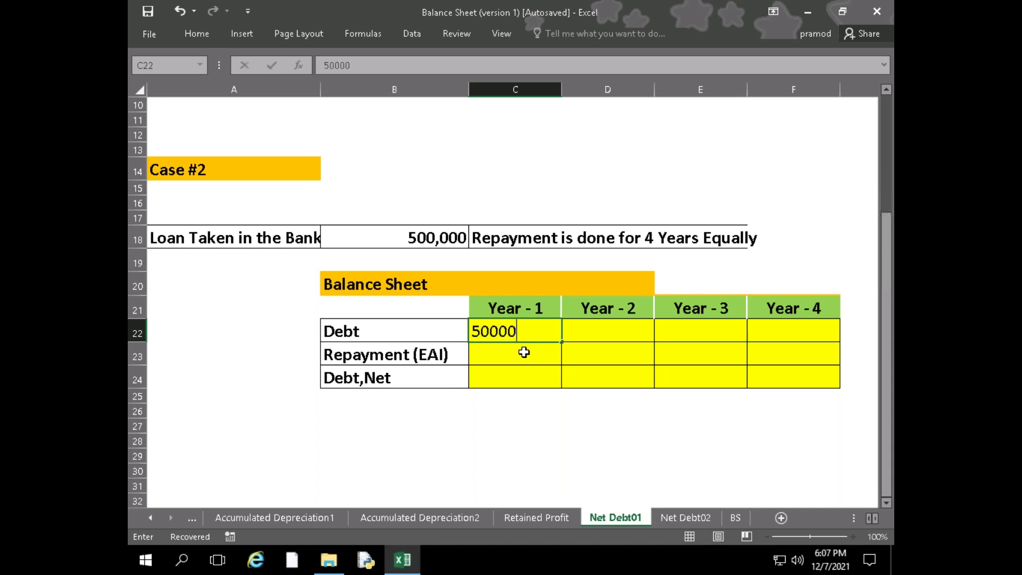
{"action": "key", "text": "Return"}
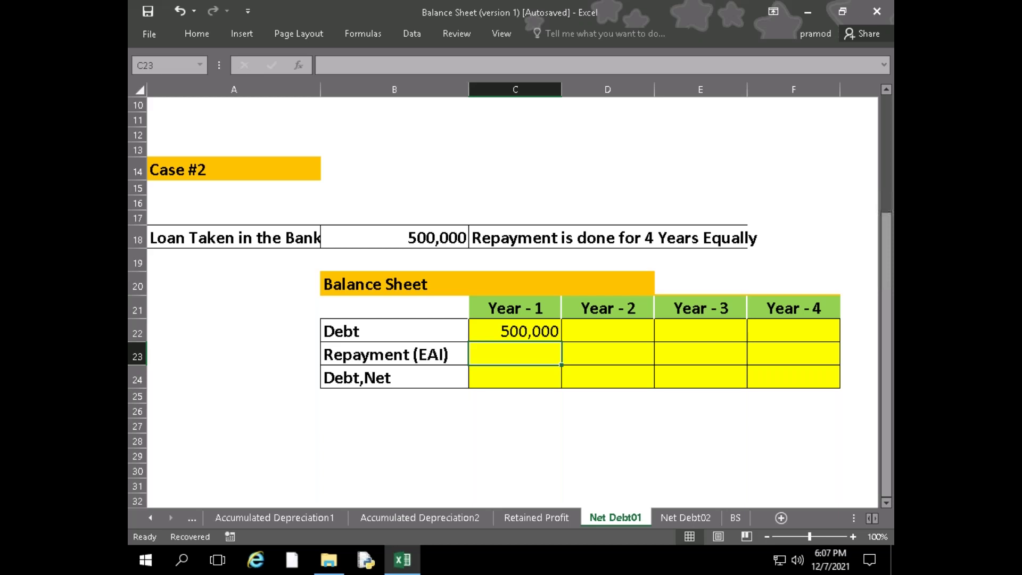
Set the Year - 1 repayment in C23 to =$C$22/4, giving 125000
{"action": "type", "text": "="}
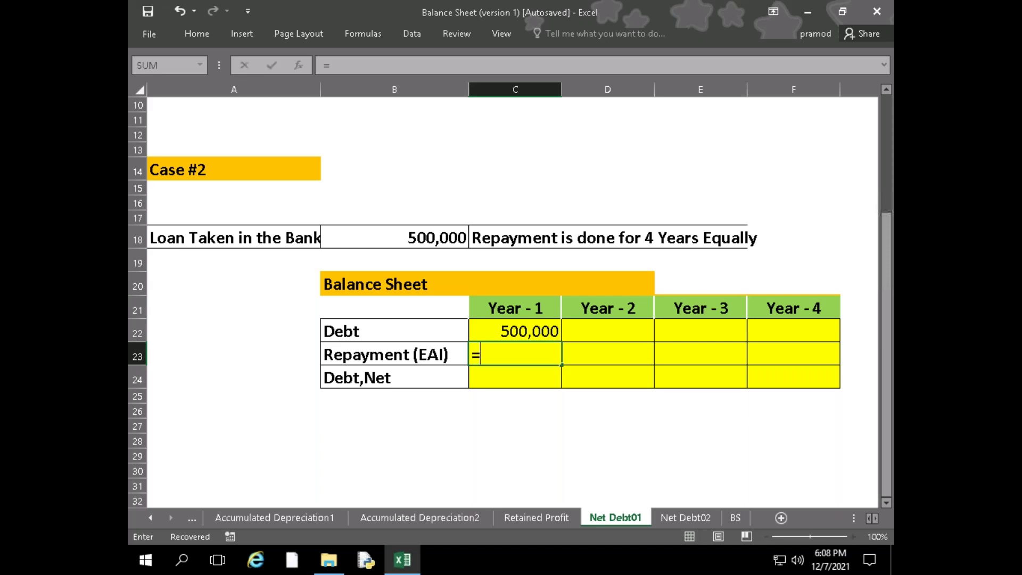
{"action": "left_click", "coordinate": [515, 331]}
{"action": "type", "text": "/"}
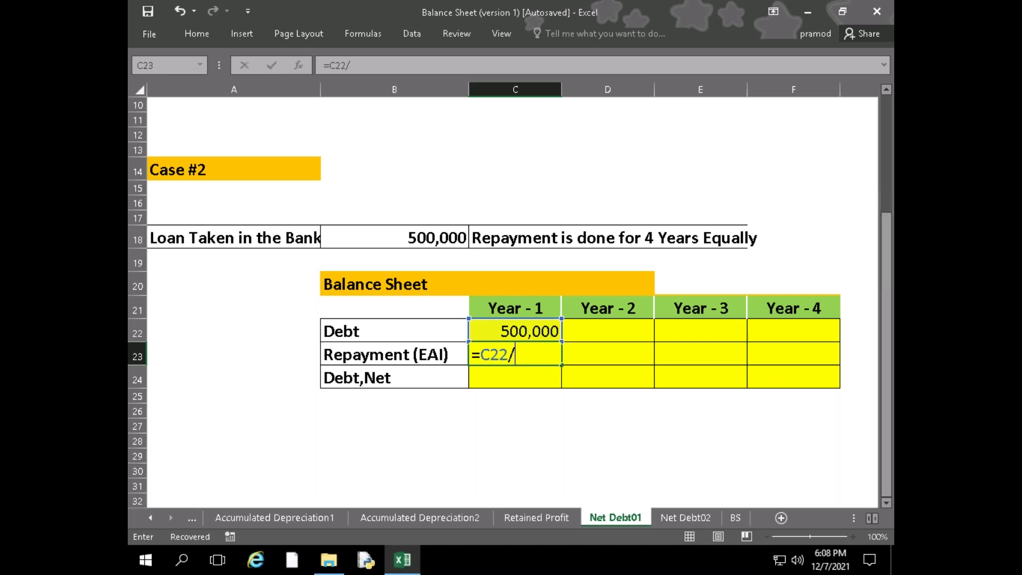
{"action": "key", "text": "BackSpace"}
{"action": "key", "text": "F4"}
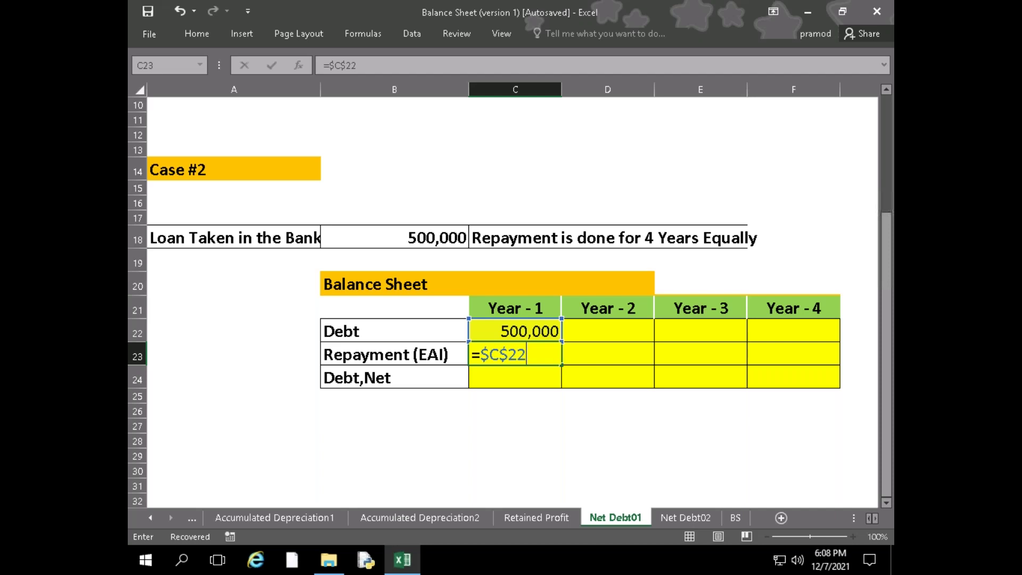
{"action": "type", "text": "/4"}
{"action": "key", "text": "Return"}
Set Year - 1 net debt in C24 to =C22-C23, giving 375,000
{"action": "type", "text": "="}
{"action": "key", "text": "Up"}
{"action": "key", "text": "Up"}
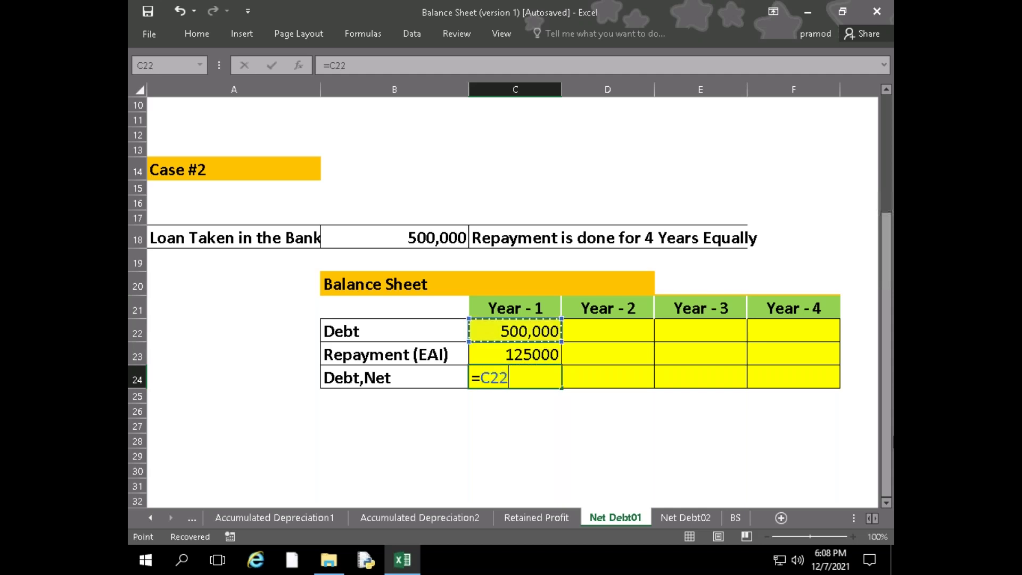
{"action": "type", "text": "-"}
{"action": "key", "text": "Up"}
{"action": "key", "text": "Return"}
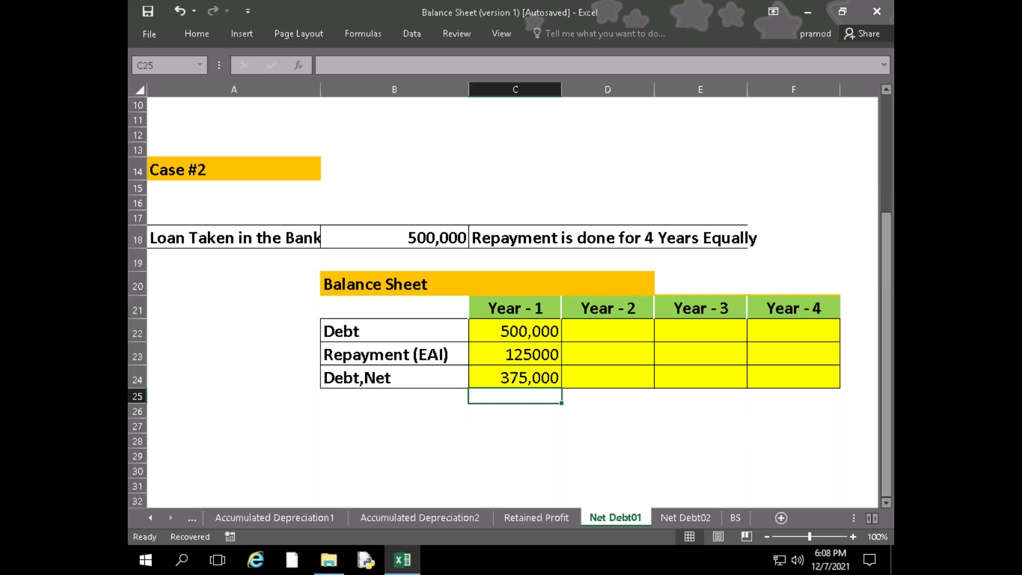
{"action": "key", "text": "Right"}
{"action": "key", "text": "Up"}
{"action": "key", "text": "Up"}
{"action": "key", "text": "Up"}
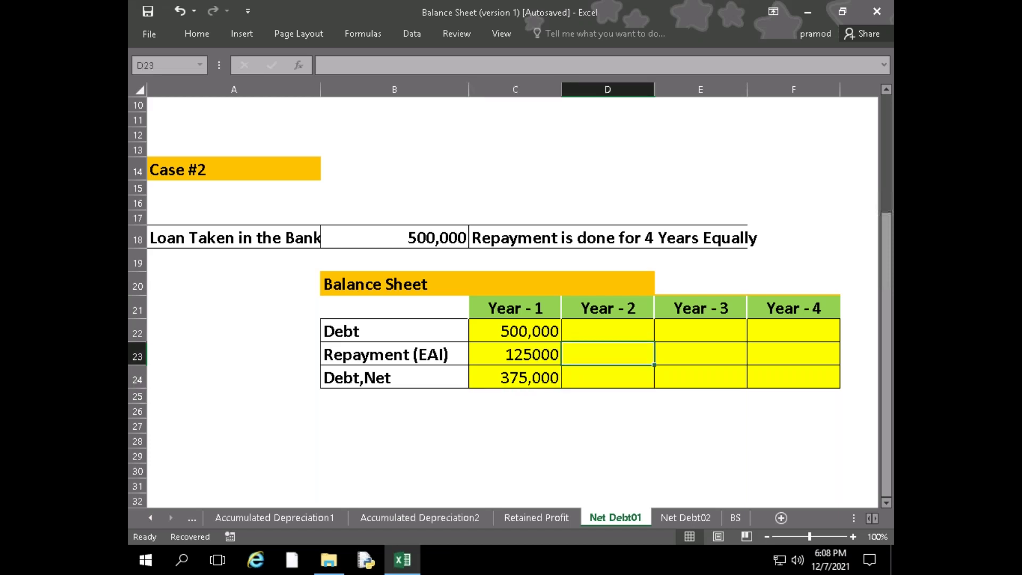
Set Year - 2 Debt to =C24 (375,000) and fill the 125000 repayment across Years 2–4
{"action": "type", "text": "="}
{"action": "key", "text": "Left"}
{"action": "key", "text": "Down"}
{"action": "key", "text": "Down"}
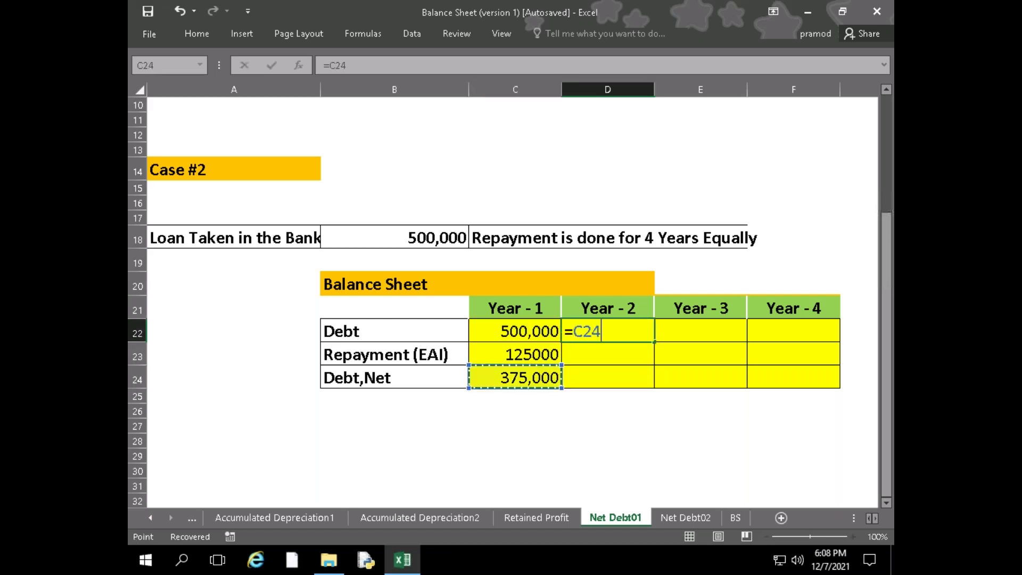
{"action": "key", "text": "Return"}
{"action": "type", "text": "="}
{"action": "key", "text": "Escape"}
{"action": "key", "text": "Left"}
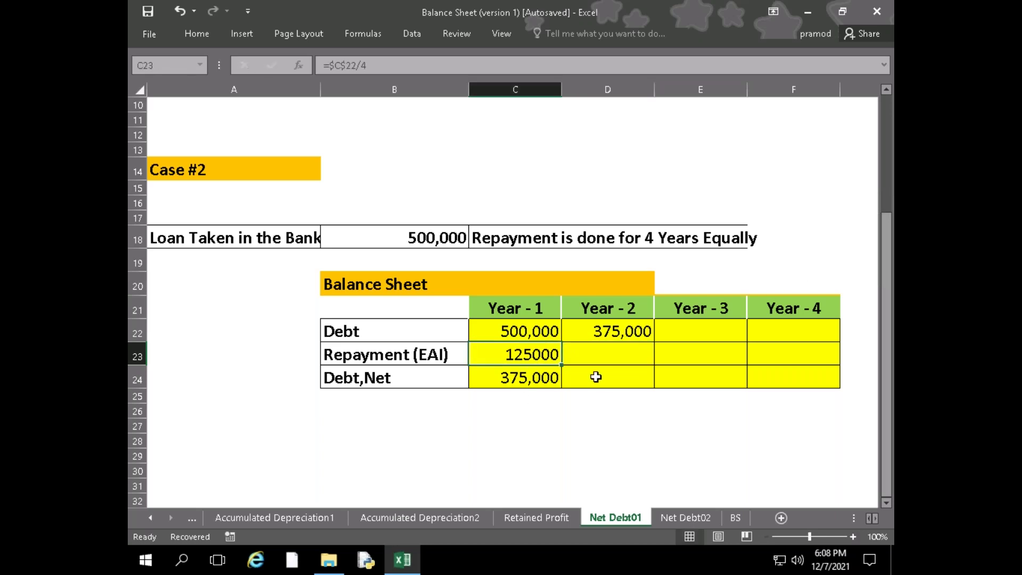
{"action": "left_click_drag", "start_coordinate": [562, 365], "coordinate": [836, 355]}
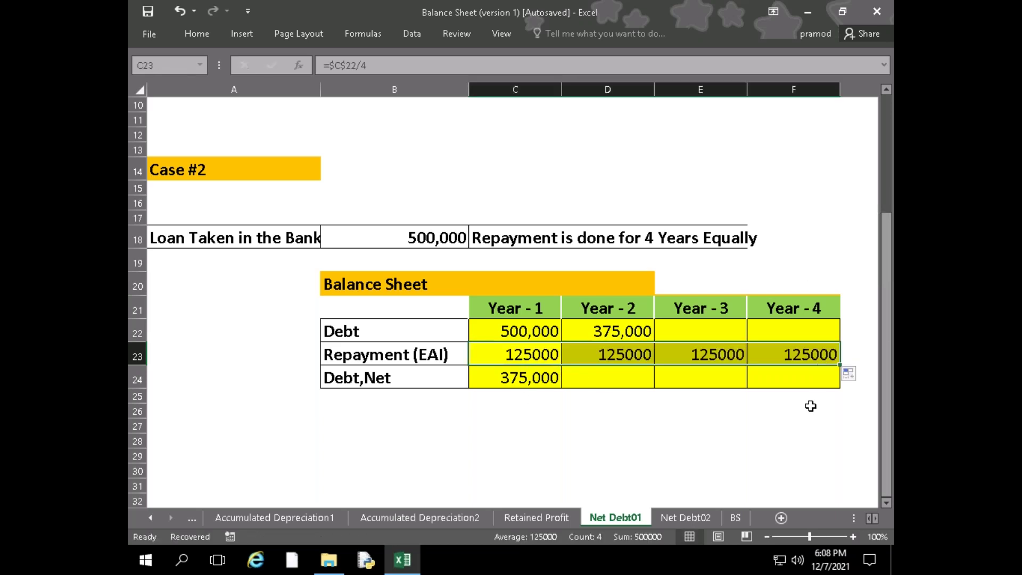
Enter Year - 2 net debt =D22-D23, giving 250,000
{"action": "left_click", "coordinate": [600, 377]}
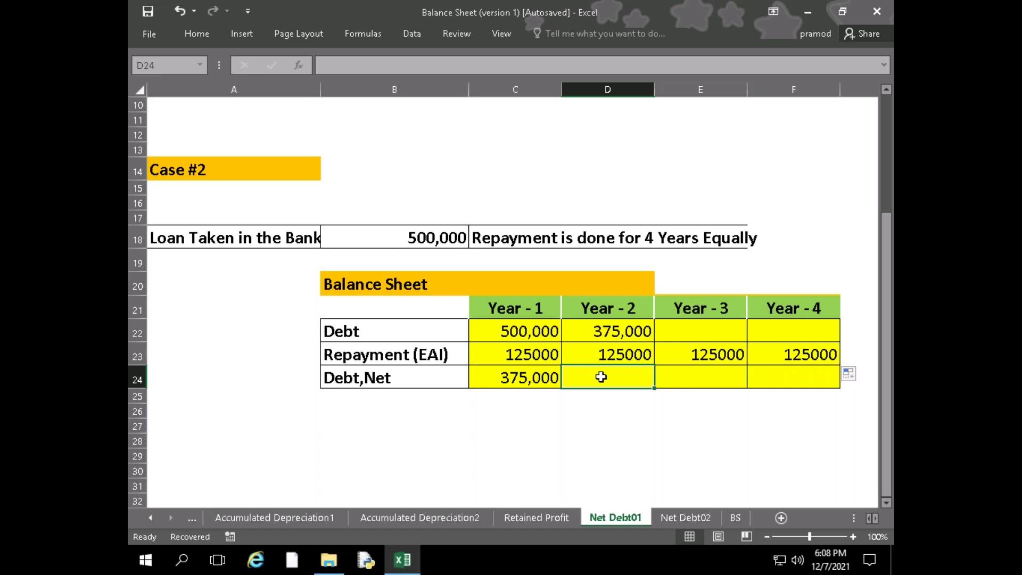
{"action": "type", "text": "=D22-"}
{"action": "left_click", "coordinate": [607, 355]}
{"action": "key", "text": "Return"}
Fill opening debt and net debt into Years 3 and 4, reaching 0 net debt
{"action": "left_click", "coordinate": [641, 326]}
{"action": "left_click_drag", "start_coordinate": [653, 344], "coordinate": [842, 326]}
{"action": "left_click", "coordinate": [650, 381]}
{"action": "left_click_drag", "start_coordinate": [652, 384], "coordinate": [836, 382]}
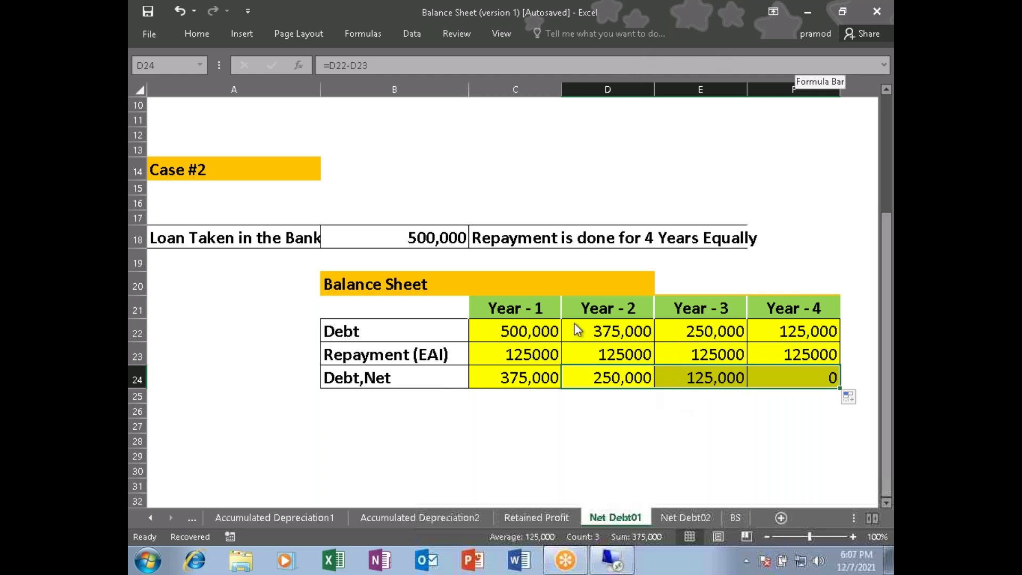
{"action": "left_click", "coordinate": [515, 308]}
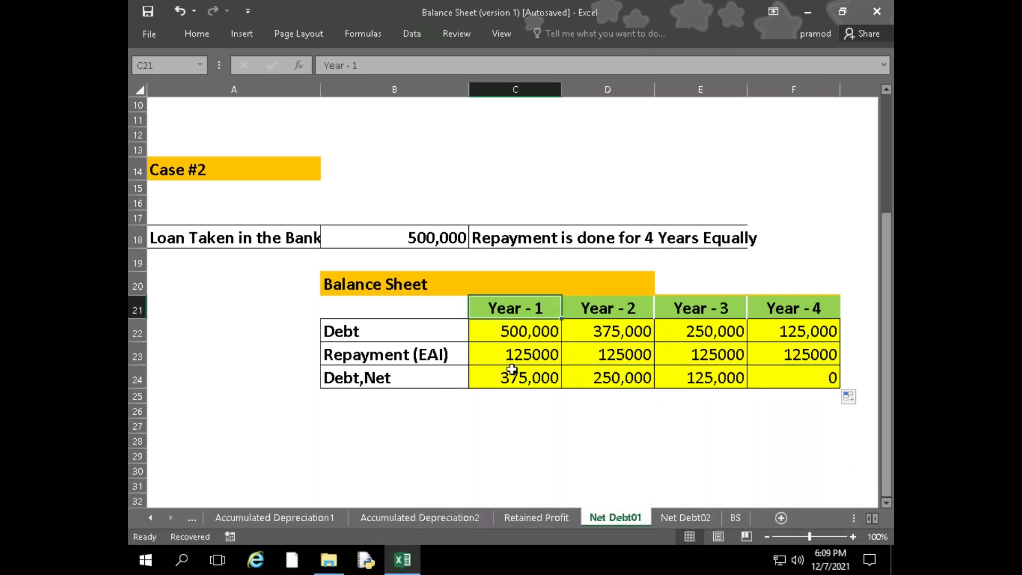
{"action": "scroll", "coordinate": [511, 370], "scroll_direction": "up", "scroll_amount": 3}
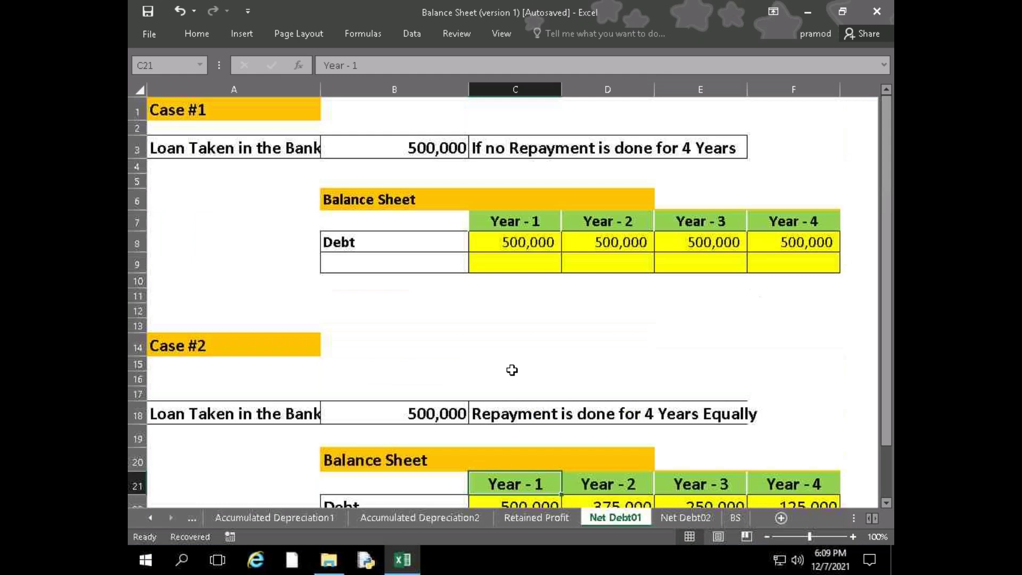
{"action": "scroll", "coordinate": [512, 370], "scroll_direction": "down", "scroll_amount": 4}
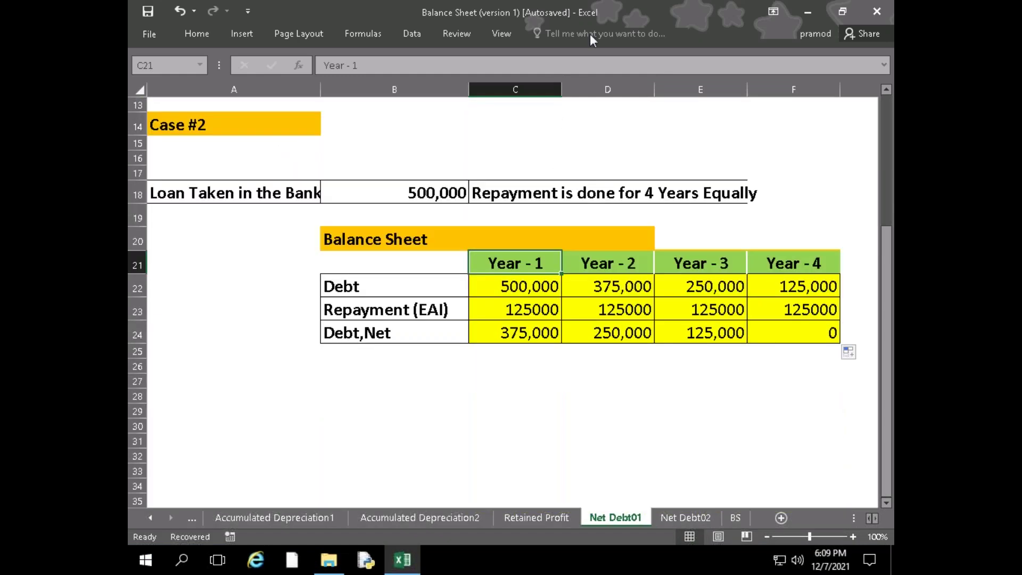
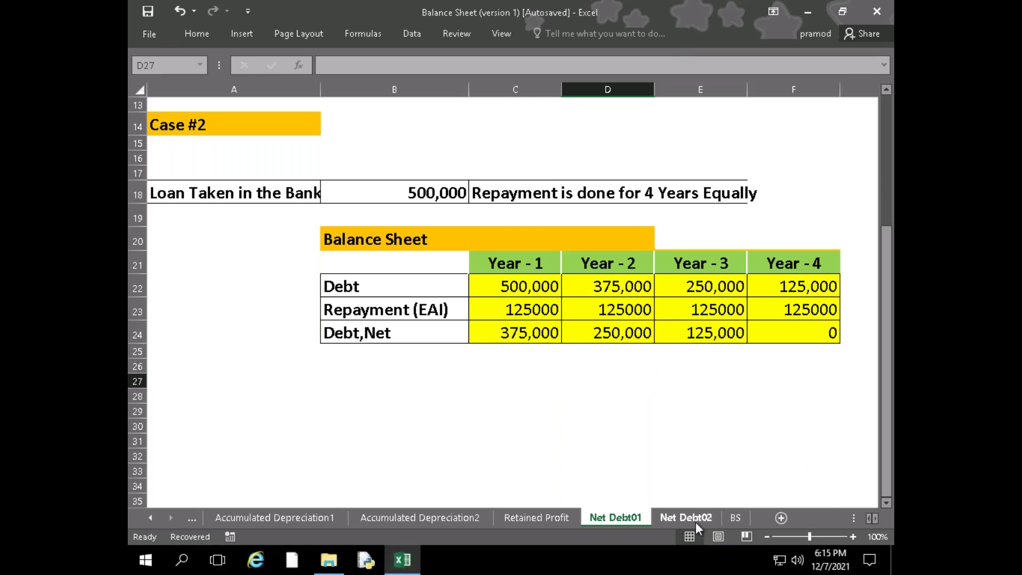
Switch to the Net Debt02 sheet showing the empty 500000, 15%, 4-year debt schedule
{"action": "left_click", "coordinate": [686, 518]}
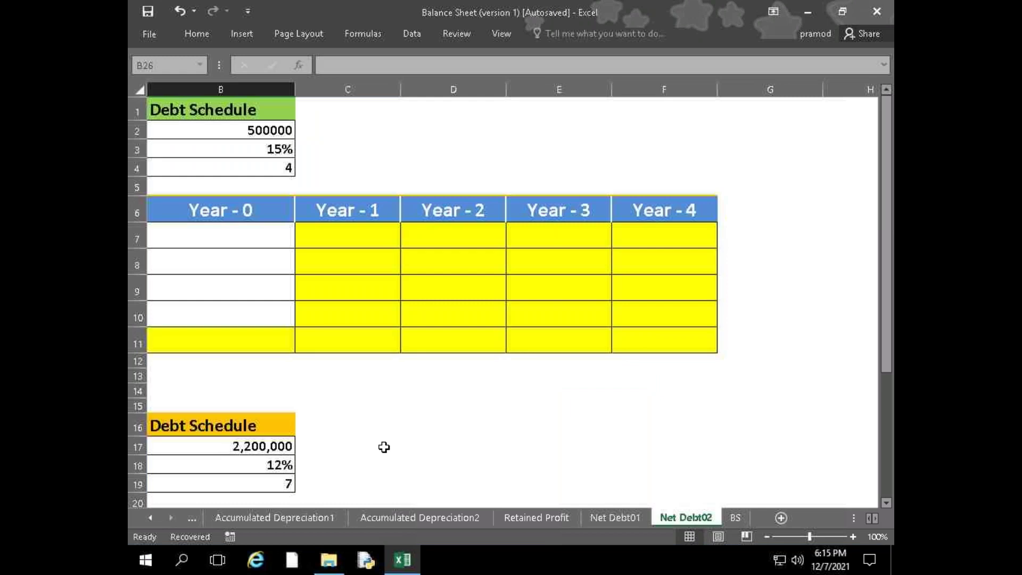
{"action": "left_click_drag", "start_coordinate": [442, 426], "coordinate": [141, 375]}
{"action": "left_click", "coordinate": [716, 405]}
{"action": "mouse_move", "coordinate": [272, 260]}
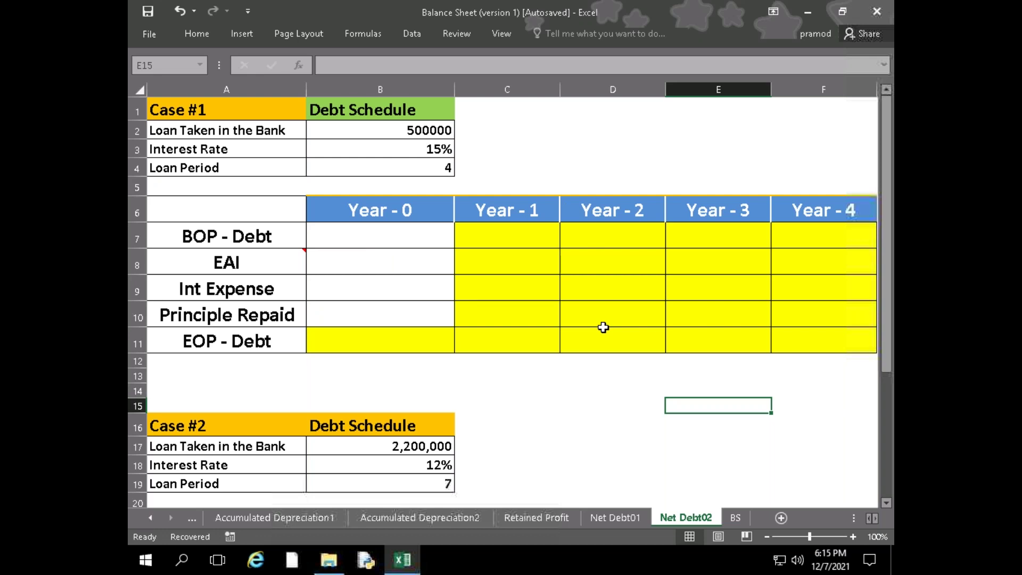
{"action": "left_click", "coordinate": [493, 241]}
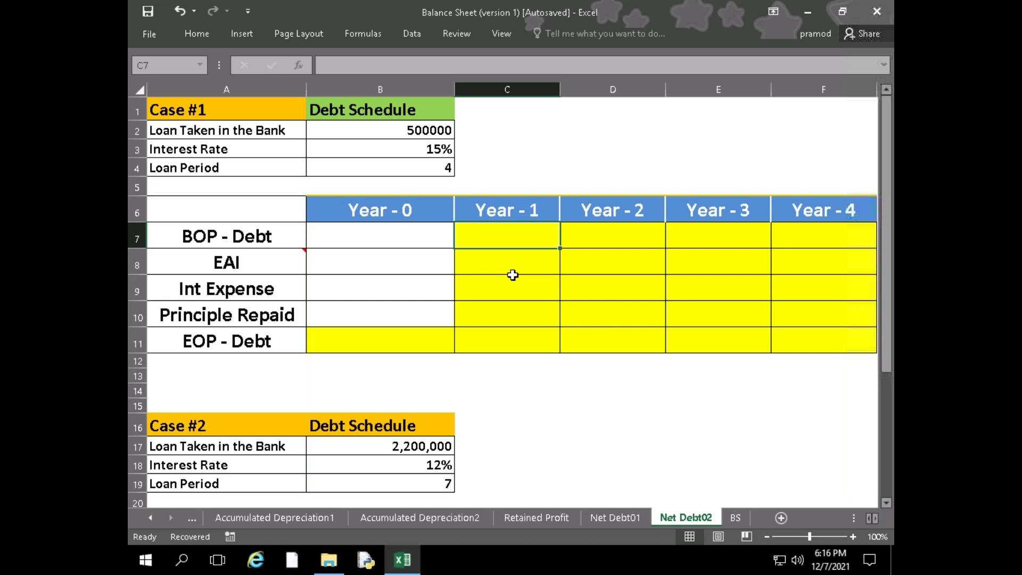
Link the Year - 1 BOP - Debt cell C7 to the loan amount in B2, showing 500,000
{"action": "left_click", "coordinate": [410, 148]}
{"action": "left_click", "coordinate": [403, 174]}
{"action": "left_click", "coordinate": [493, 242]}
{"action": "type", "text": "="}
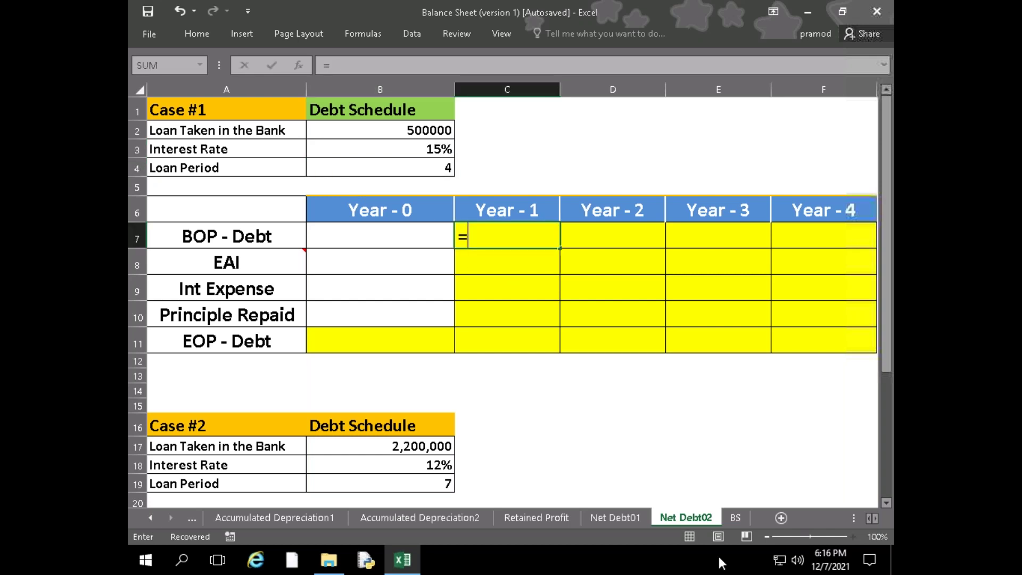
{"action": "left_click", "coordinate": [434, 132]}
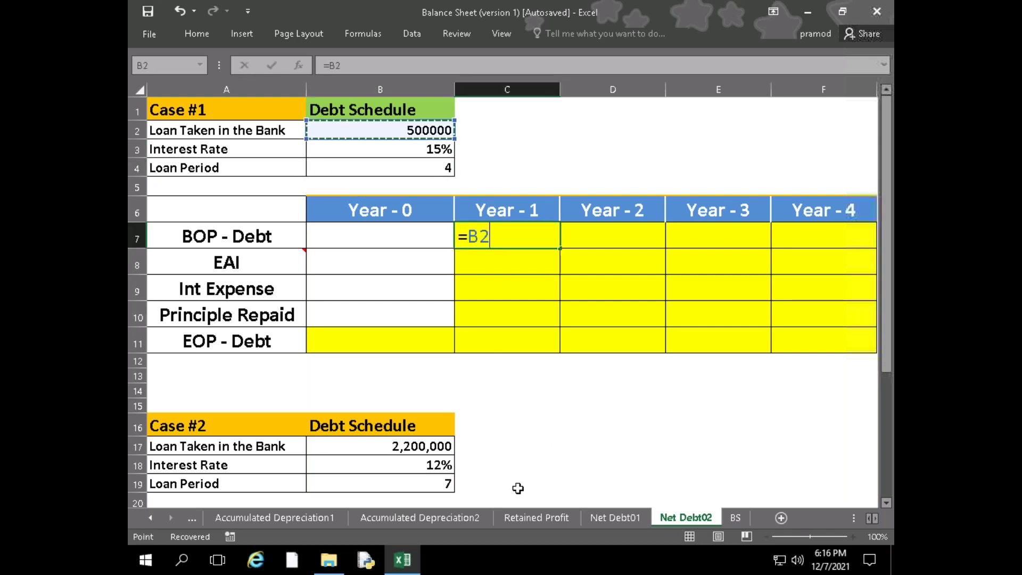
{"action": "key", "text": "Return"}
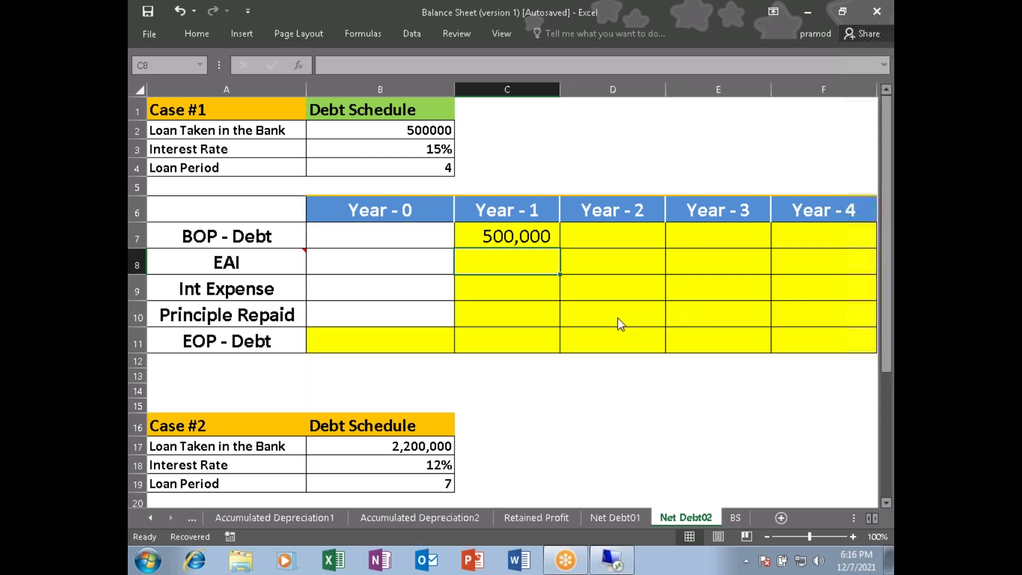
{"action": "left_click", "coordinate": [283, 253]}
{"action": "mouse_move", "coordinate": [292, 261]}
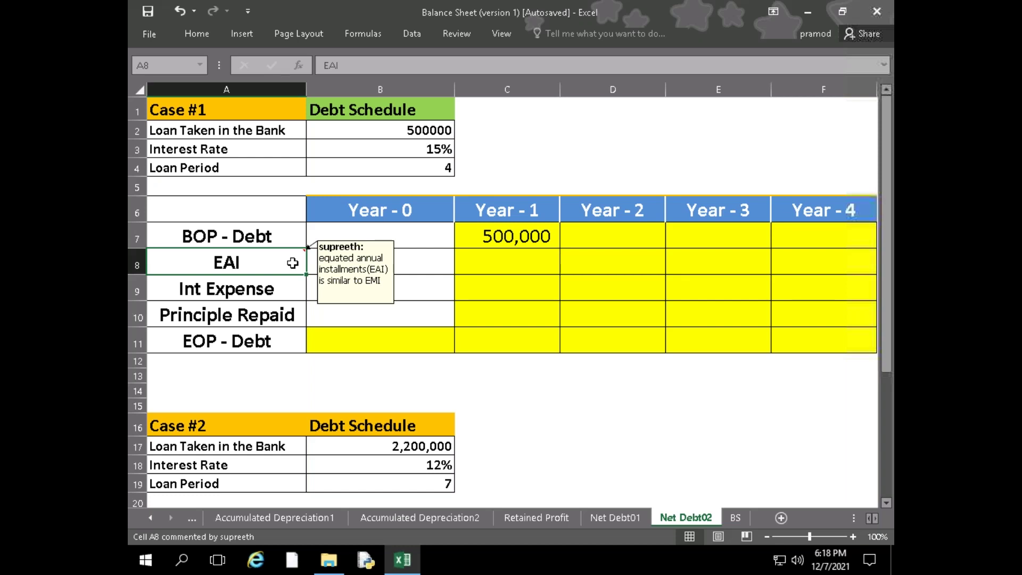
Start a PMT formula in C8 using rate B3, period B4 and loan amount B2
{"action": "left_click", "coordinate": [531, 263]}
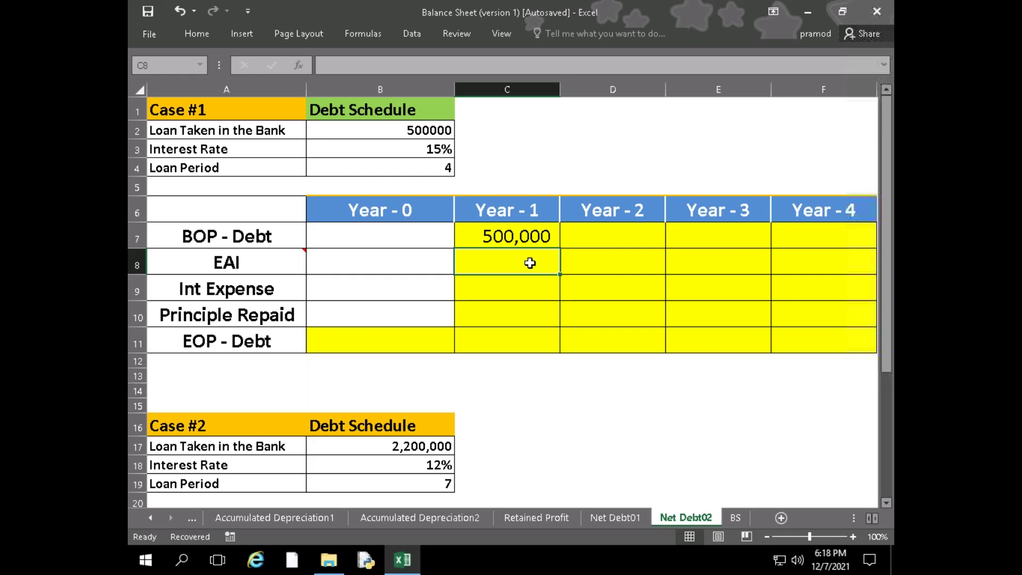
{"action": "type", "text": "=pmt"}
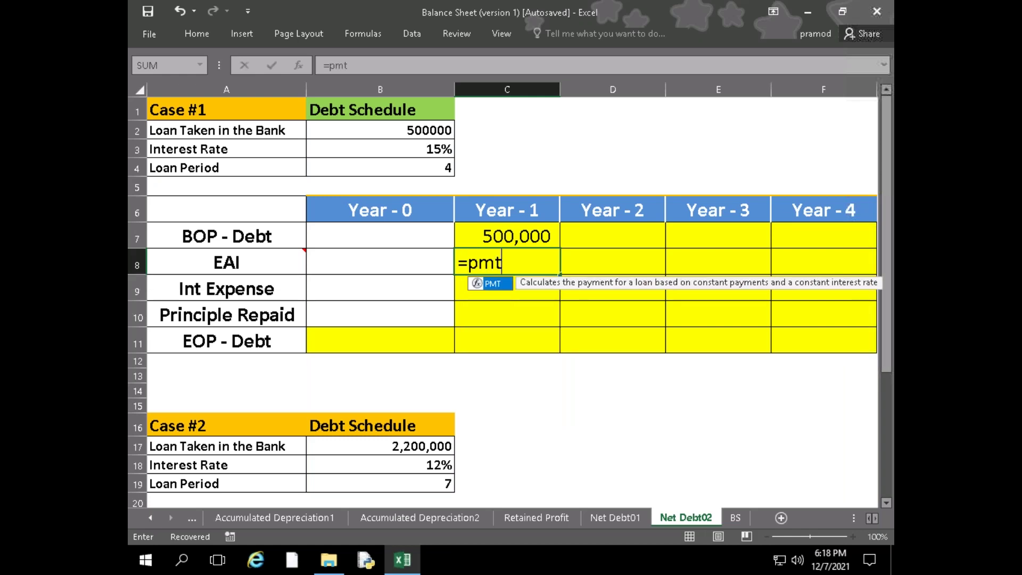
{"action": "key", "text": "Tab"}
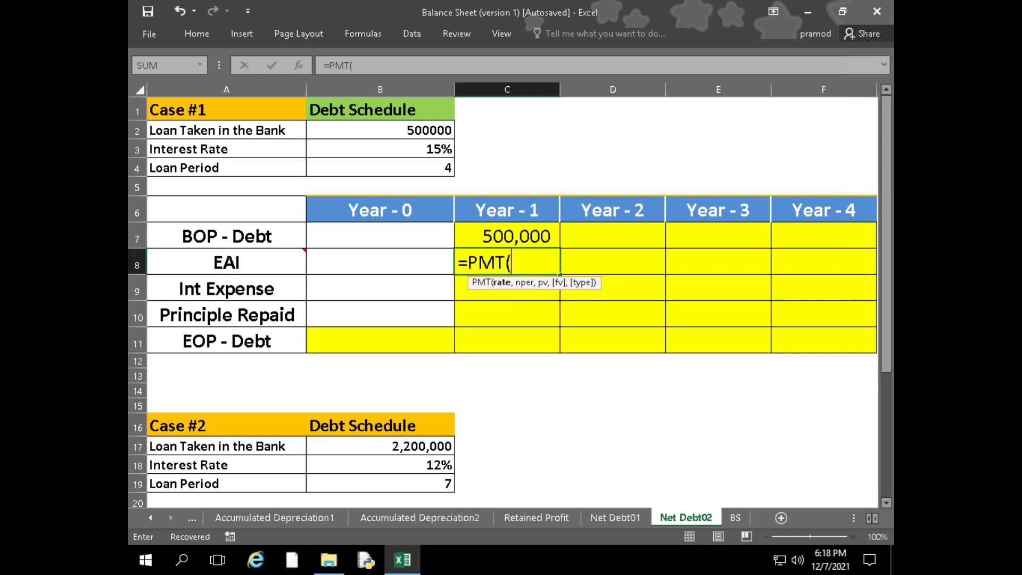
{"action": "left_click", "coordinate": [410, 149]}
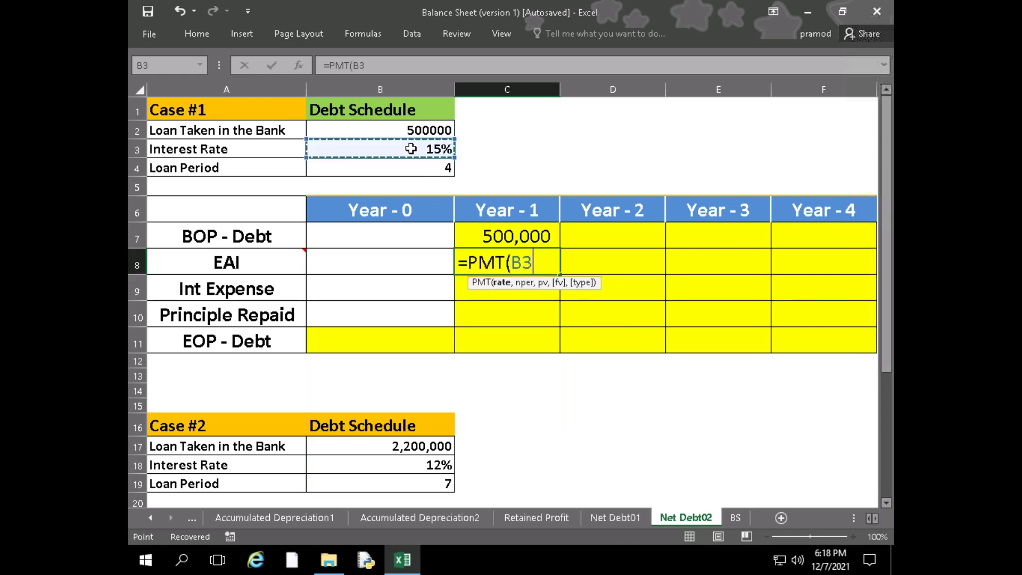
{"action": "type", "text": ","}
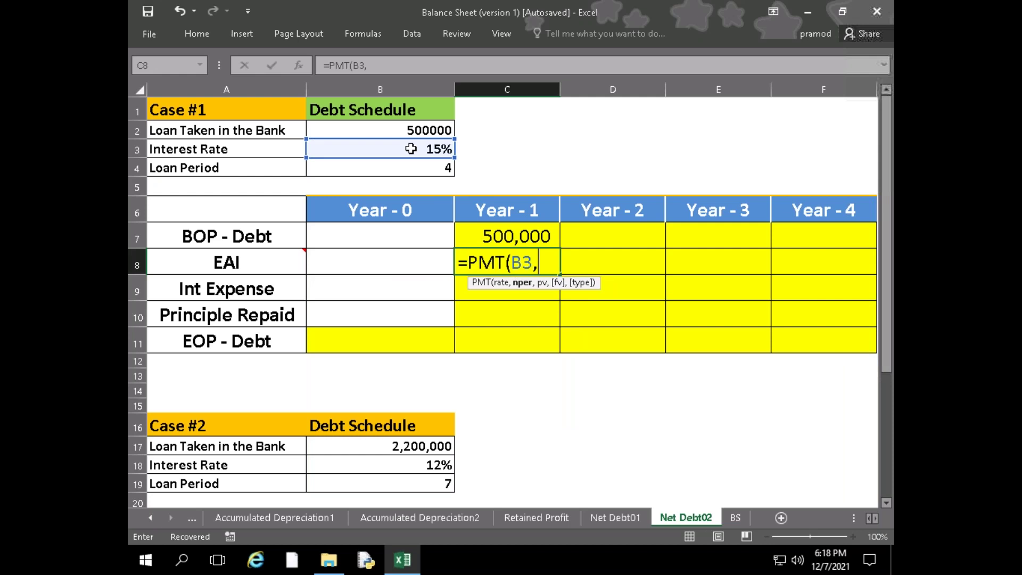
{"action": "left_click", "coordinate": [411, 164]}
{"action": "type", "text": ","}
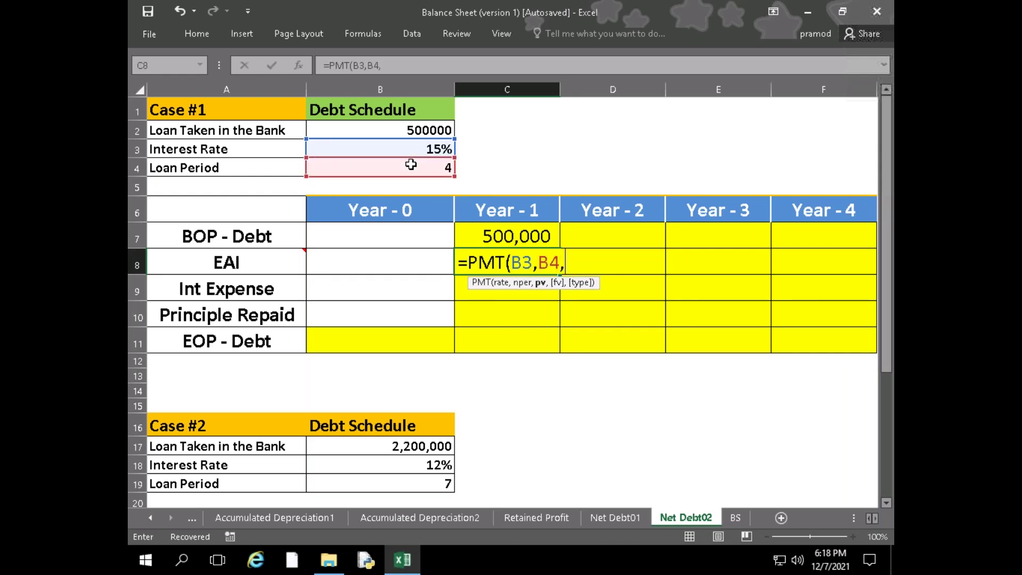
{"action": "left_click", "coordinate": [432, 132]}
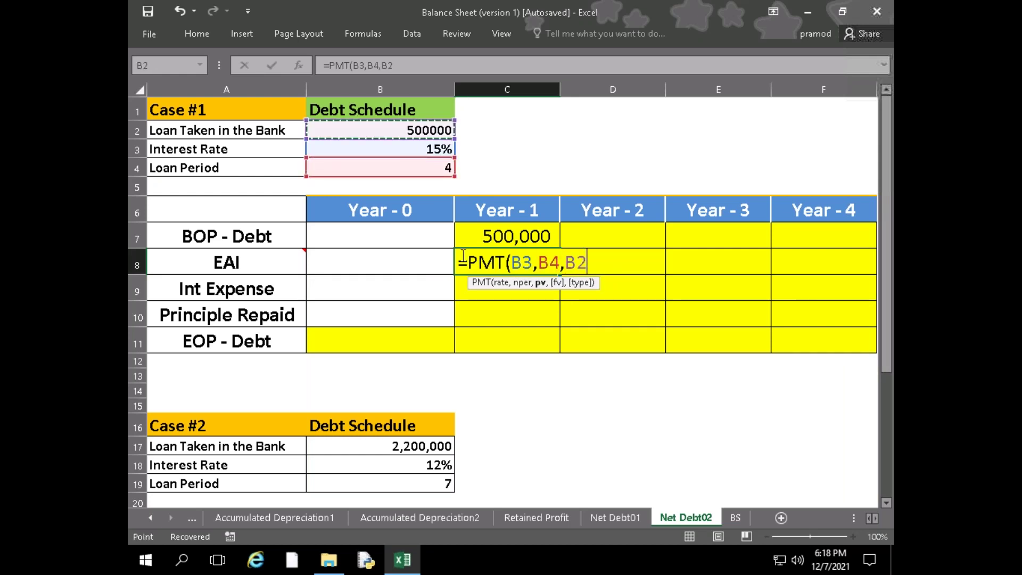
Change the present value argument to -B2 and confirm, giving an EAI of 175,133
{"action": "key", "text": "Left"}
{"action": "key", "text": "Up"}
{"action": "key", "text": "Right"}
{"action": "key", "text": "Down"}
{"action": "left_click", "coordinate": [565, 262]}
{"action": "type", "text": "-B2)"}
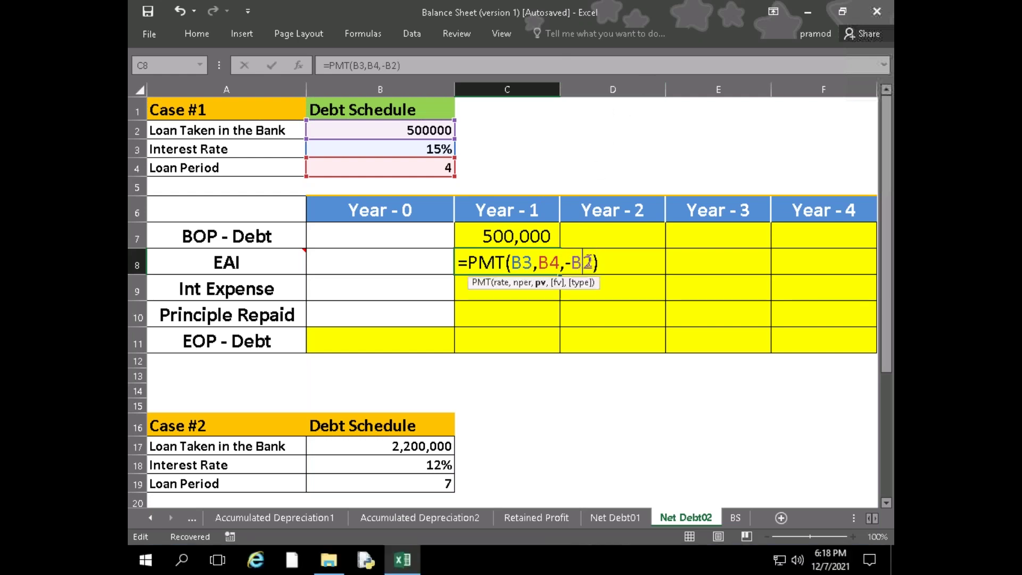
{"action": "key", "text": "Return"}
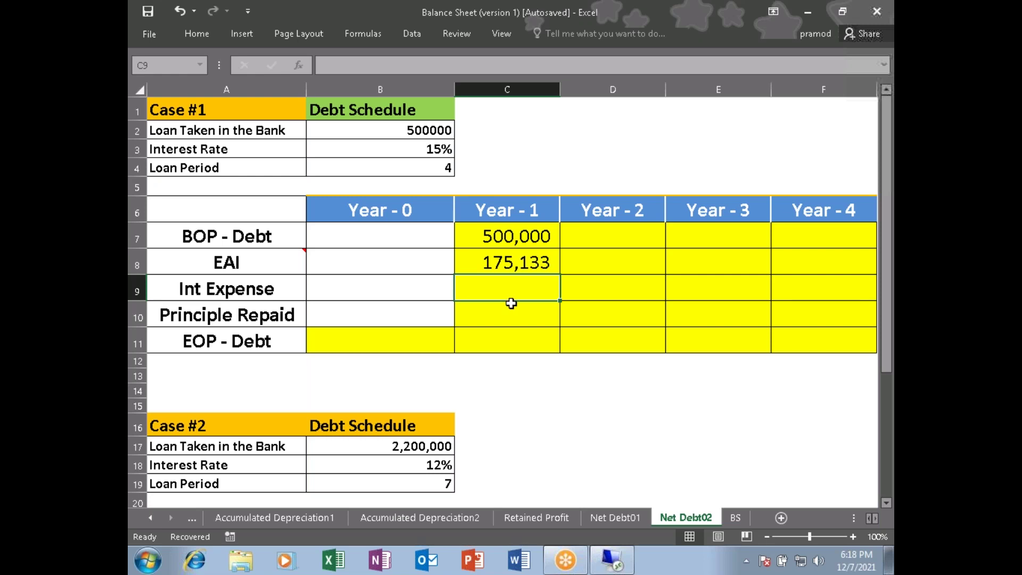
Enter the Year - 1 interest expense as =C7*15%, giving 75,000
{"action": "type", "text": "="}
{"action": "key", "text": "Up"}
{"action": "key", "text": "Up"}
{"action": "type", "text": "*"}
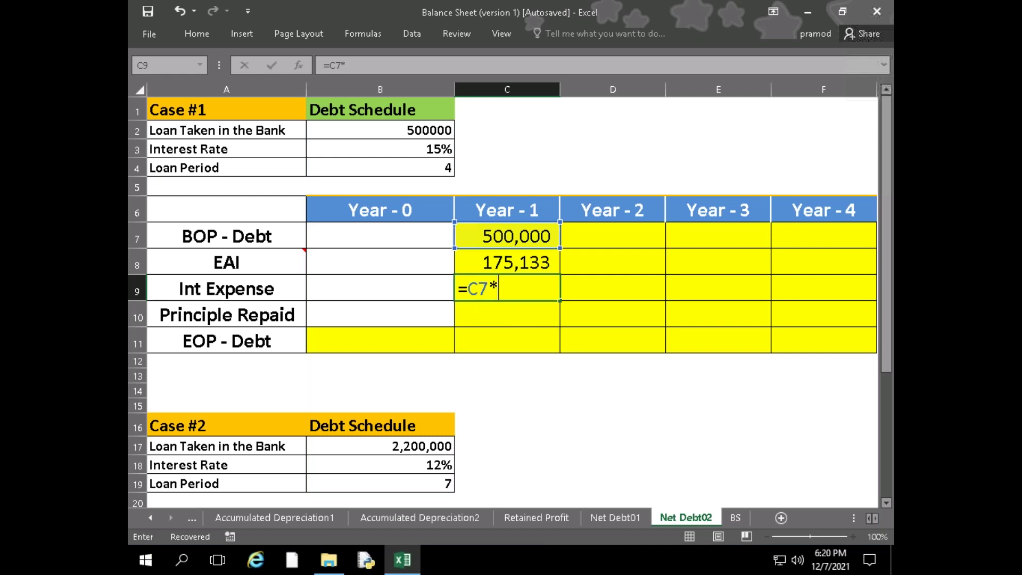
{"action": "type", "text": "15%"}
{"action": "key", "text": "Return"}
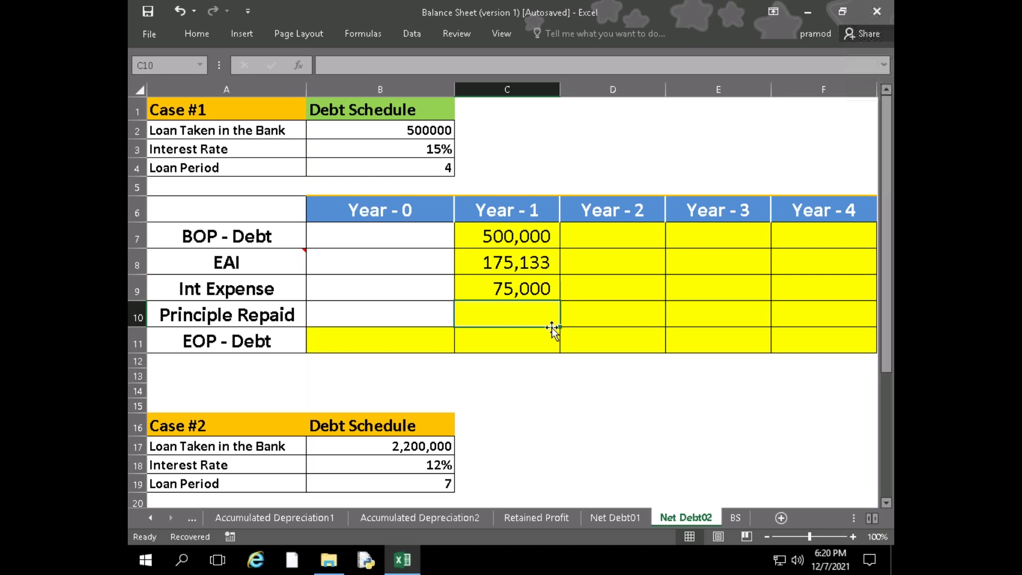
Enter the Year - 1 principal repaid as =C8-C9, giving 100,133
{"action": "type", "text": "="}
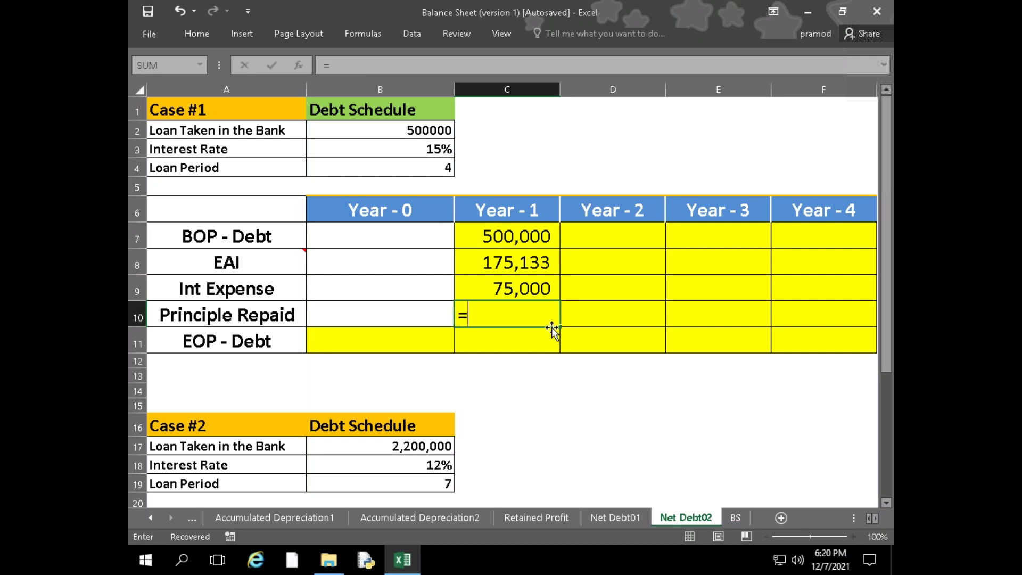
{"action": "key", "text": "Up"}
{"action": "key", "text": "Up"}
{"action": "type", "text": "-"}
{"action": "key", "text": "Up"}
{"action": "key", "text": "Return"}
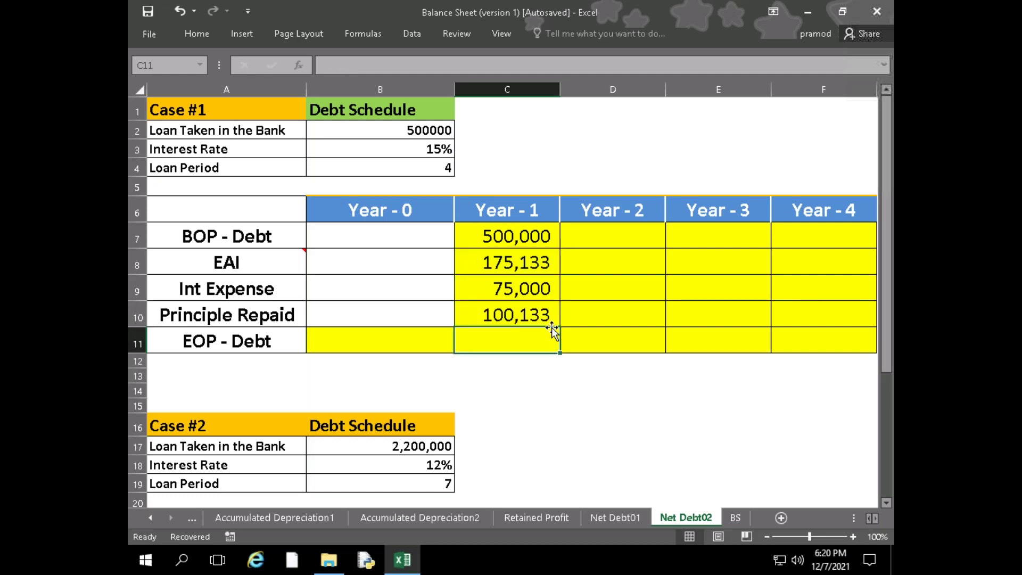
Enter the Year - 1 closing debt as =C7-C10, giving 399,867
{"action": "type", "text": "="}
{"action": "key", "text": "Up"}
{"action": "key", "text": "Up"}
{"action": "key", "text": "Up"}
{"action": "key", "text": "Up"}
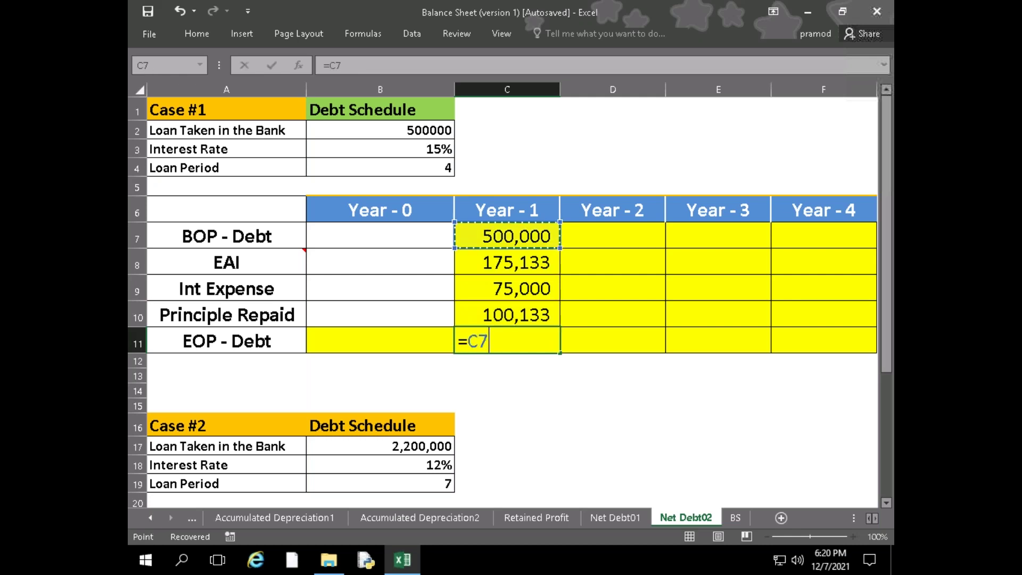
{"action": "type", "text": "-"}
{"action": "key", "text": "Up"}
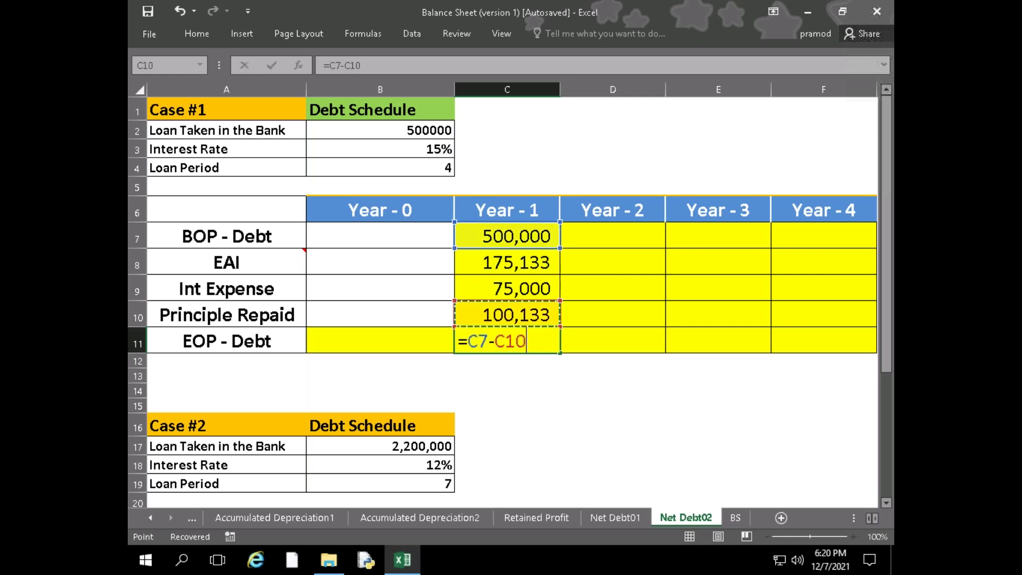
{"action": "key", "text": "Return"}
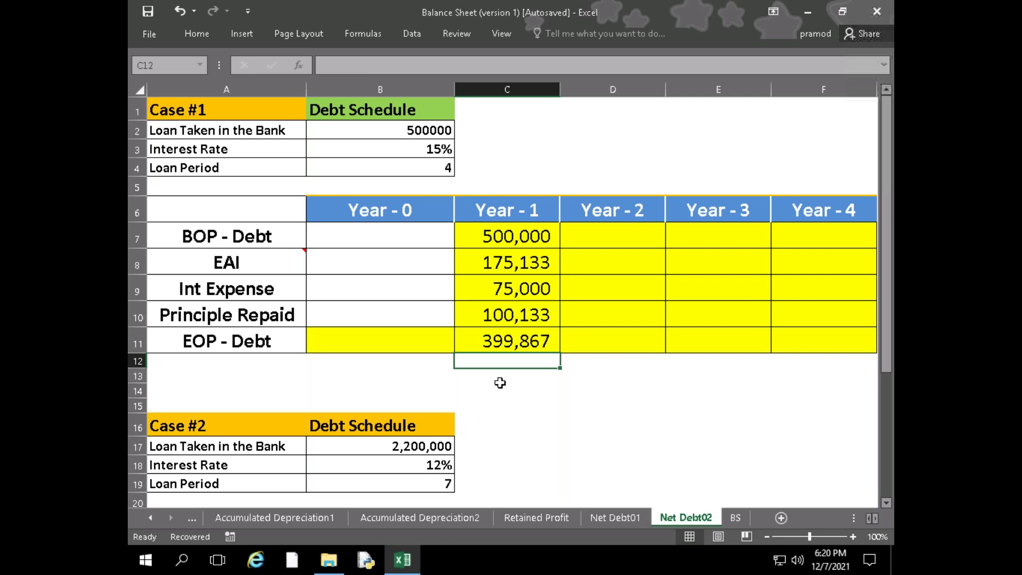
Enter 500000 as the Year - 0 EOP - Debt in B11
{"action": "left_click", "coordinate": [405, 347]}
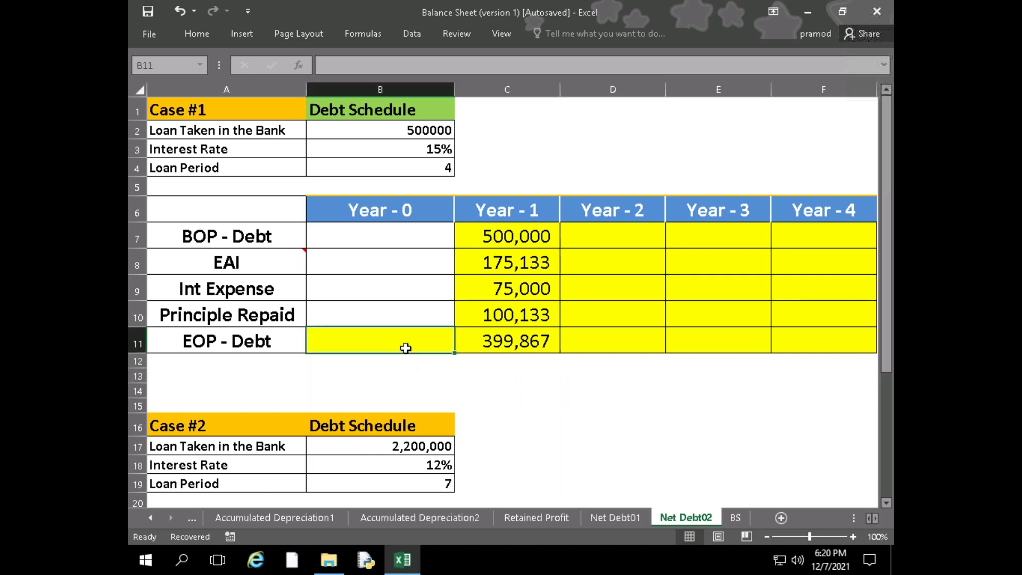
{"action": "type", "text": "500000"}
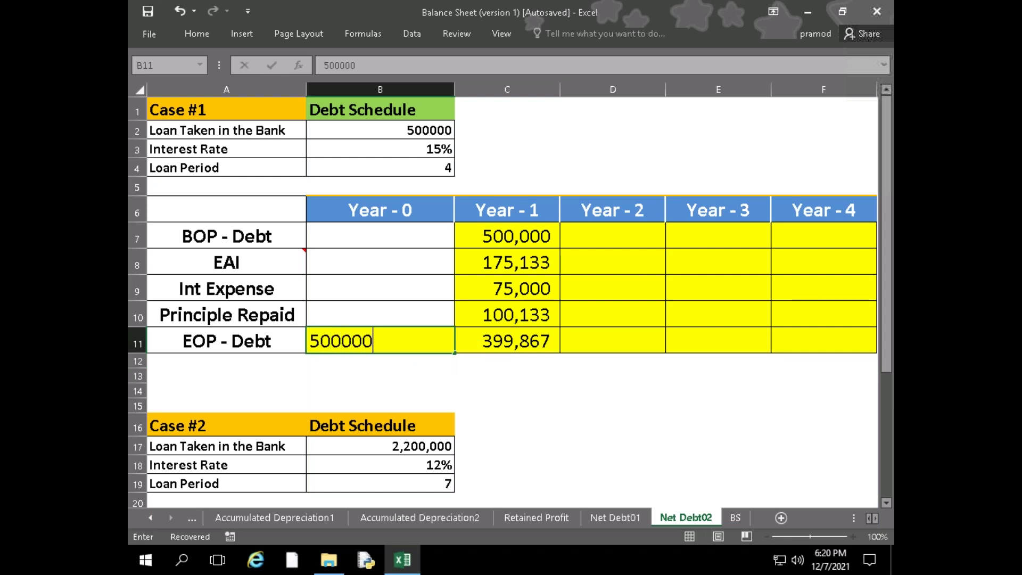
{"action": "key", "text": "Return"}
Link the Year - 2 opening debt in D7 to the Year - 1 closing debt in C11
{"action": "left_click", "coordinate": [523, 342]}
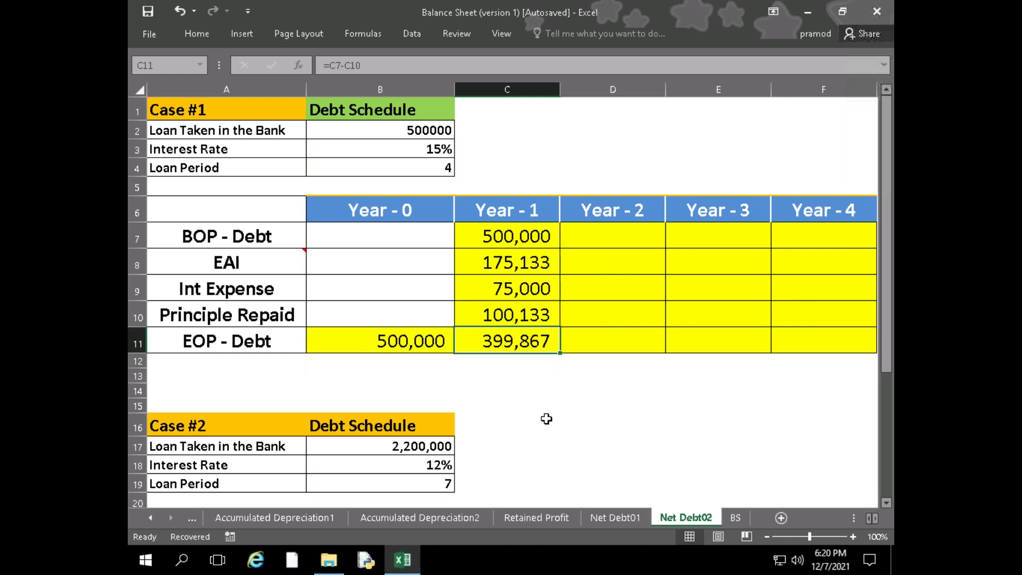
{"action": "left_click", "coordinate": [579, 240]}
{"action": "type", "text": "="}
{"action": "left_click", "coordinate": [512, 341]}
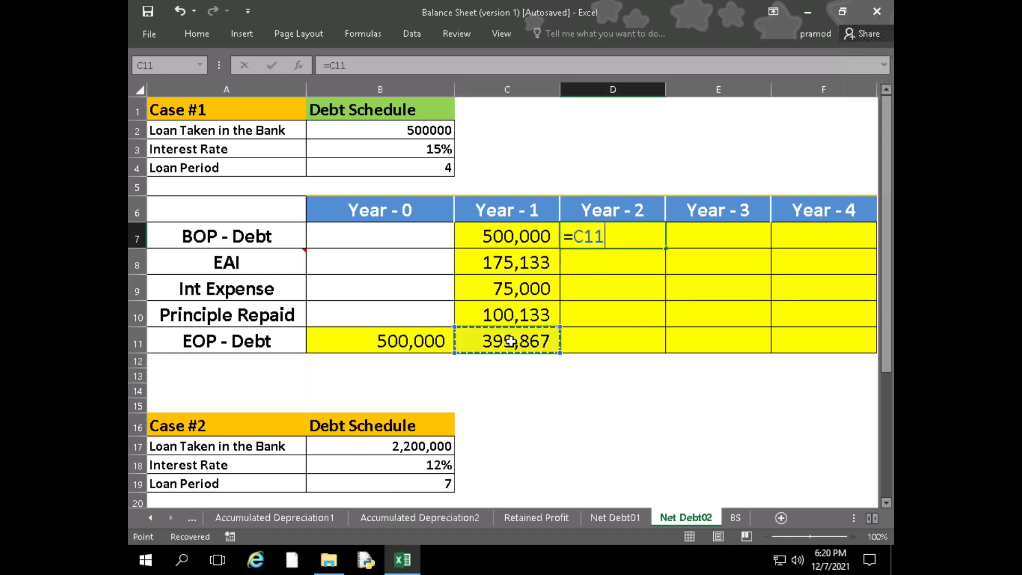
{"action": "key", "text": "Return"}
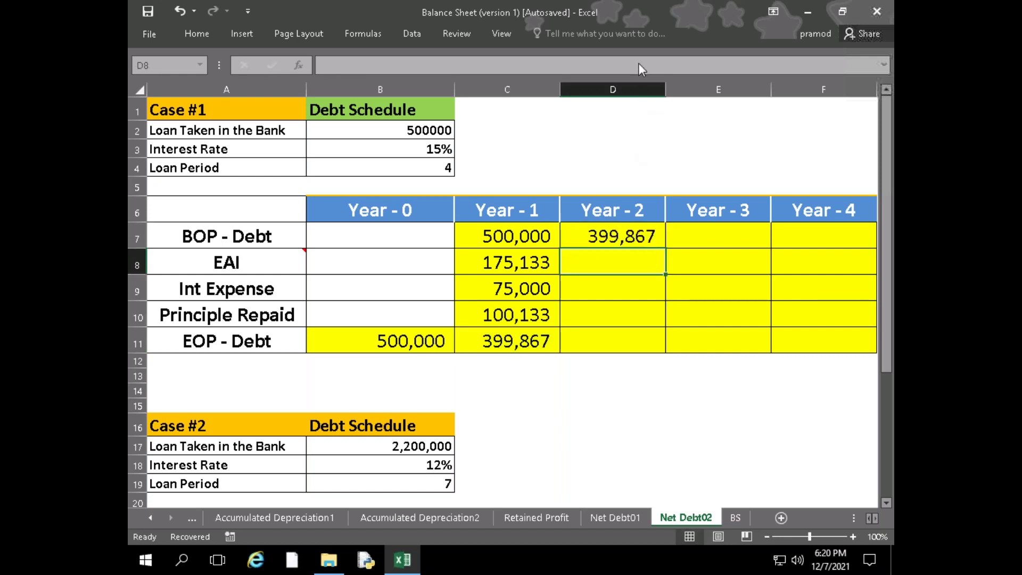
Copy the Year - 1 EAI, interest and principal formulas into Year - 2
{"action": "left_click", "coordinate": [627, 237]}
{"action": "left_click_drag", "start_coordinate": [509, 260], "coordinate": [529, 343]}
{"action": "left_click_drag", "start_coordinate": [548, 270], "coordinate": [612, 324]}
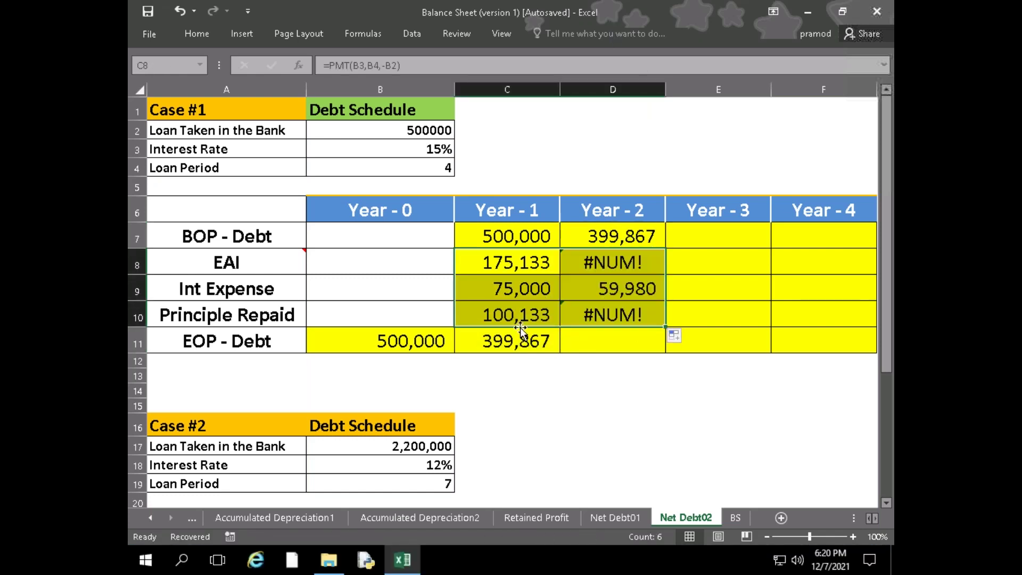
{"action": "double_click", "coordinate": [628, 264]}
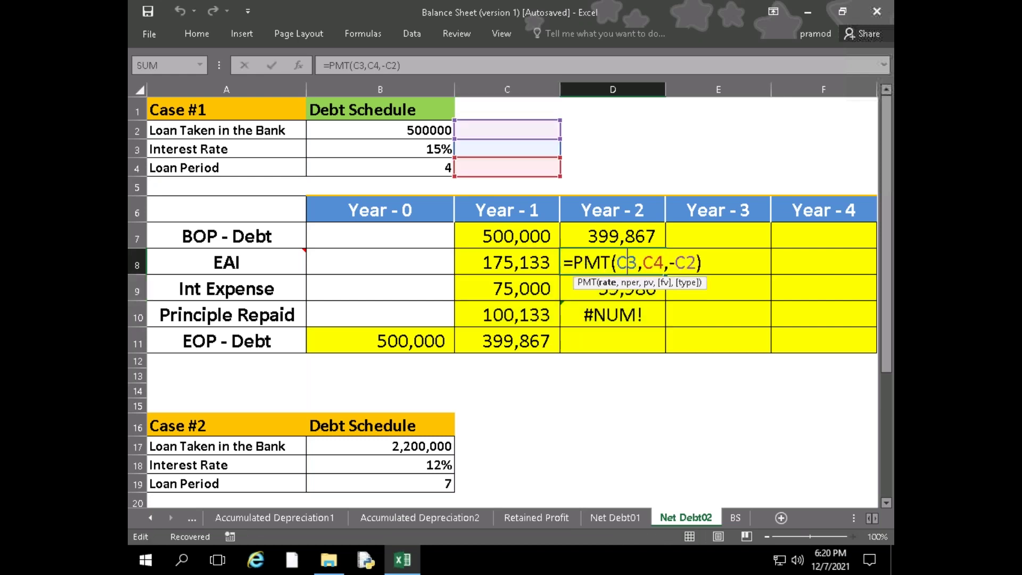
Make the rate, period and loan amount references in the C8 PMT formula absolute
{"action": "left_click", "coordinate": [497, 265]}
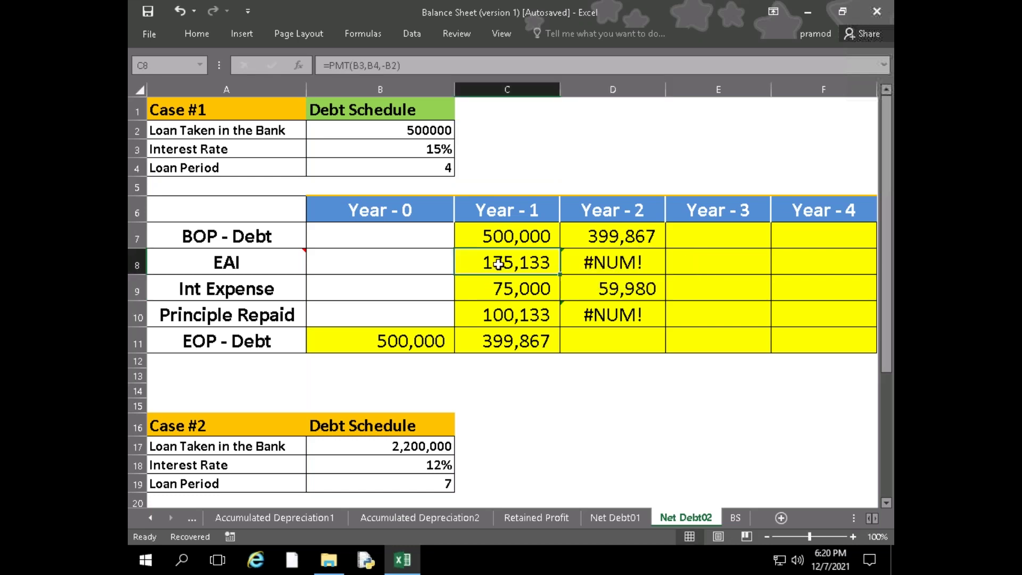
{"action": "double_click", "coordinate": [498, 264]}
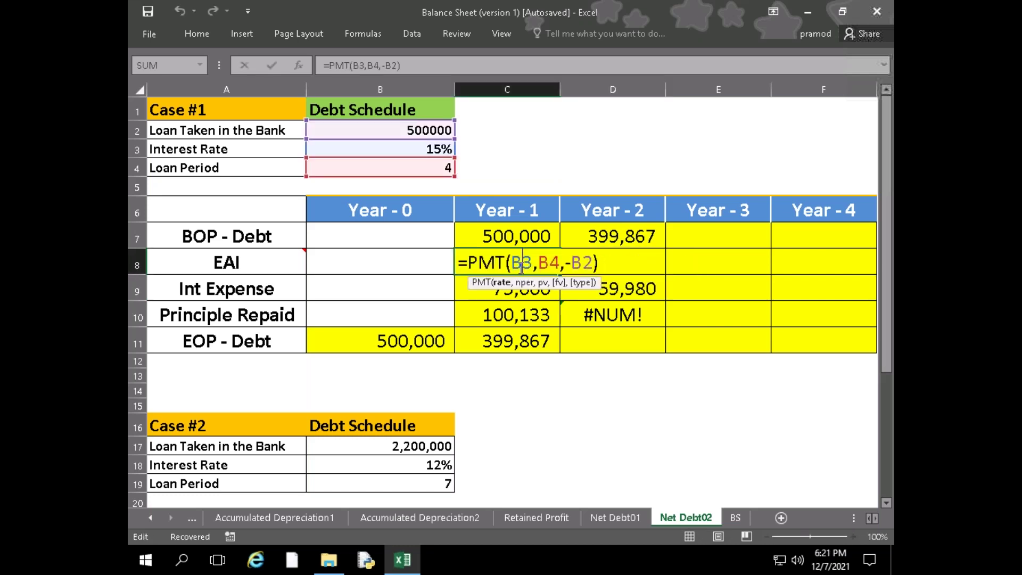
{"action": "key", "text": "F4"}
{"action": "left_click", "coordinate": [568, 264]}
{"action": "key", "text": "F4"}
{"action": "left_click", "coordinate": [622, 263]}
{"action": "key", "text": "F4"}
{"action": "key", "text": "ctrl+Return"}
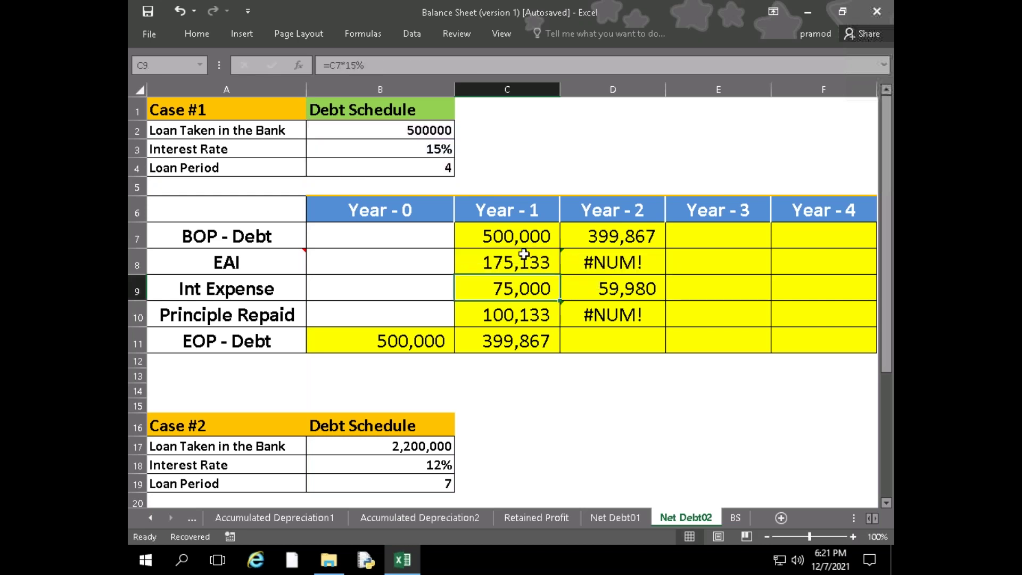
Fill the payment and ending debt formulas into Year 2, then extend the schedule through Year 4
{"action": "left_click_drag", "start_coordinate": [561, 274], "coordinate": [619, 275]}
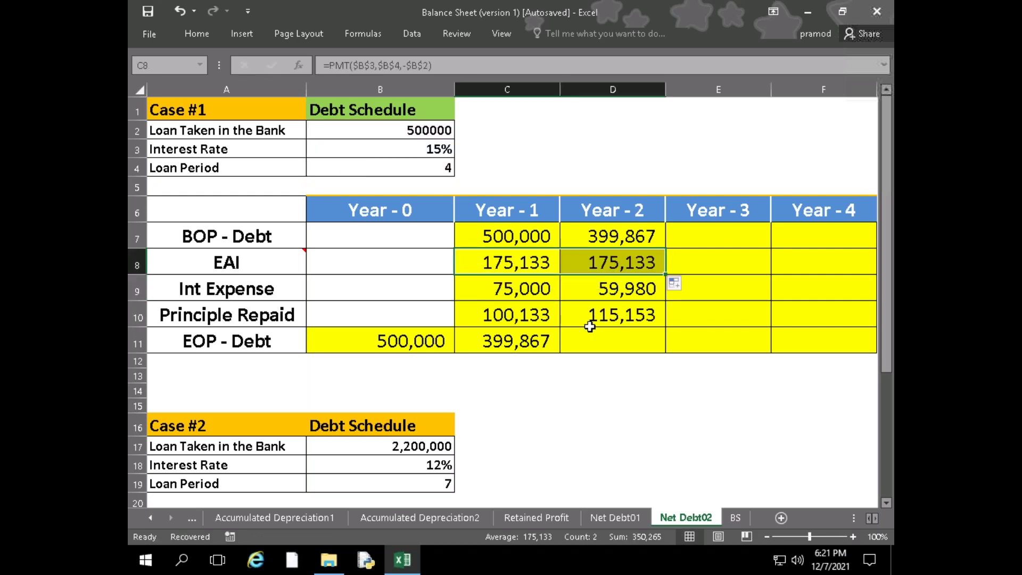
{"action": "left_click", "coordinate": [502, 346]}
{"action": "left_click_drag", "start_coordinate": [560, 353], "coordinate": [618, 352]}
{"action": "left_click_drag", "start_coordinate": [618, 237], "coordinate": [865, 337]}
{"action": "left_click", "coordinate": [835, 377]}
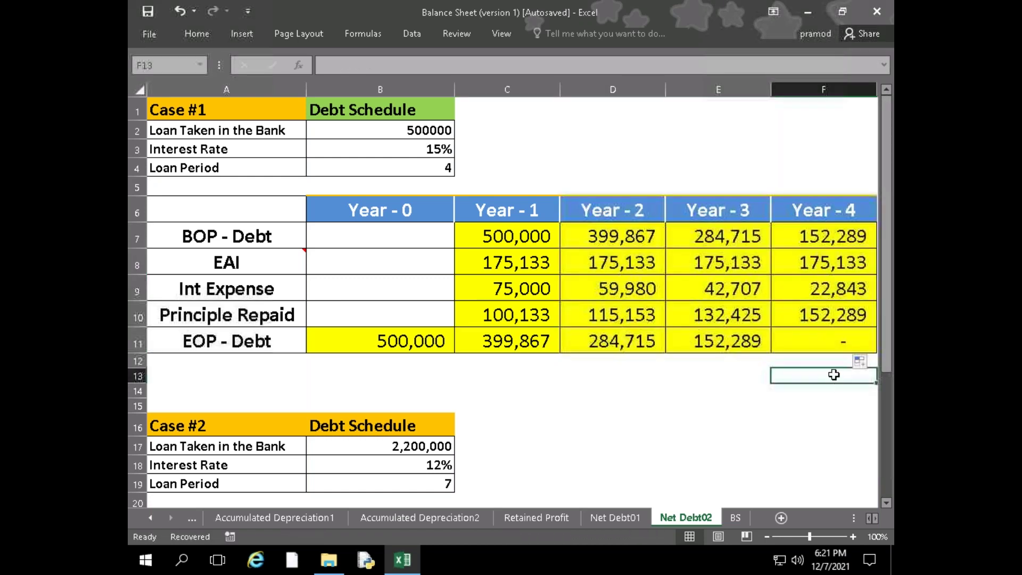
{"action": "left_click", "coordinate": [830, 344]}
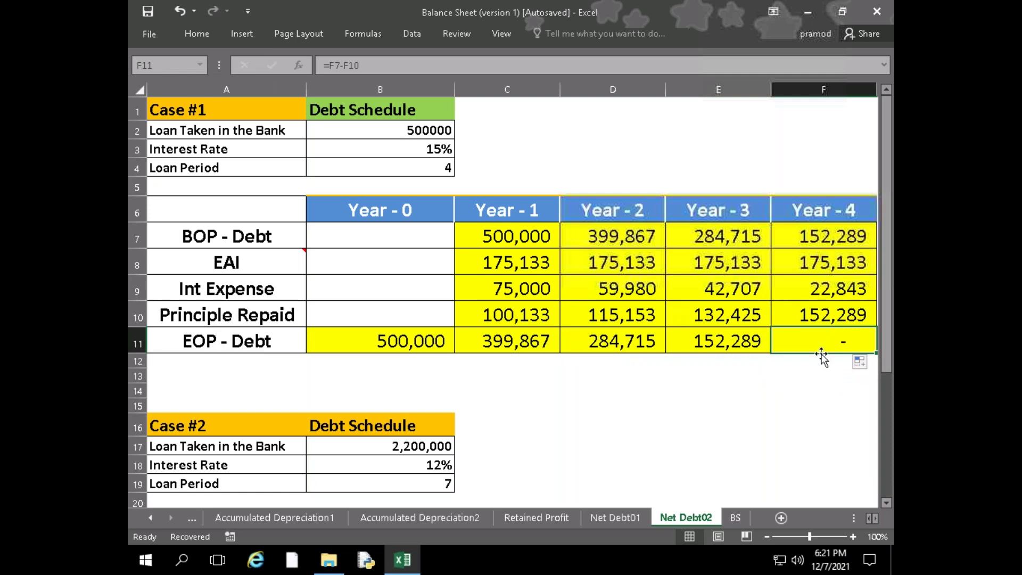
Recheck the Year 1 payment, interest, principal and ending debt formulas in C8 to C11
{"action": "left_click", "coordinate": [499, 254]}
{"action": "double_click", "coordinate": [495, 262]}
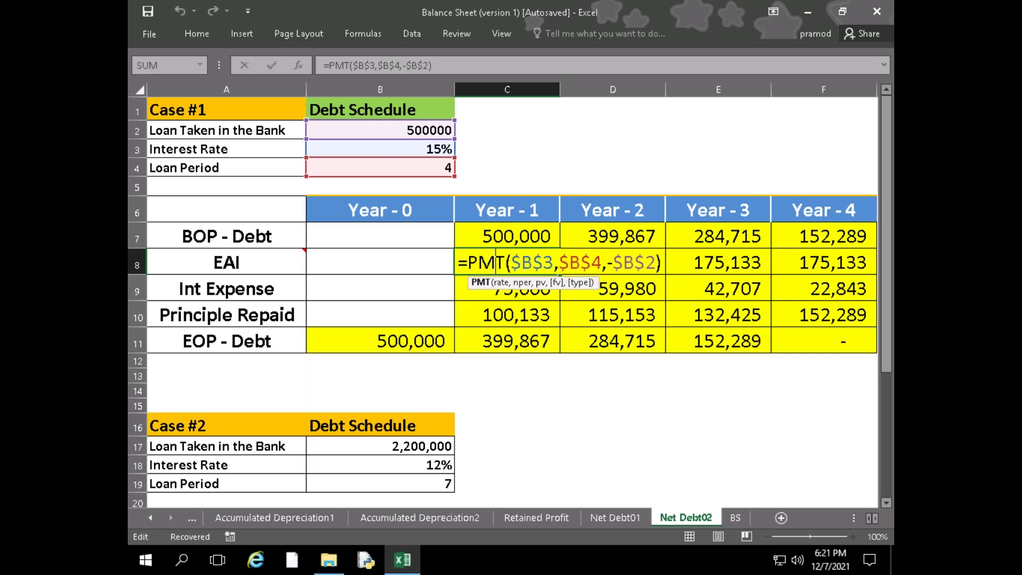
{"action": "key", "text": "Return"}
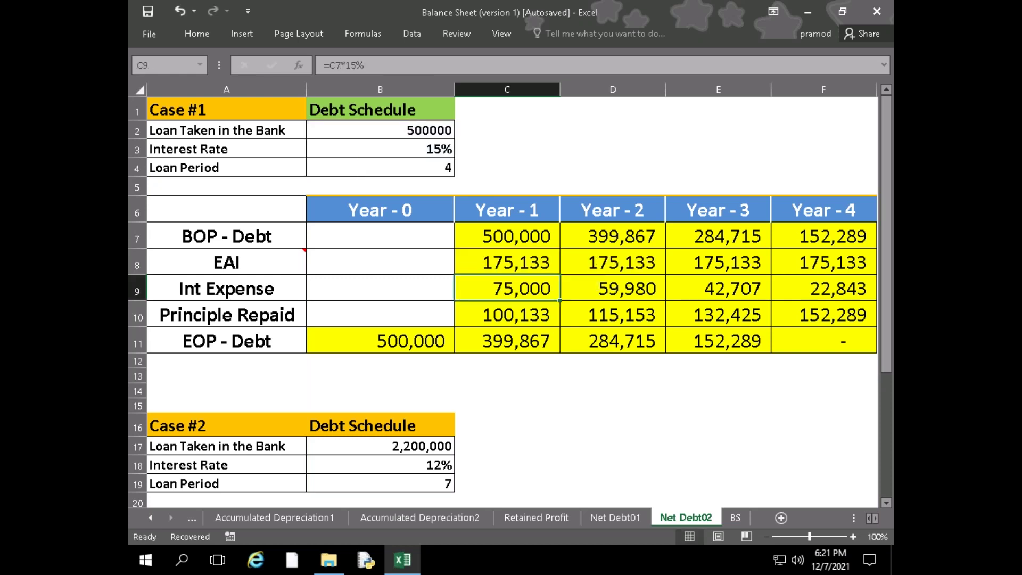
{"action": "double_click", "coordinate": [531, 292]}
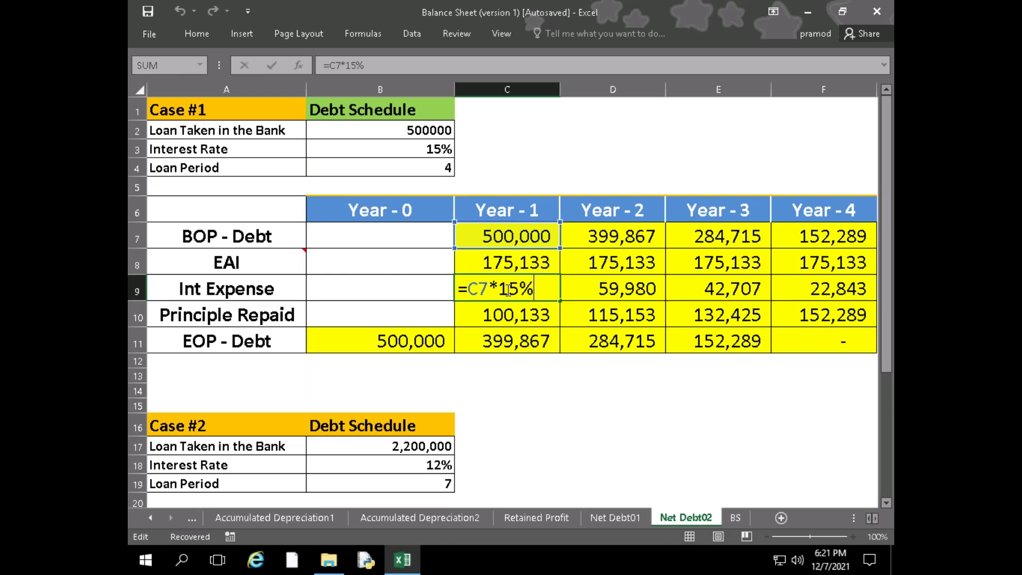
{"action": "key", "text": "Return"}
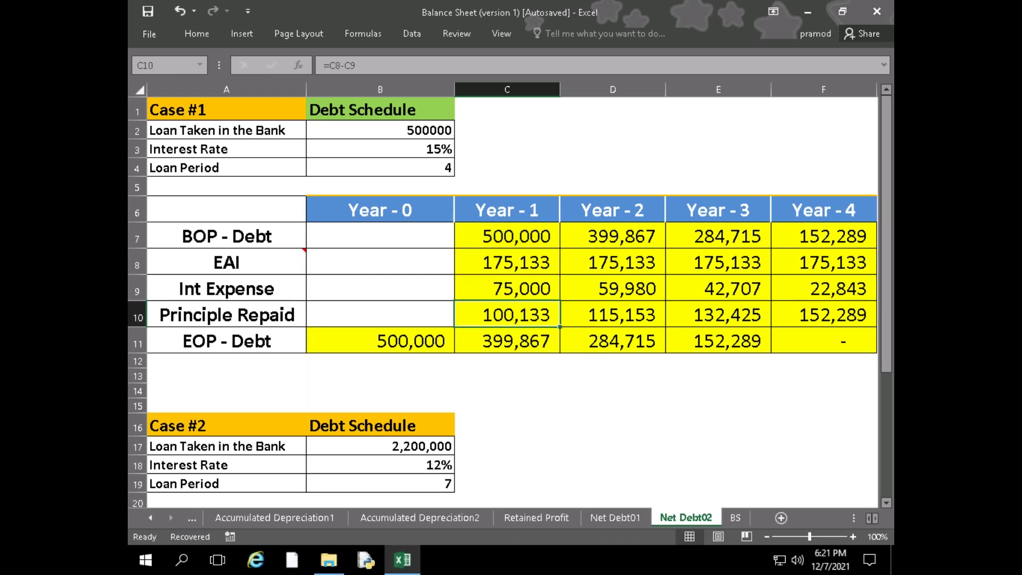
{"action": "double_click", "coordinate": [513, 315]}
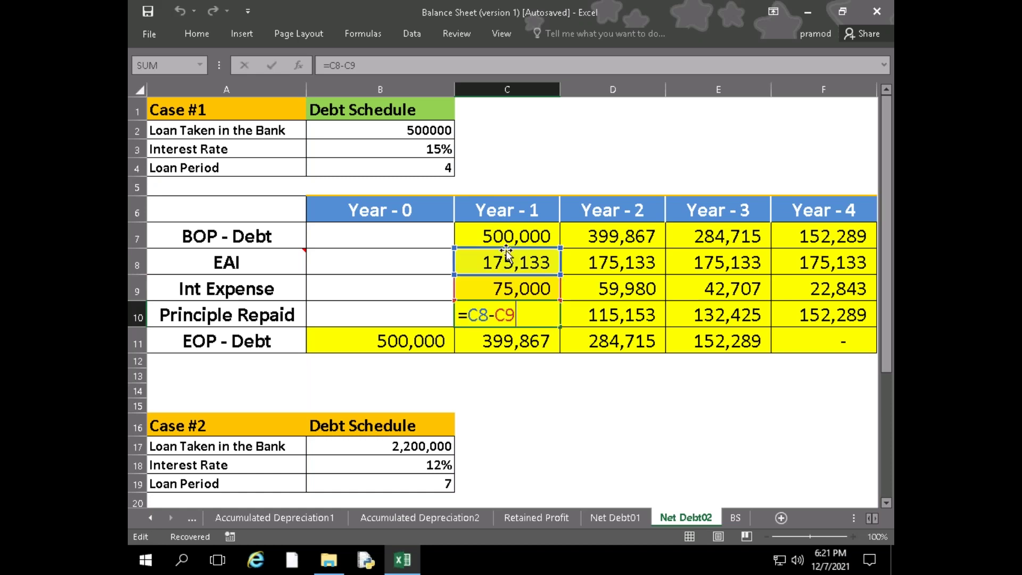
{"action": "key", "text": "Return"}
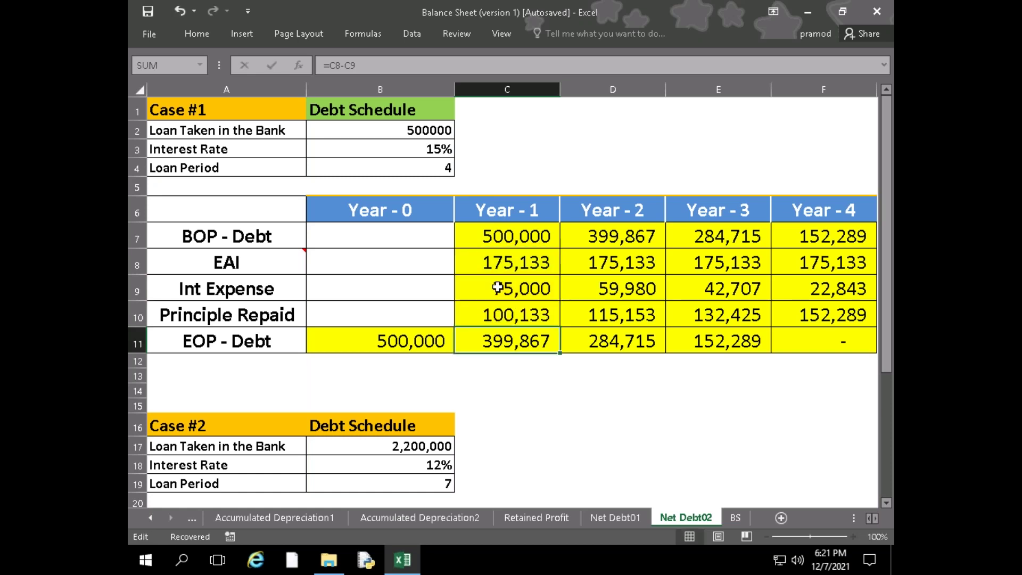
{"action": "double_click", "coordinate": [506, 344]}
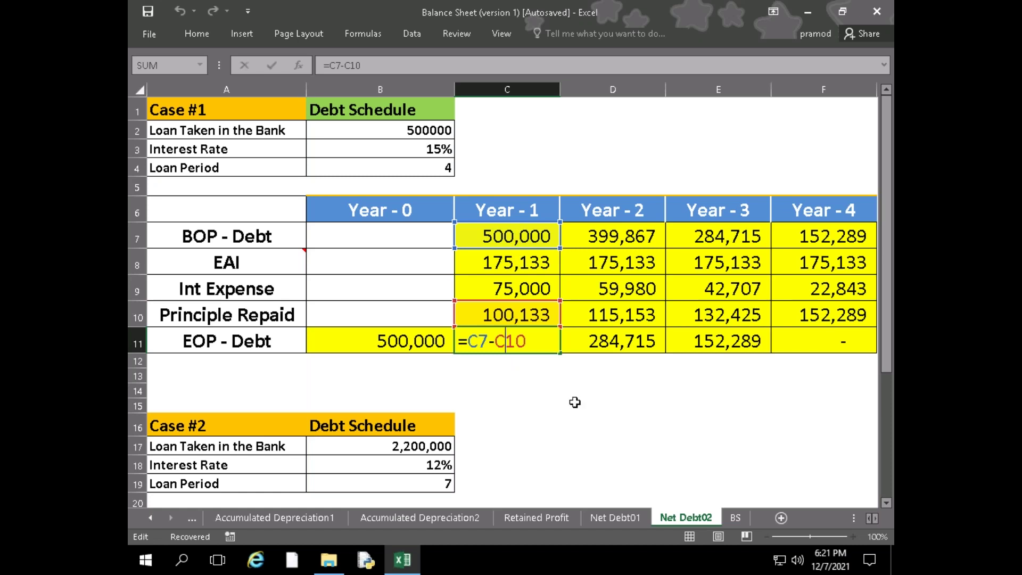
{"action": "key", "text": "Return"}
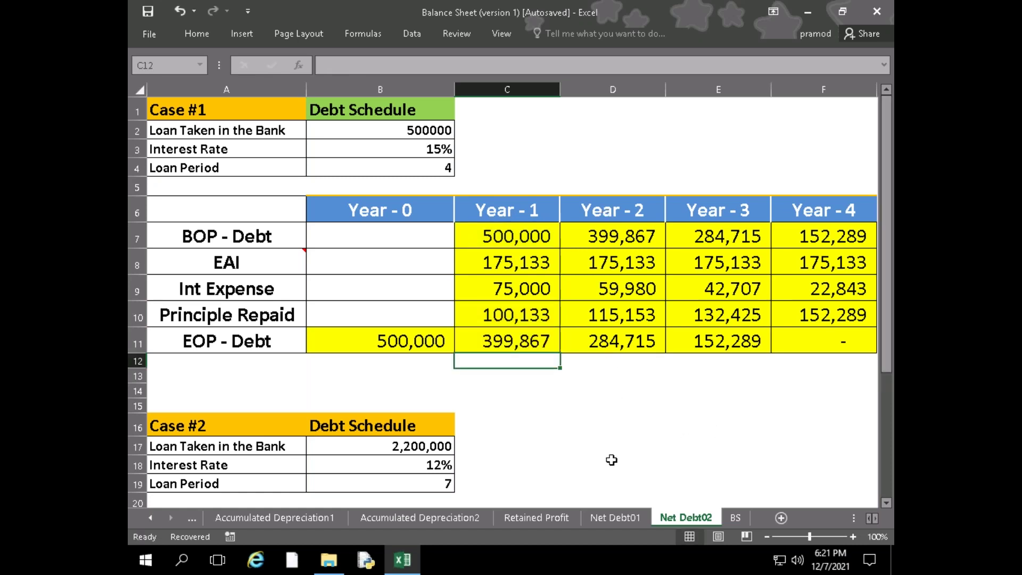
Attempt to save the workbook, cancel, and switch to the BS sheet
{"action": "key", "text": "ctrl+s"}
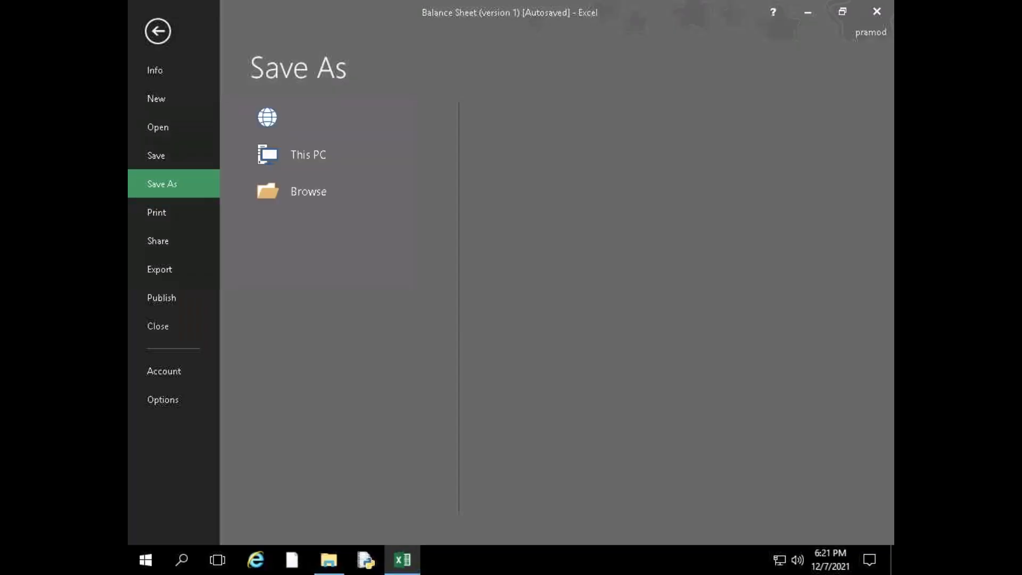
{"action": "key", "text": "Escape"}
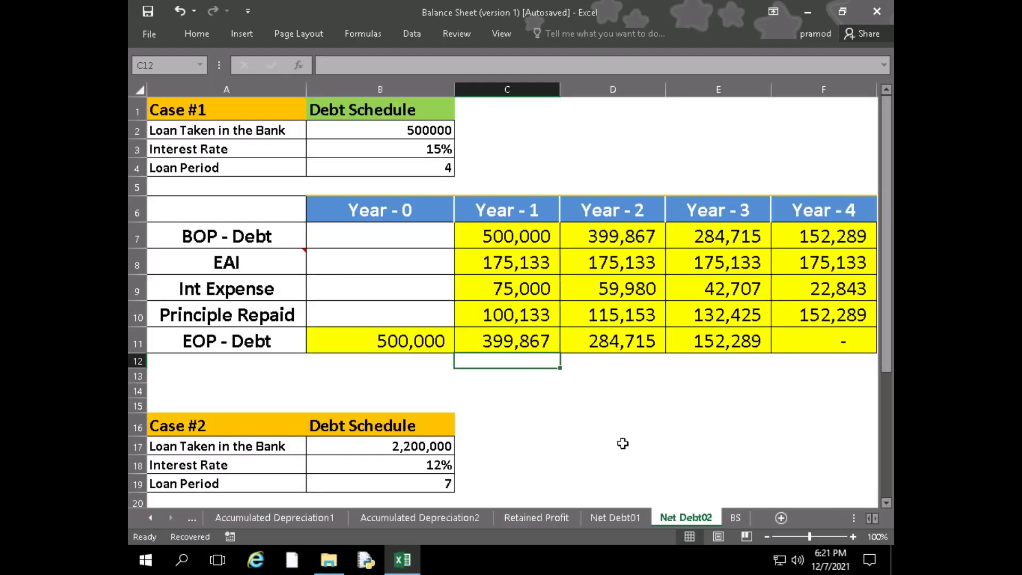
{"action": "scroll", "coordinate": [612, 446], "scroll_direction": "down", "scroll_amount": 4}
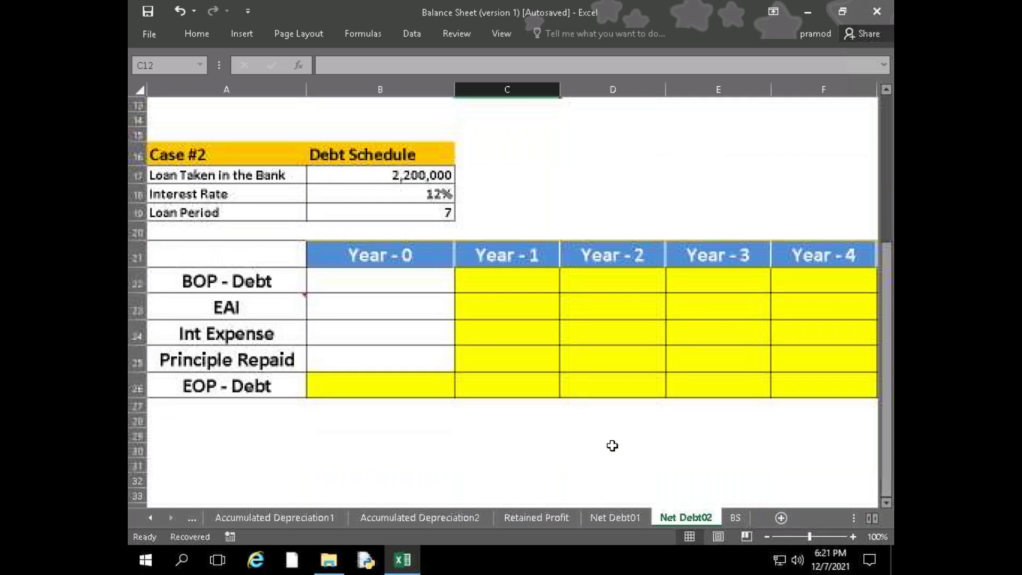
{"action": "scroll", "coordinate": [612, 445], "scroll_direction": "up", "scroll_amount": 4}
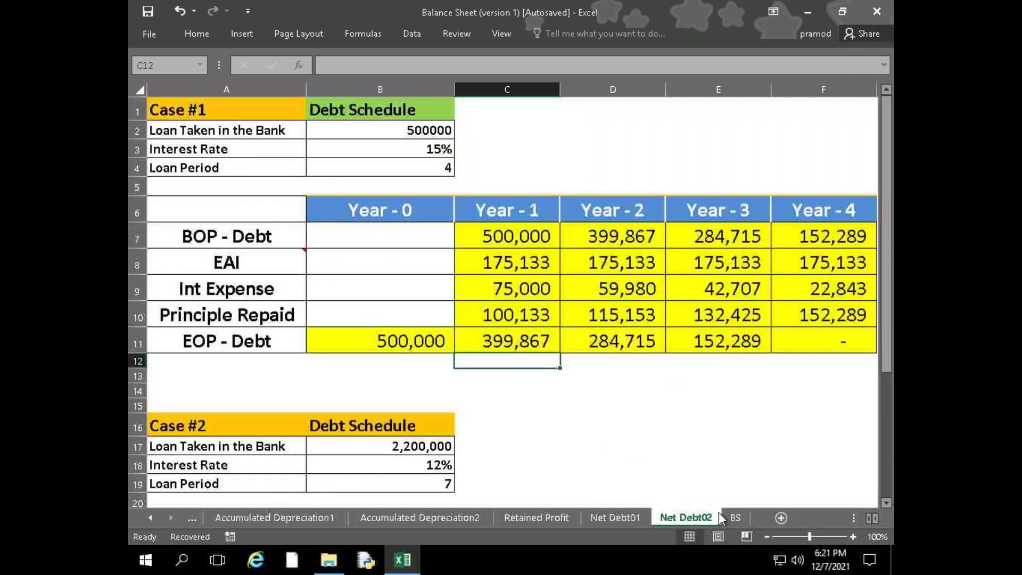
{"action": "left_click", "coordinate": [732, 516]}
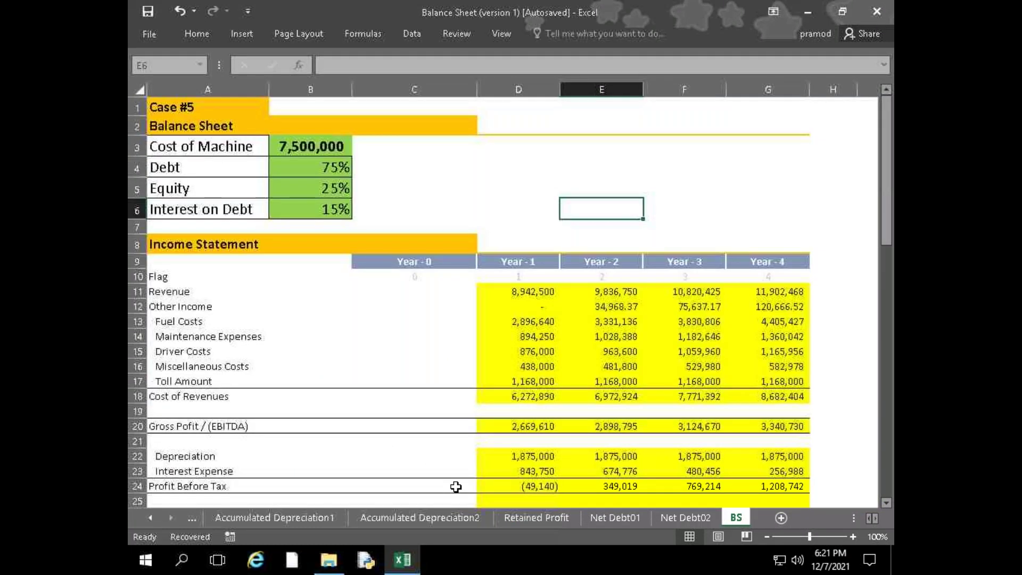
Scroll through the BS sheet's income statement, balance sheet and debt schedule template
{"action": "scroll", "coordinate": [456, 487], "scroll_direction": "down", "scroll_amount": 8}
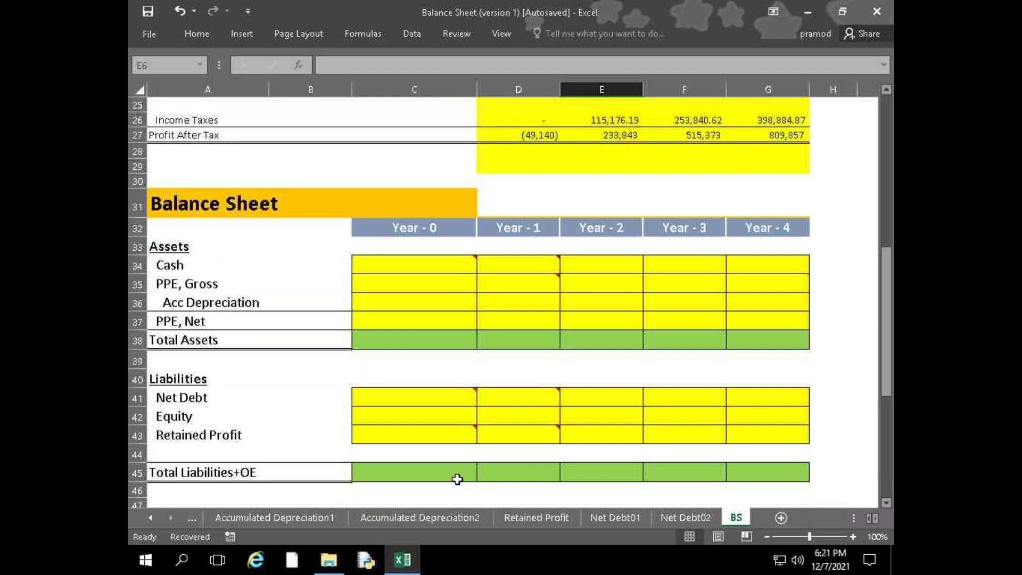
{"action": "scroll", "coordinate": [457, 480], "scroll_direction": "down", "scroll_amount": 5}
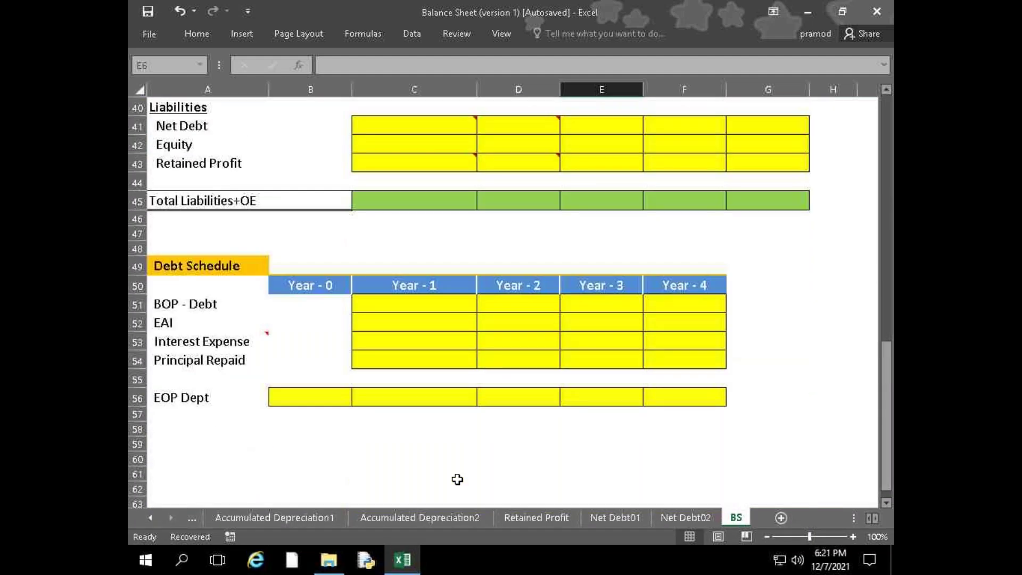
{"action": "scroll", "coordinate": [458, 480], "scroll_direction": "up", "scroll_amount": 13}
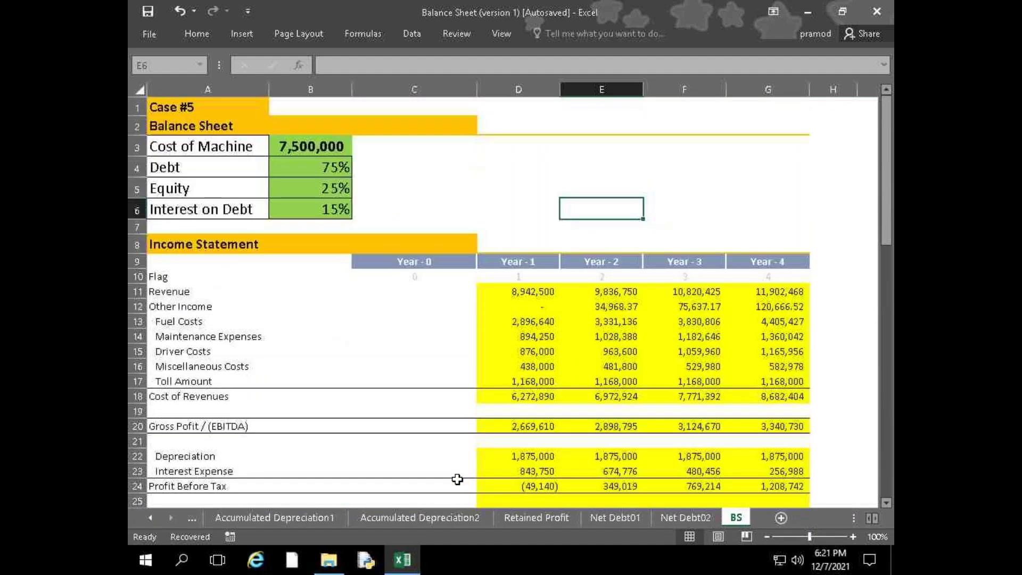
{"action": "scroll", "coordinate": [457, 479], "scroll_direction": "down", "scroll_amount": 3}
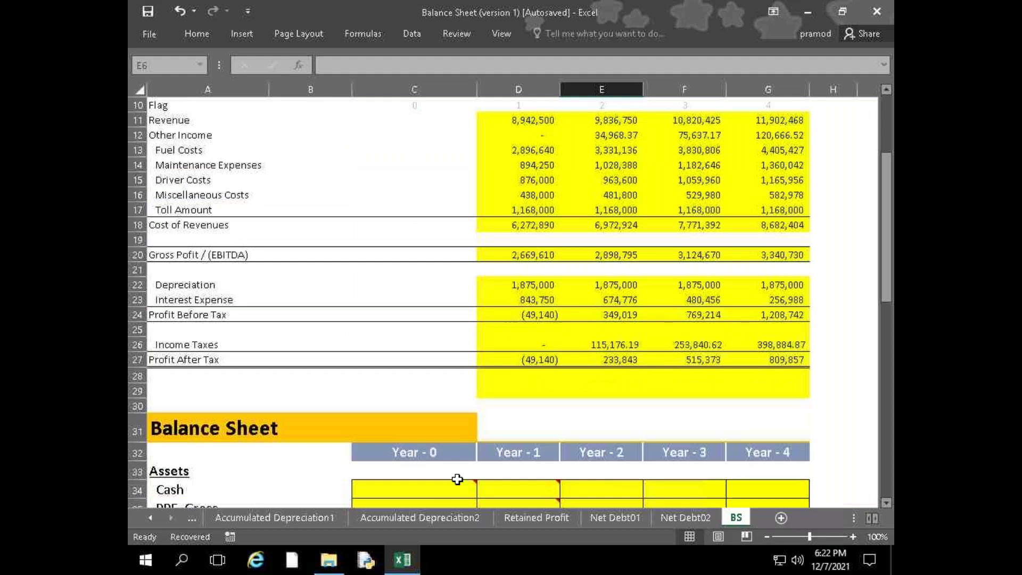
{"action": "scroll", "coordinate": [457, 480], "scroll_direction": "up", "scroll_amount": 3}
{"action": "scroll", "coordinate": [457, 480], "scroll_direction": "down", "scroll_amount": 8}
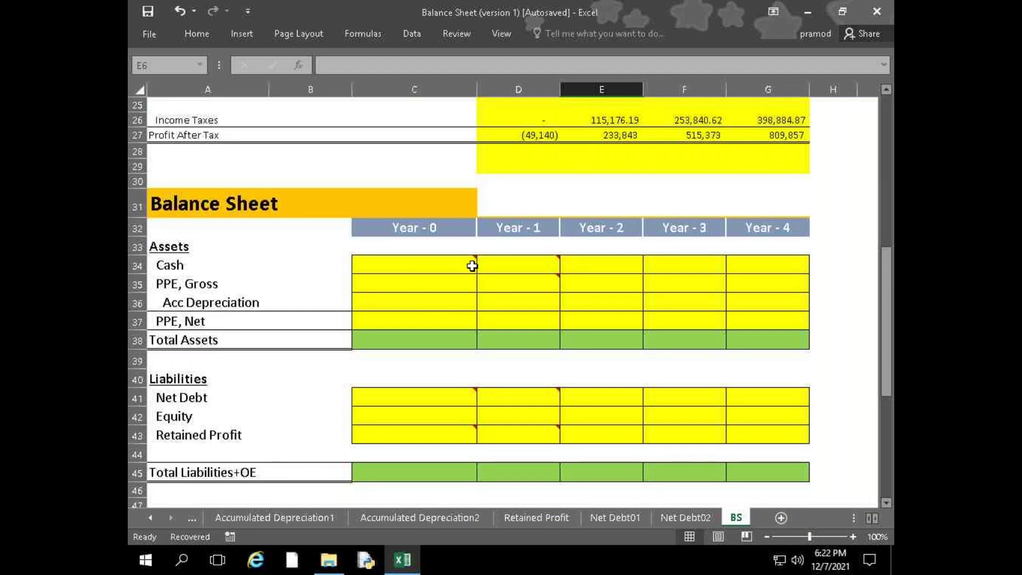
{"action": "scroll", "coordinate": [506, 293], "scroll_direction": "up", "scroll_amount": 5}
{"action": "scroll", "coordinate": [653, 404], "scroll_direction": "down", "scroll_amount": 4}
{"action": "scroll", "coordinate": [730, 464], "scroll_direction": "up", "scroll_amount": 5}
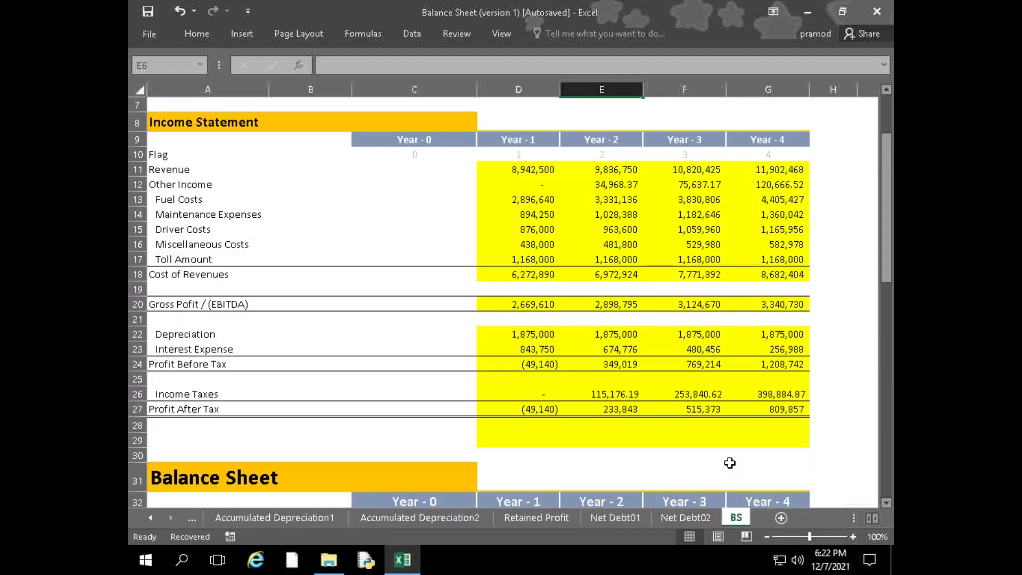
{"action": "scroll", "coordinate": [730, 462], "scroll_direction": "down", "scroll_amount": 8}
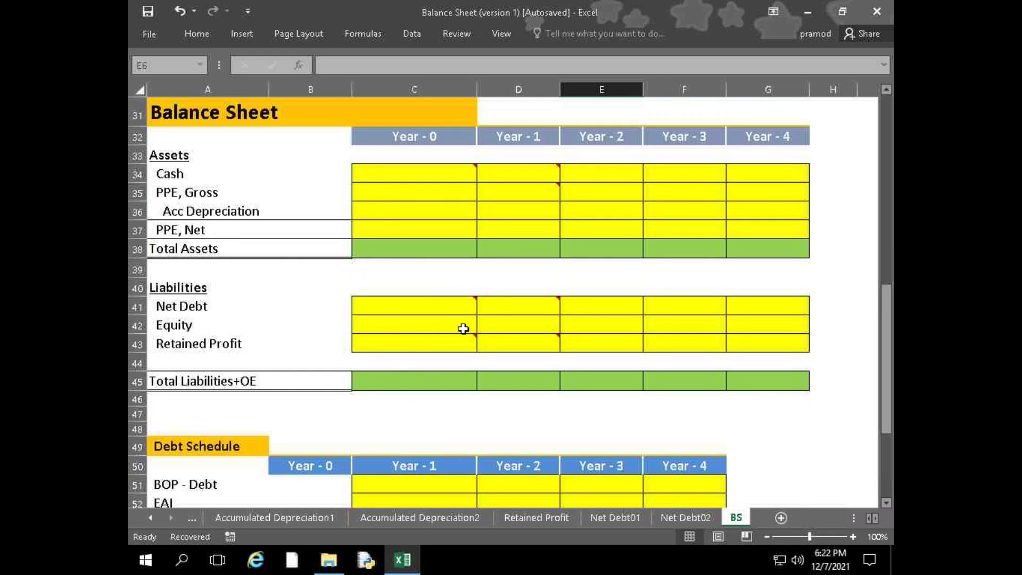
{"action": "scroll", "coordinate": [466, 340], "scroll_direction": "down", "scroll_amount": 3}
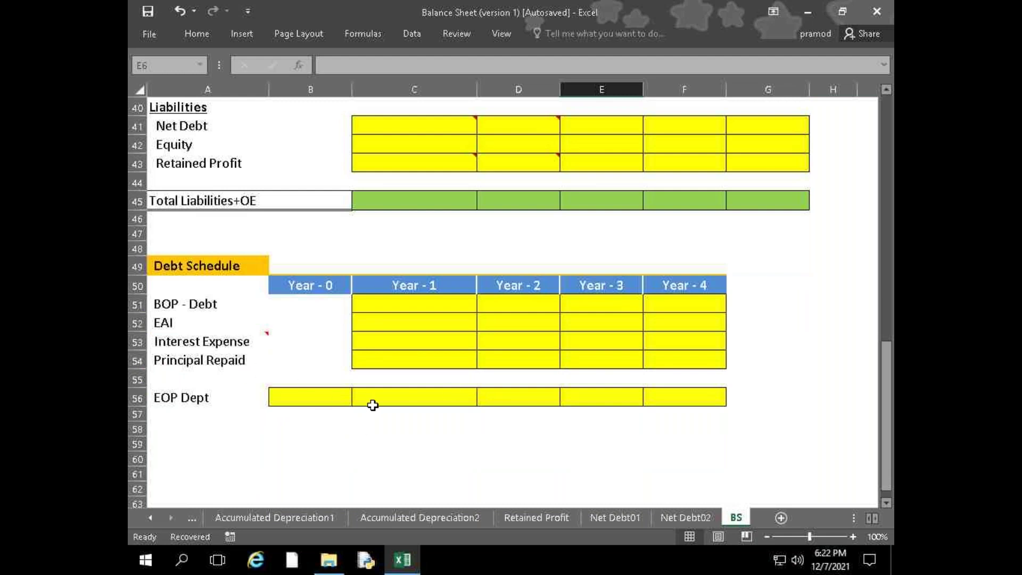
{"action": "scroll", "coordinate": [191, 398], "scroll_direction": "up", "scroll_amount": 13}
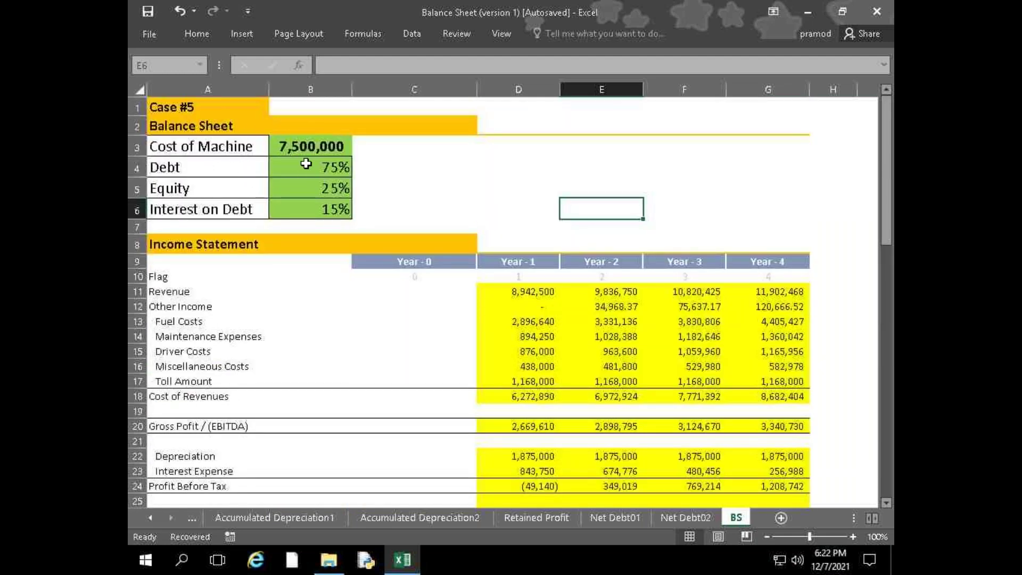
Select the blank cells C3:C5 beside the Case #5 inputs, then return to Net Debt02
{"action": "left_click_drag", "start_coordinate": [362, 147], "coordinate": [360, 204]}
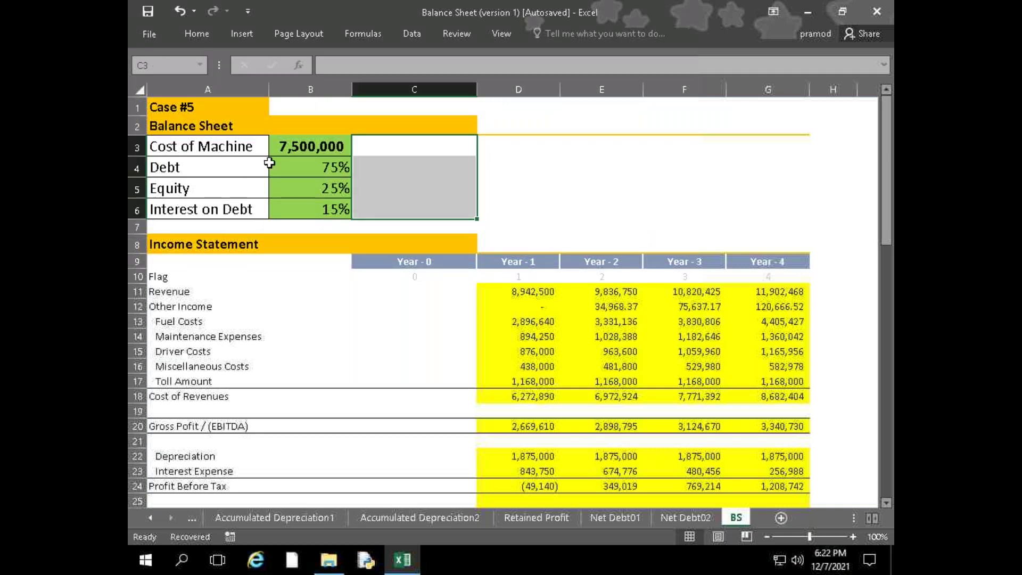
{"action": "scroll", "coordinate": [341, 319], "scroll_direction": "down", "scroll_amount": 5}
{"action": "scroll", "coordinate": [342, 319], "scroll_direction": "down", "scroll_amount": 8}
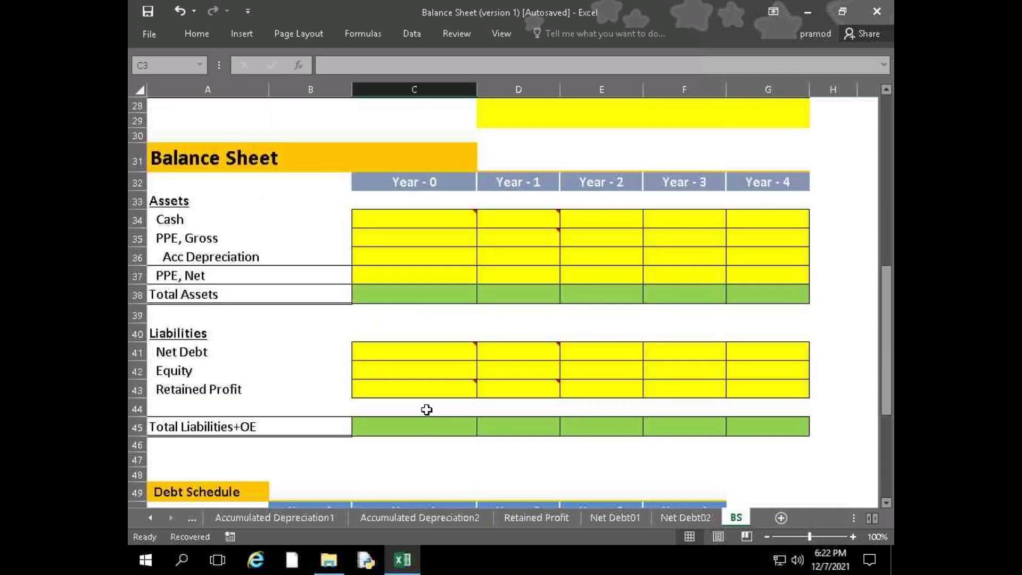
{"action": "scroll", "coordinate": [619, 495], "scroll_direction": "up", "scroll_amount": 13}
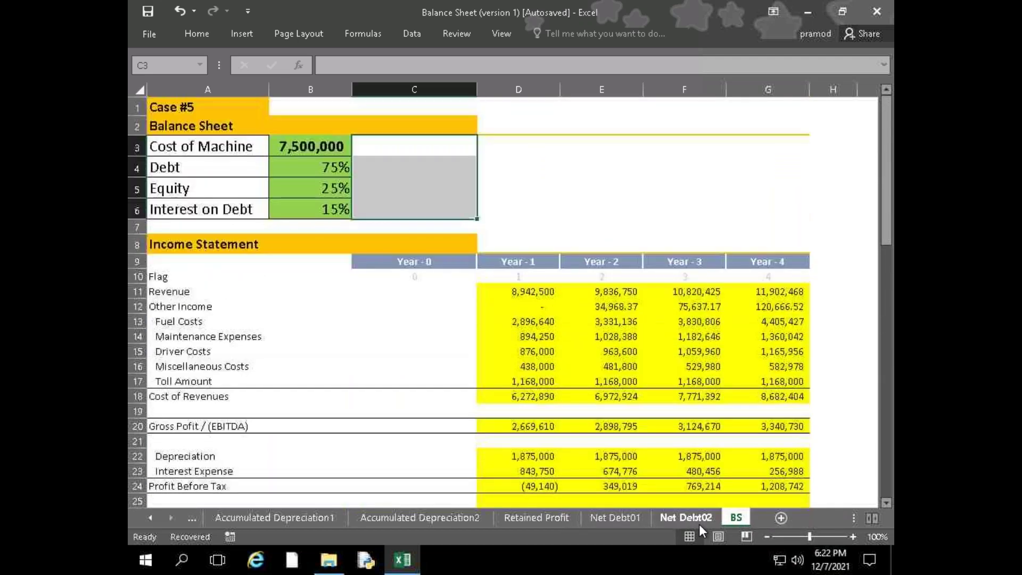
{"action": "left_click", "coordinate": [692, 519]}
Re-link C7 to the loan amount with =B2 and review the C8 payment formula
{"action": "left_click", "coordinate": [632, 408]}
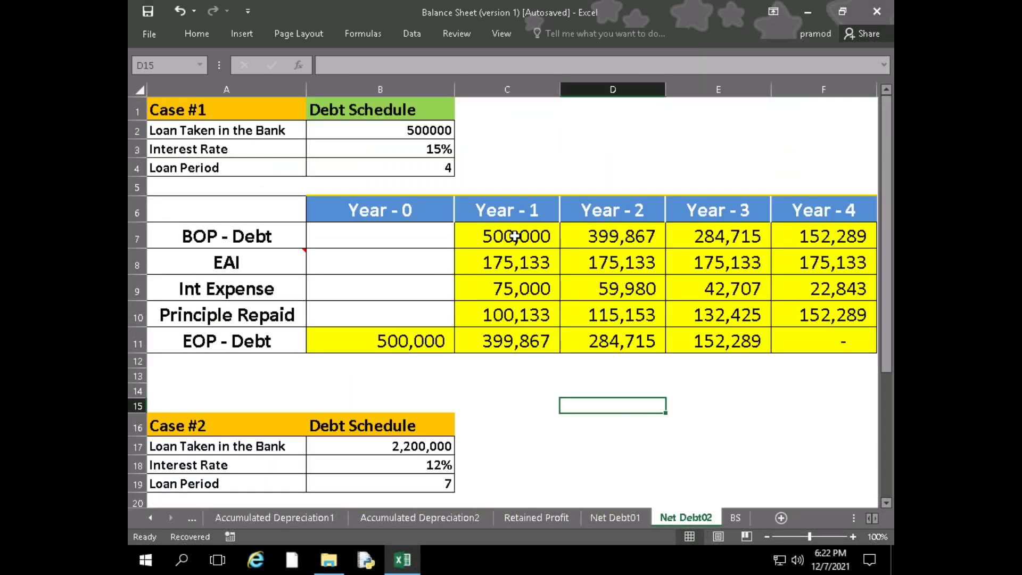
{"action": "left_click", "coordinate": [516, 236]}
{"action": "type", "text": "=B2"}
{"action": "key", "text": "Return"}
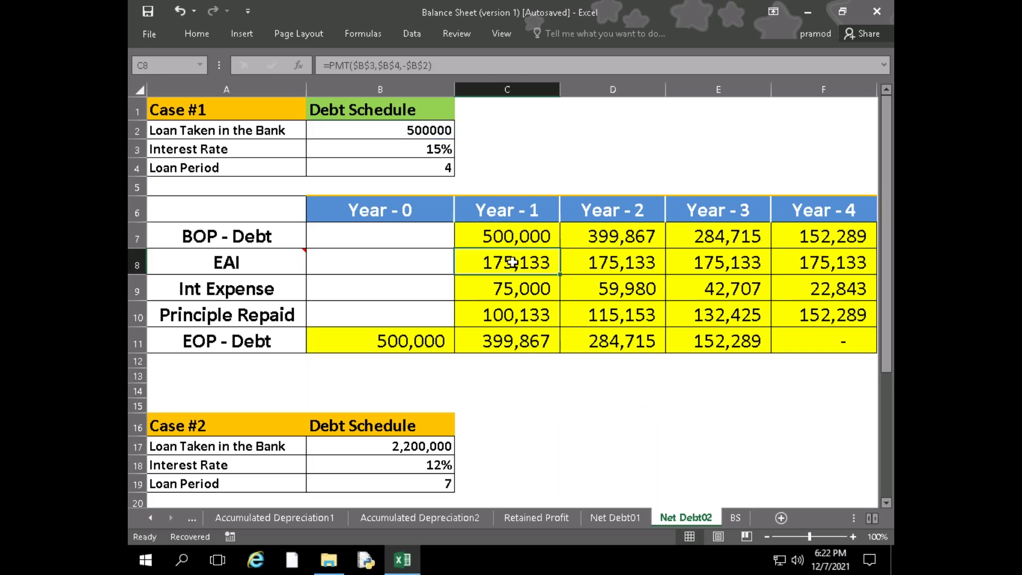
{"action": "double_click", "coordinate": [512, 262]}
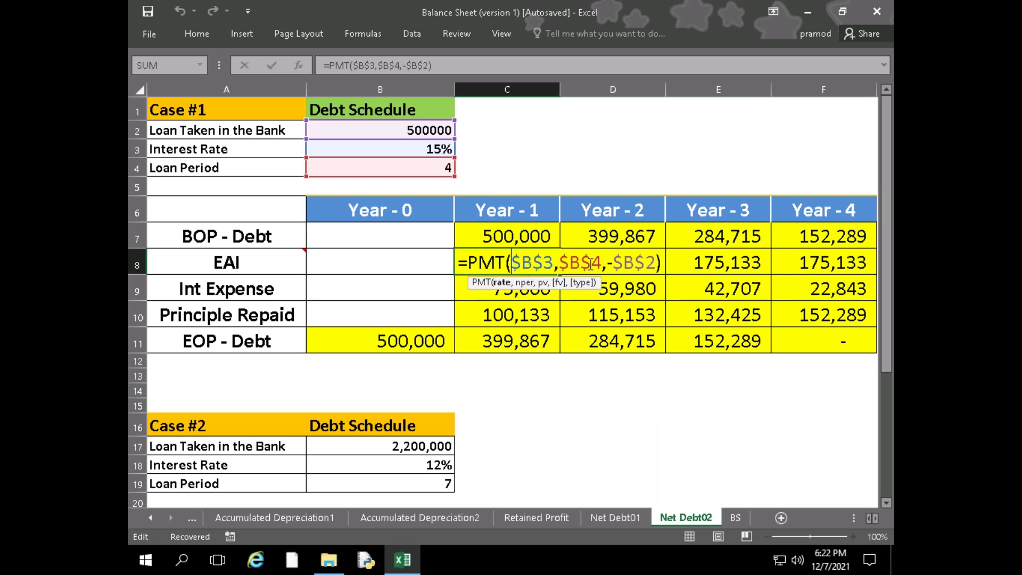
Re-enter the Year-1 interest as =C7*15% and principal repaid as =C8-C9
{"action": "left_click", "coordinate": [520, 279]}
{"action": "type", "text": "=C7*15%"}
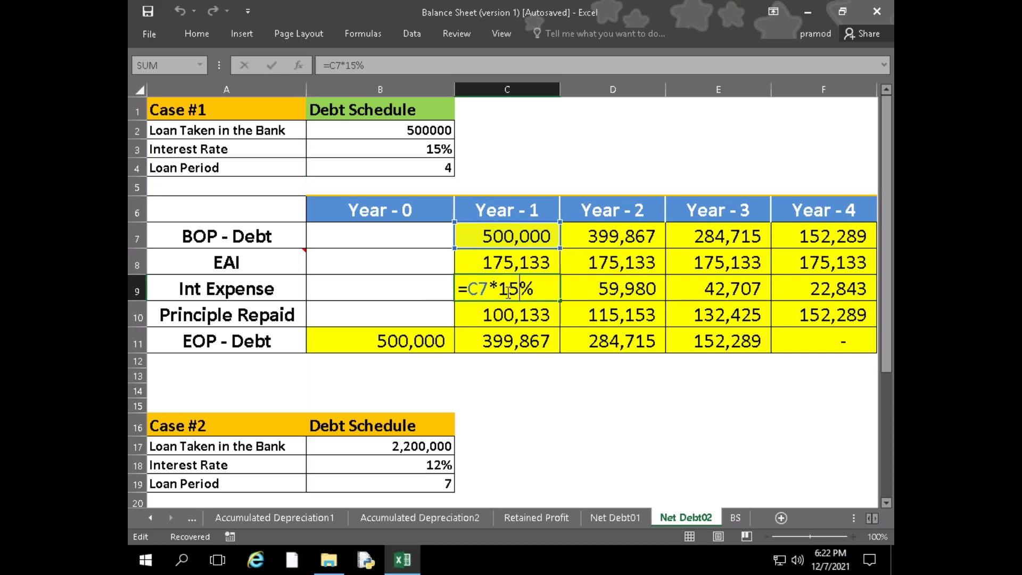
{"action": "key", "text": "Return"}
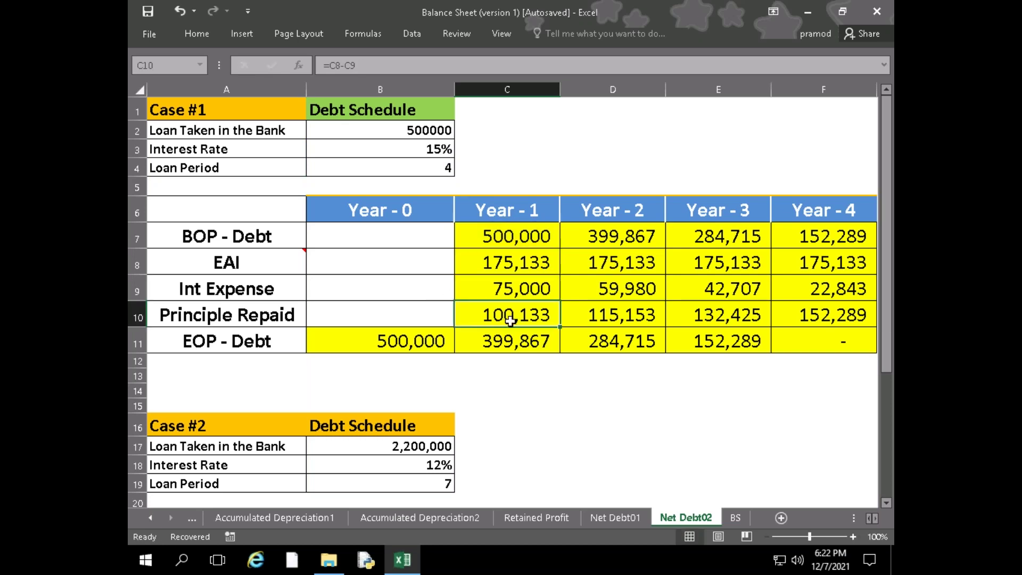
{"action": "type", "text": "=C8-C9"}
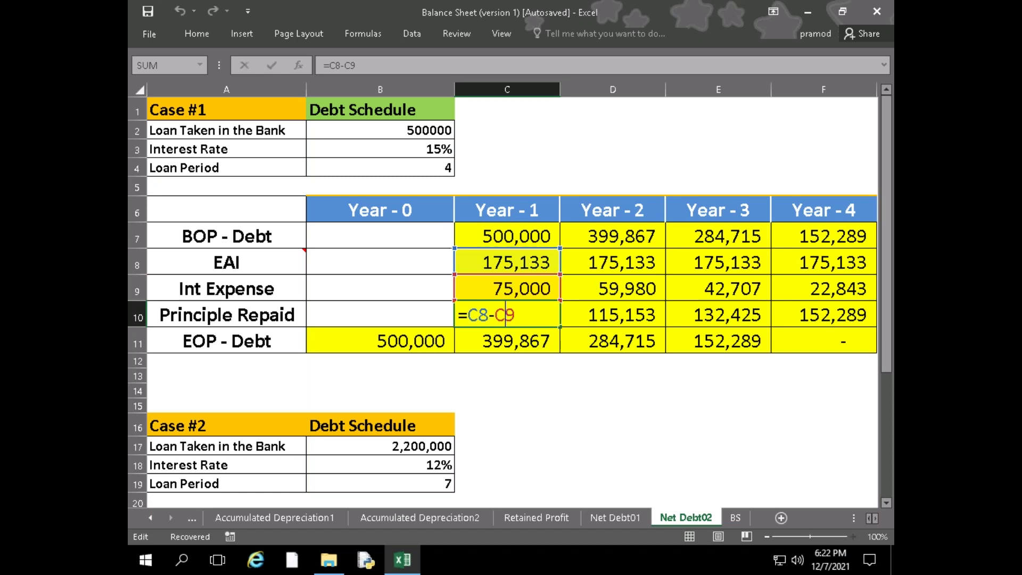
Re-confirm the Year-1 ending debt formula and verify the Year-4 debt reaches zero
{"action": "left_click", "coordinate": [511, 345]}
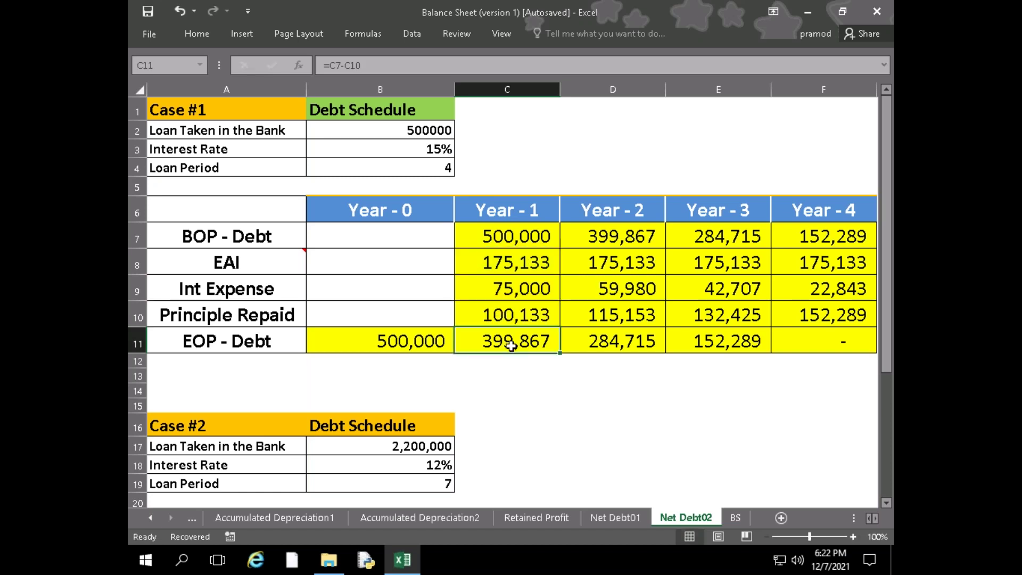
{"action": "double_click", "coordinate": [511, 345]}
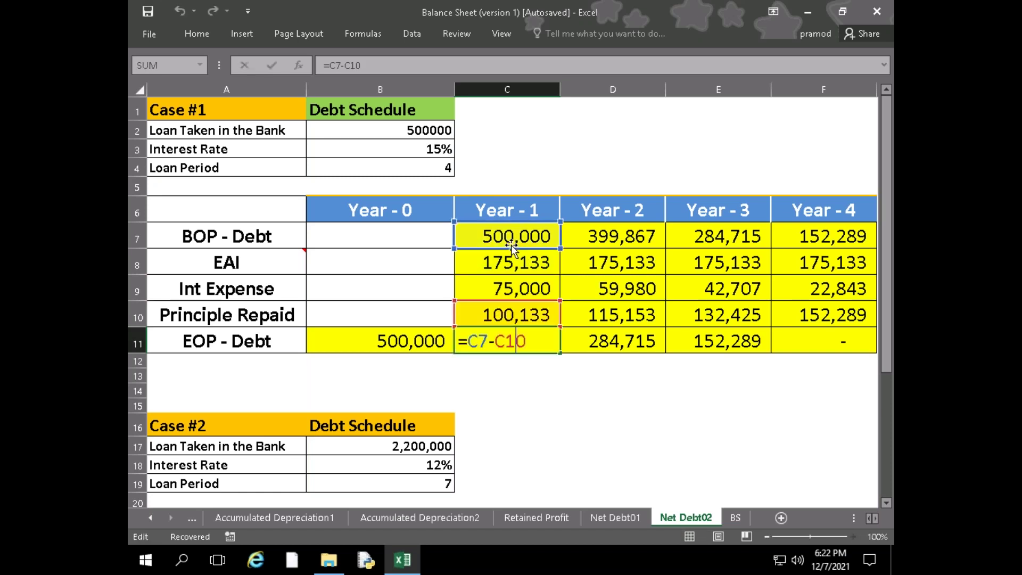
{"action": "key", "text": "Return"}
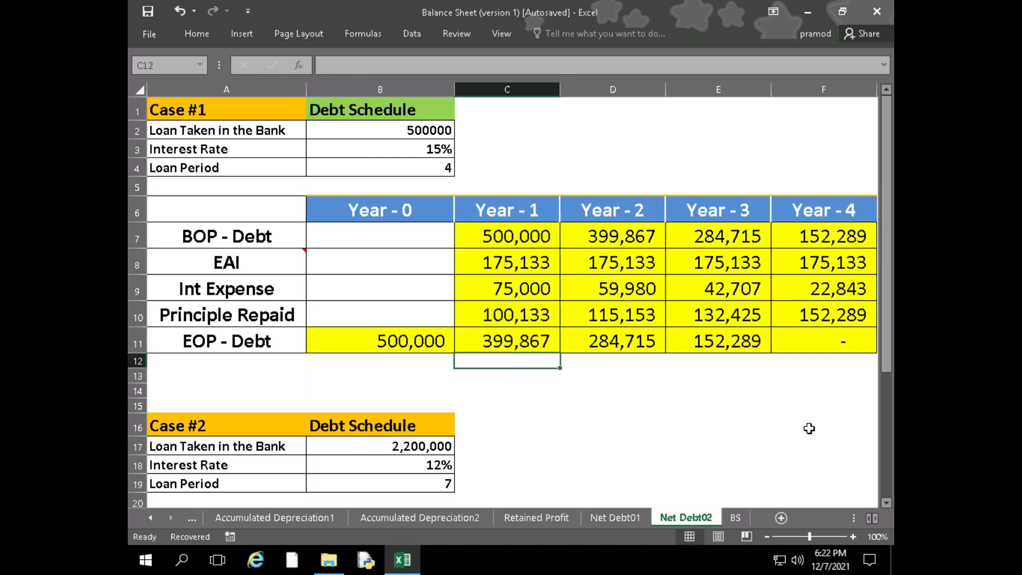
{"action": "left_click", "coordinate": [830, 343]}
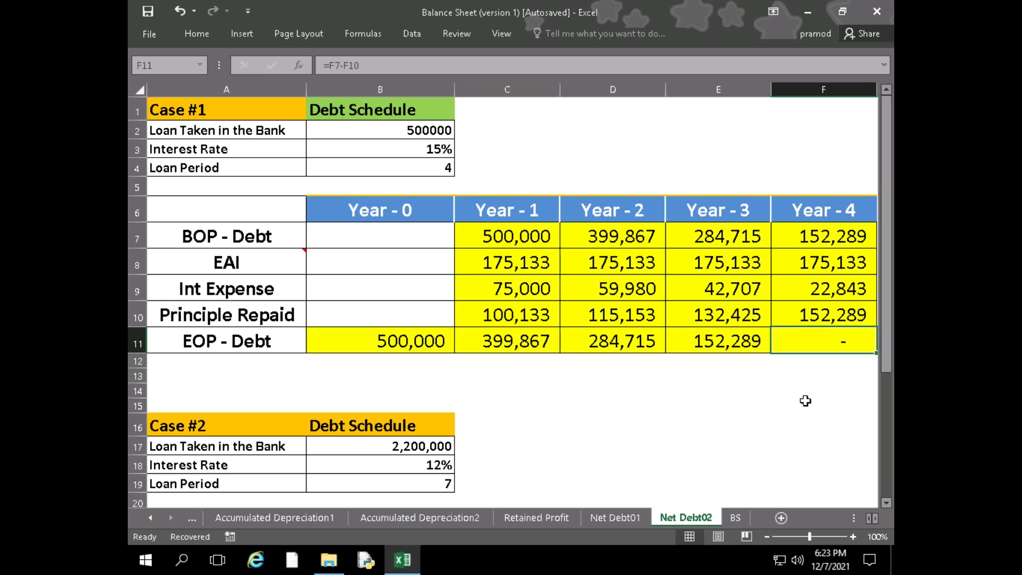
{"action": "scroll", "coordinate": [639, 418], "scroll_direction": "down", "scroll_amount": 3}
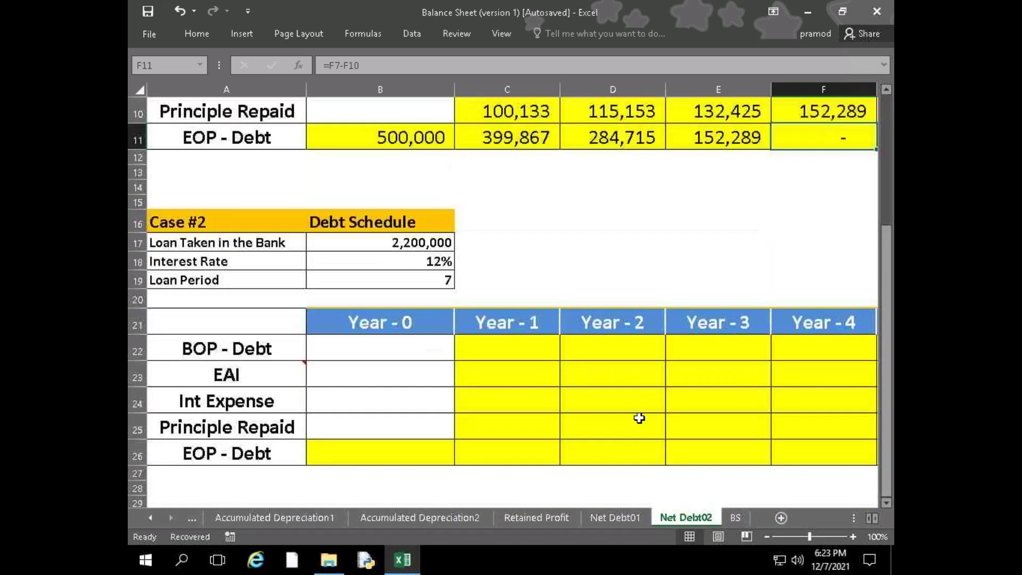
{"action": "scroll", "coordinate": [640, 418], "scroll_direction": "down", "scroll_amount": 1}
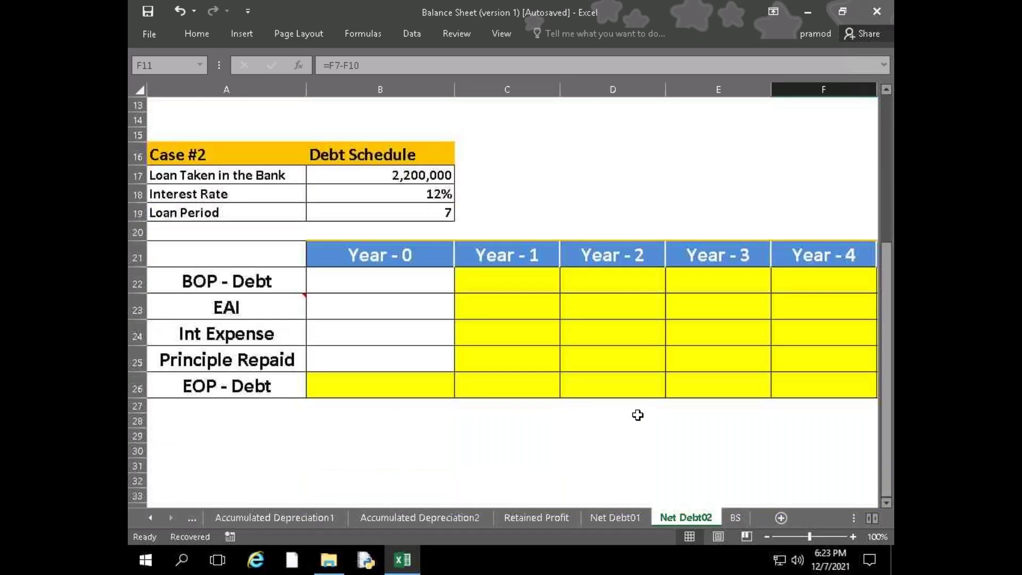
{"action": "scroll", "coordinate": [638, 415], "scroll_direction": "up", "scroll_amount": 1}
{"action": "scroll", "coordinate": [638, 414], "scroll_direction": "up", "scroll_amount": 3}
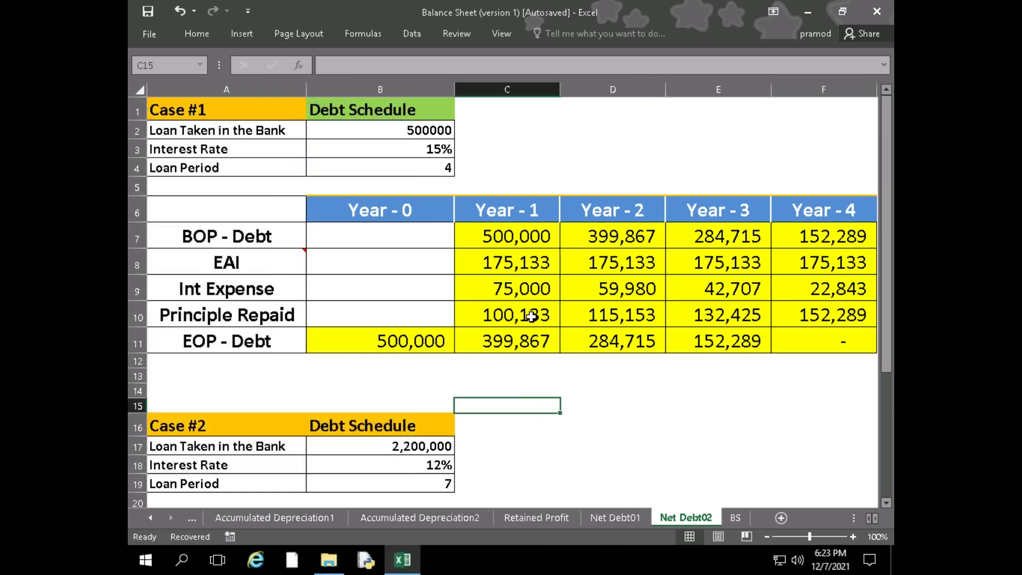
Start a new PMT formula in C8, removing a mistaken B2 first argument
{"action": "left_click", "coordinate": [501, 263]}
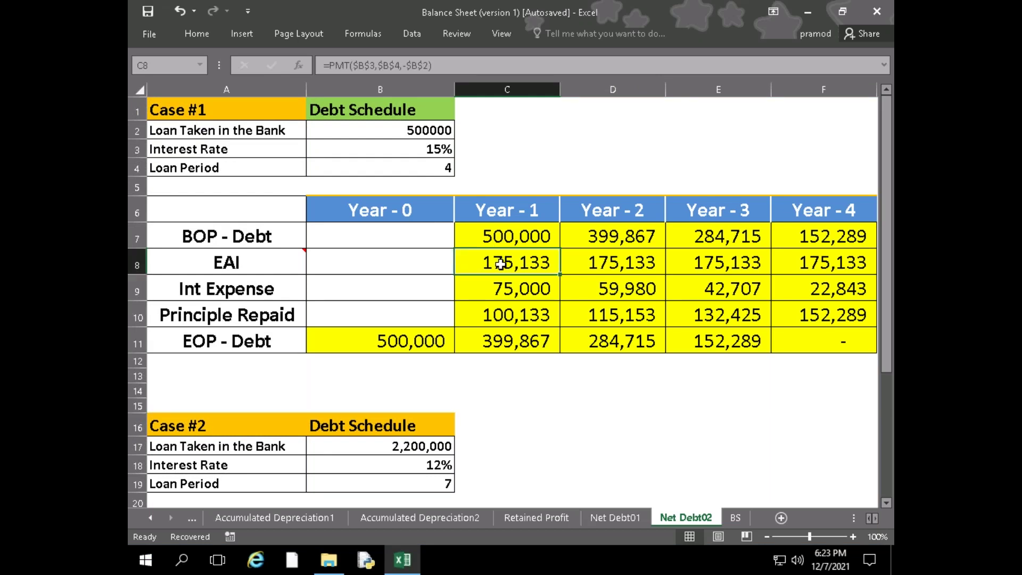
{"action": "type", "text": "=pmt"}
{"action": "key", "text": "Tab"}
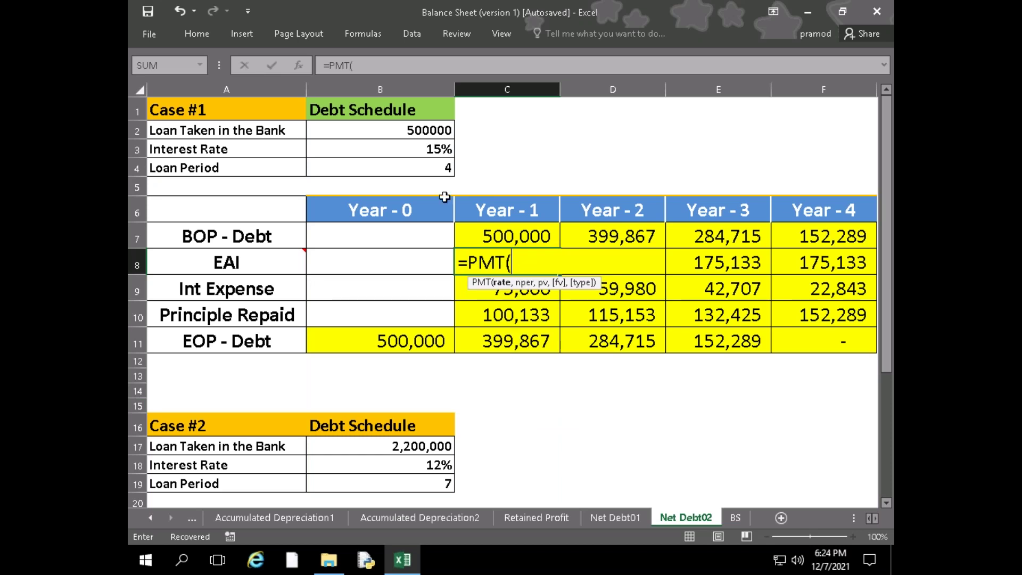
{"action": "left_click", "coordinate": [414, 130]}
{"action": "key", "text": "F4"}
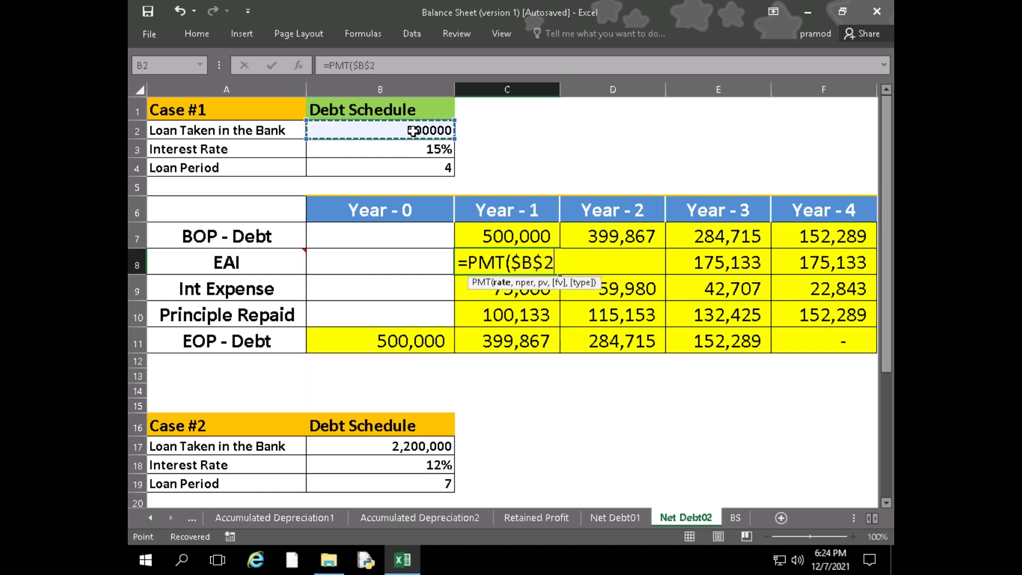
{"action": "type", "text": ","}
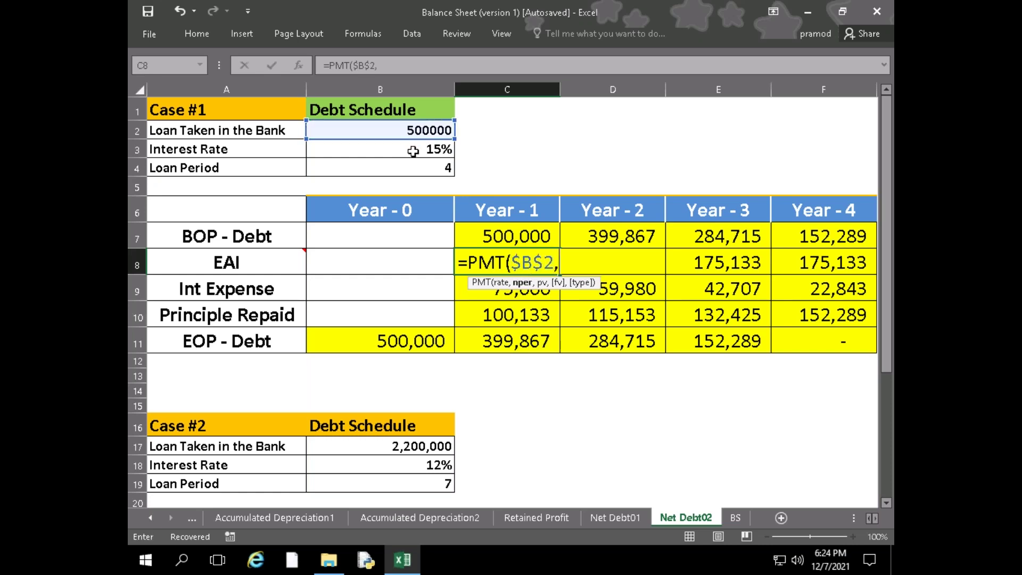
{"action": "key", "text": "BackSpace"}
{"action": "key", "text": "BackSpace"}
{"action": "key", "text": "BackSpace"}
{"action": "key", "text": "BackSpace"}
{"action": "key", "text": "BackSpace"}
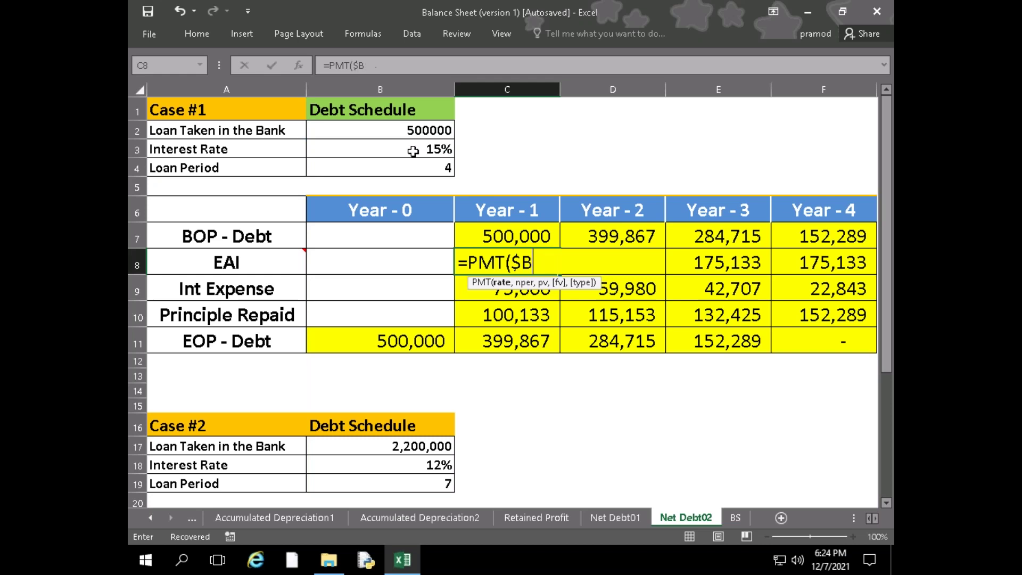
Complete the EAI as PMT($B$3,$B$4,-$B$2), giving 175,133
{"action": "left_click", "coordinate": [413, 149]}
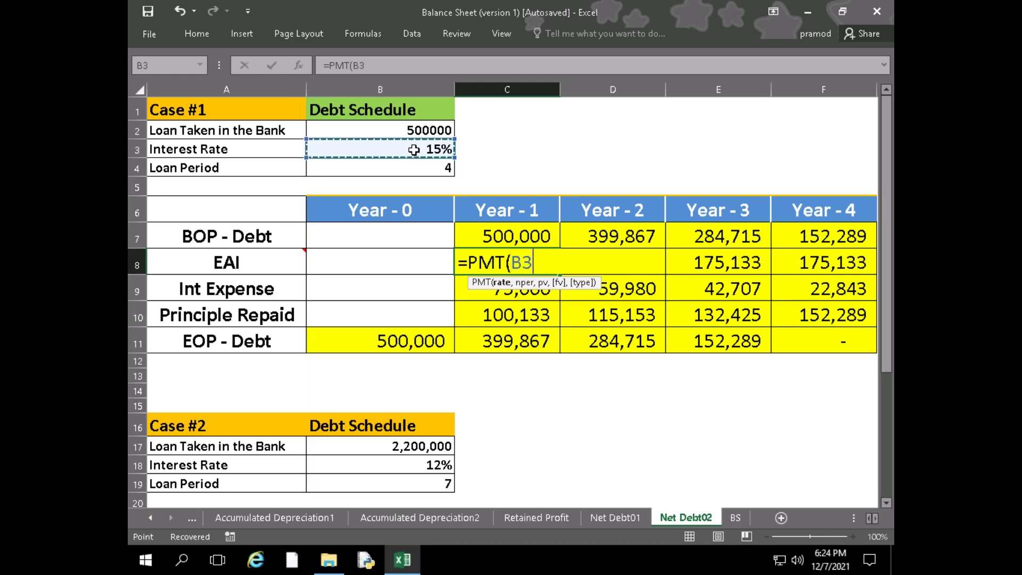
{"action": "key", "text": "F4"}
{"action": "type", "text": ","}
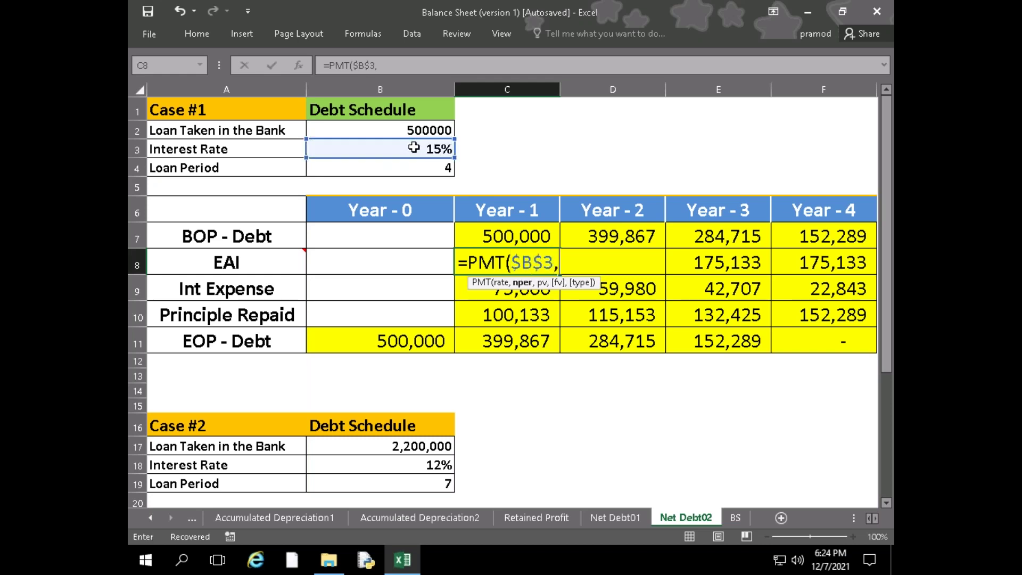
{"action": "left_click", "coordinate": [431, 169]}
{"action": "key", "text": "F4"}
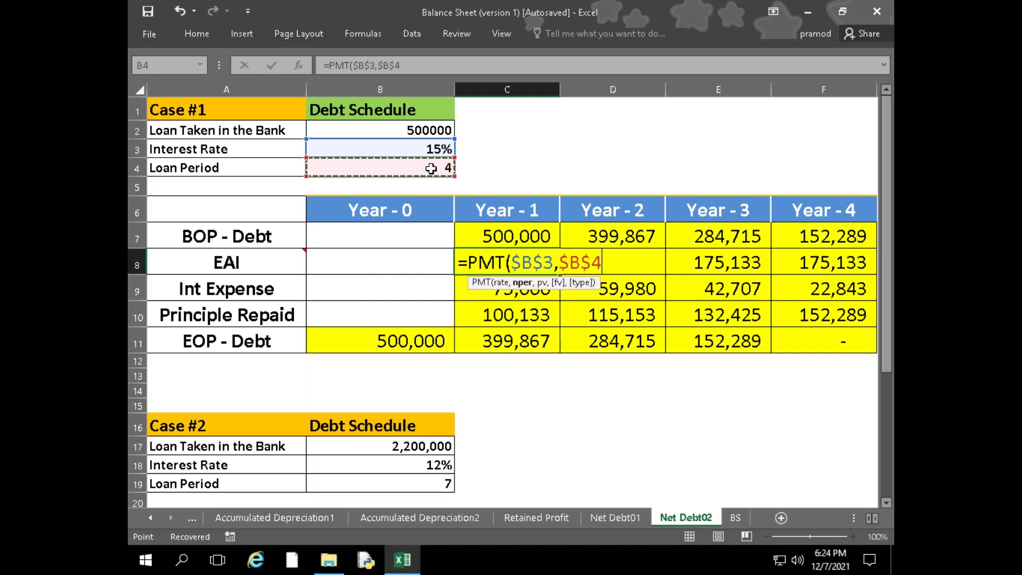
{"action": "type", "text": ",-"}
{"action": "left_click", "coordinate": [412, 130]}
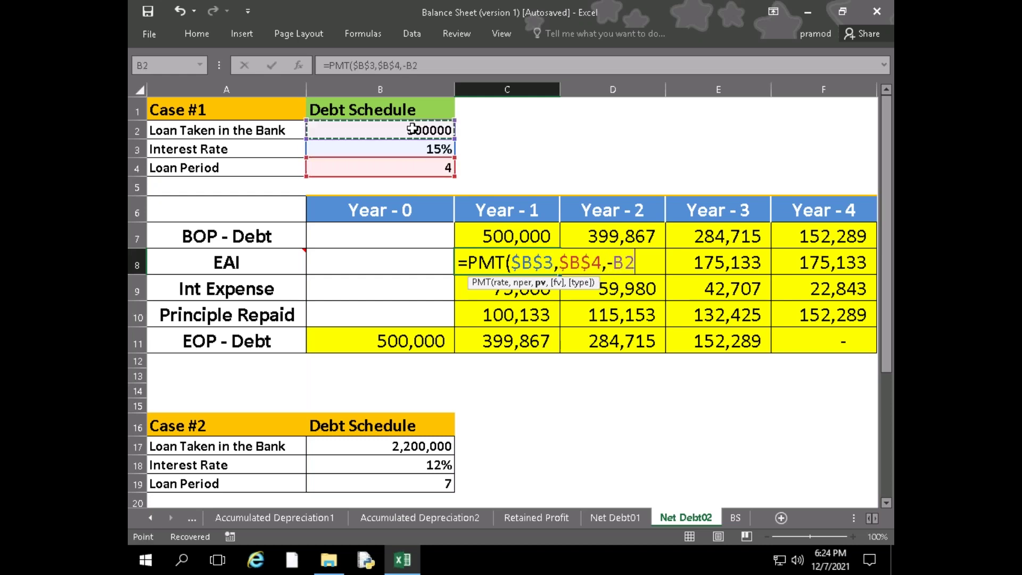
{"action": "key", "text": "F4"}
{"action": "key", "text": "Return"}
{"action": "left_click", "coordinate": [512, 320]}
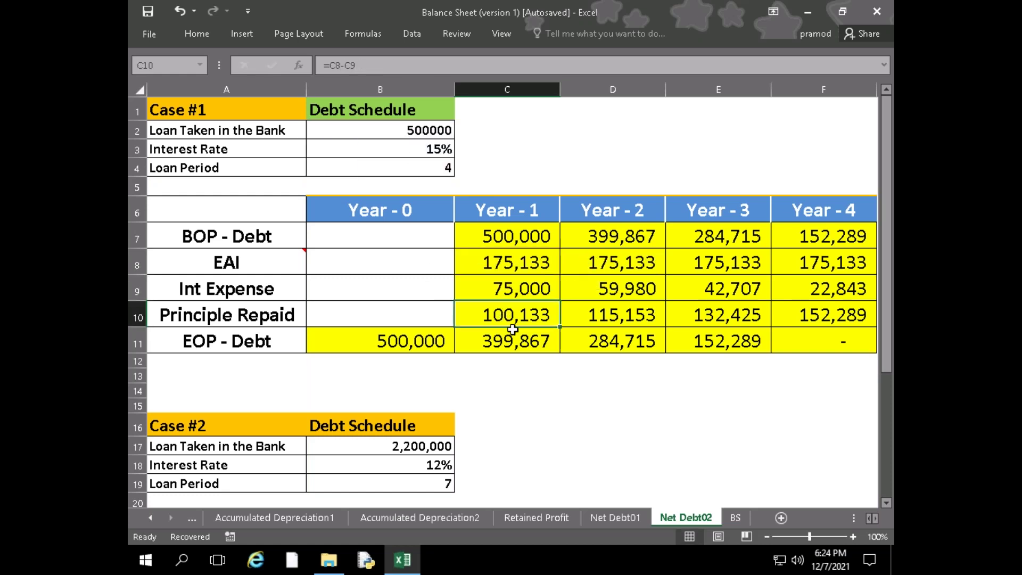
Enter =C8-C9 in C10 so Year-1 principal repaid shows 100,133, then recheck the formula
{"action": "type", "text": "="}
{"action": "left_click", "coordinate": [518, 238]}
{"action": "left_click", "coordinate": [527, 266]}
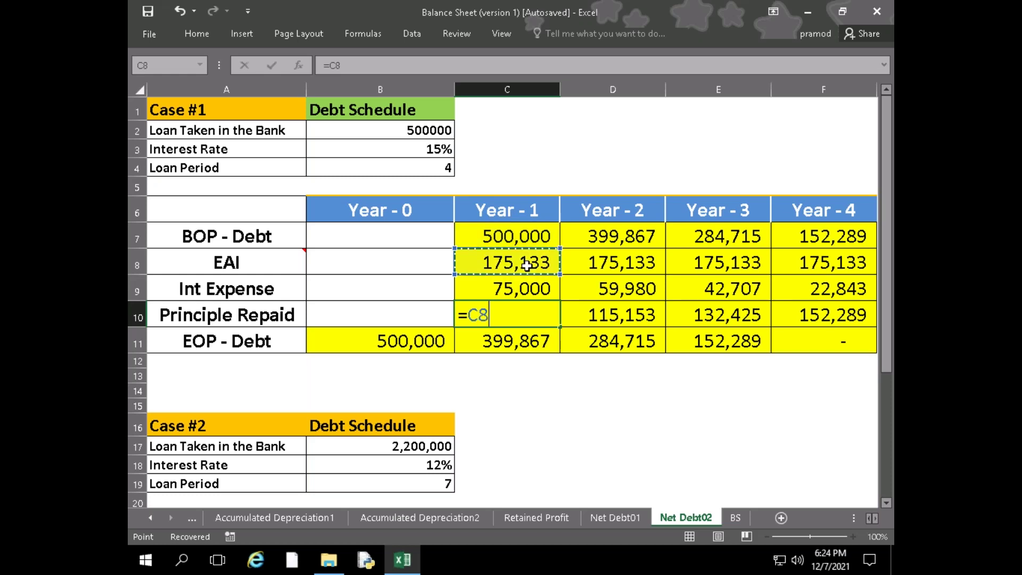
{"action": "type", "text": "*"}
{"action": "key", "text": "BackSpace"}
{"action": "type", "text": "-"}
{"action": "left_click", "coordinate": [528, 291]}
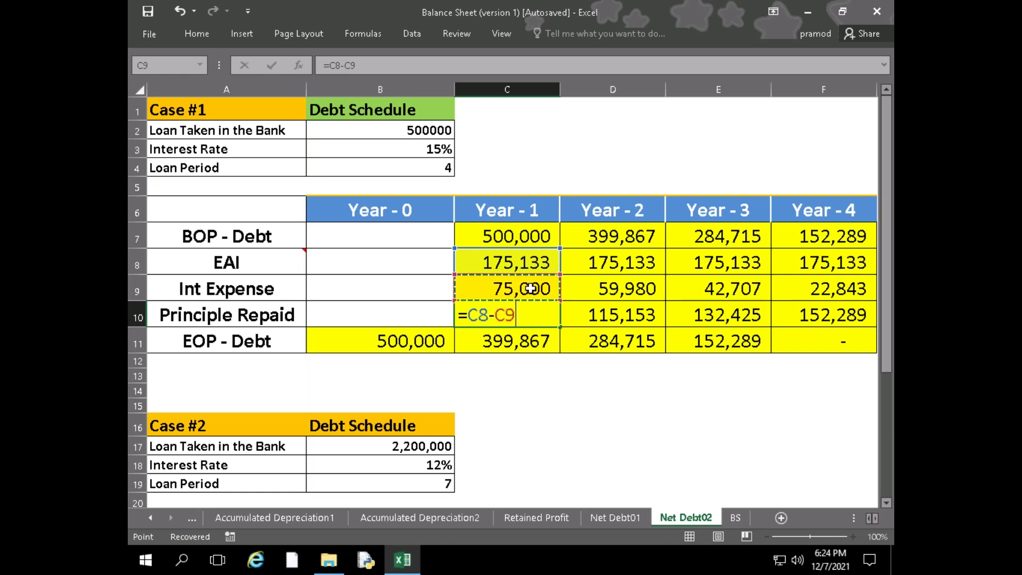
{"action": "key", "text": "Return"}
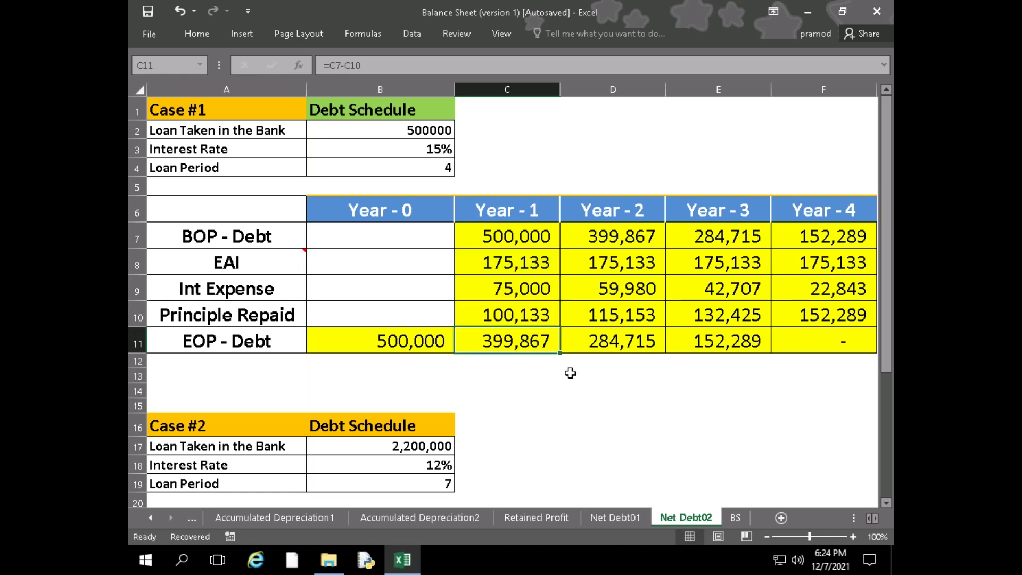
{"action": "left_click", "coordinate": [528, 314]}
{"action": "double_click", "coordinate": [527, 313]}
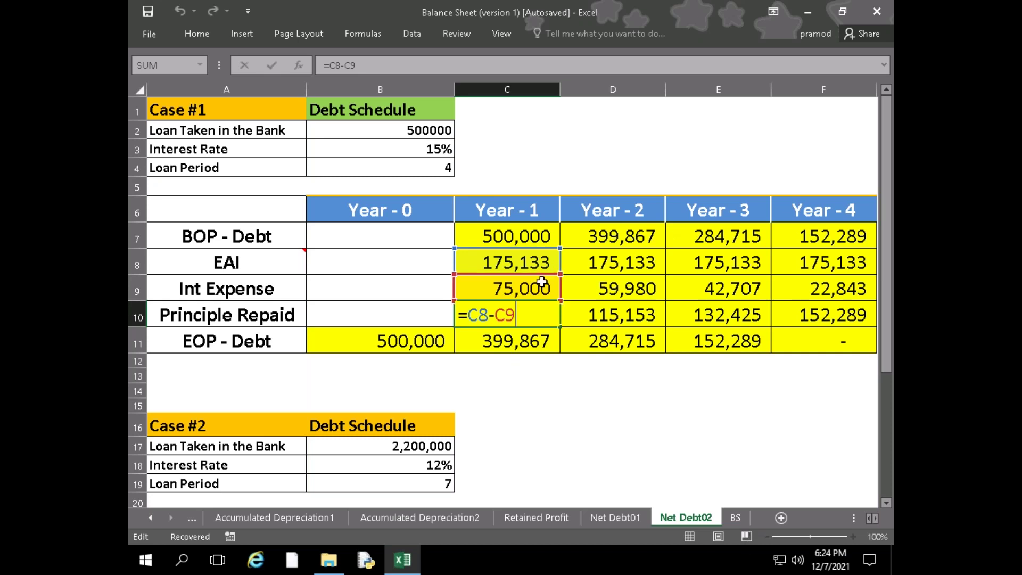
{"action": "key", "text": "Return"}
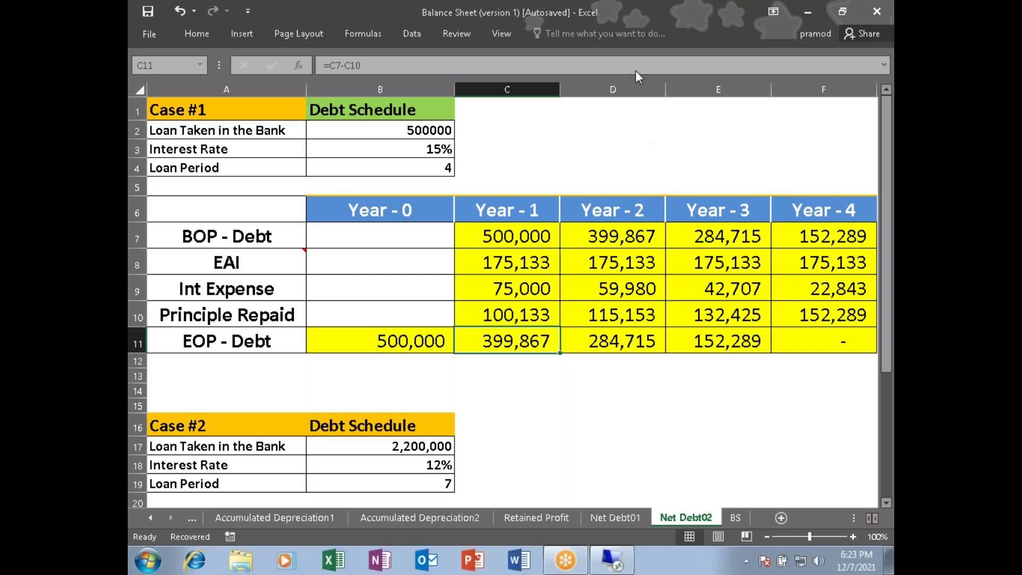
Switch to the BS sheet and look over the Case #5 template at cells C4 and F4
{"action": "left_click", "coordinate": [736, 517]}
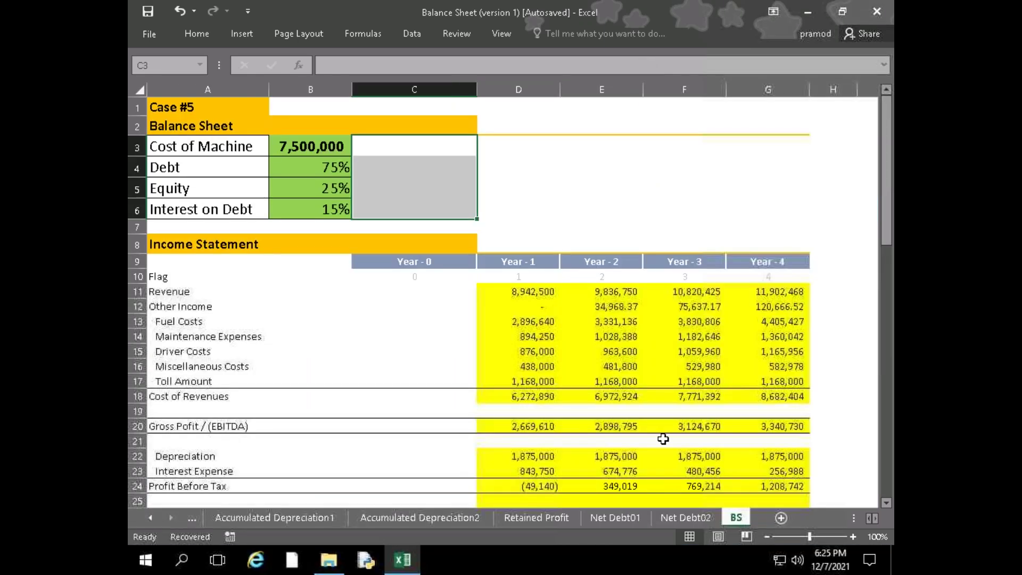
{"action": "left_click", "coordinate": [429, 172]}
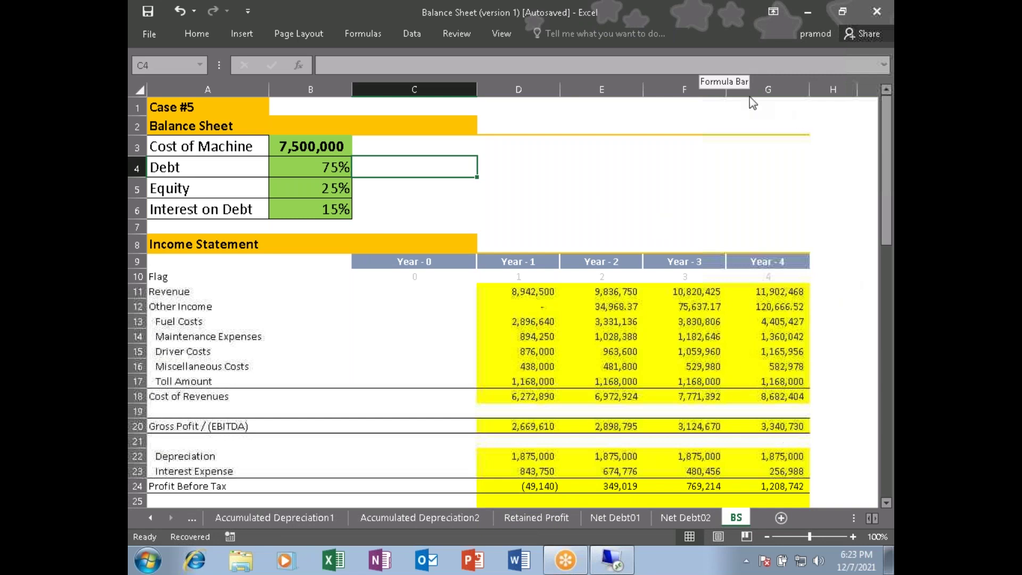
{"action": "left_click", "coordinate": [857, 561]}
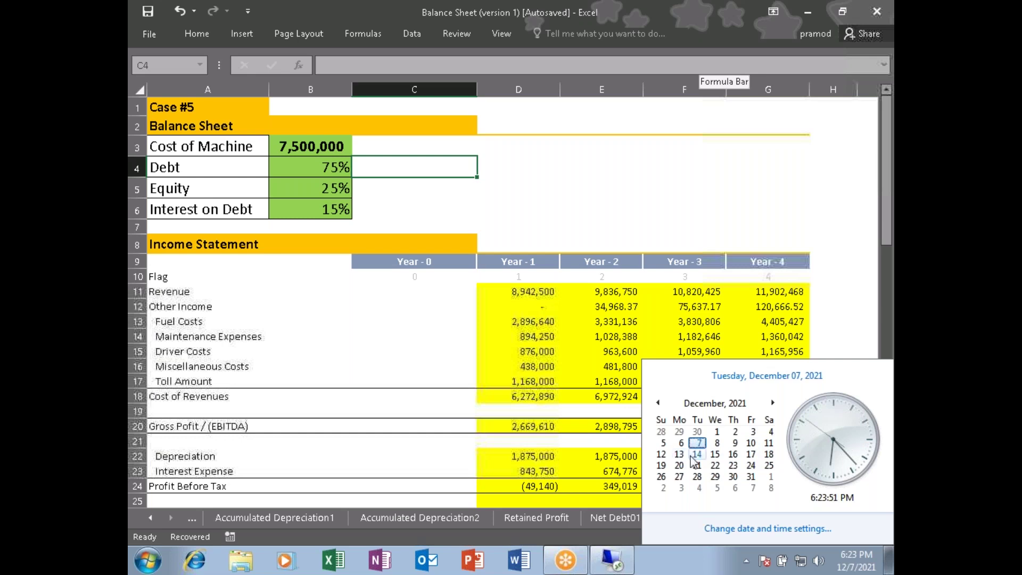
{"action": "left_click", "coordinate": [681, 159]}
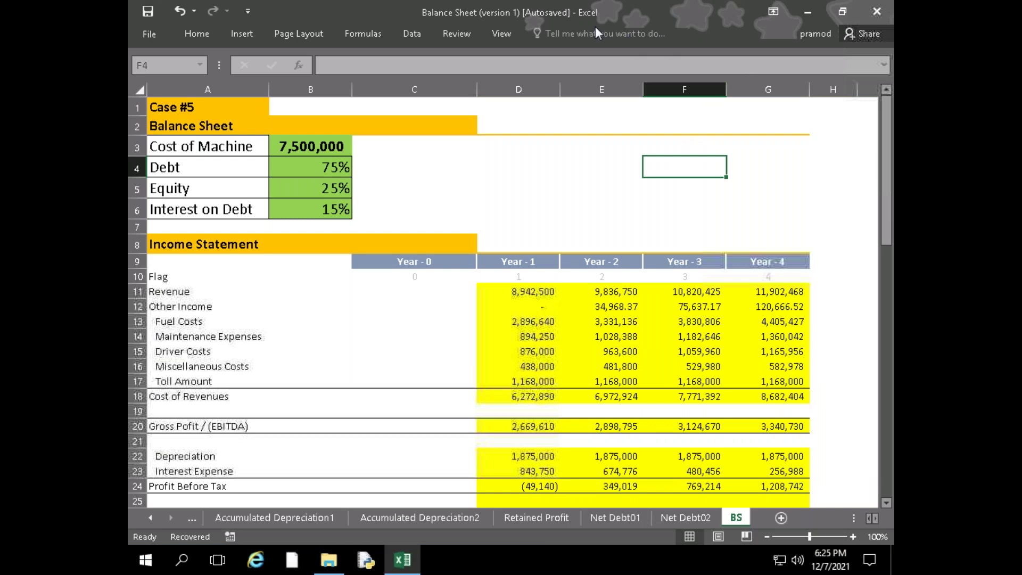